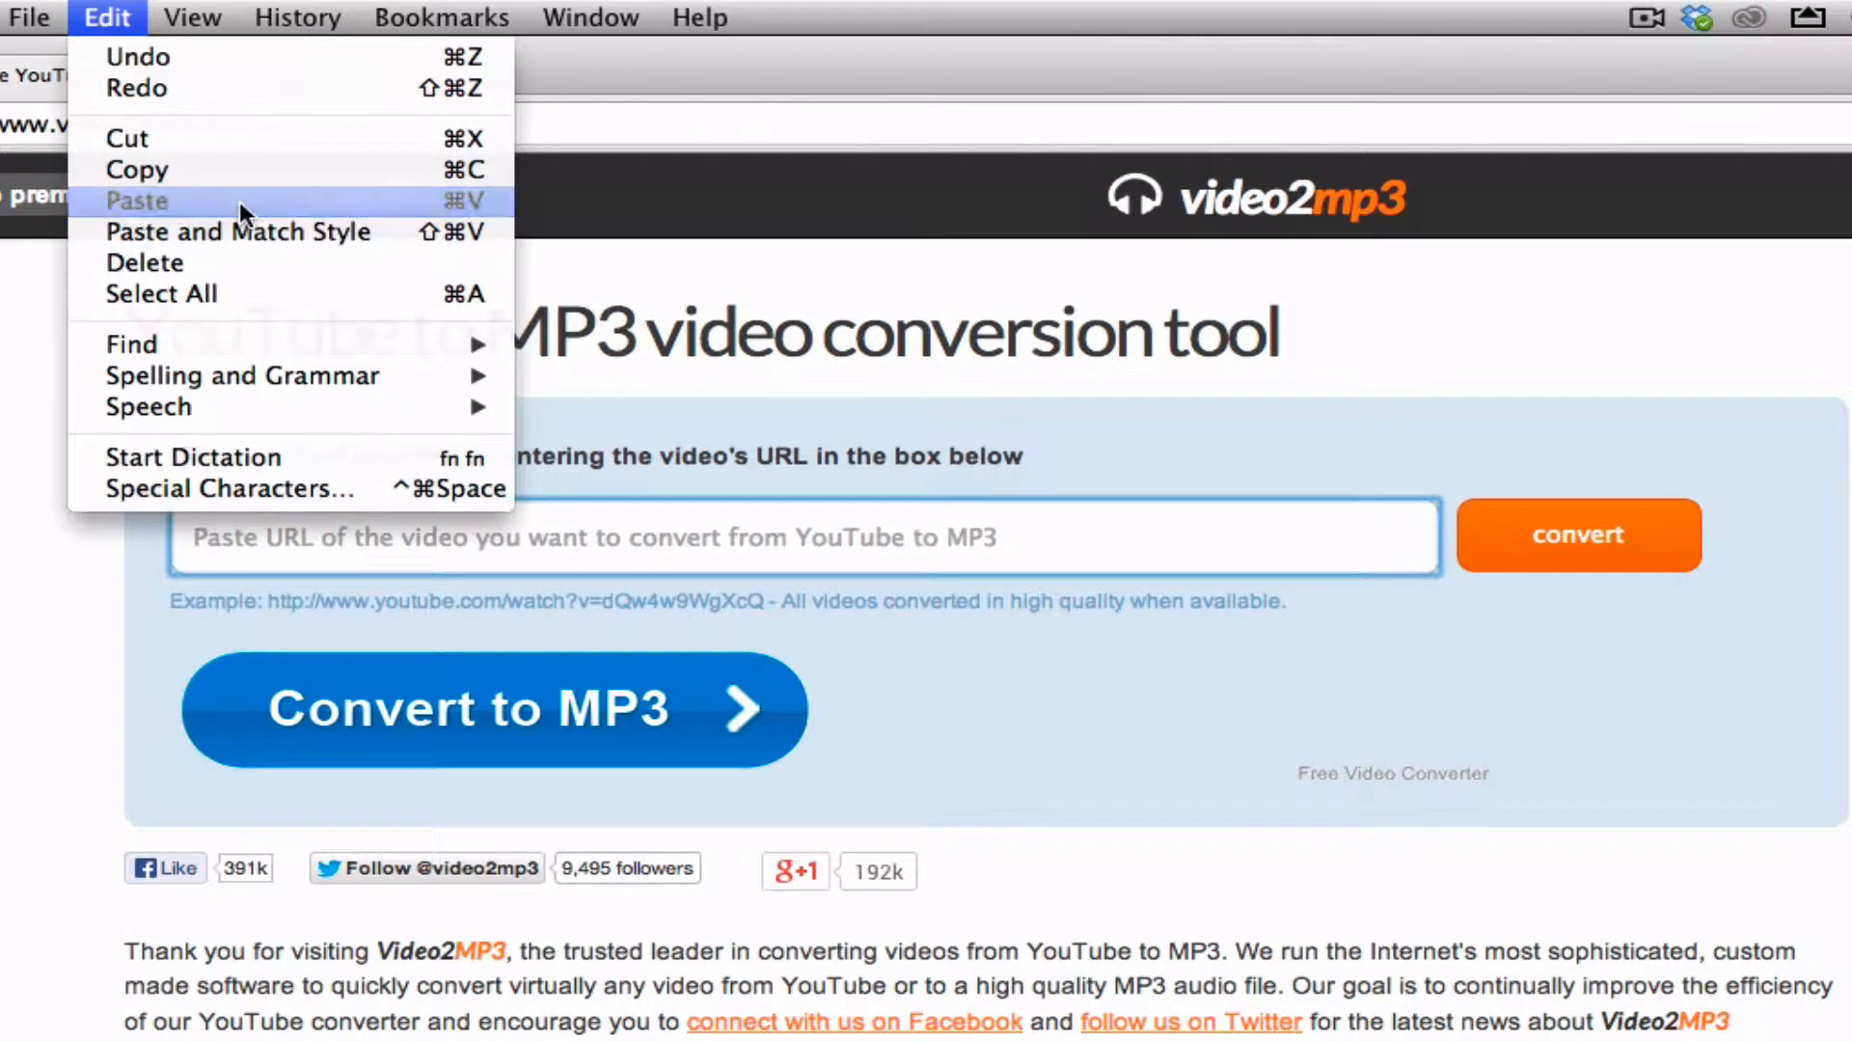
left_click(239, 201)
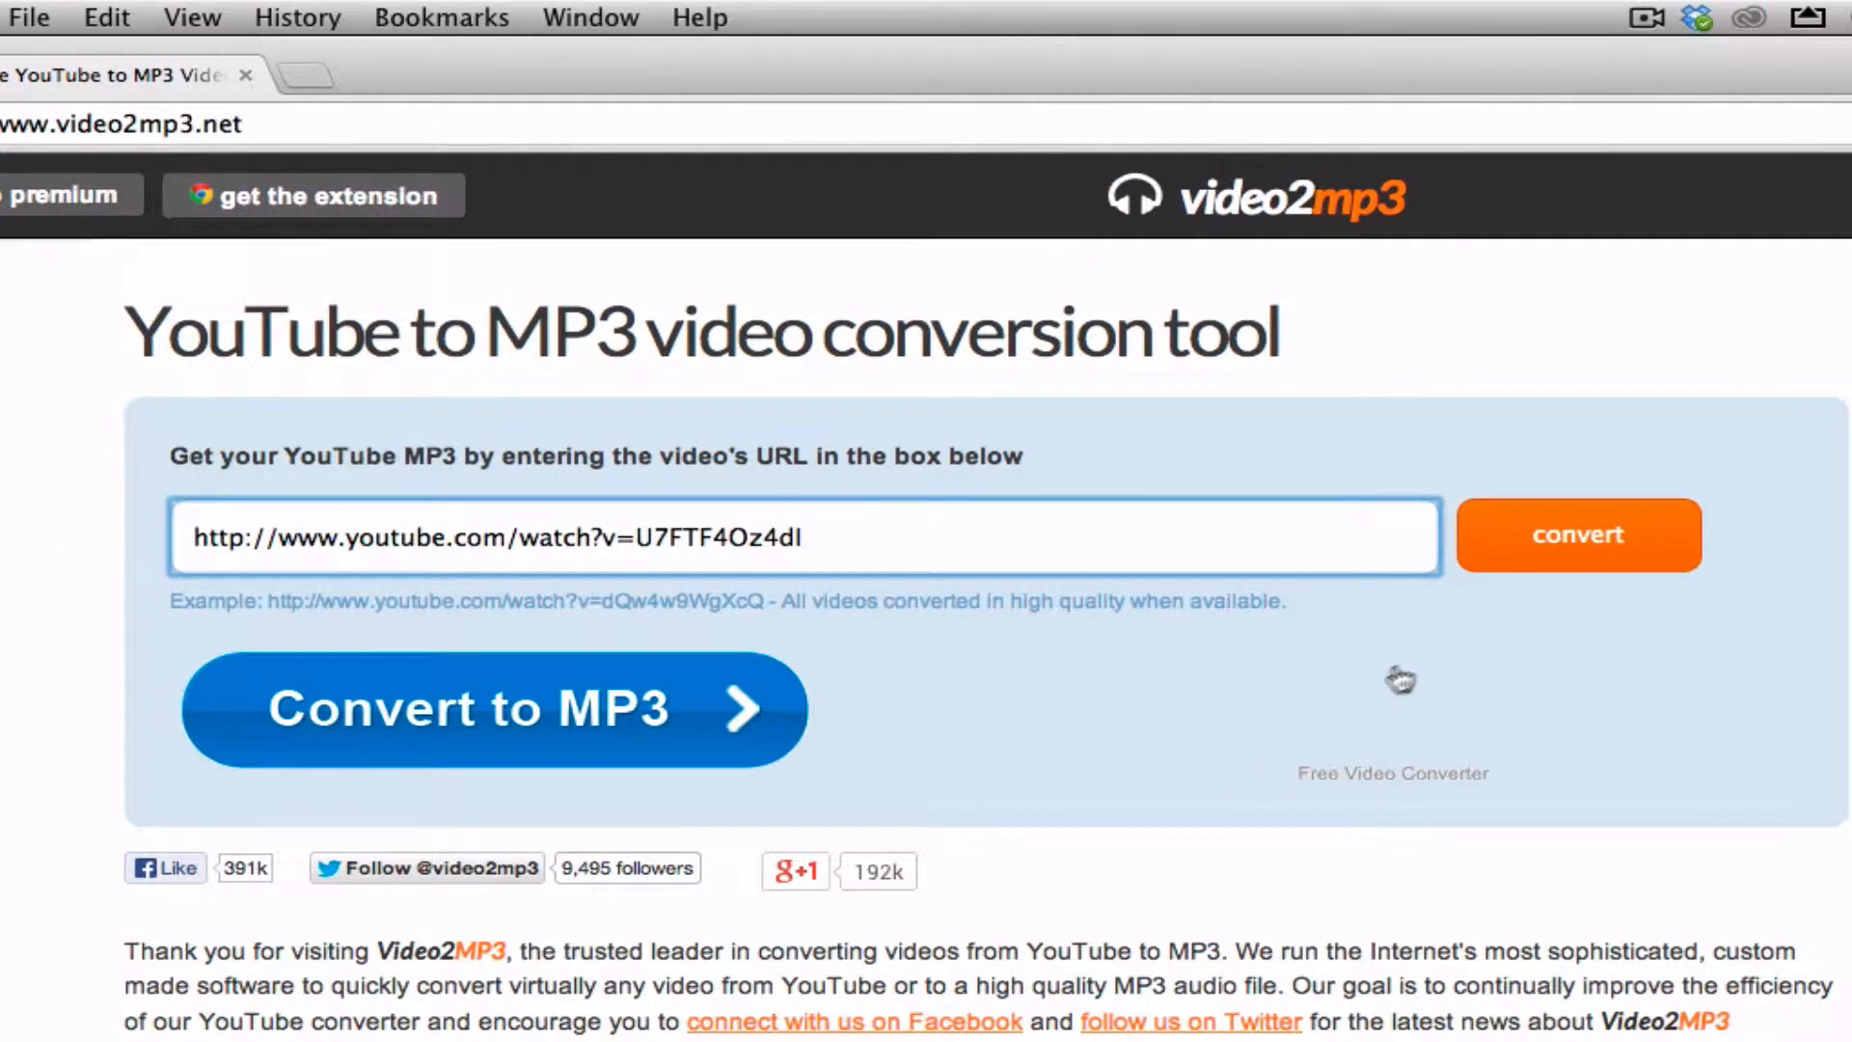
left_click(1582, 540)
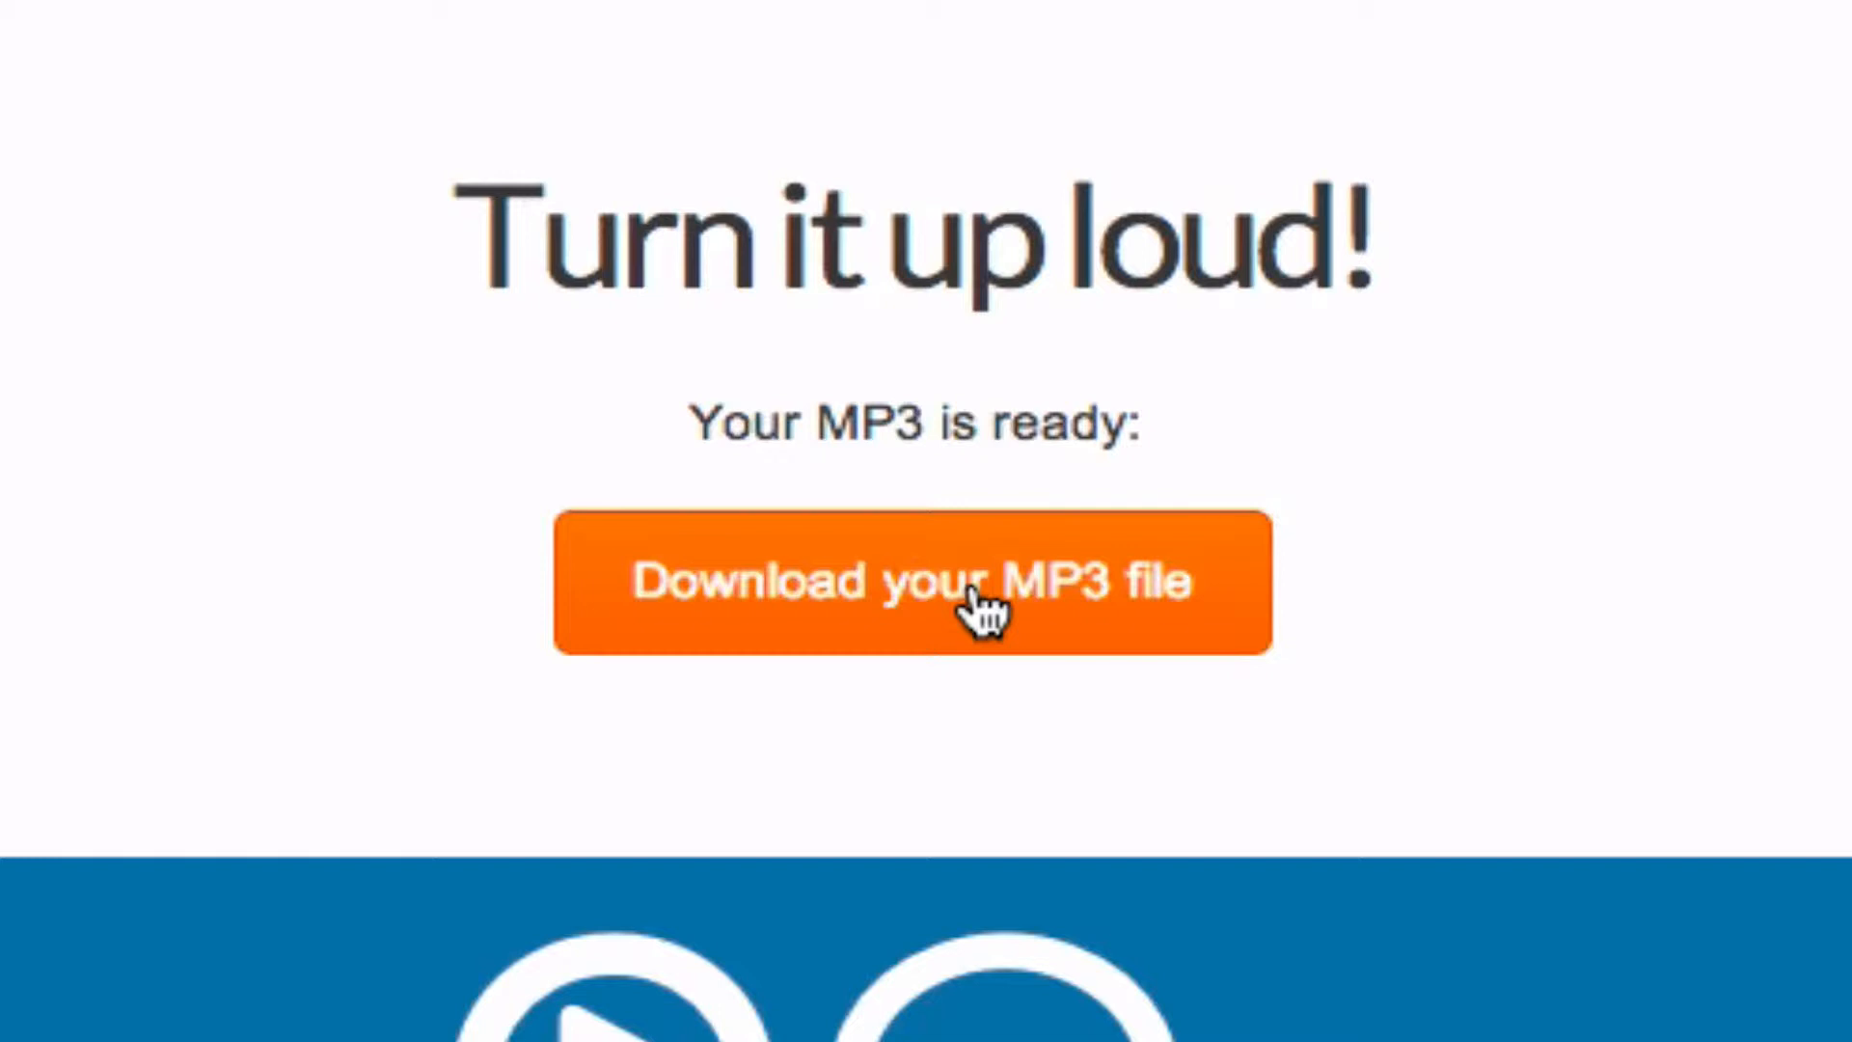
left_click(981, 609)
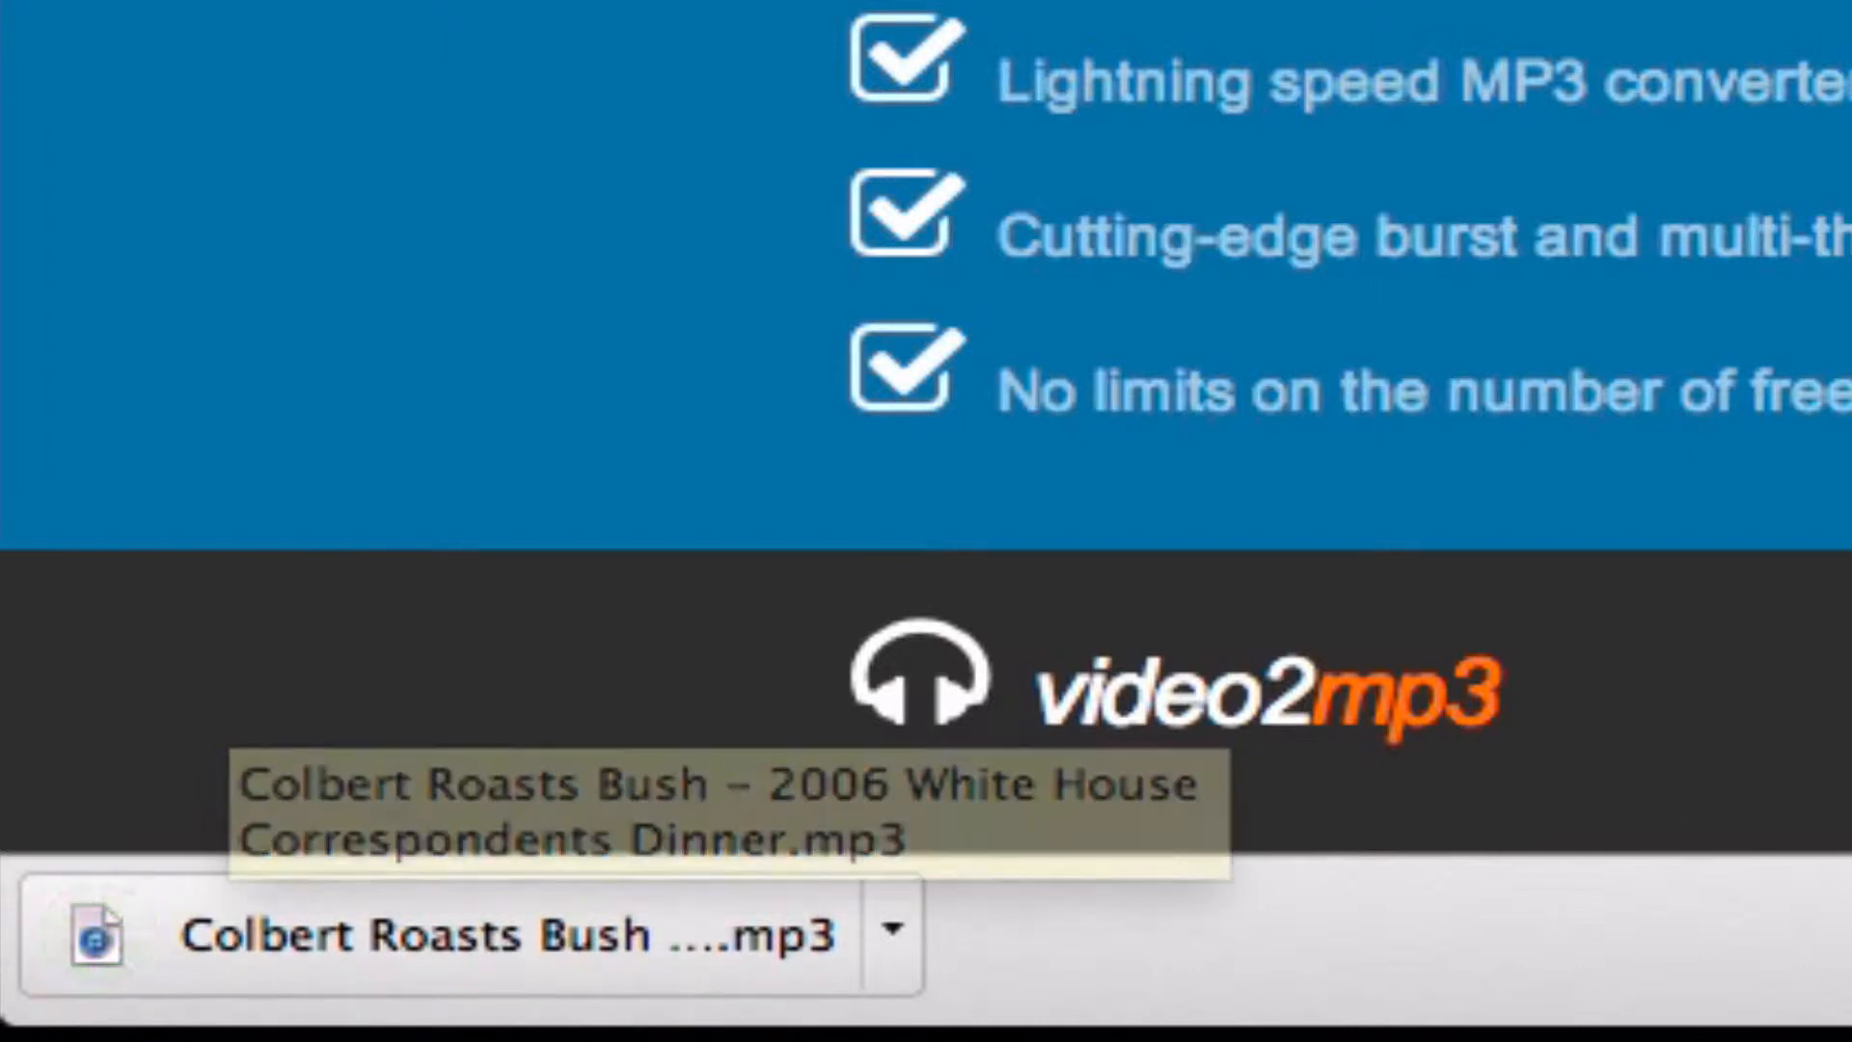
Show the downloaded Colbert Roasts Bush MP3 in its Finder folder
mouse_move(892, 950)
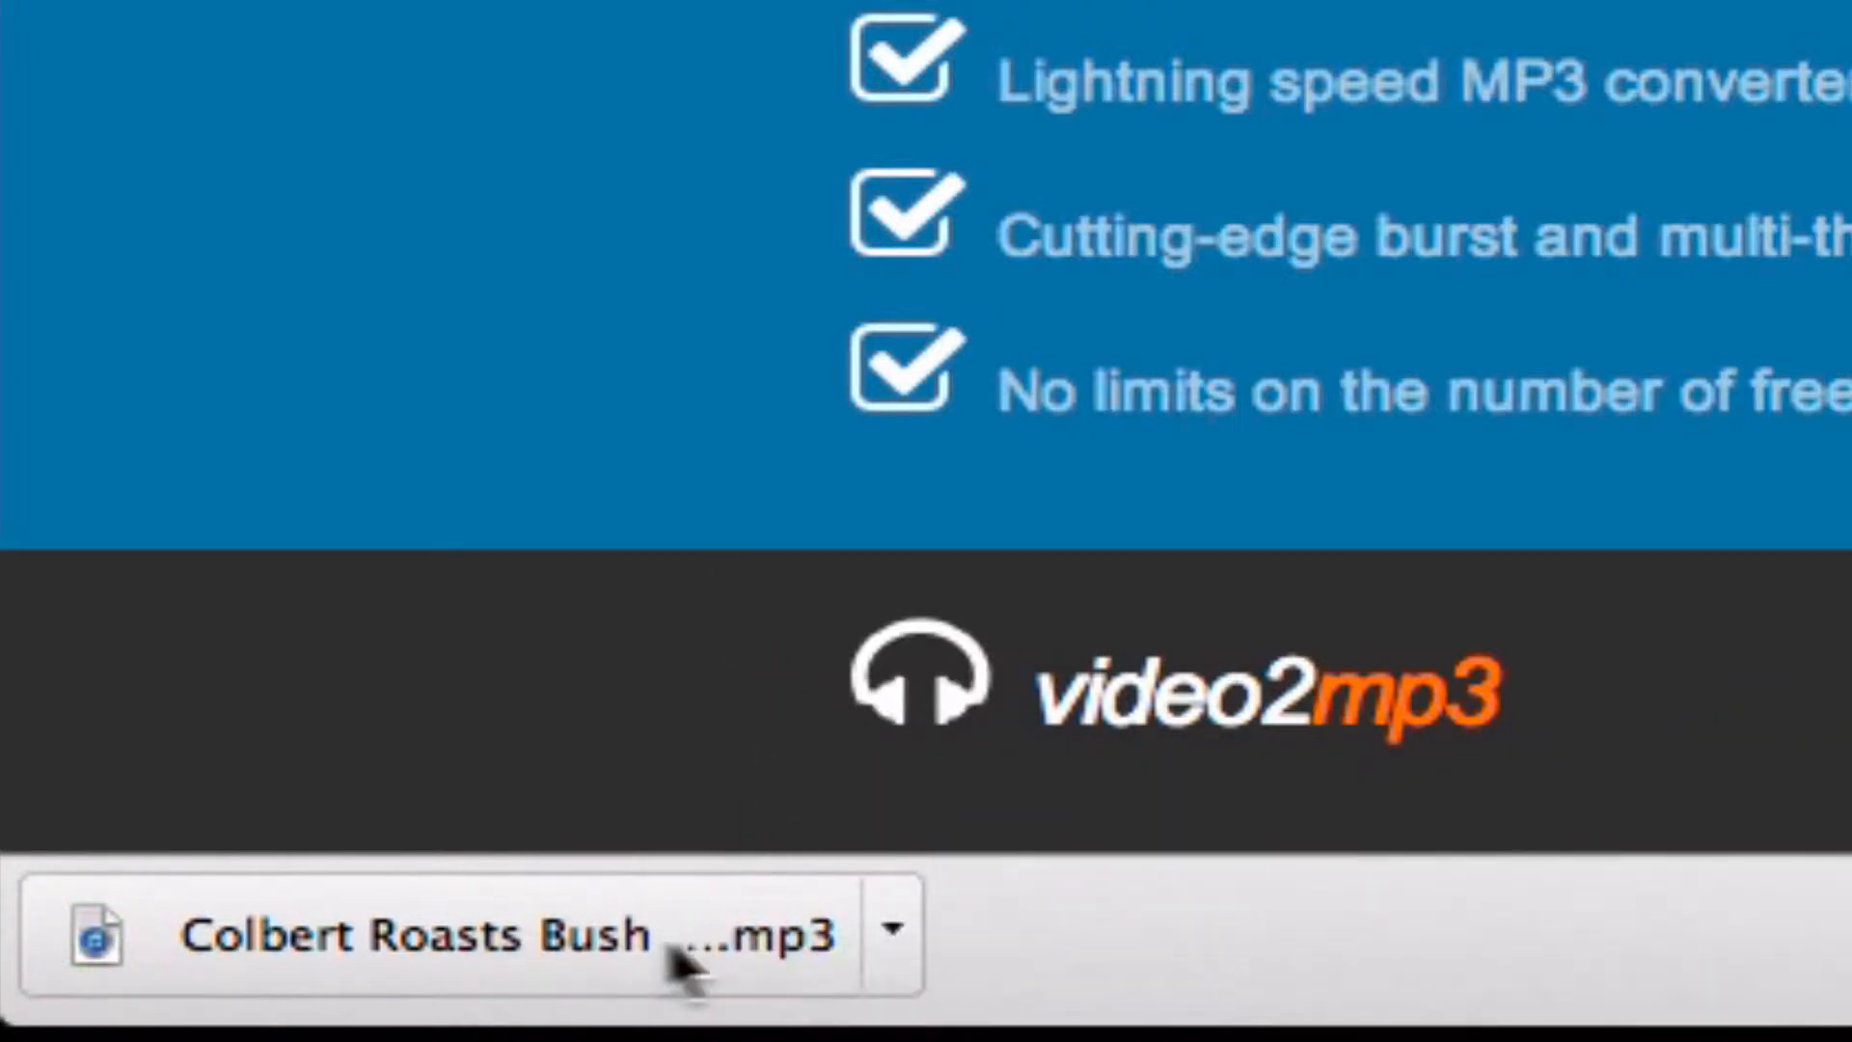
left_click(890, 941)
left_click(1012, 839)
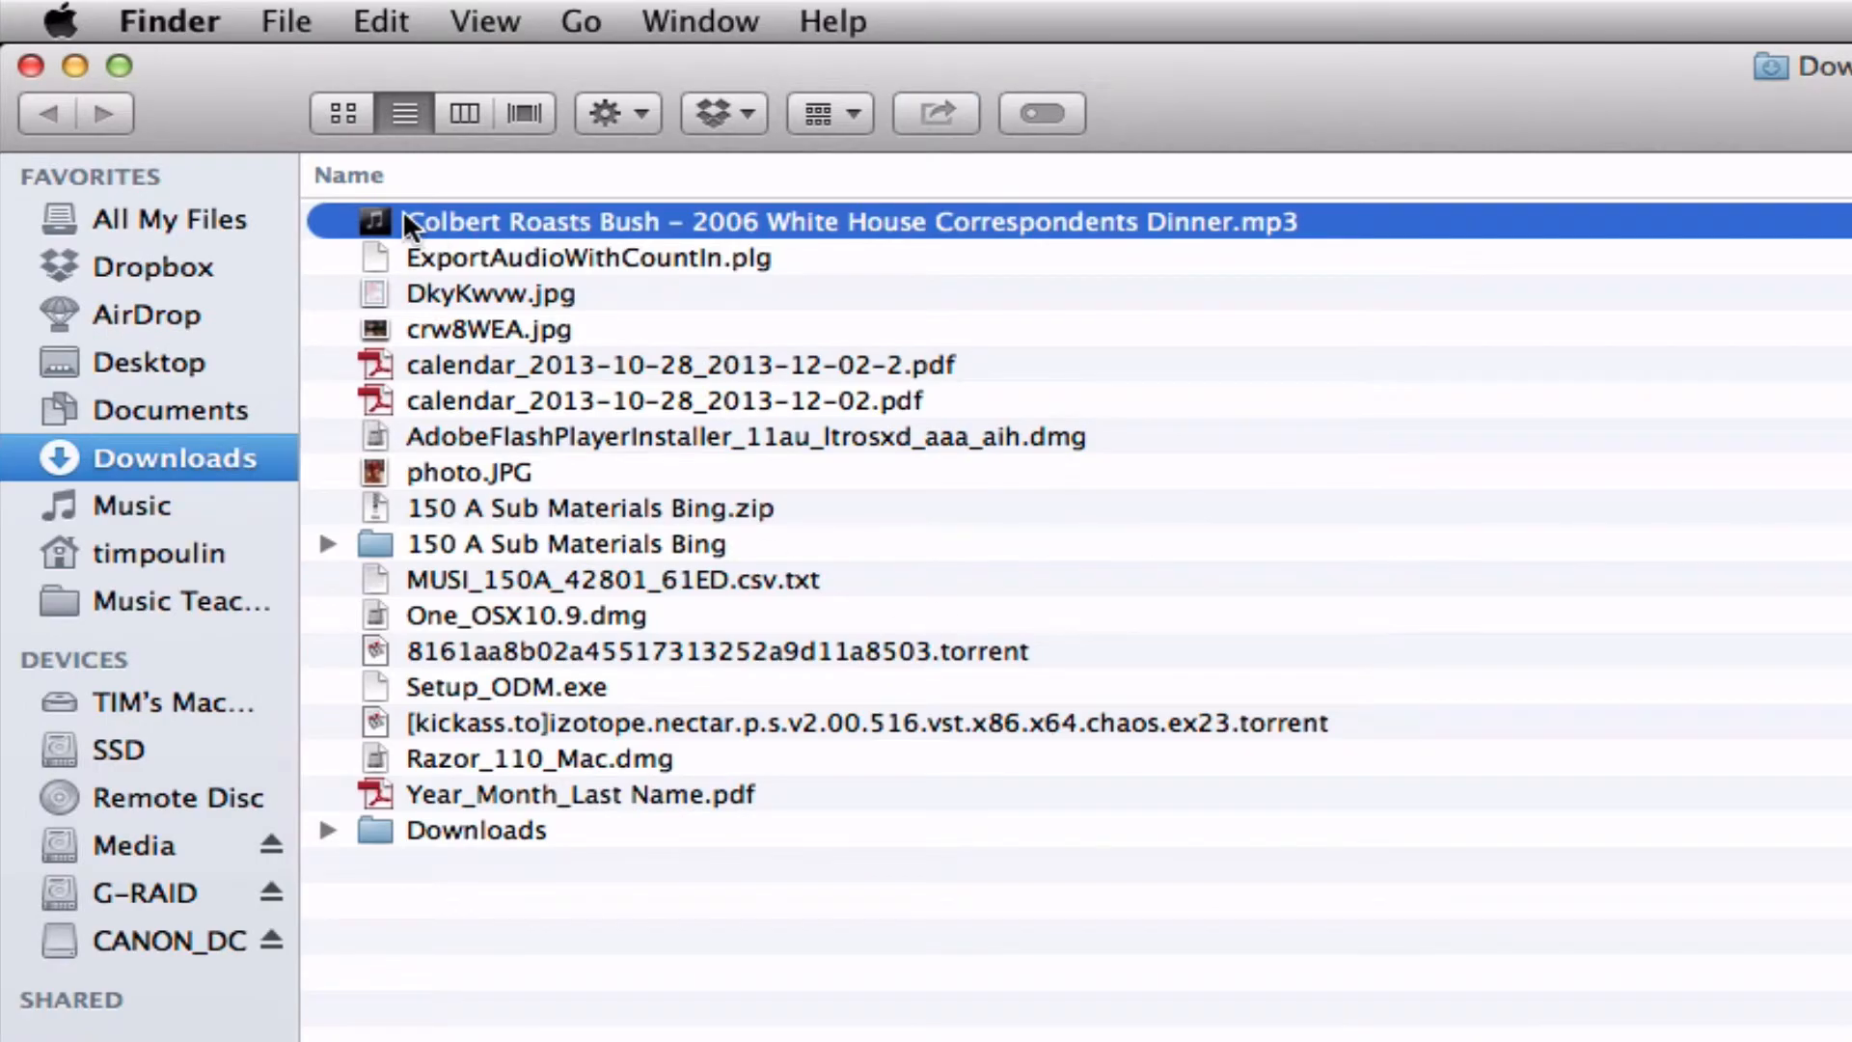
Import the Colbert Roasts Bush MP3 from Downloads into the Pro Tools session as a new audio track
left_click_drag(407, 224, 737, 541)
key("super+Tab")
key("super+Tab")
key("super+Tab")
key("super+Tab")
key("super+Tab")
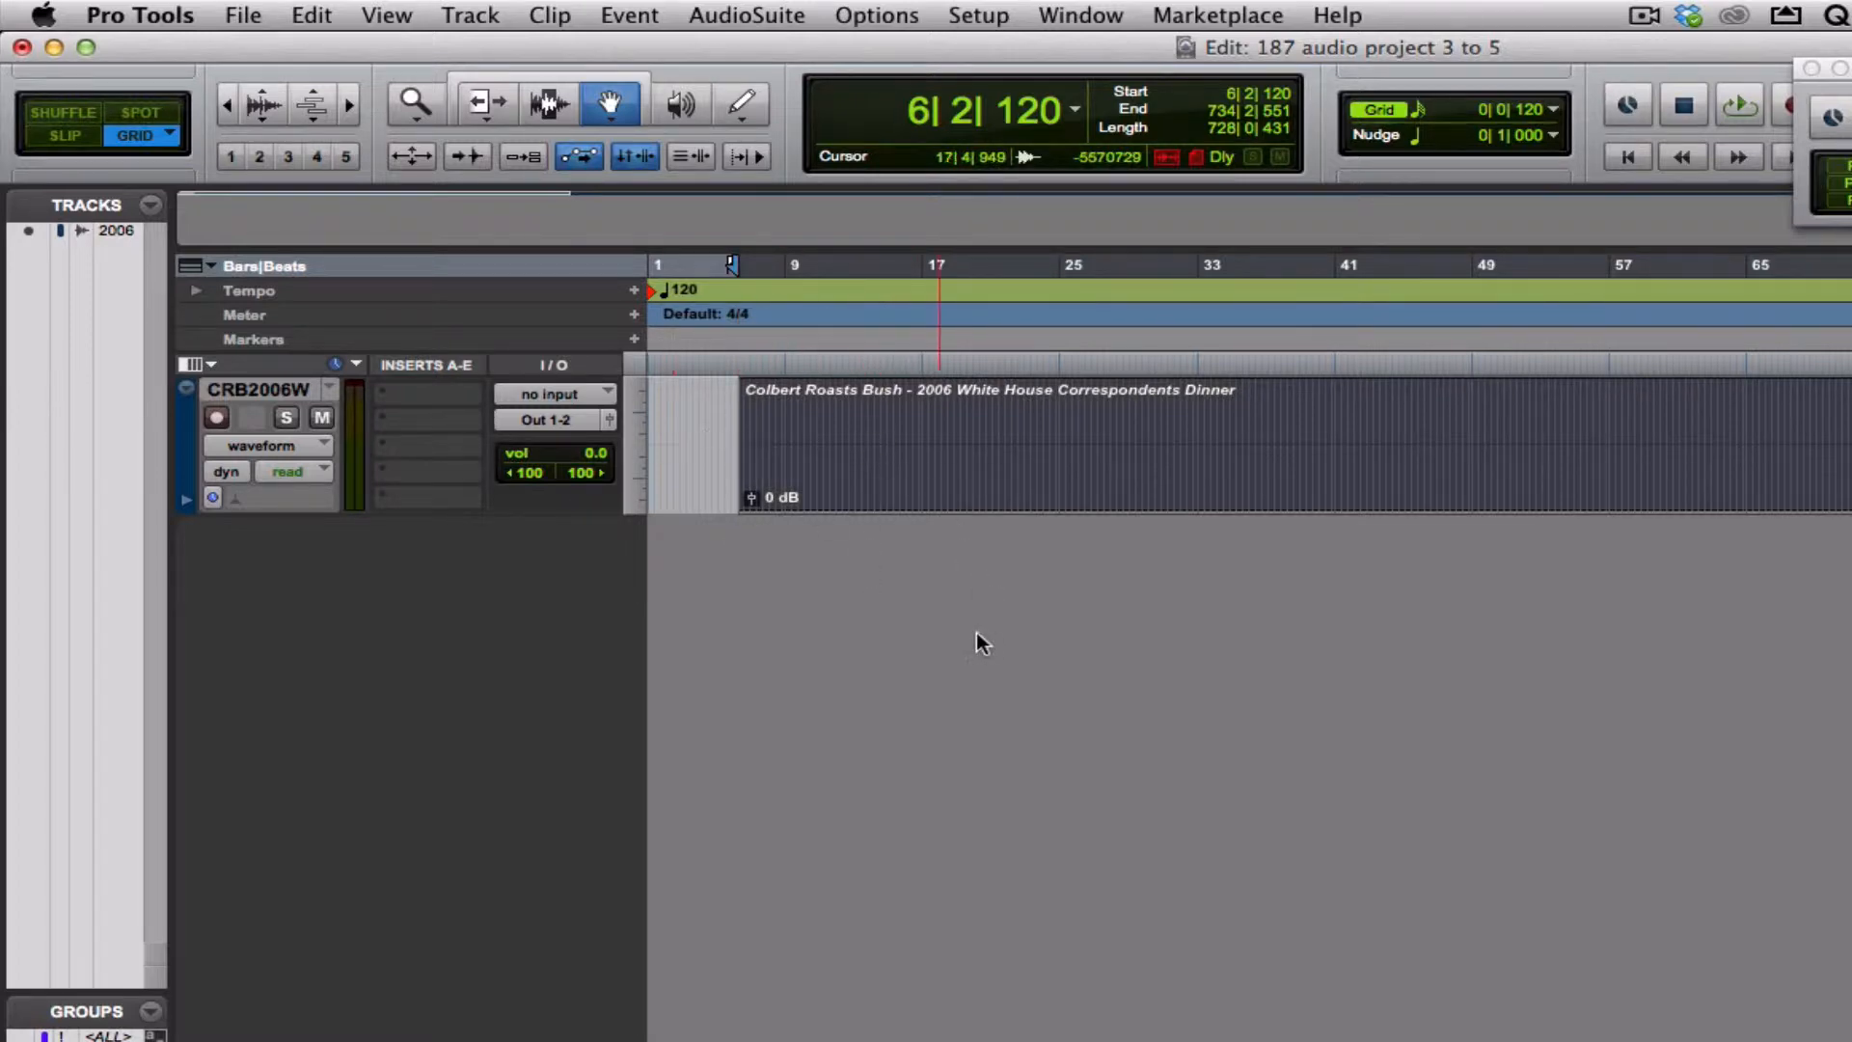
Move the Colbert clip to the session start at 1|1|000 and enlarge its track height for a short playback check
left_click_drag(914, 467, 764, 468)
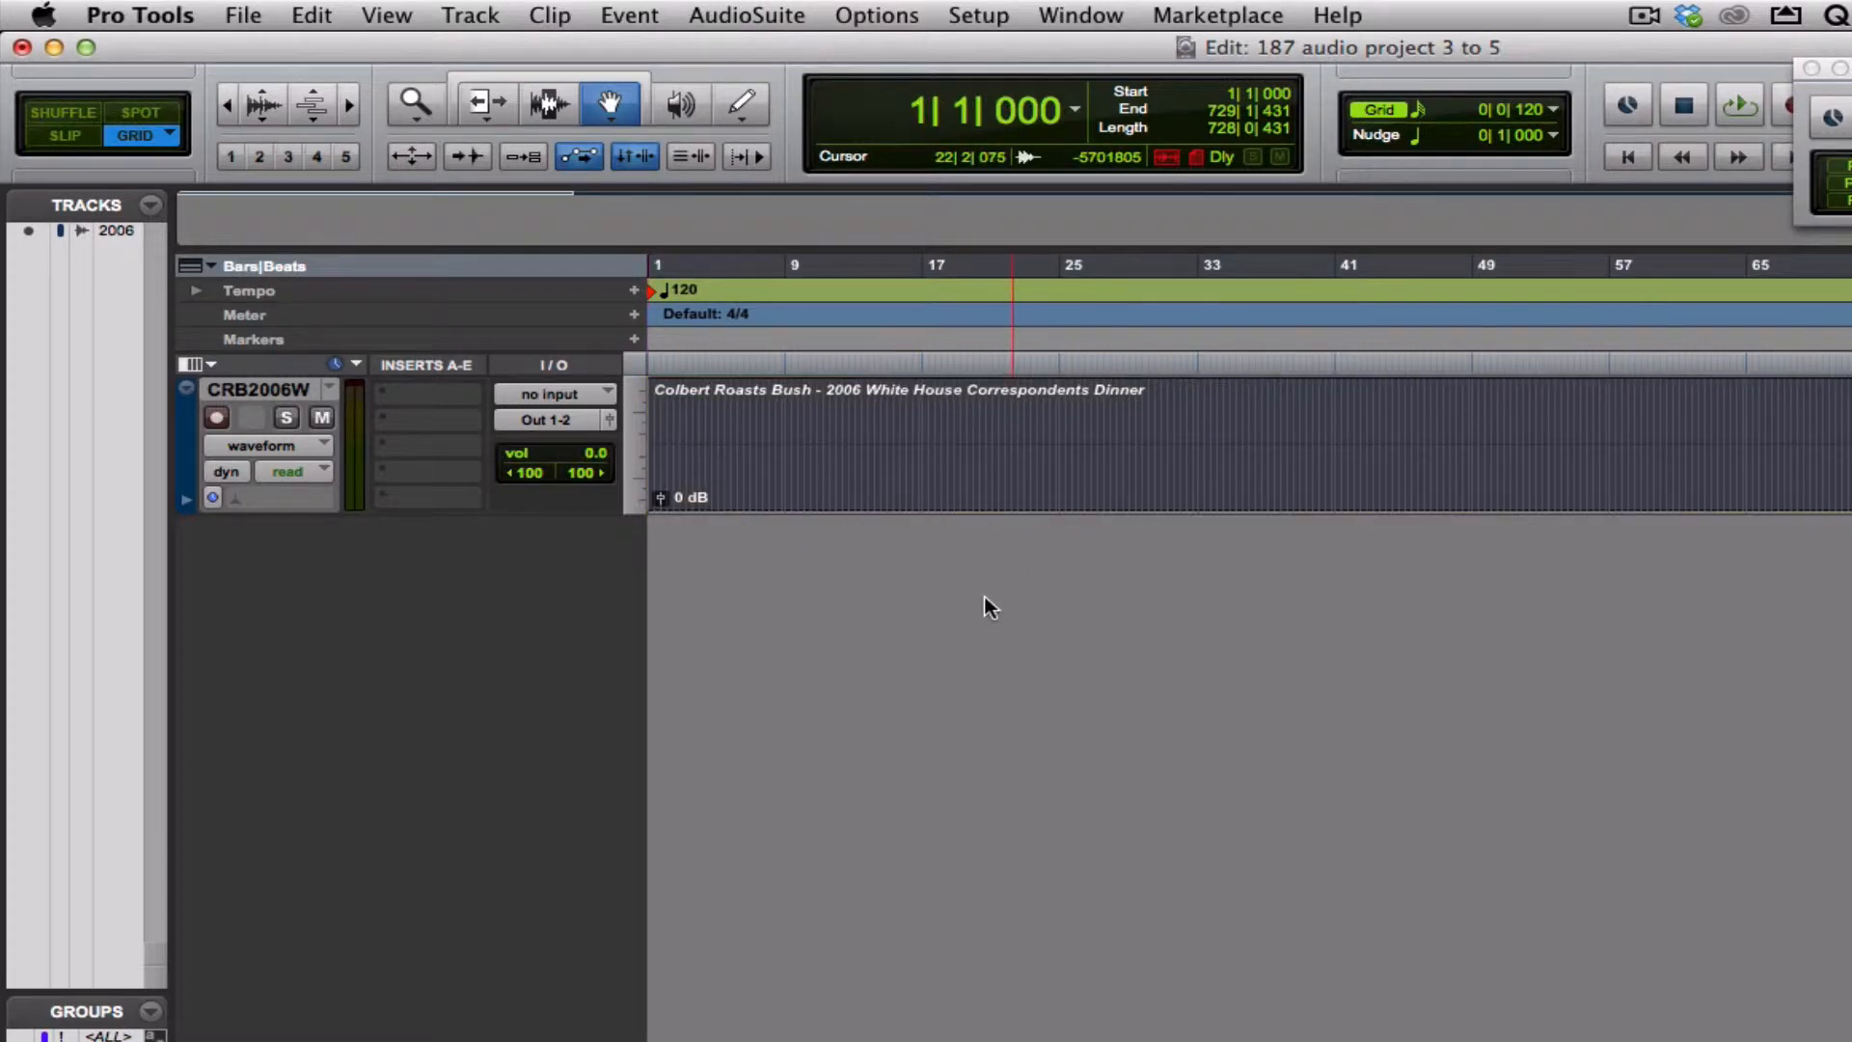
left_click_drag(428, 510, 434, 879)
key("space")
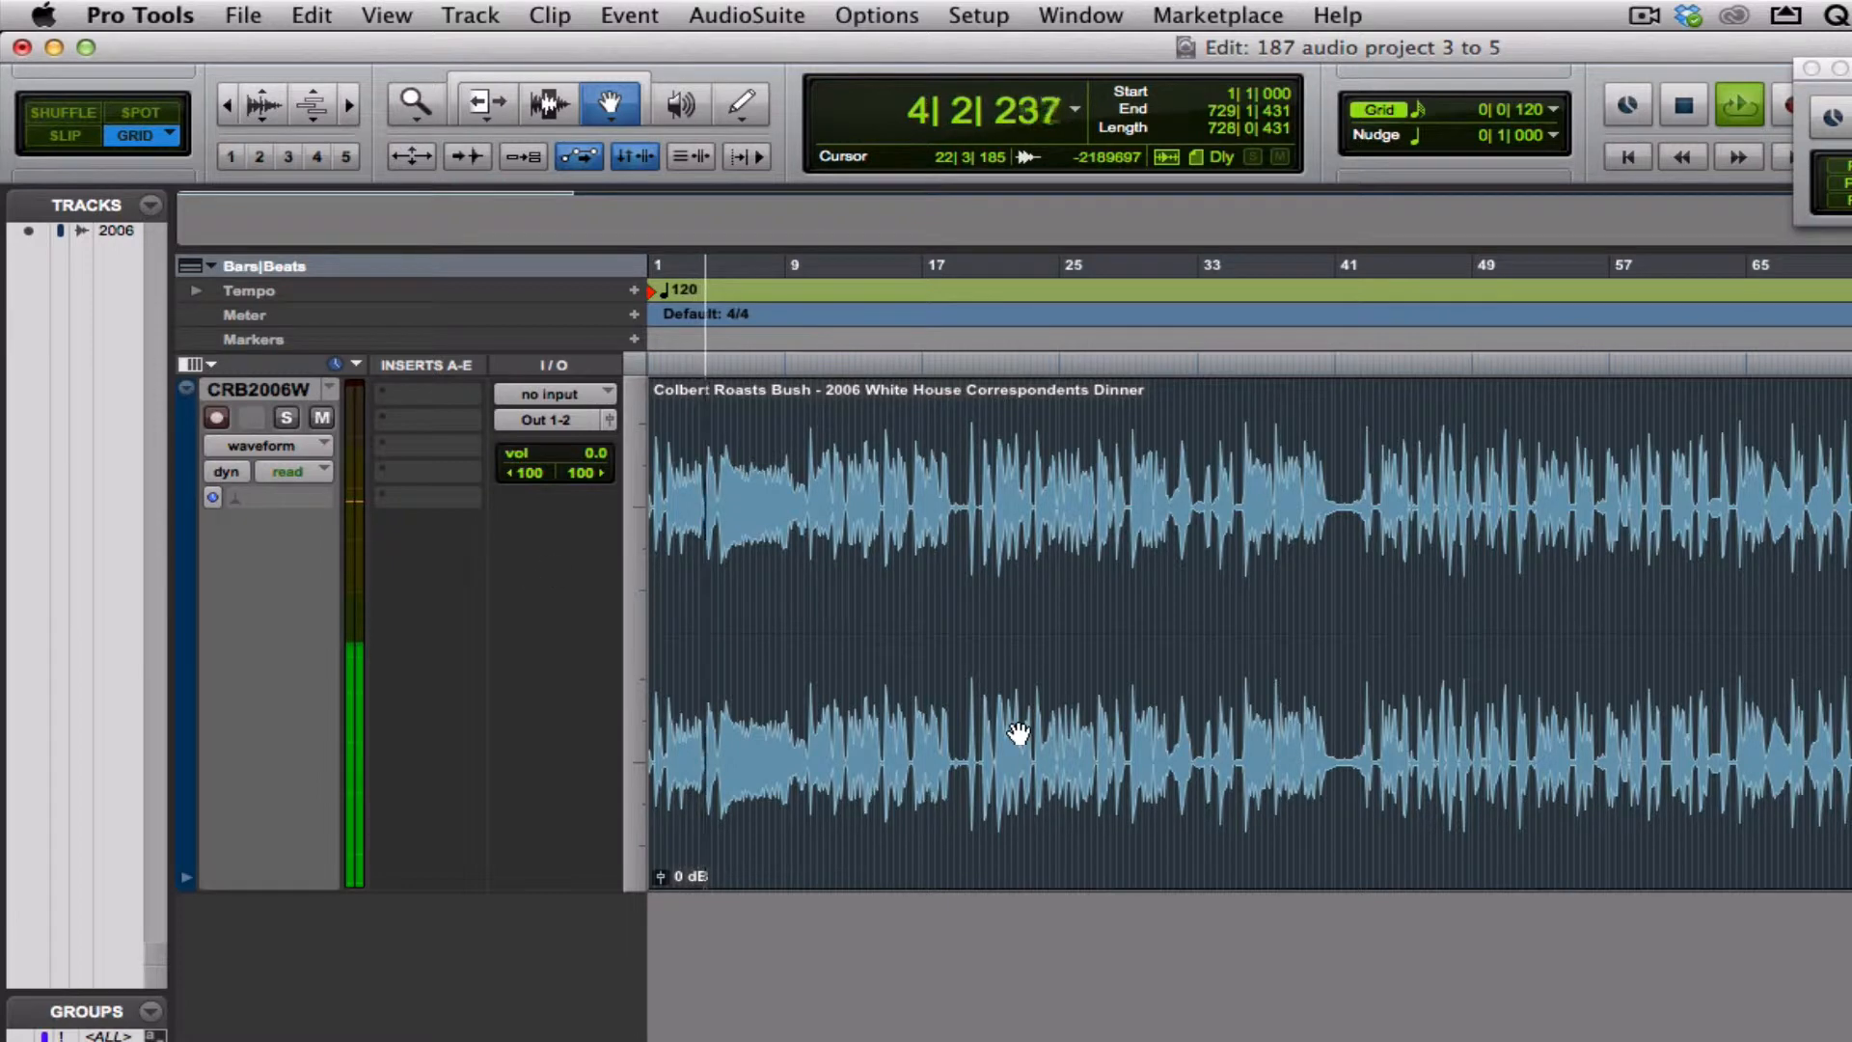
key("space")
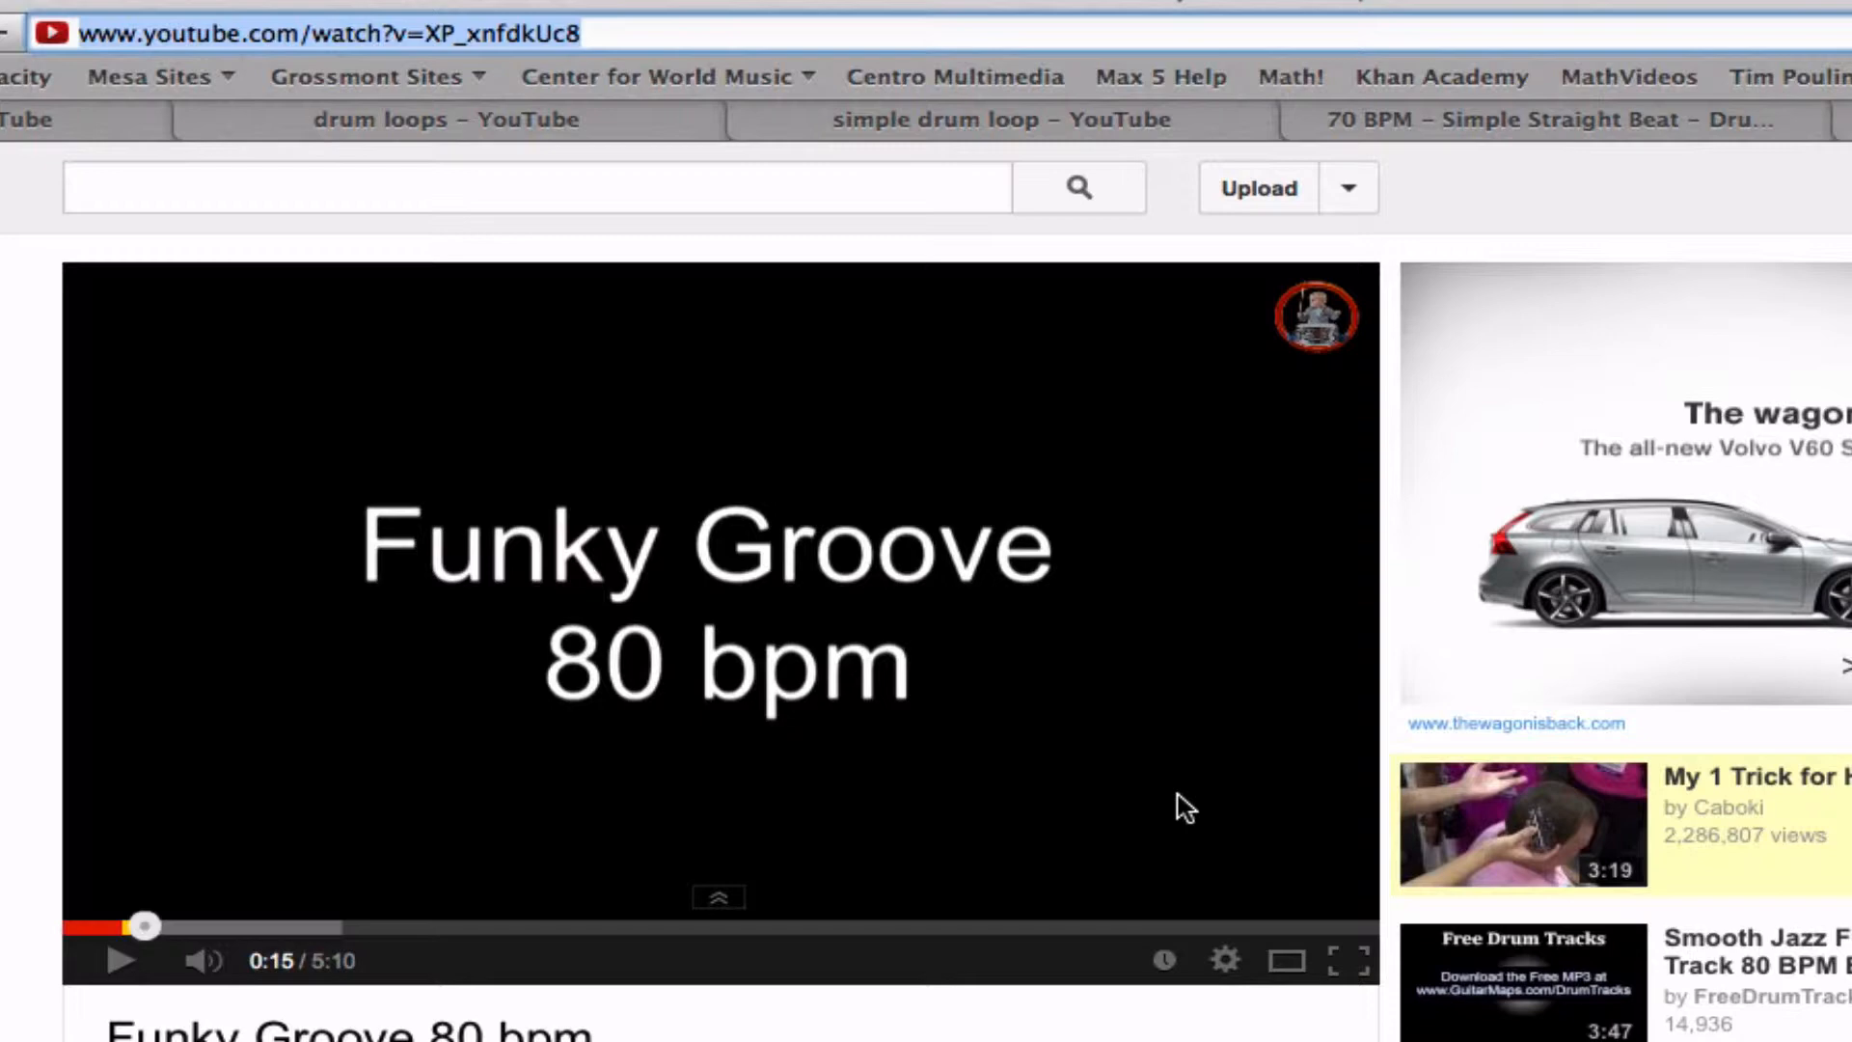
Preview the Funky Groove 80 bpm video on YouTube and copy its web address
left_click(158, 186)
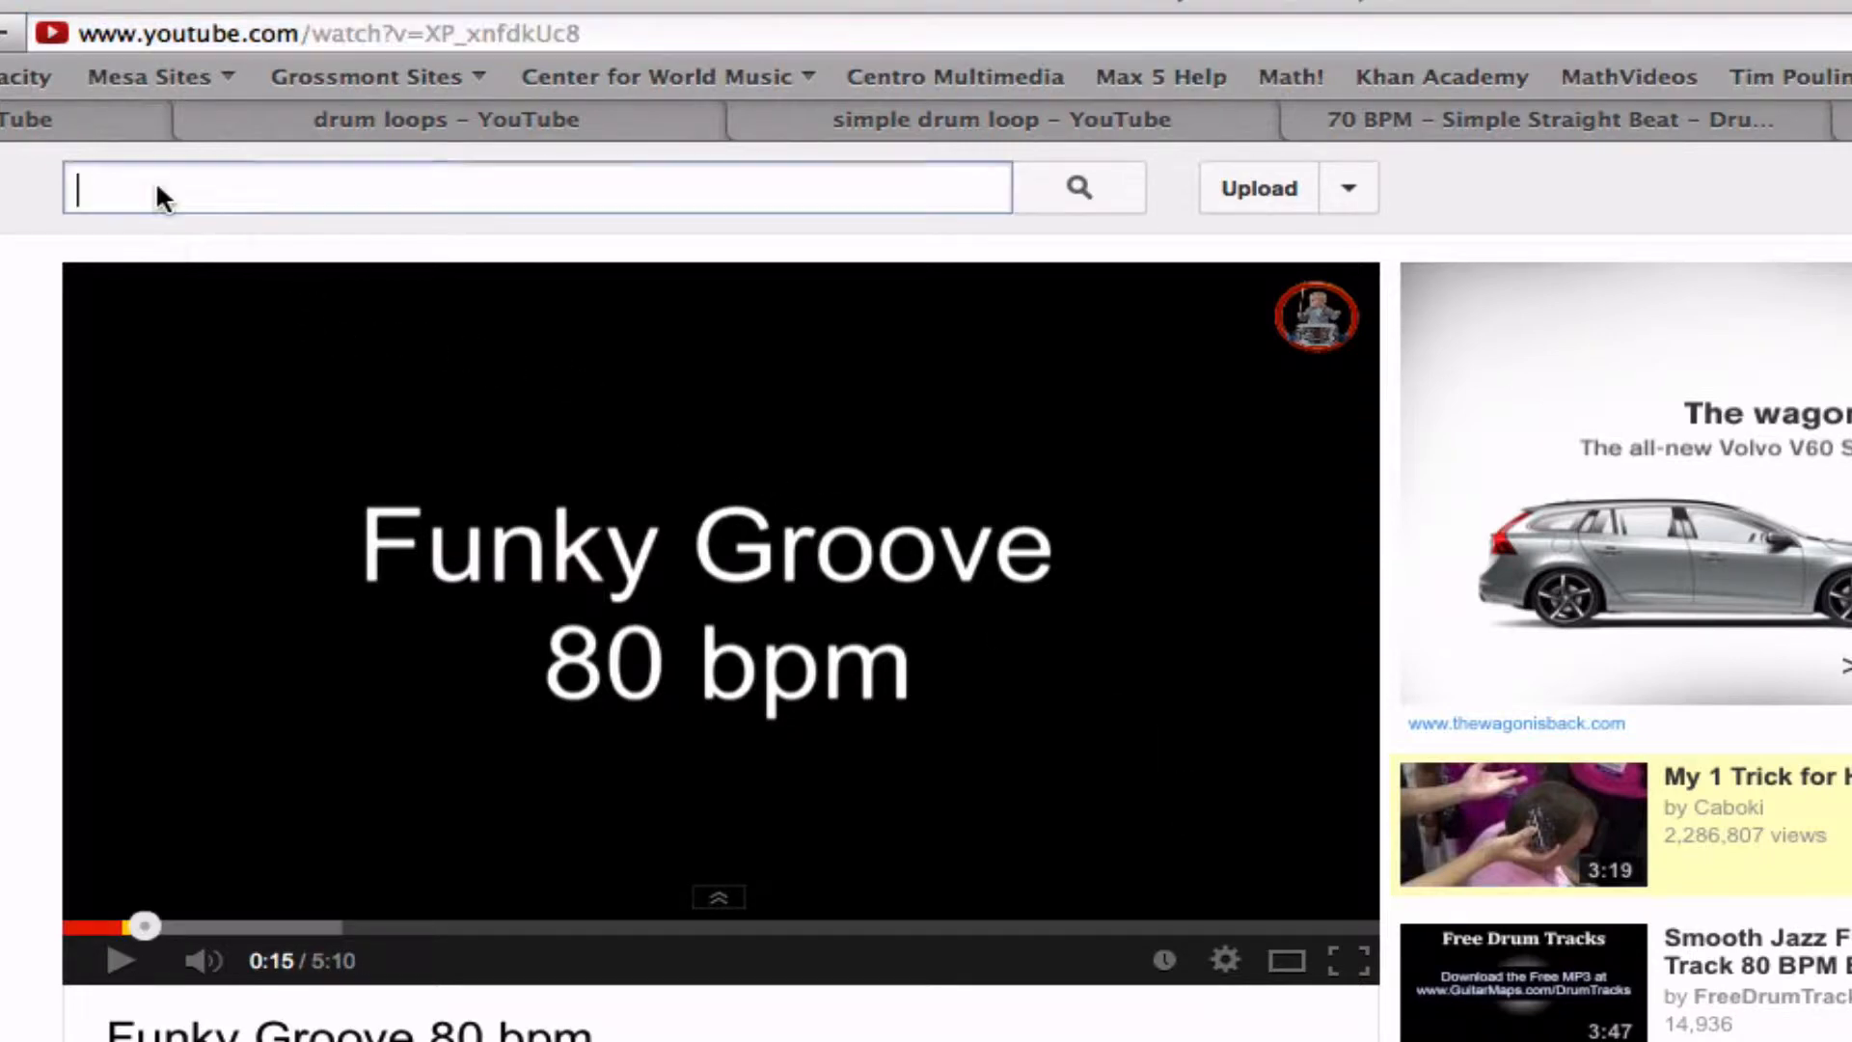
left_click(121, 961)
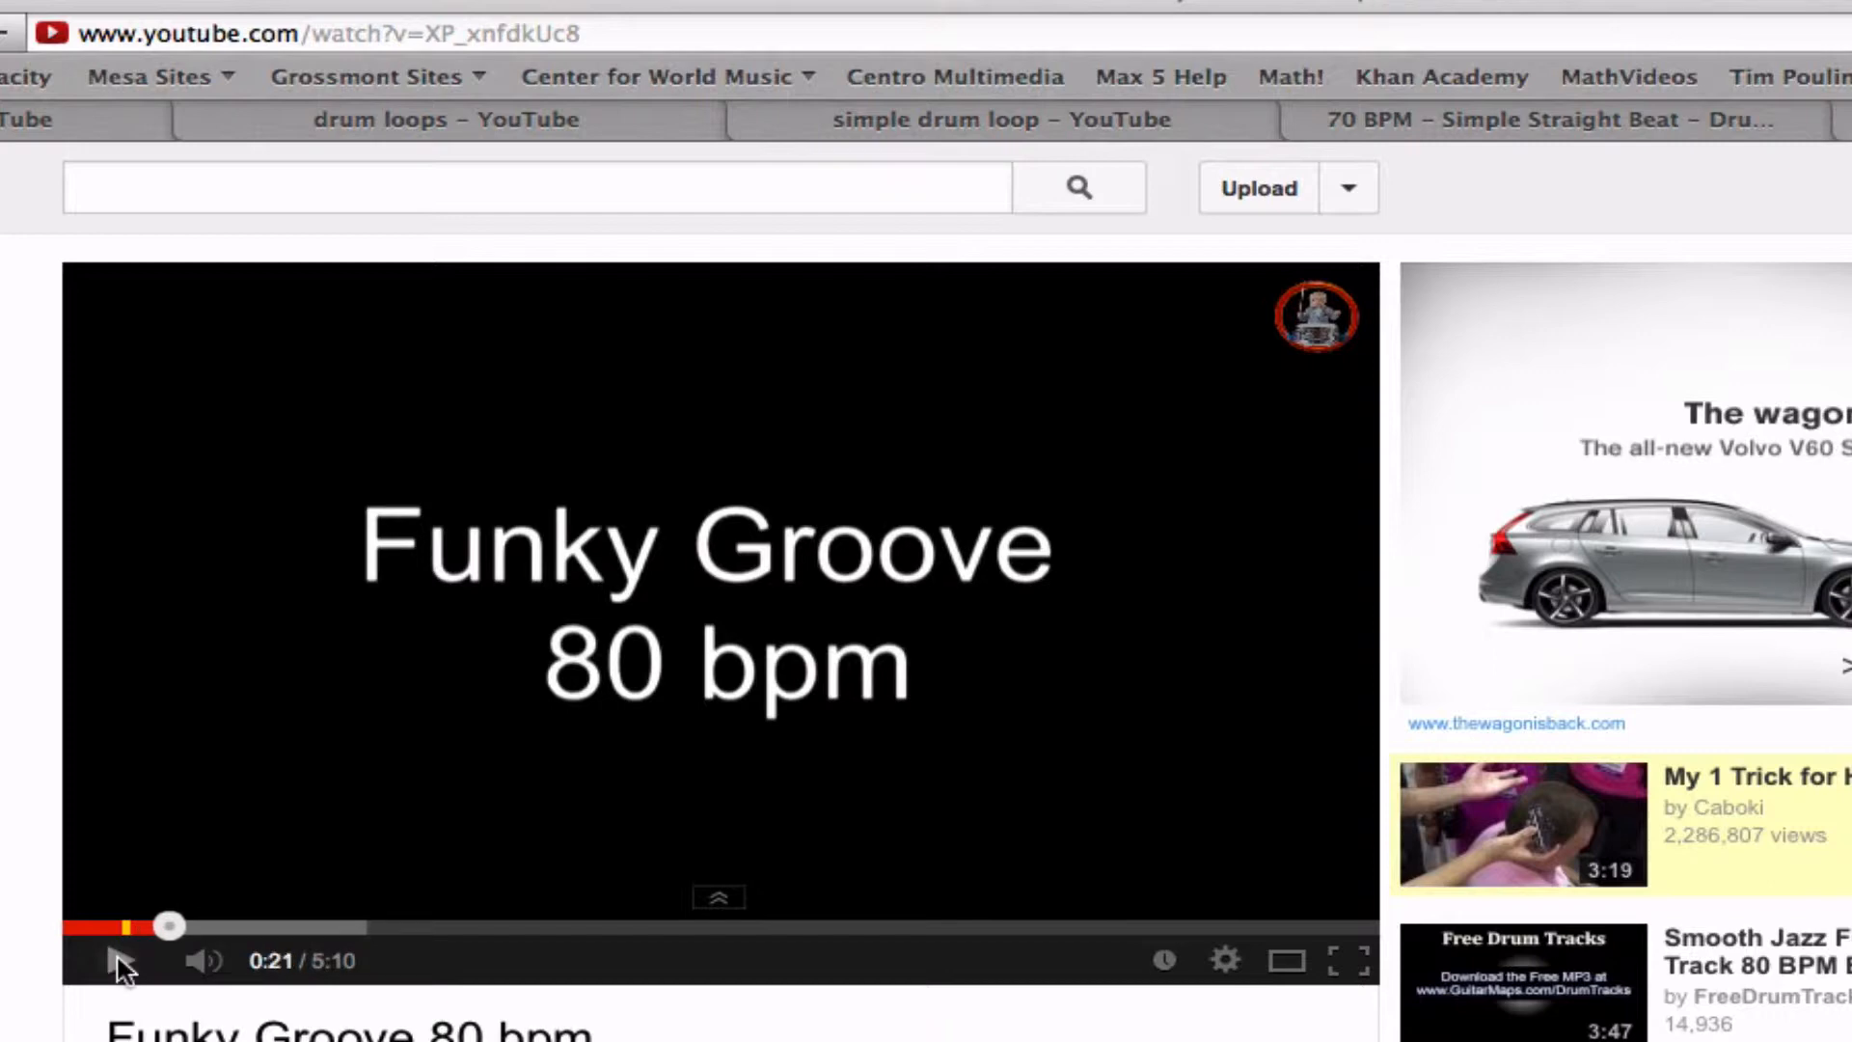
key("super+l")
key("super+c")
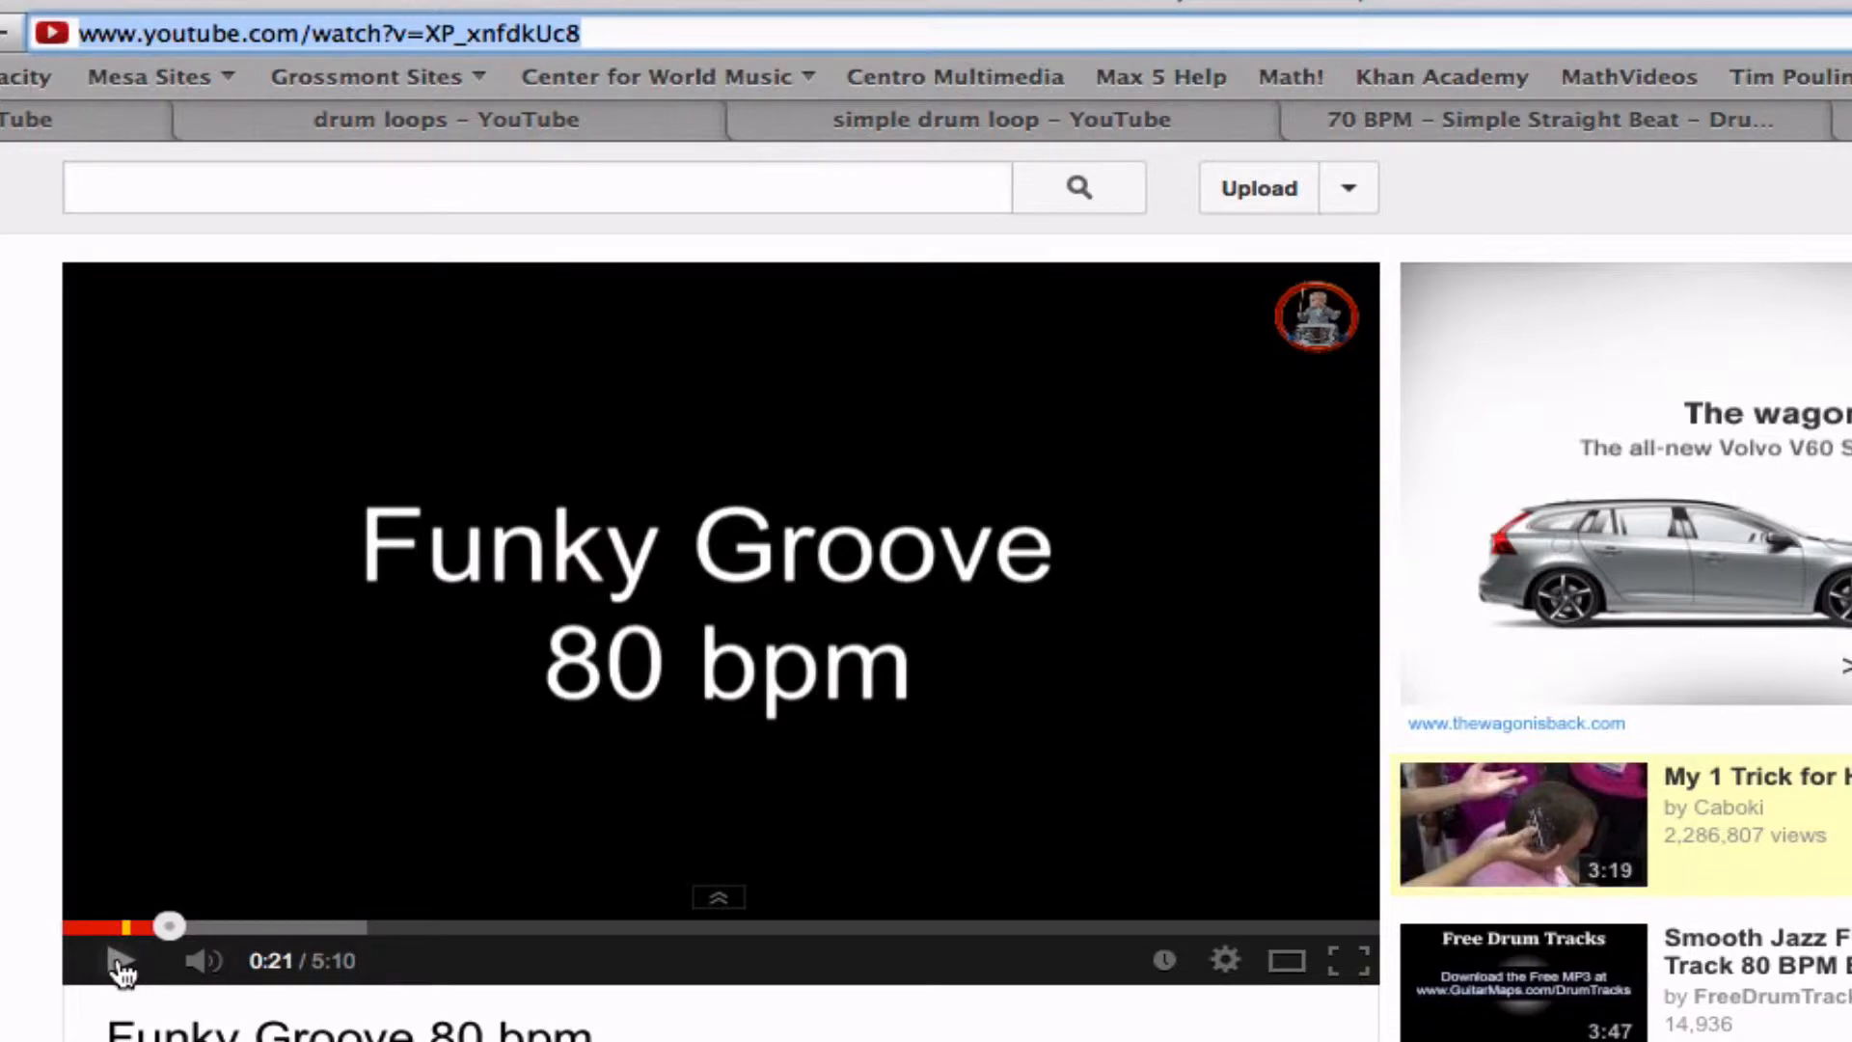
Open video2mp3.net from the project PDF in Chrome and convert the copied Funky Groove video address to MP3
key("super+Tab")
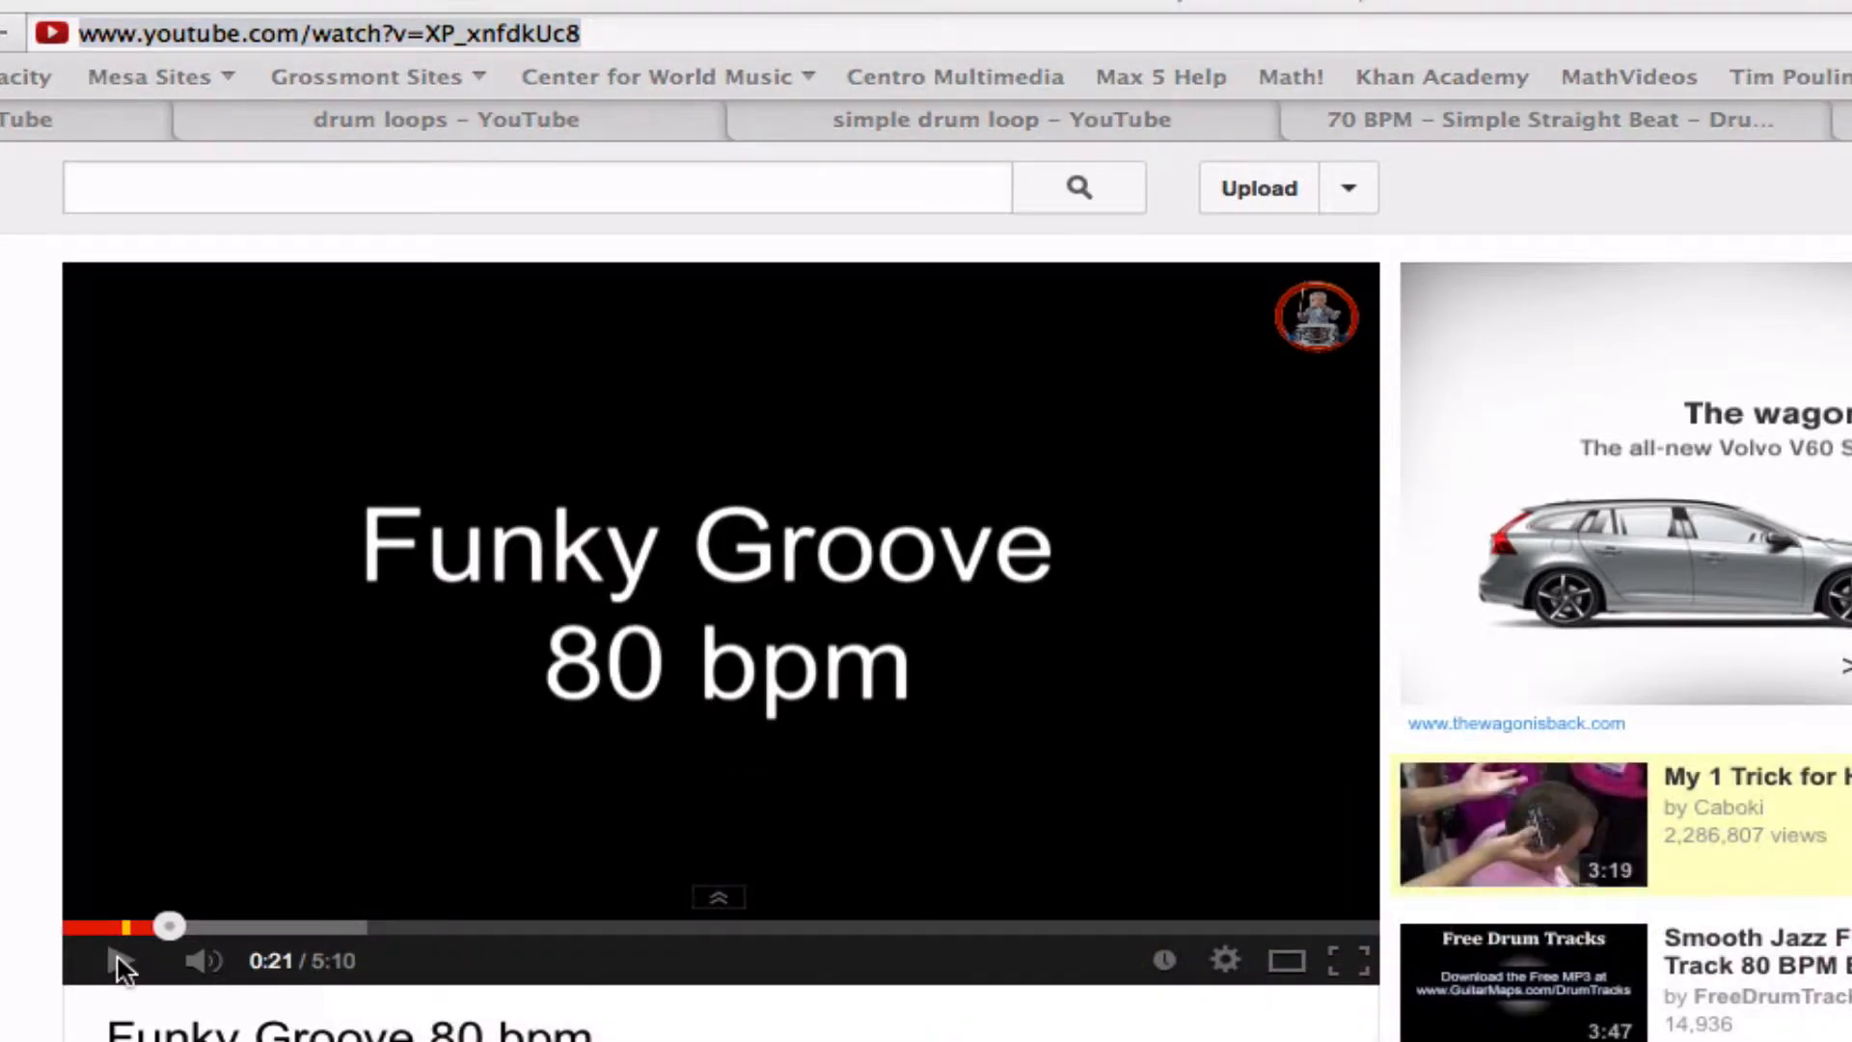
key("super+n")
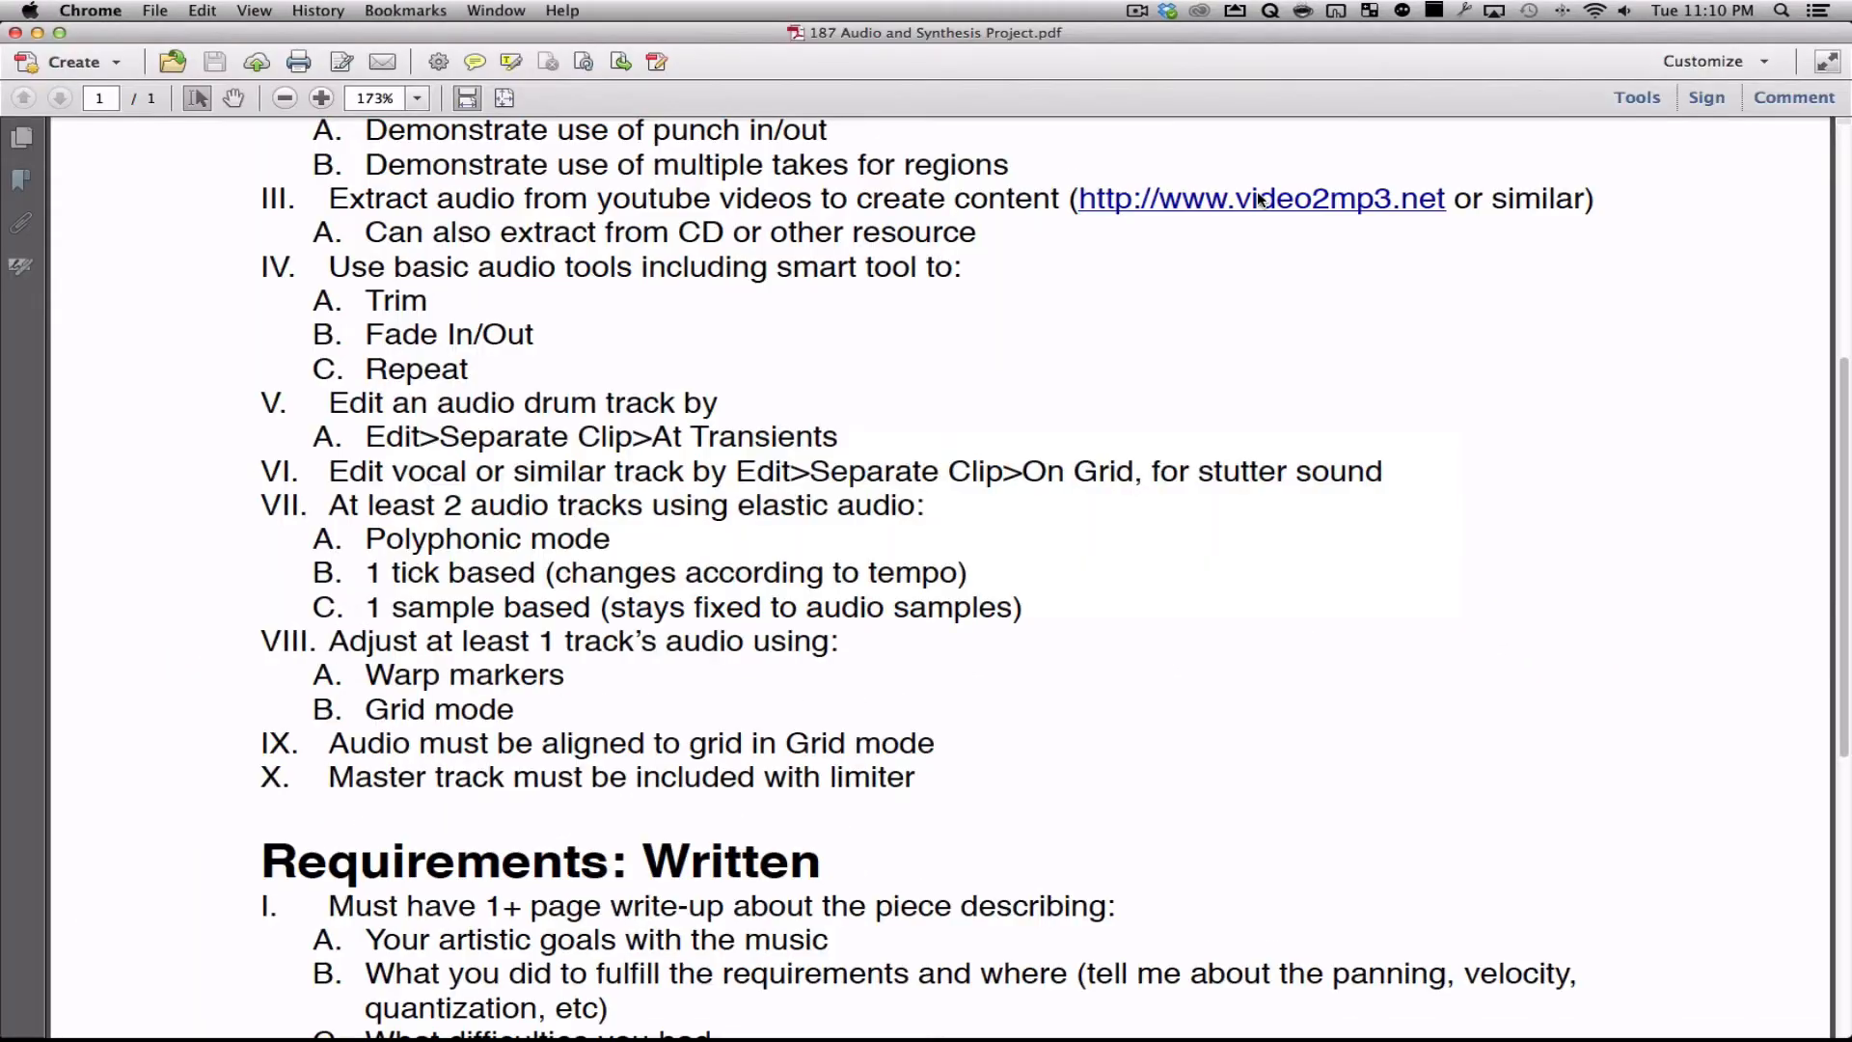
left_click(1261, 197)
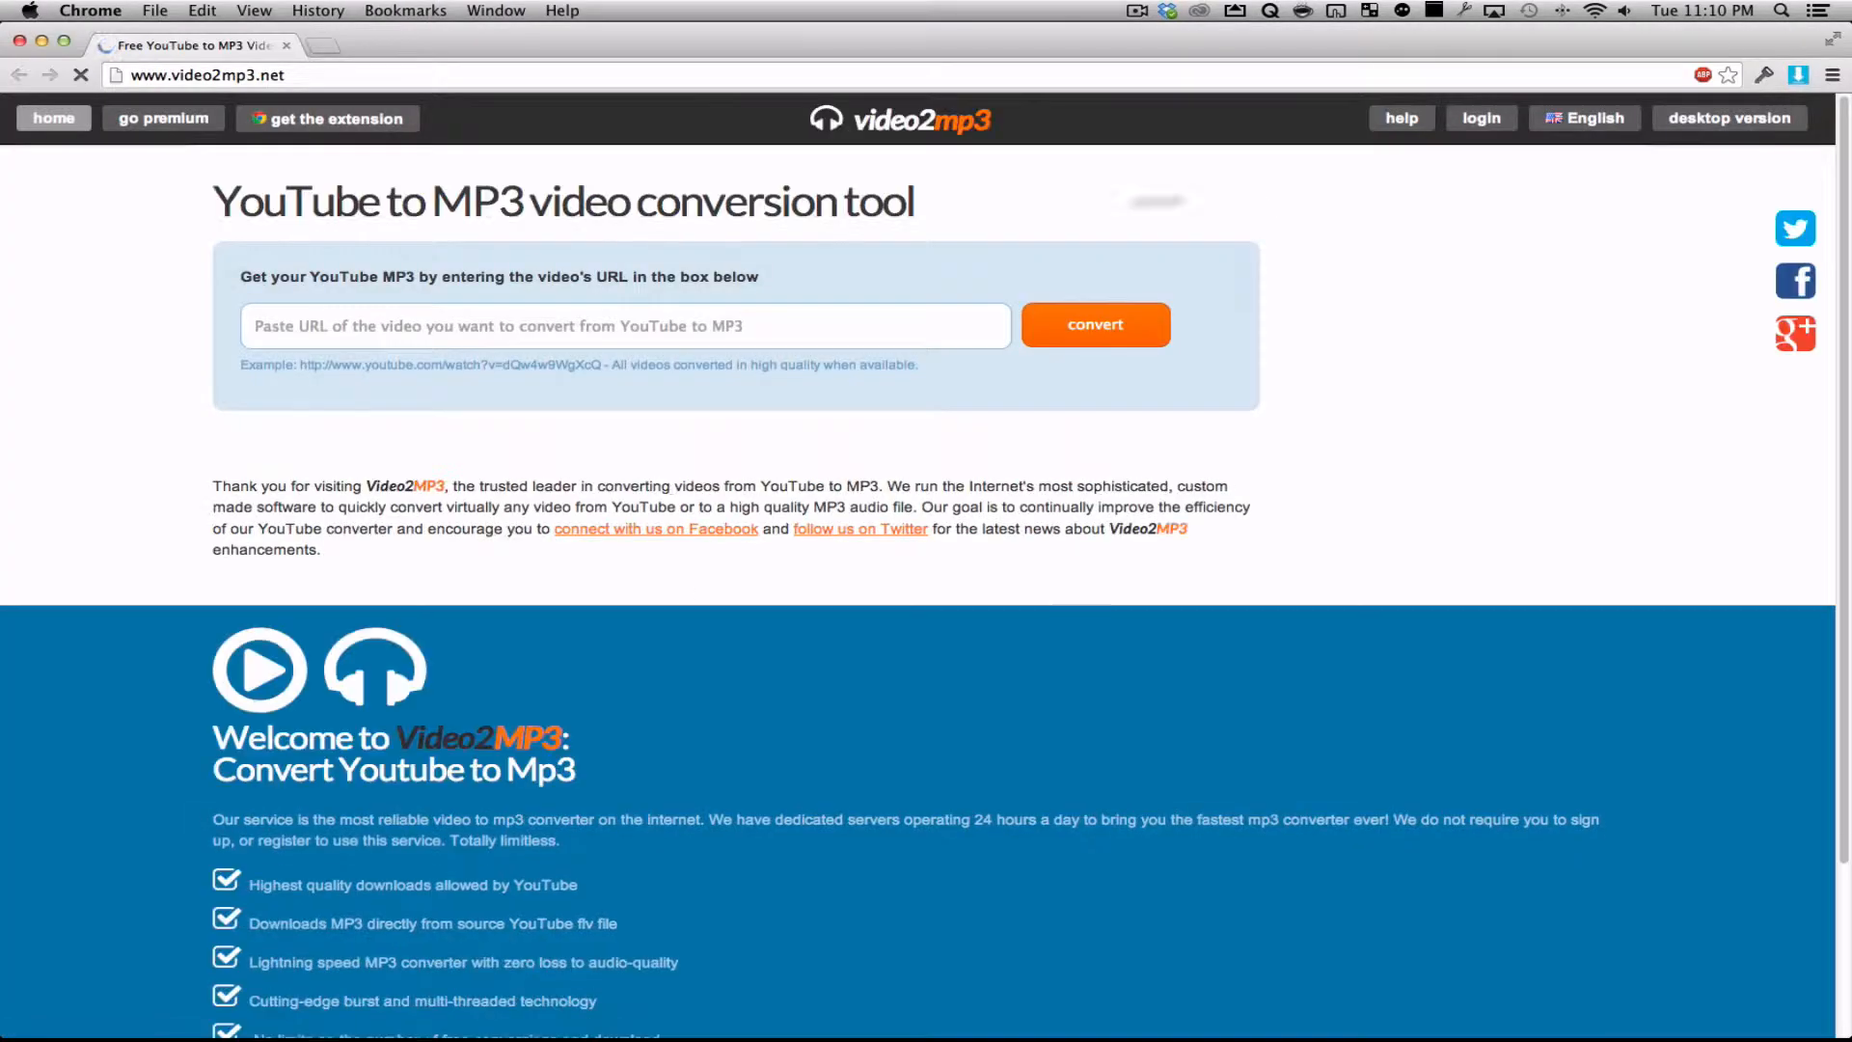
left_click(686, 338)
key("super+v")
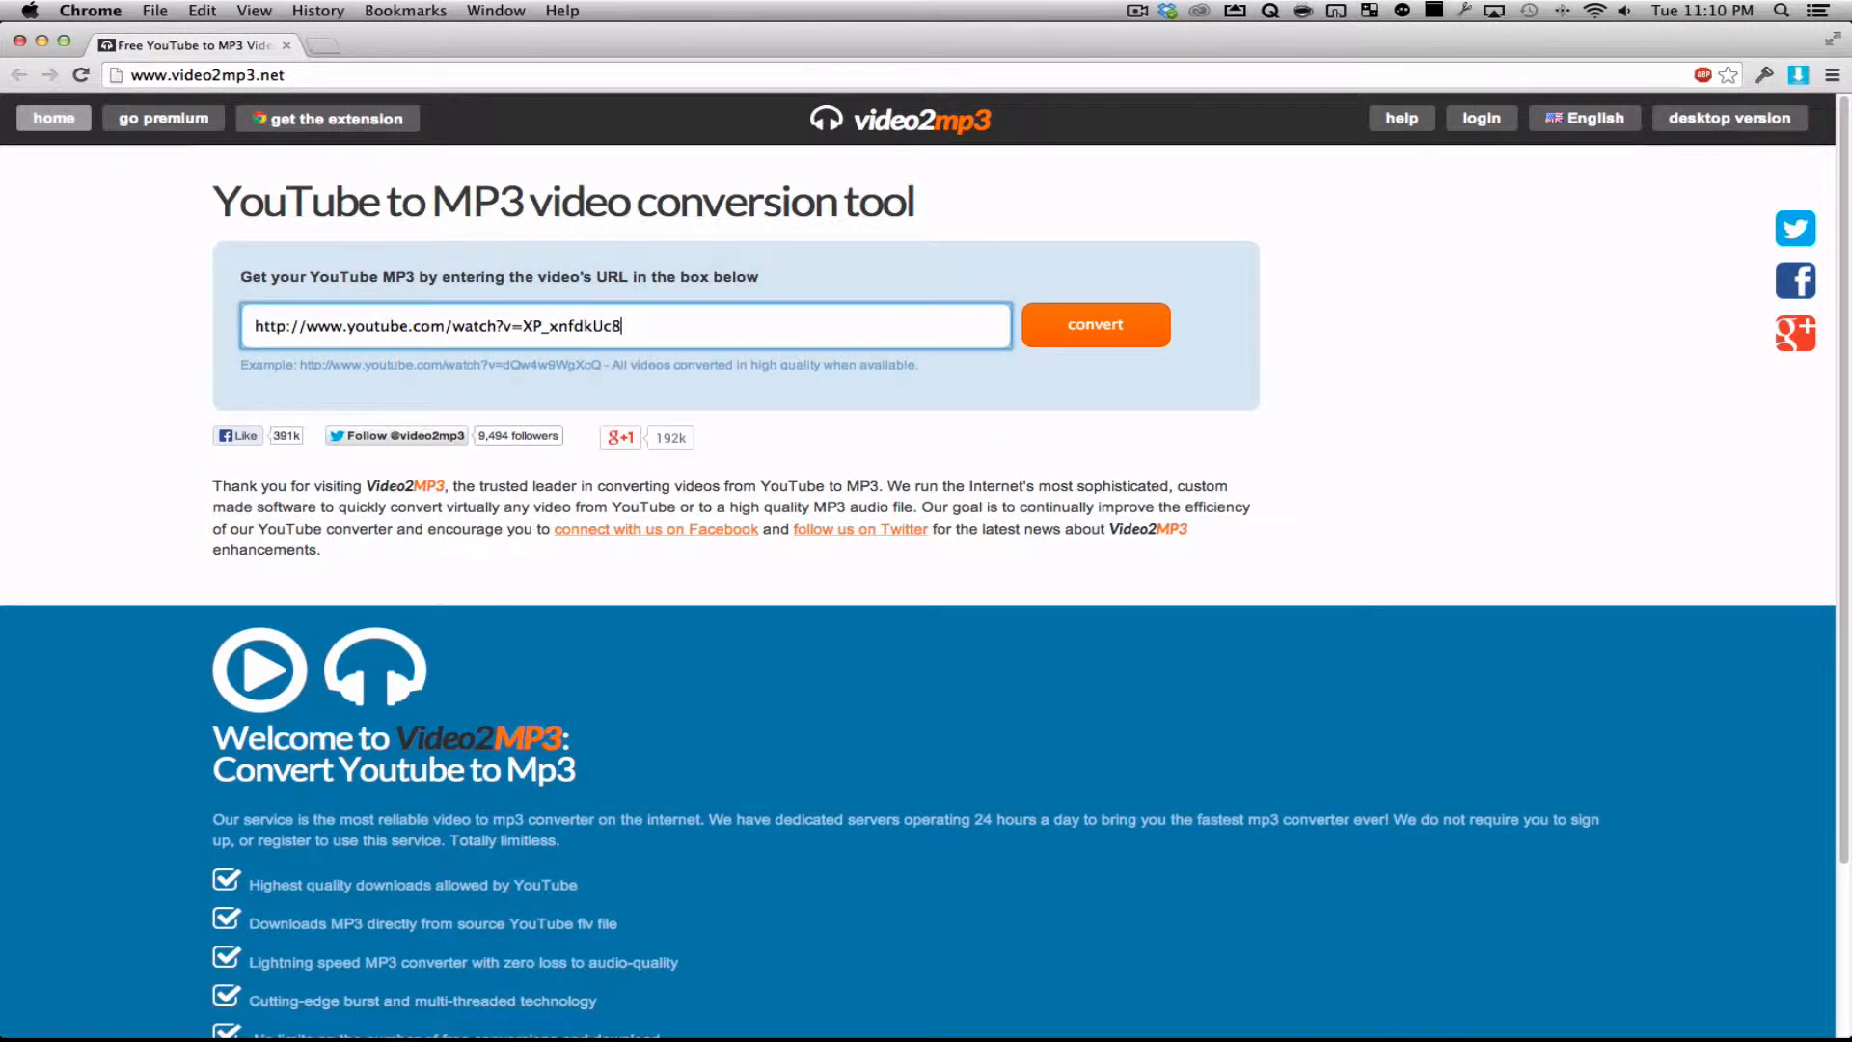
left_click(1153, 333)
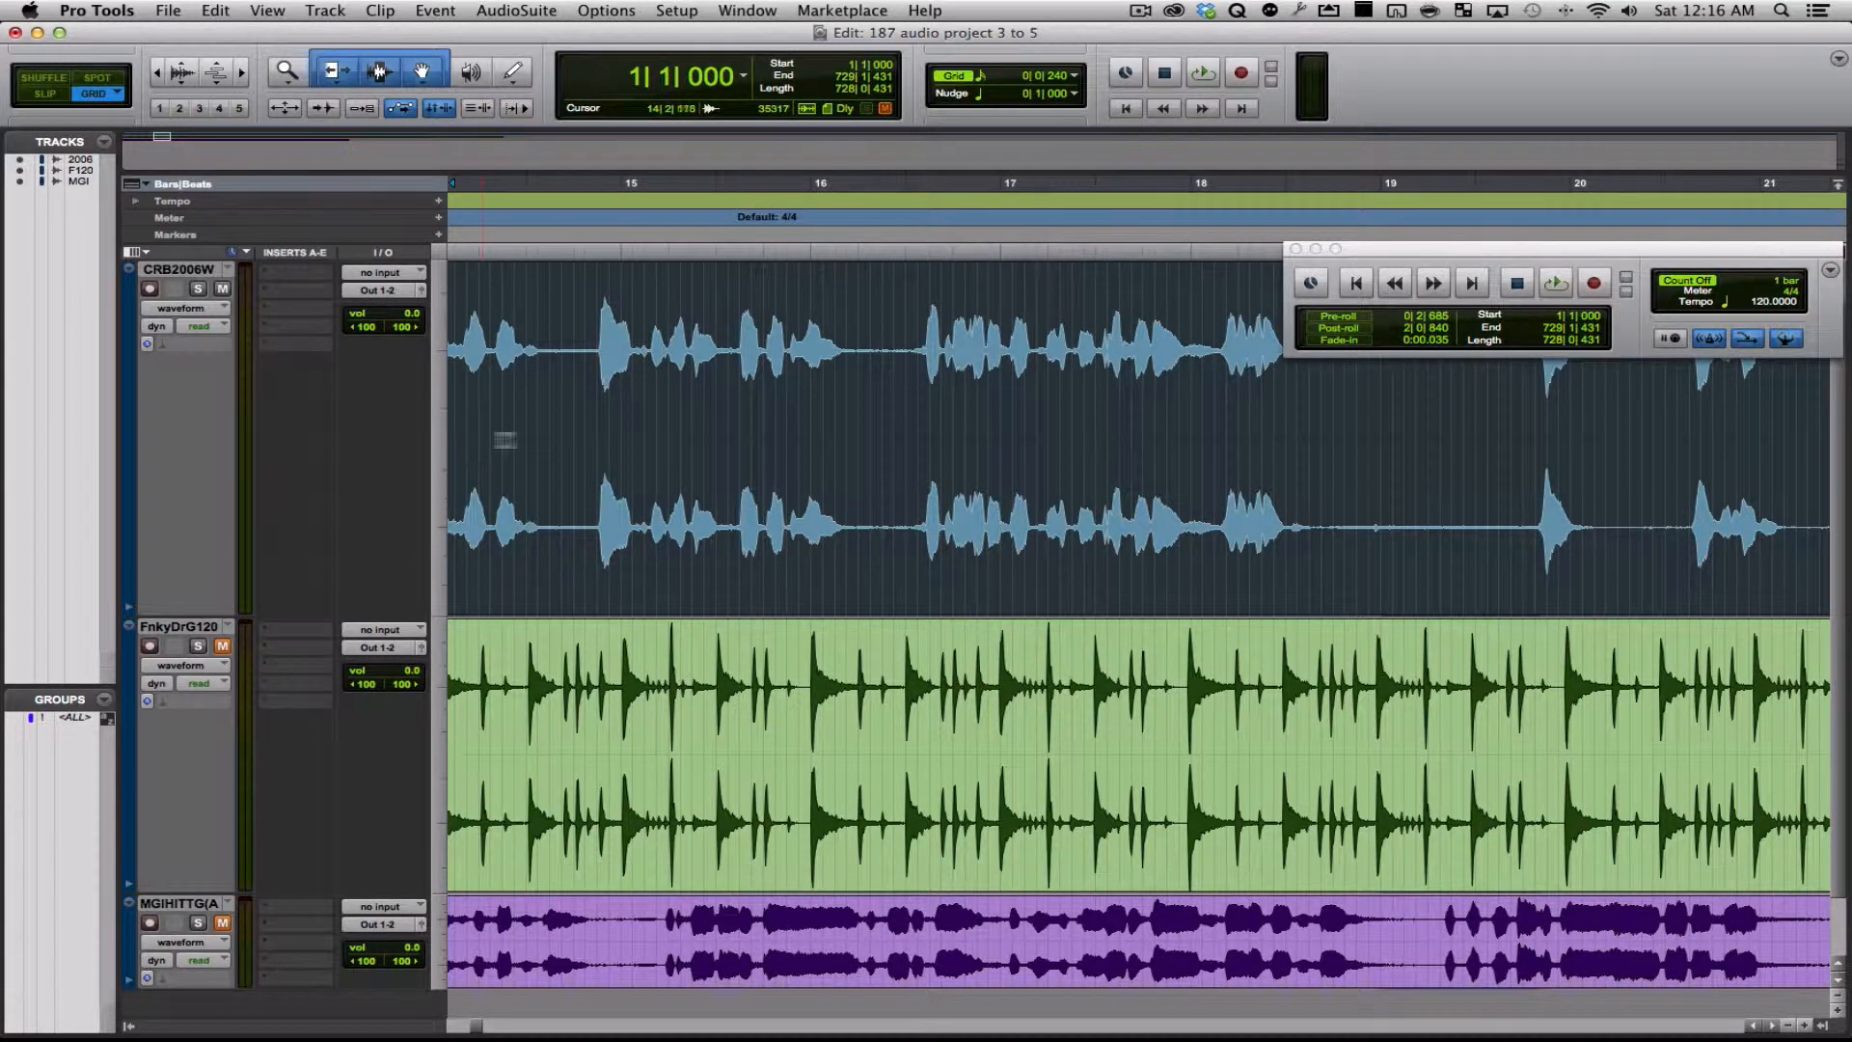
Play the CRB2006W speech track, then the unmuted FnkyDrG120 drum track, from the session start in Pro Tools
key("space")
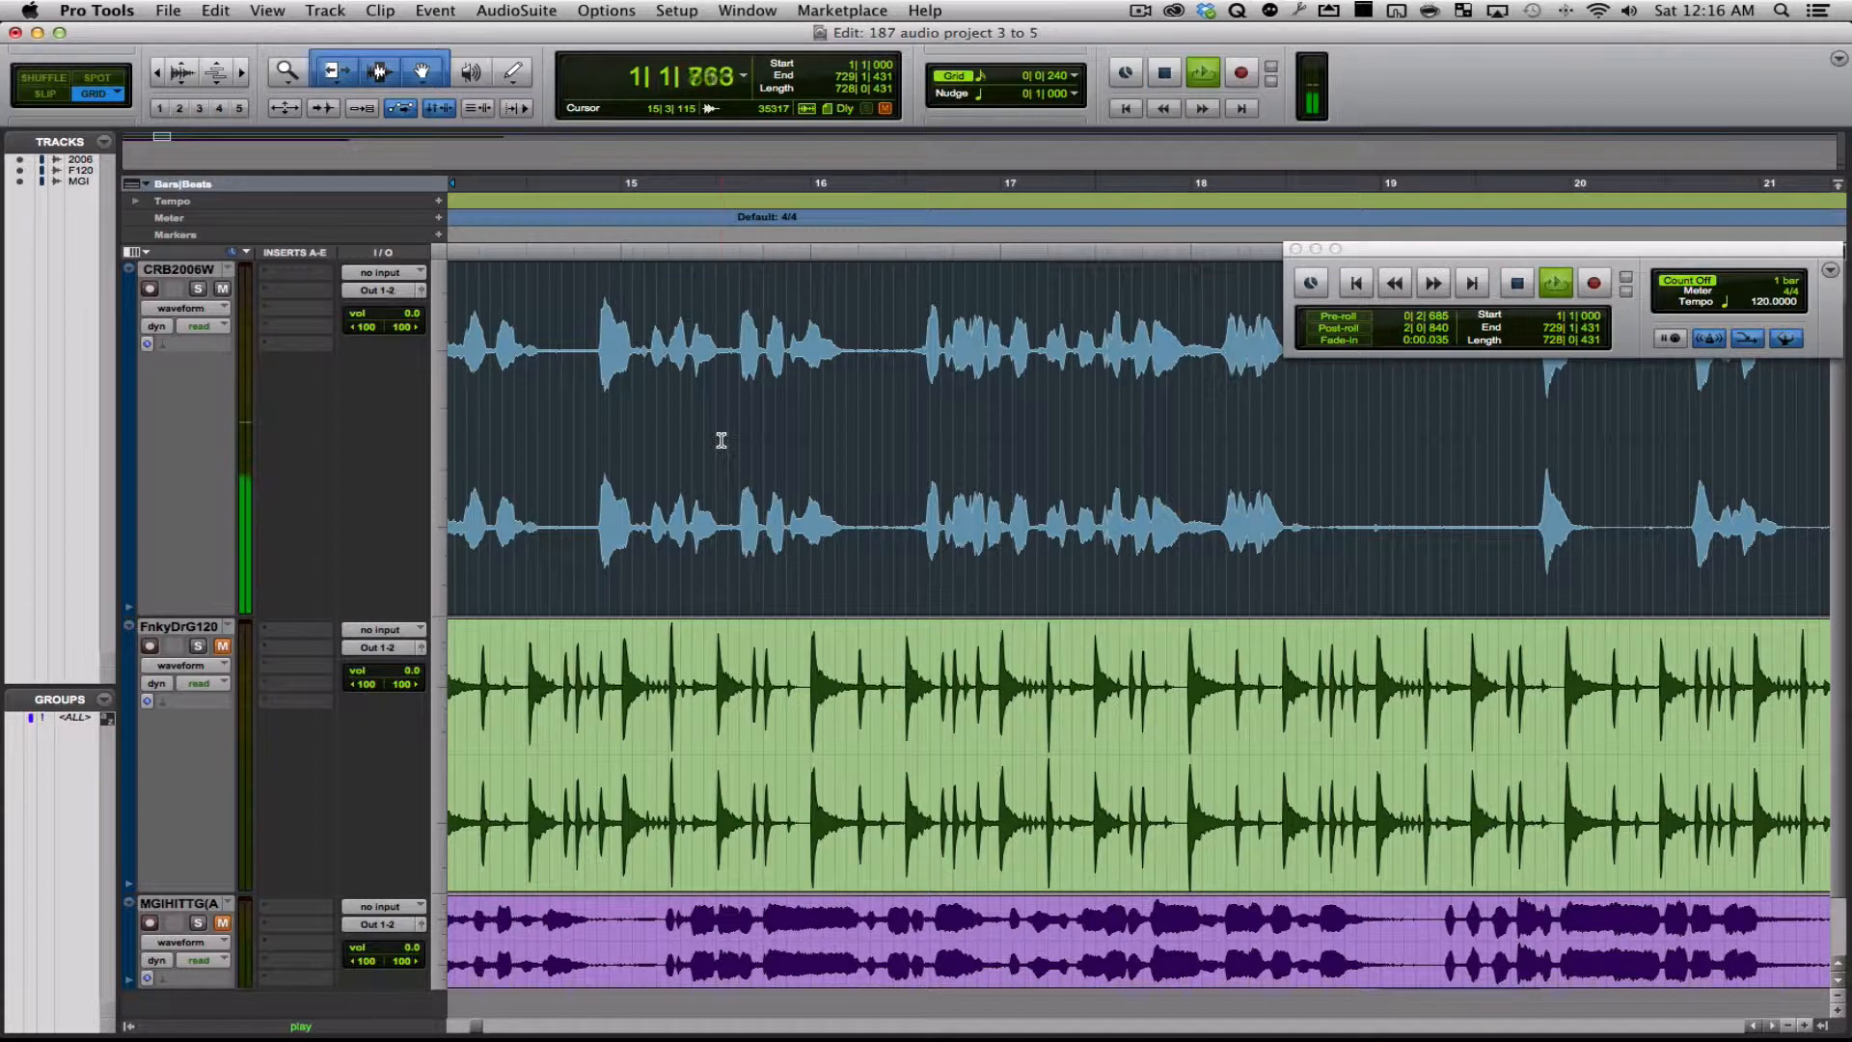
key("space")
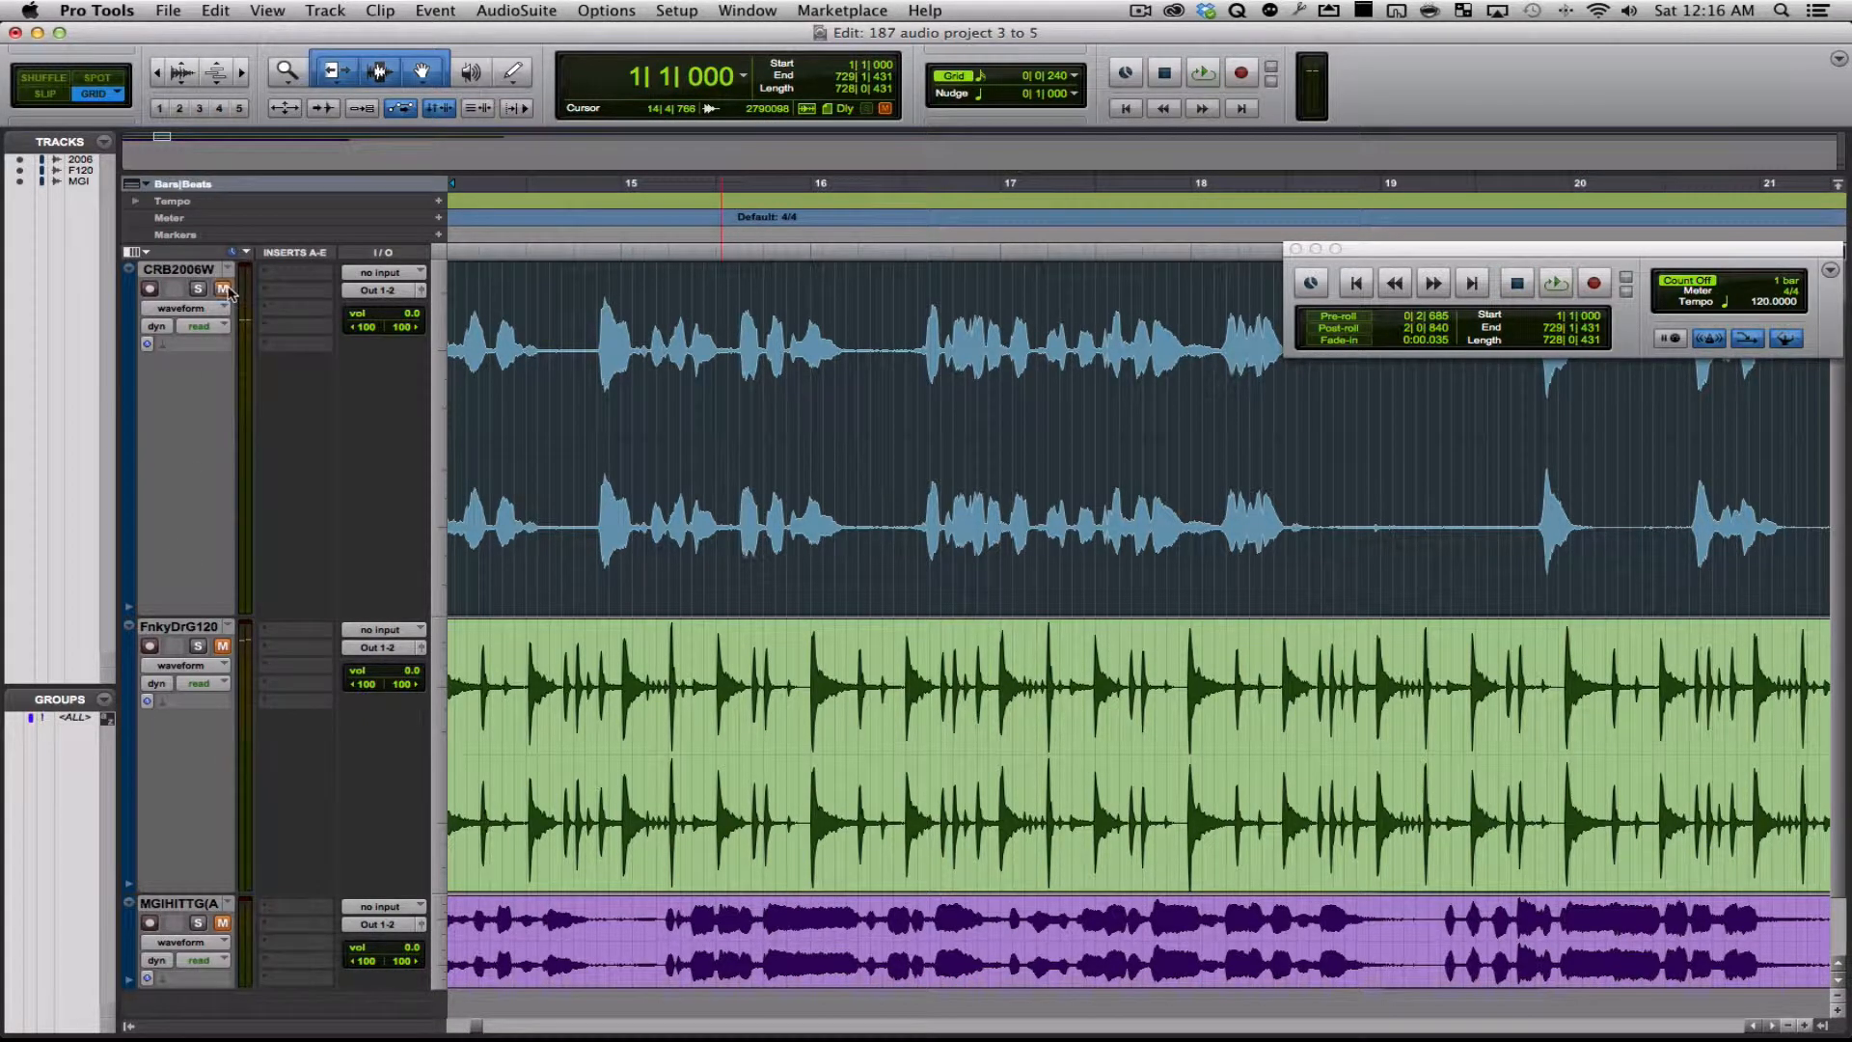
key("space")
left_click(223, 646)
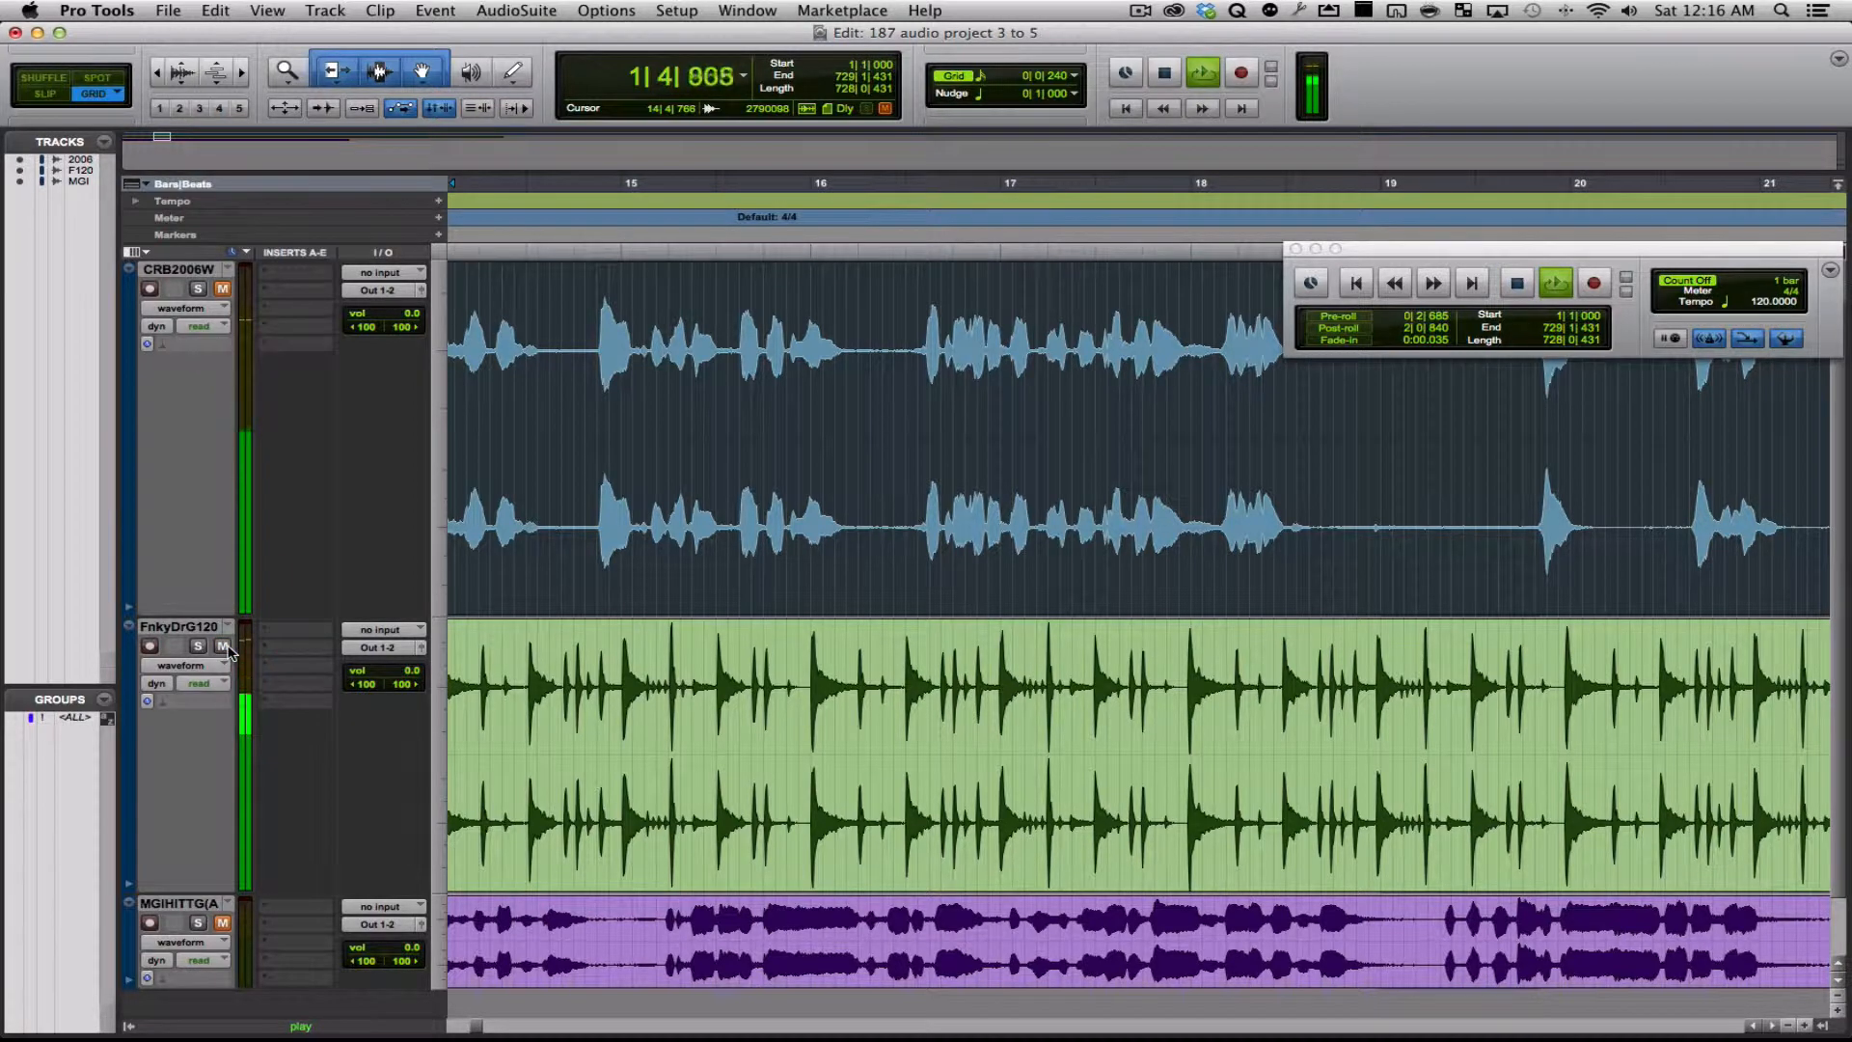
key("space")
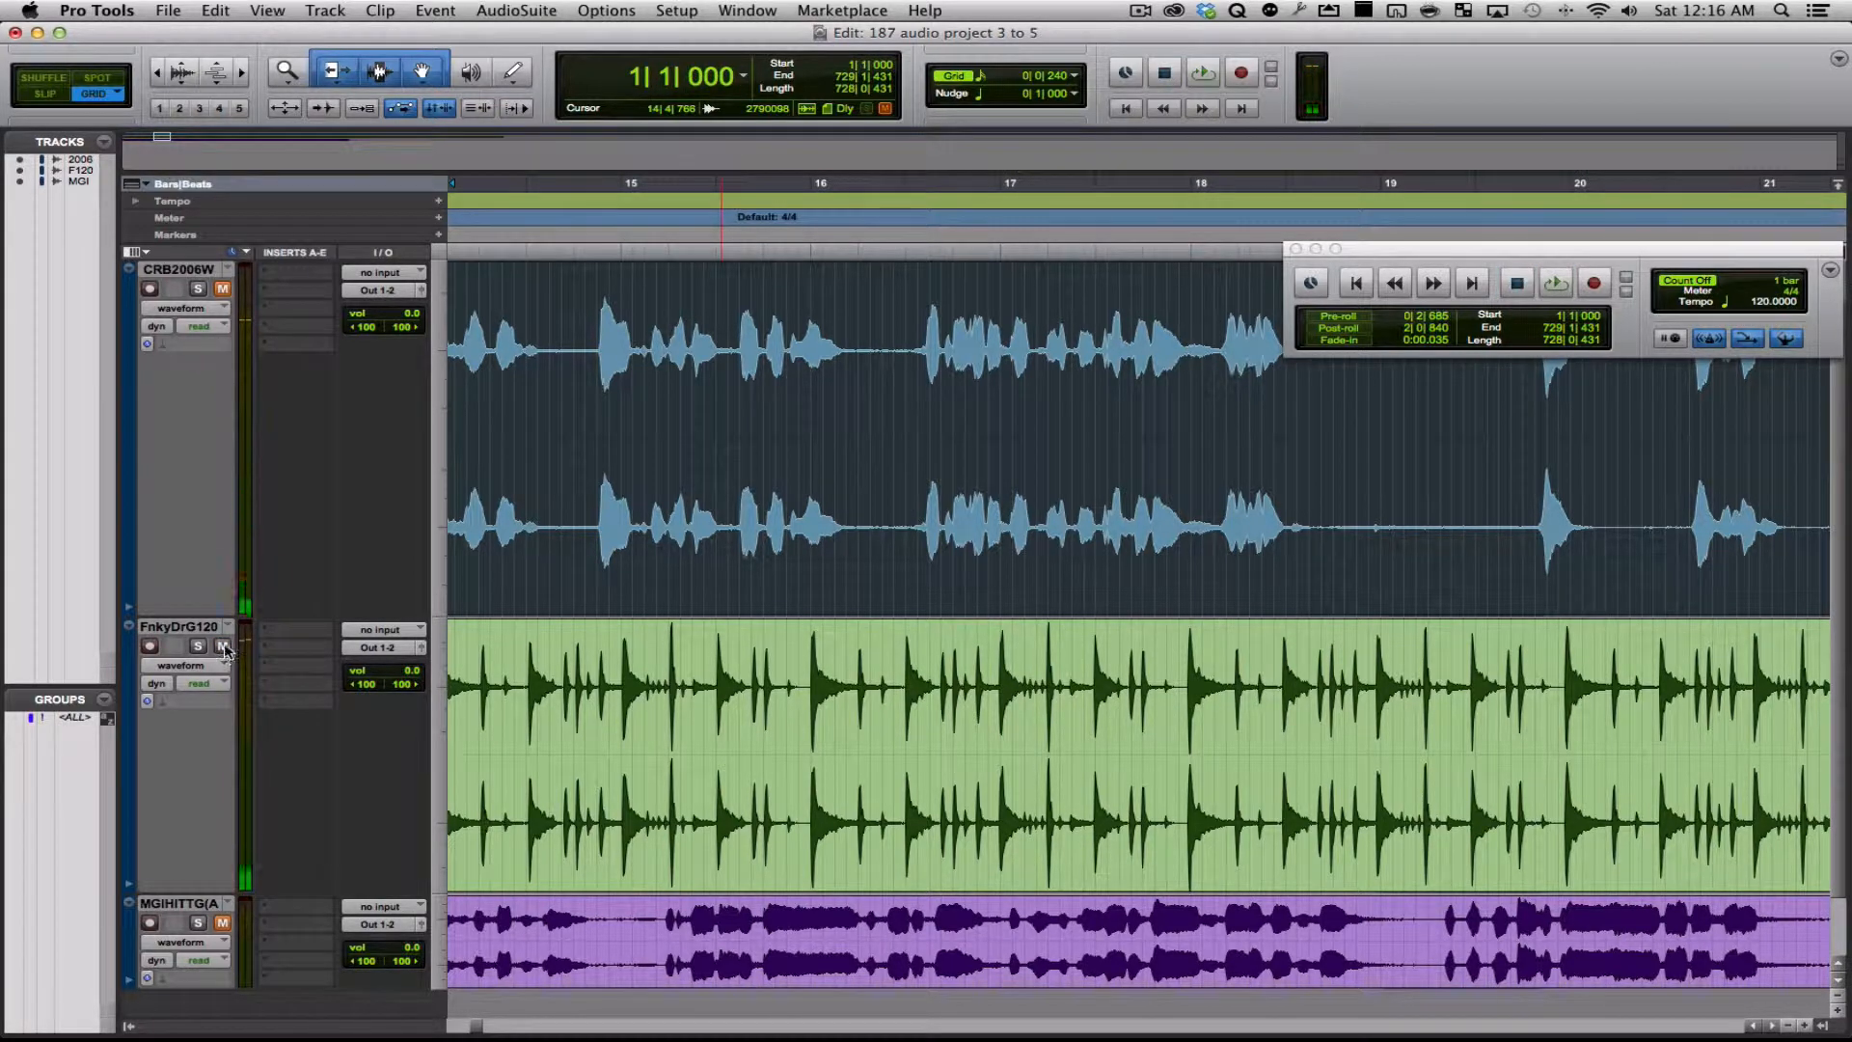
Play the Marvin Gaye a cappella track from 14|4|000, then mute it and stop playback
scroll(280, 664, "down", 2)
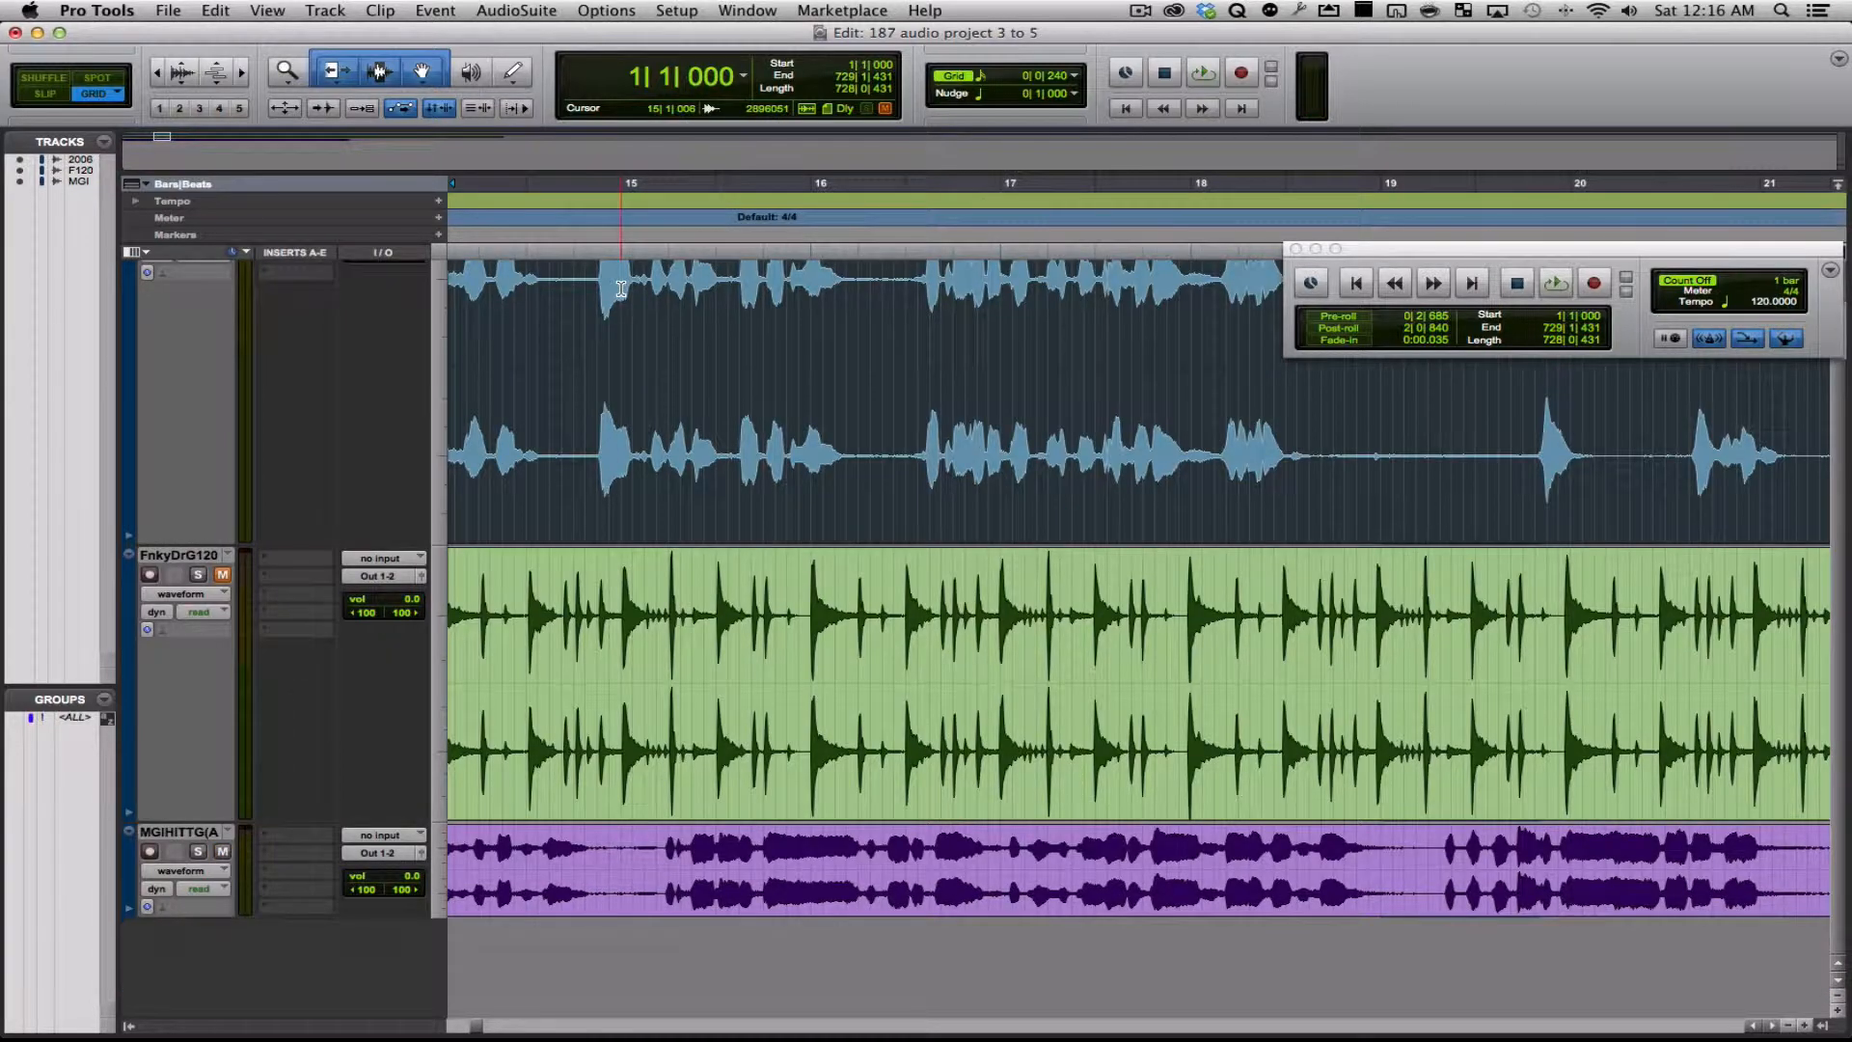
left_click(579, 188)
key("space")
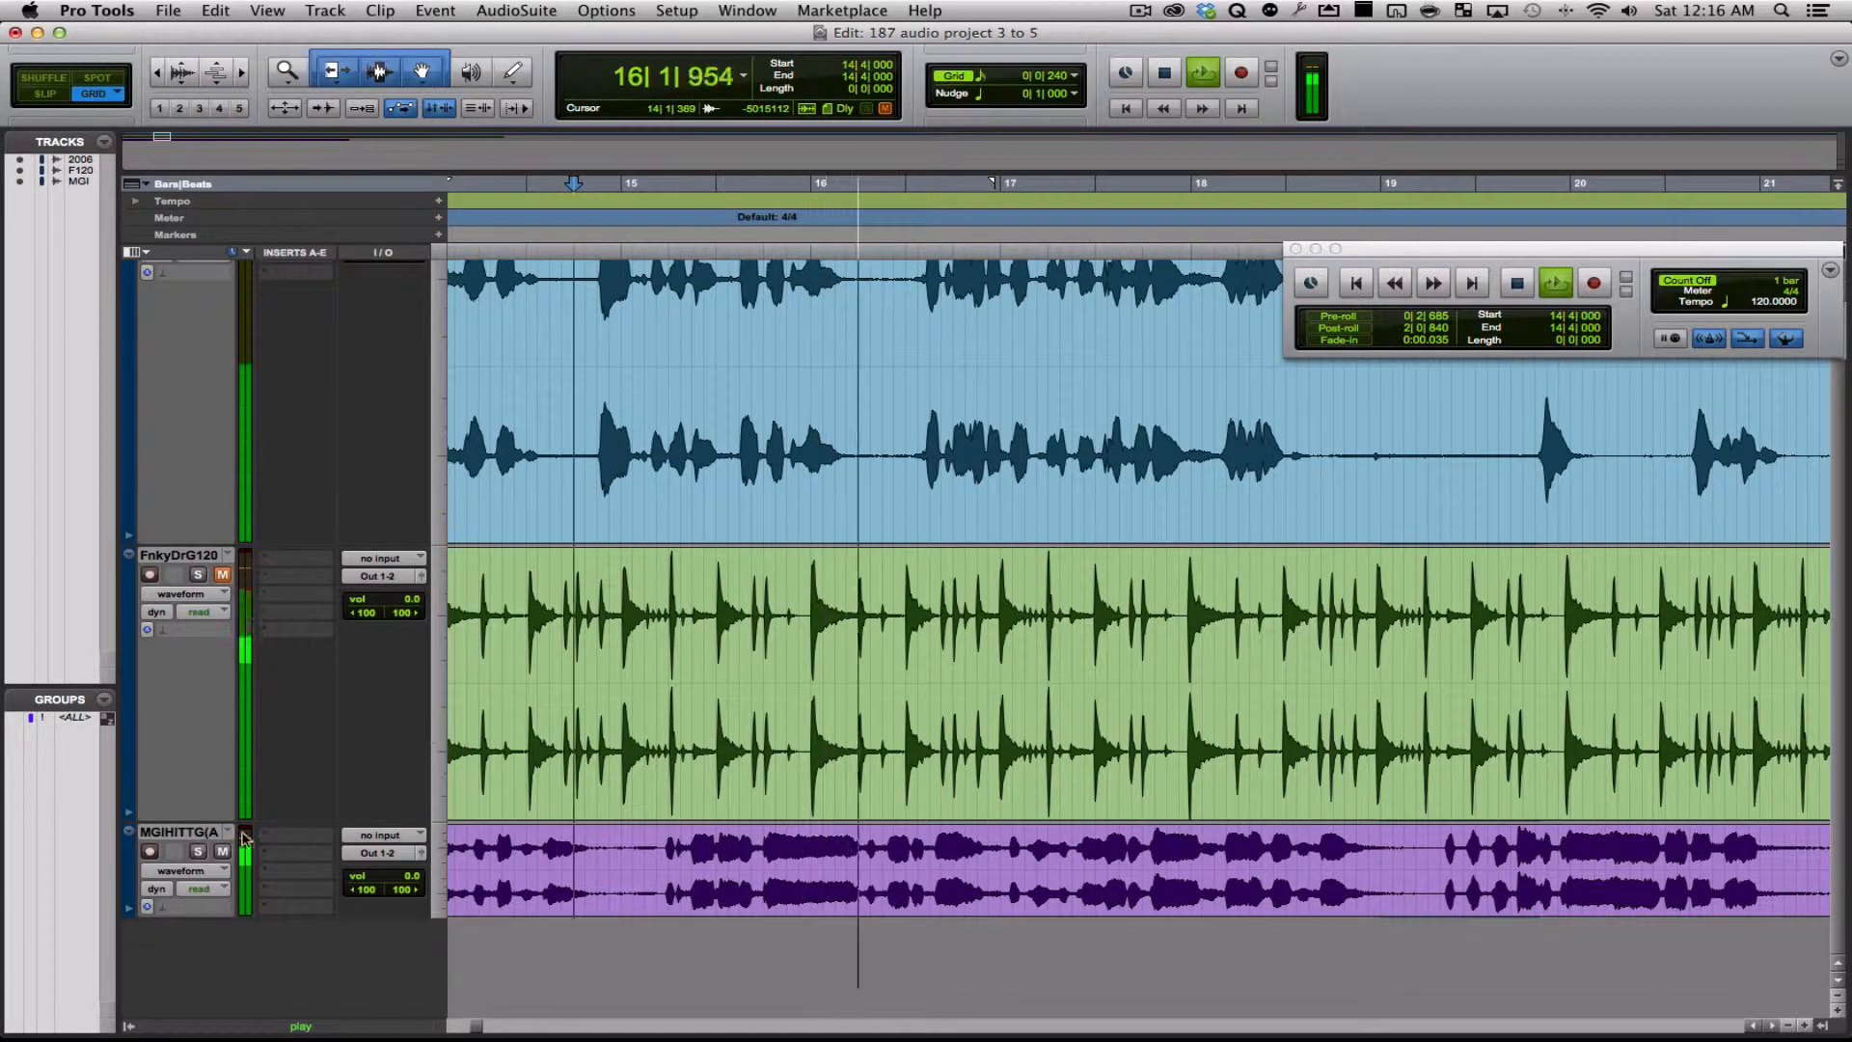
left_click(223, 853)
key("space")
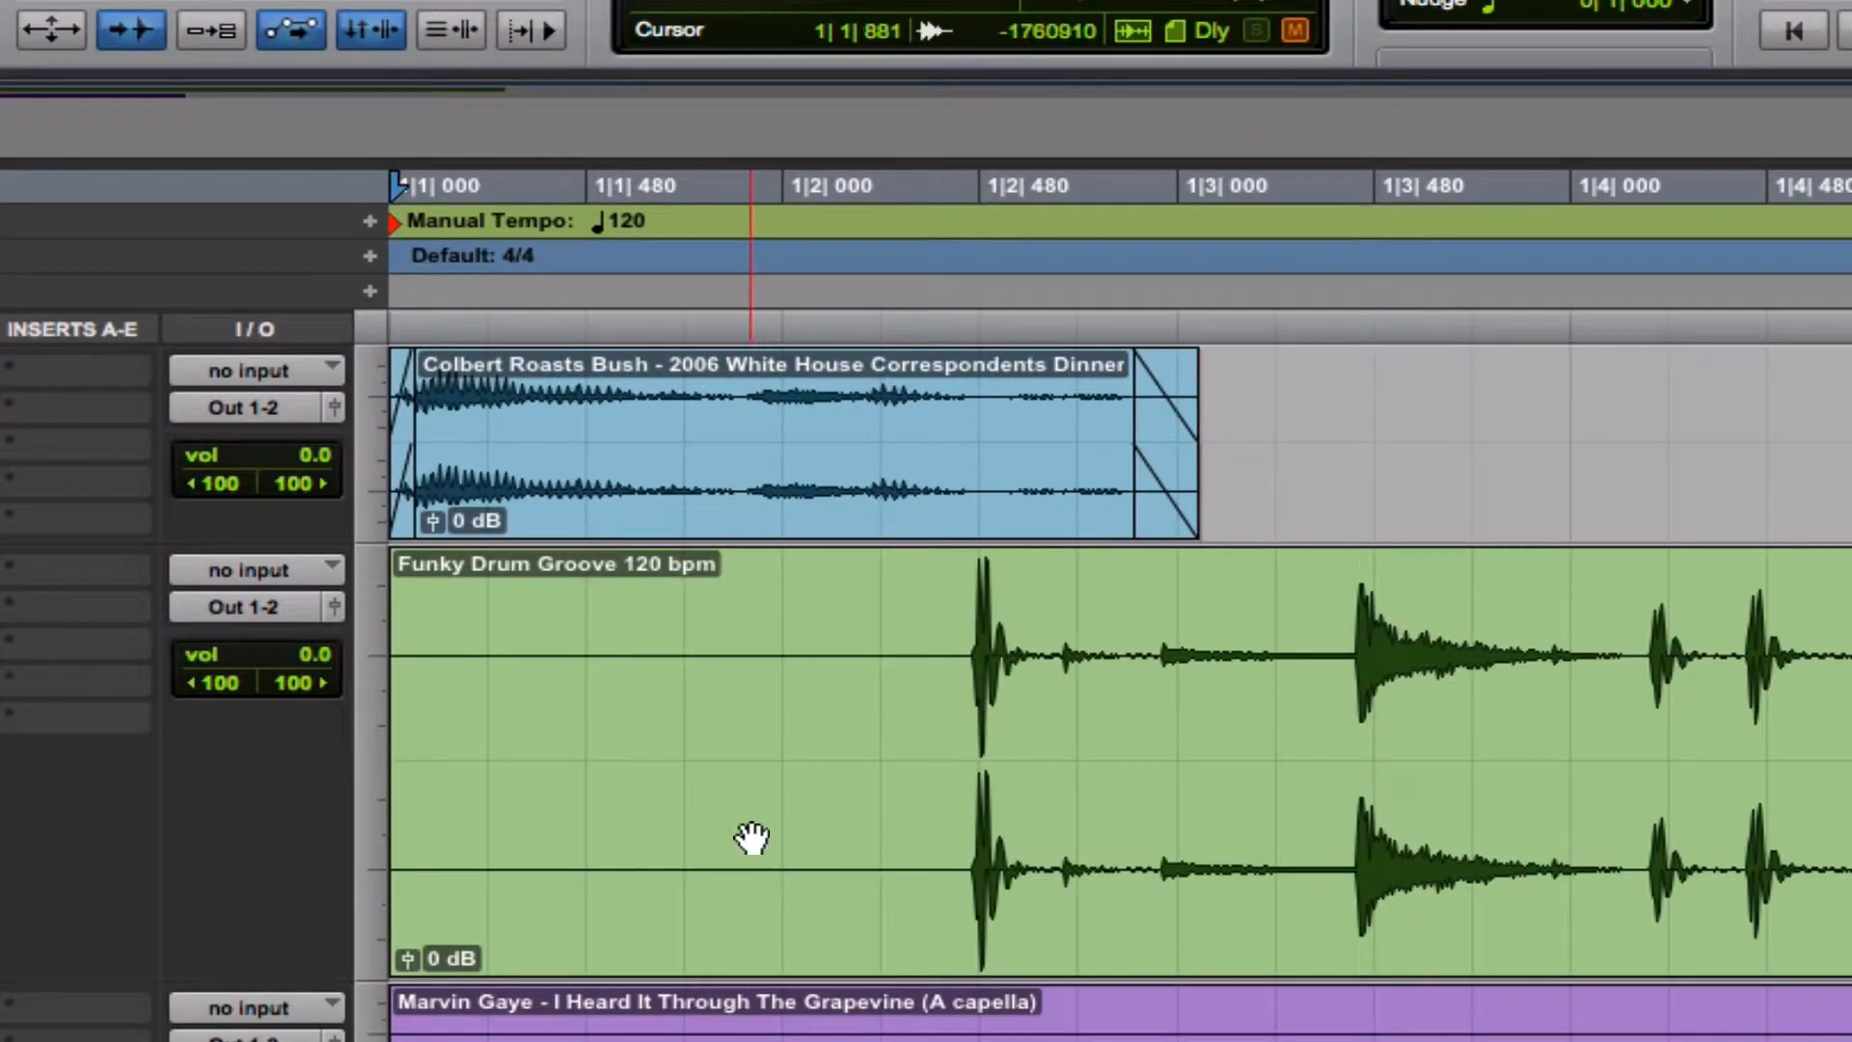
left_click(751, 837)
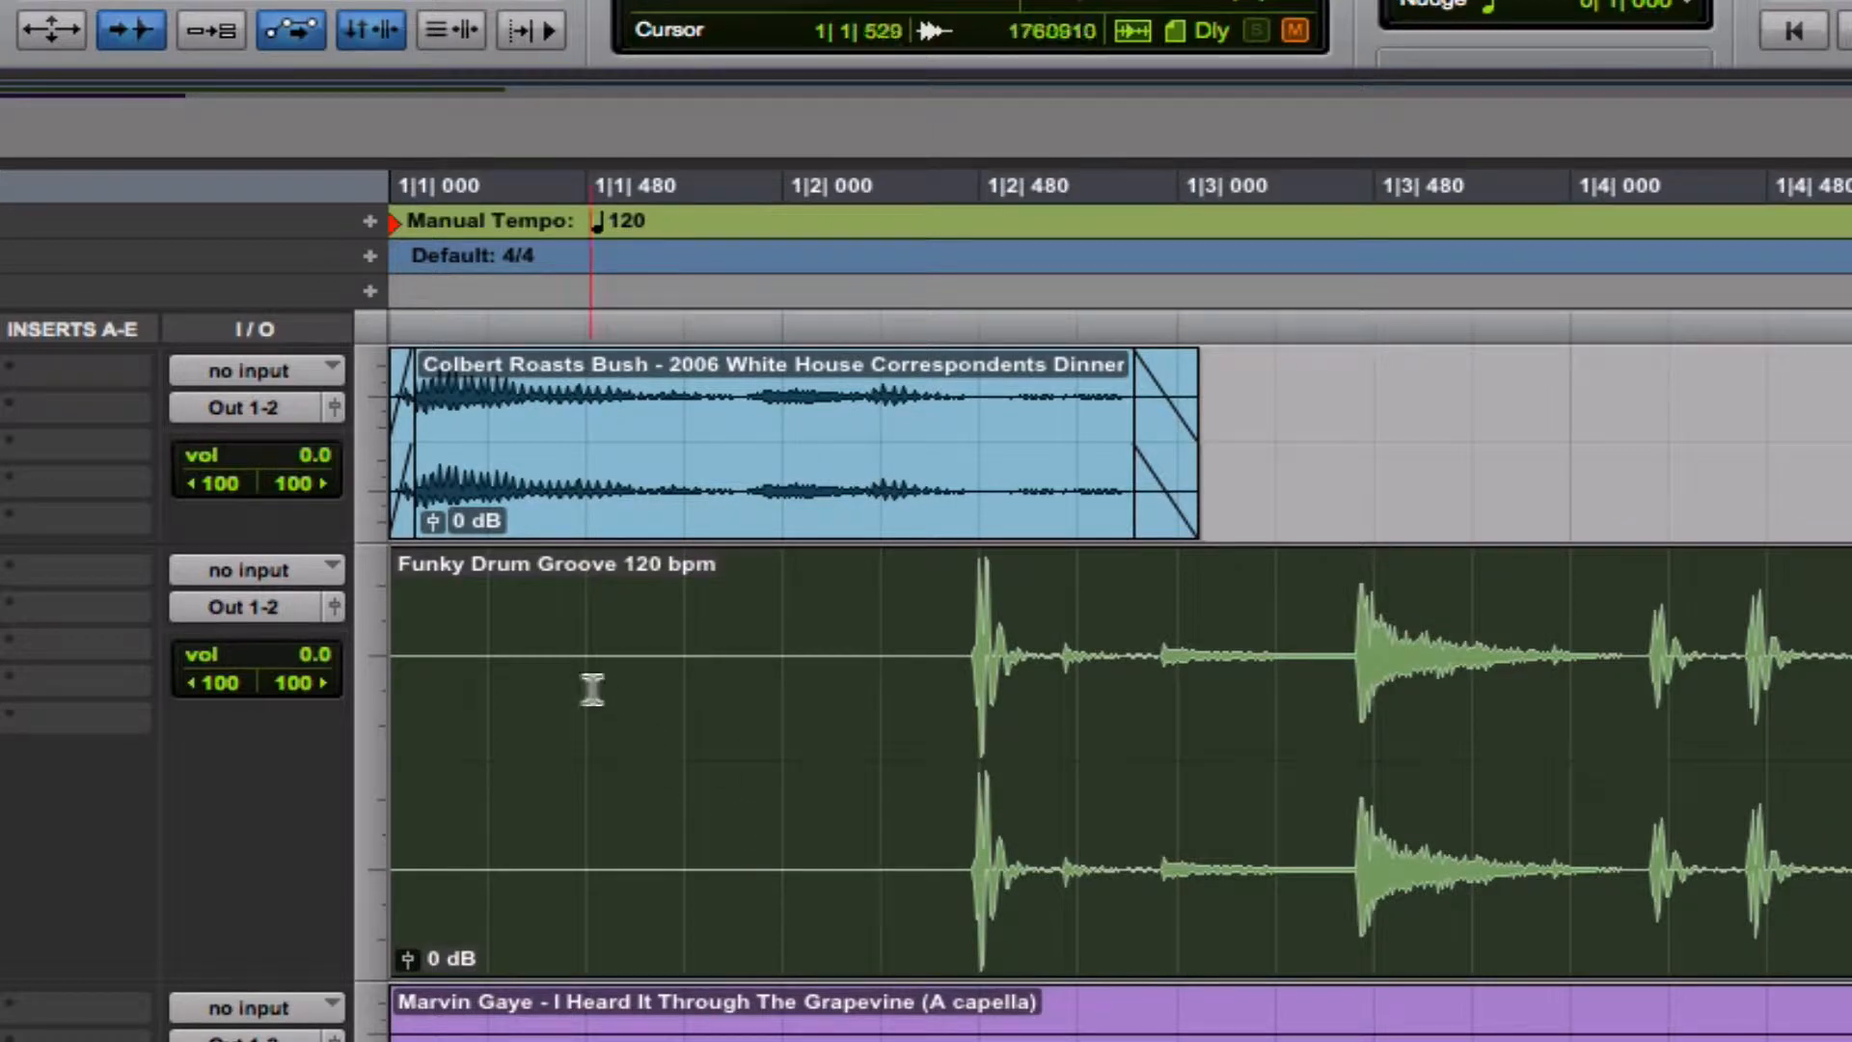
double_click(913, 684)
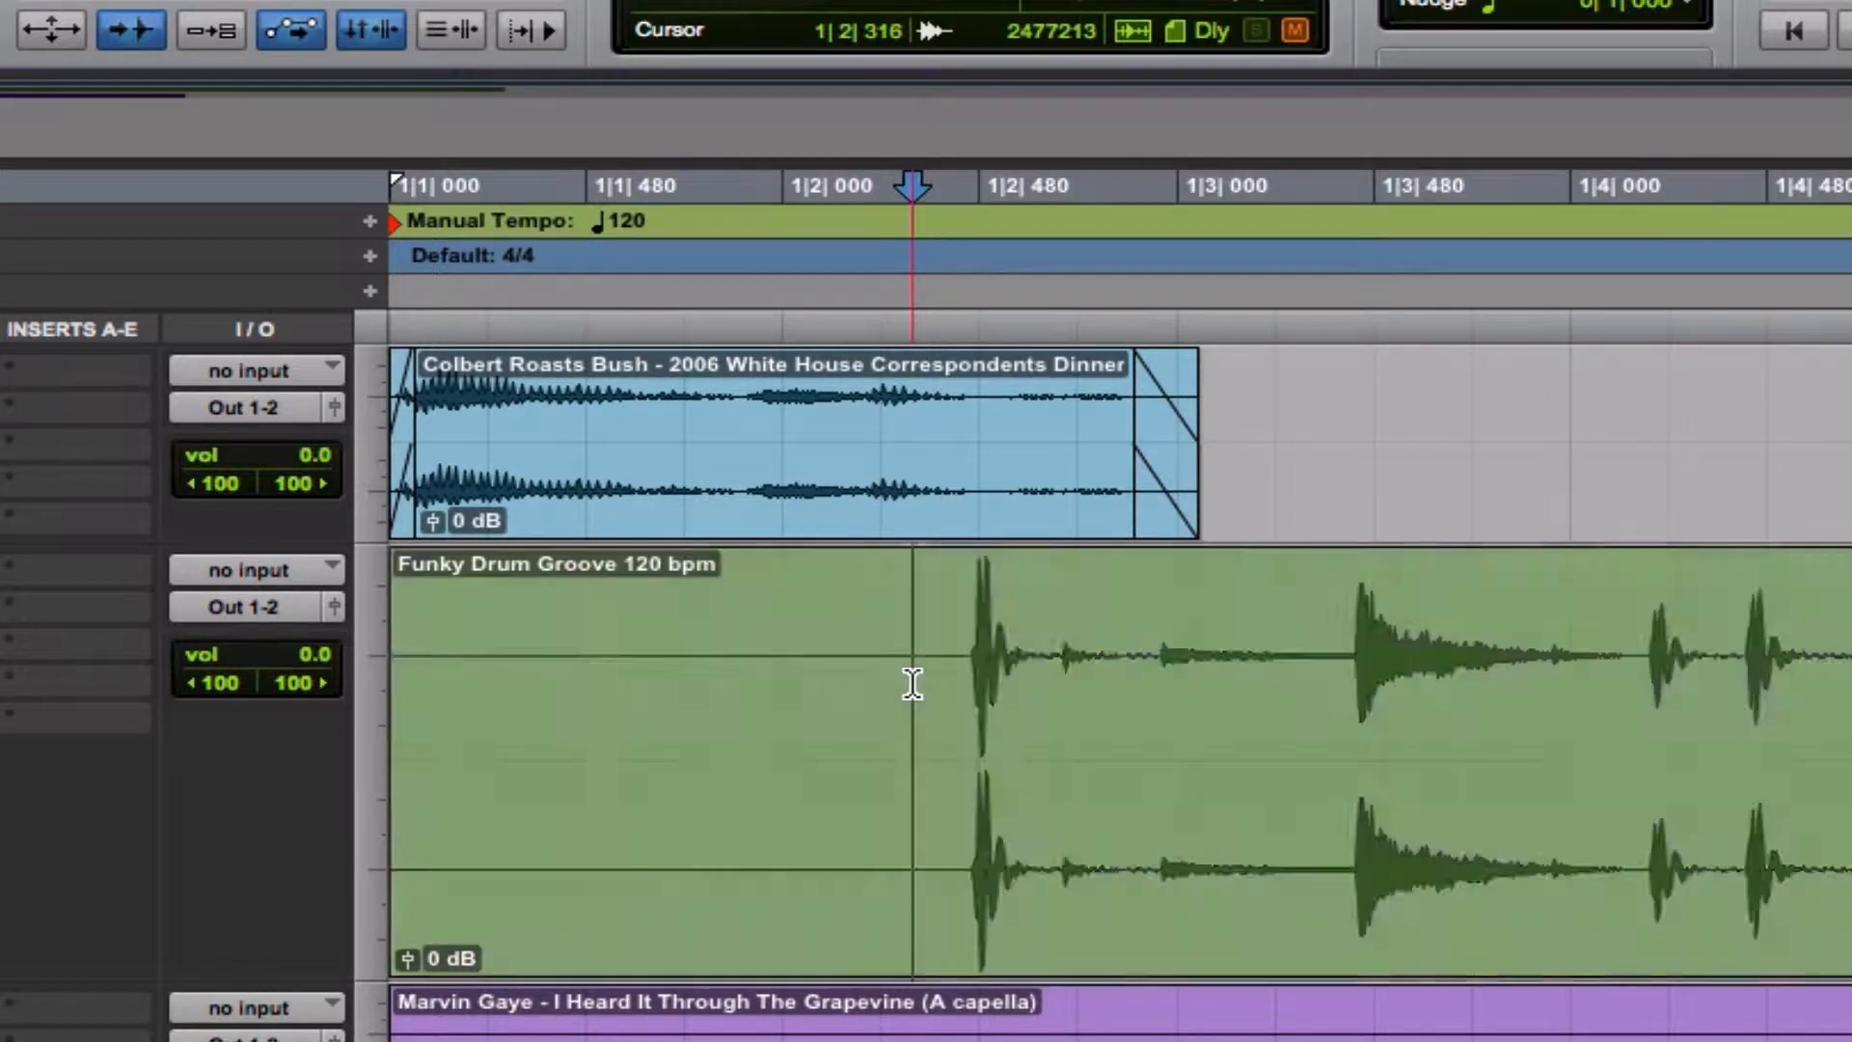
left_click_drag(355, 685, 641, 692)
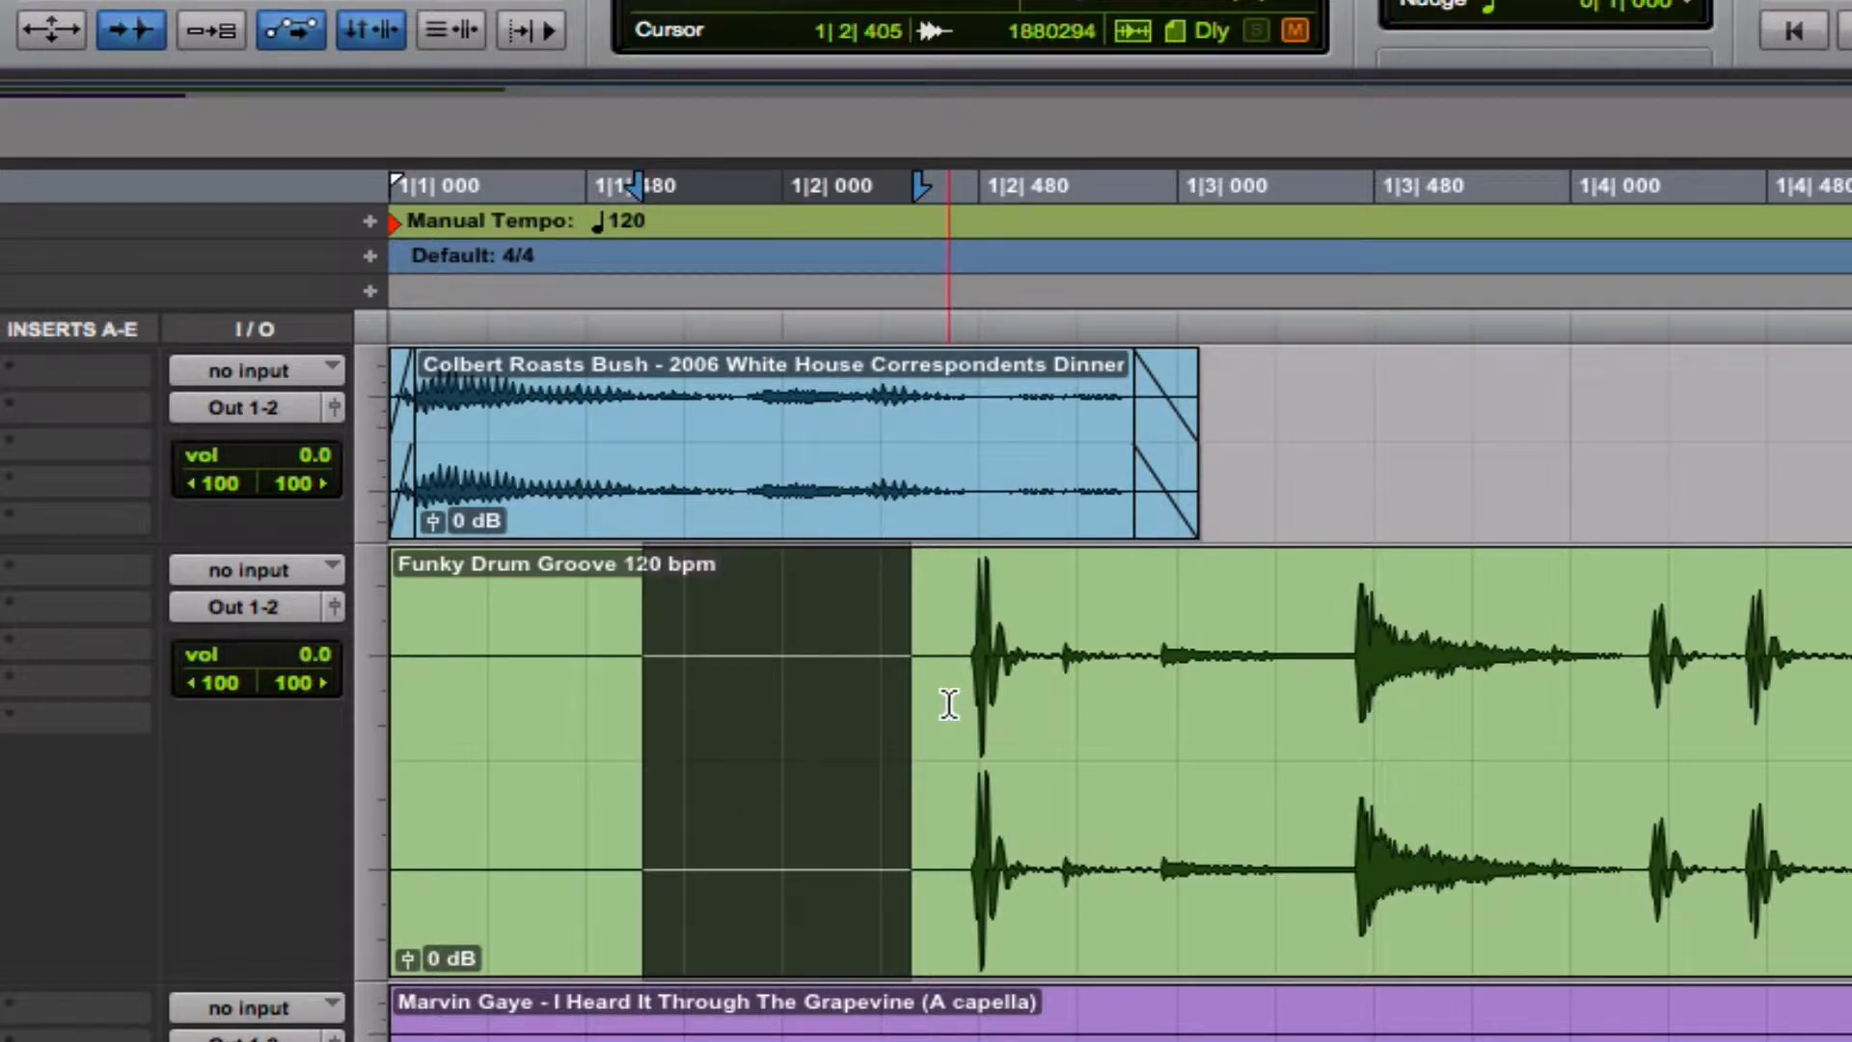
Place the cursor exactly on the first drum transient of the Funky Drum Groove clip and separate the clip at that point
left_click(937, 755)
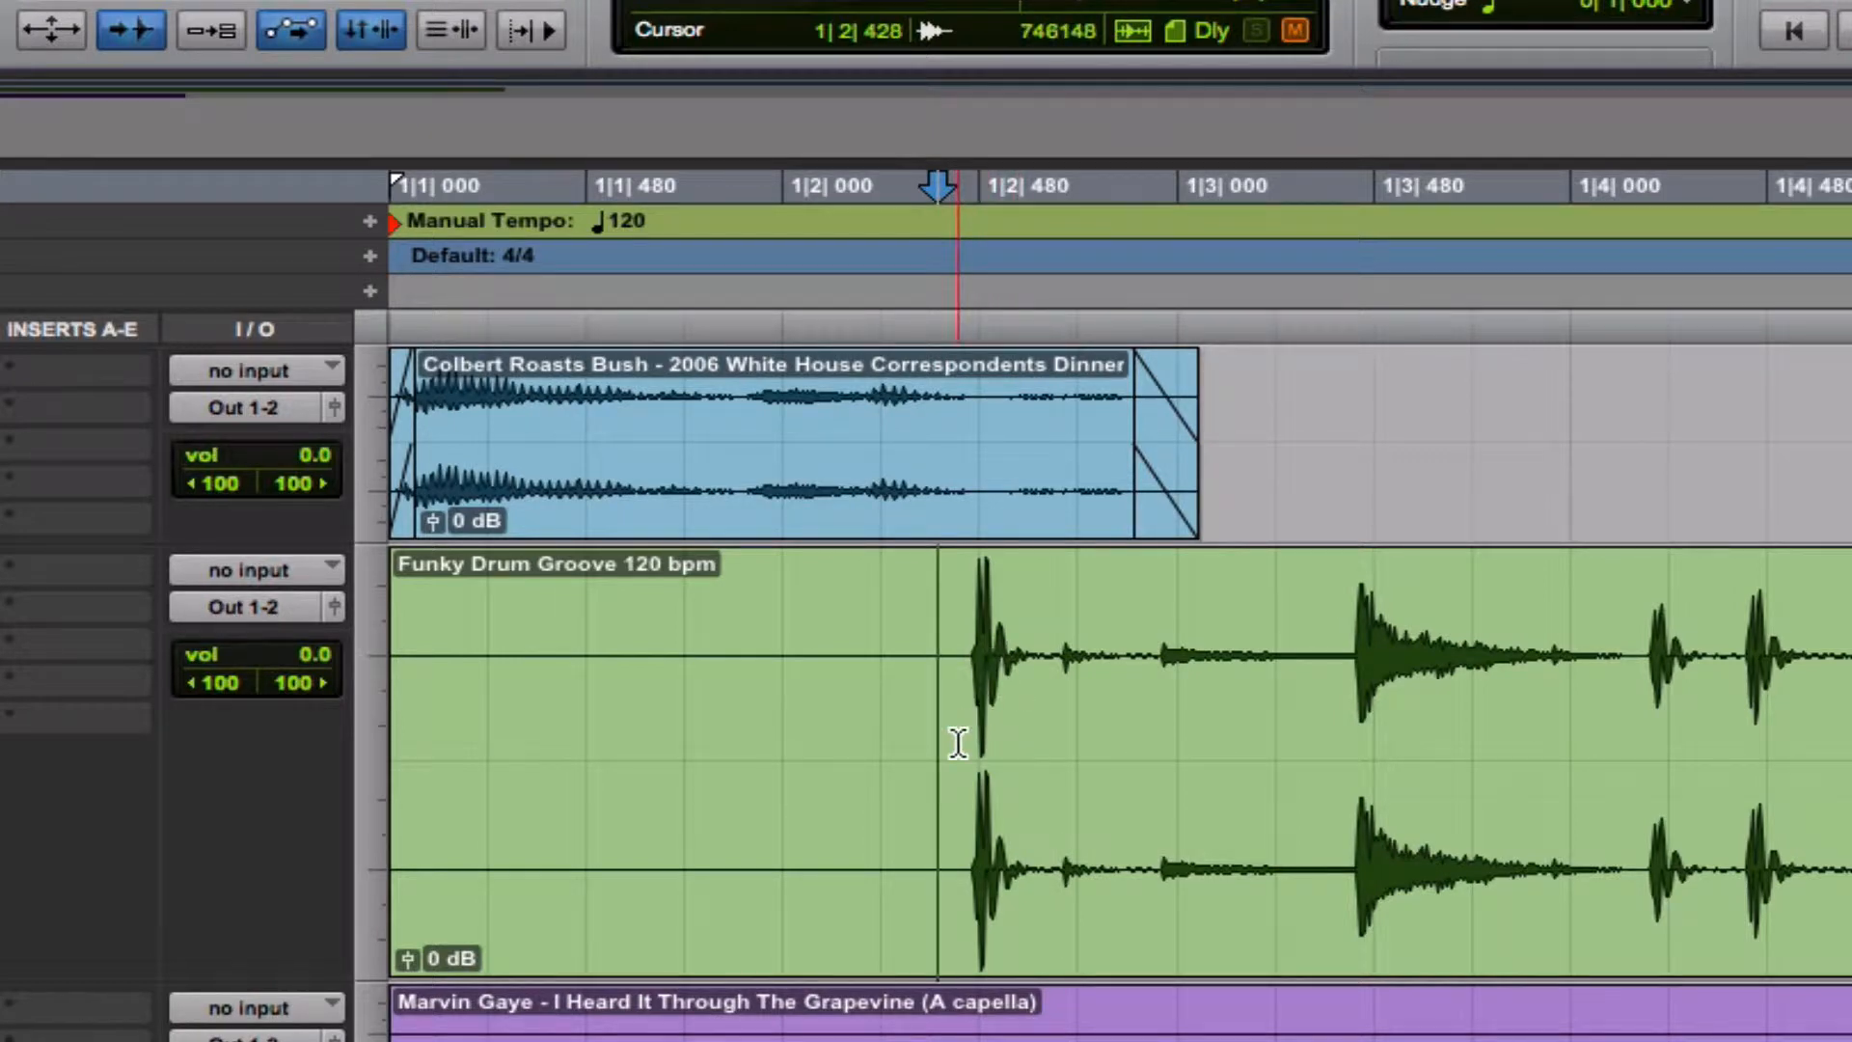
key("Tab")
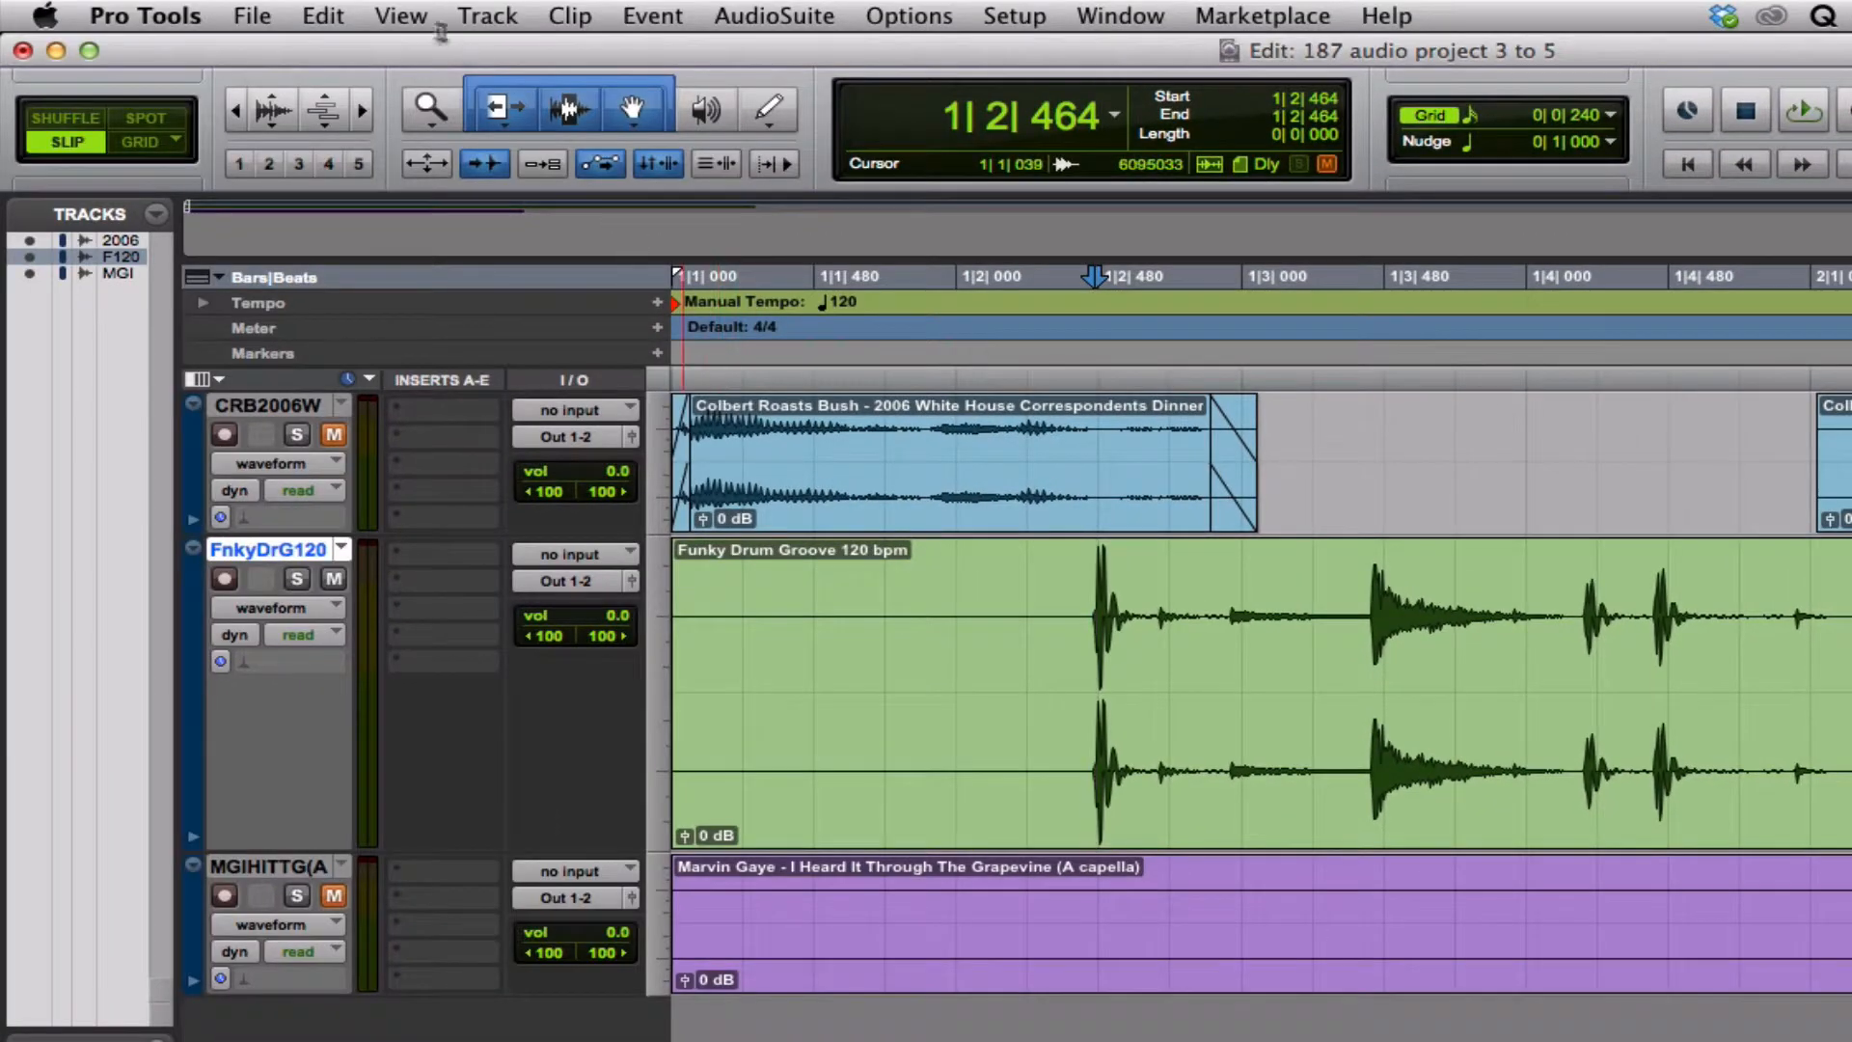
left_click(333, 17)
mouse_move(609, 672)
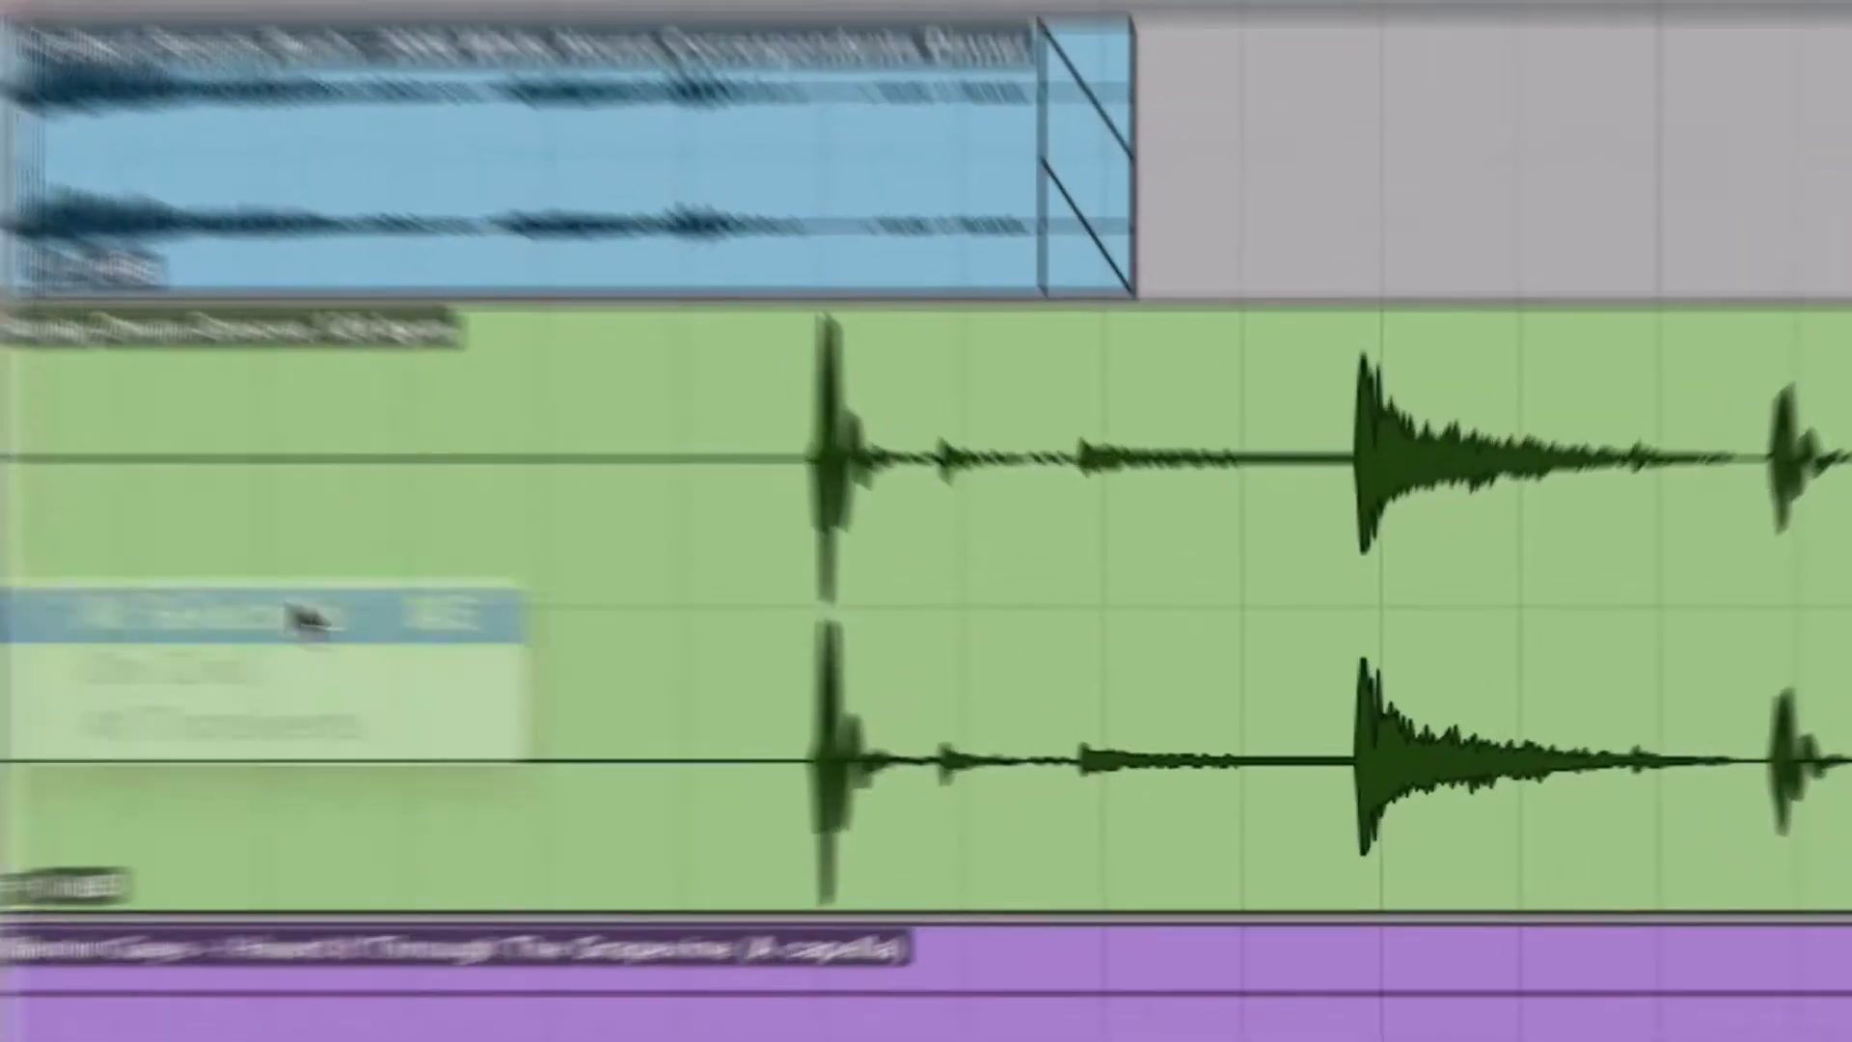
left_click(839, 709)
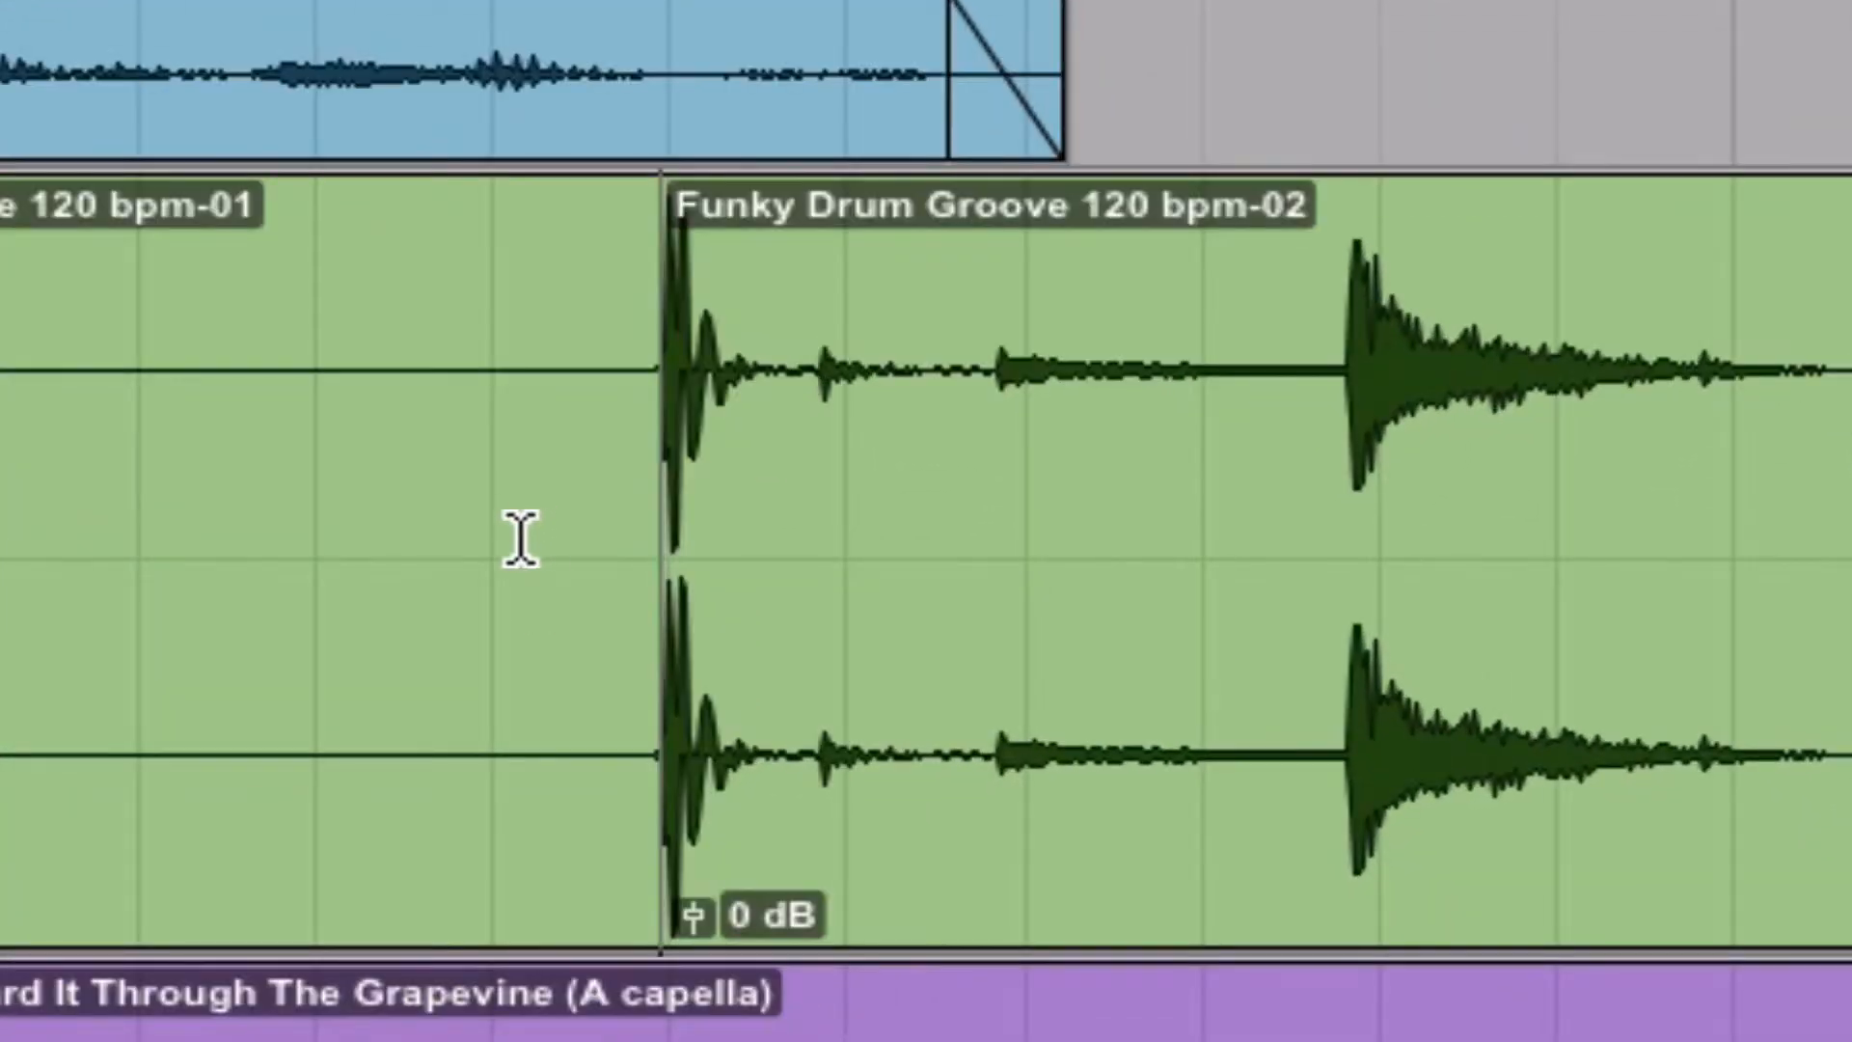
Delete the silent piece before the first drum hit and move the remaining drum clip to the session start at 1|1|000
left_click(528, 692)
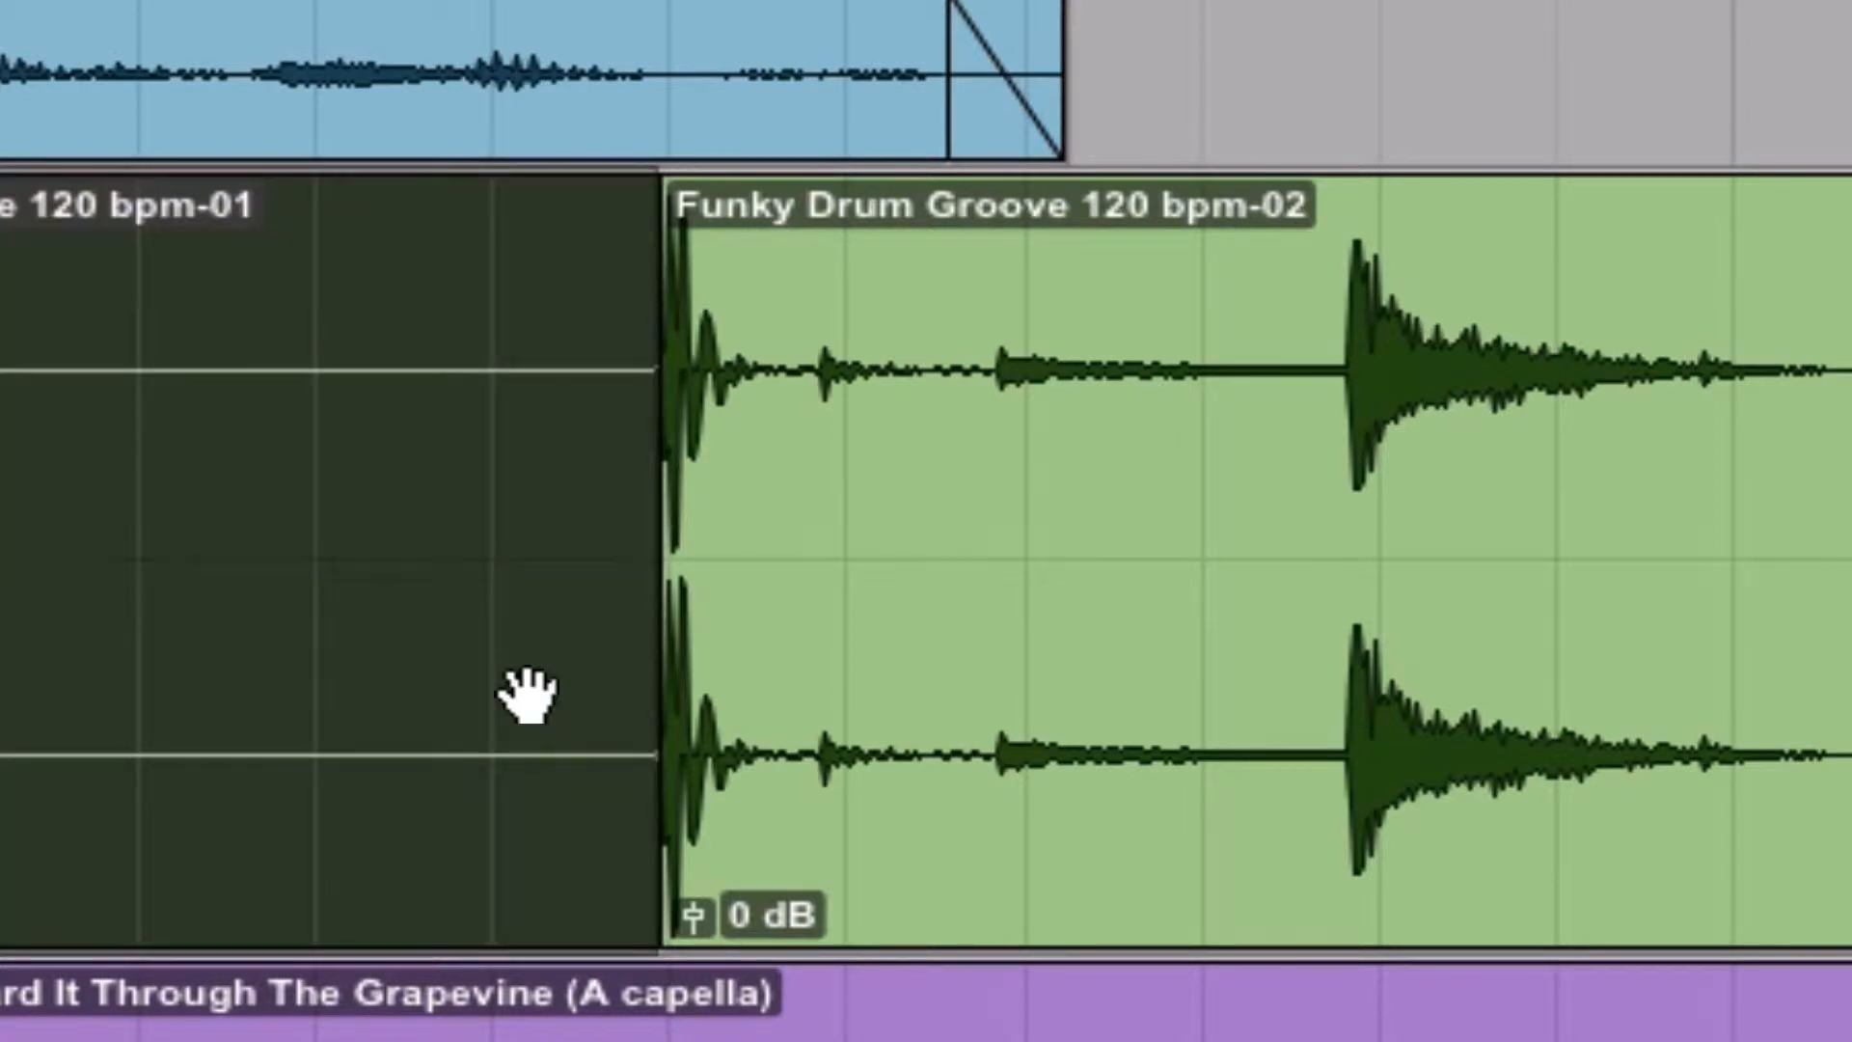
key("Delete")
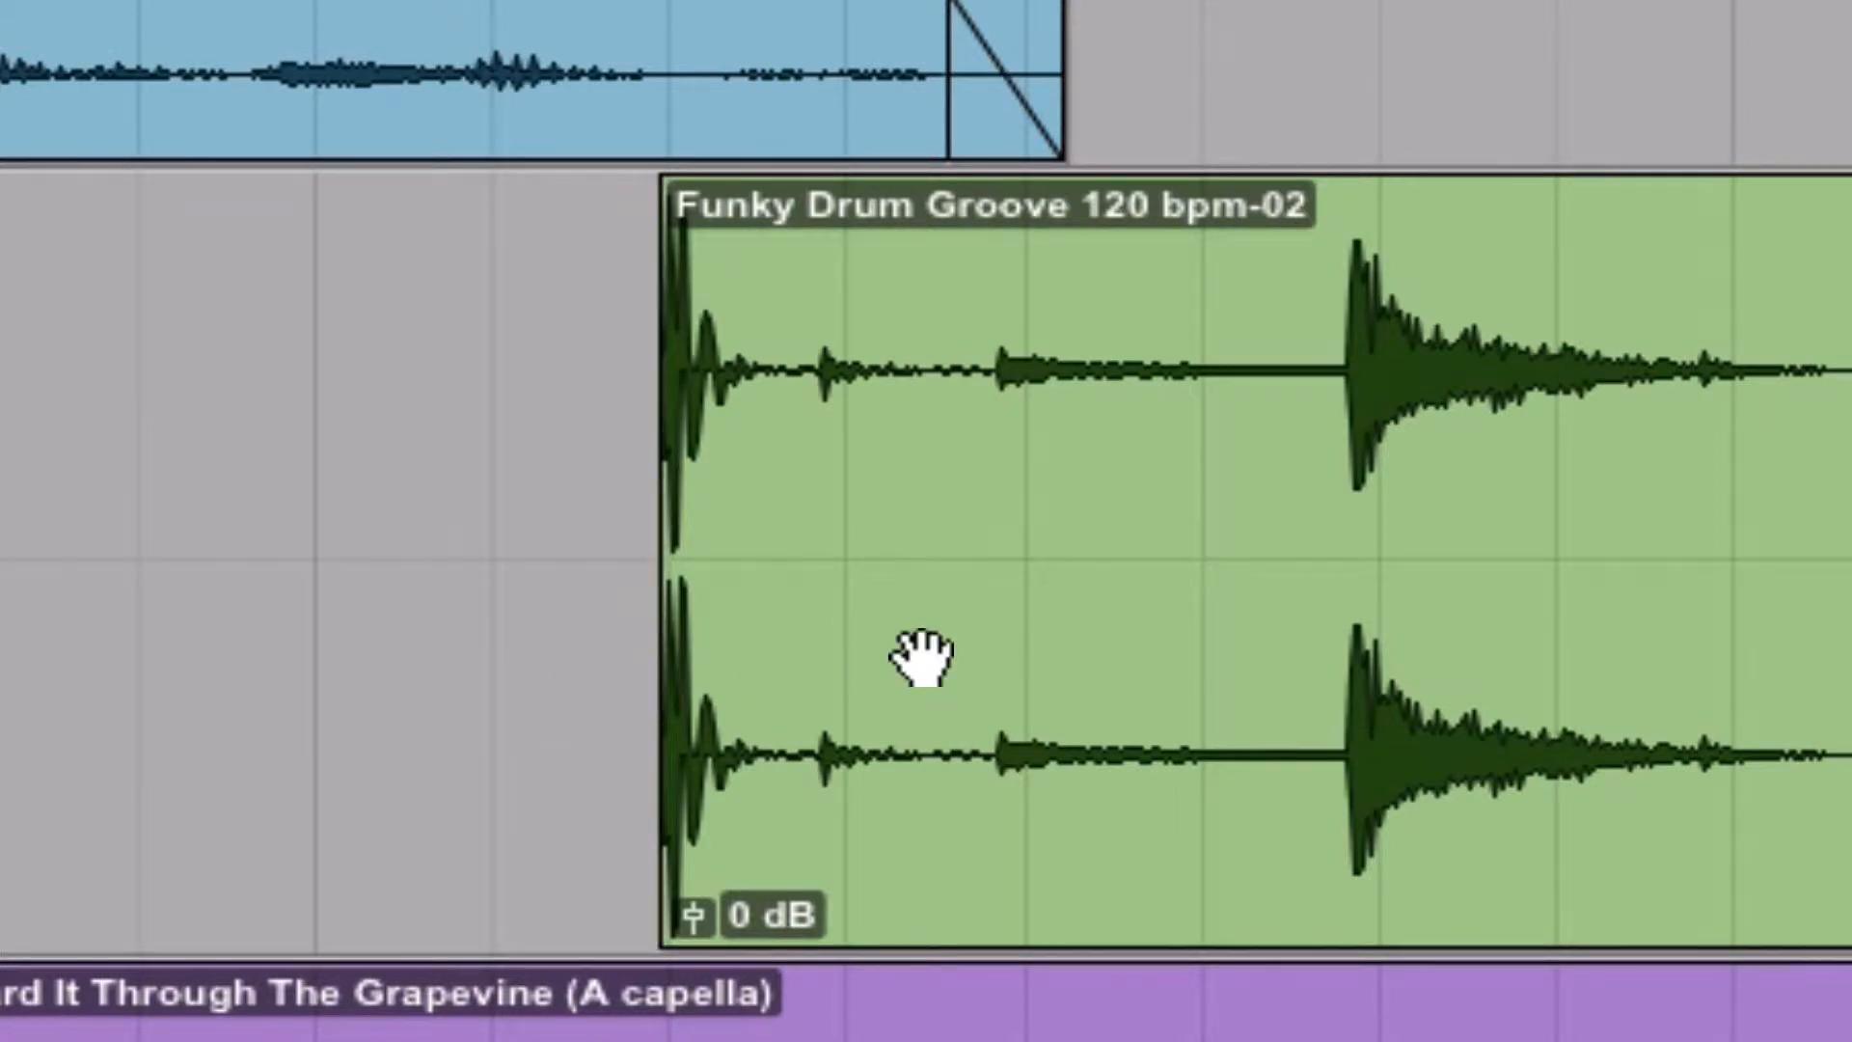
left_click_drag(917, 662, 309, 651)
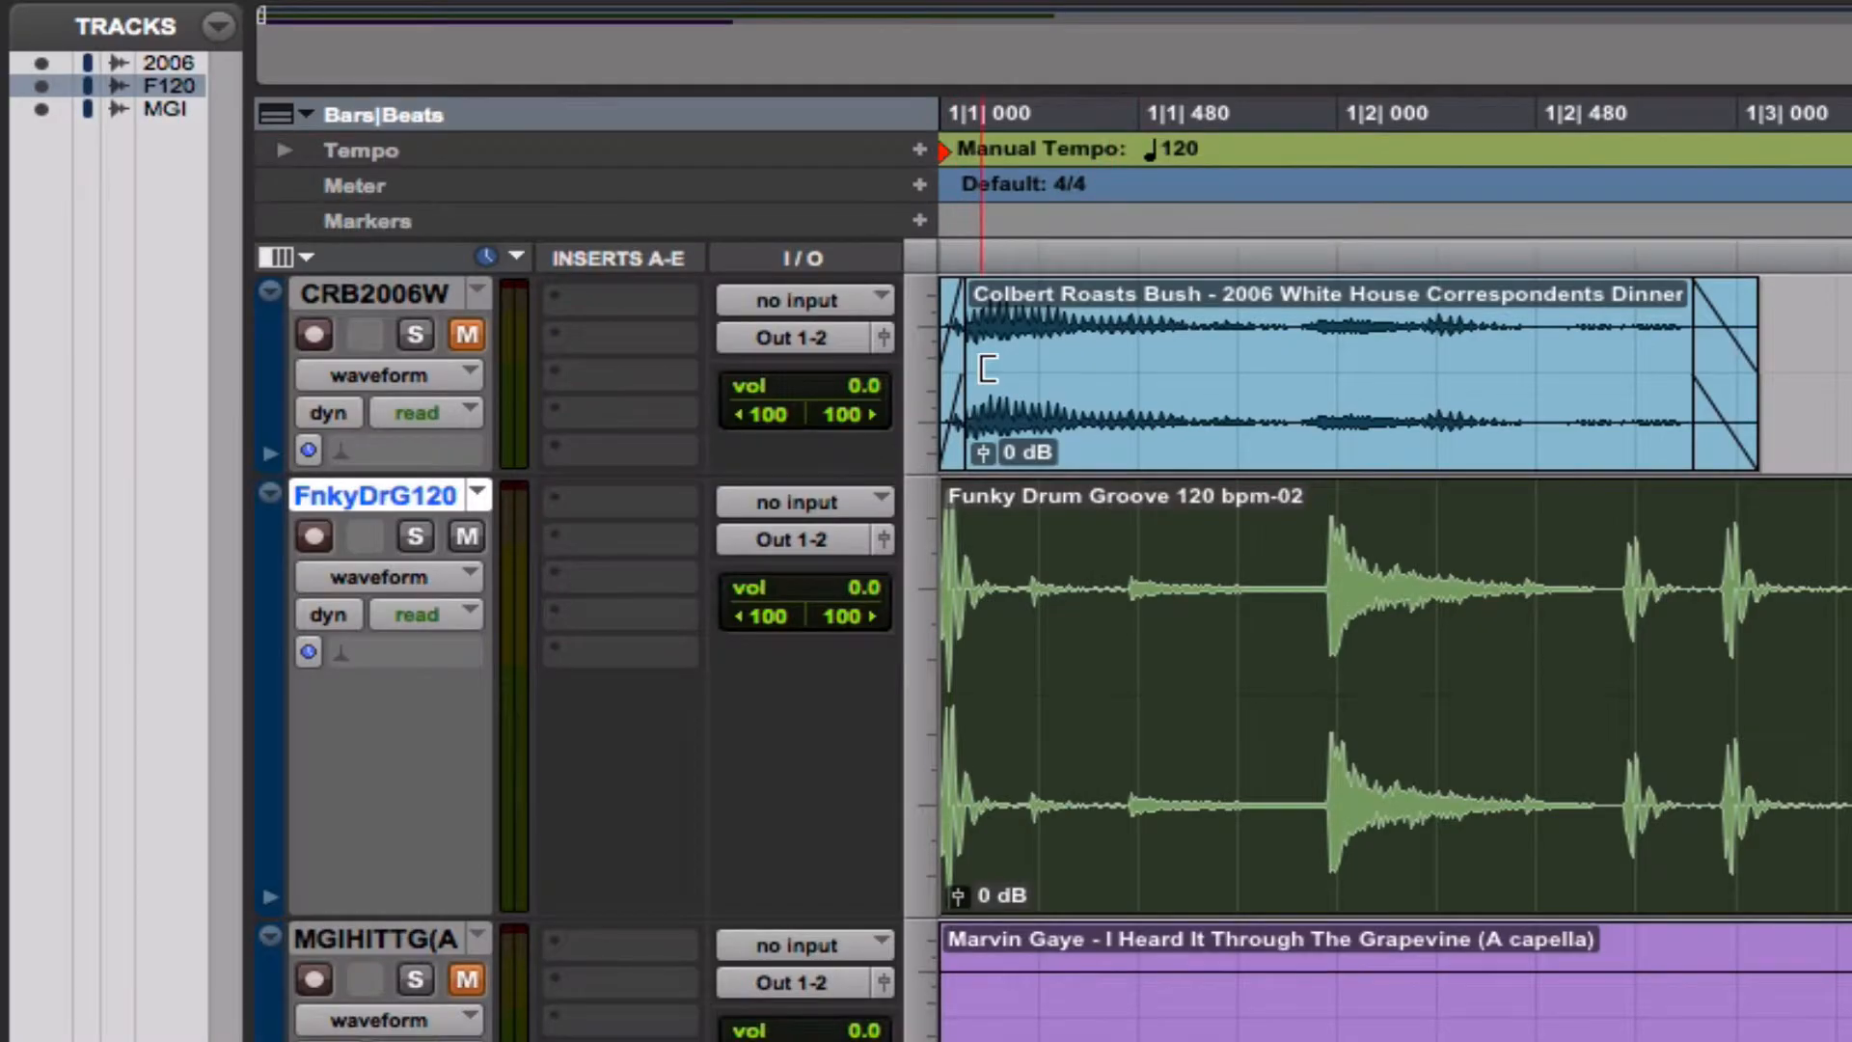
left_click(1083, 540)
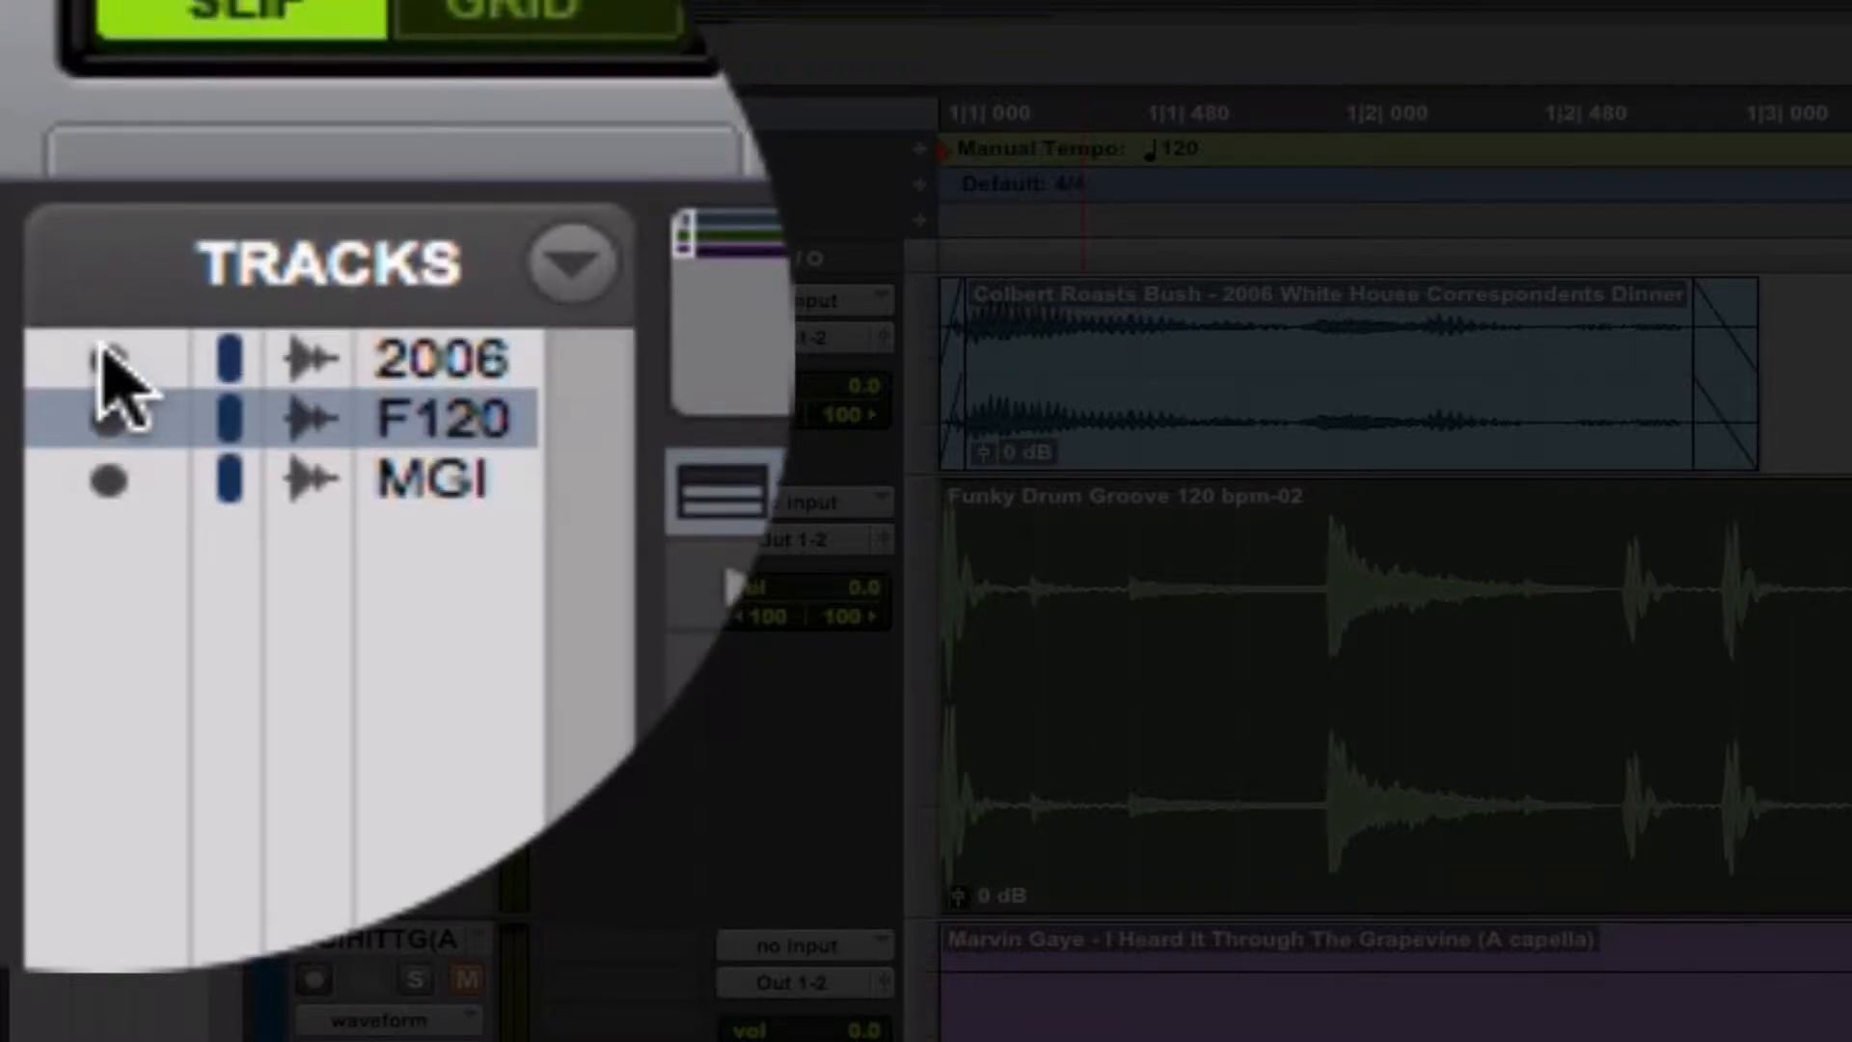
Hide the 2006 and MGI tracks and increase the height of the FnkyDrG120 drum track
left_click(39, 61)
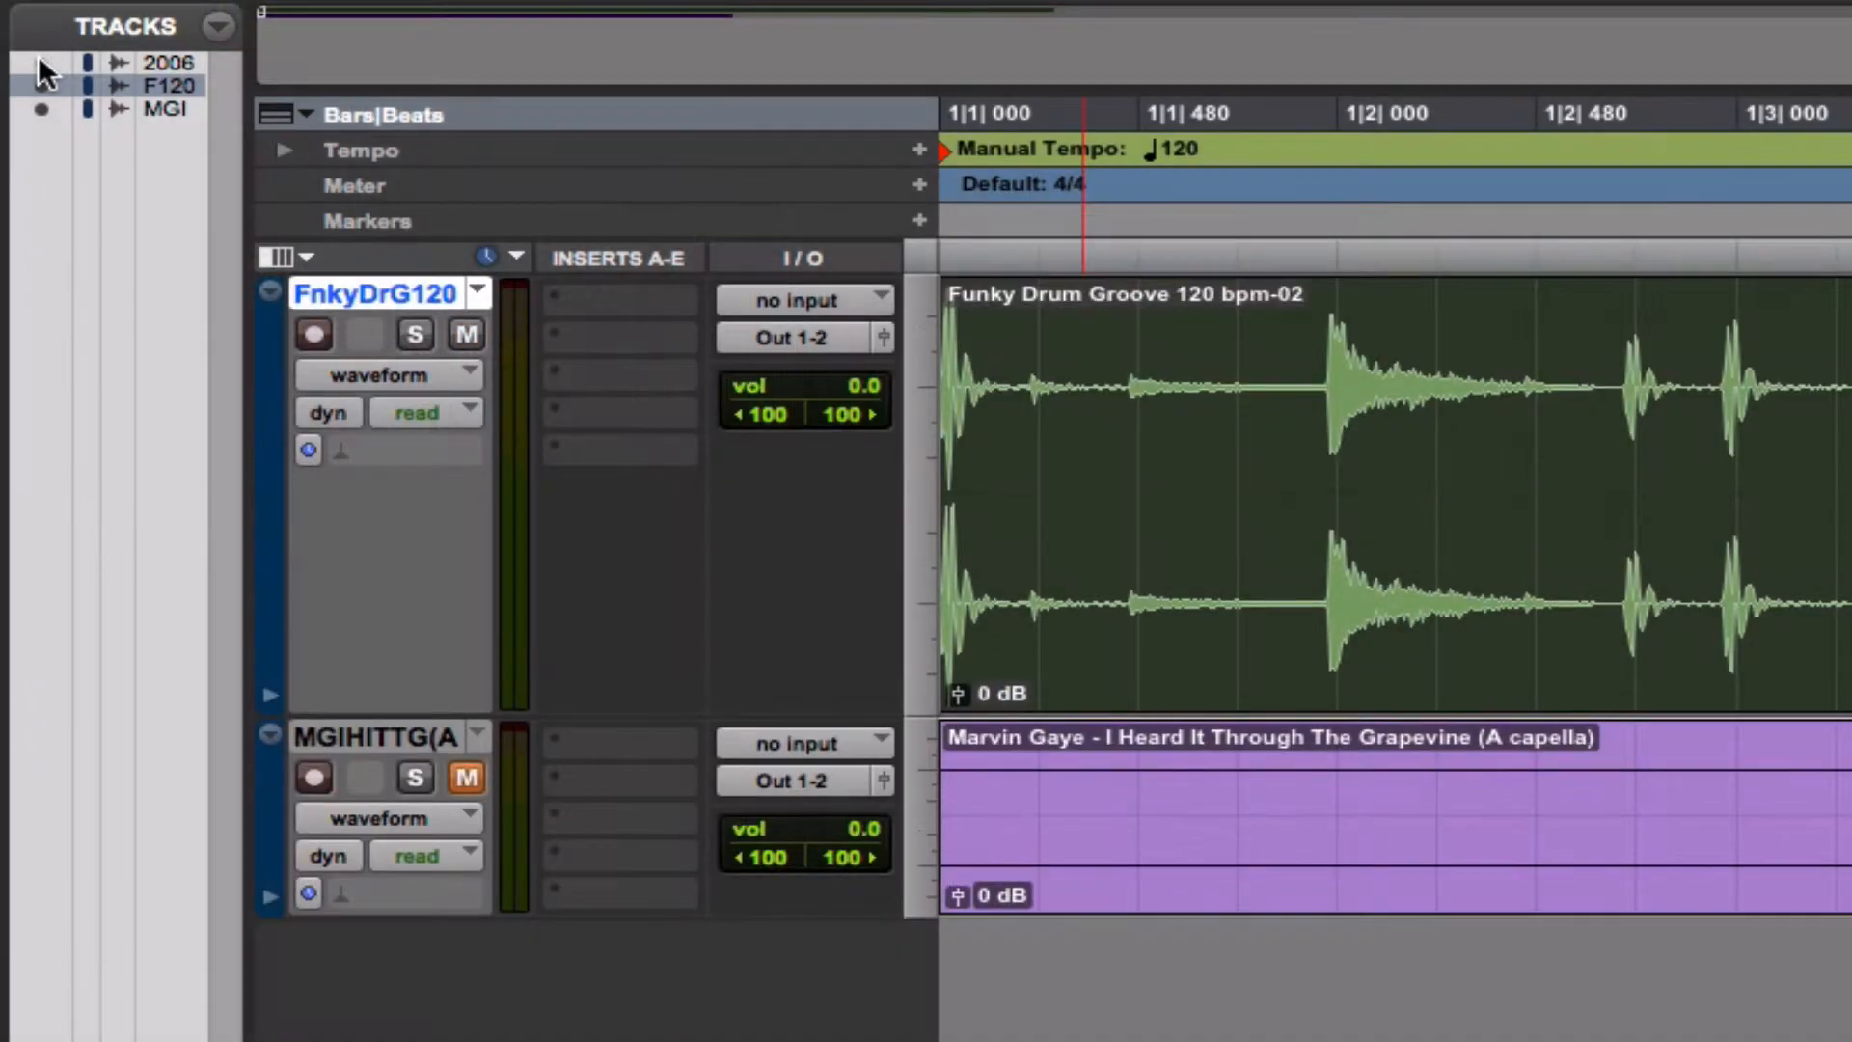
left_click(40, 108)
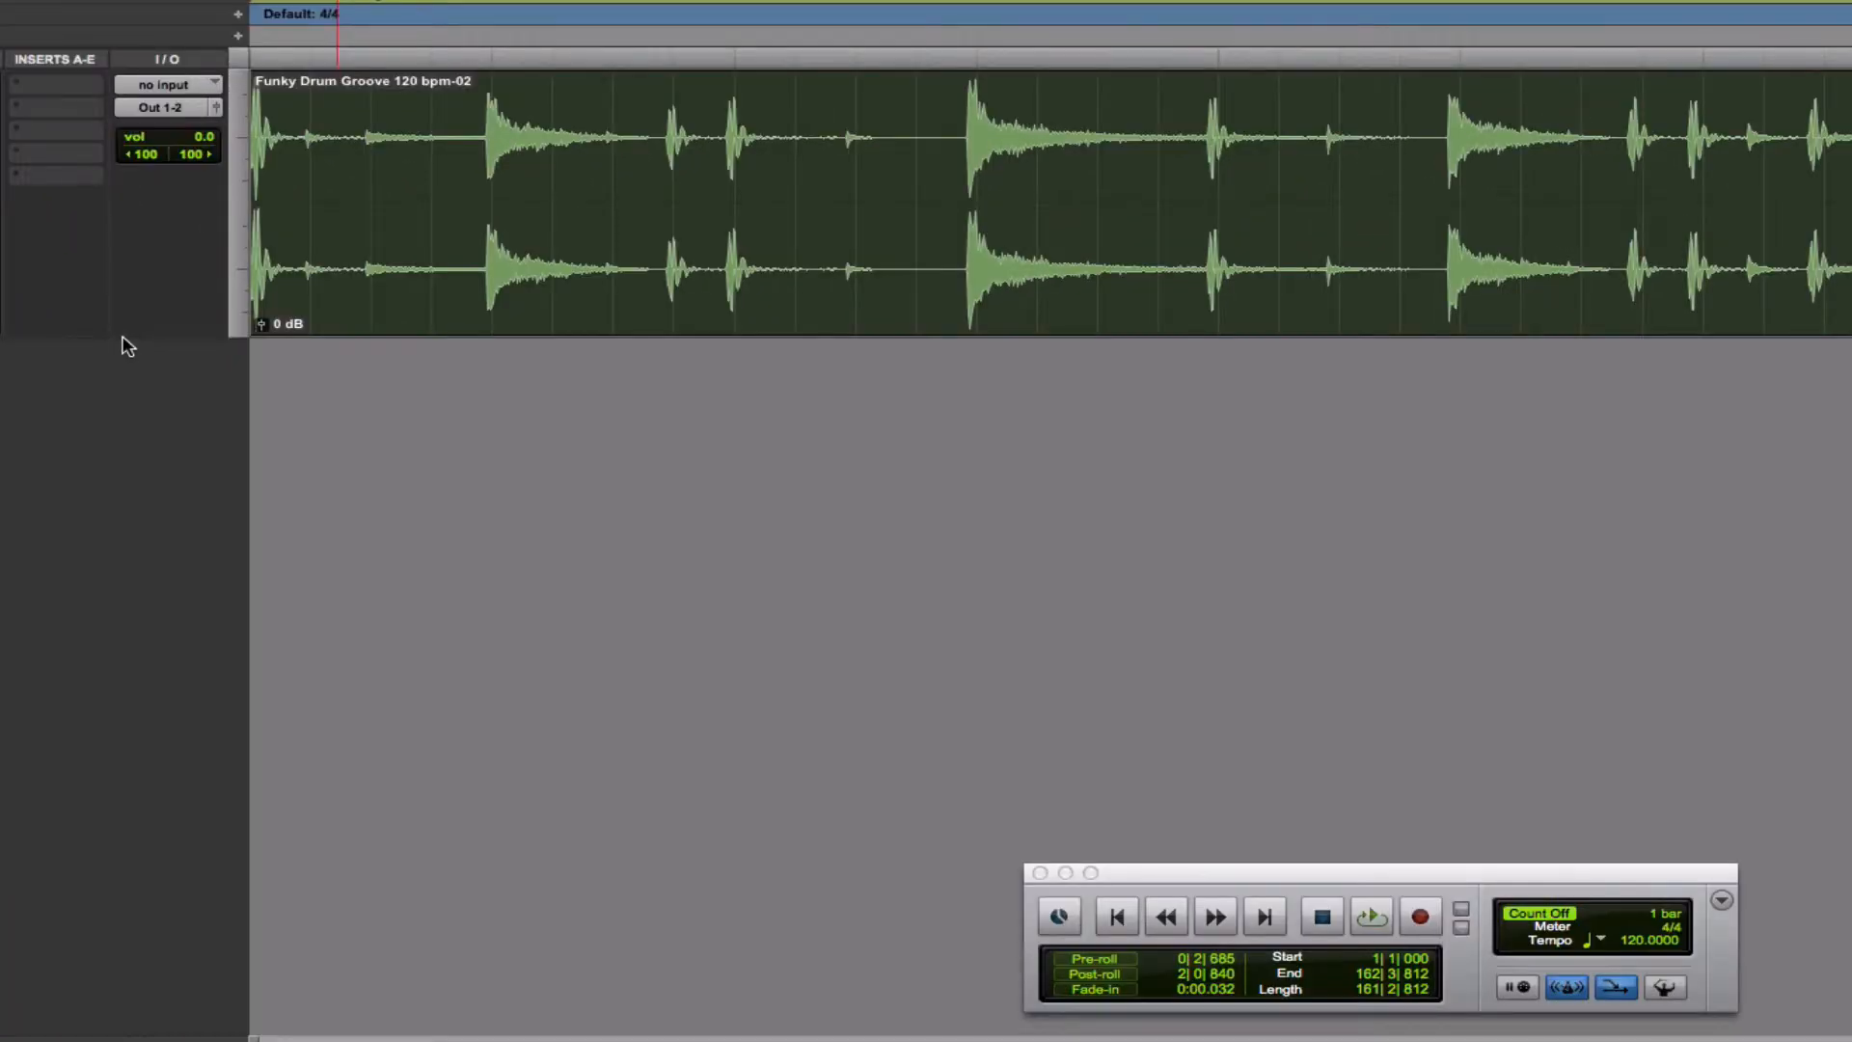
left_click_drag(123, 333, 141, 773)
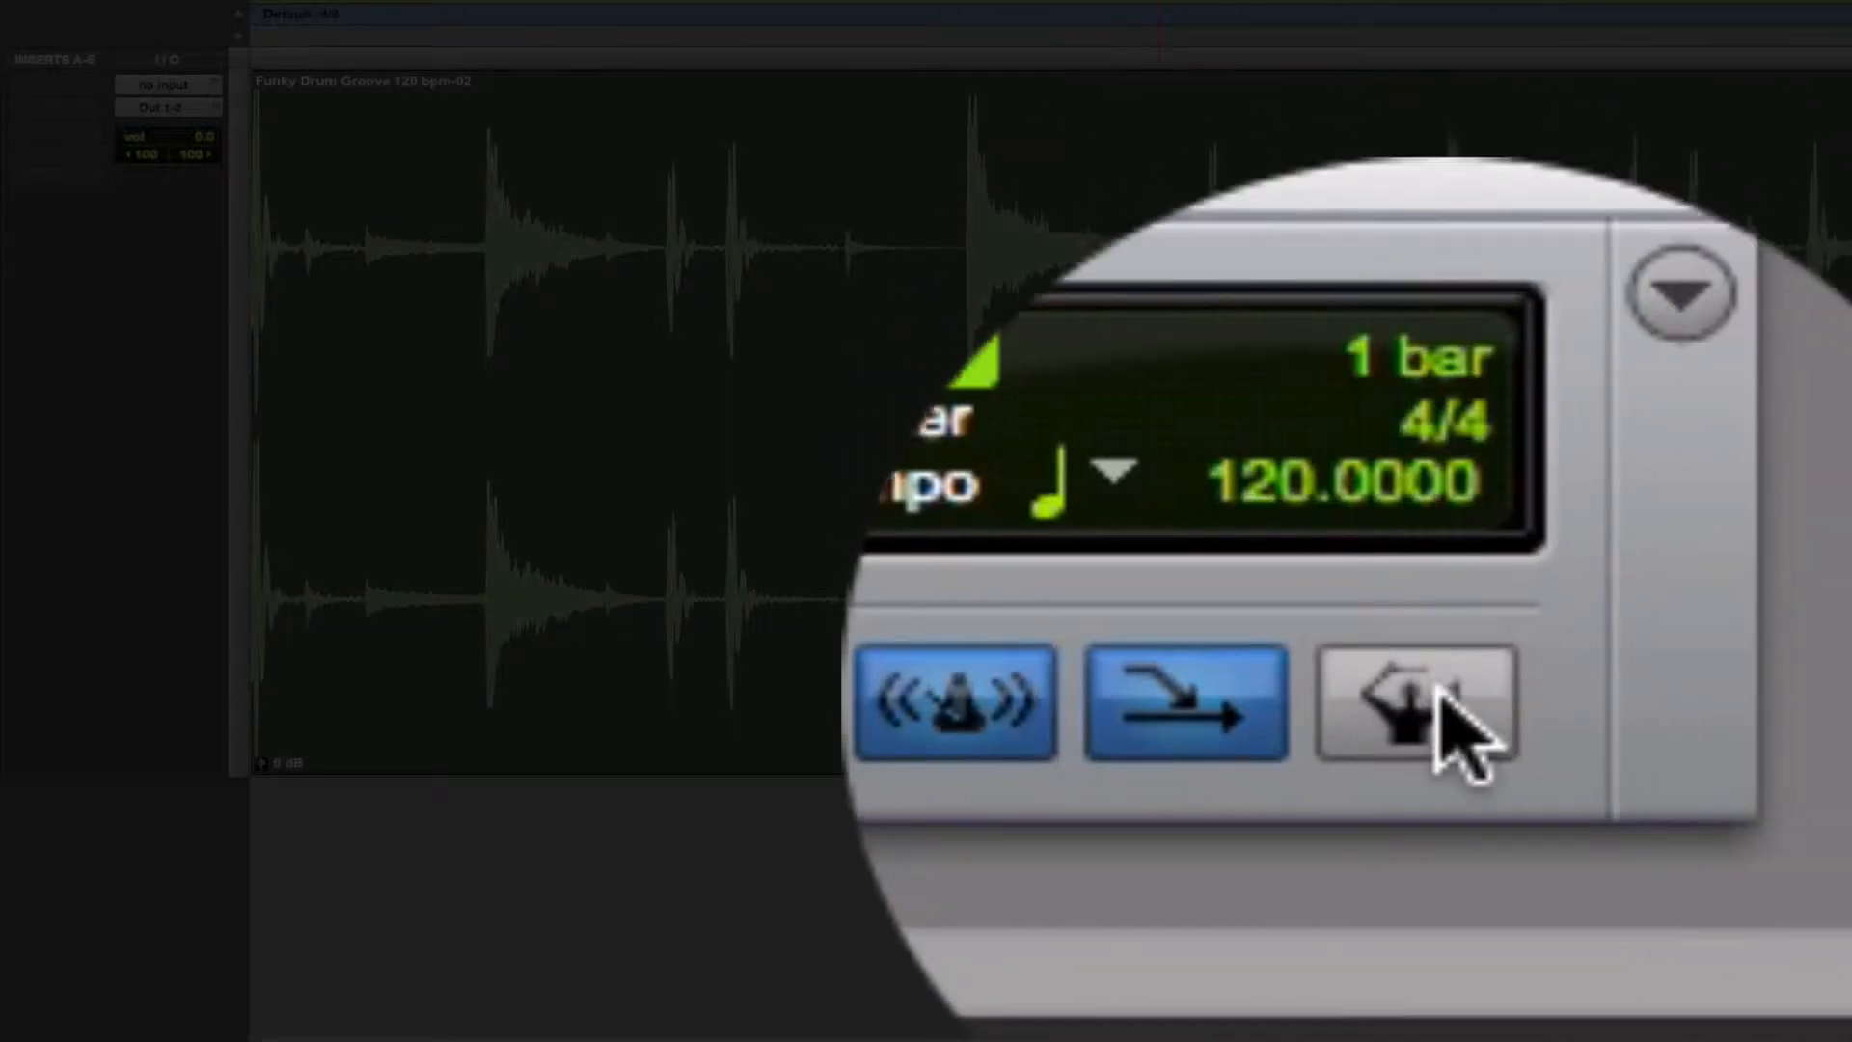
Keep the session in manual tempo mode and set the tempo to 122 BPM to line the grid up with the drum hits
left_click(1665, 987)
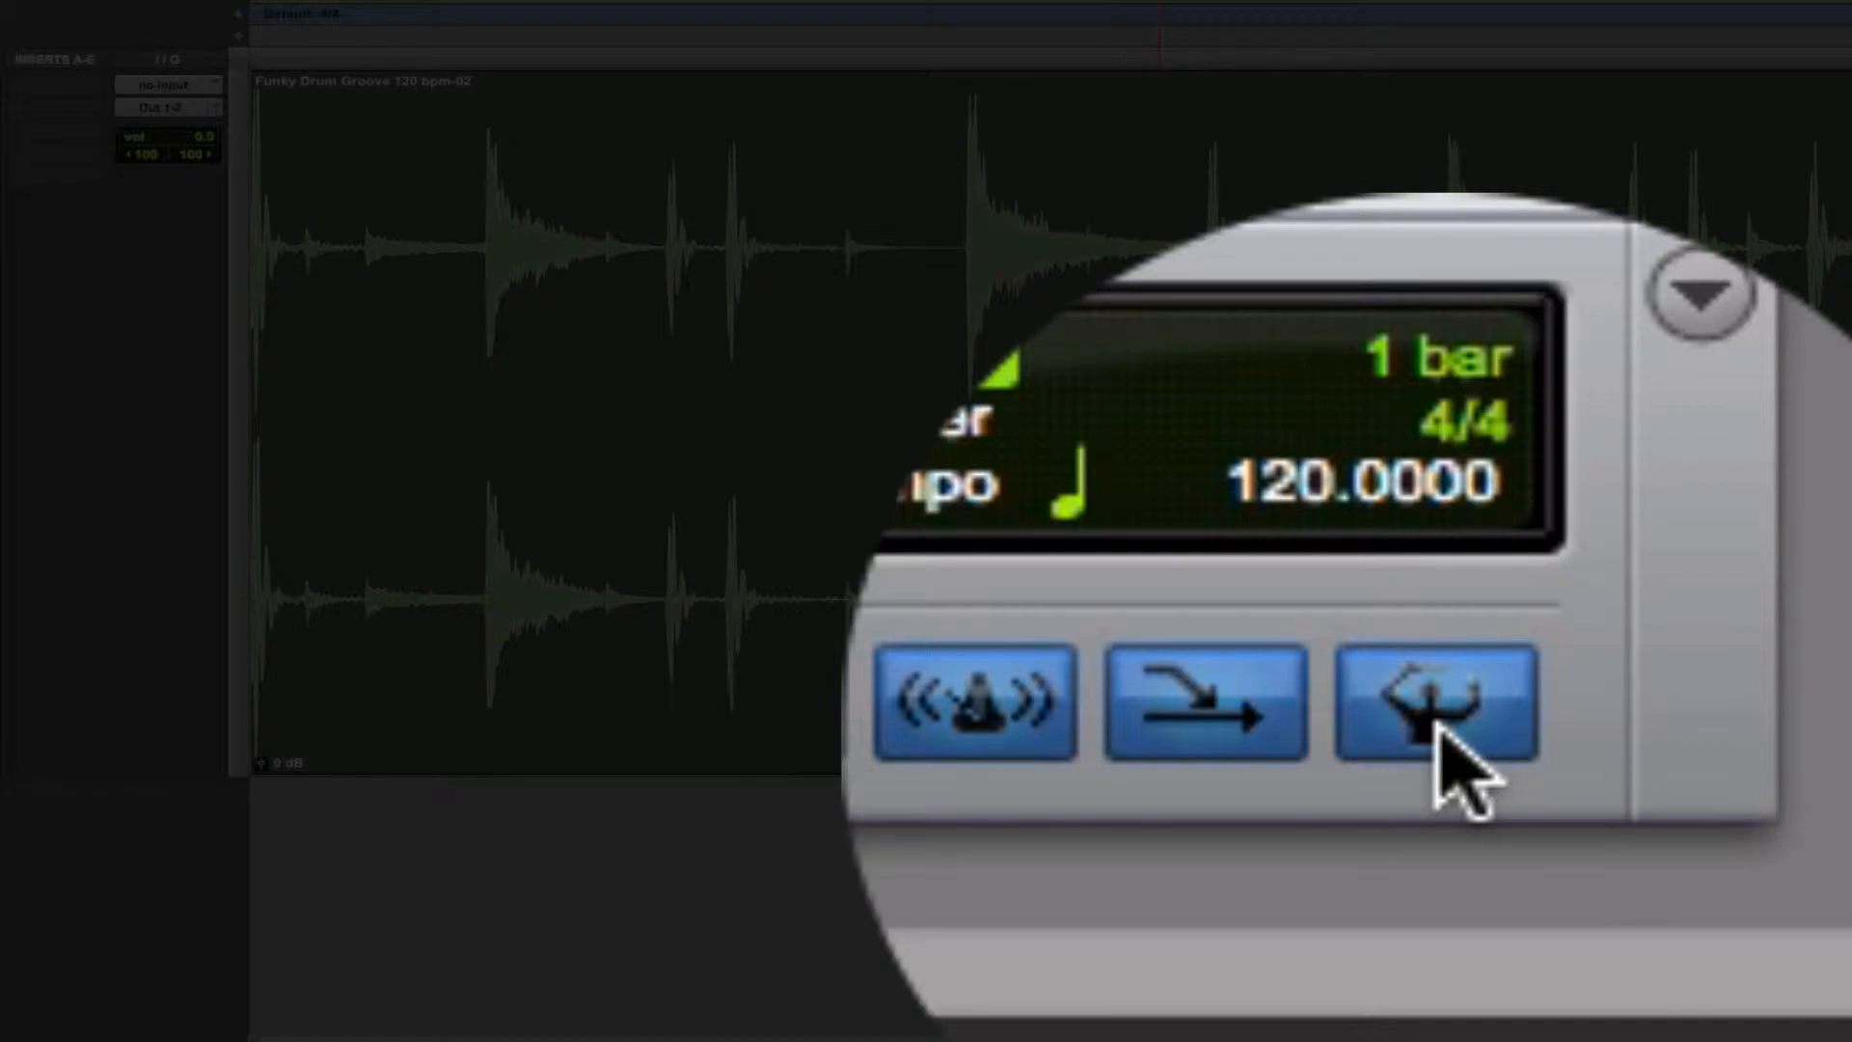
left_click(1664, 986)
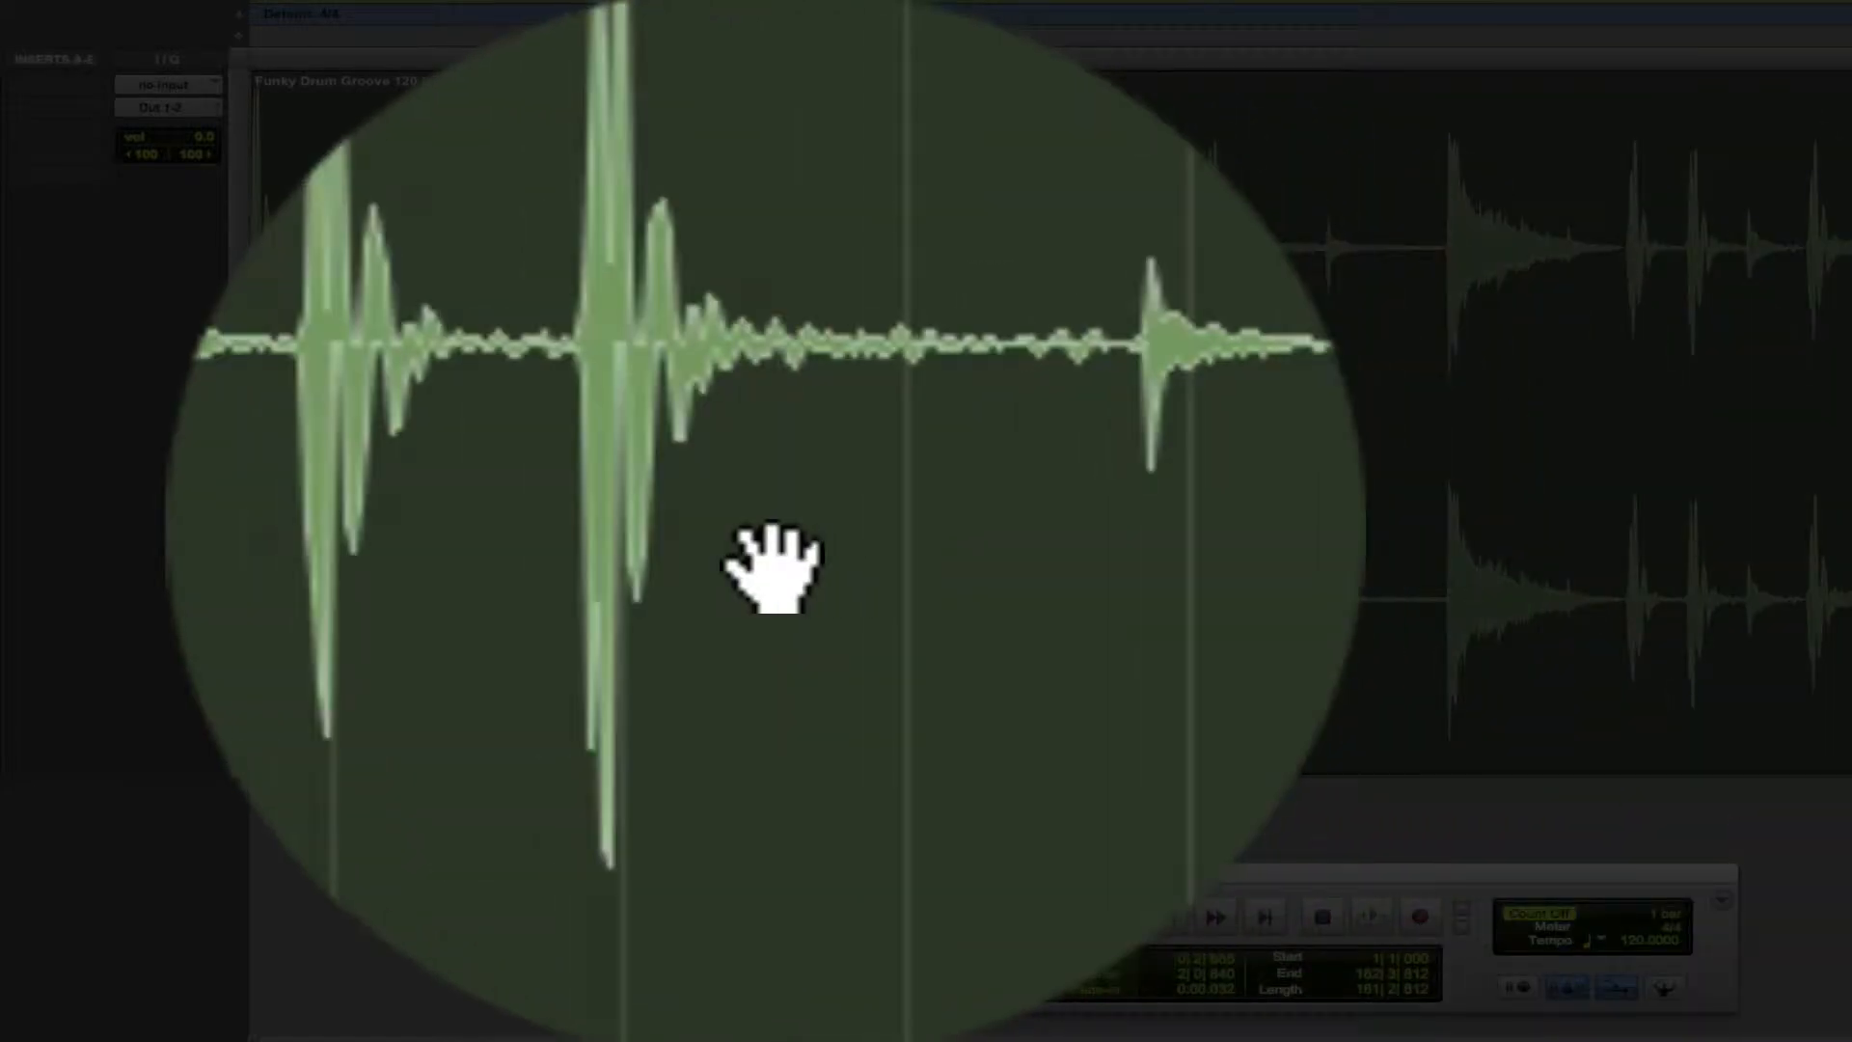
key("super+bracketright")
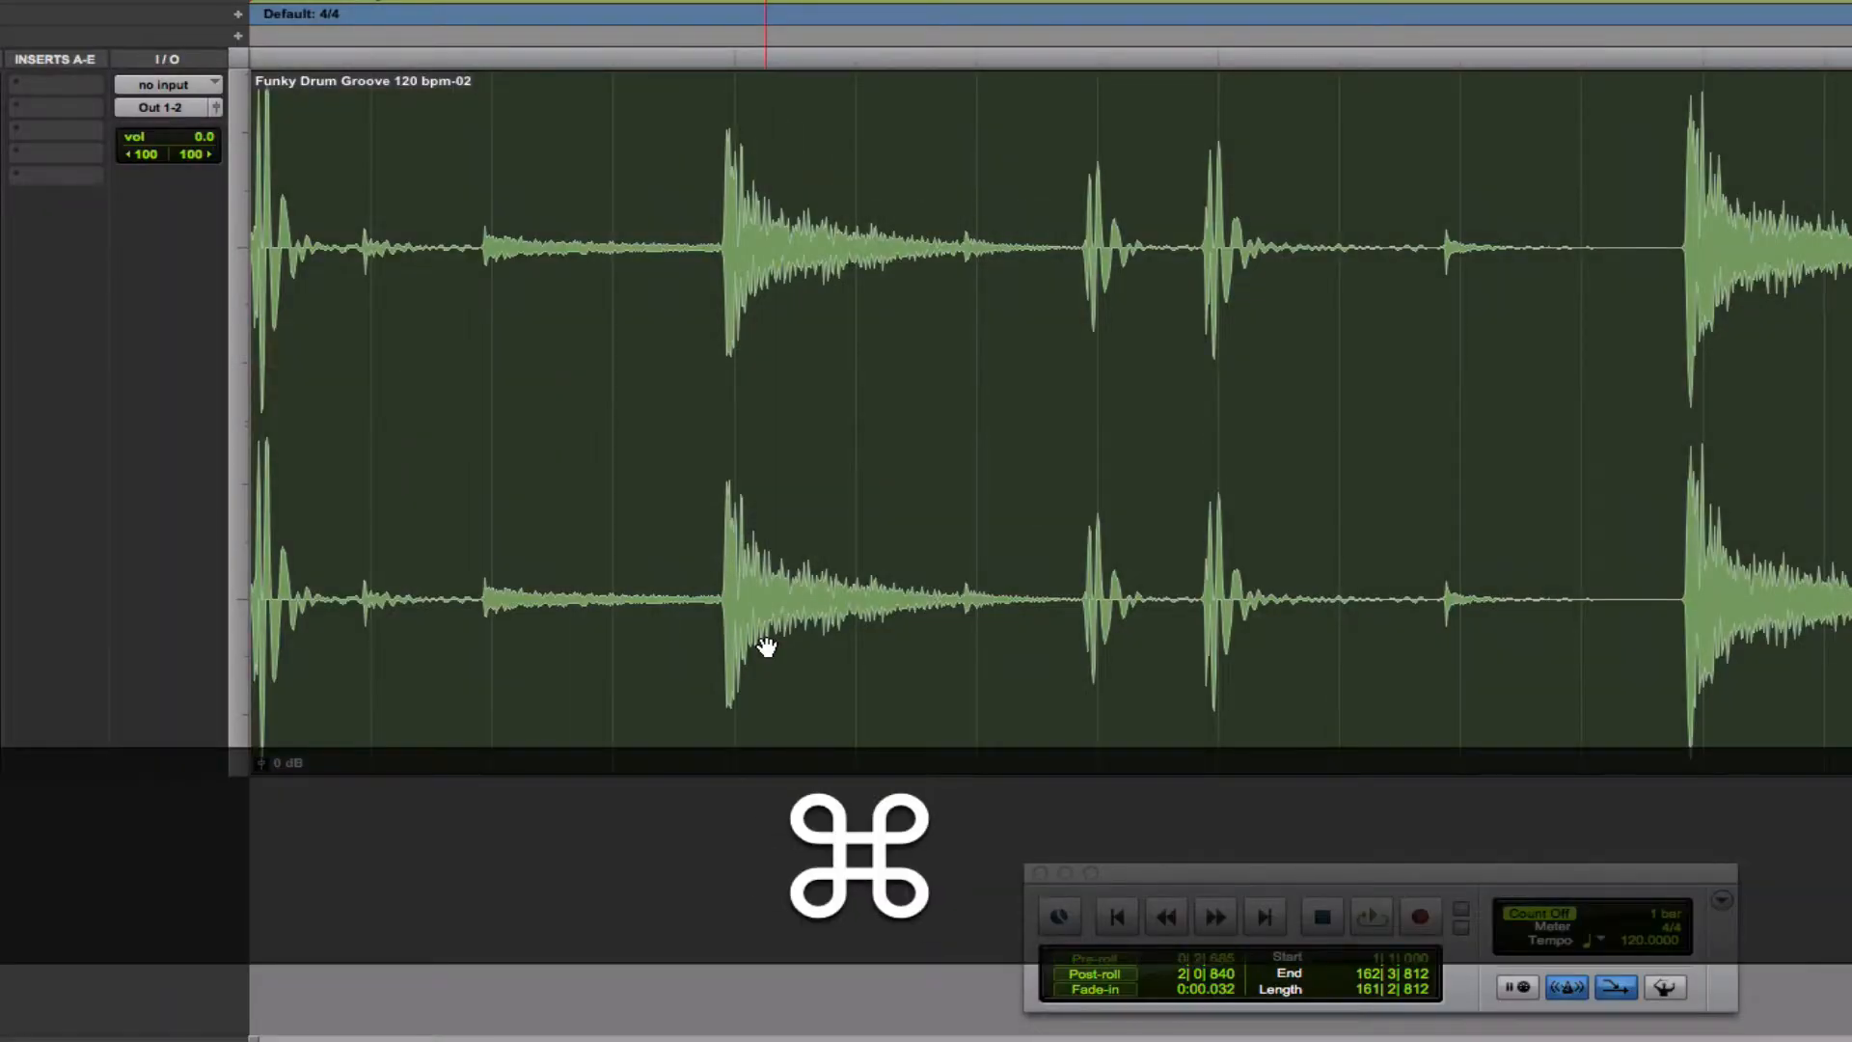
key("super+bracketright")
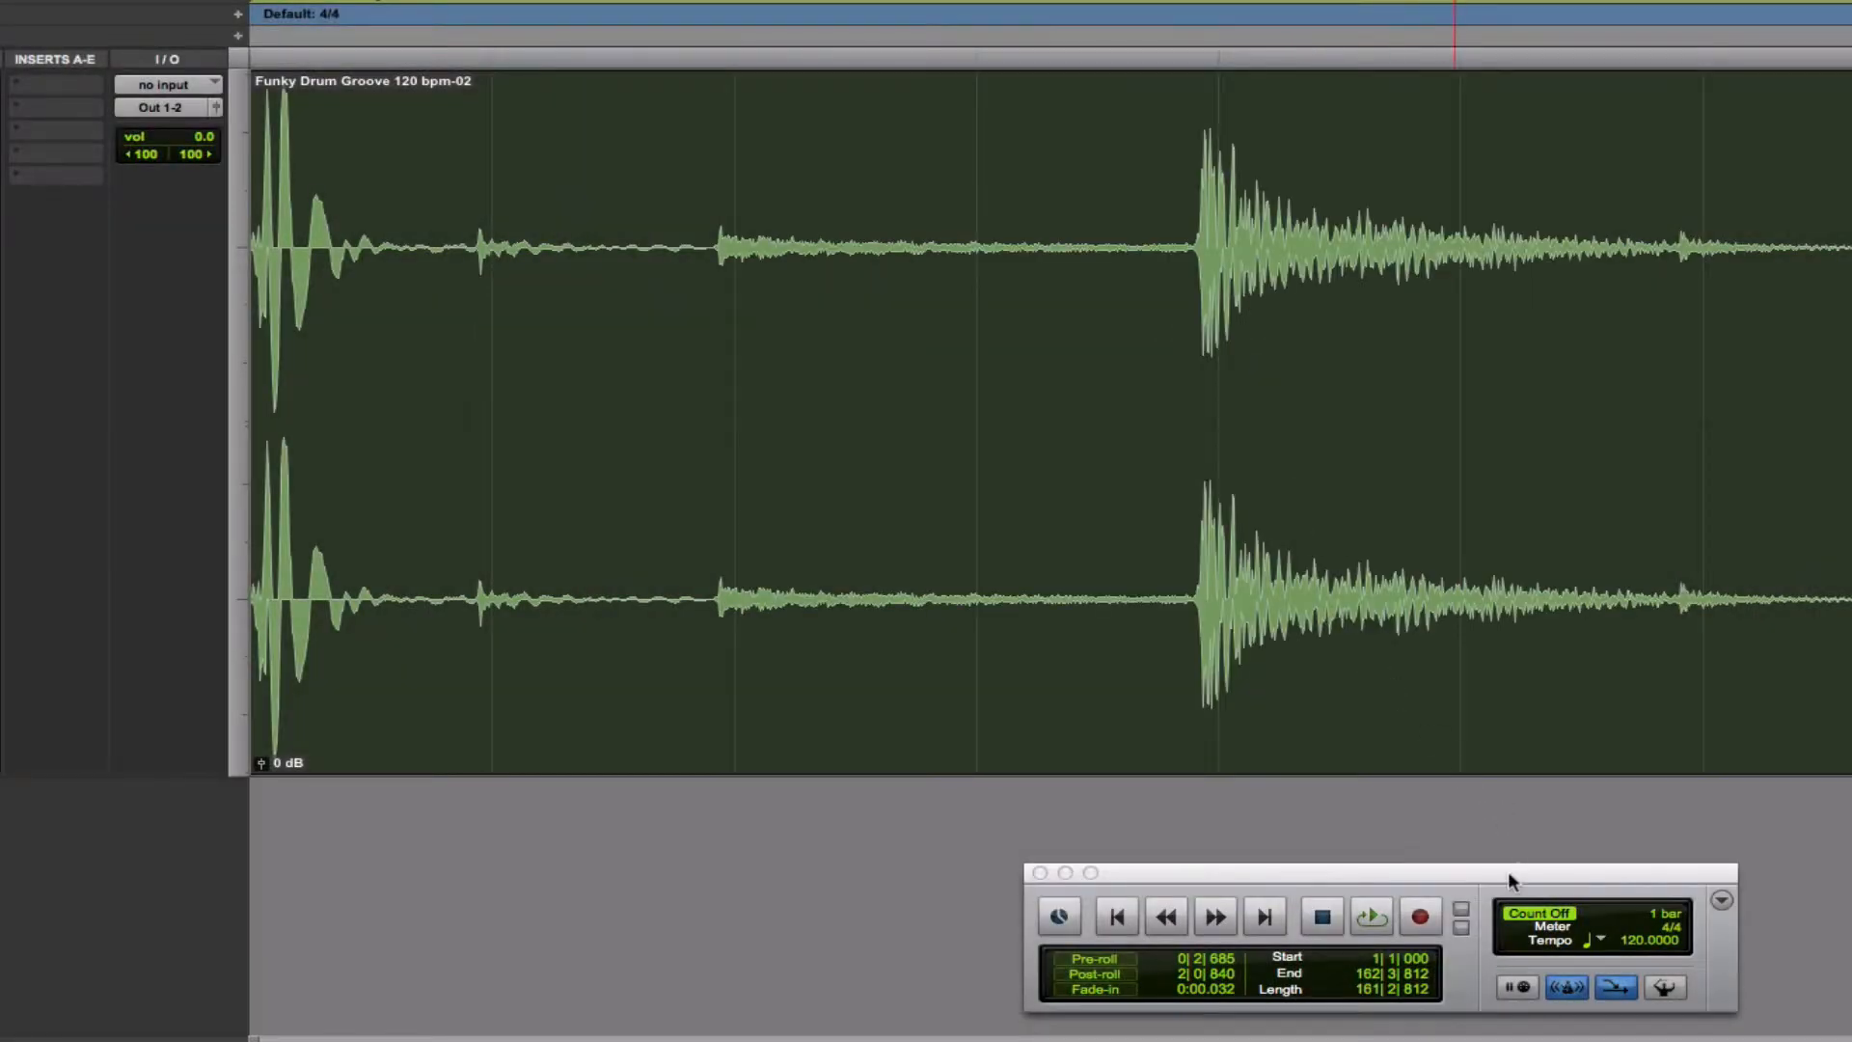
left_click_drag(1507, 871, 1423, 818)
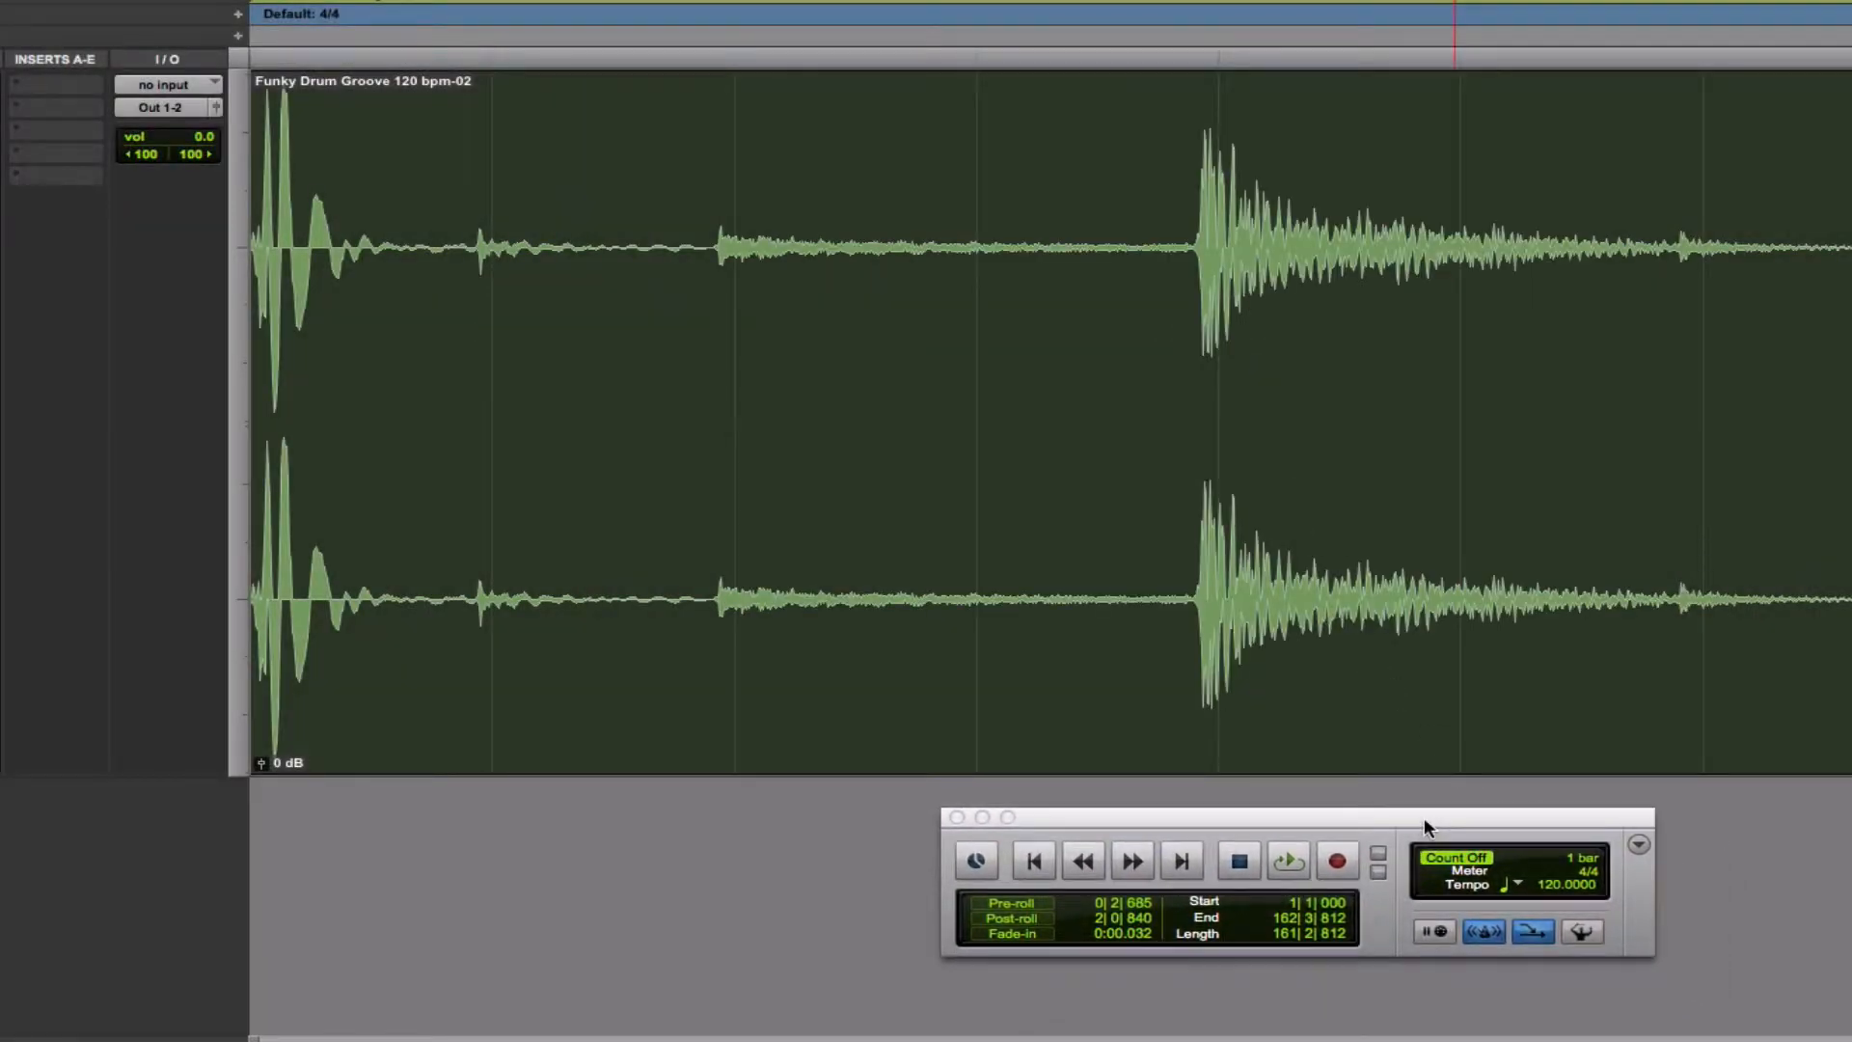
left_click(1552, 886)
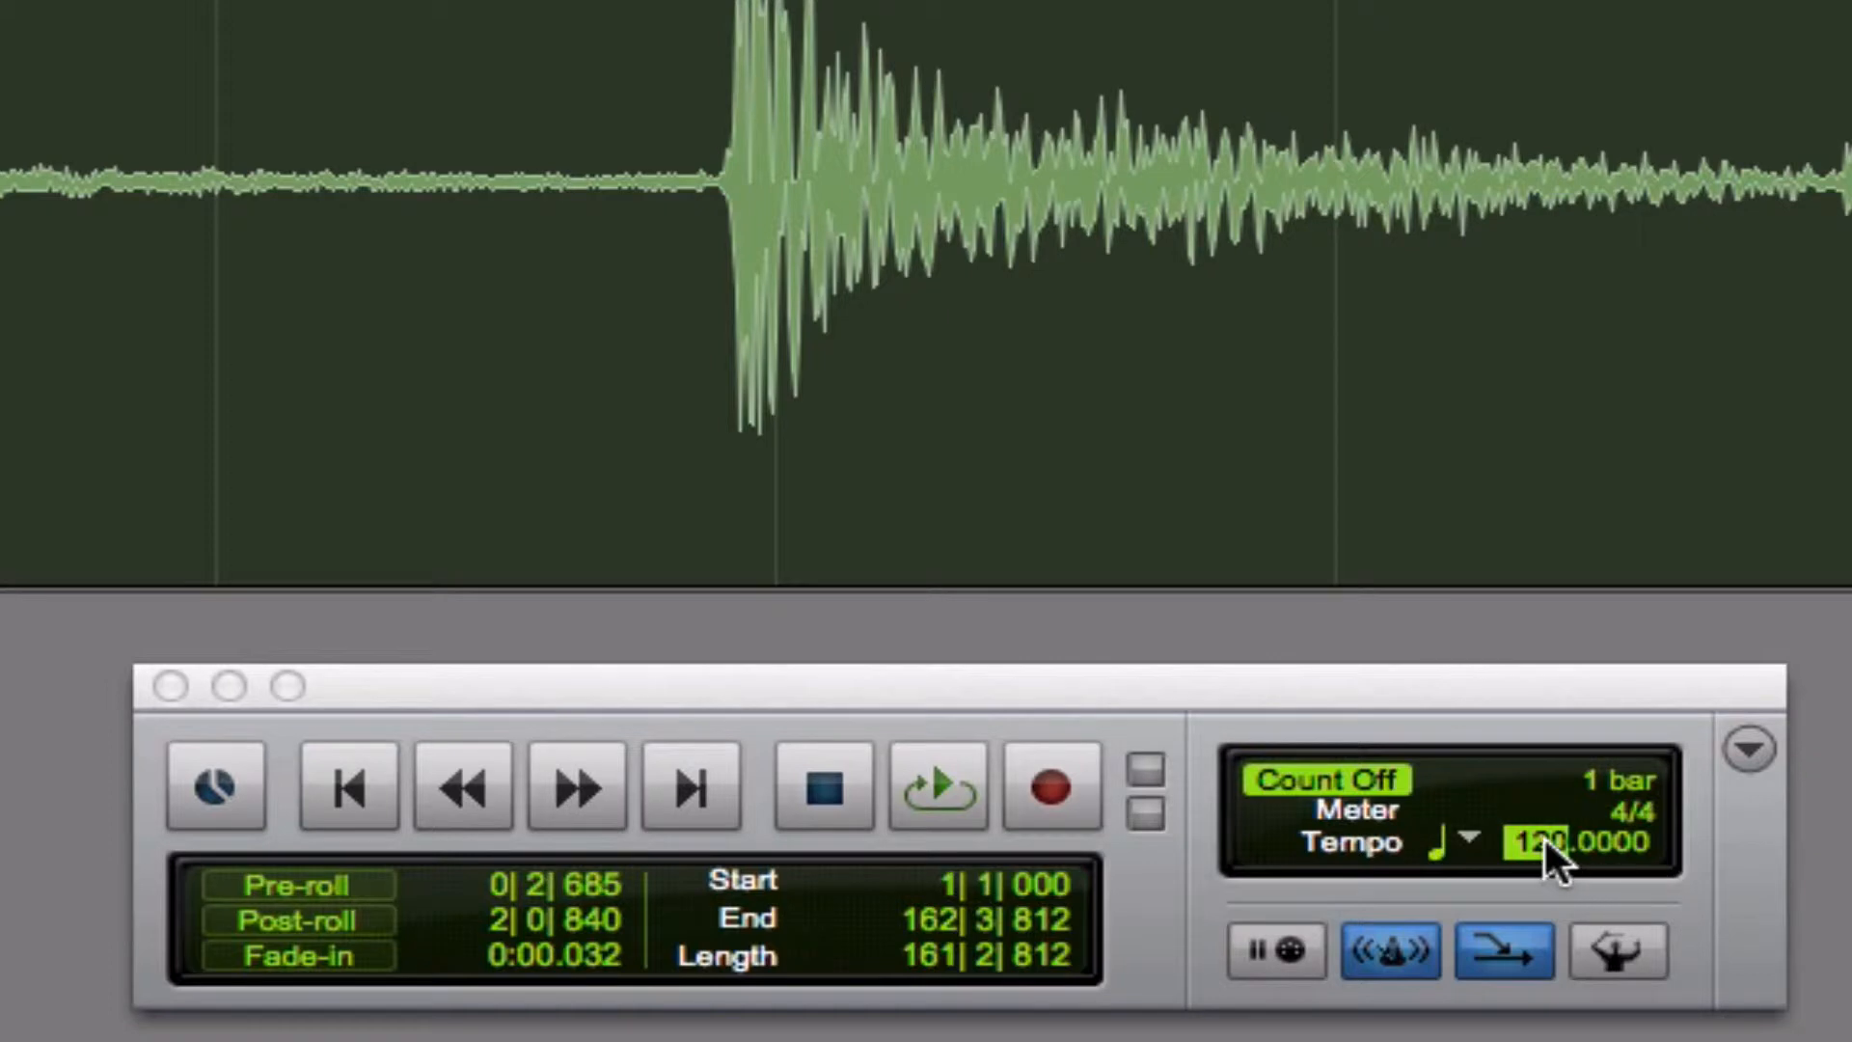
left_click_drag(1543, 835, 1530, 818)
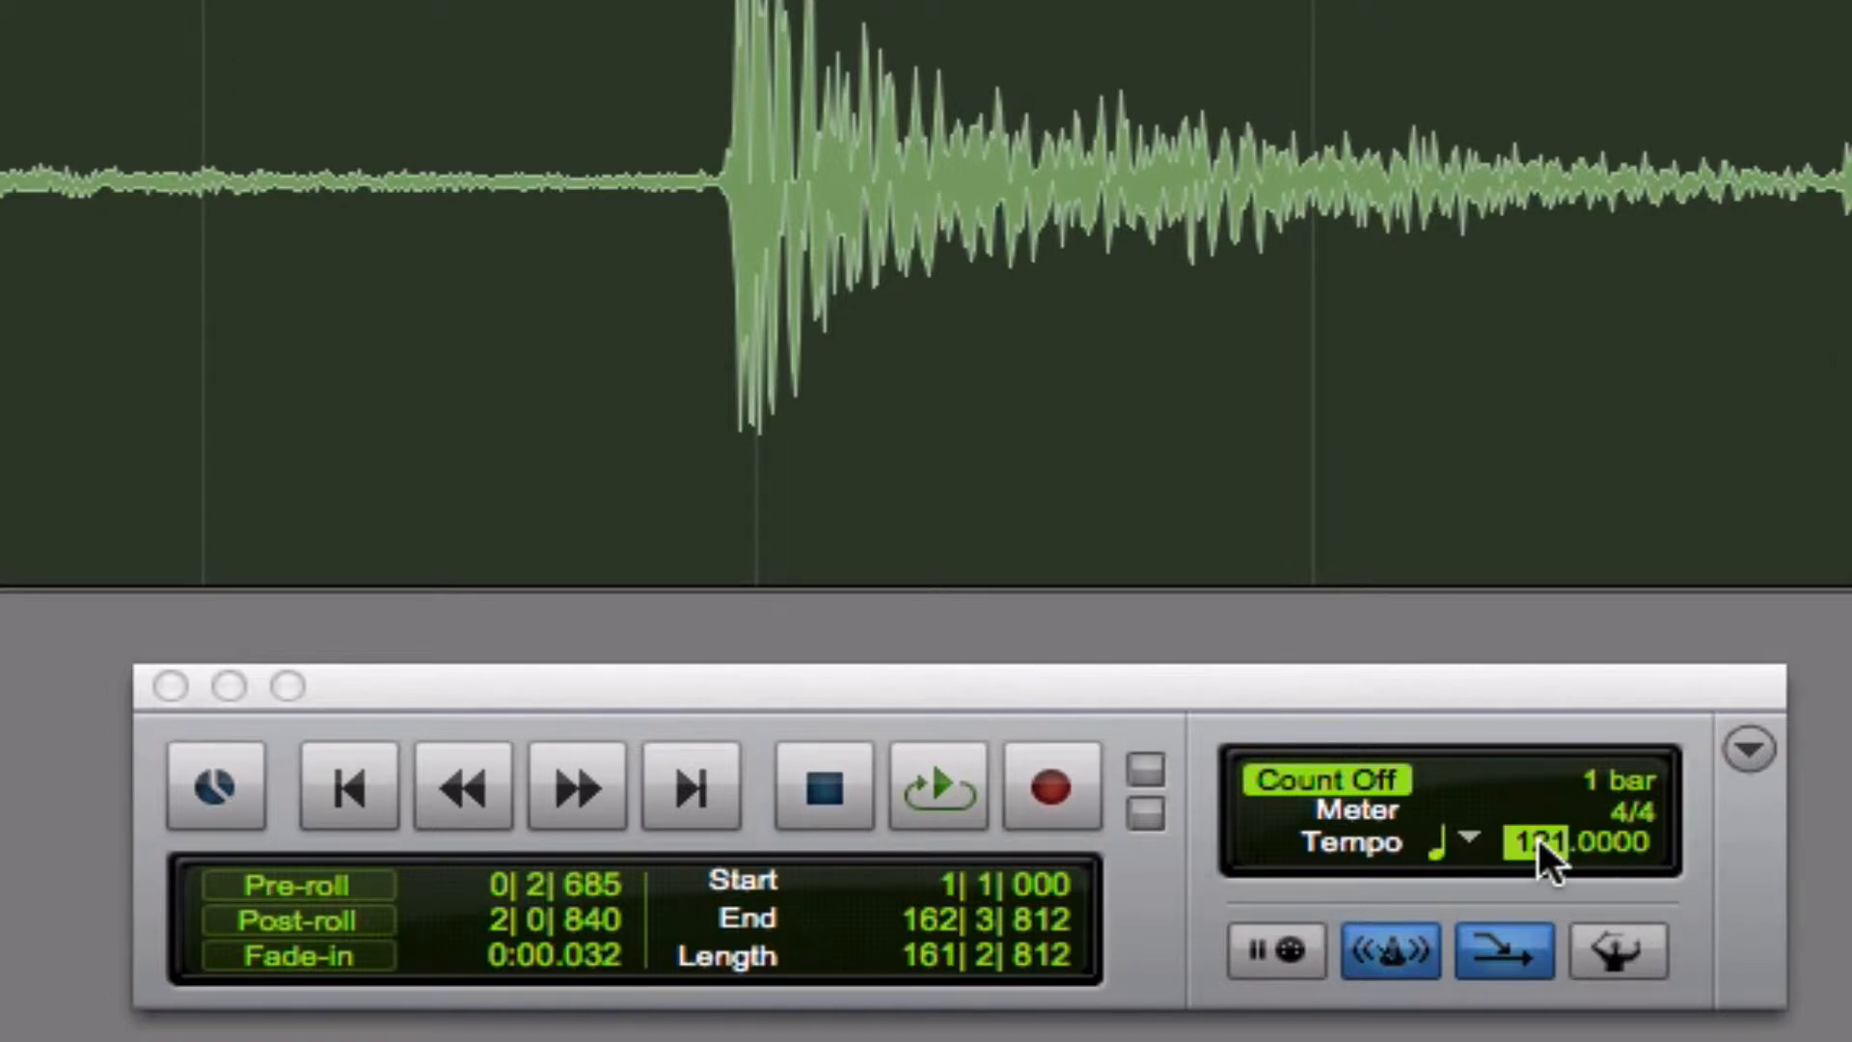
left_click_drag(1541, 820, 1545, 814)
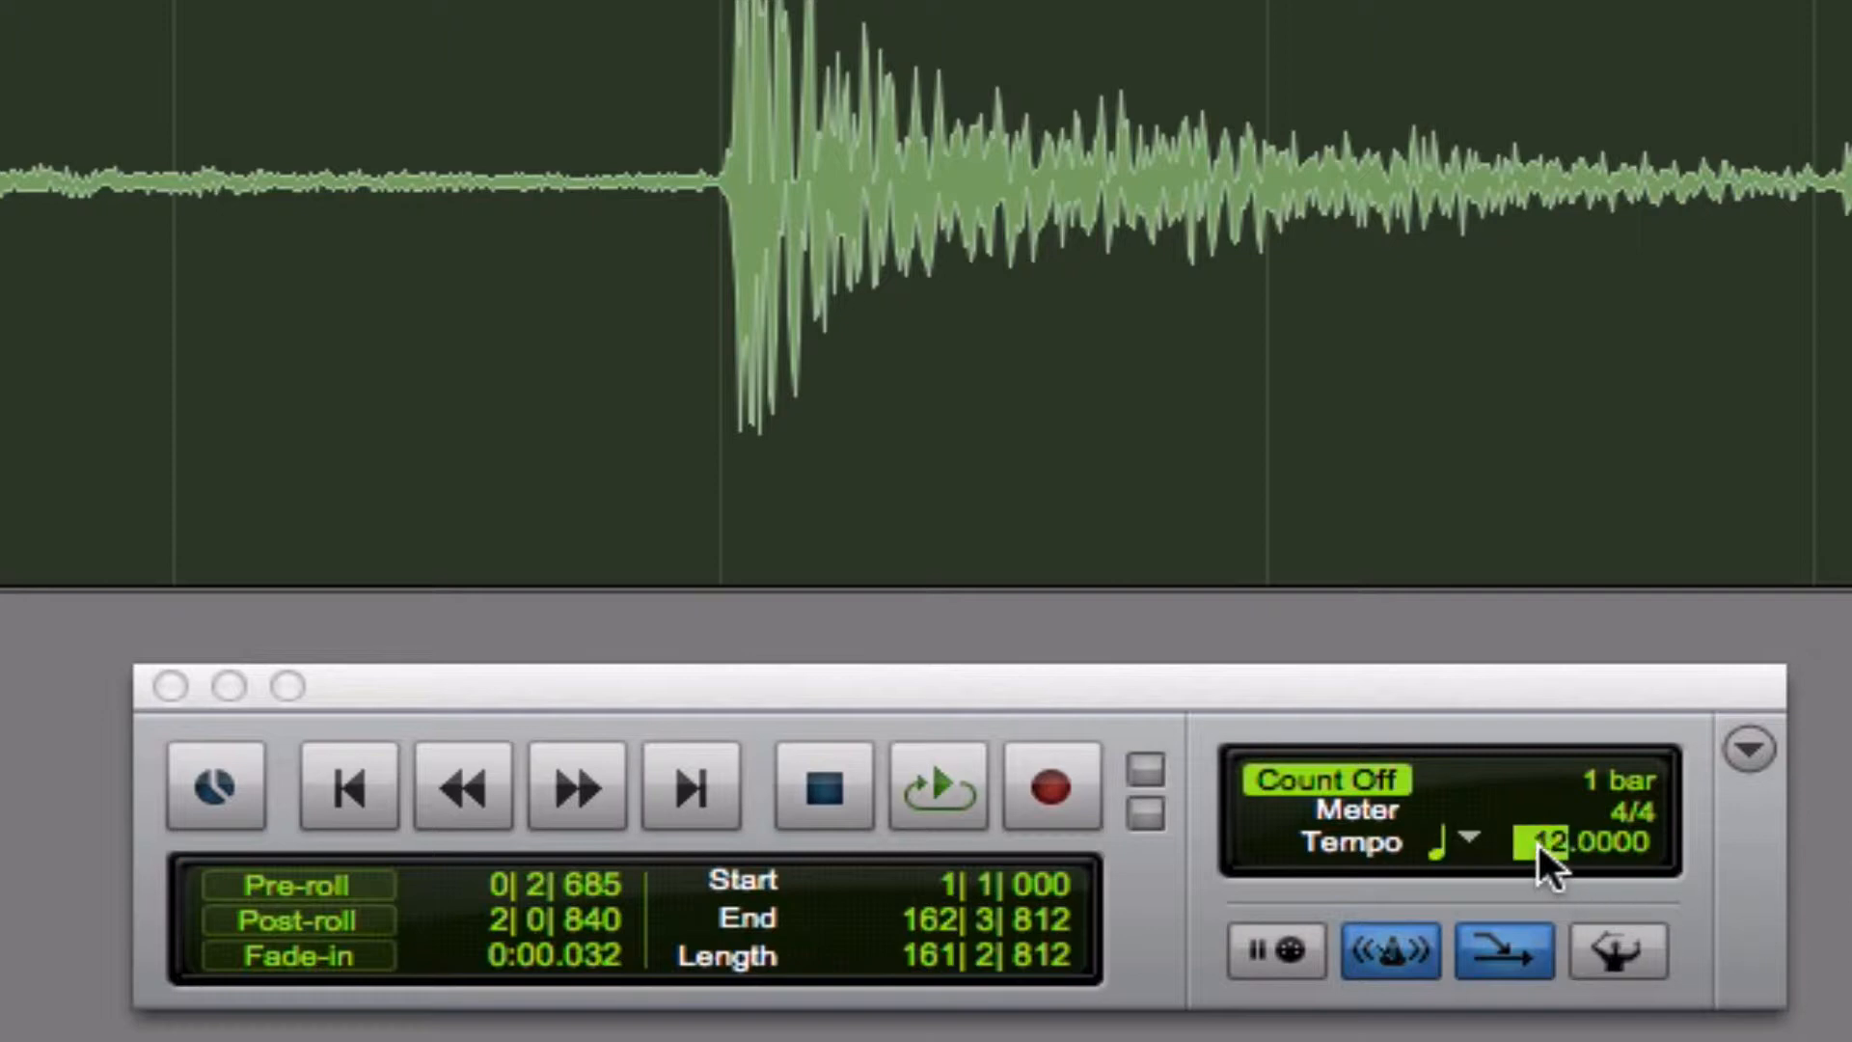
key("Return")
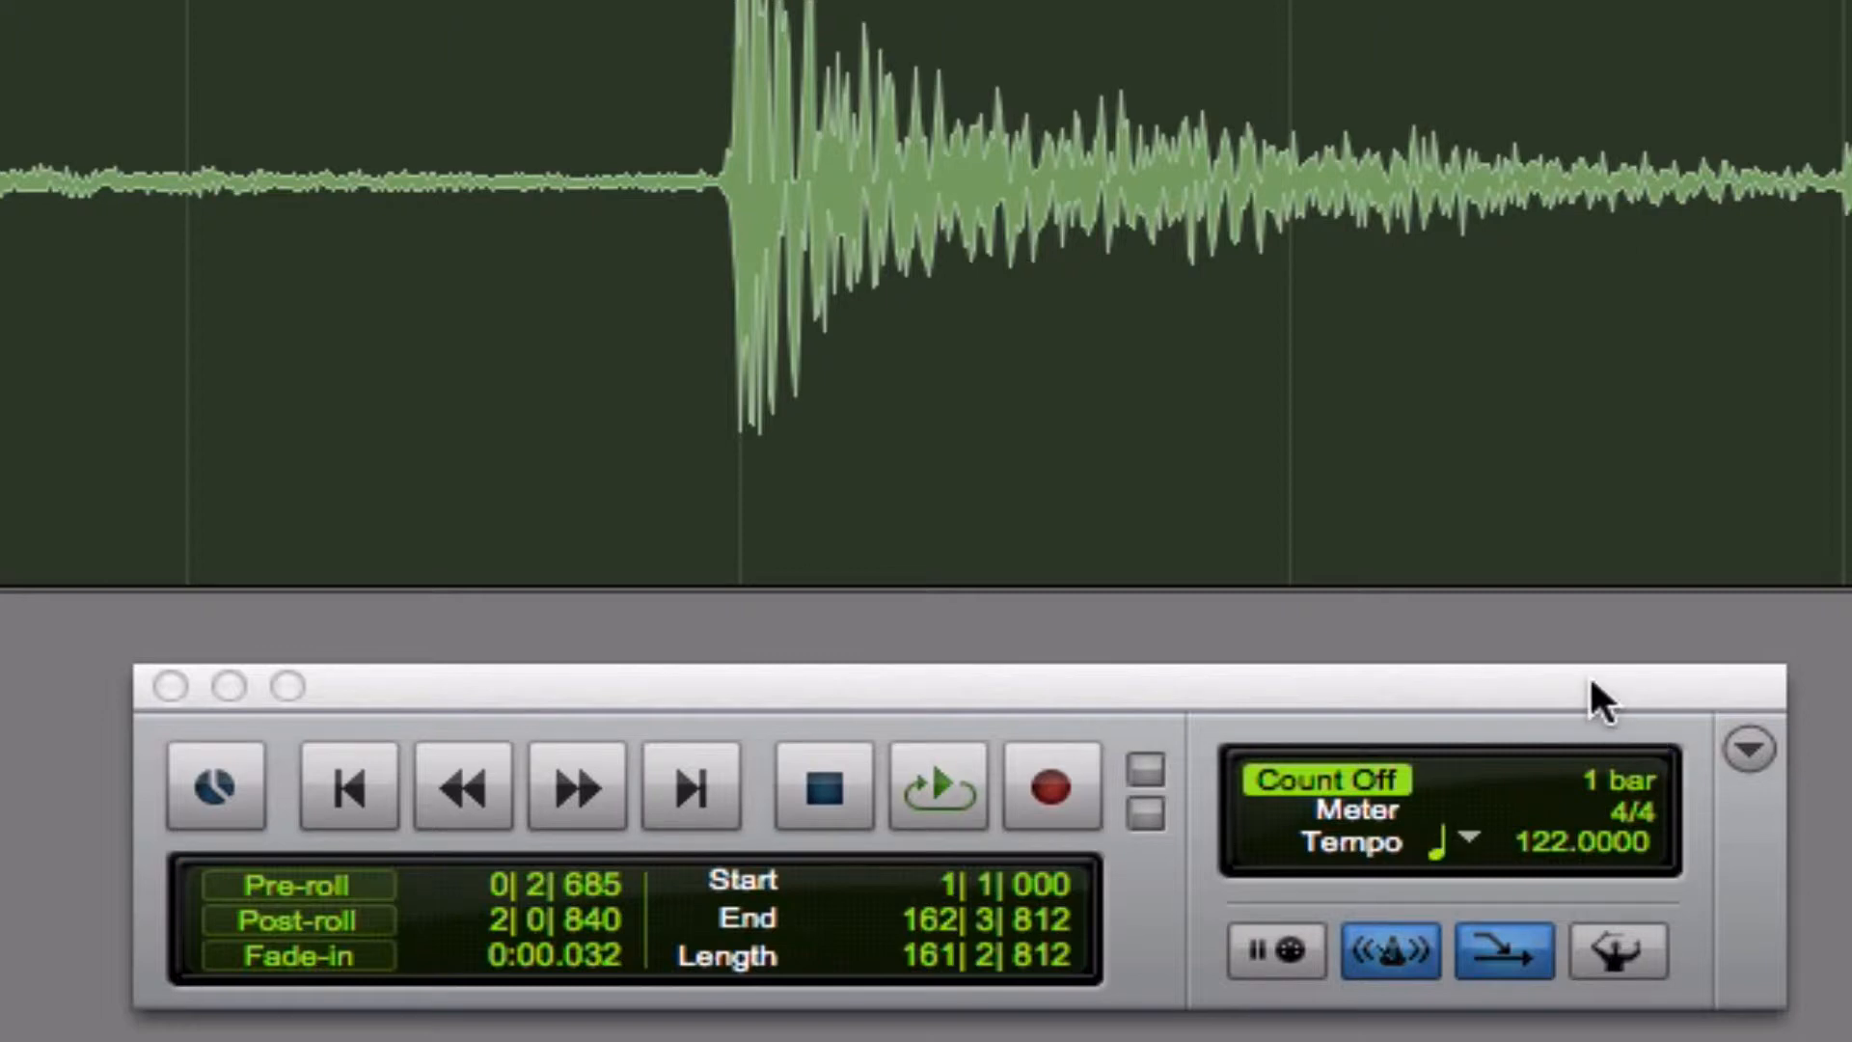
Inspect the drum hits against the grid along the clip, and play the drum track from the session start
scroll(926, 313, "right", 3)
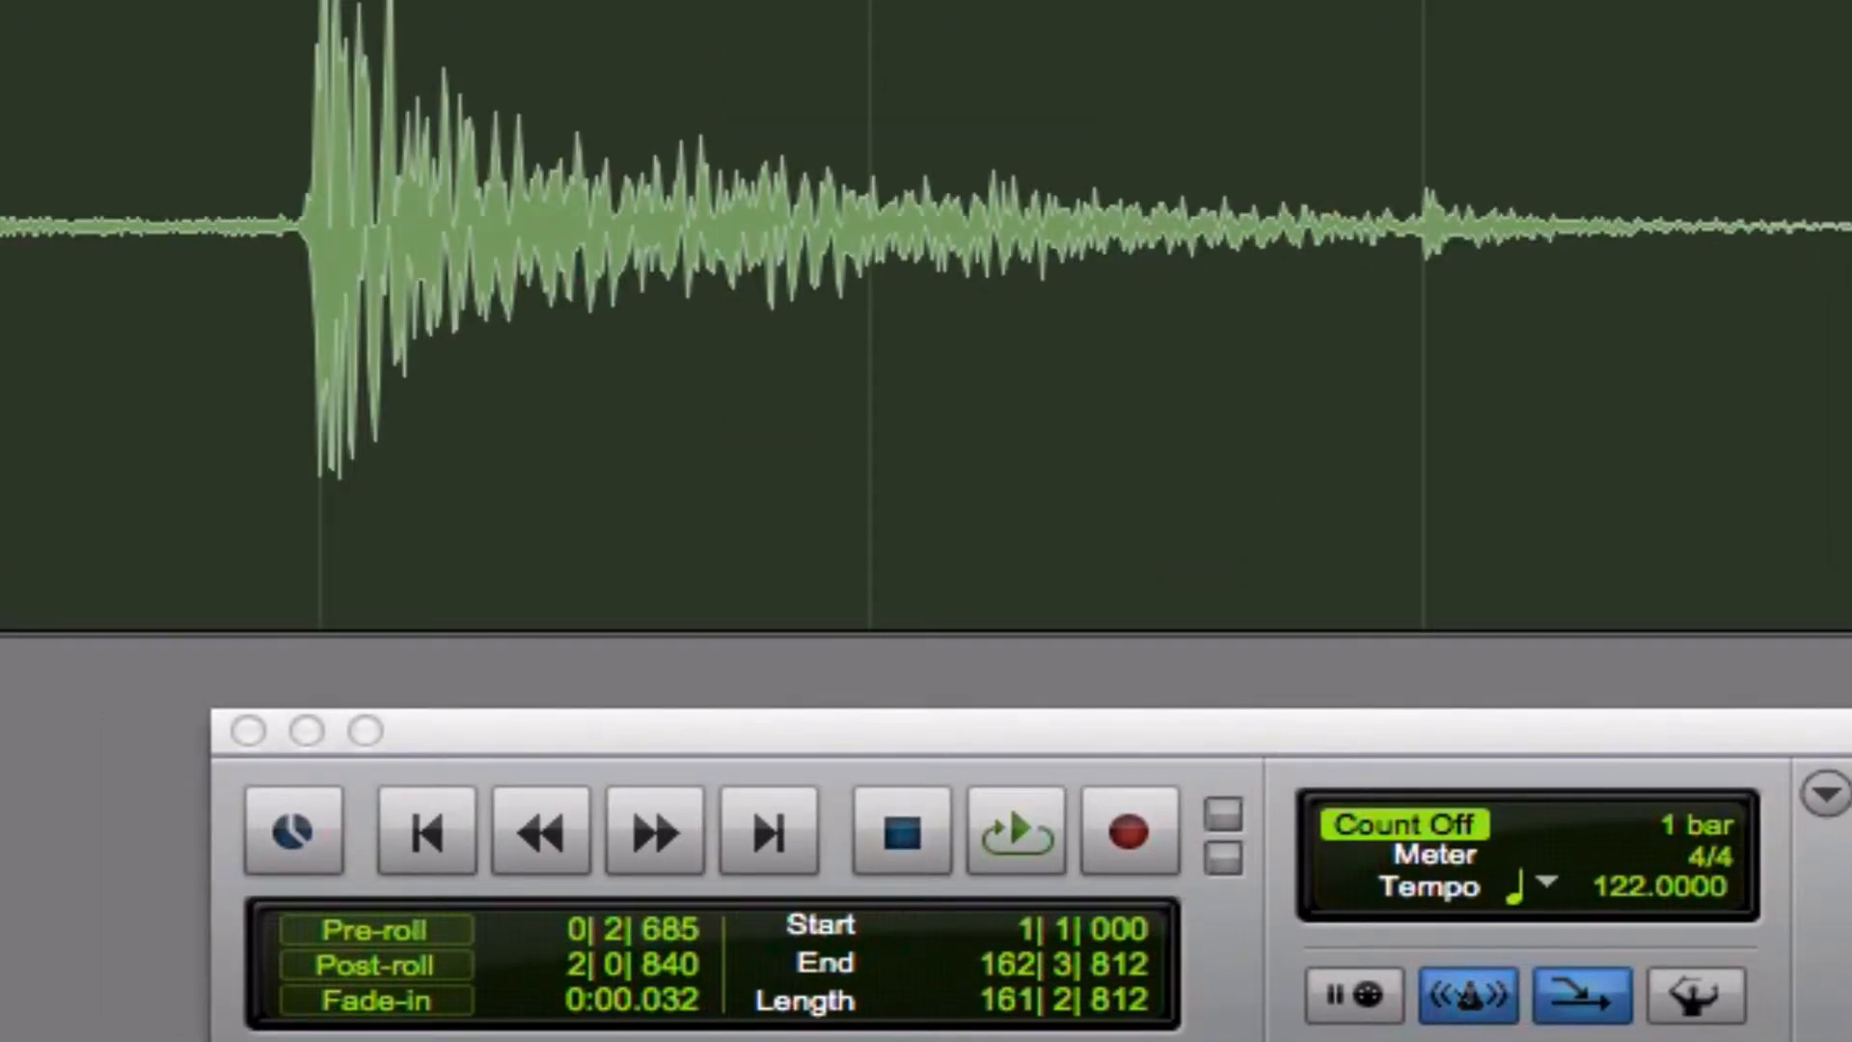
scroll(925, 313, "right", 6)
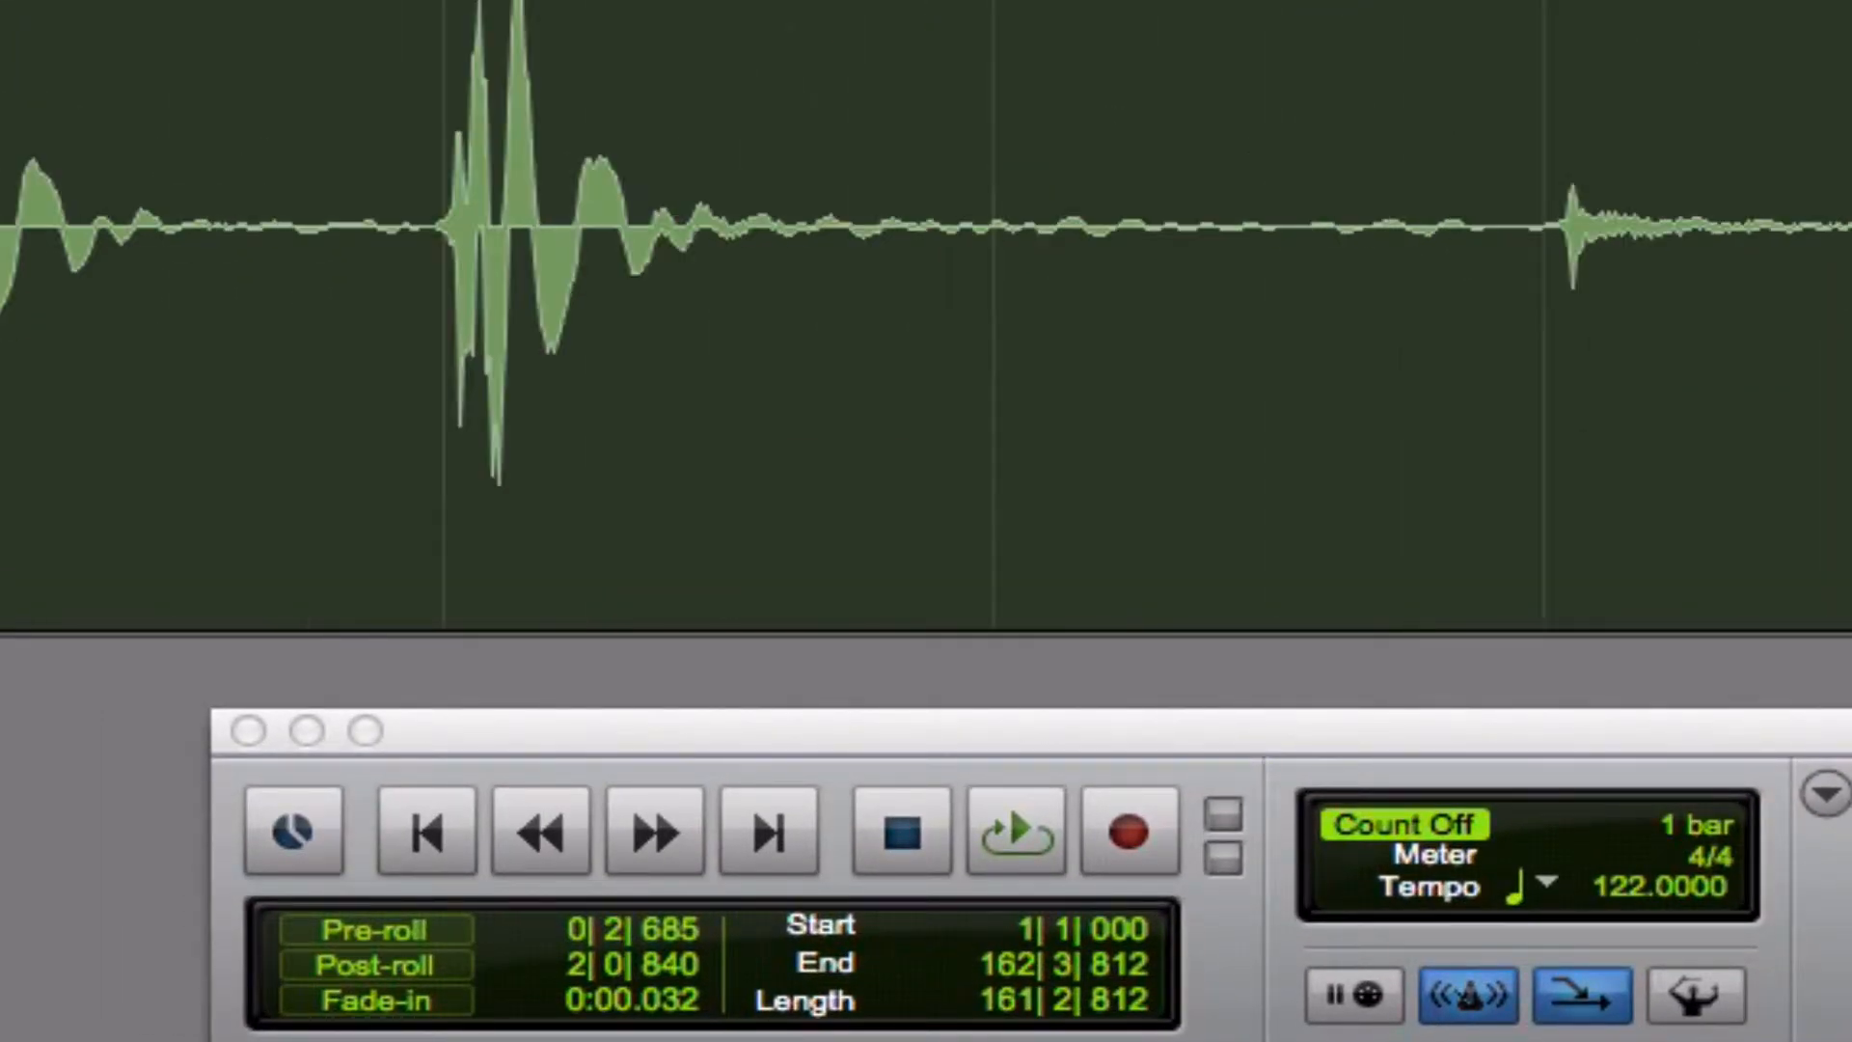
scroll(926, 314, "right", 2)
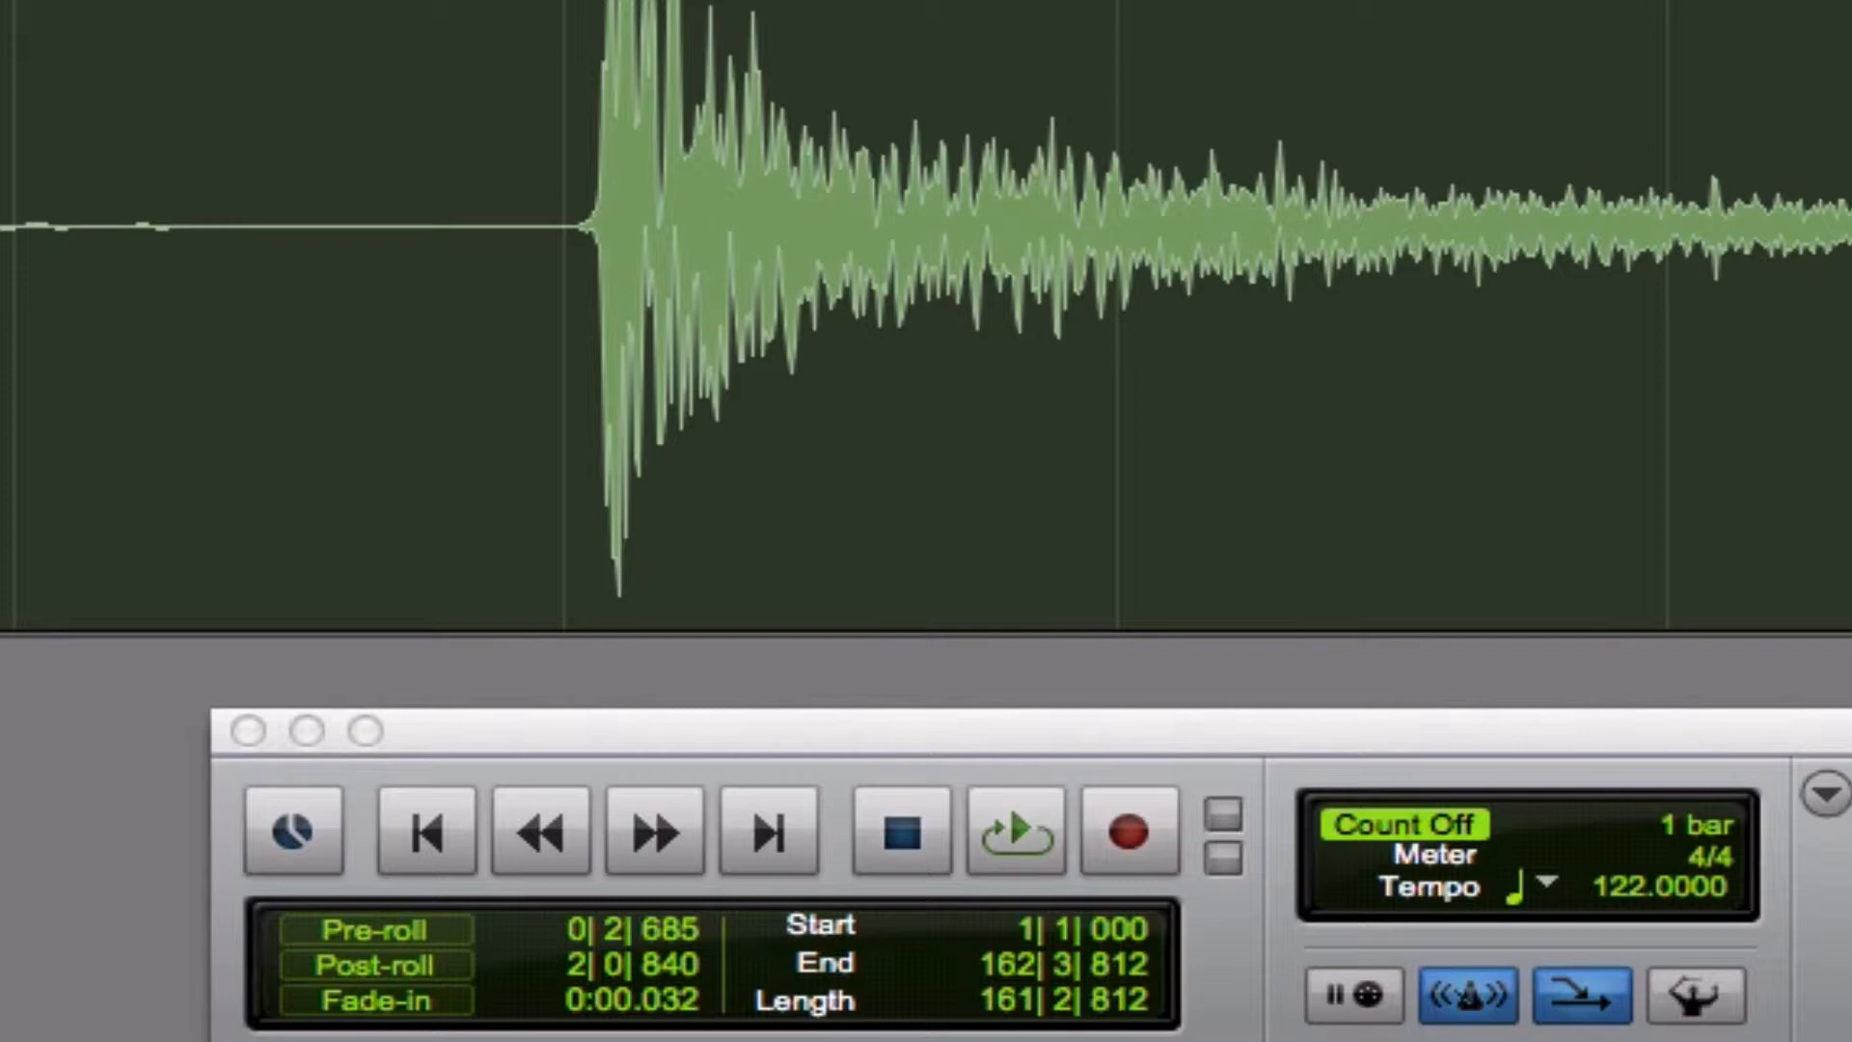
scroll(926, 313, "right", 8)
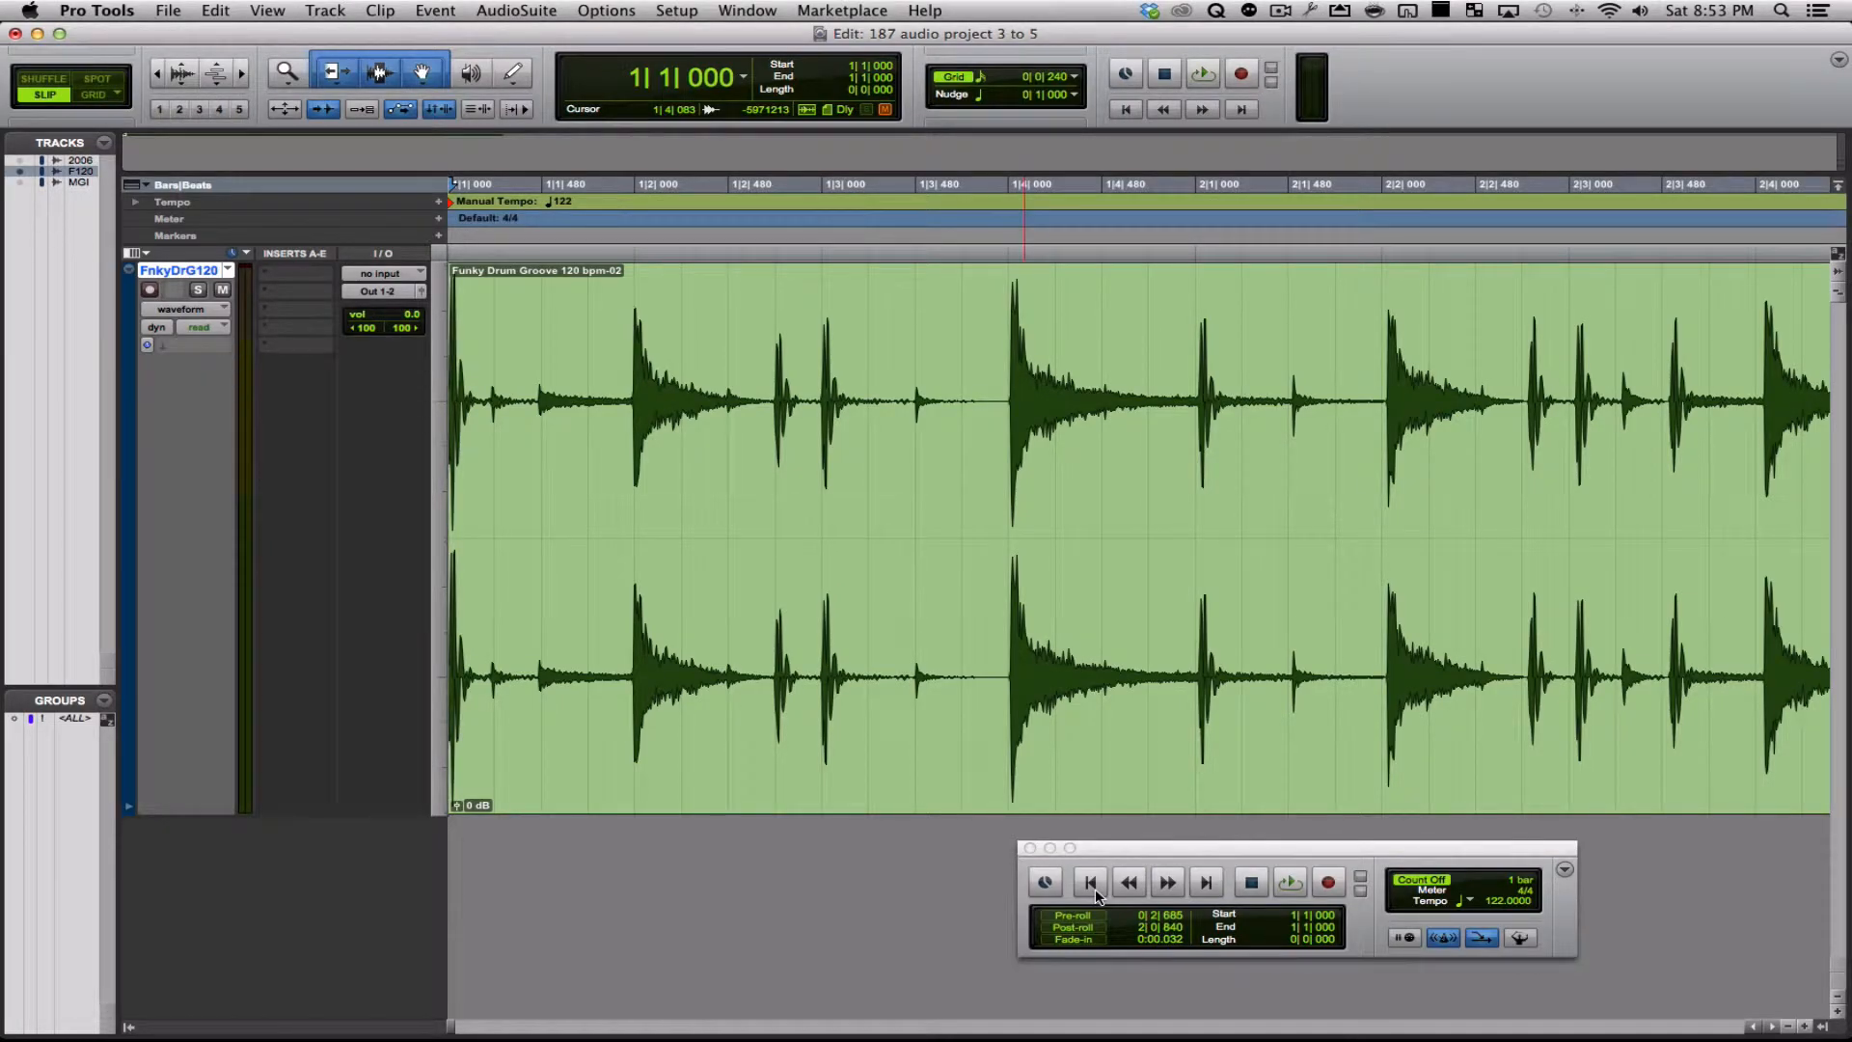
key("super+bracketleft")
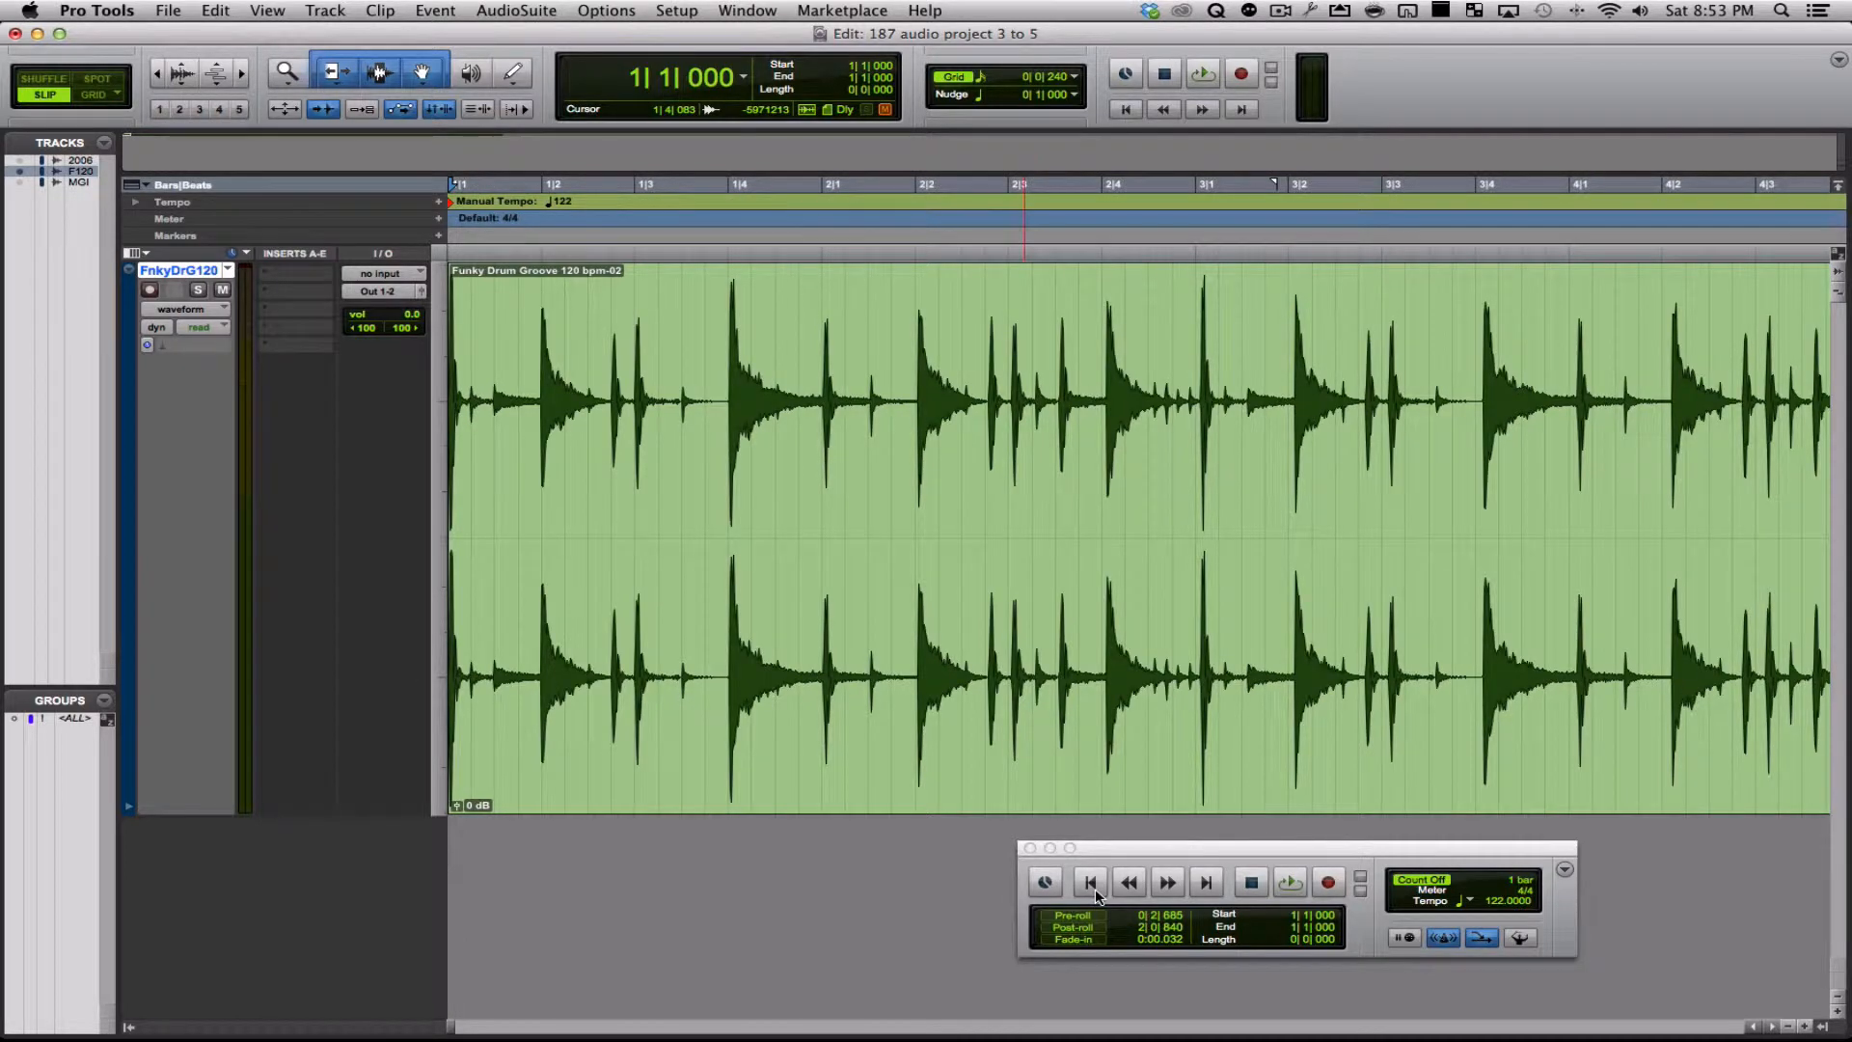
key("space")
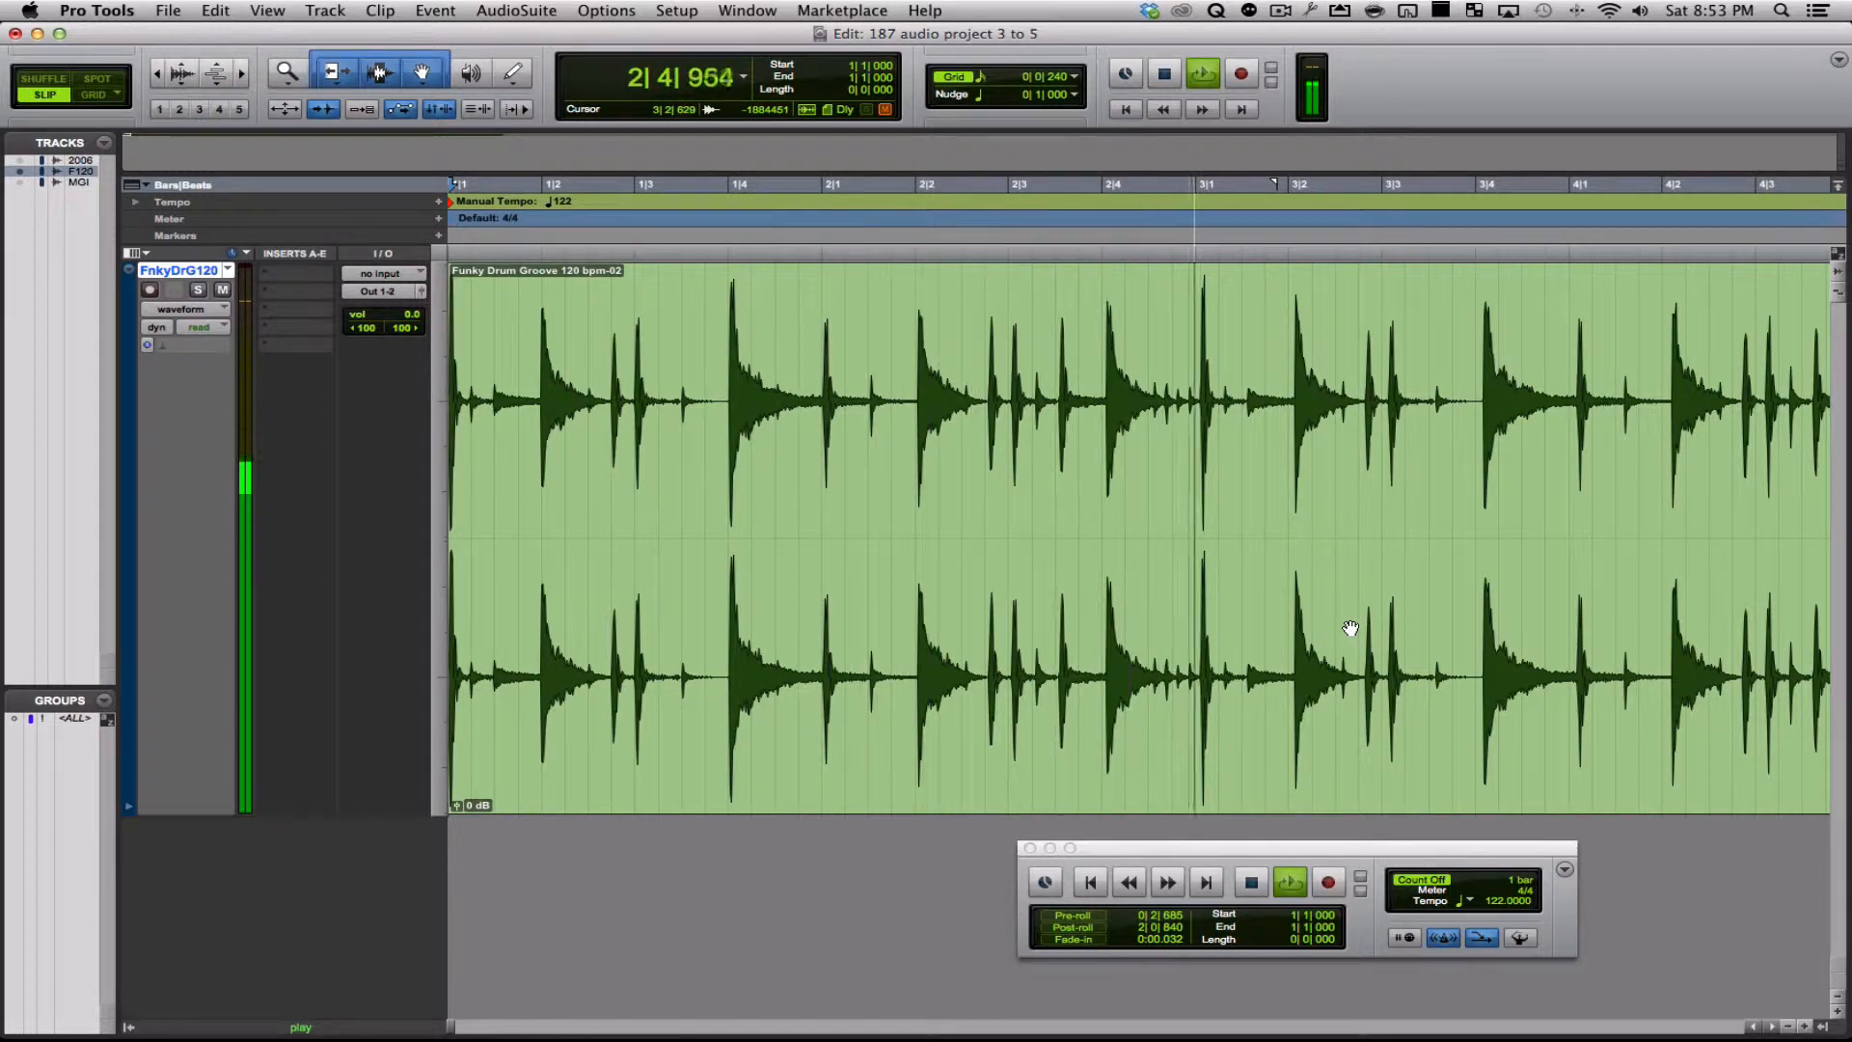
key("space")
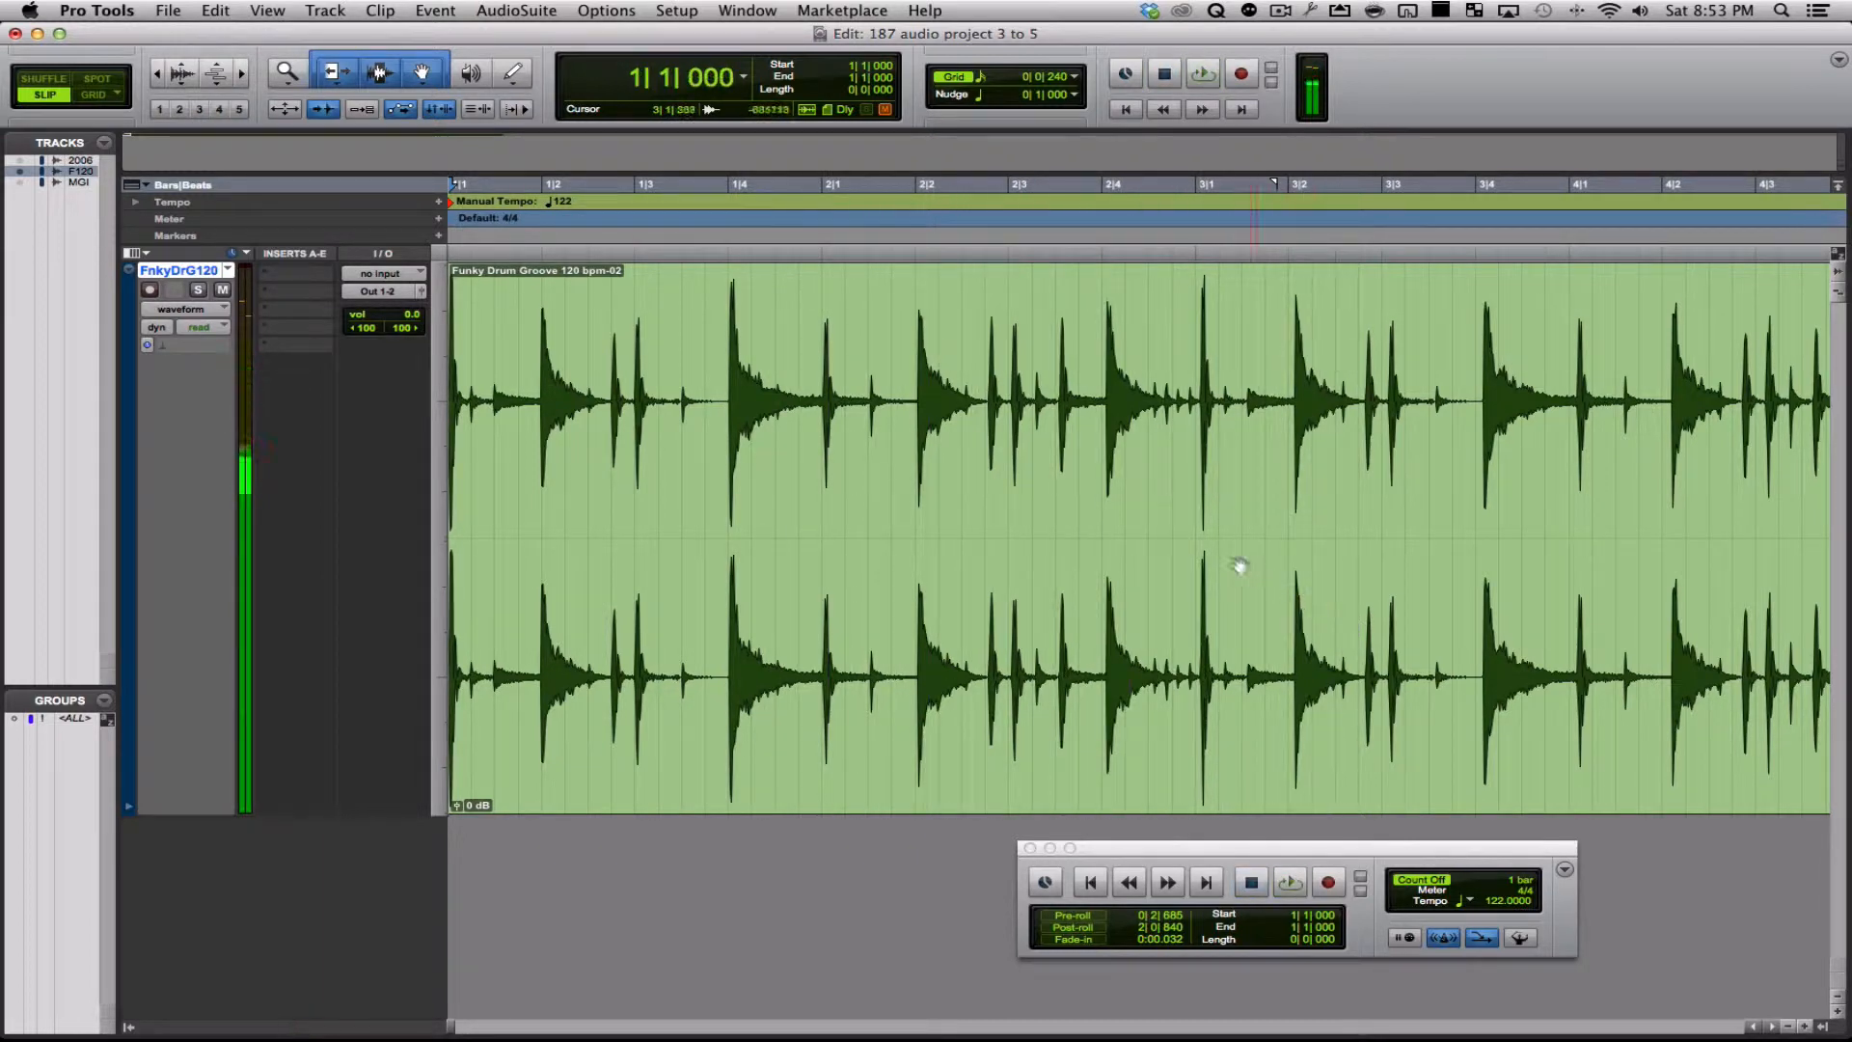
Audition the drum clip from around beat 4 of bar 2 to locate the bar 3 downbeat
left_click(1192, 420)
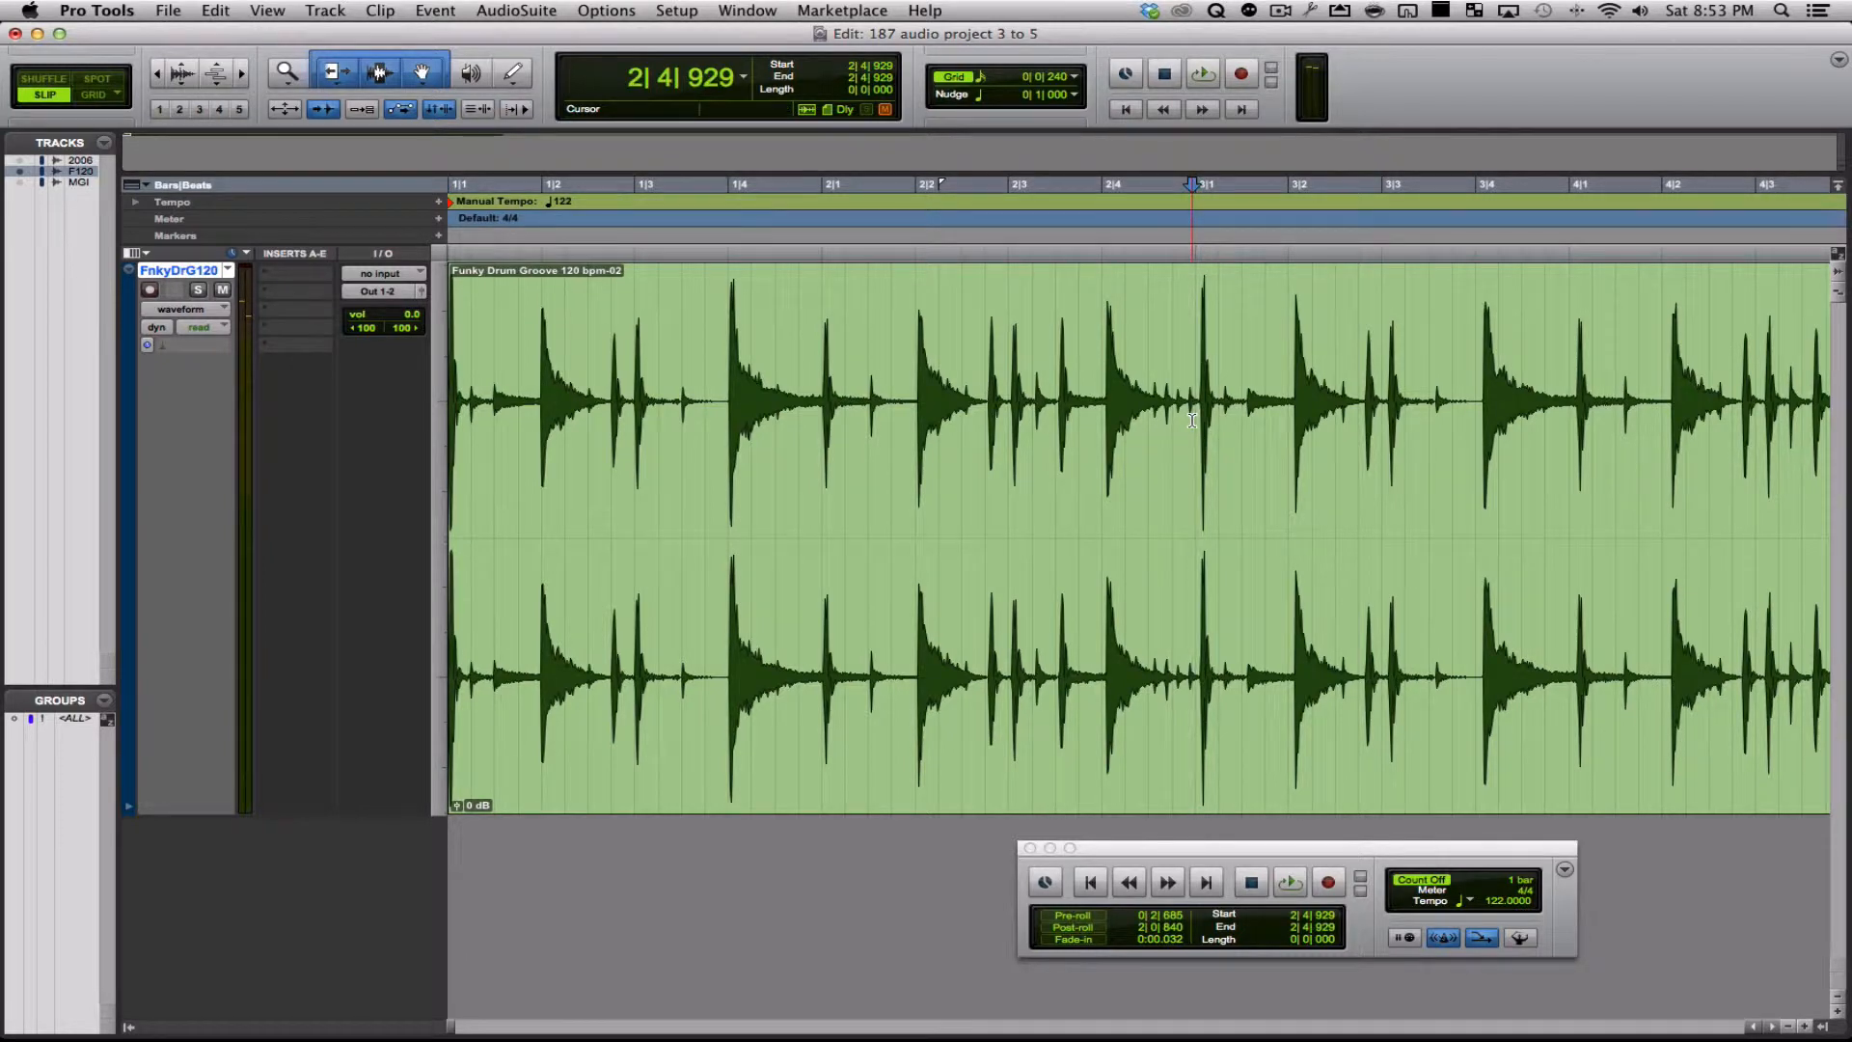
key("super+bracketright")
key("super+bracketright")
left_click(966, 407)
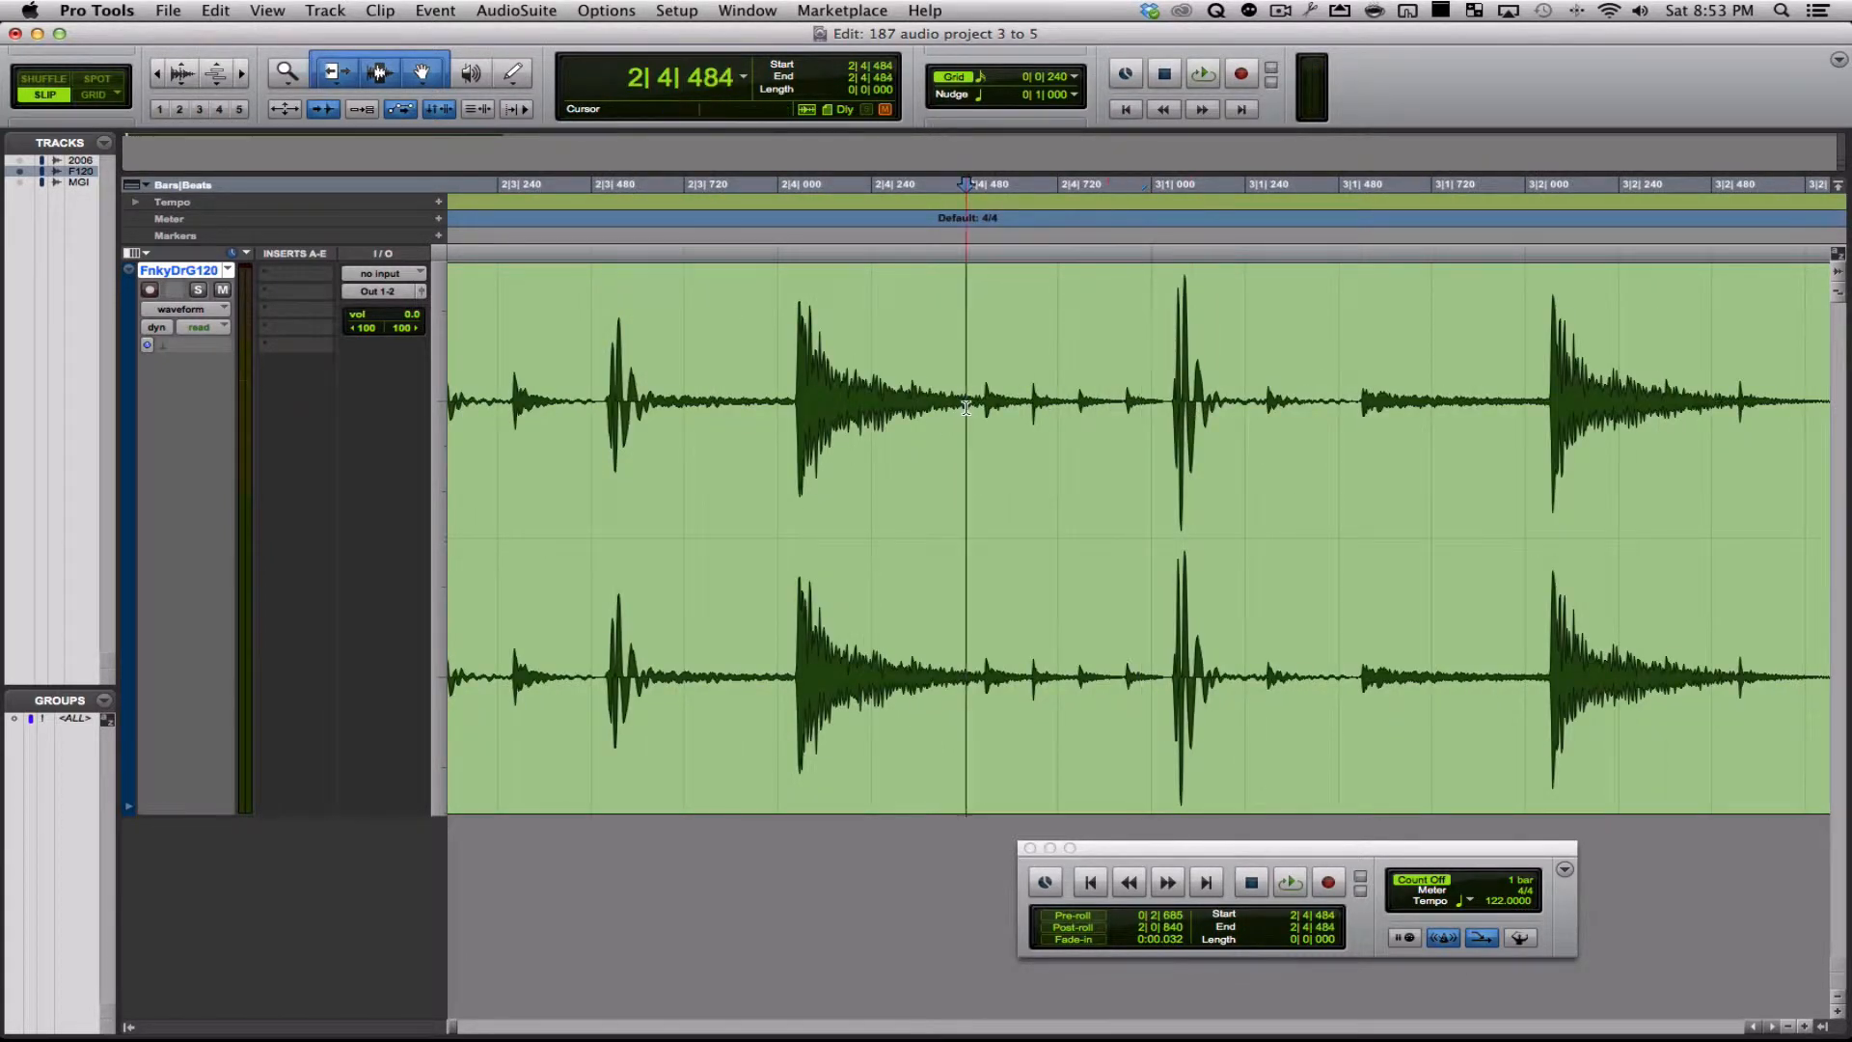
key("space")
key("space")
left_click(783, 415)
key("space")
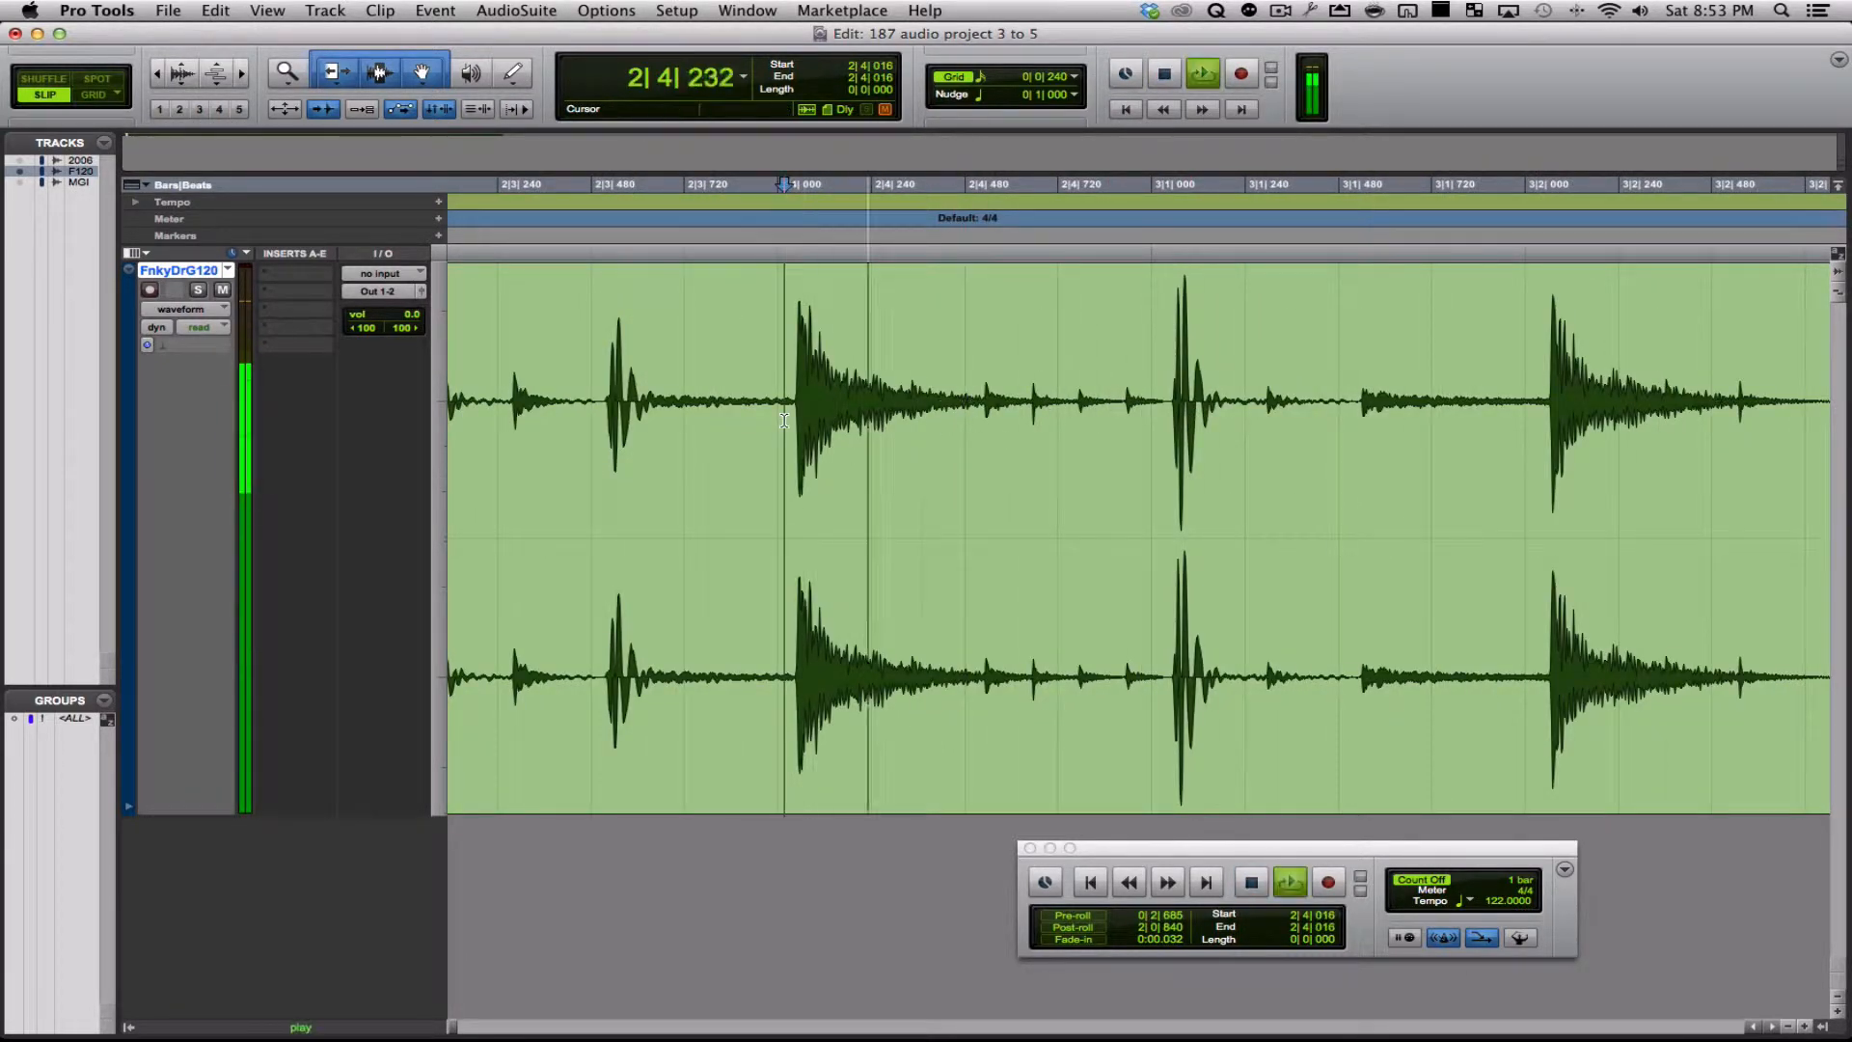
key("space")
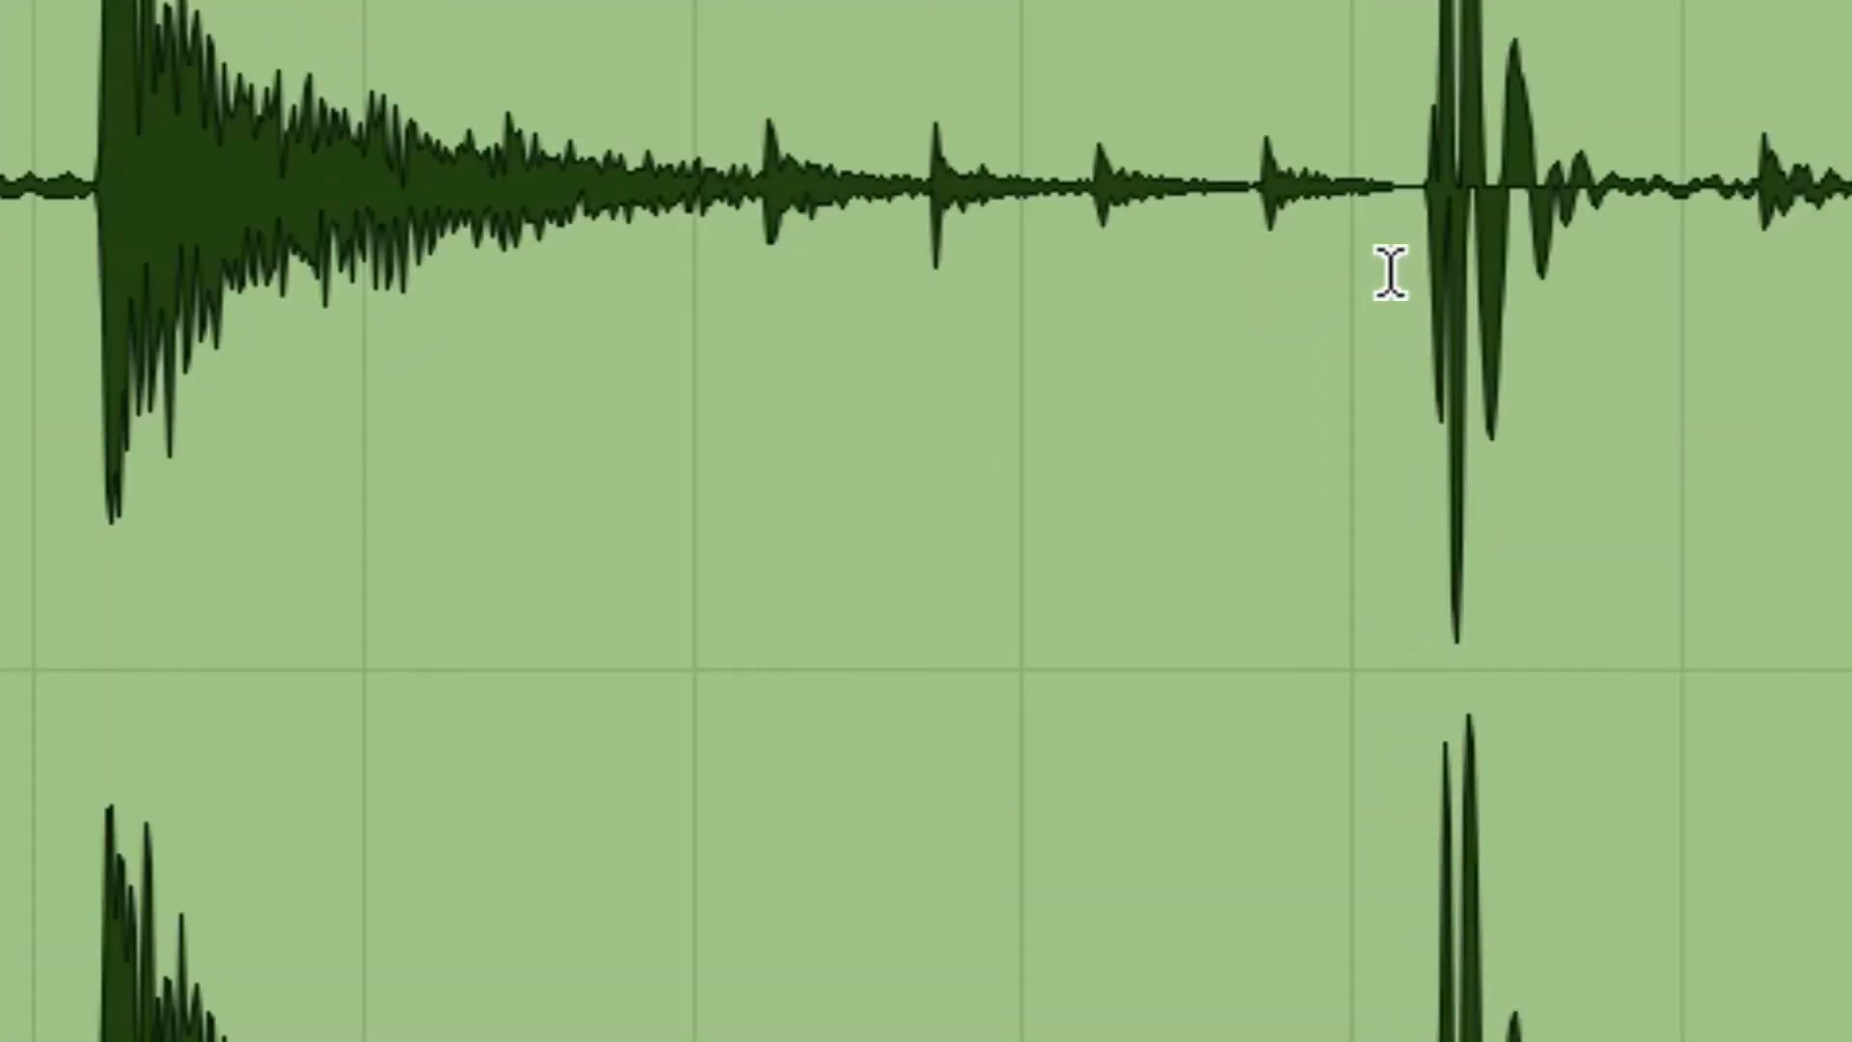
Separate the drum clip exactly at the bar 3 downbeat transient and delete everything after it
left_click(1162, 425)
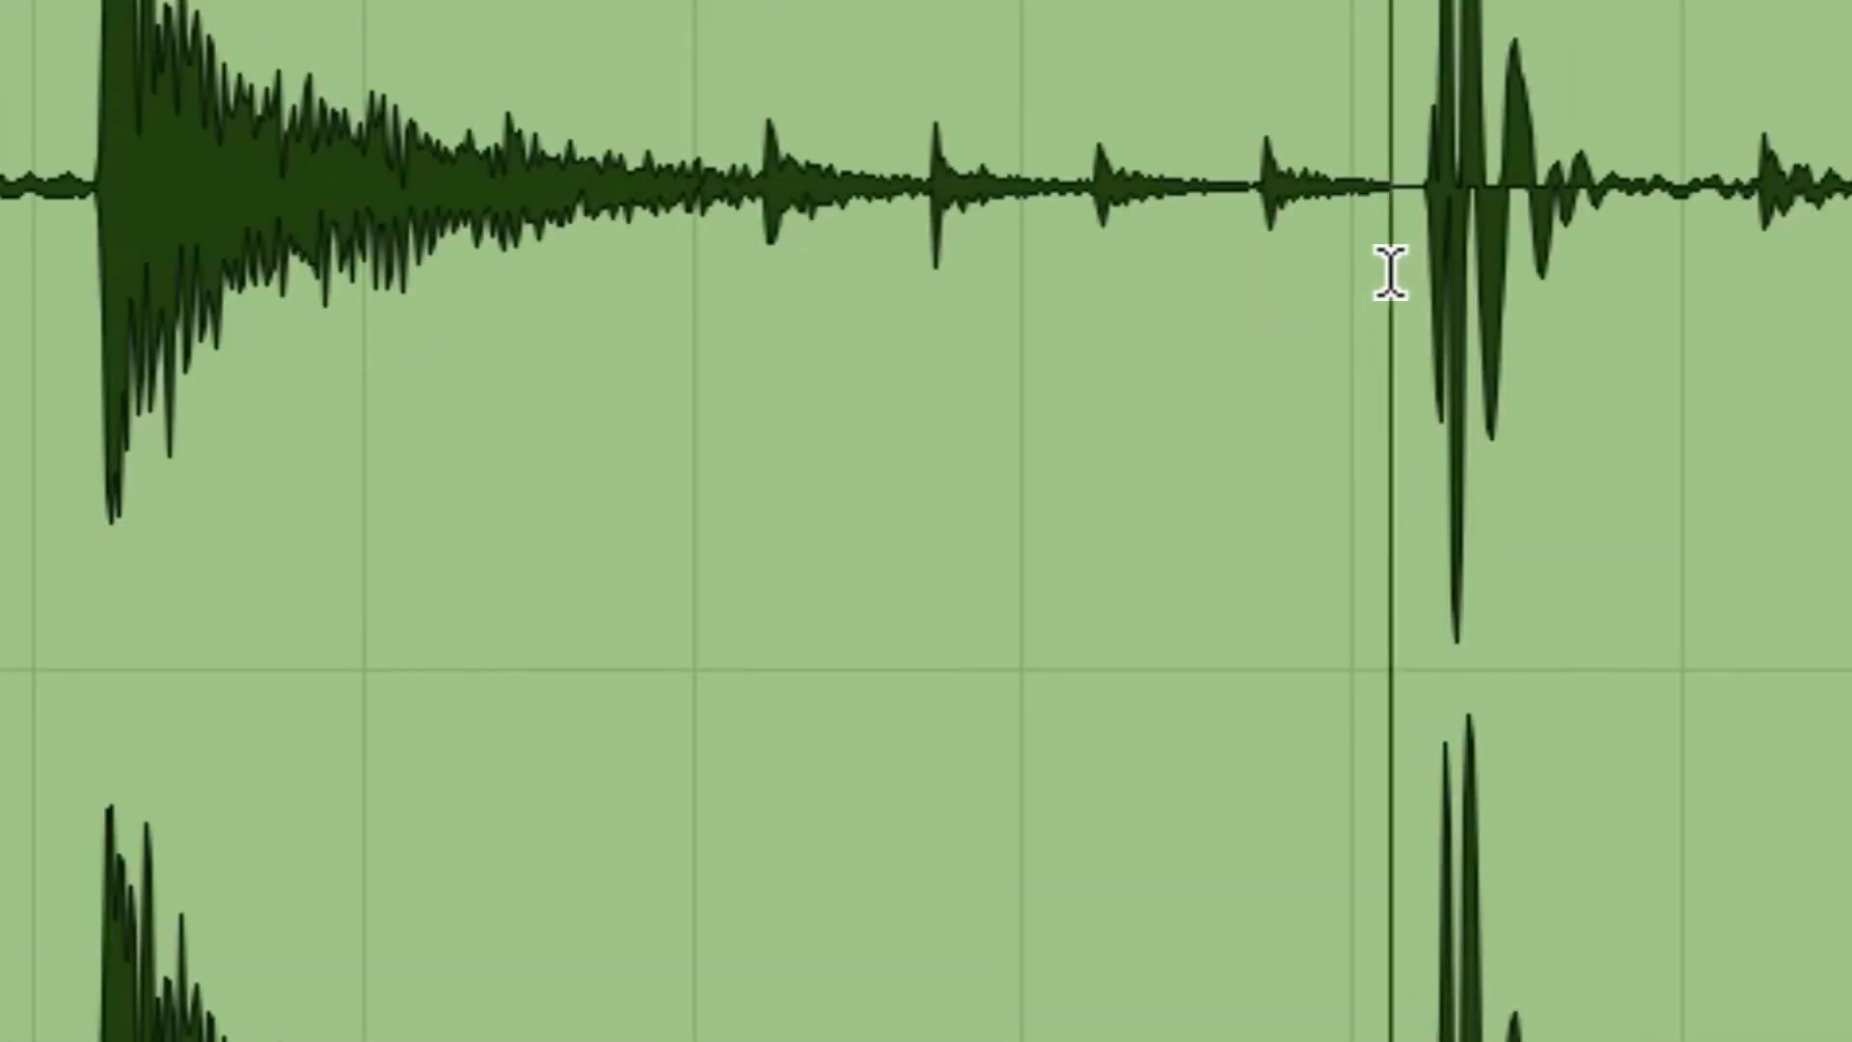
key("Tab")
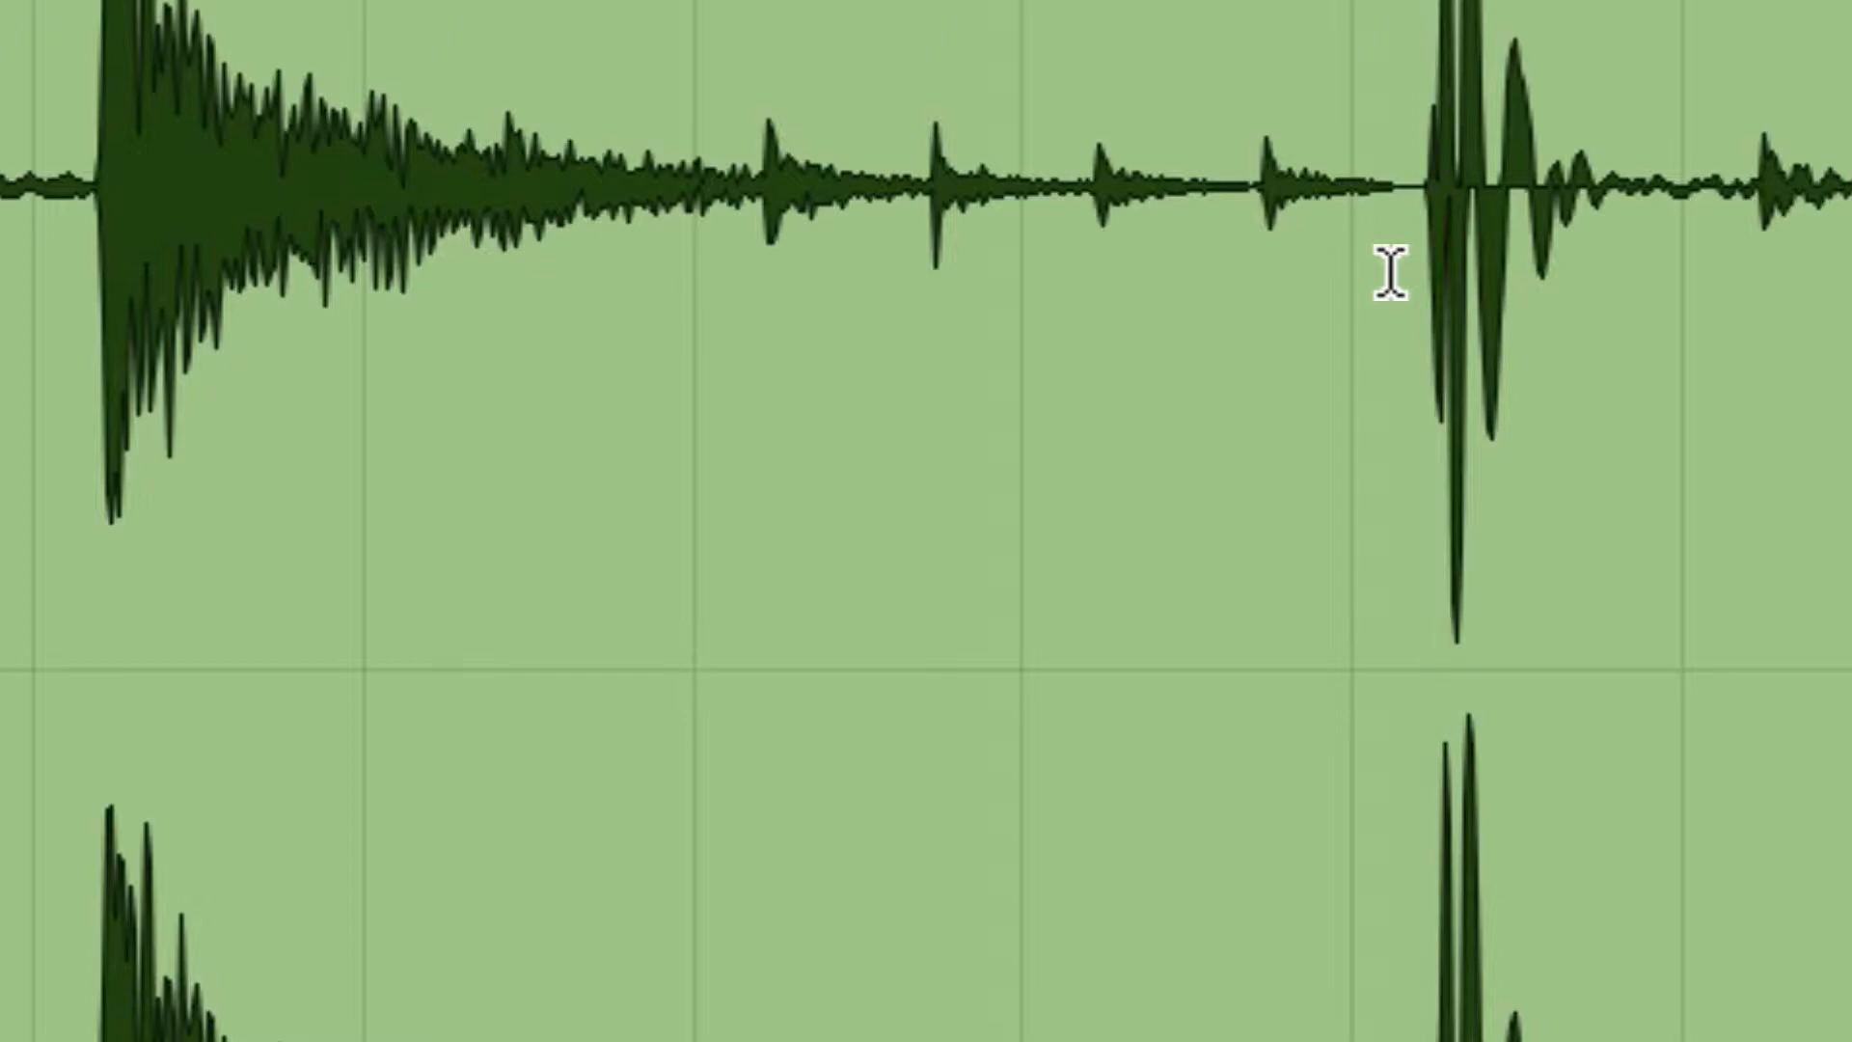
left_click(1666, 953)
key("Delete")
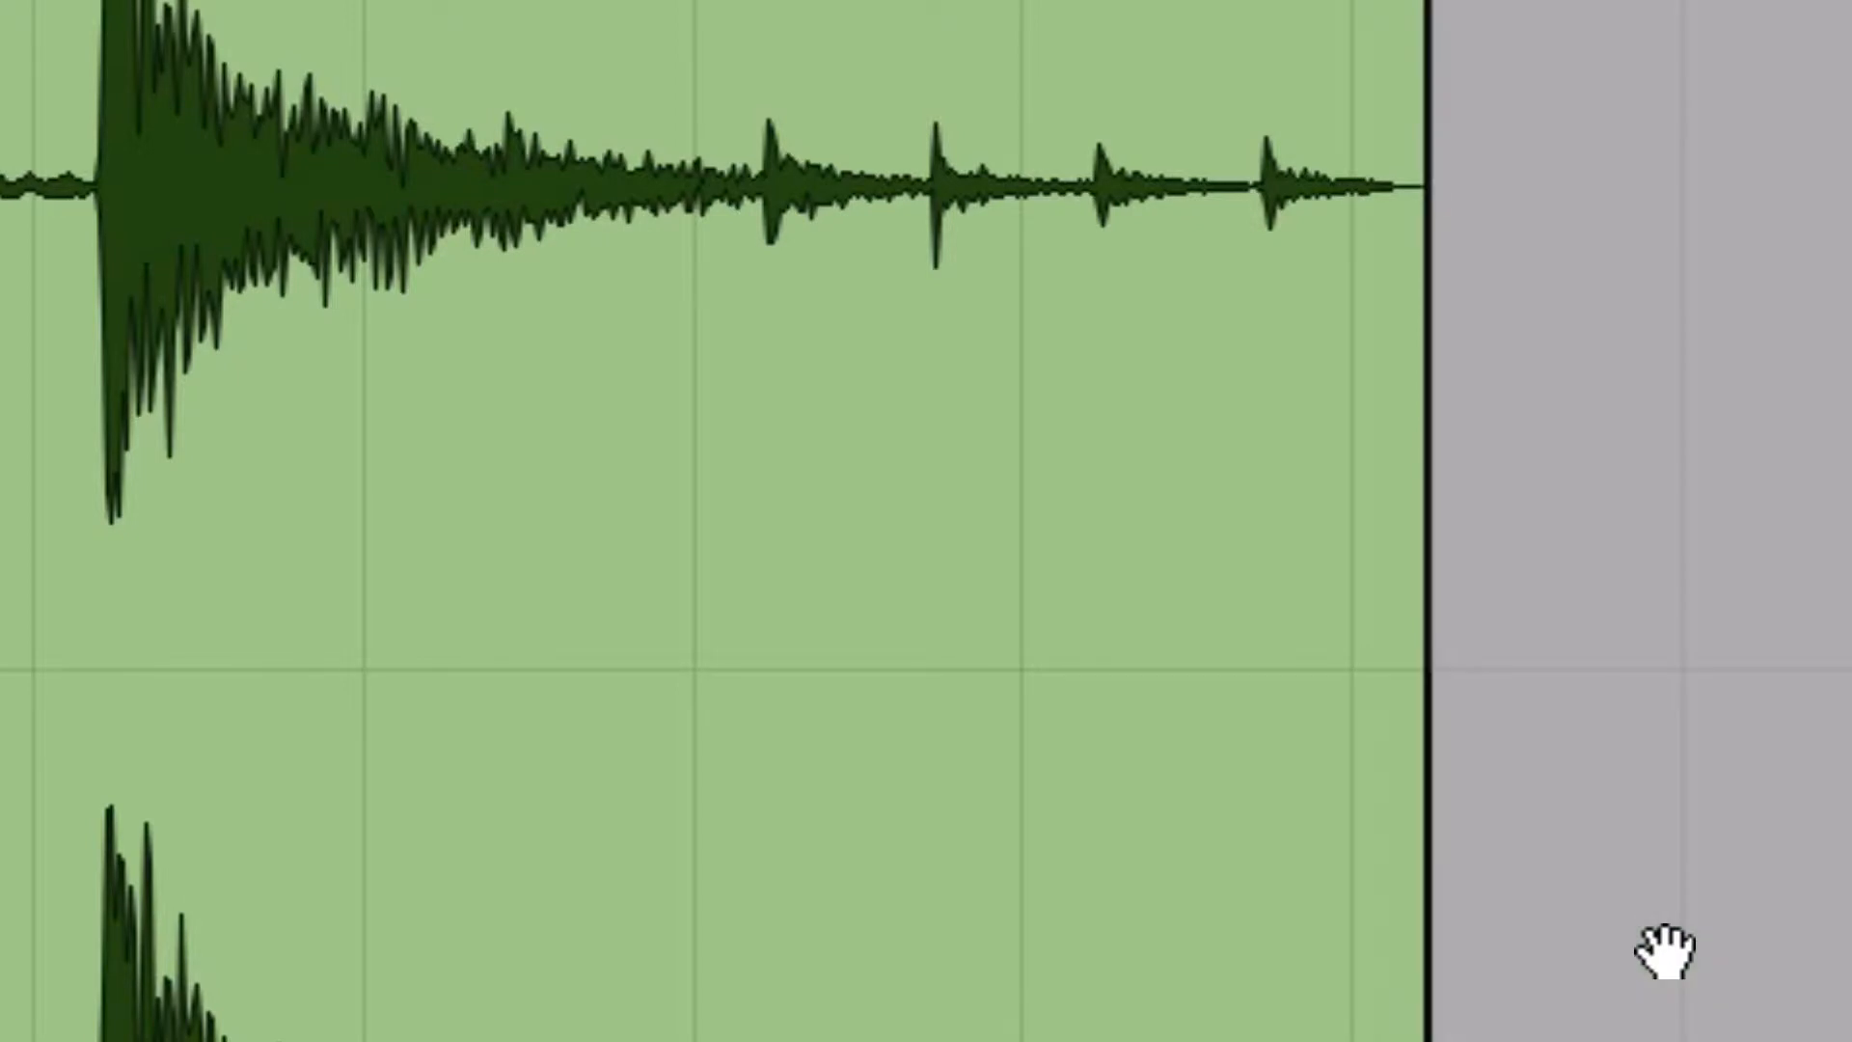
Loop the trimmed two-bar drum clip in playback and inspect how its hits line up with the grid through to its end
left_click(1170, 913)
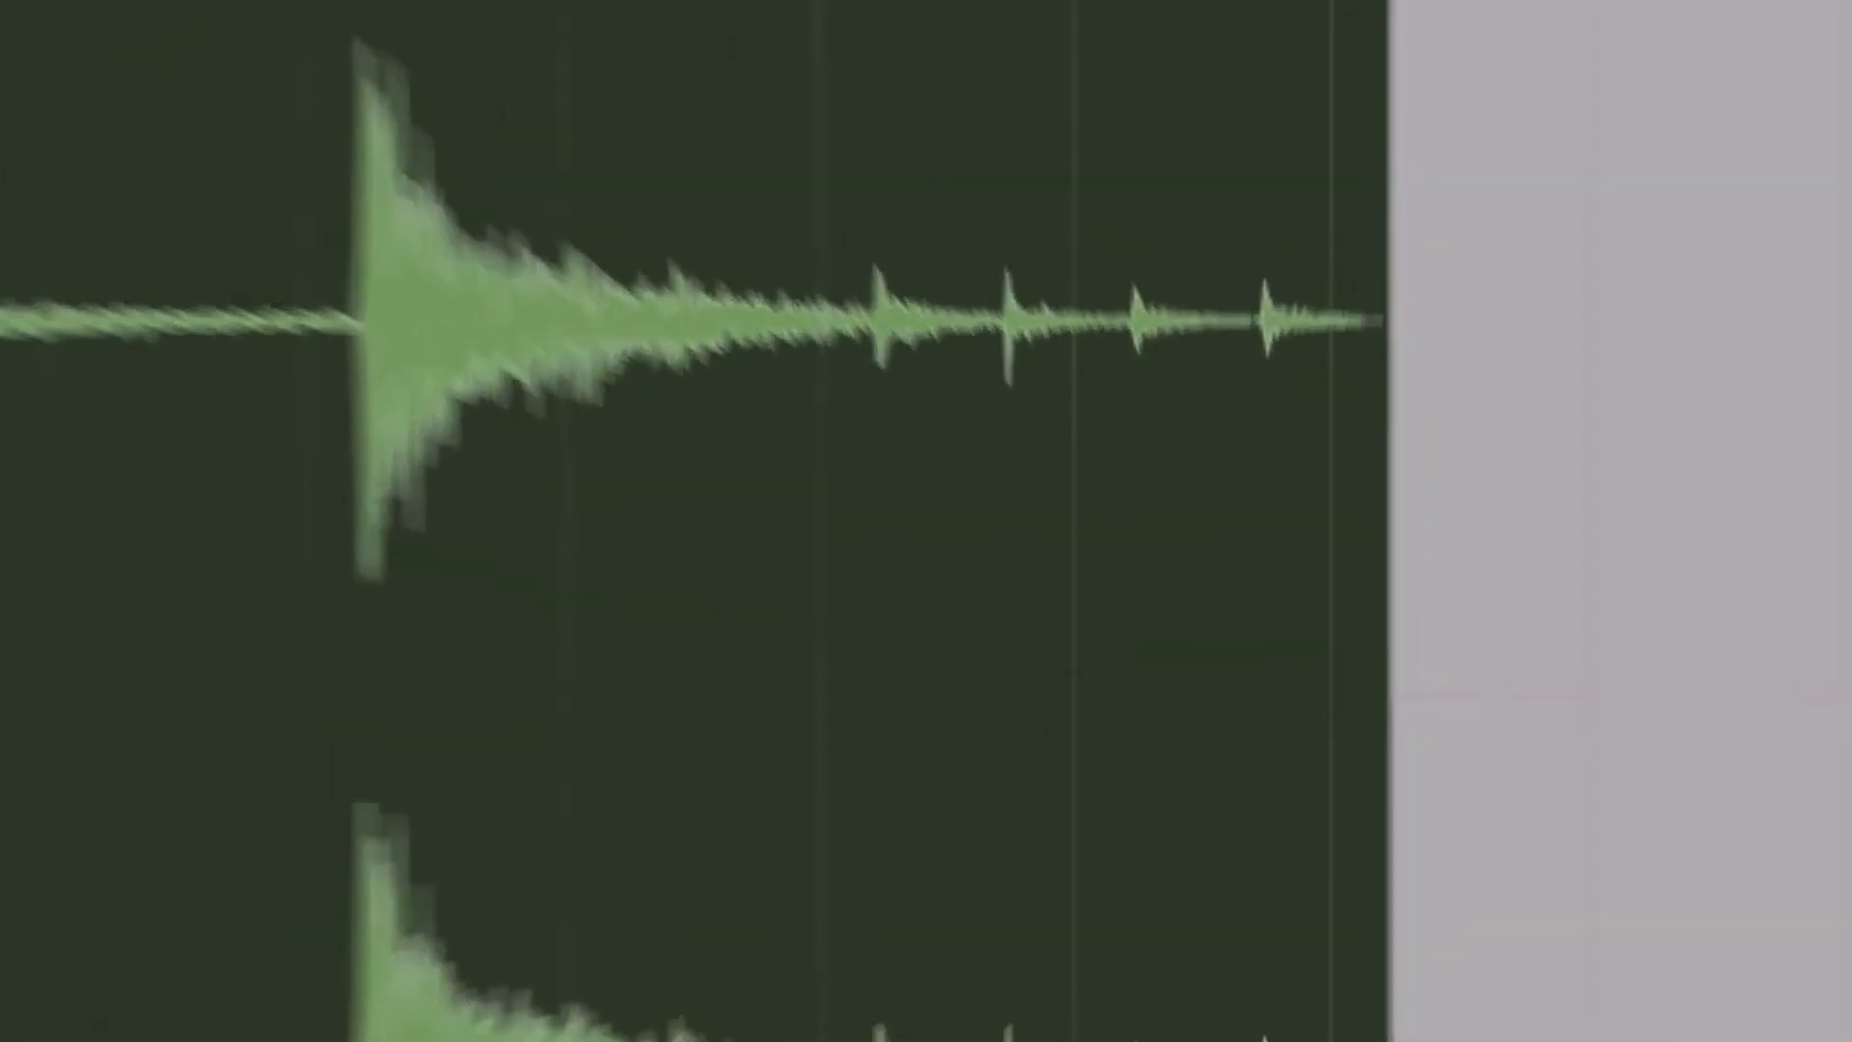
left_click(1377, 29)
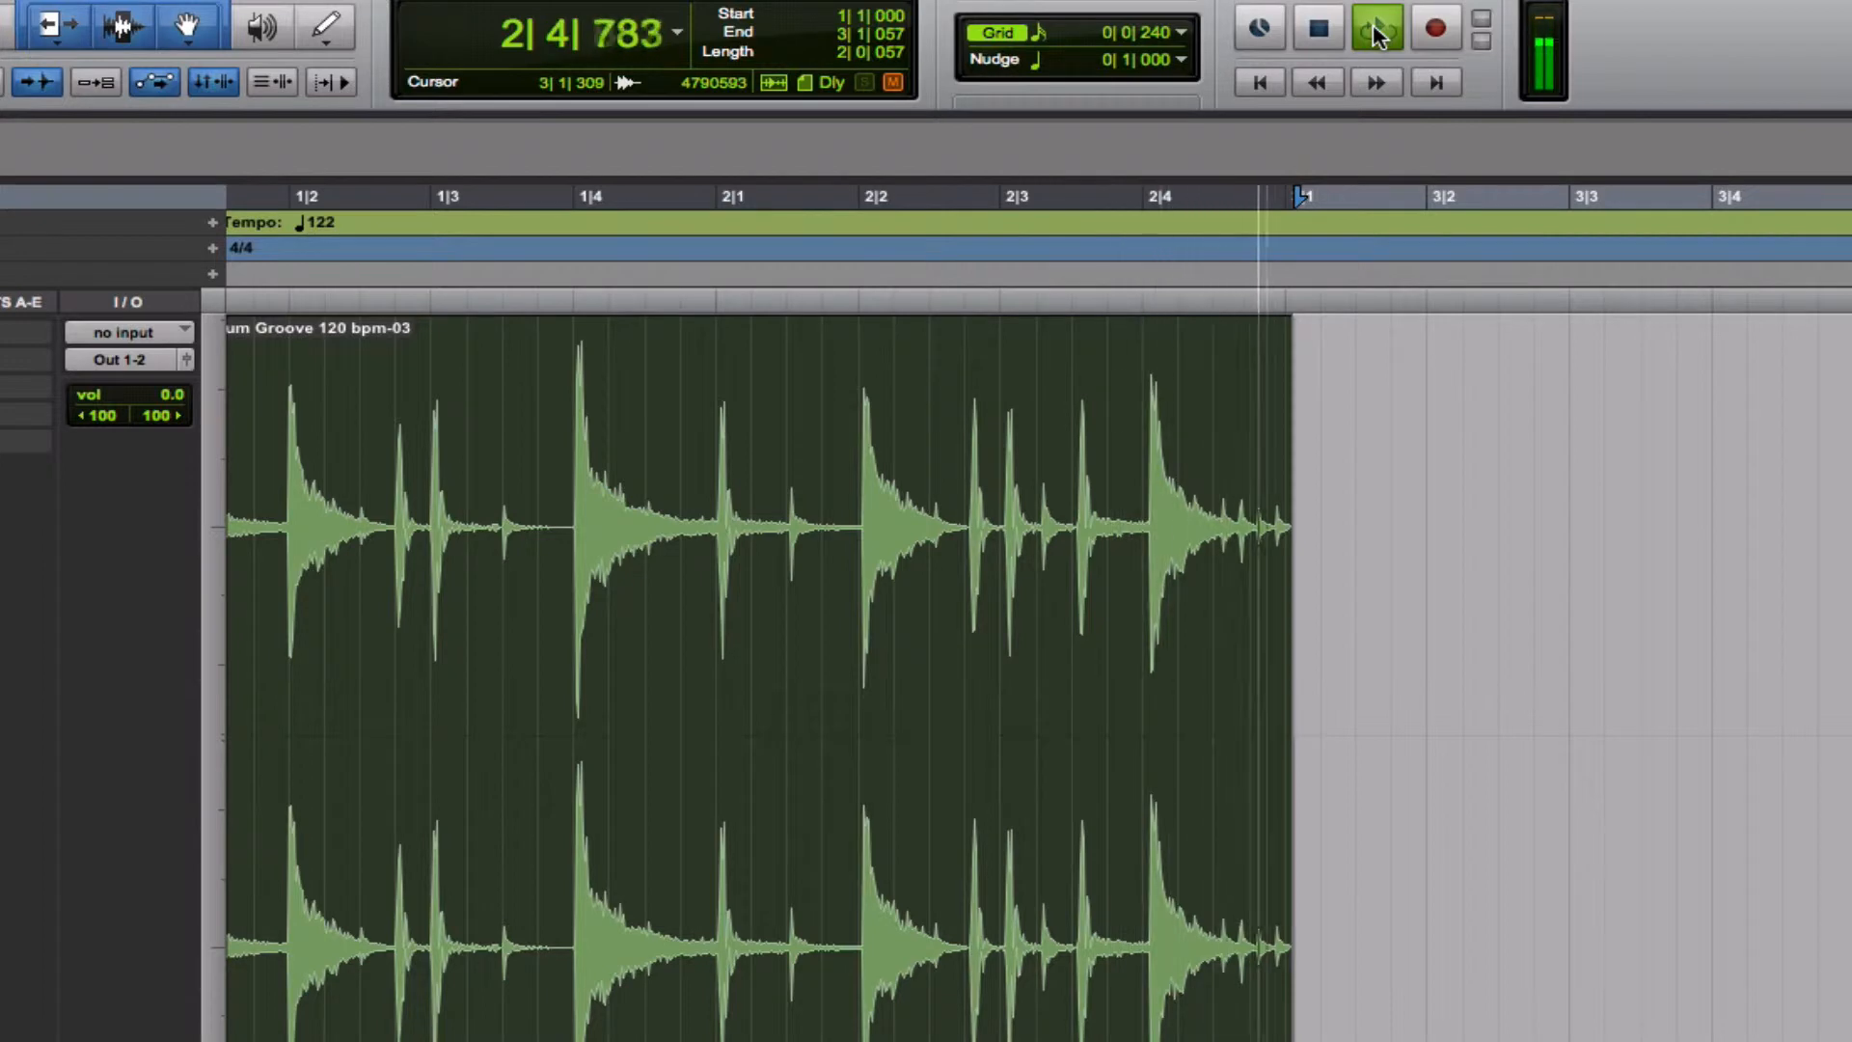
left_click(1378, 36)
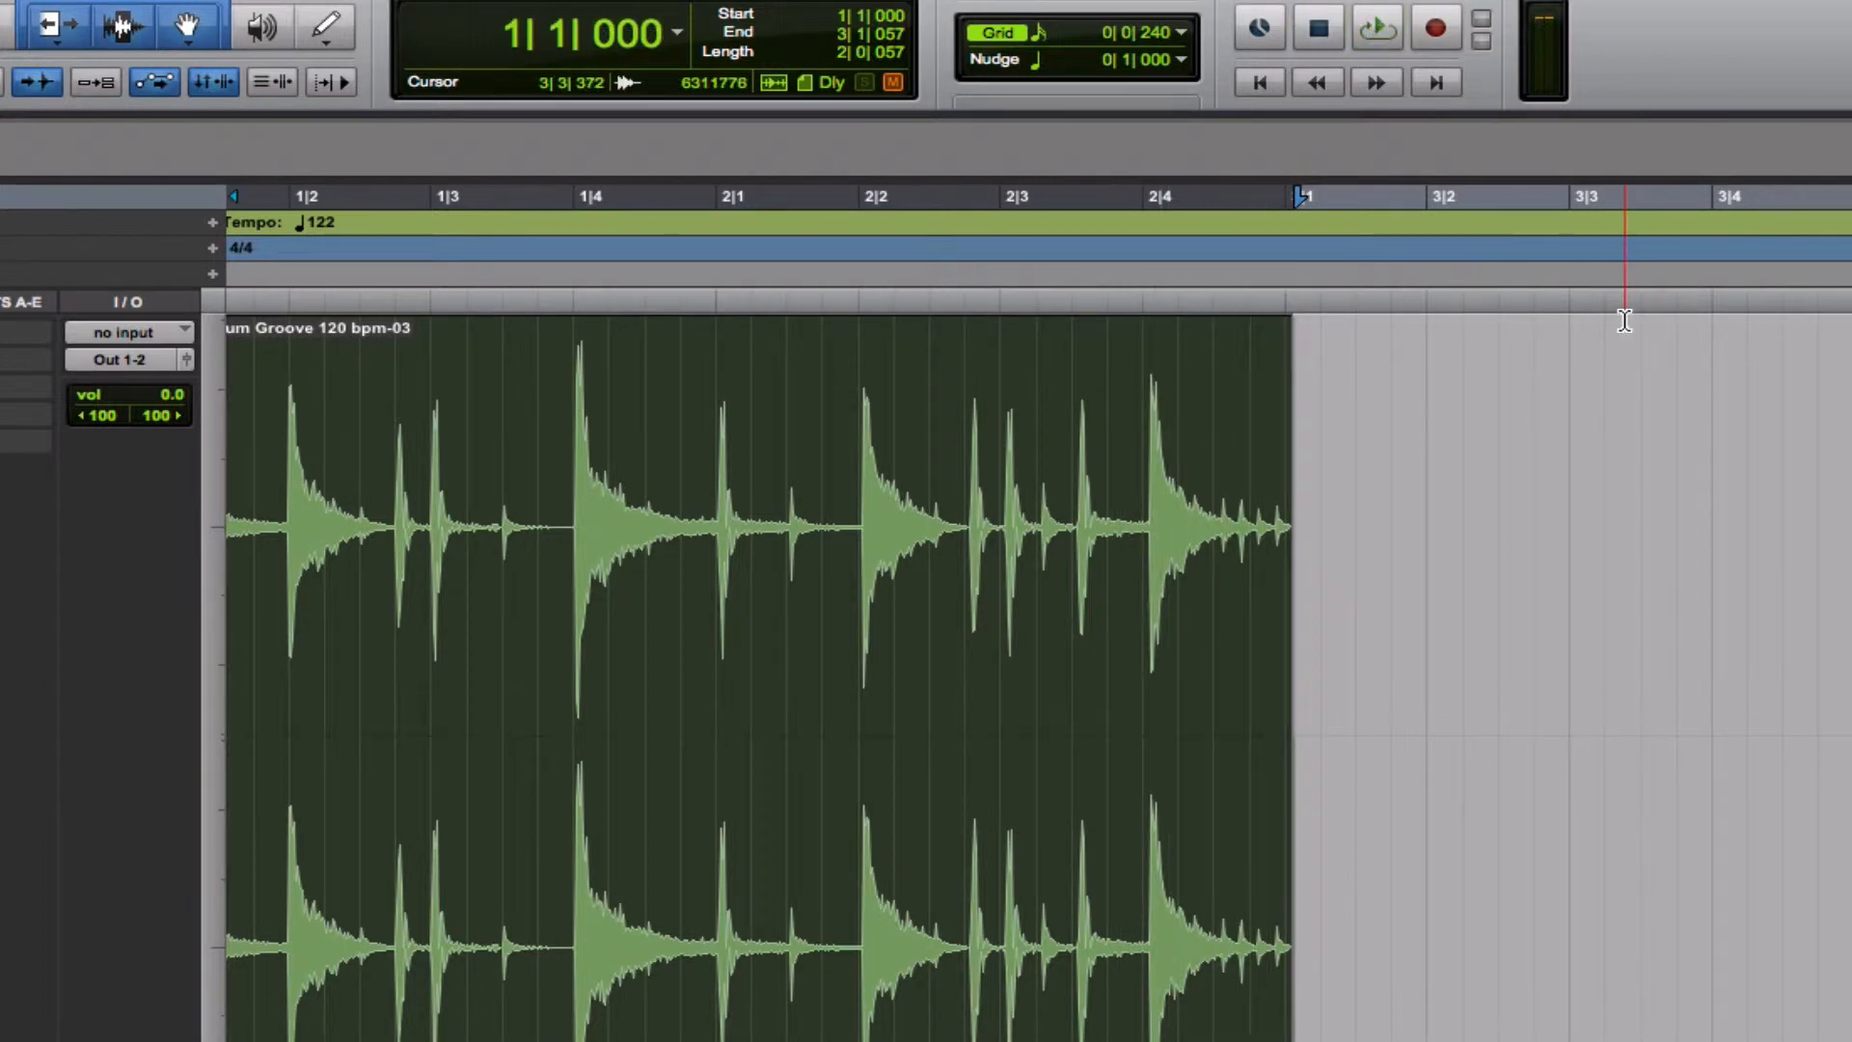
scroll(836, 899, "up", 5)
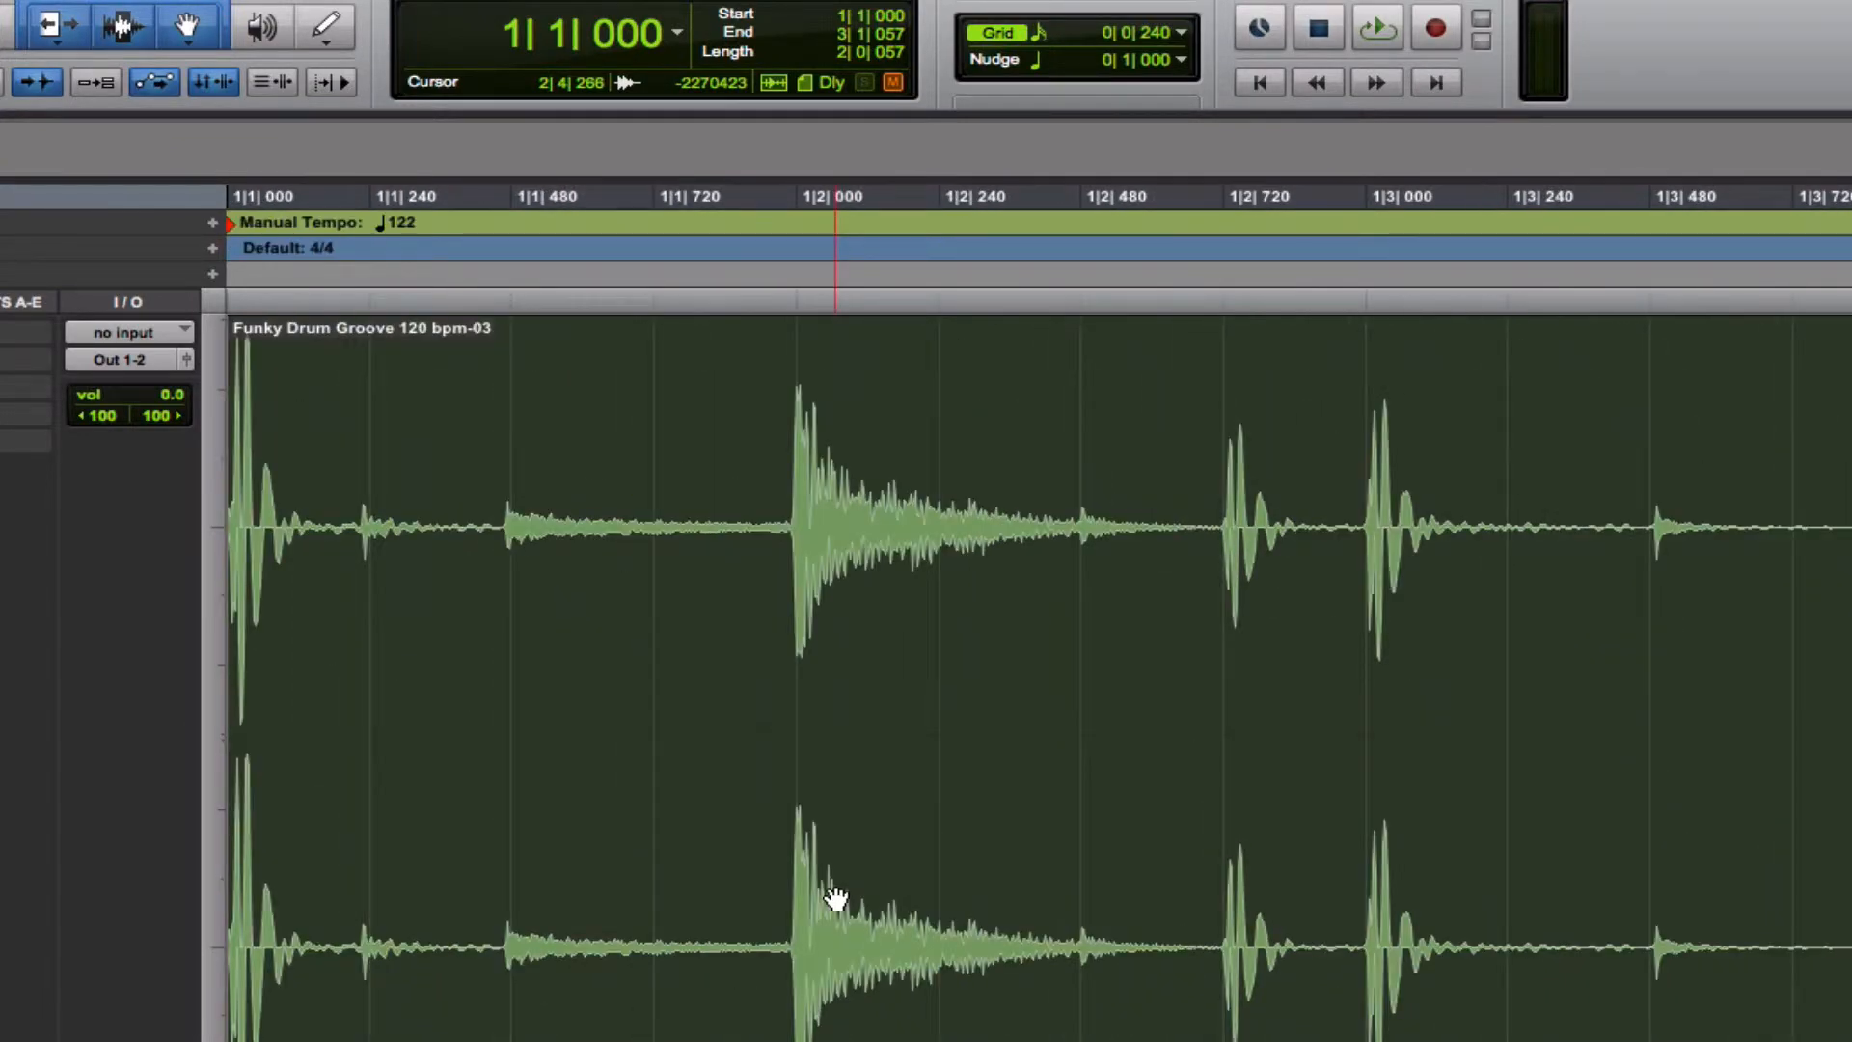
scroll(835, 899, "right", 6)
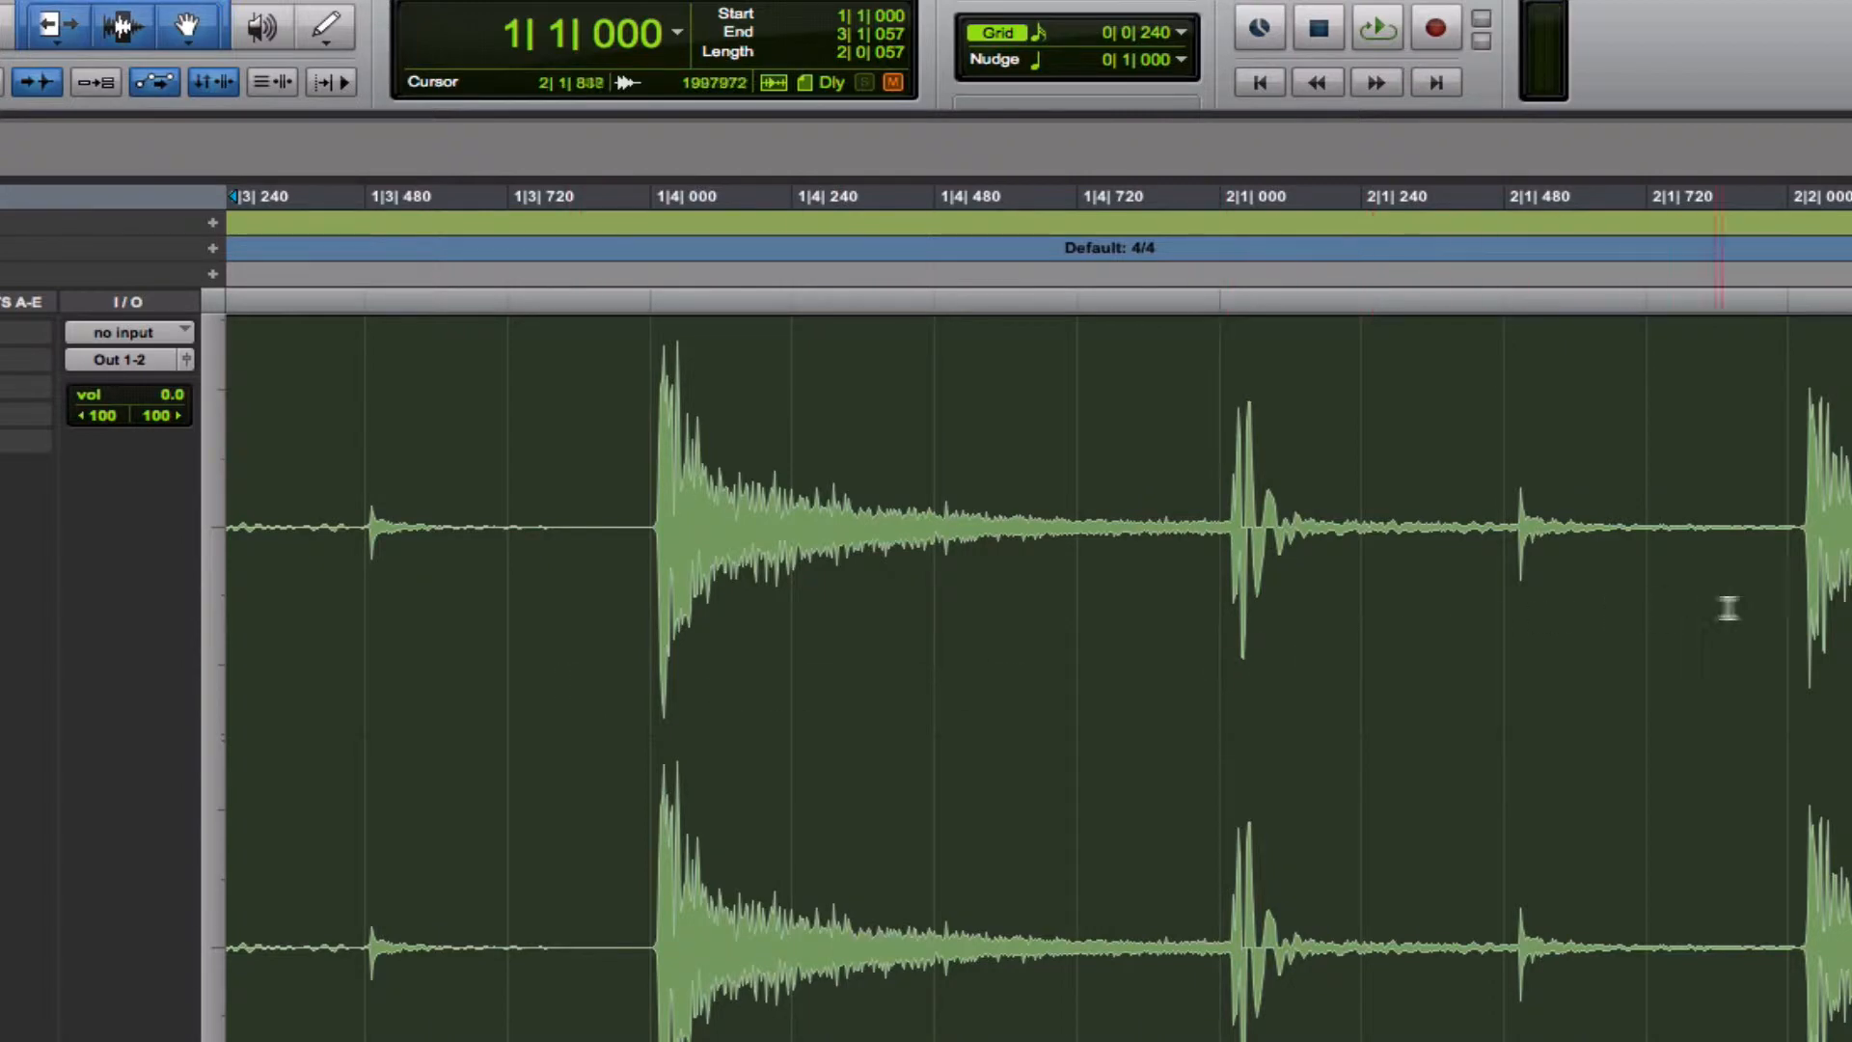
scroll(1742, 613, "right", 3)
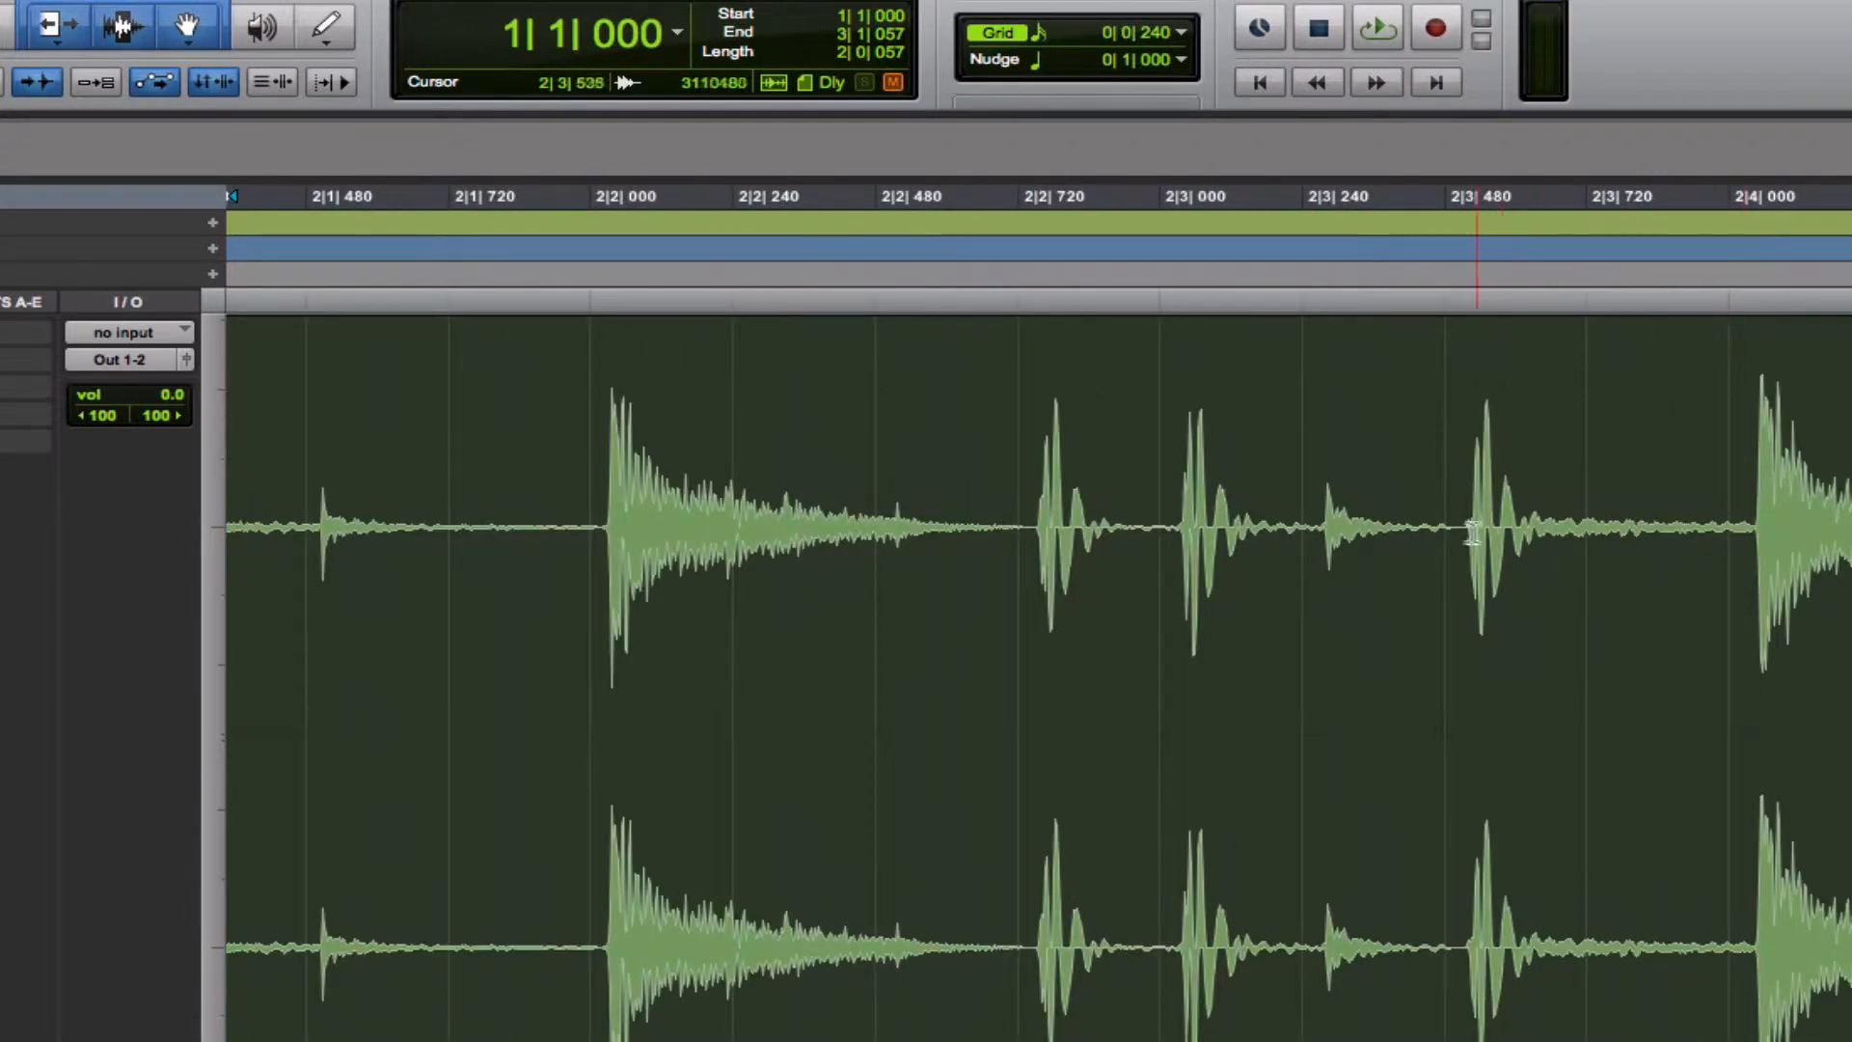
scroll(1765, 546, "right", 3)
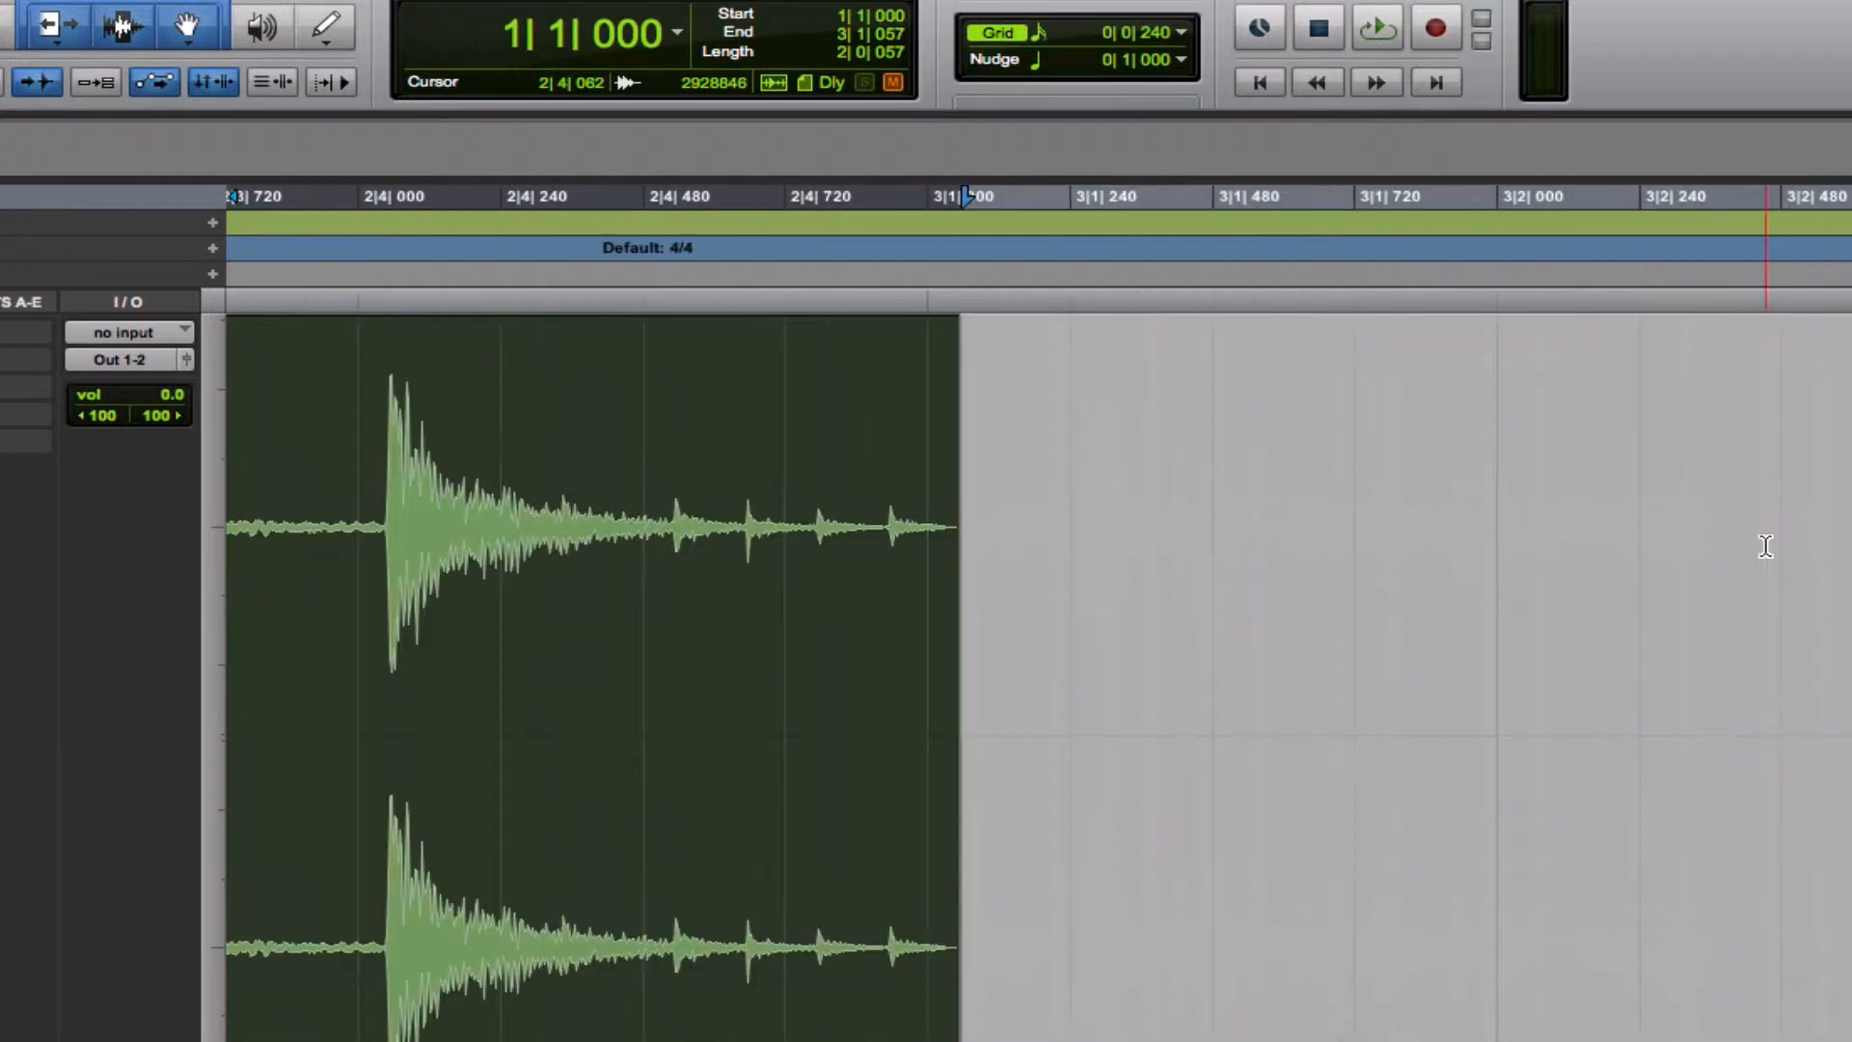
Enable Elastic Audio on the FnkyDrG120 track using the Rhythmic algorithm
scroll(1765, 546, "left", 2)
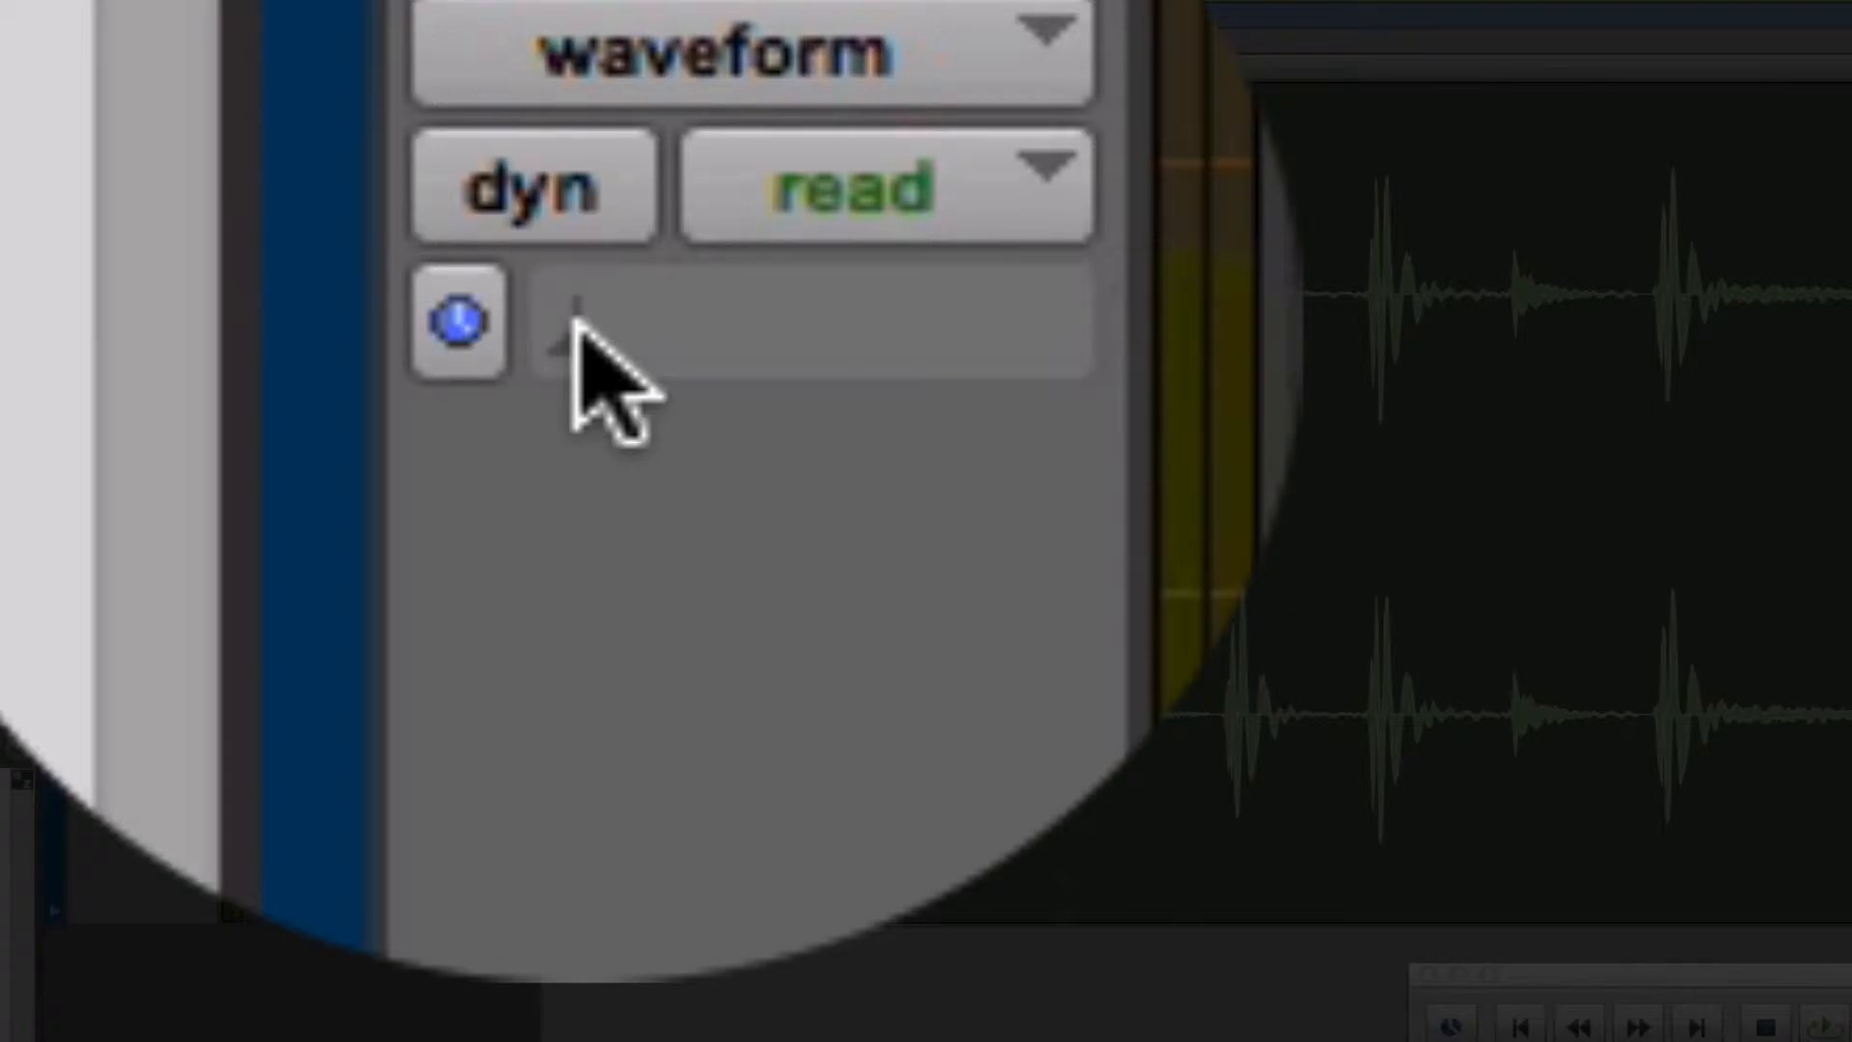
left_click(576, 324)
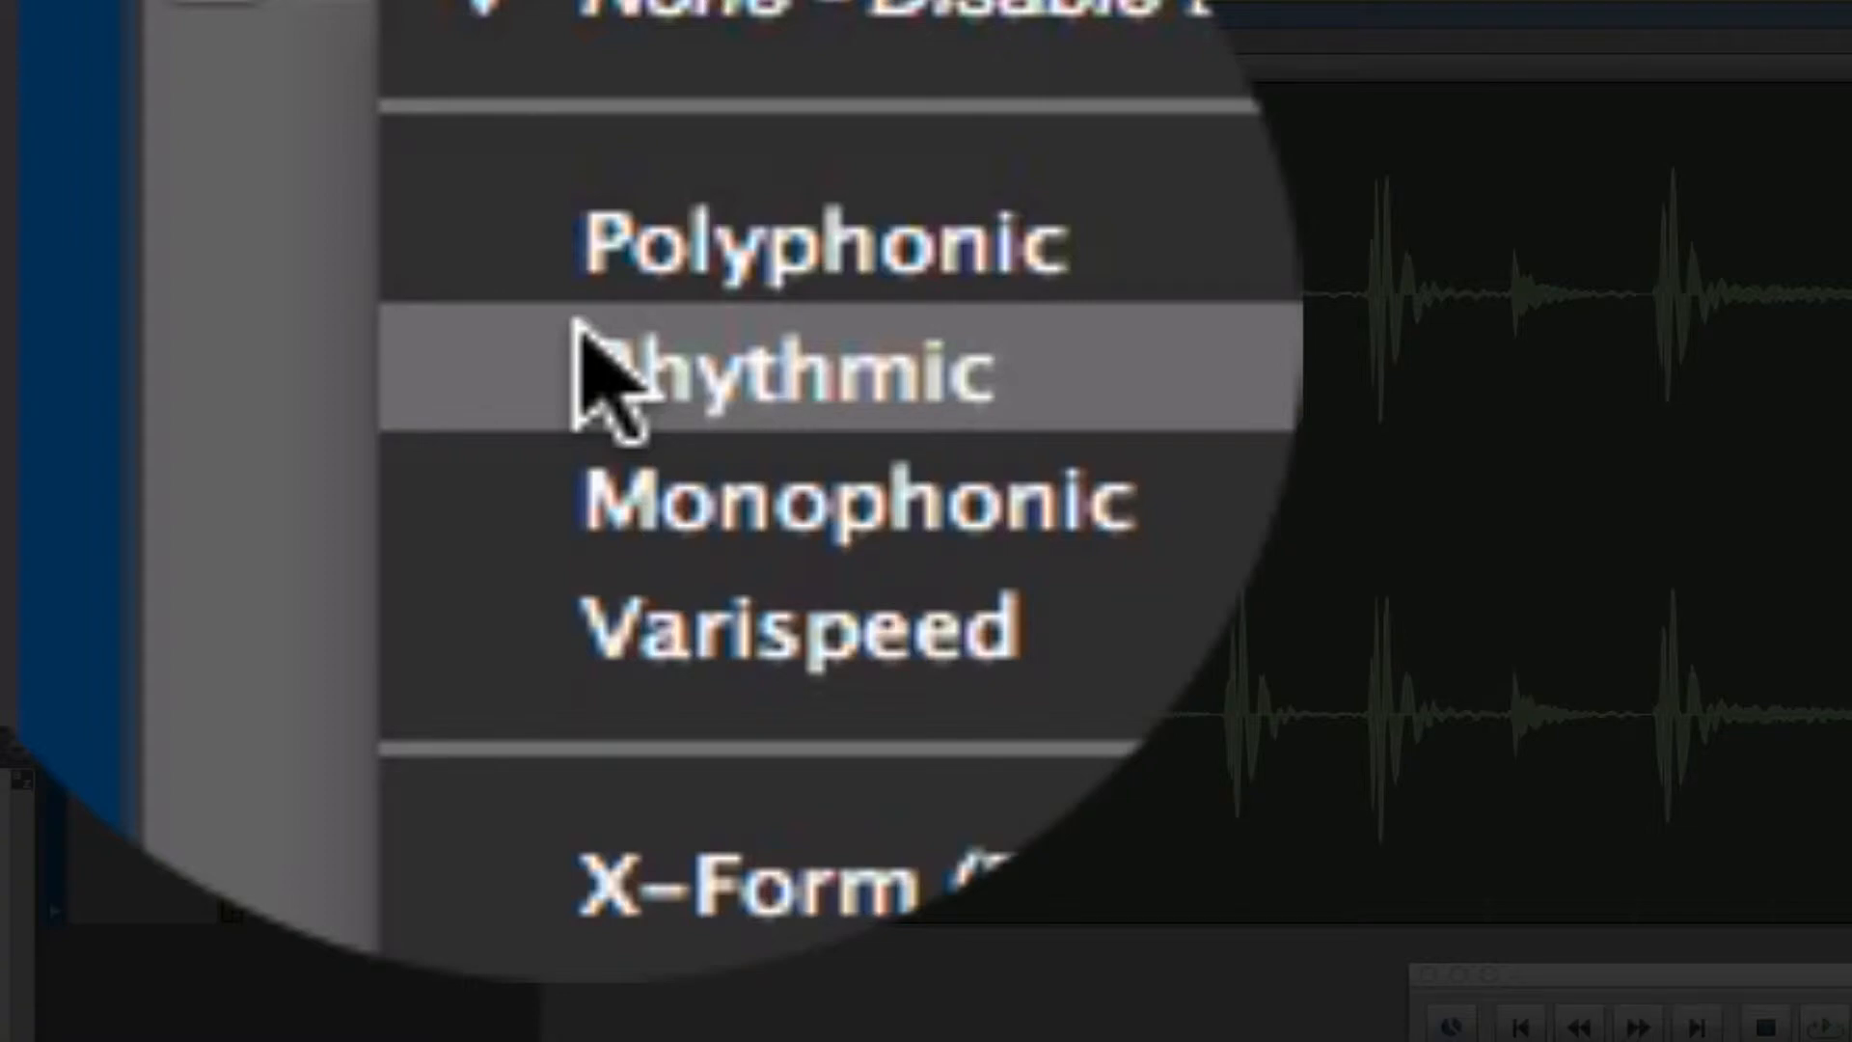
left_click(578, 328)
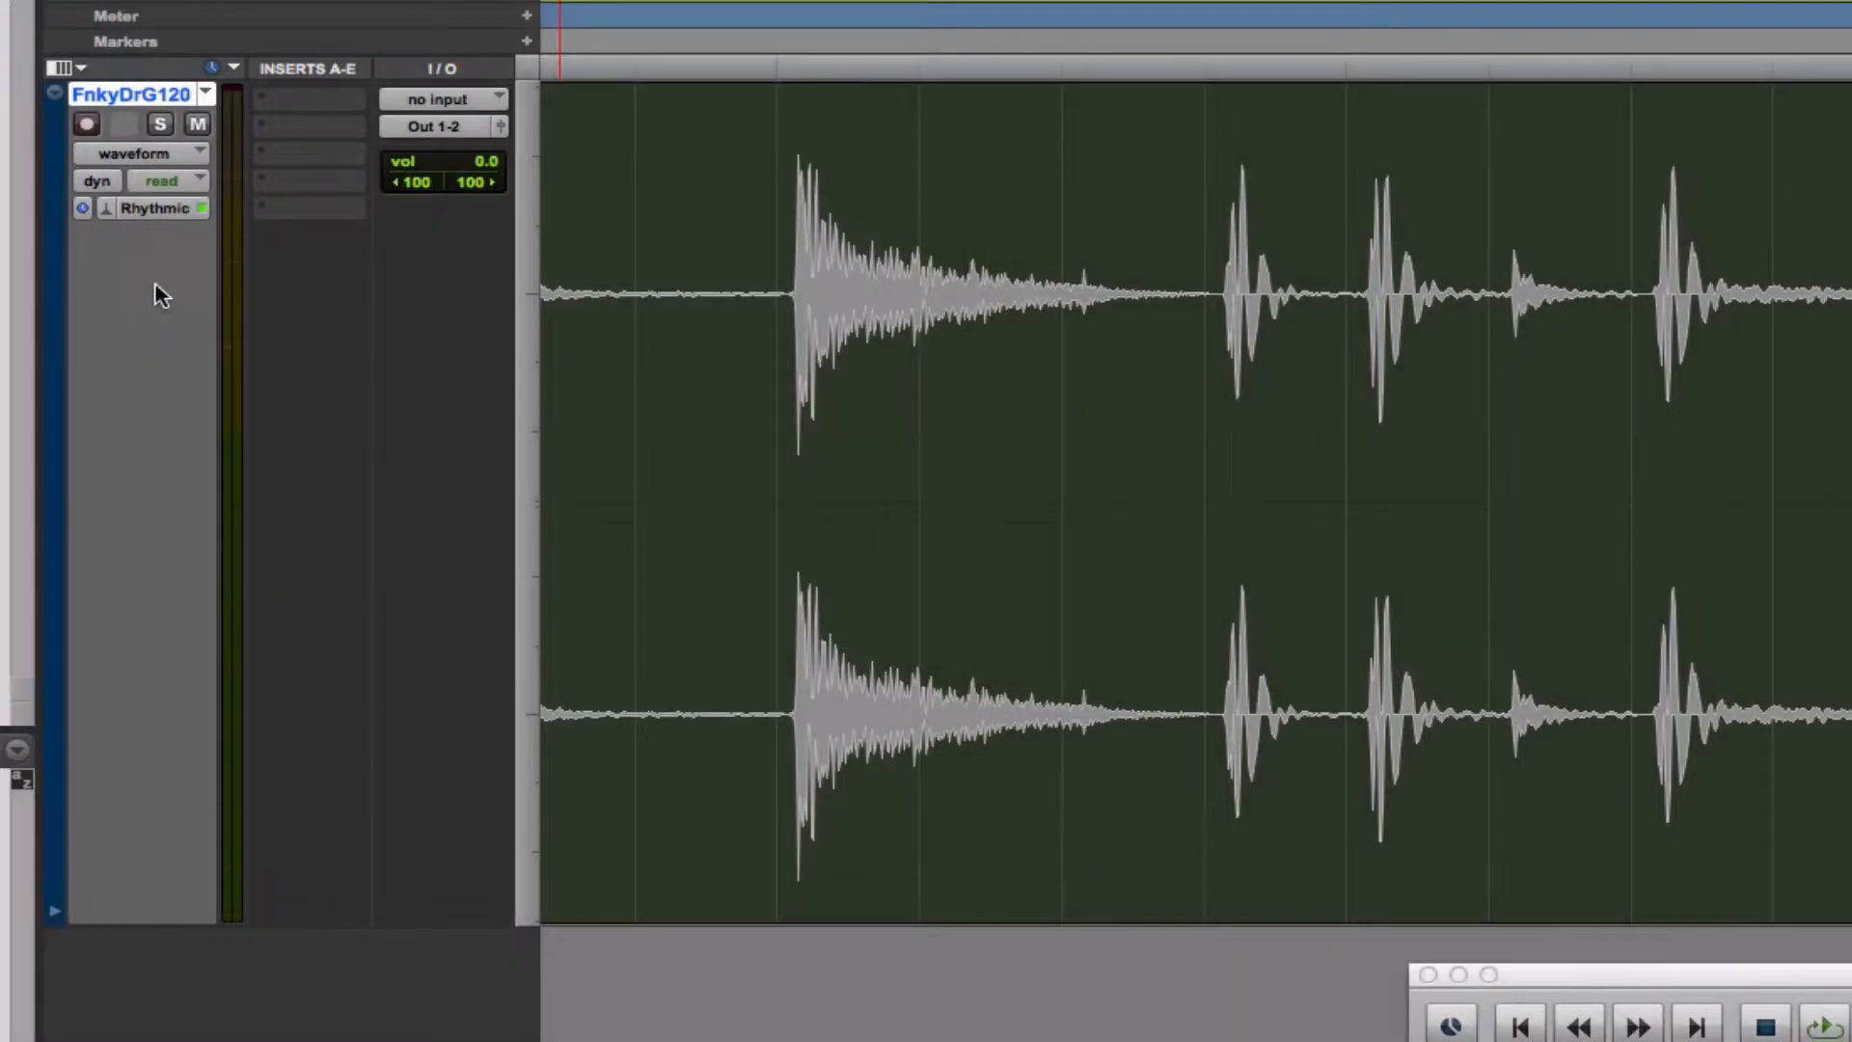
Switch the Trim tool to TCE mode for stretching the drum clip
left_click(1398, 607)
left_click(1234, 488)
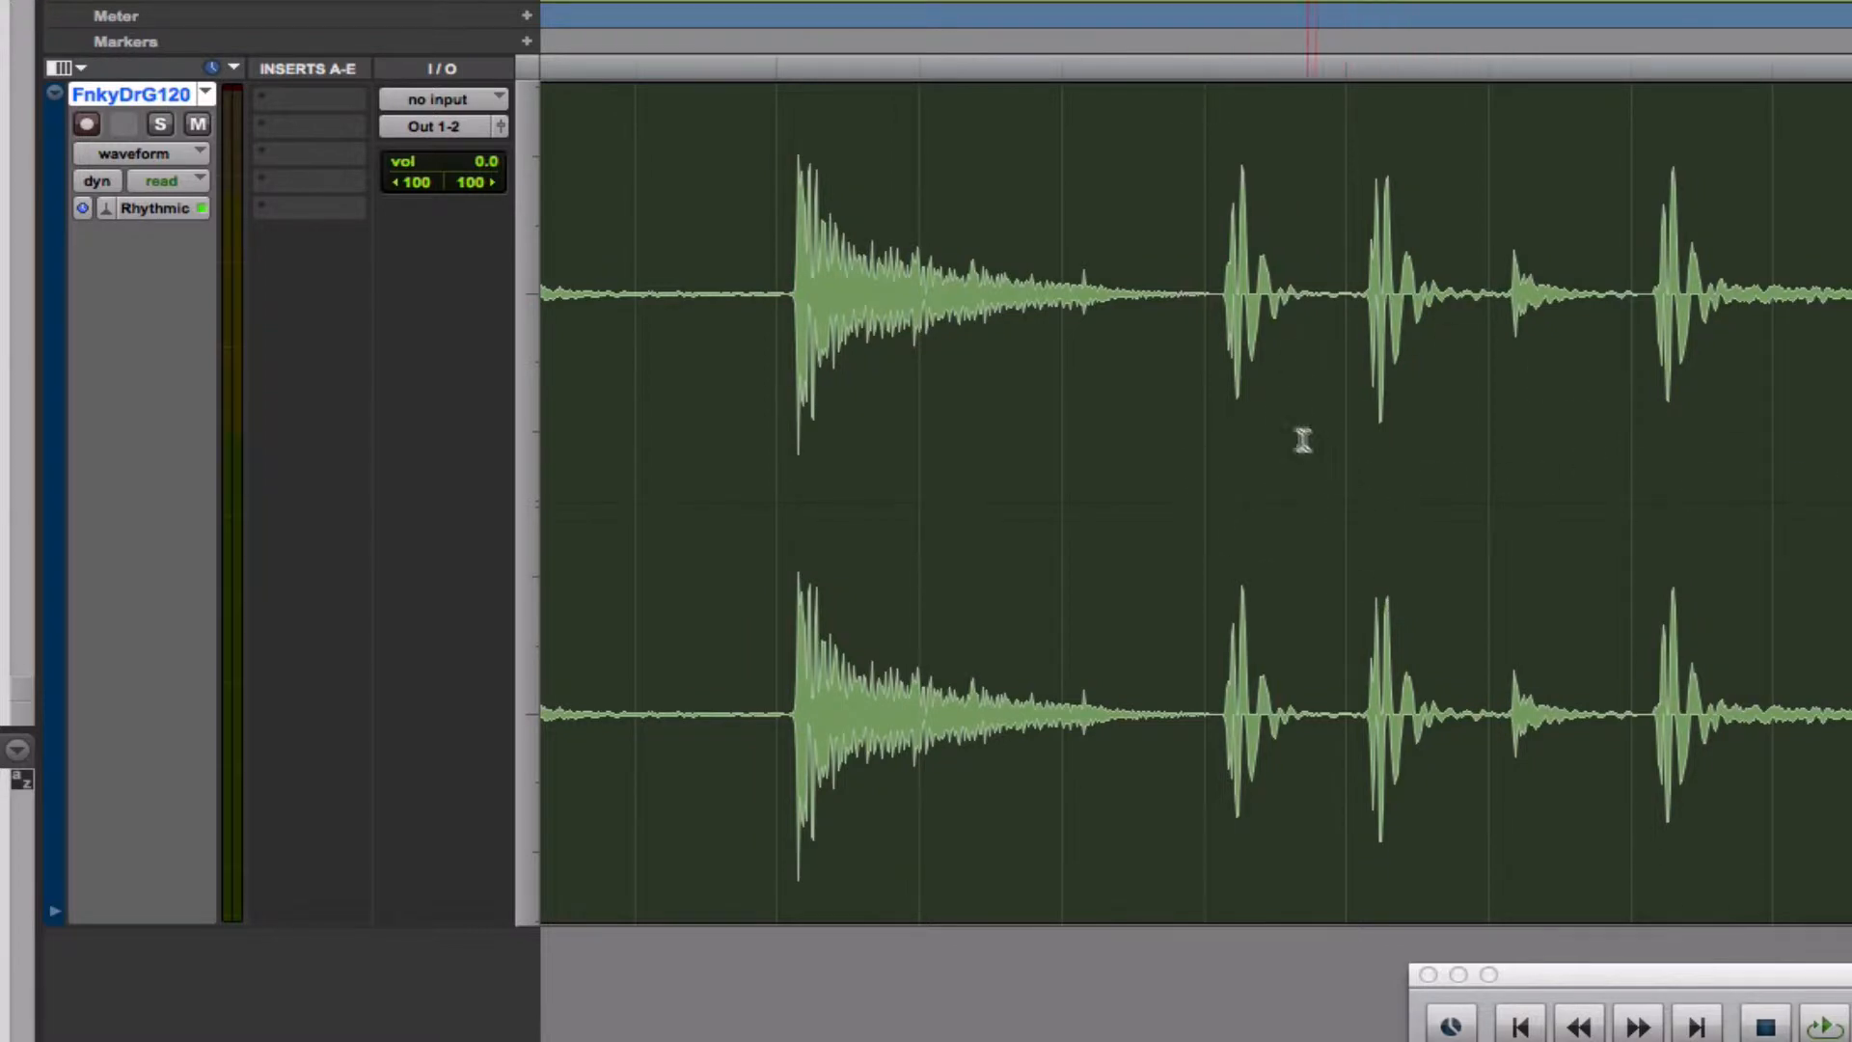
left_click(1191, 394)
left_click_drag(1191, 395, 1694, 318)
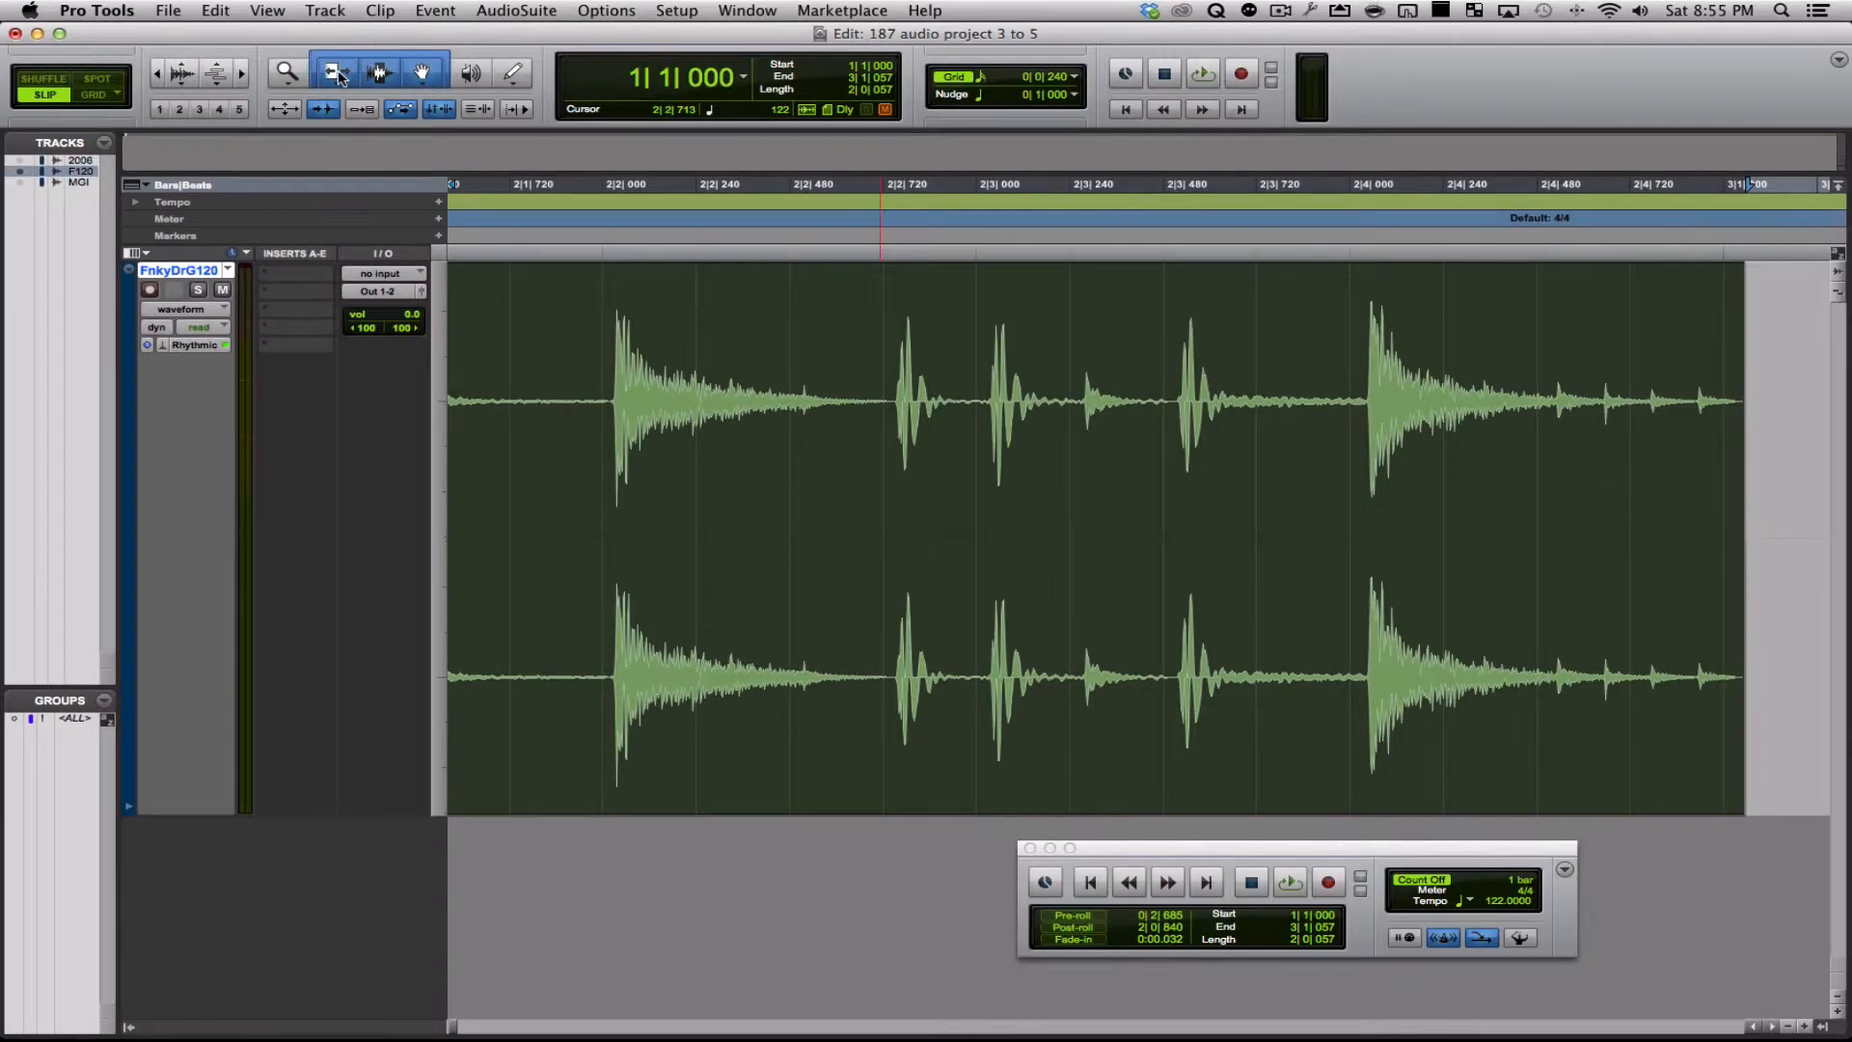
left_click(338, 77)
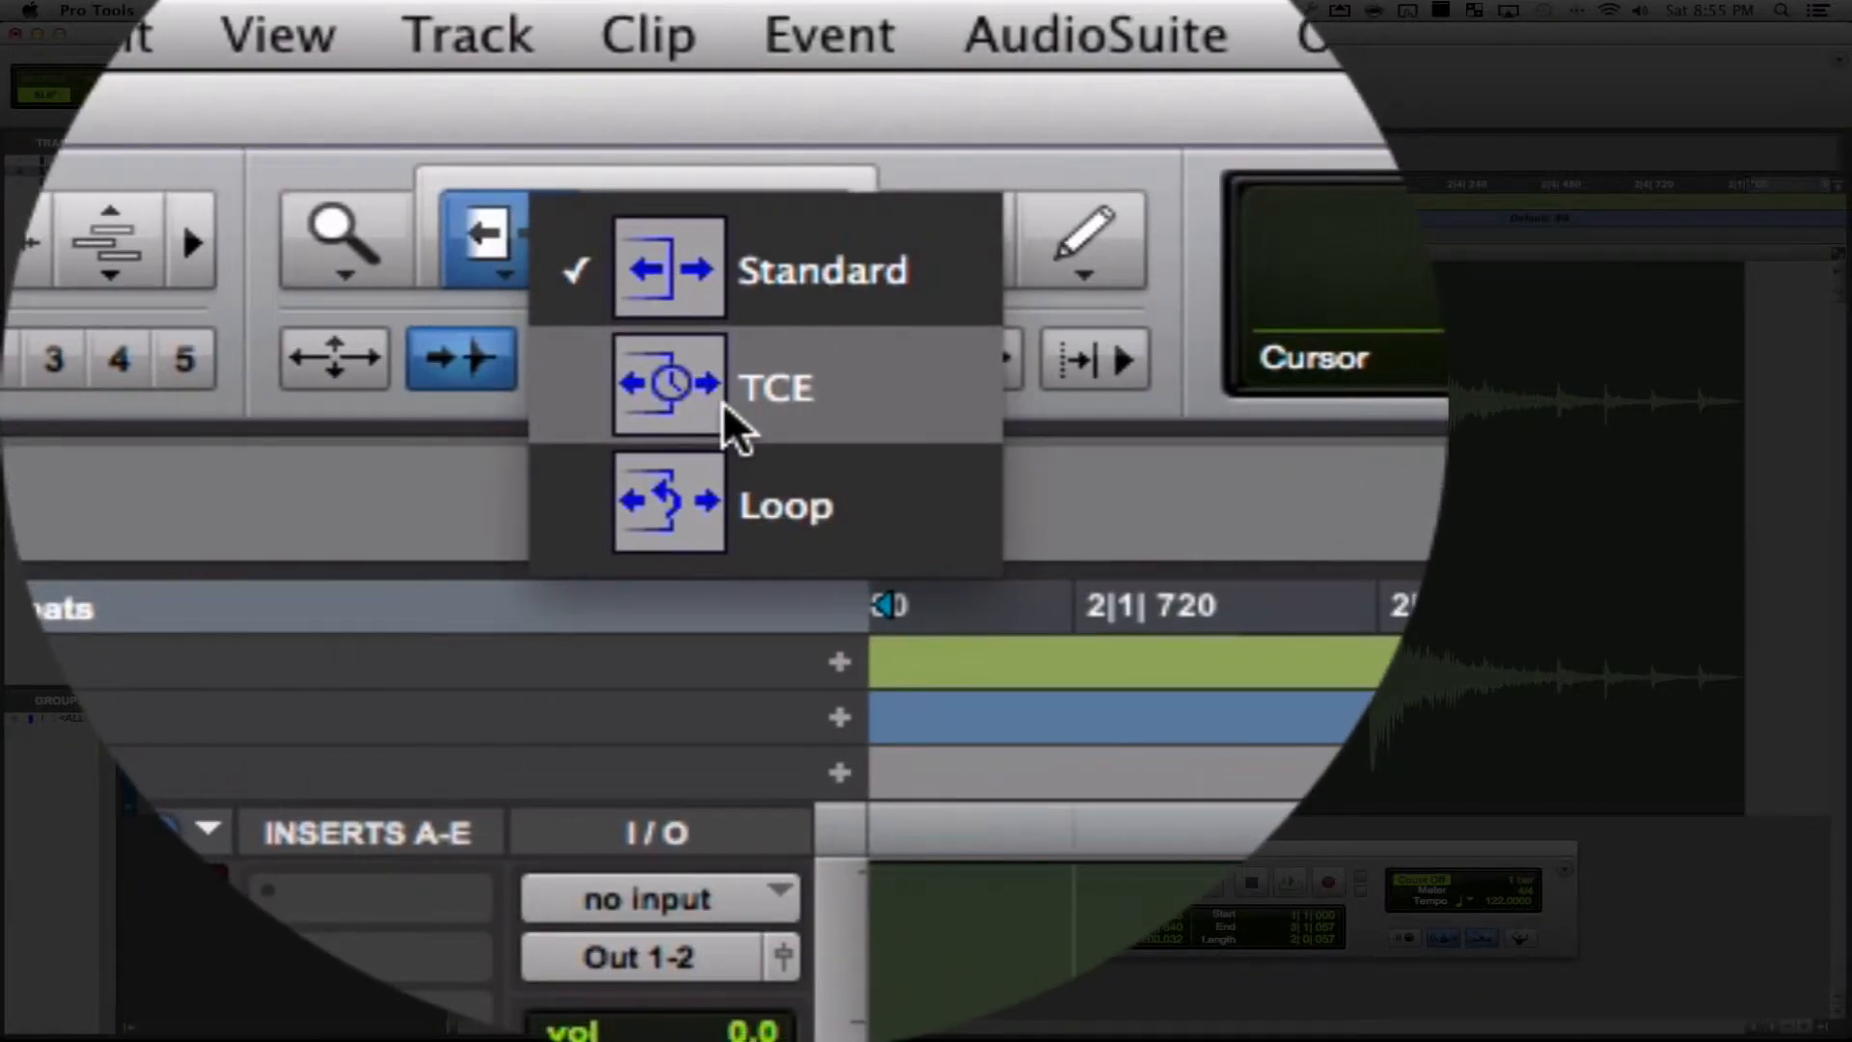
left_click(721, 401)
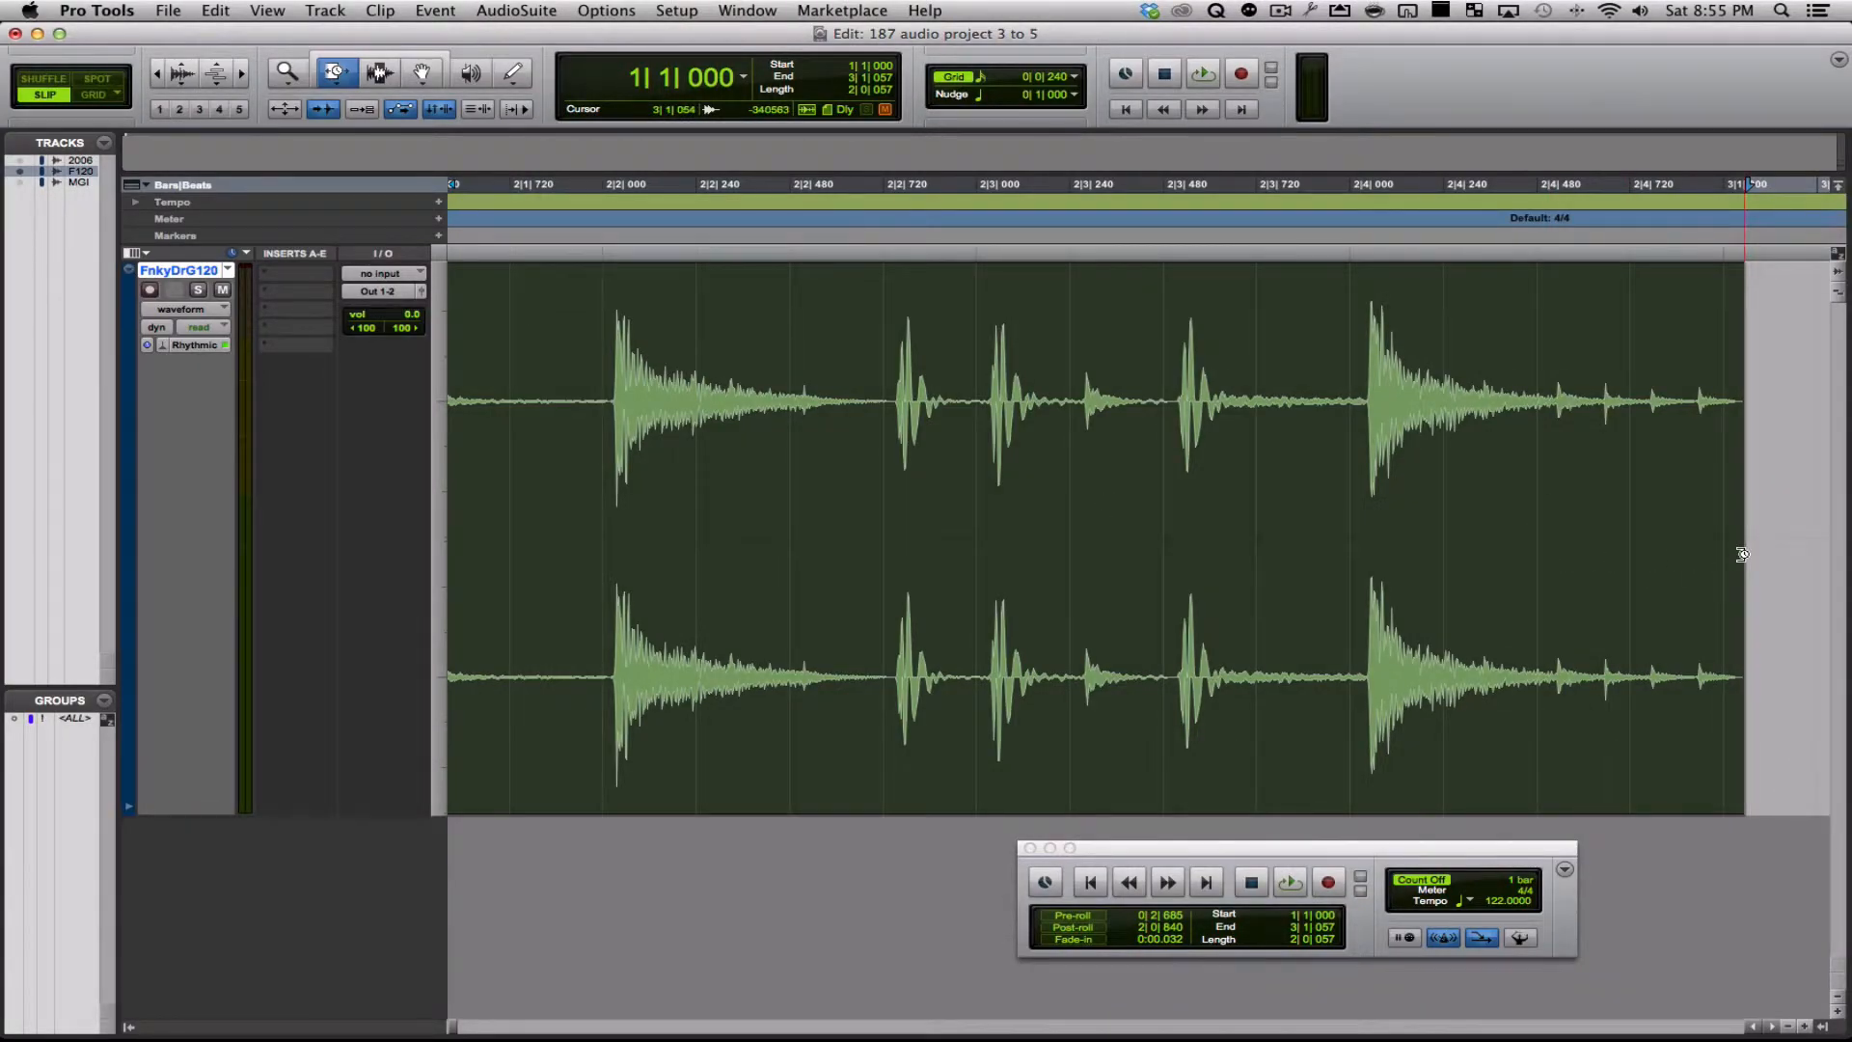
Time-compress the drum clip so it ends at about 2|4|475, and play the sped-up clip from the session start
left_click_drag(1741, 553, 1533, 550)
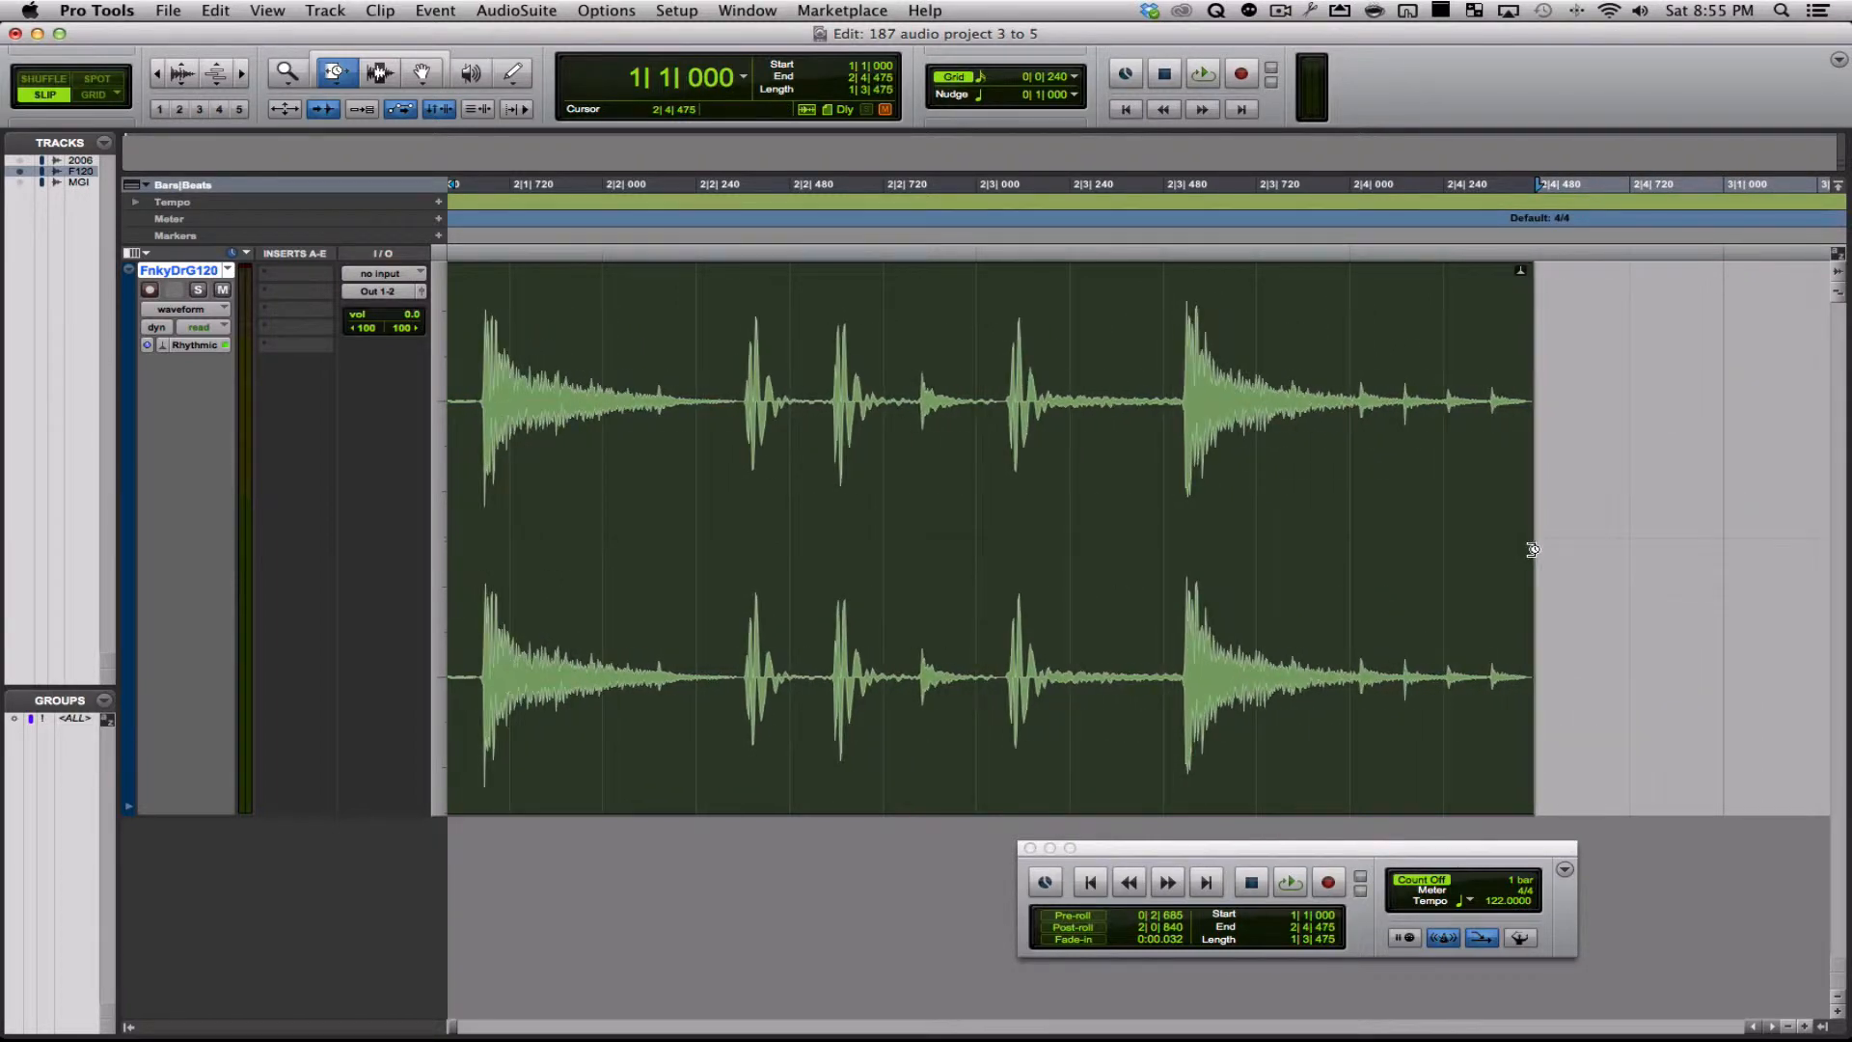
key("Return")
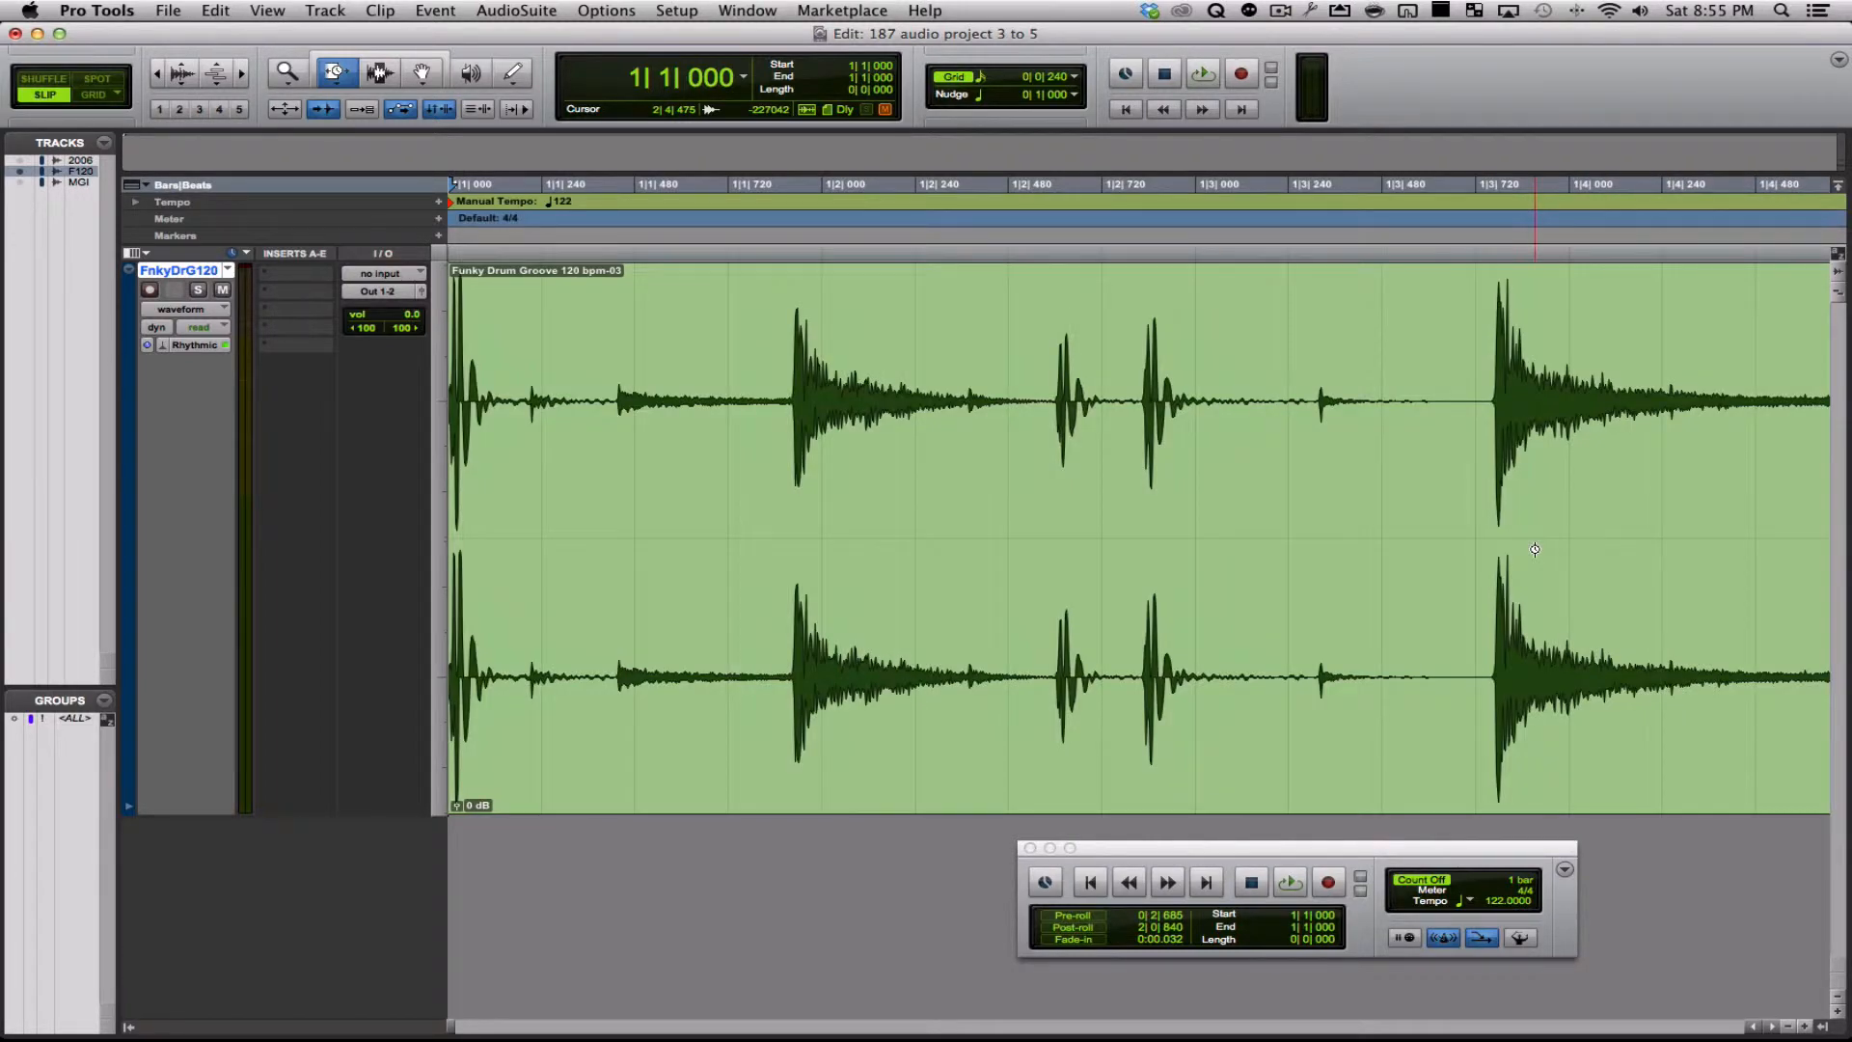
key("super+bracketleft")
key("super+bracketleft")
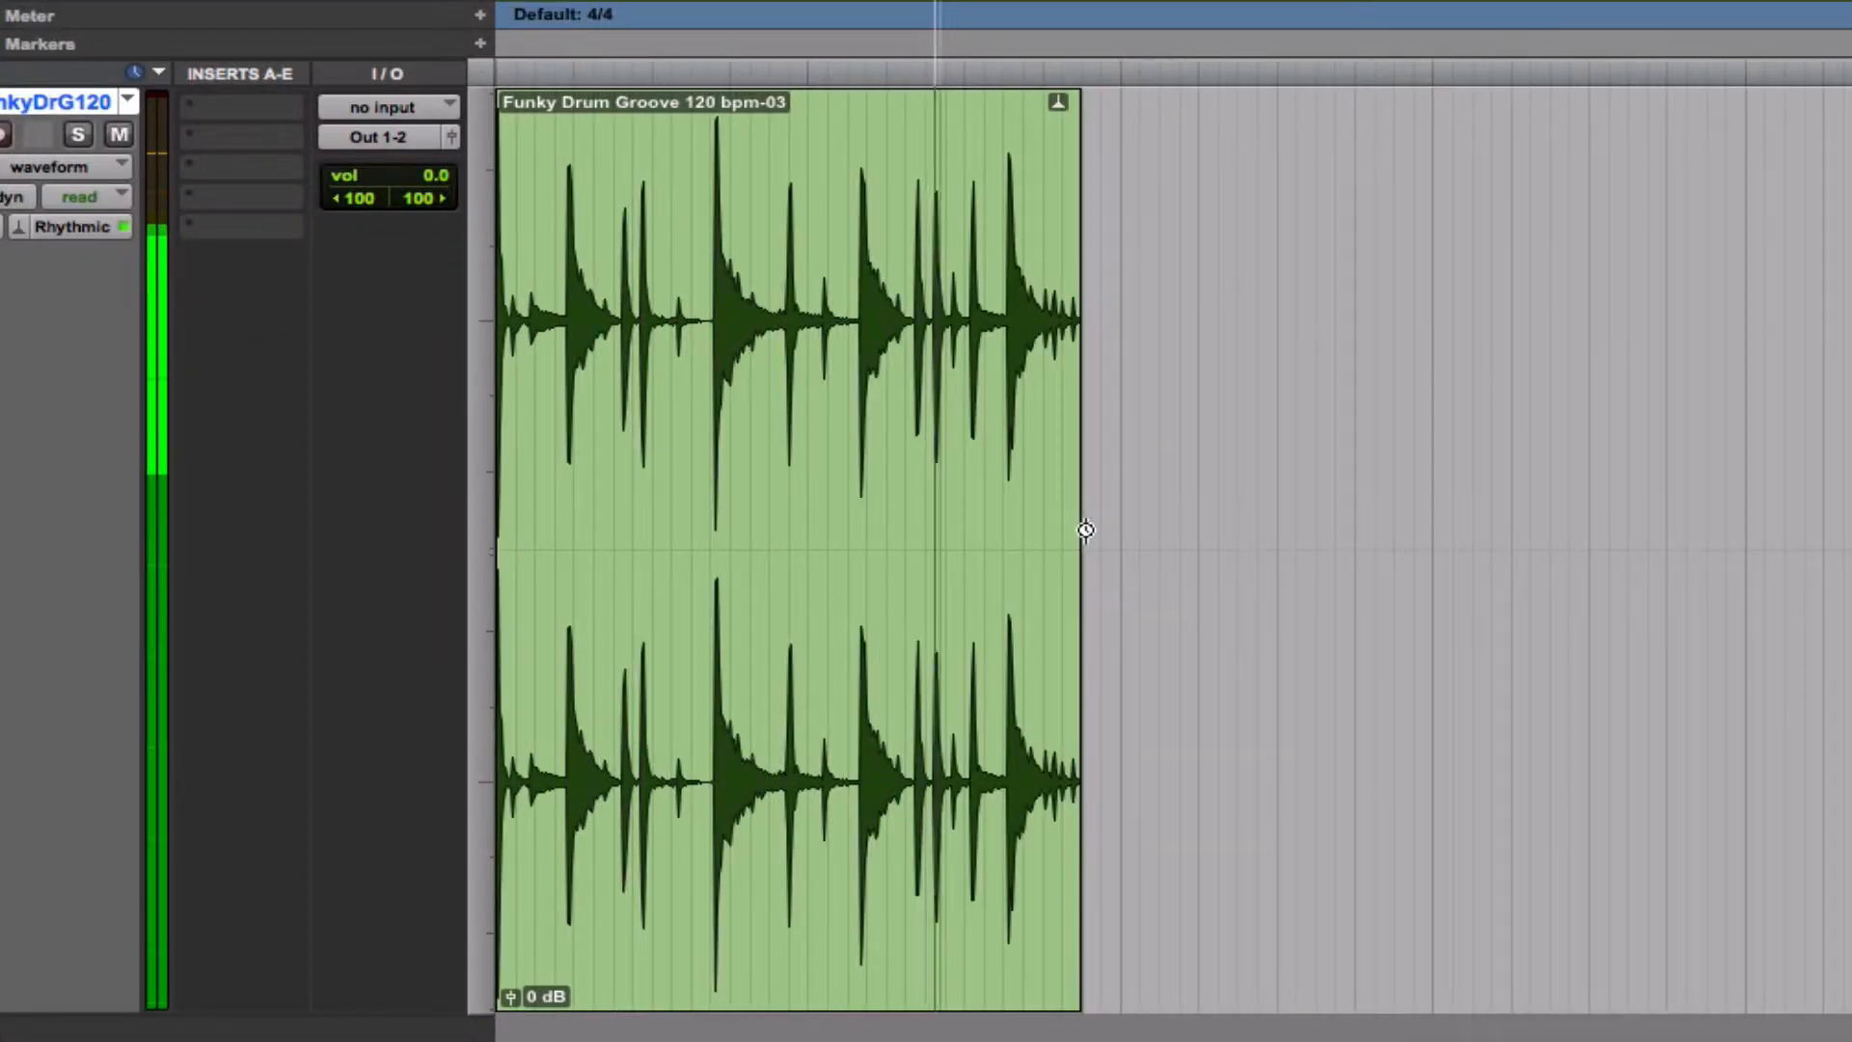
key("space")
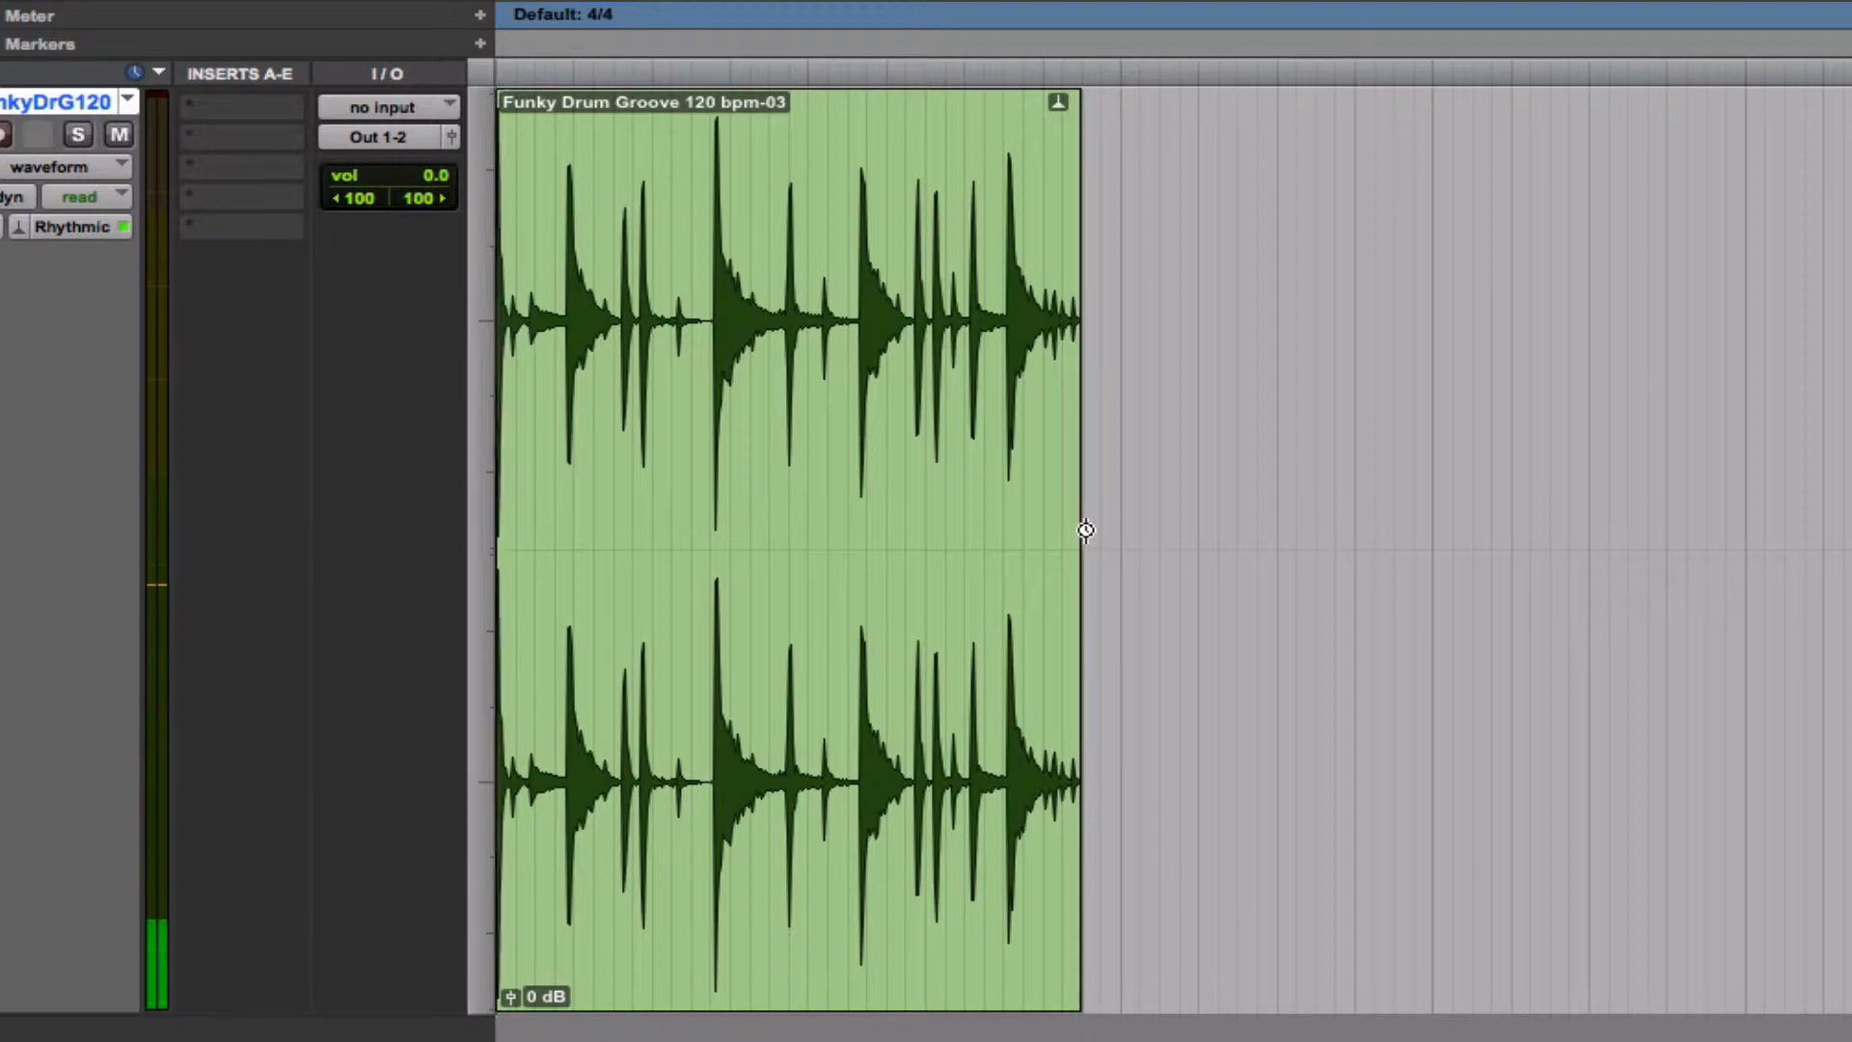
Try several time-stretched lengths for the drum clip, up to about four bars, and play each version
left_click_drag(1085, 529, 1122, 538)
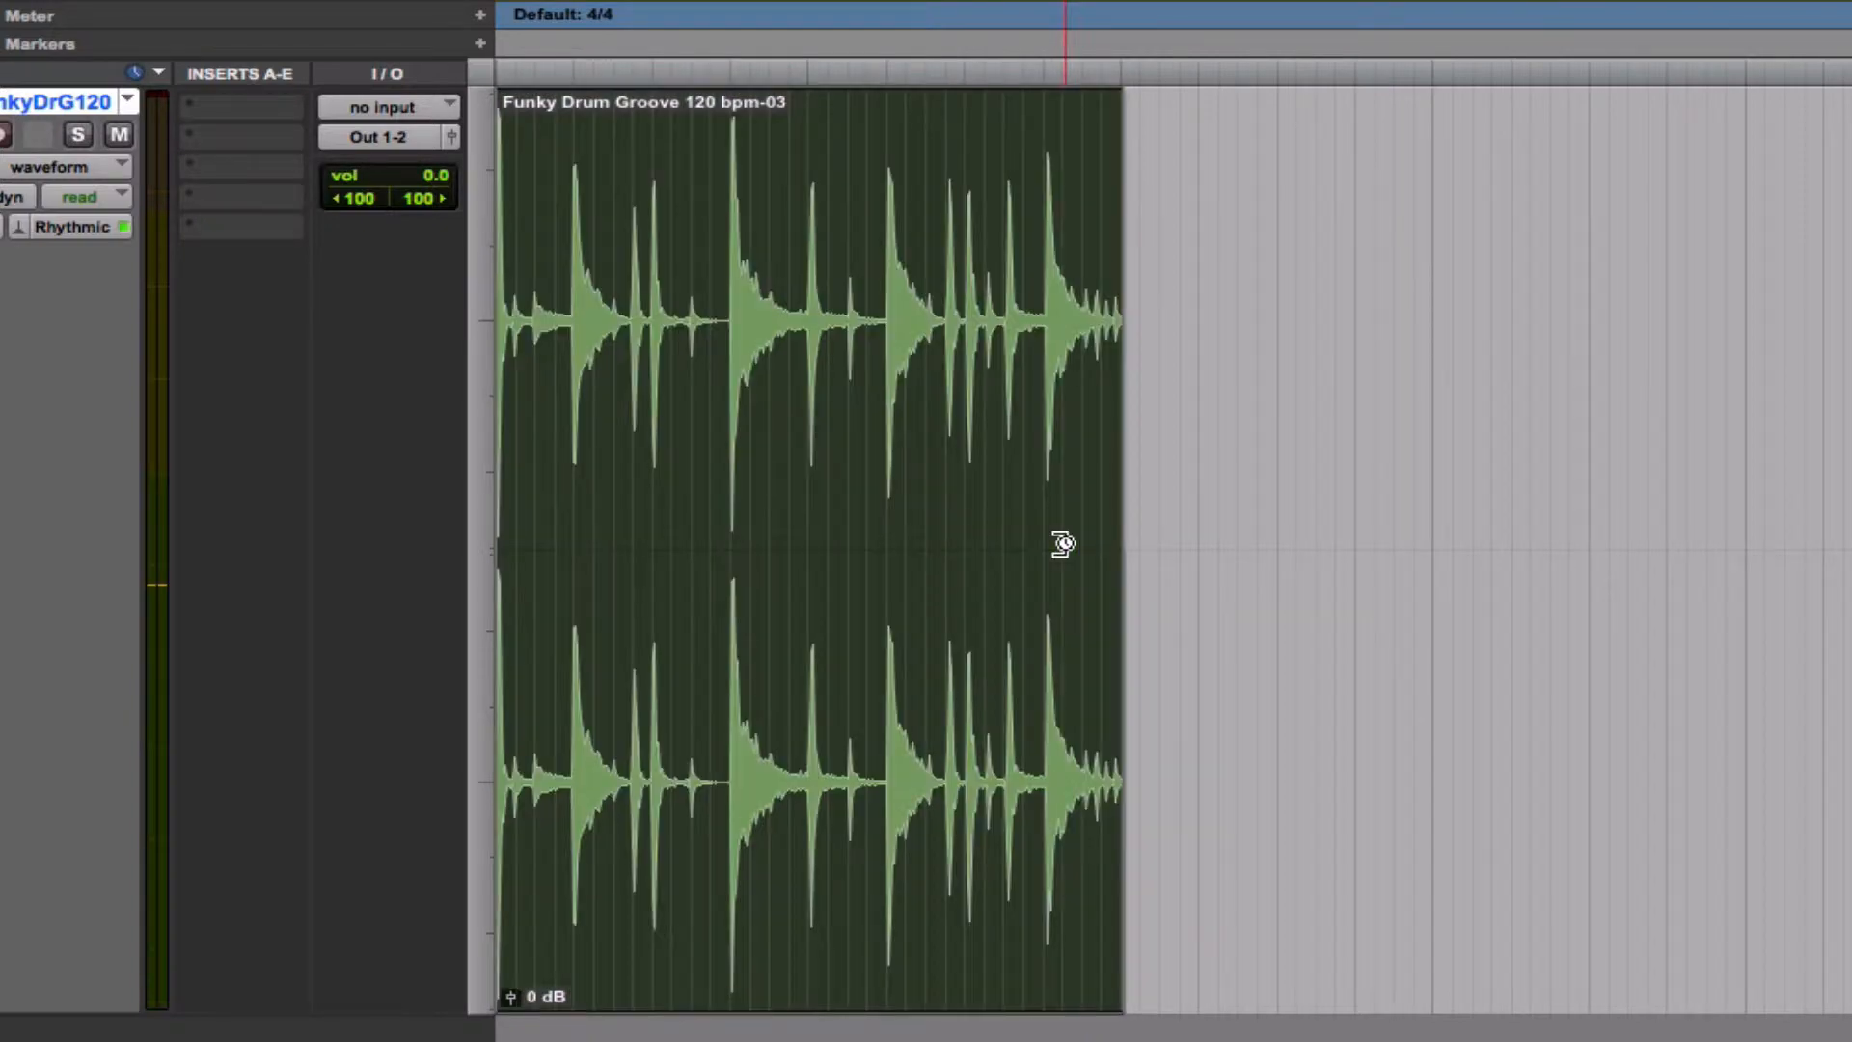
left_click(1062, 543)
key("space")
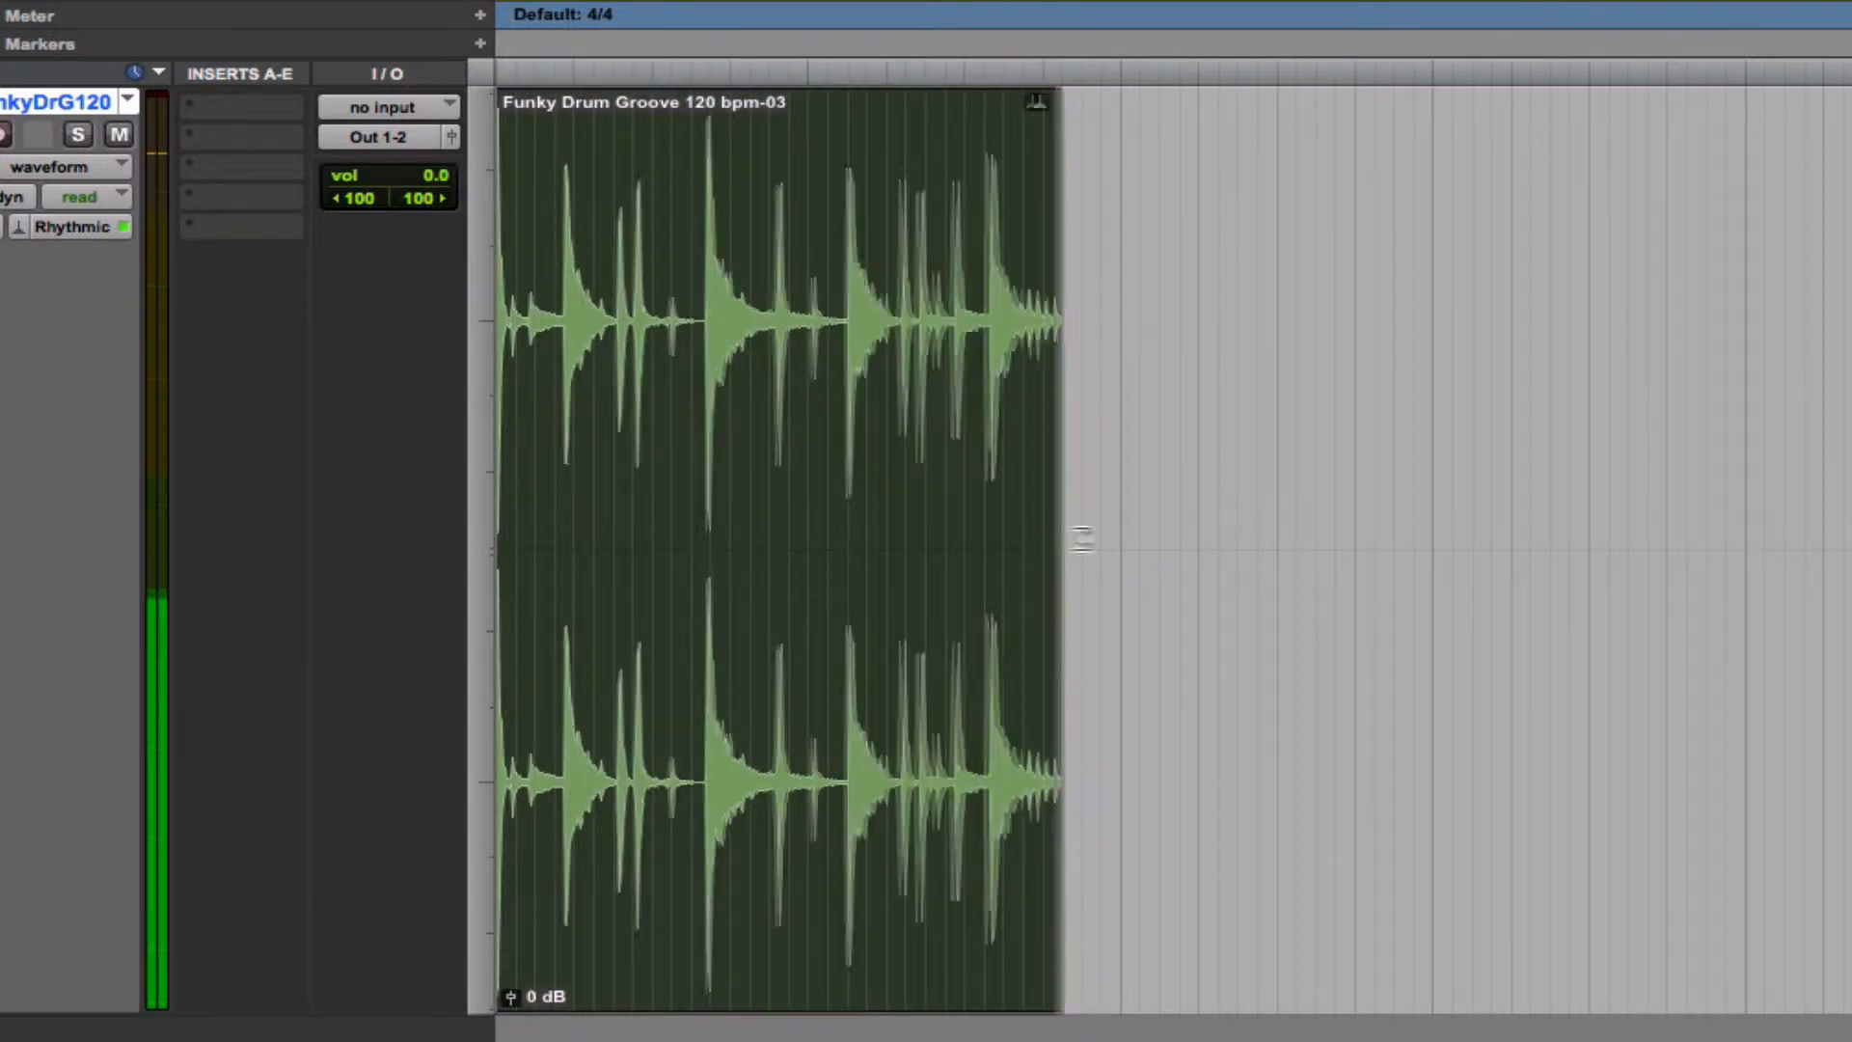
left_click_drag(1083, 538, 1747, 546)
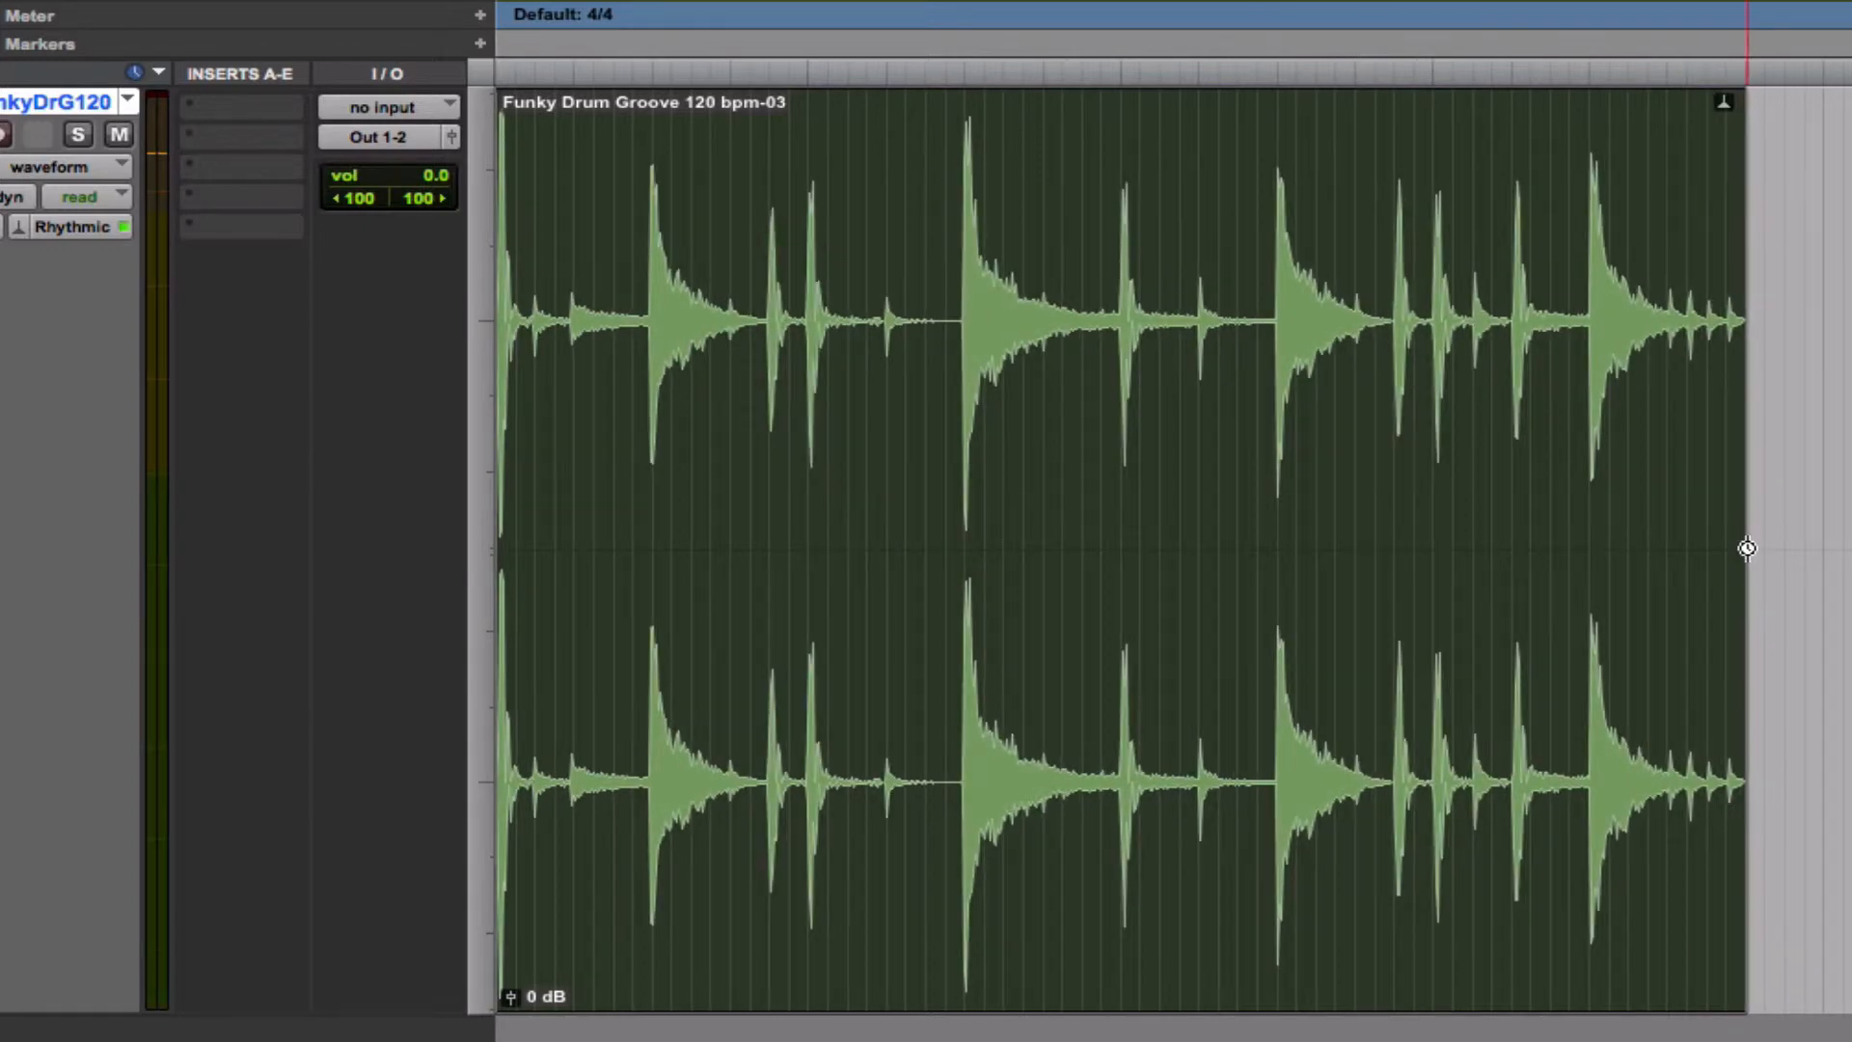
key("space")
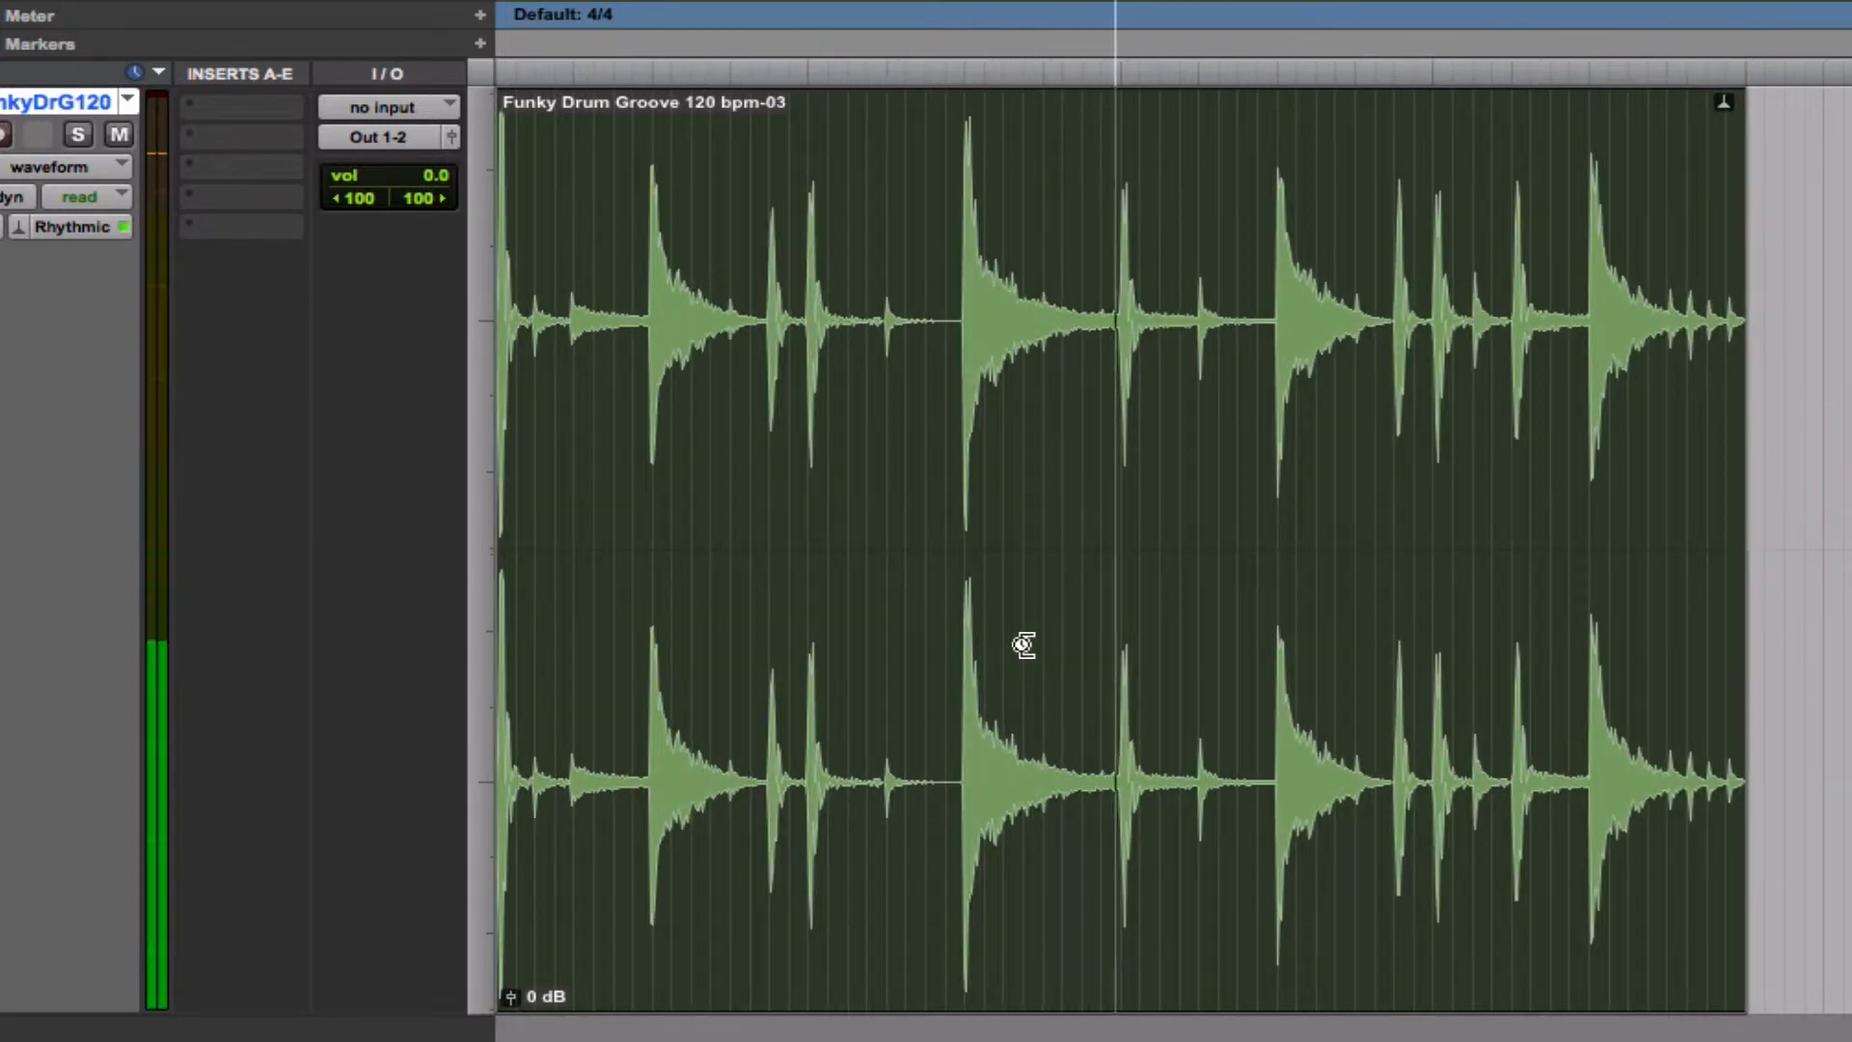
key("space")
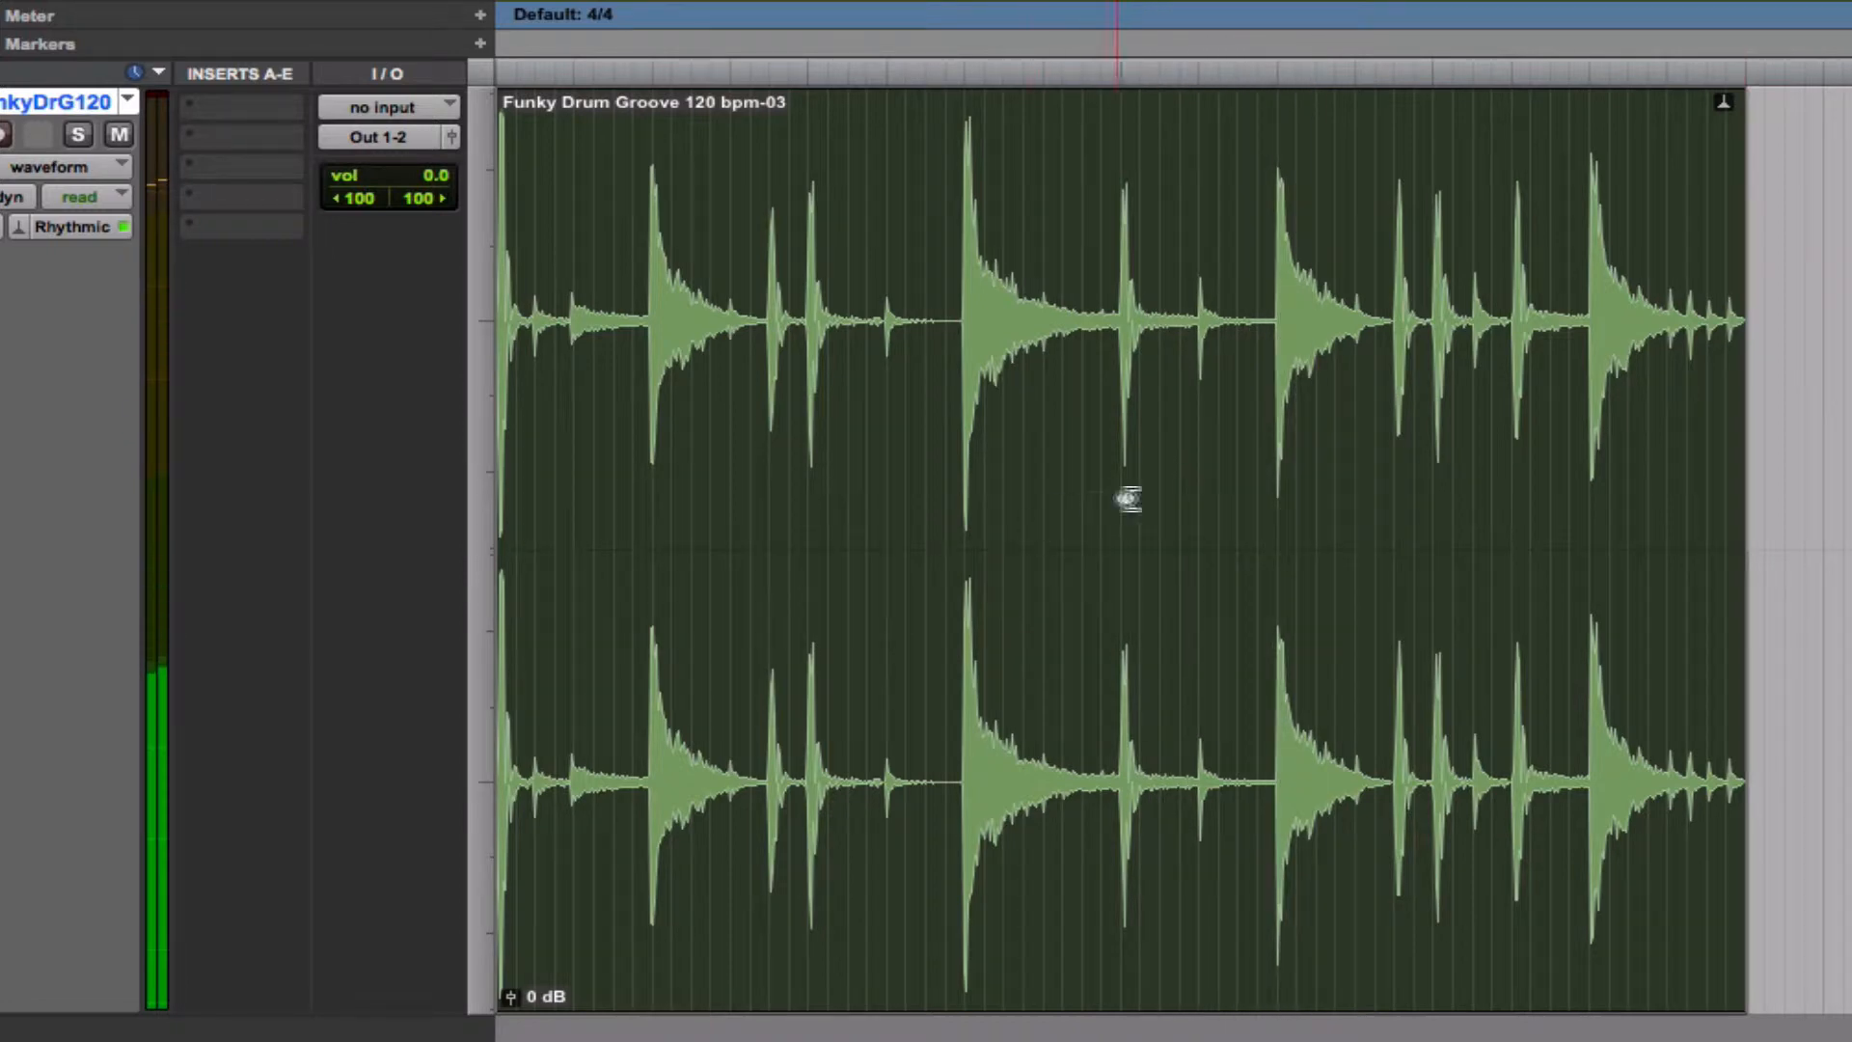
left_click(1522, 348)
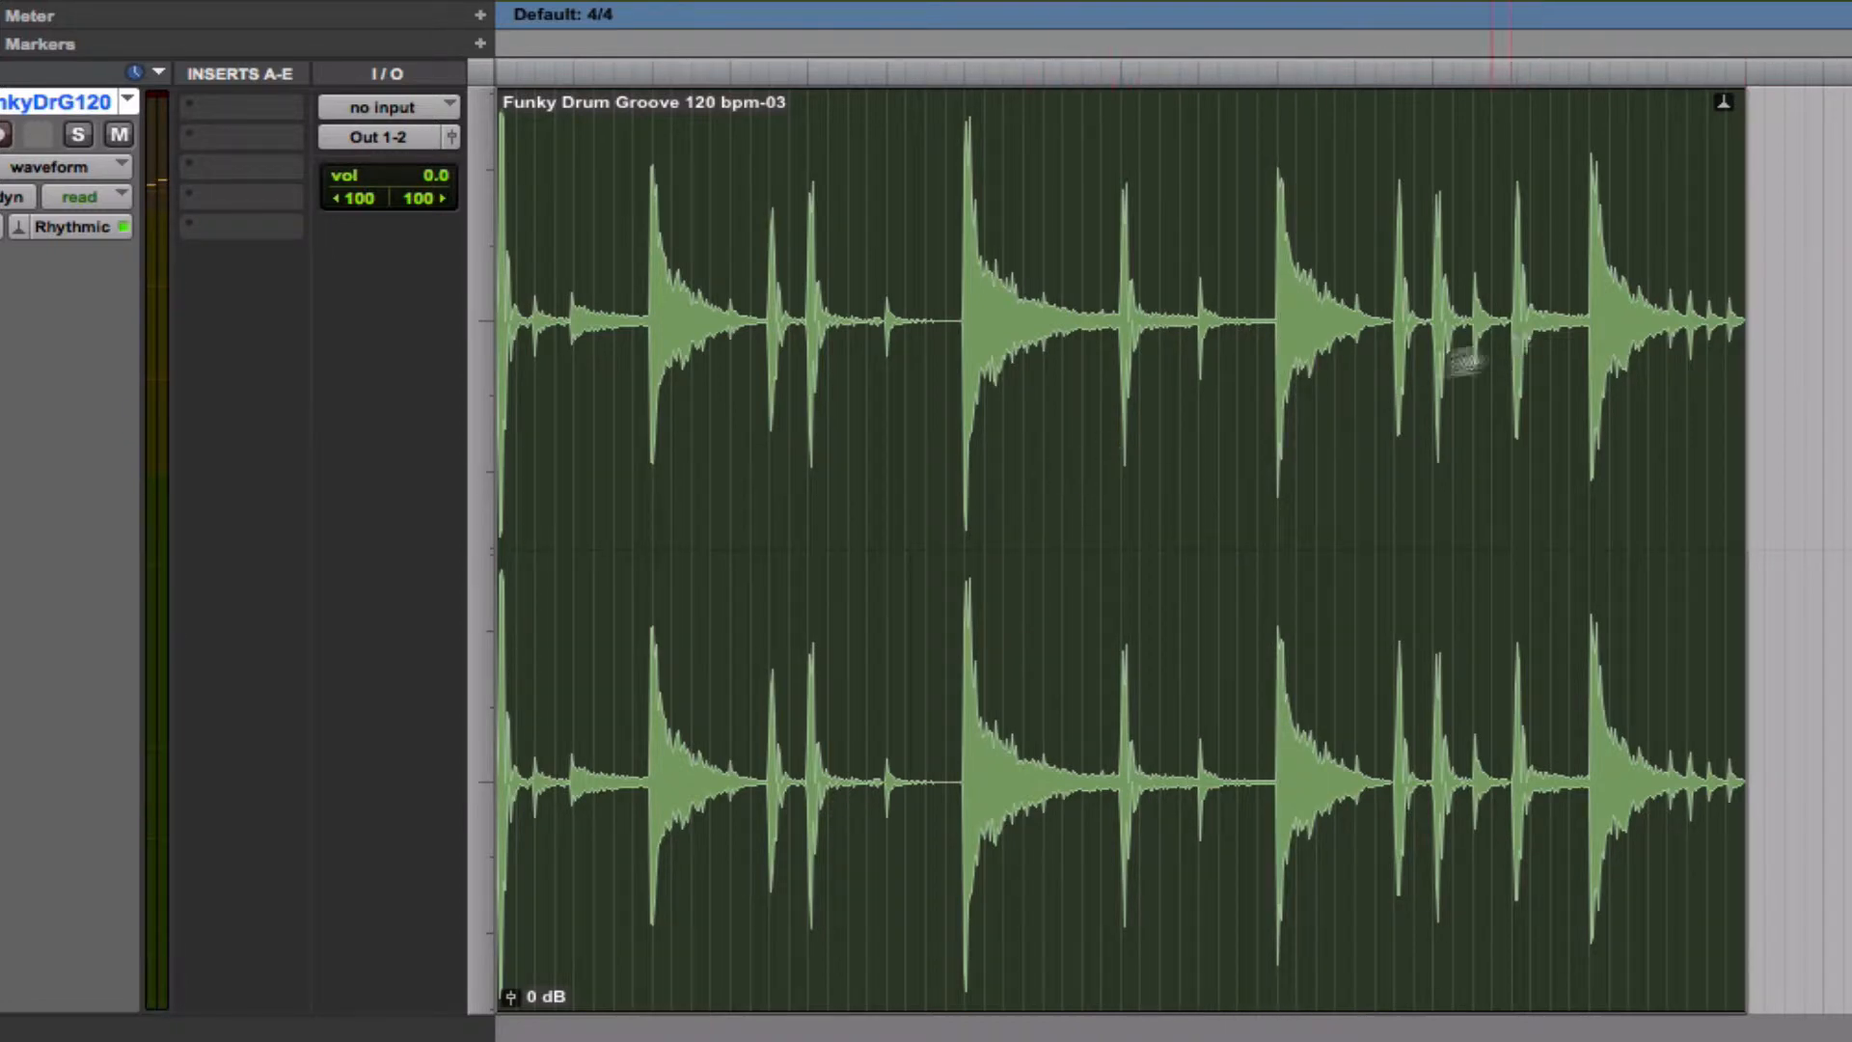
left_click(1615, 270)
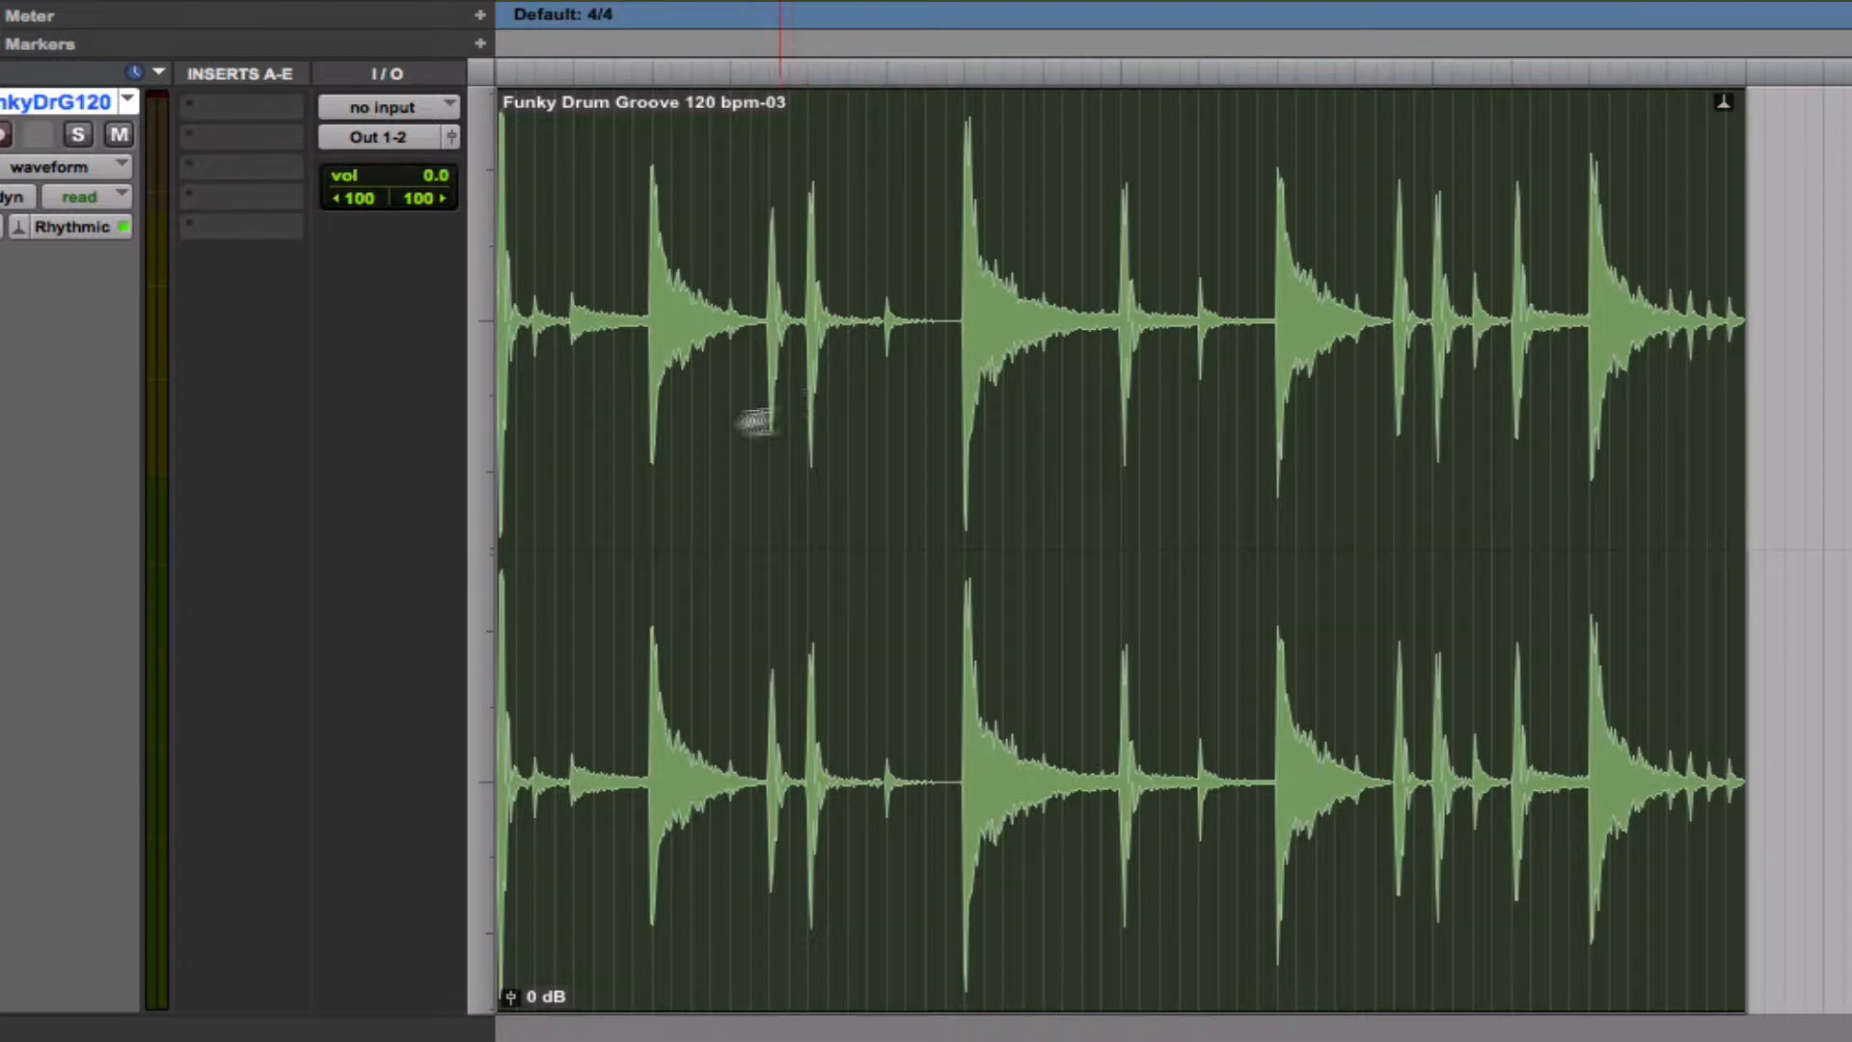
left_click_drag(758, 415, 783, 437)
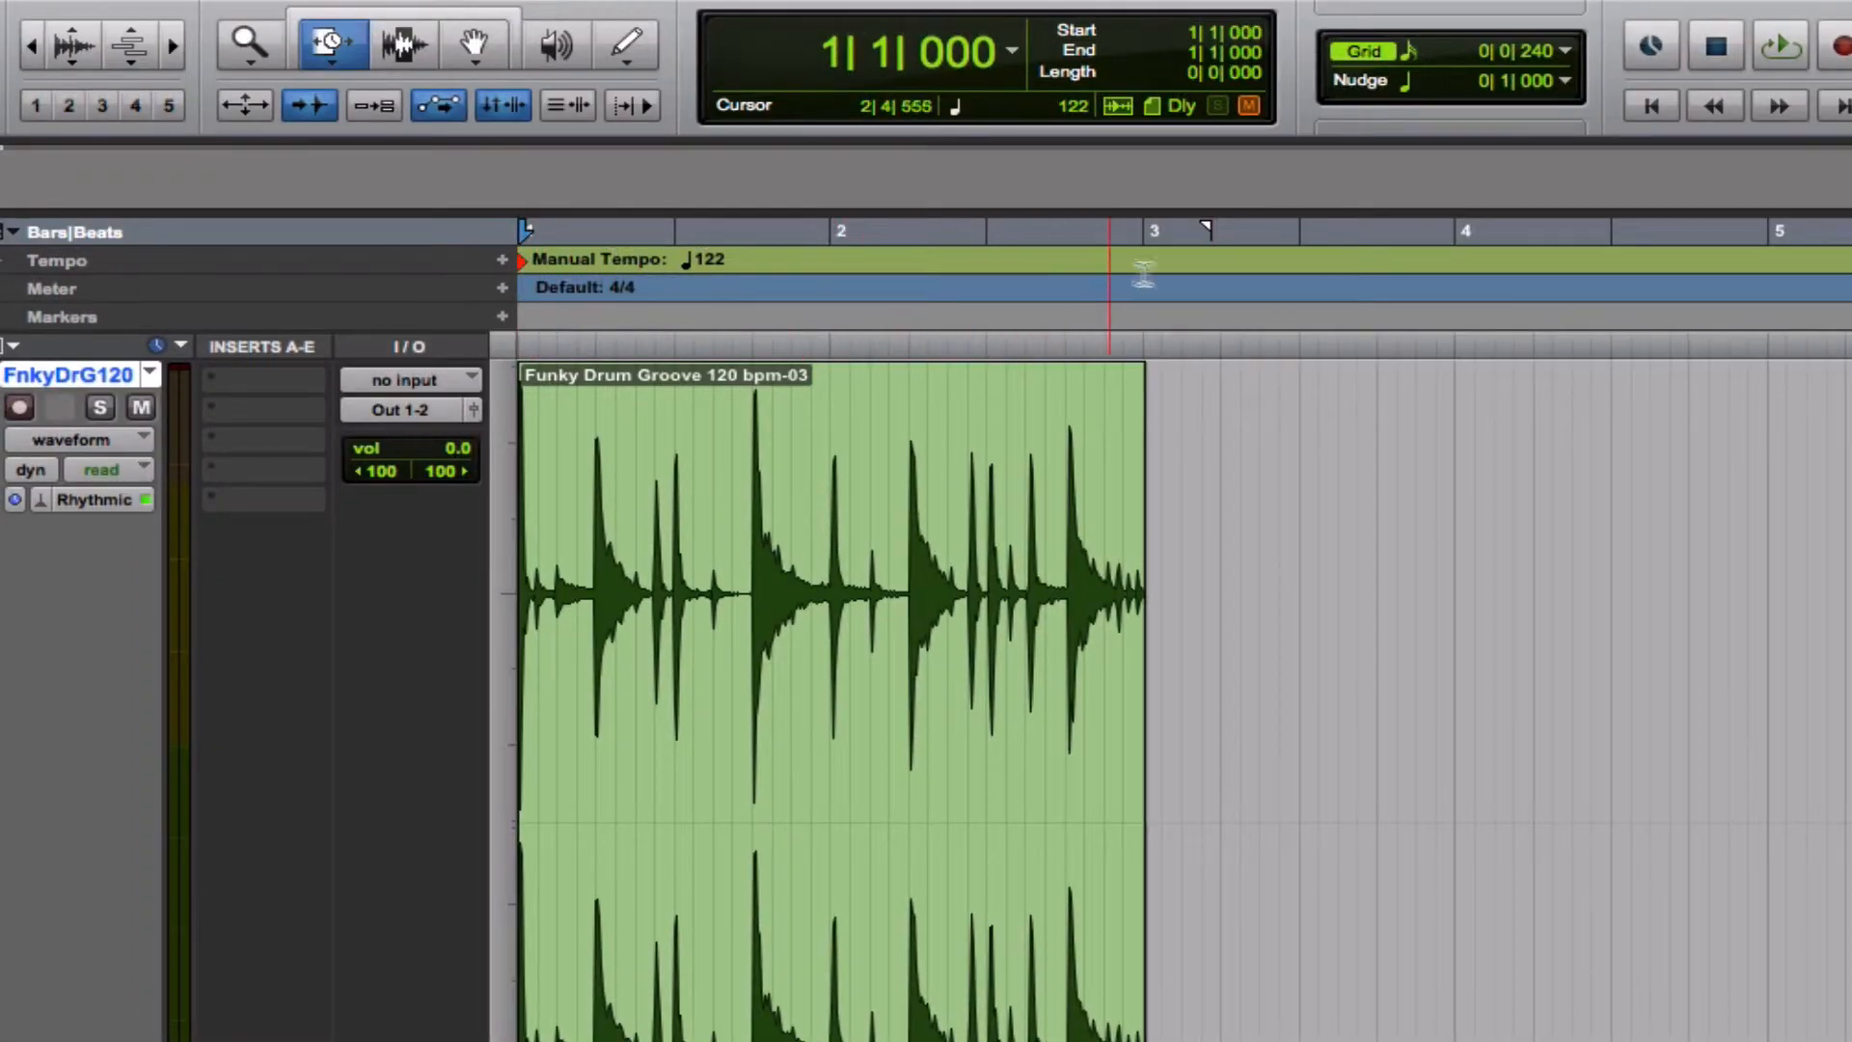
Try time-compressing the drum clip's end freehand to about 3|1|003 in Slip mode, and undo the change
key("t")
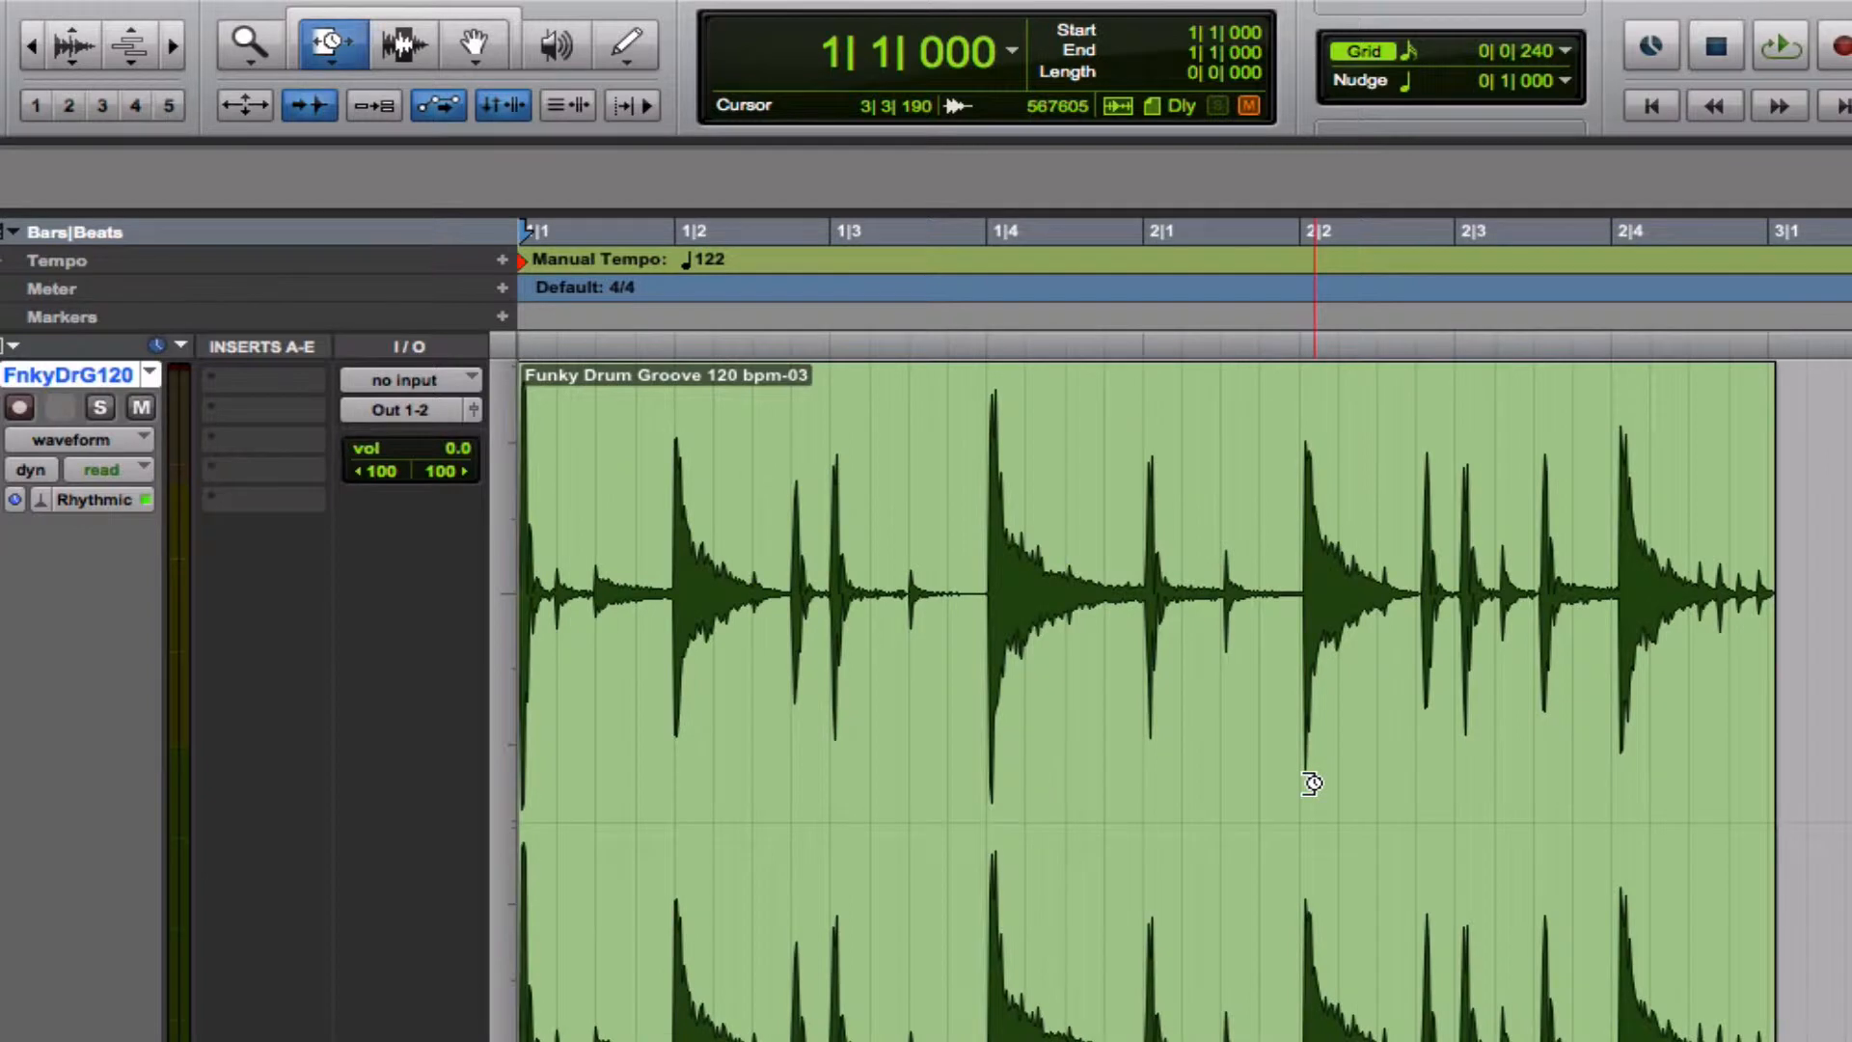
key("t")
key("r")
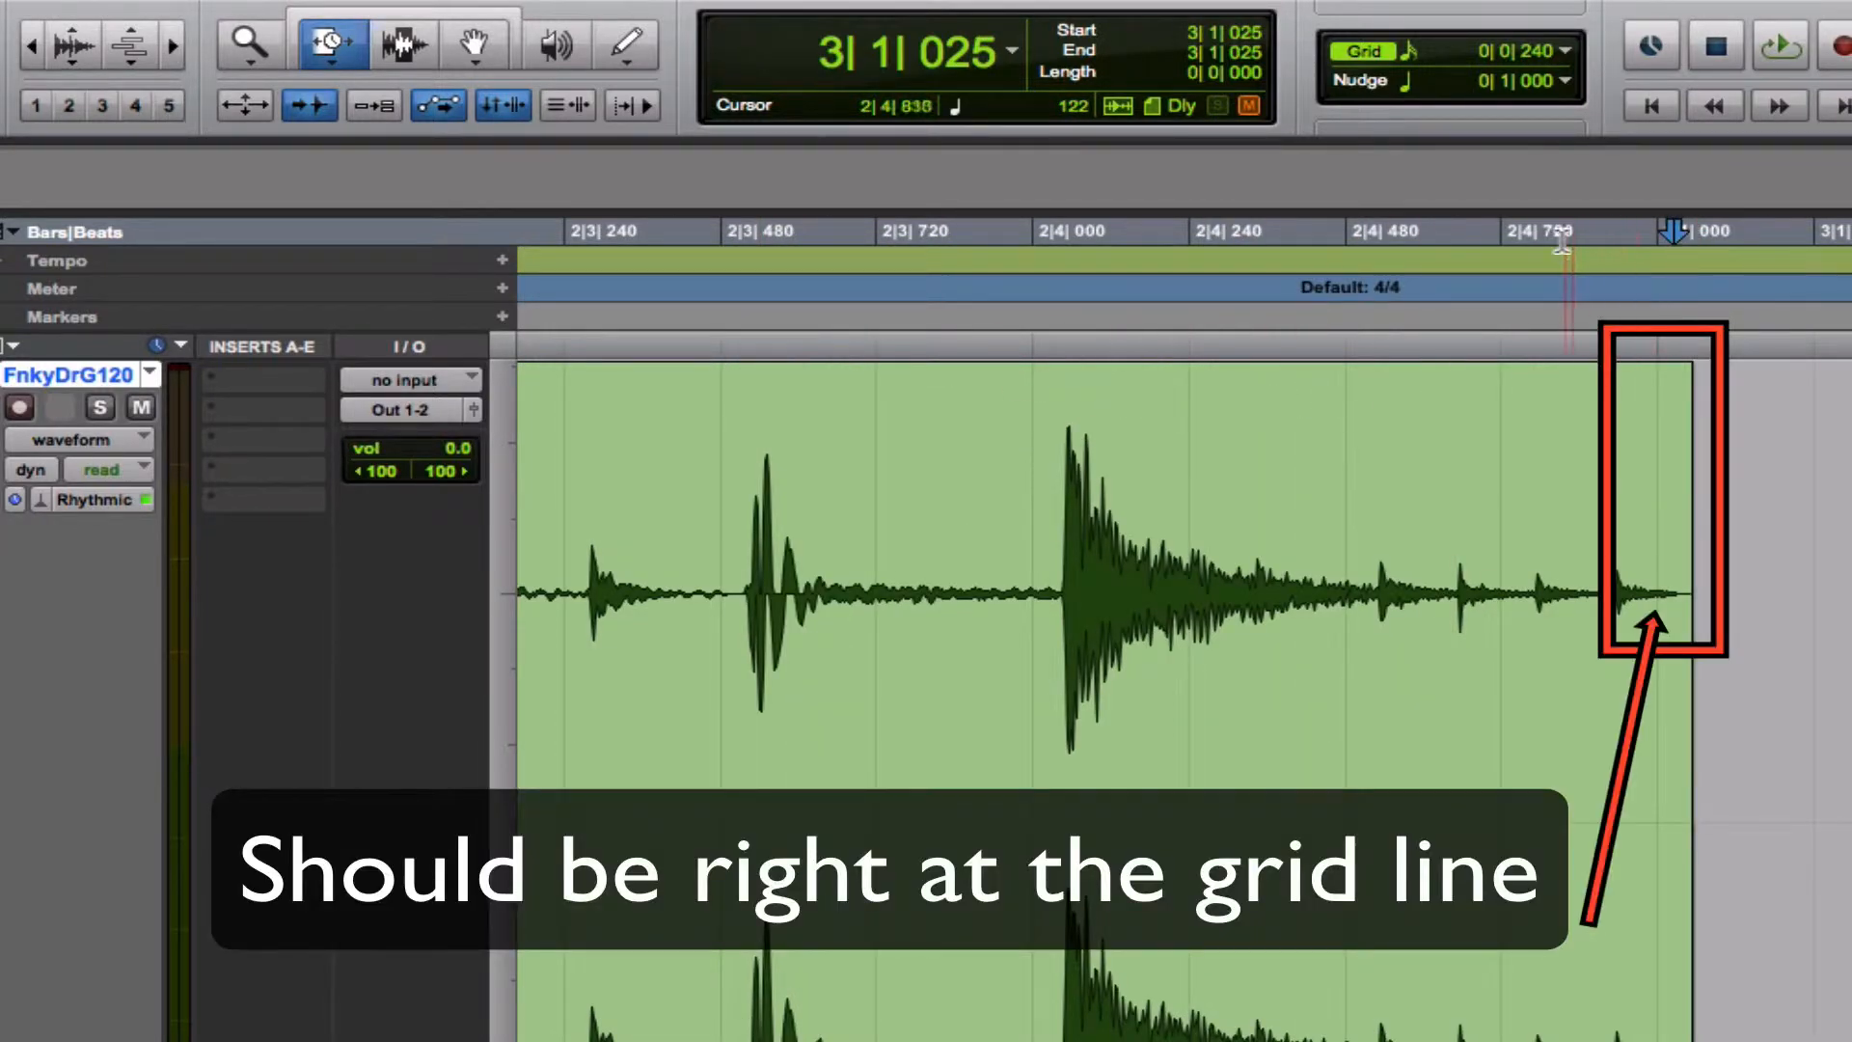
left_click(1554, 279)
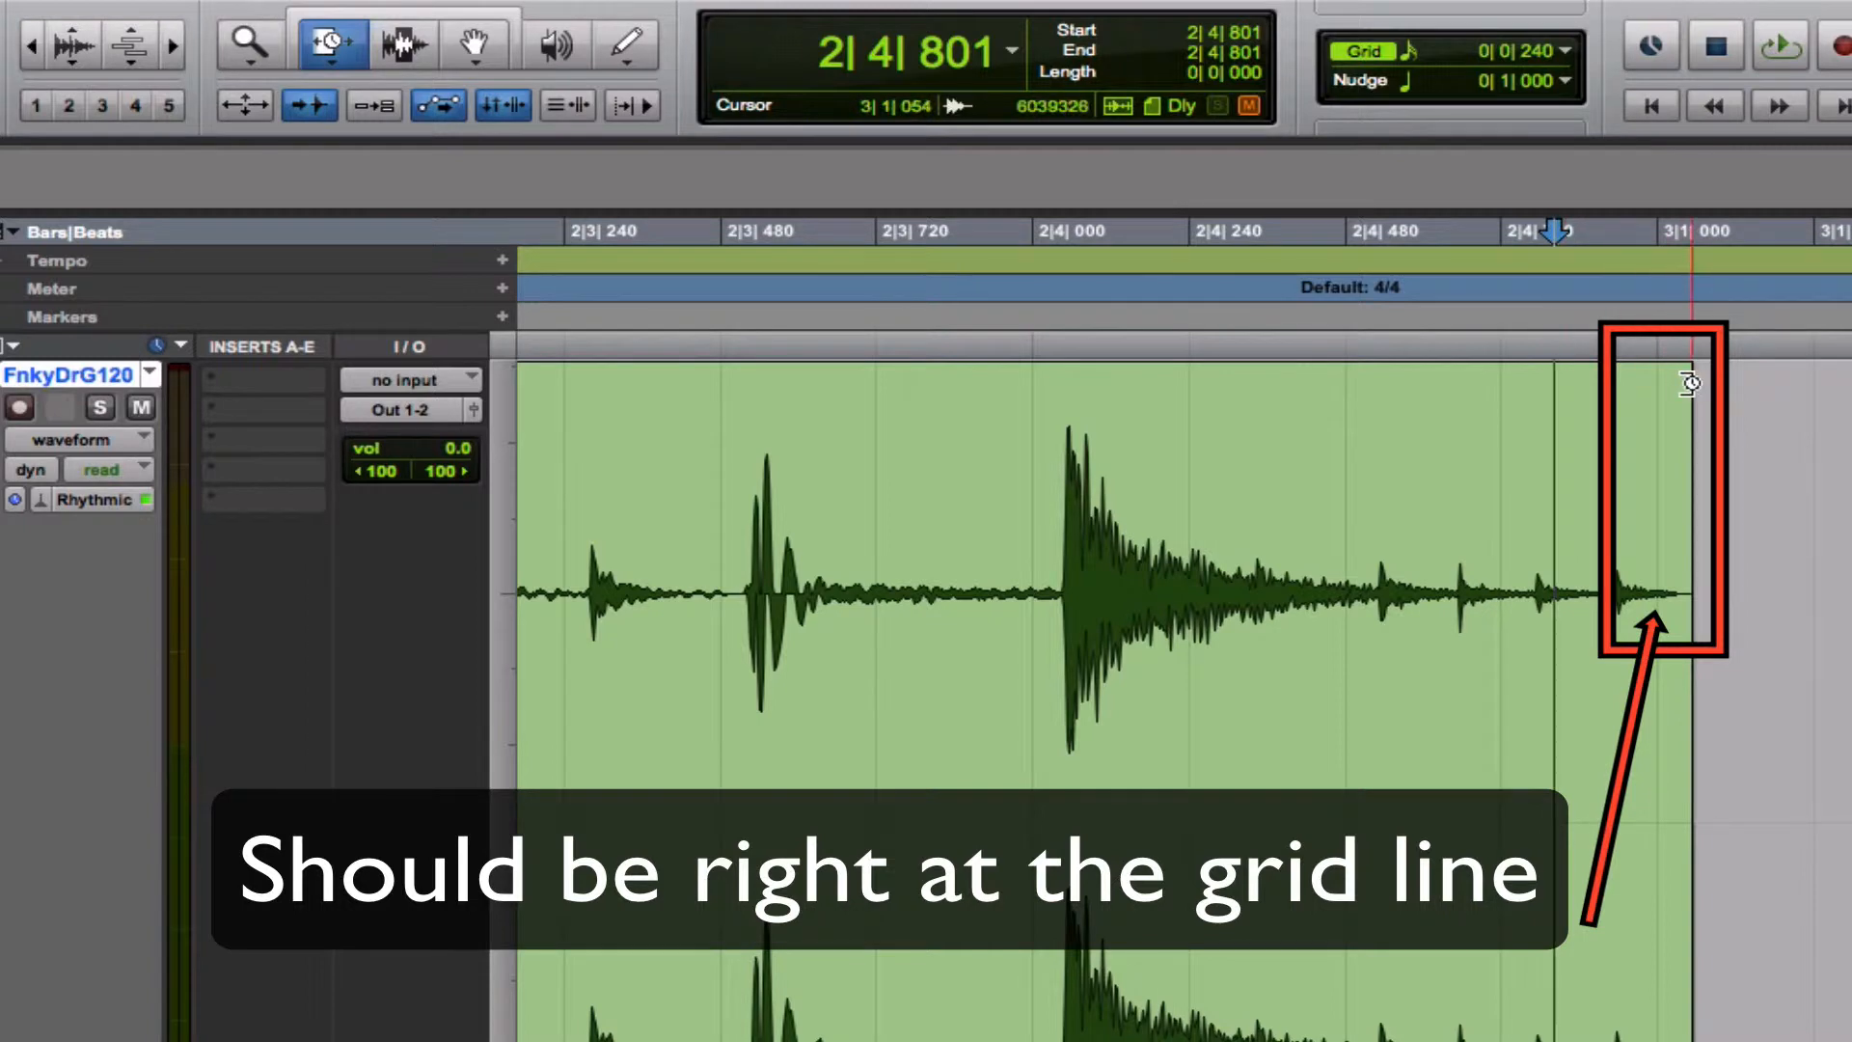
left_click_drag(1689, 384, 1658, 387)
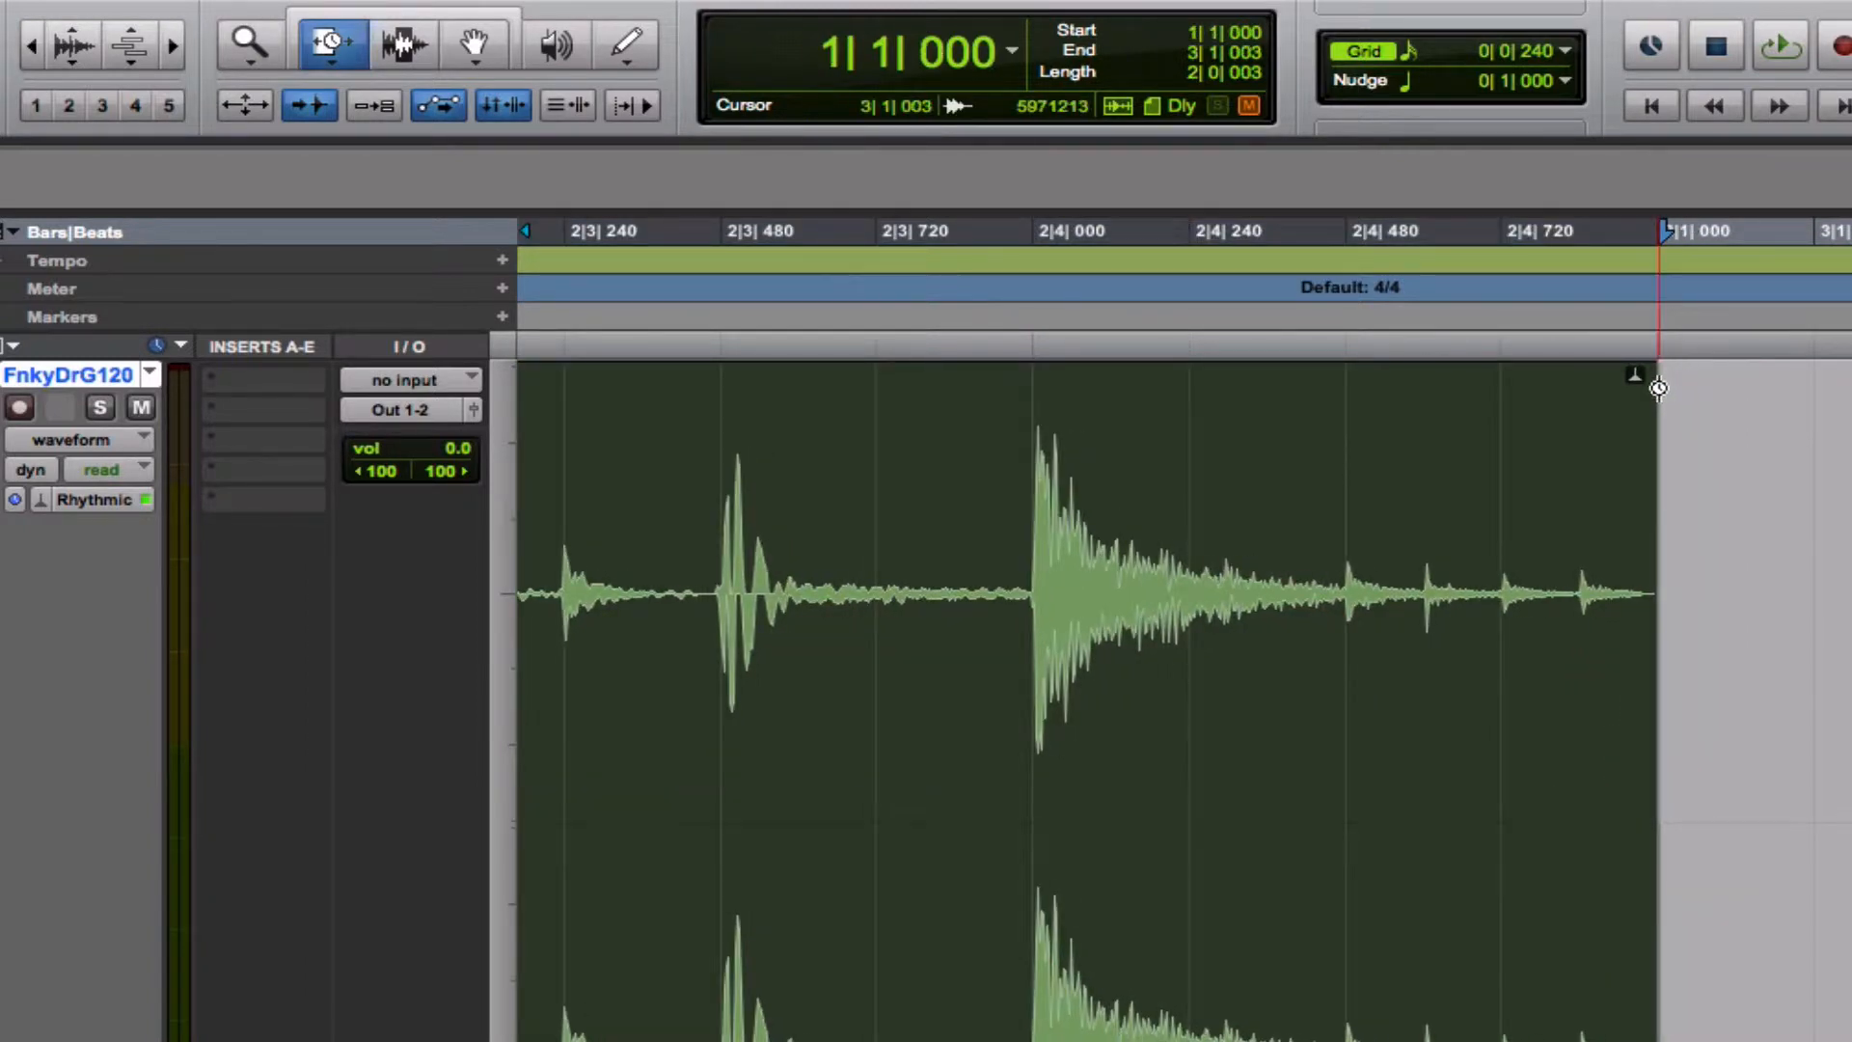
key("super+z")
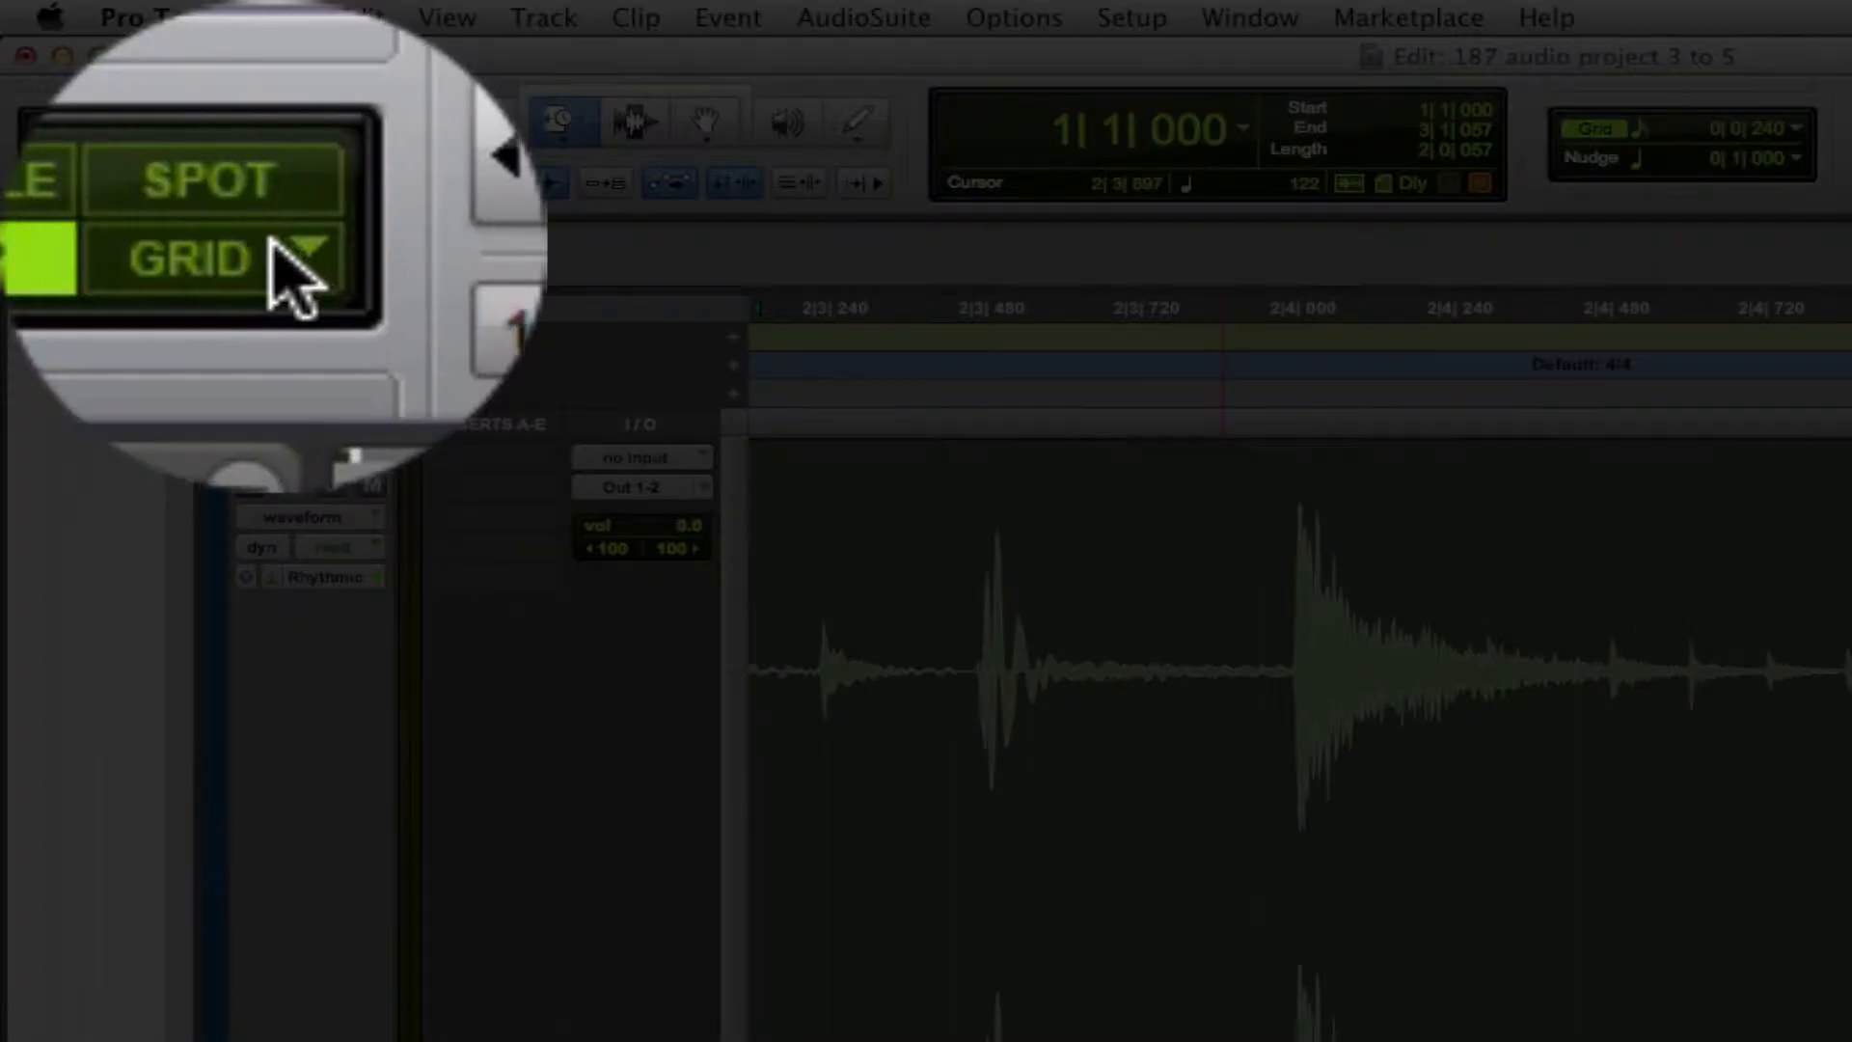
Switch the edit mode to Grid and time-compress the drum clip's end to the bar line at 3|1|000
left_click(181, 157)
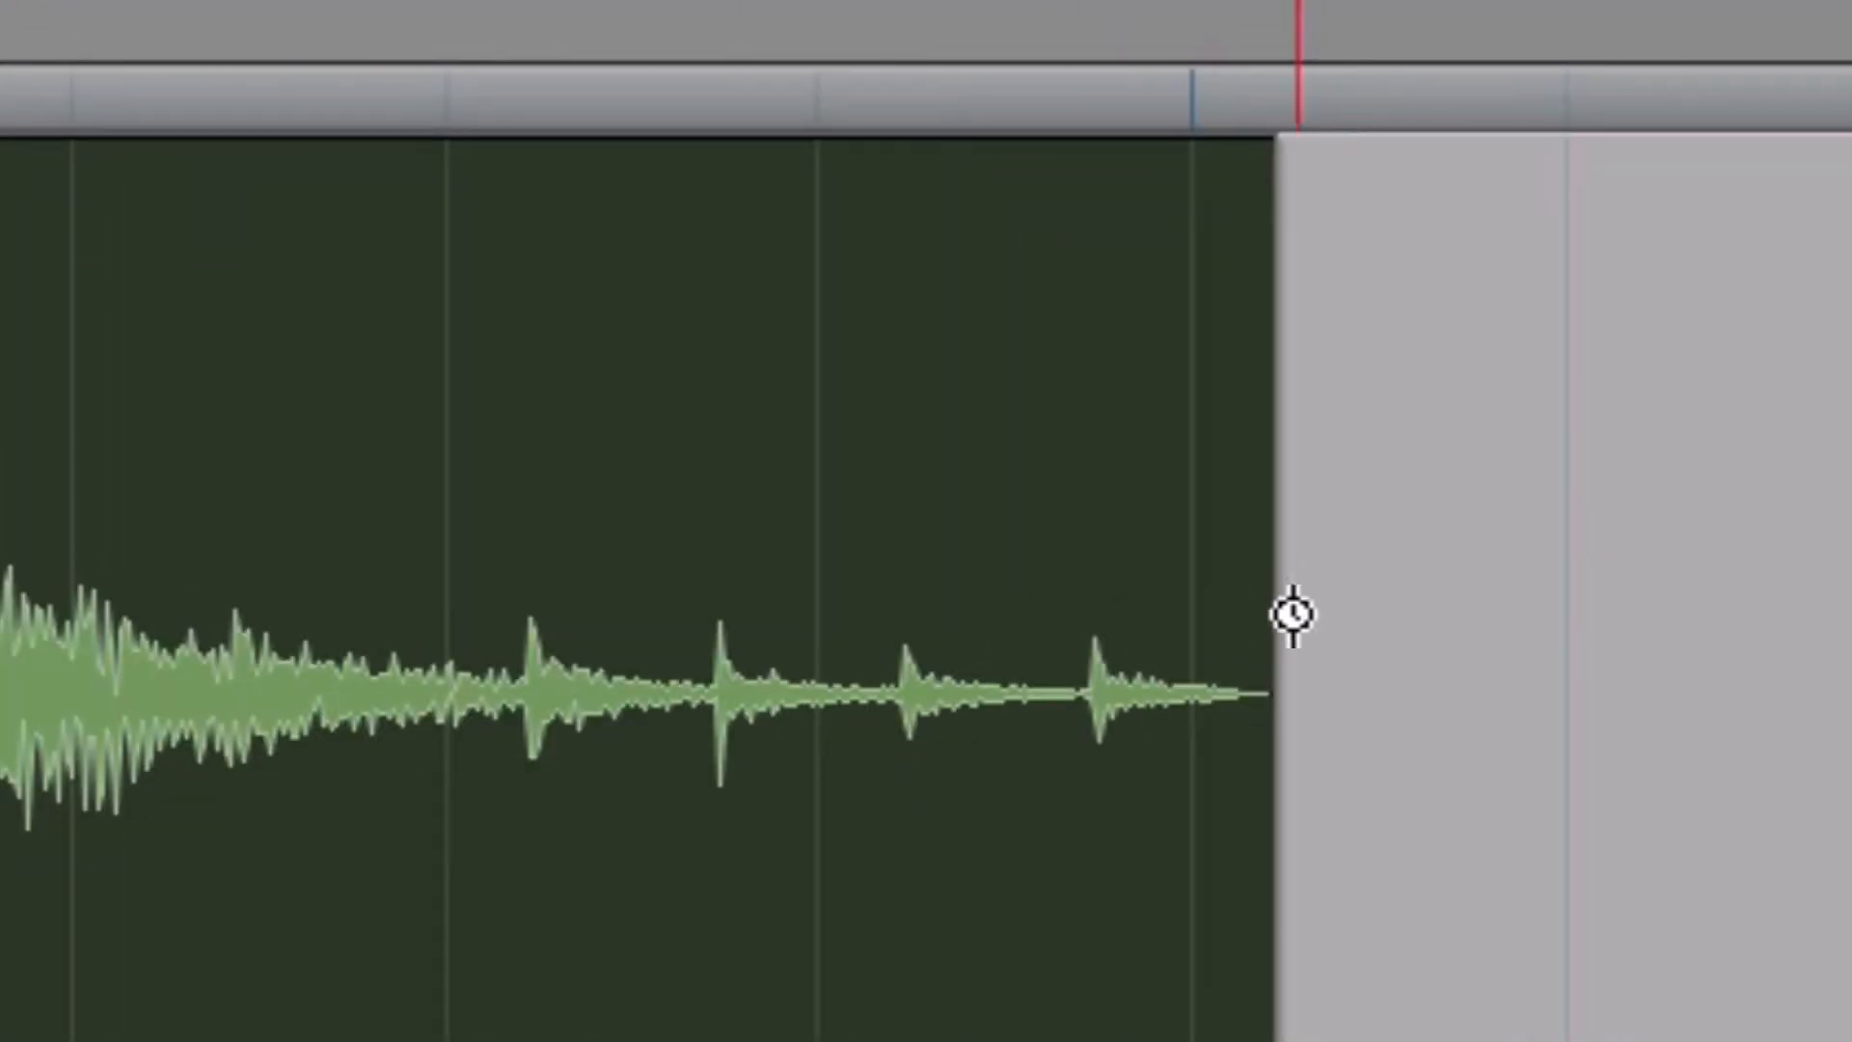
left_click_drag(1293, 615, 1240, 605)
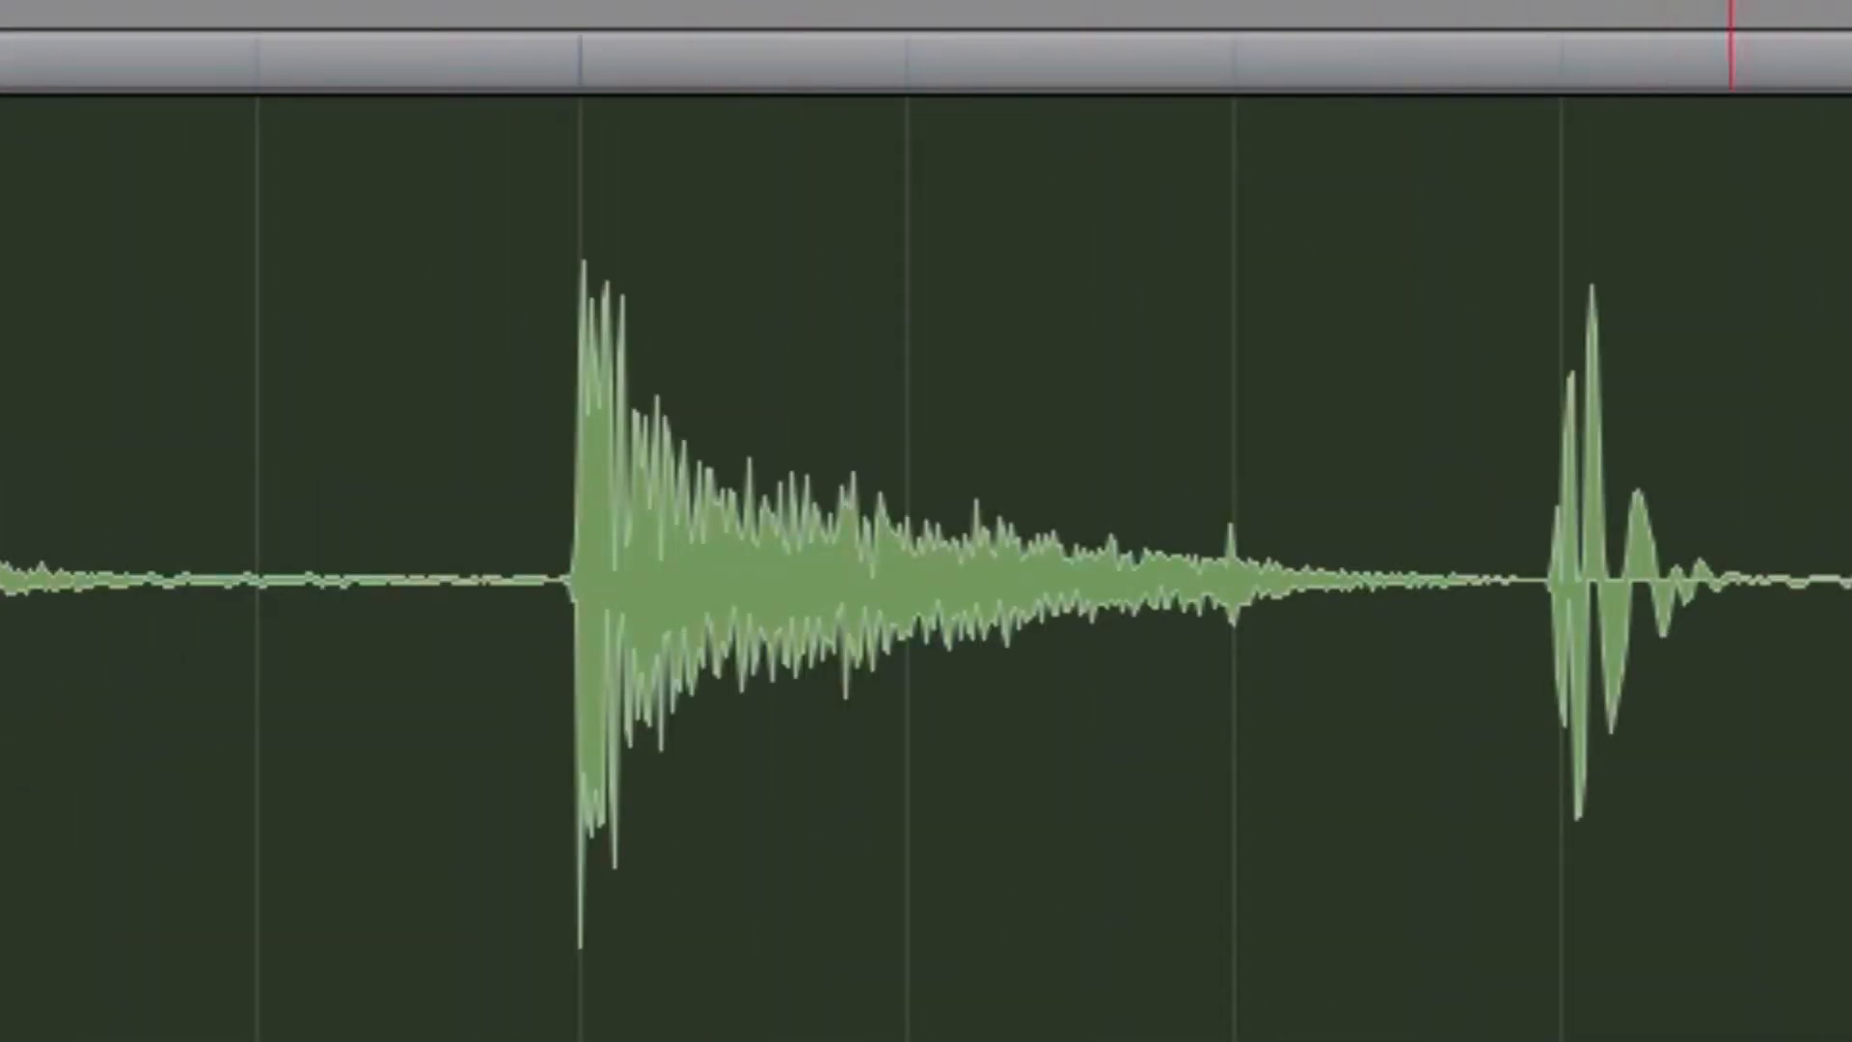
Examine how the stretched clip's drum hits line up with the grid lines through to the clip's end
scroll(926, 567, "right", 5)
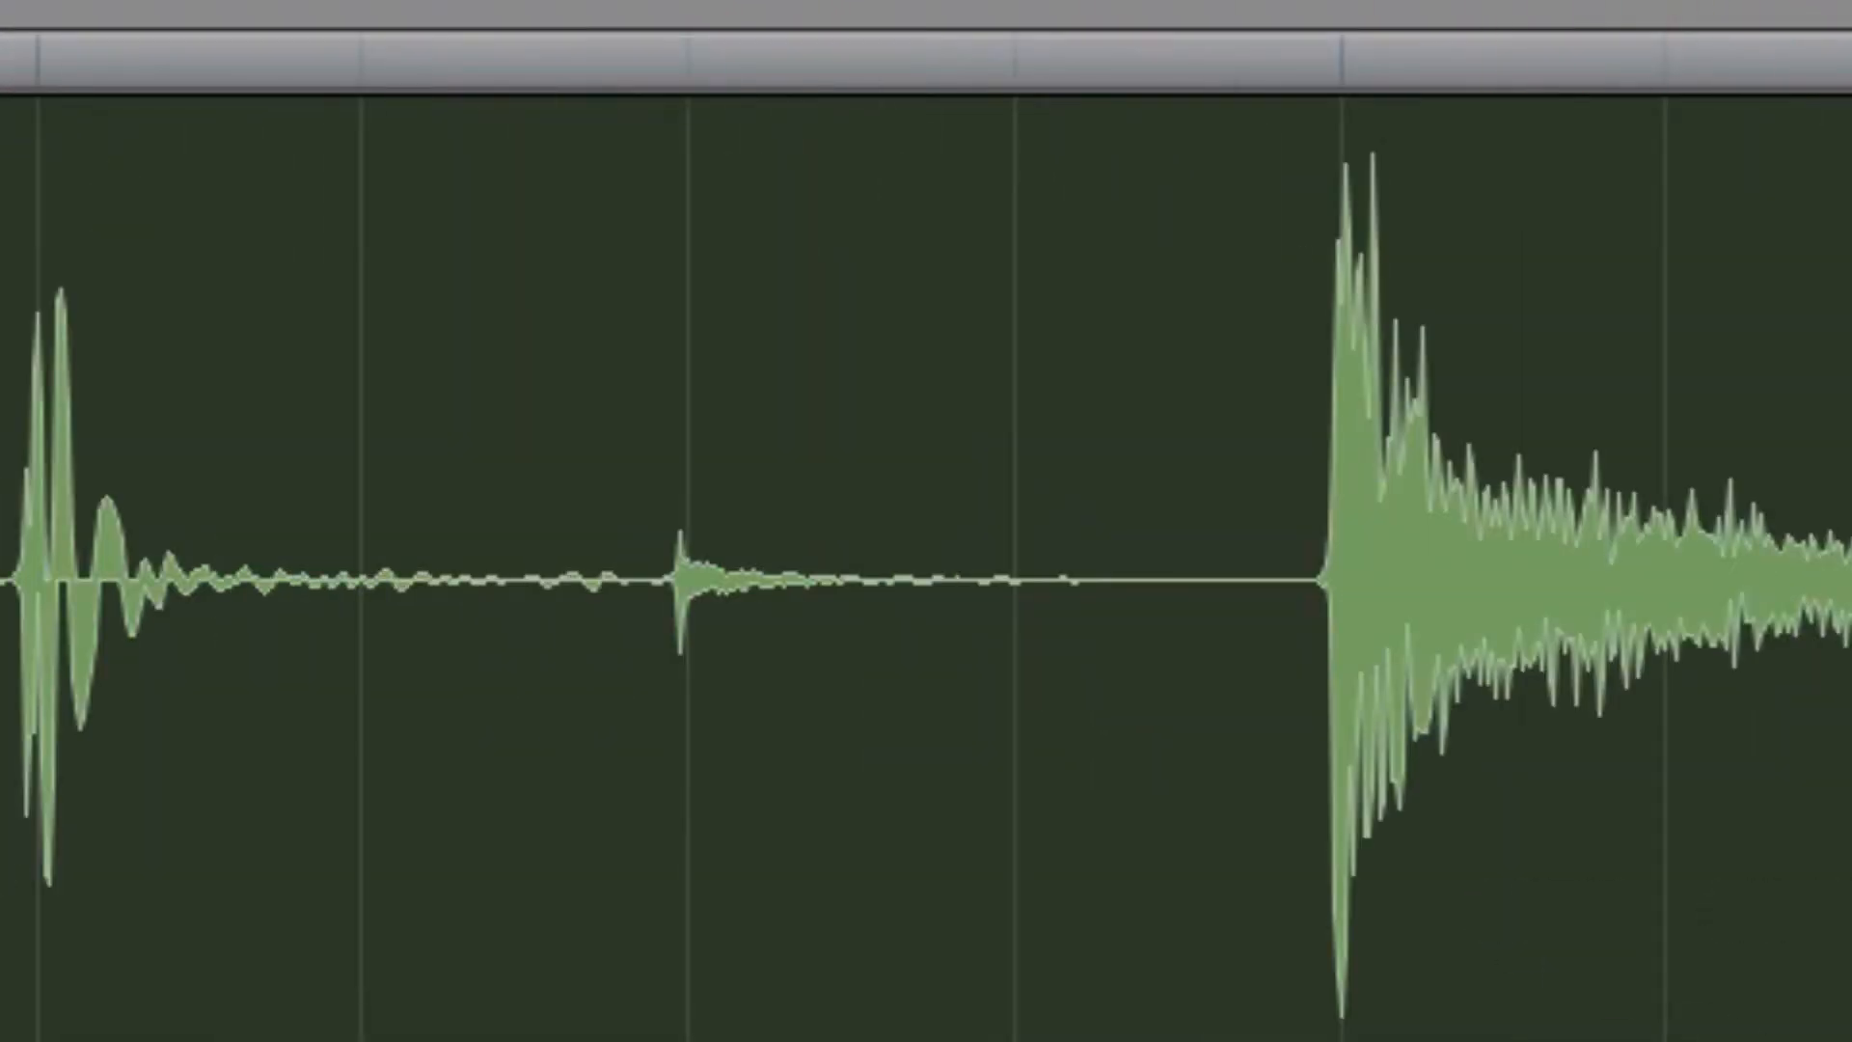
scroll(1839, 636, "left", 5)
left_click(546, 733)
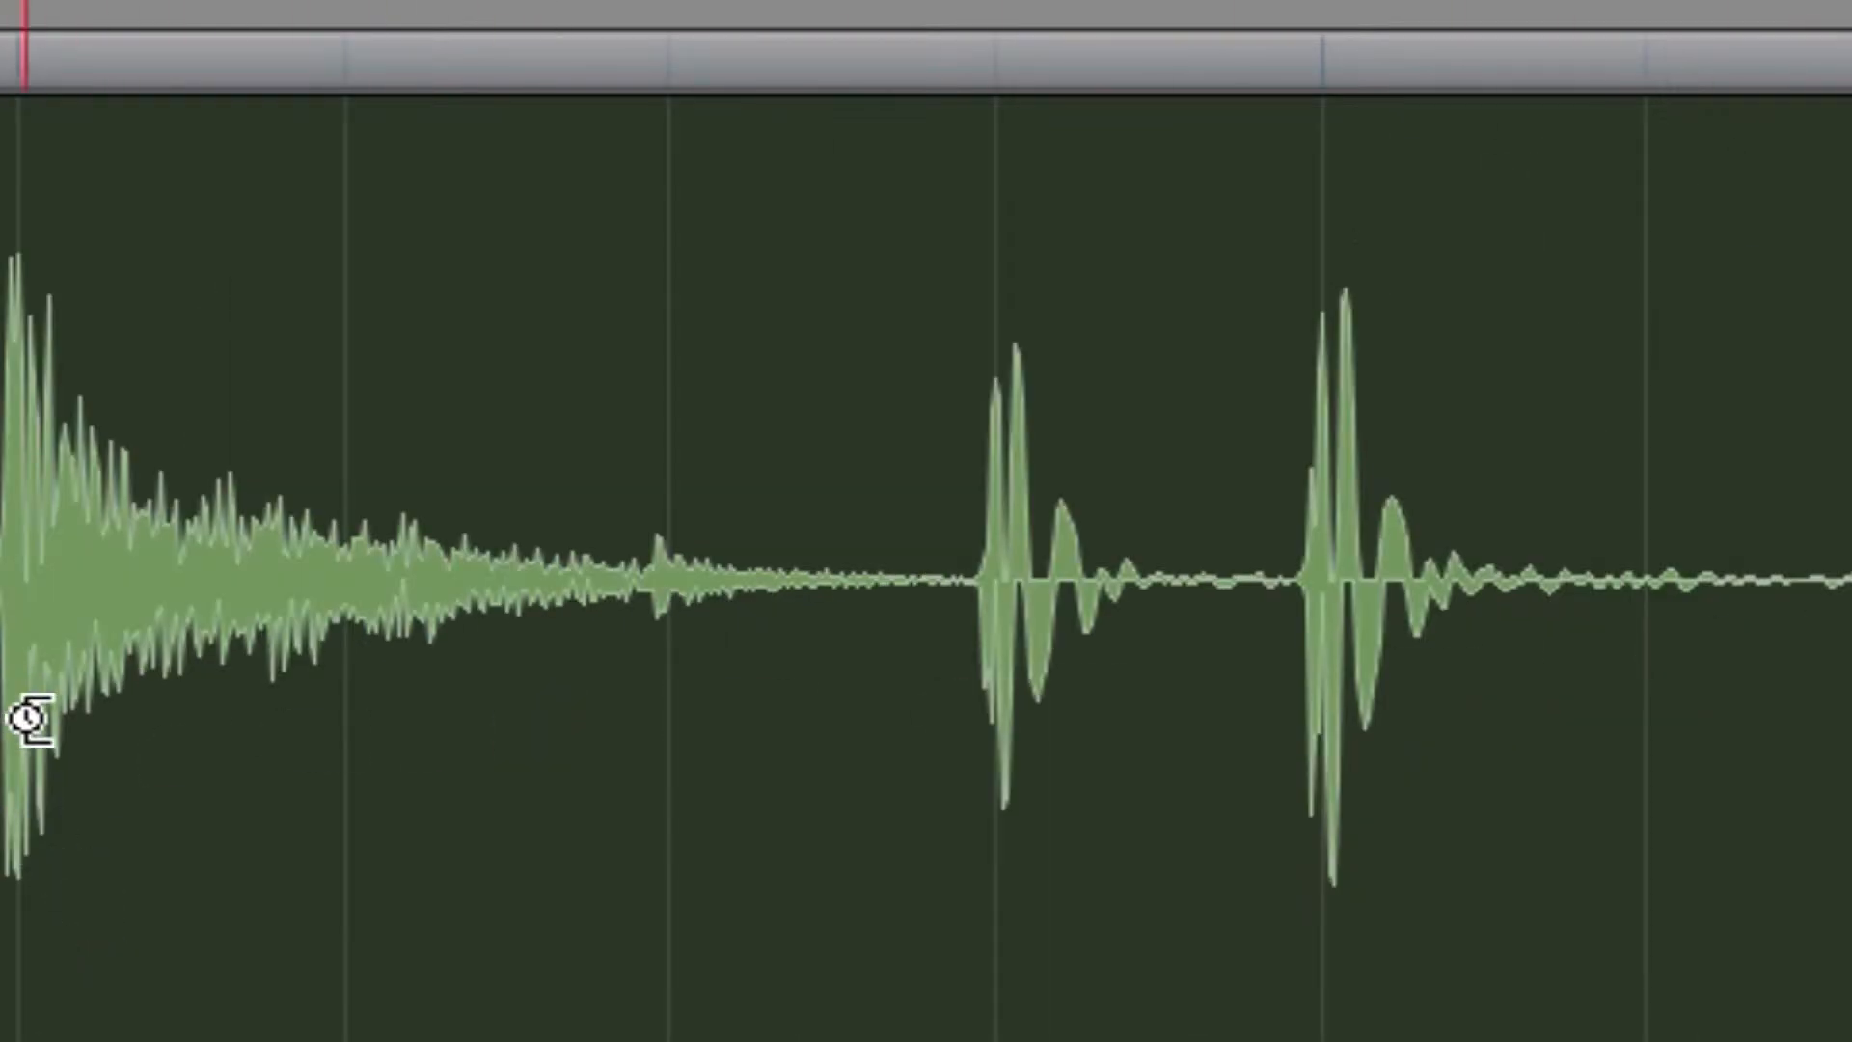
scroll(550, 858, "right", 15)
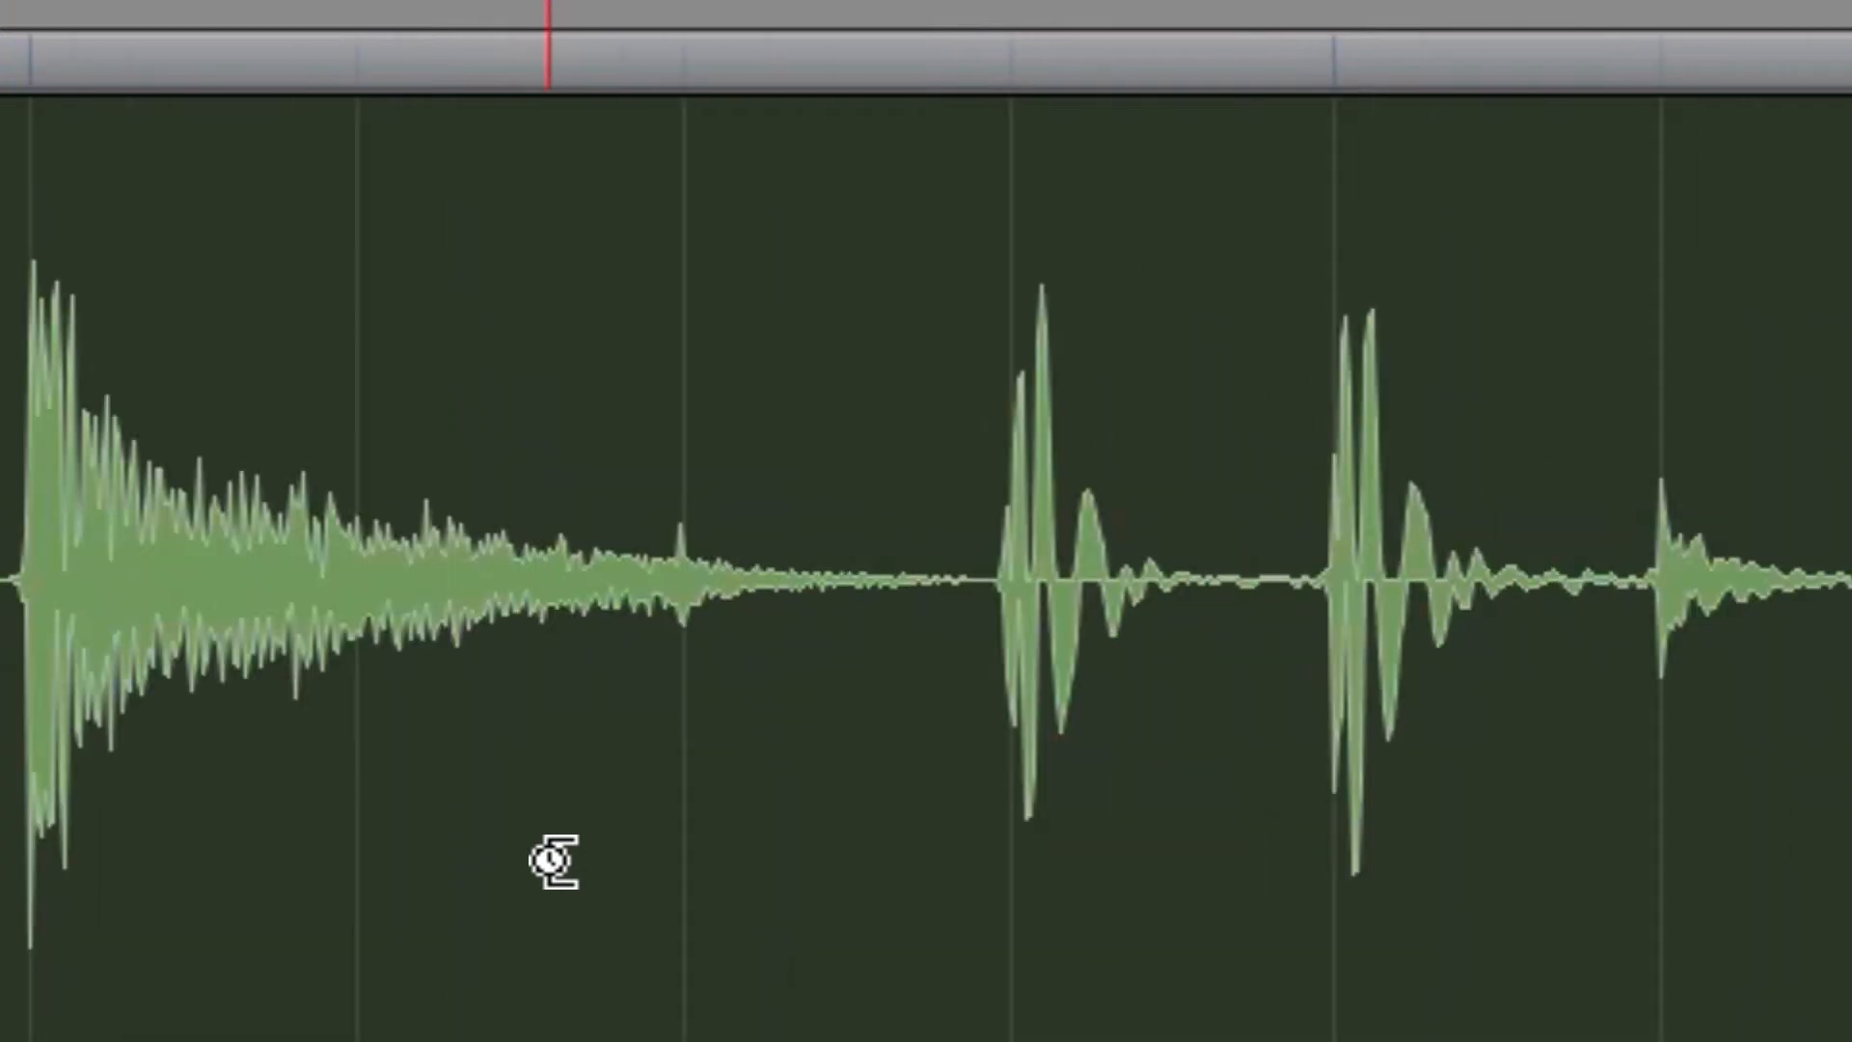
scroll(550, 859, "left", 5)
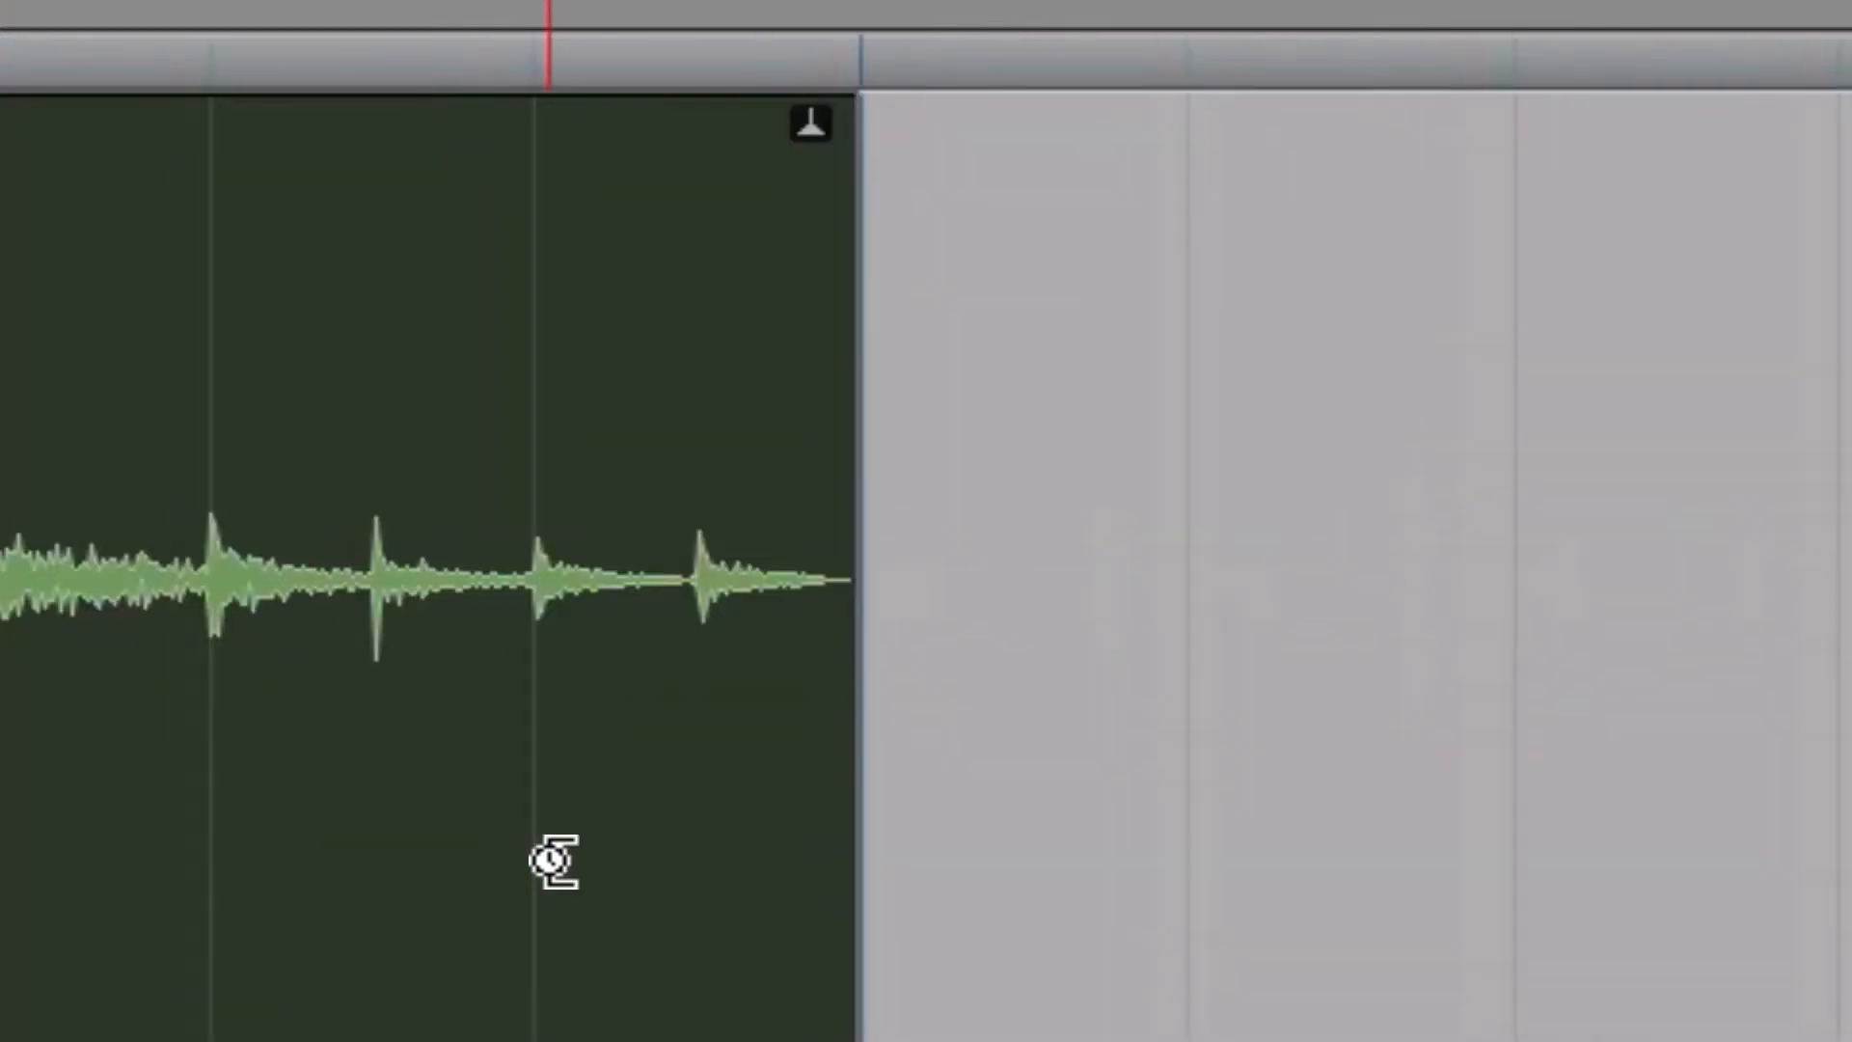
scroll(609, 778, "down", 2)
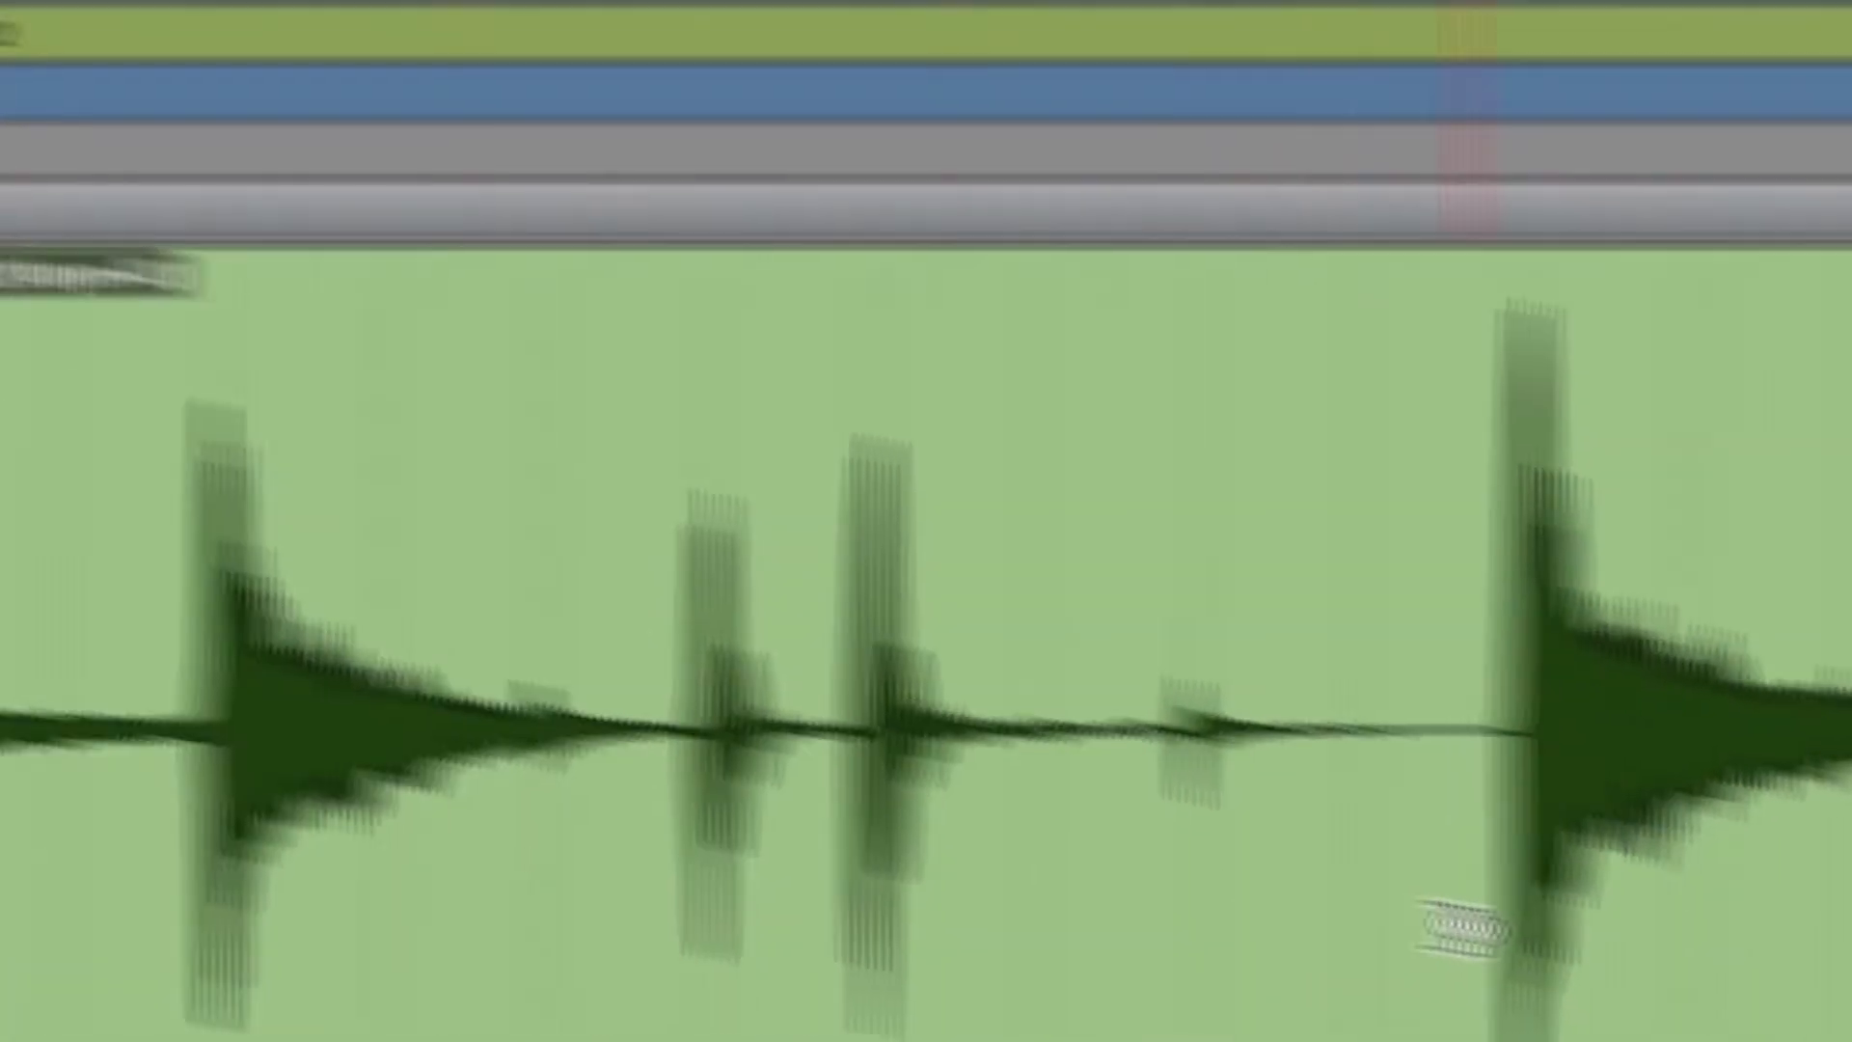
Play the two-measure drum clip from the start and compare its individual hits with the grid up close
key("ctrl+bracketleft")
key("ctrl+bracketleft")
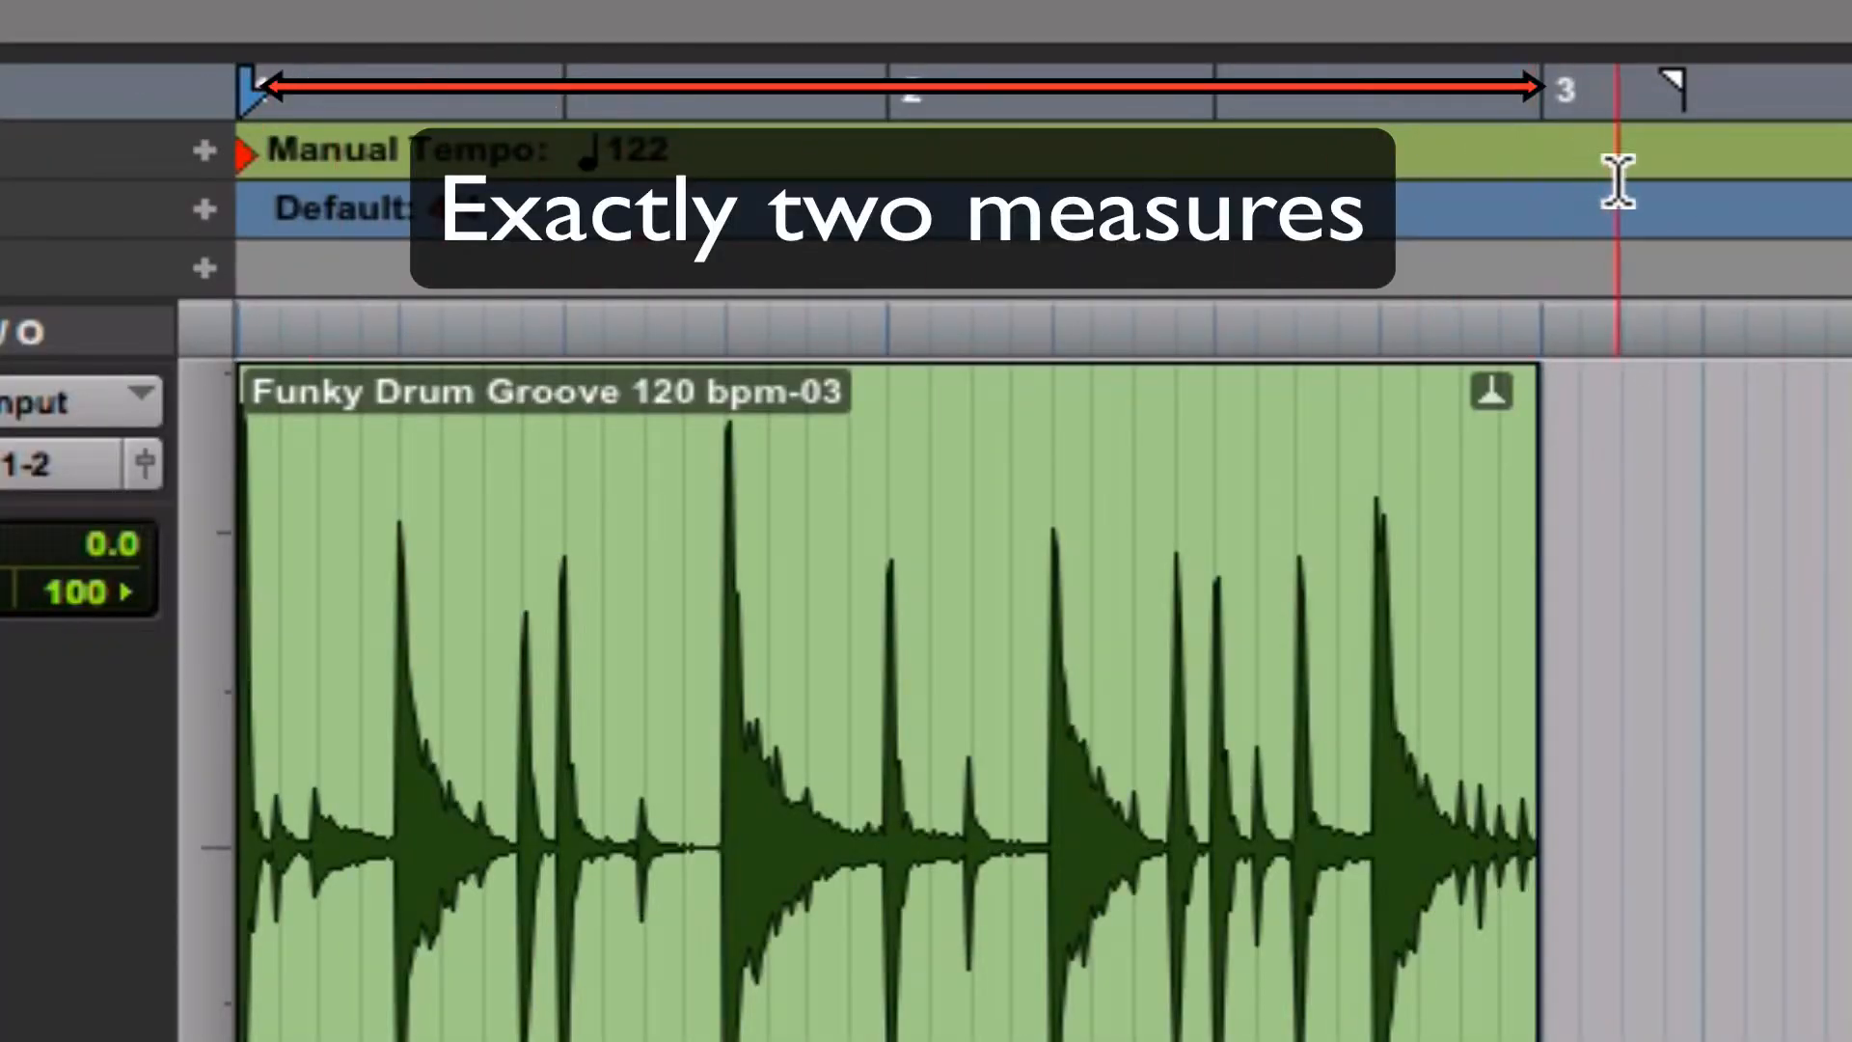
key("space")
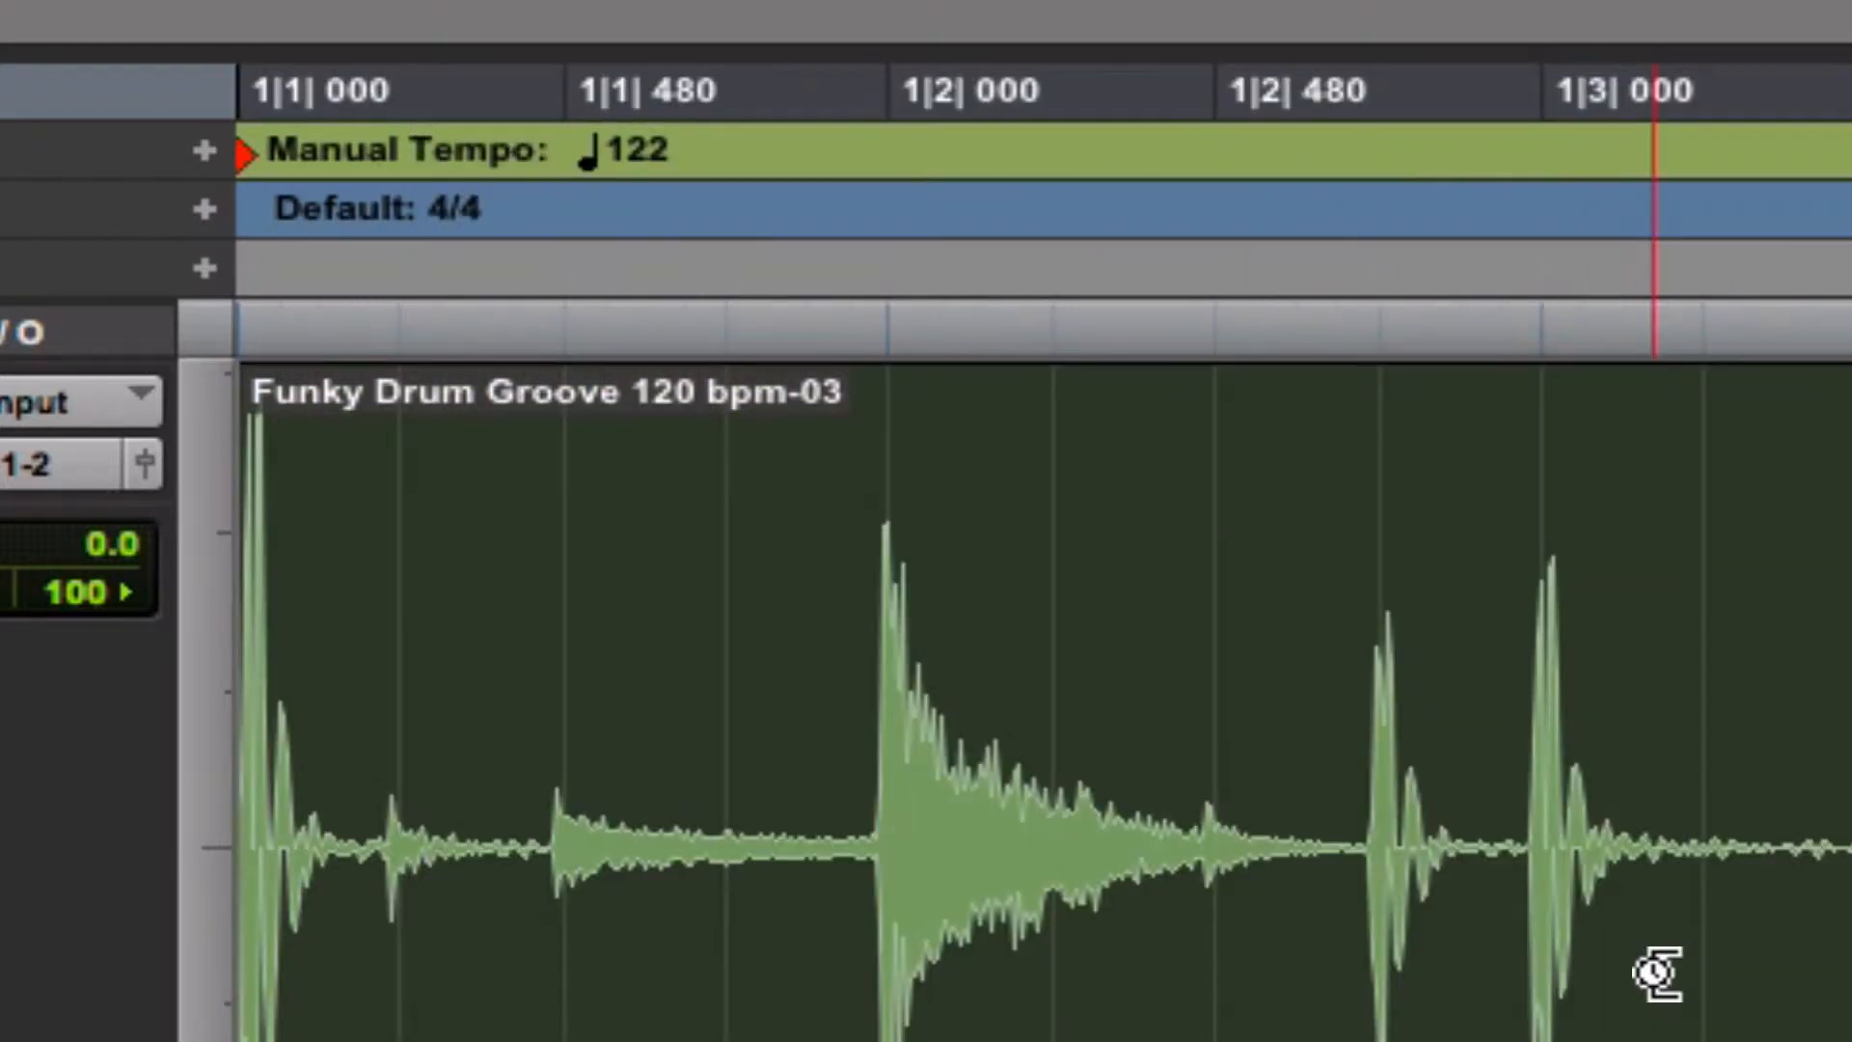
left_click(1654, 973)
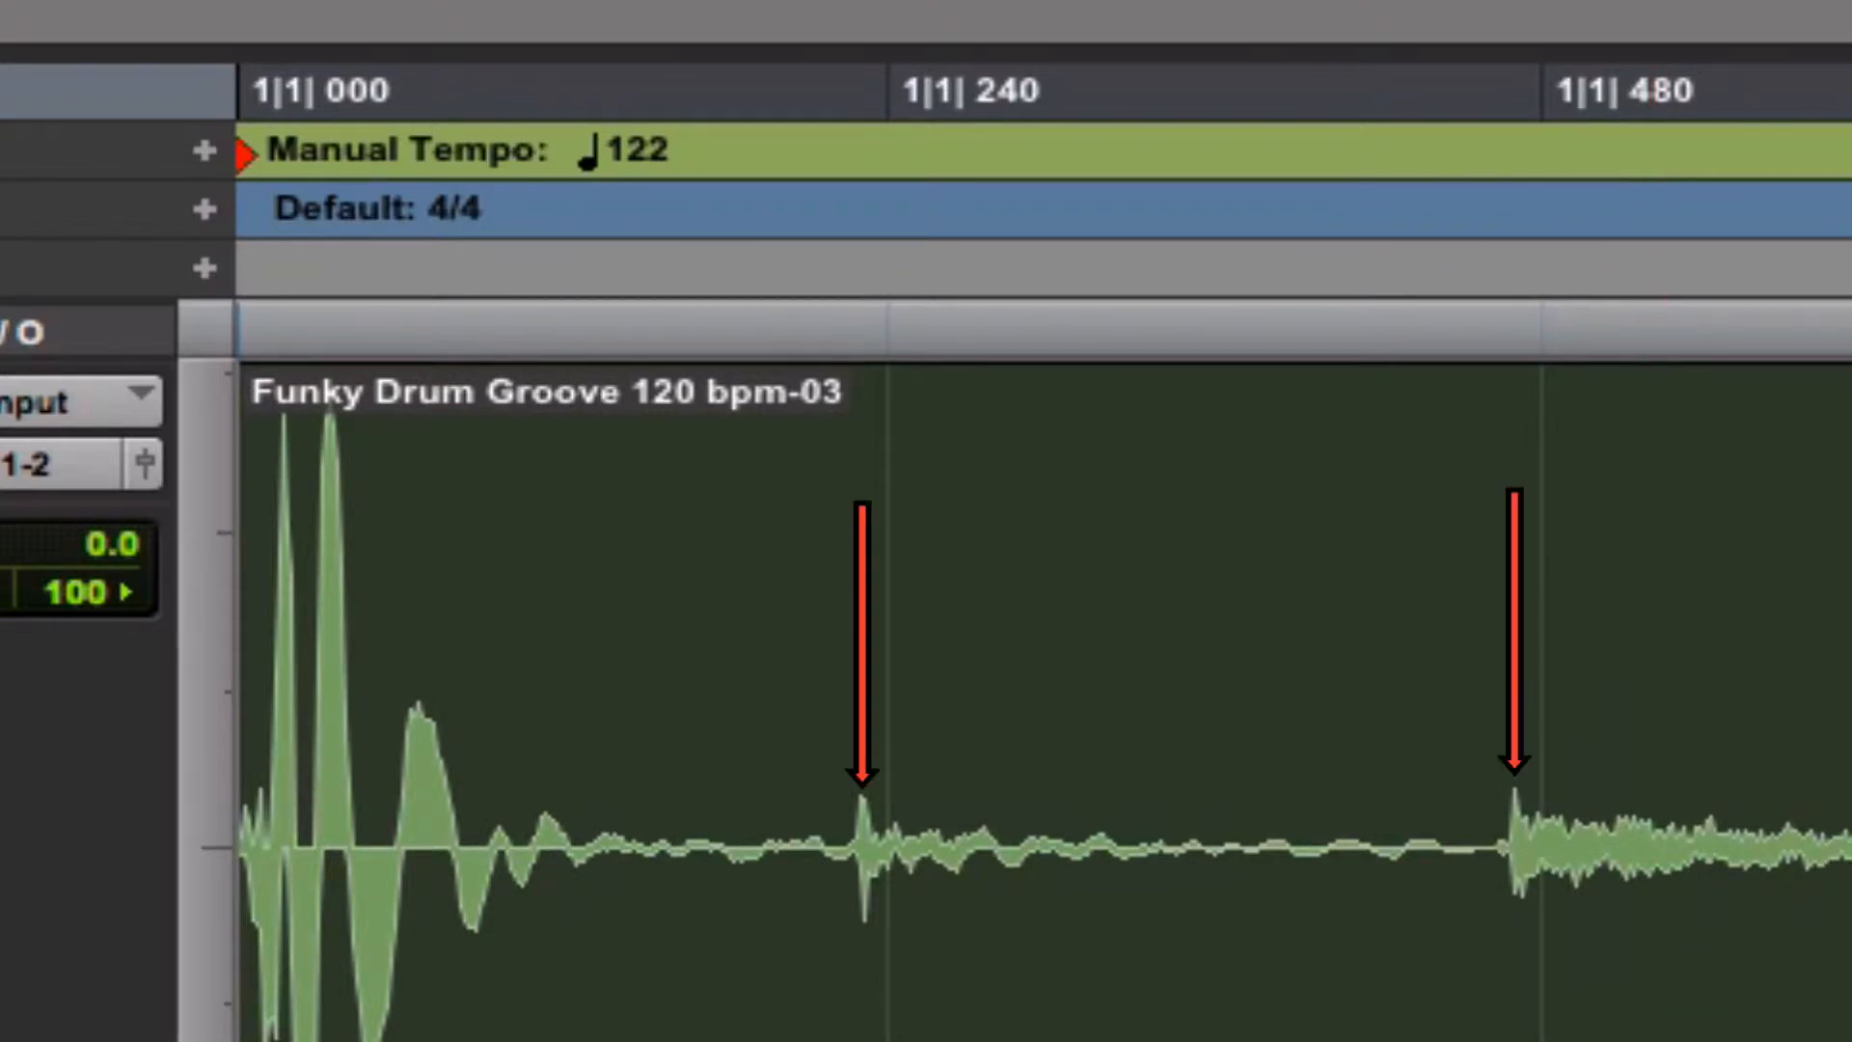
scroll(1041, 700, "right", 15)
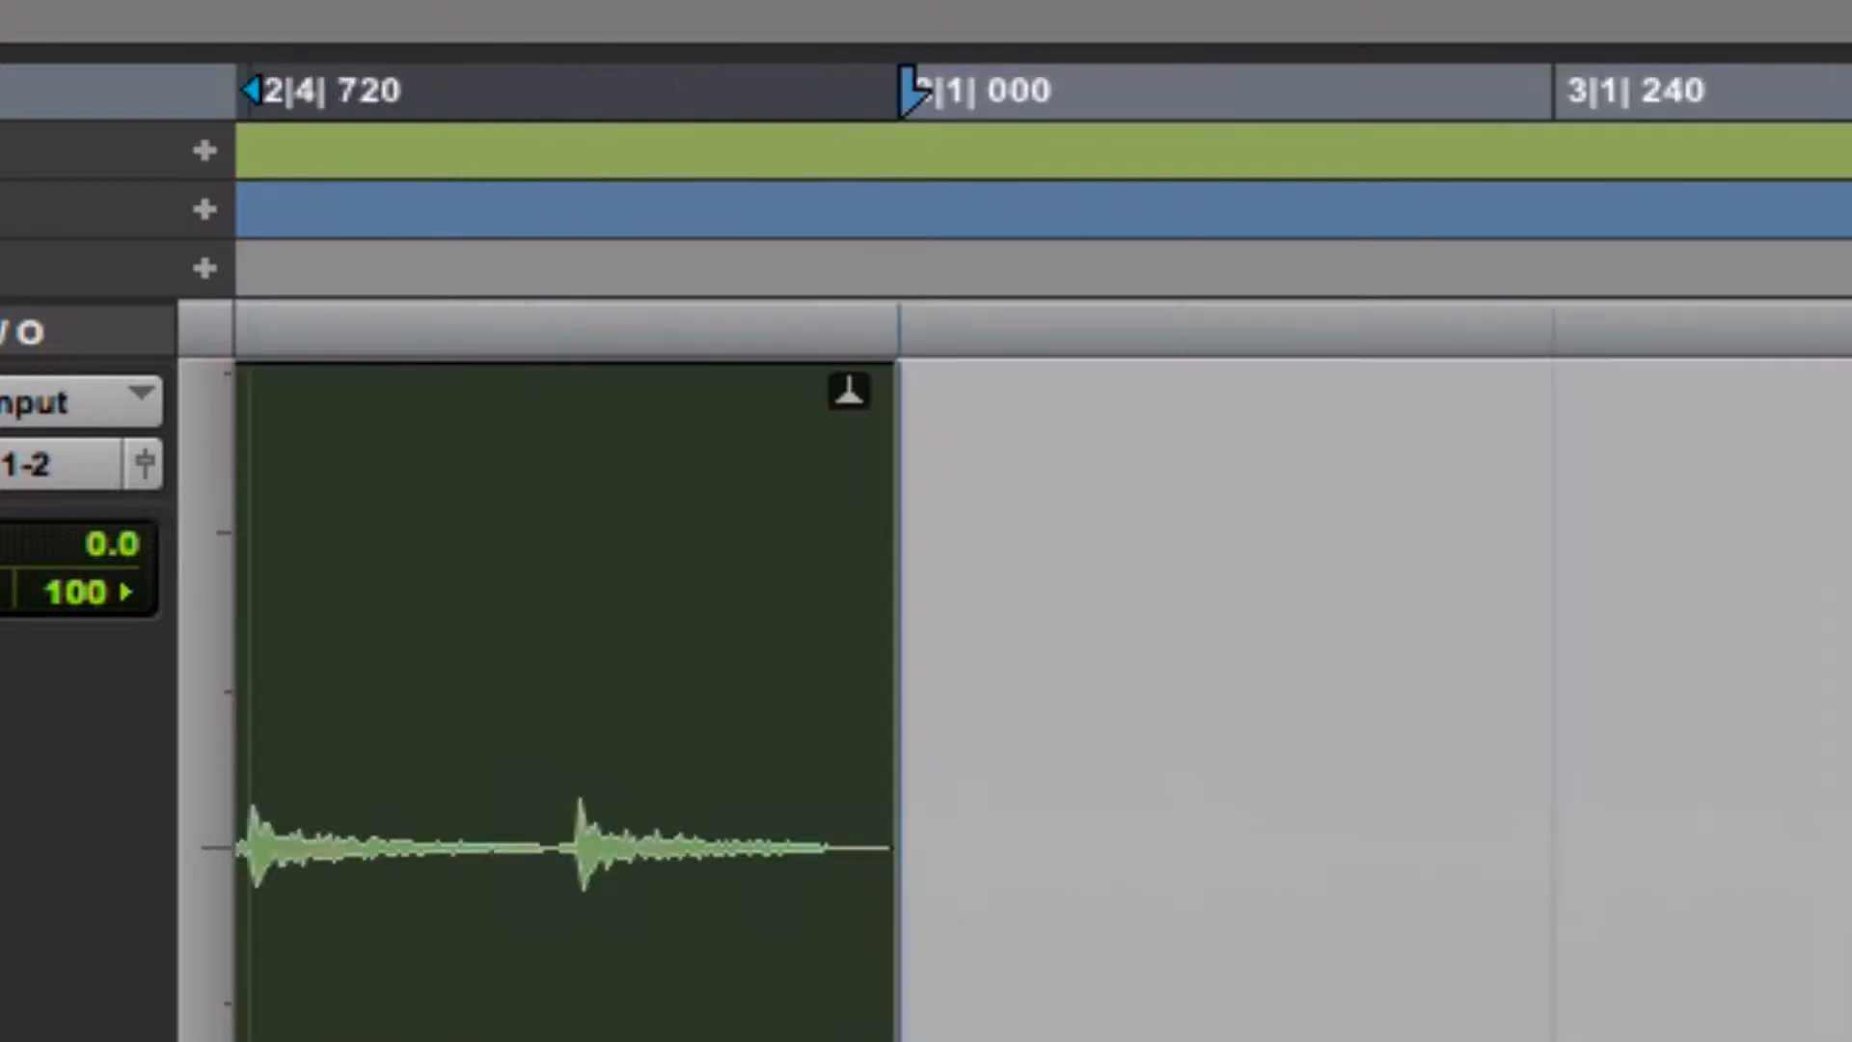
Quantize the drum clip's Elastic Audio events to a 1/16 note grid, matching the session's grid value
scroll(1041, 700, "left", 5)
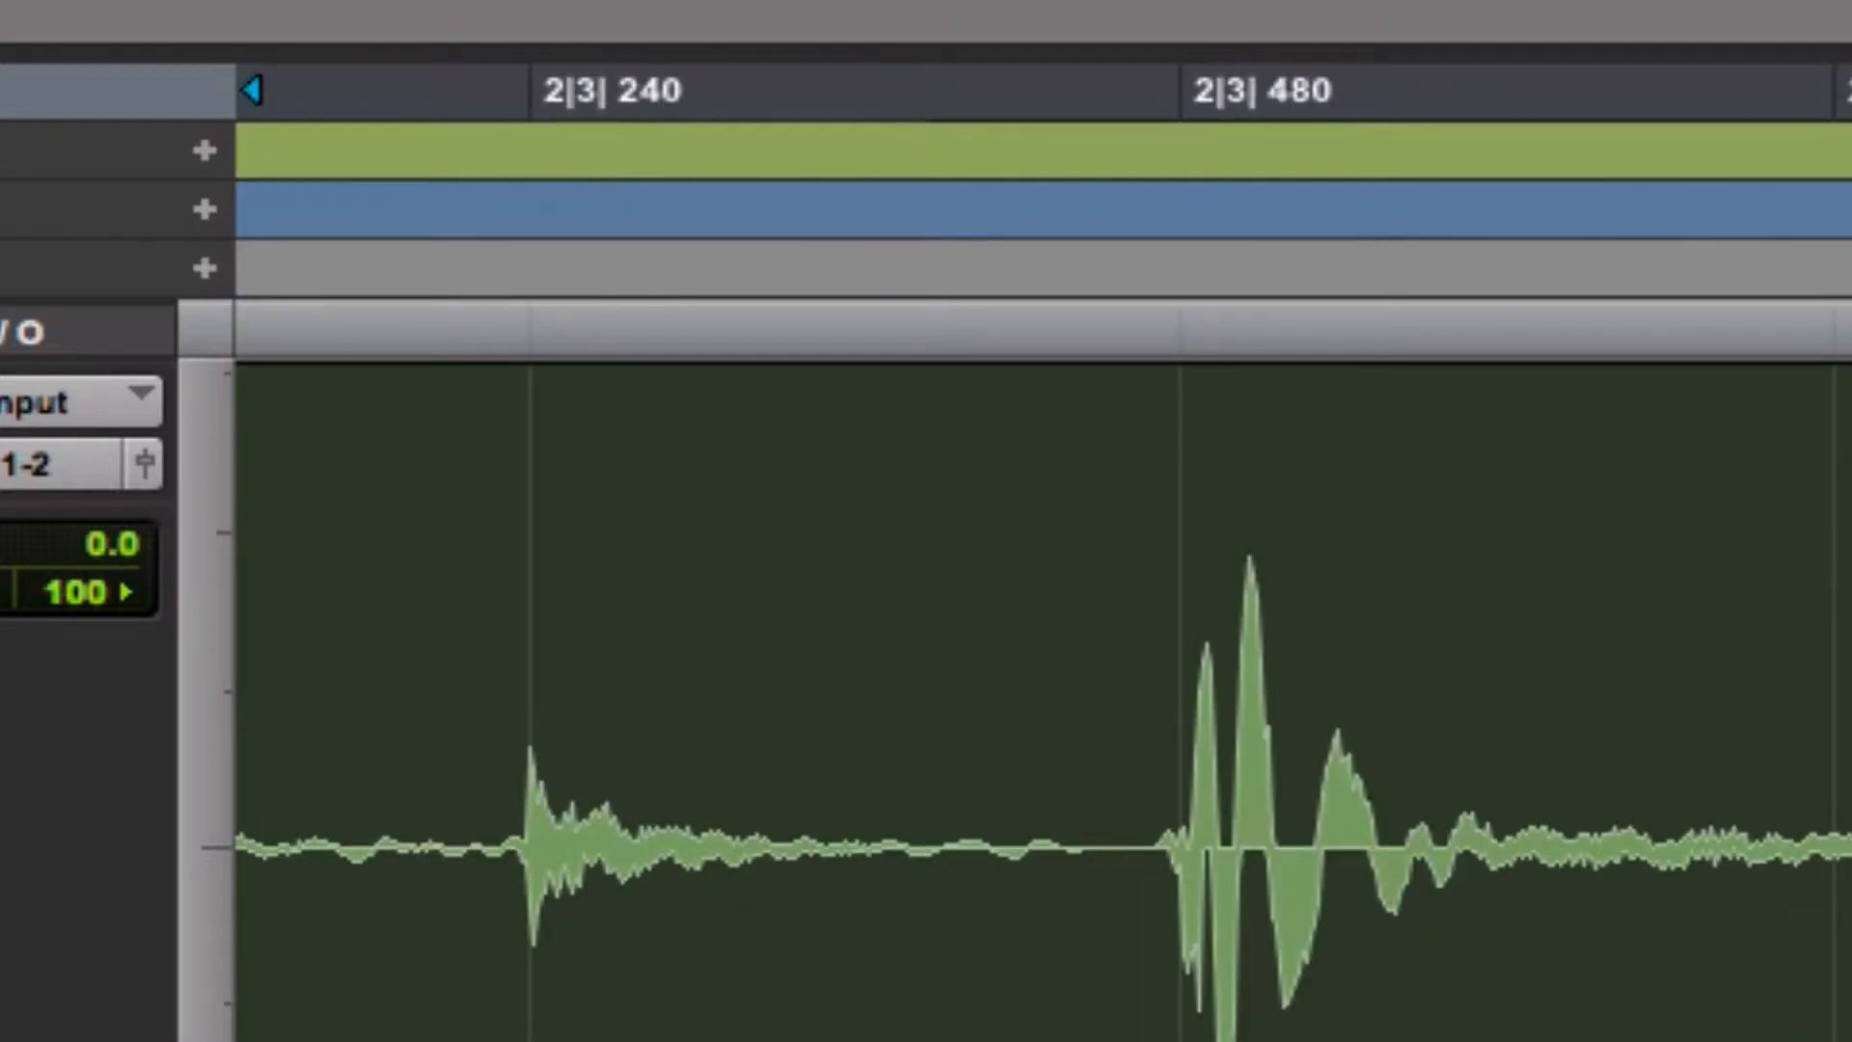
scroll(1041, 699, "left", 12)
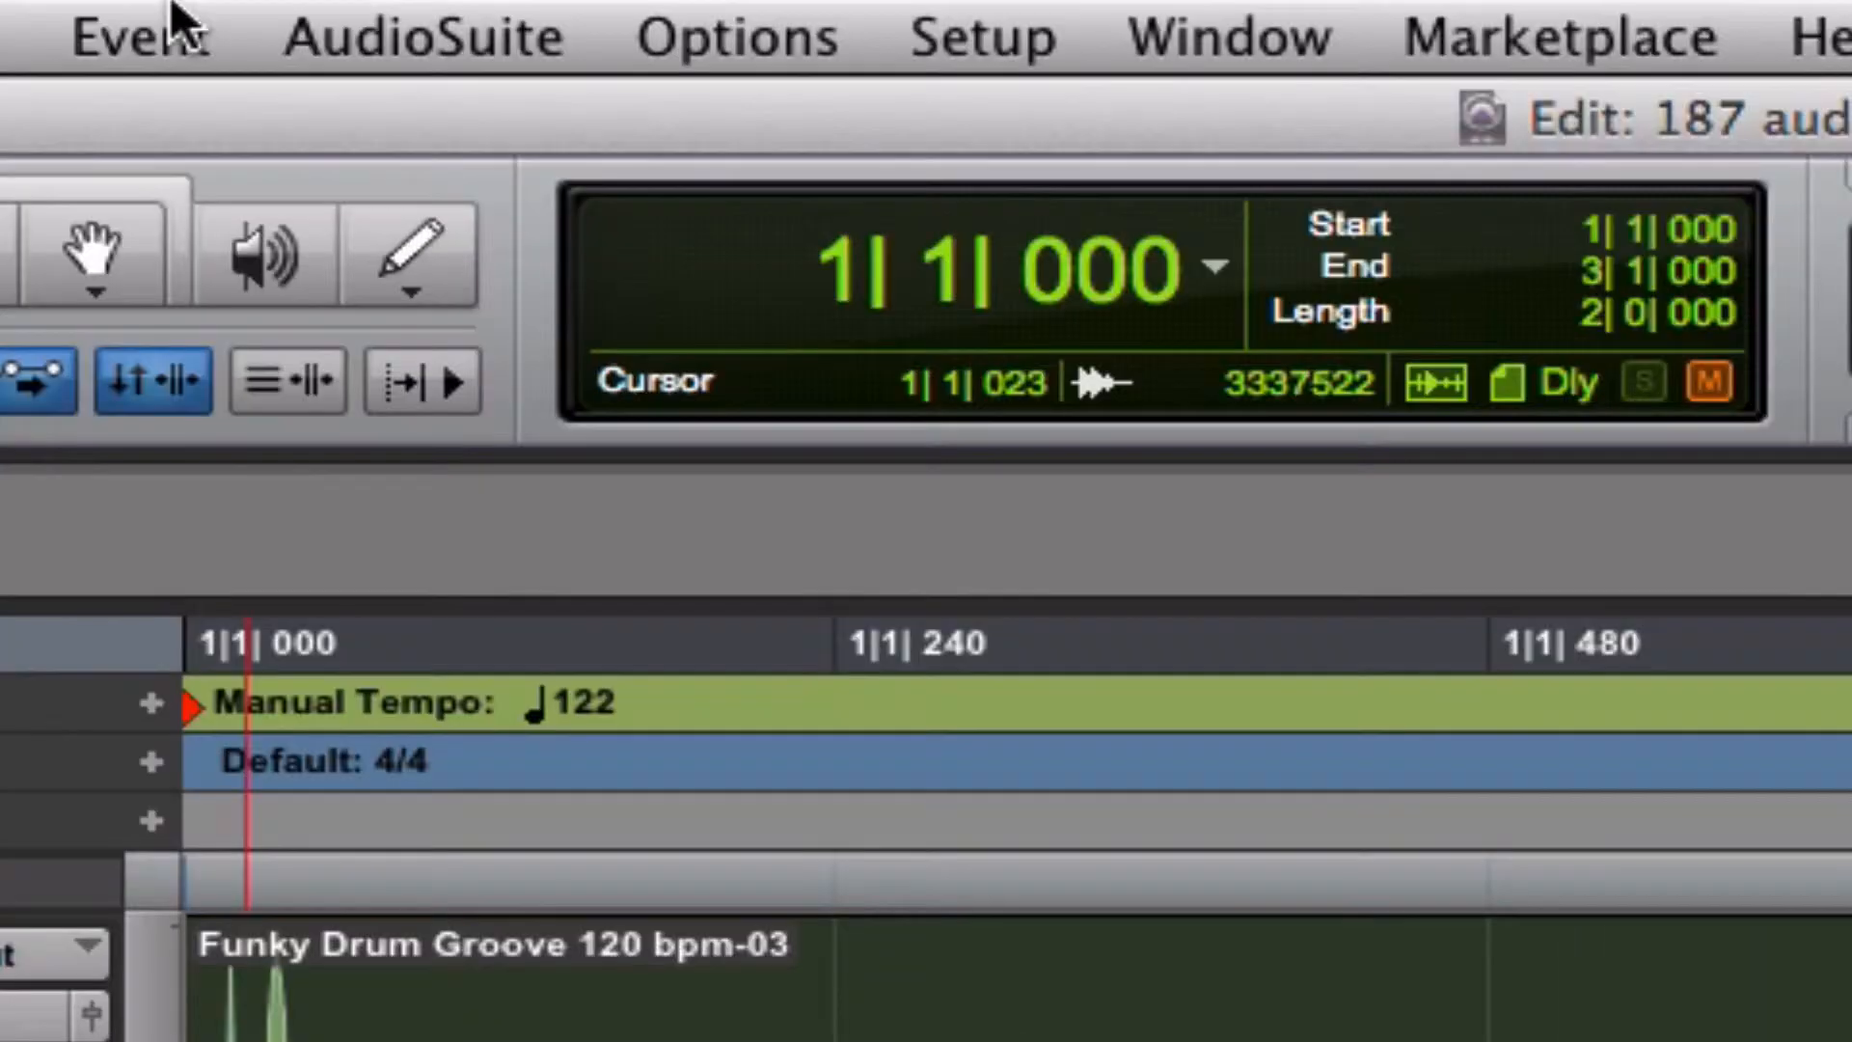
left_click(173, 29)
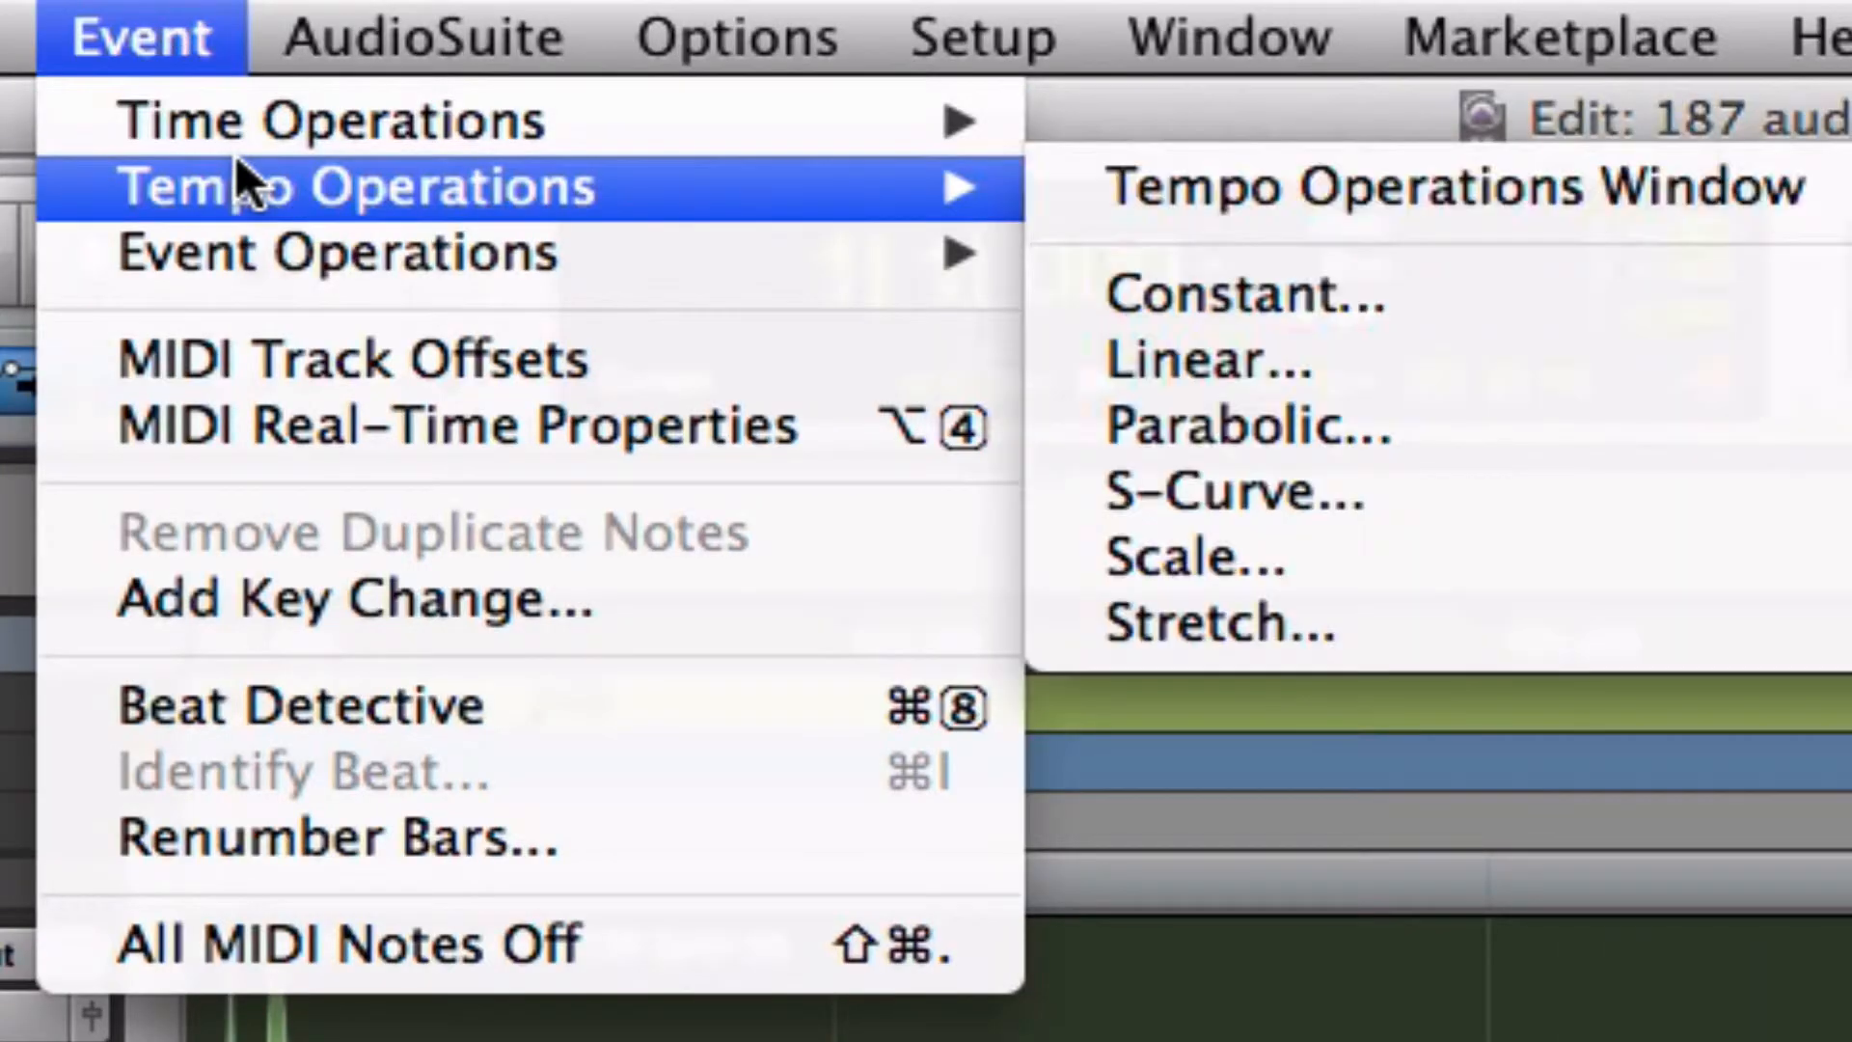
mouse_move(241, 246)
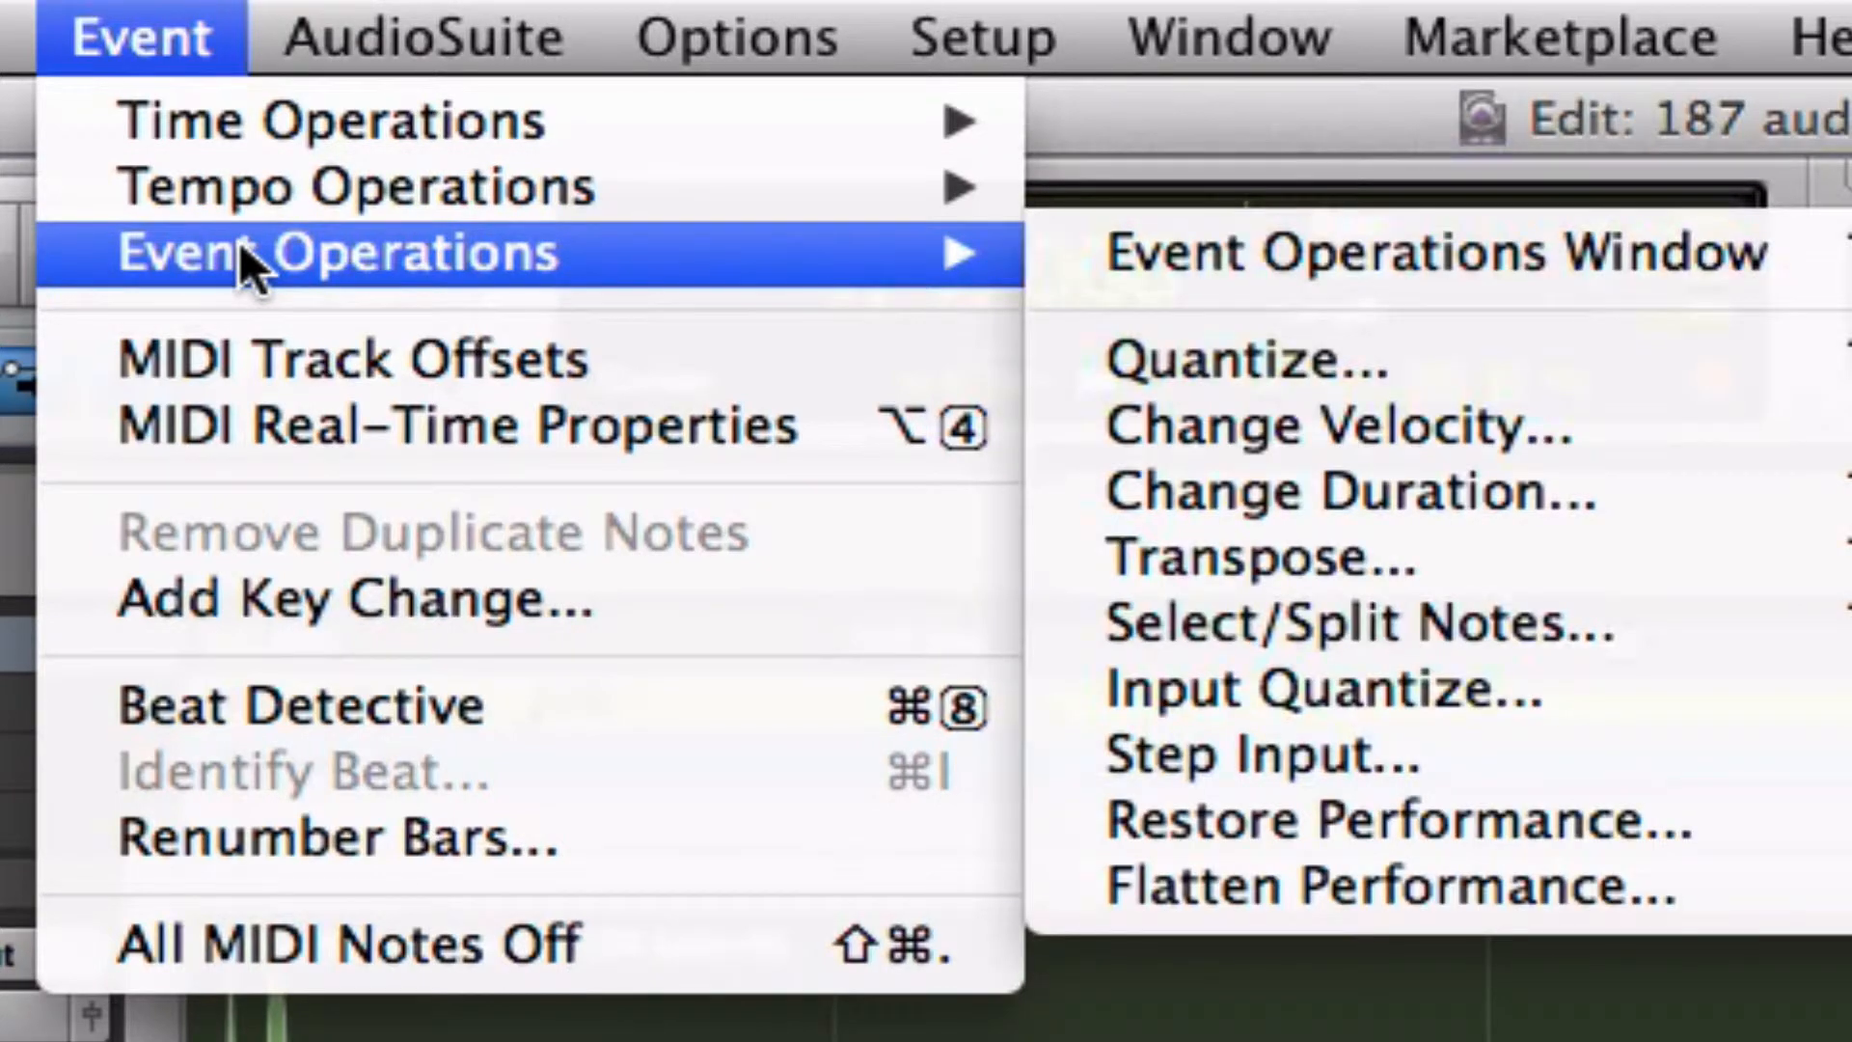
left_click(1427, 359)
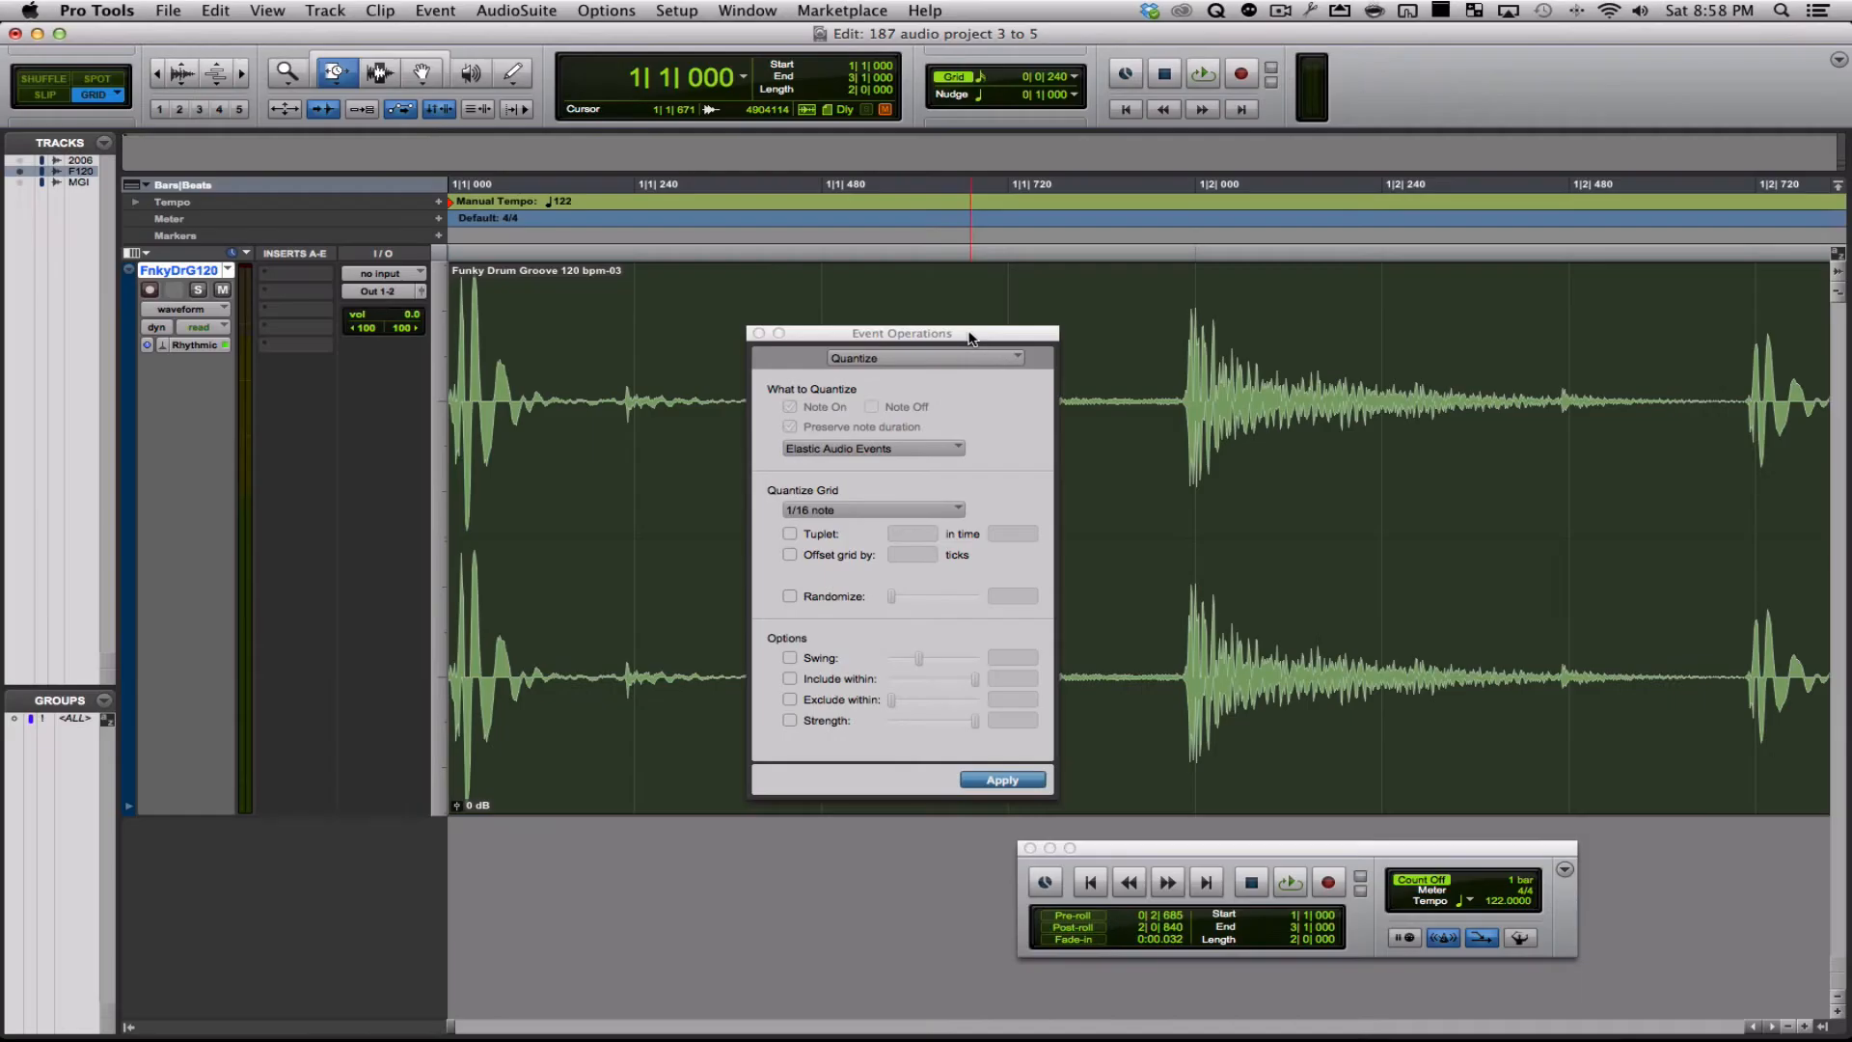
left_click_drag(970, 338, 1601, 530)
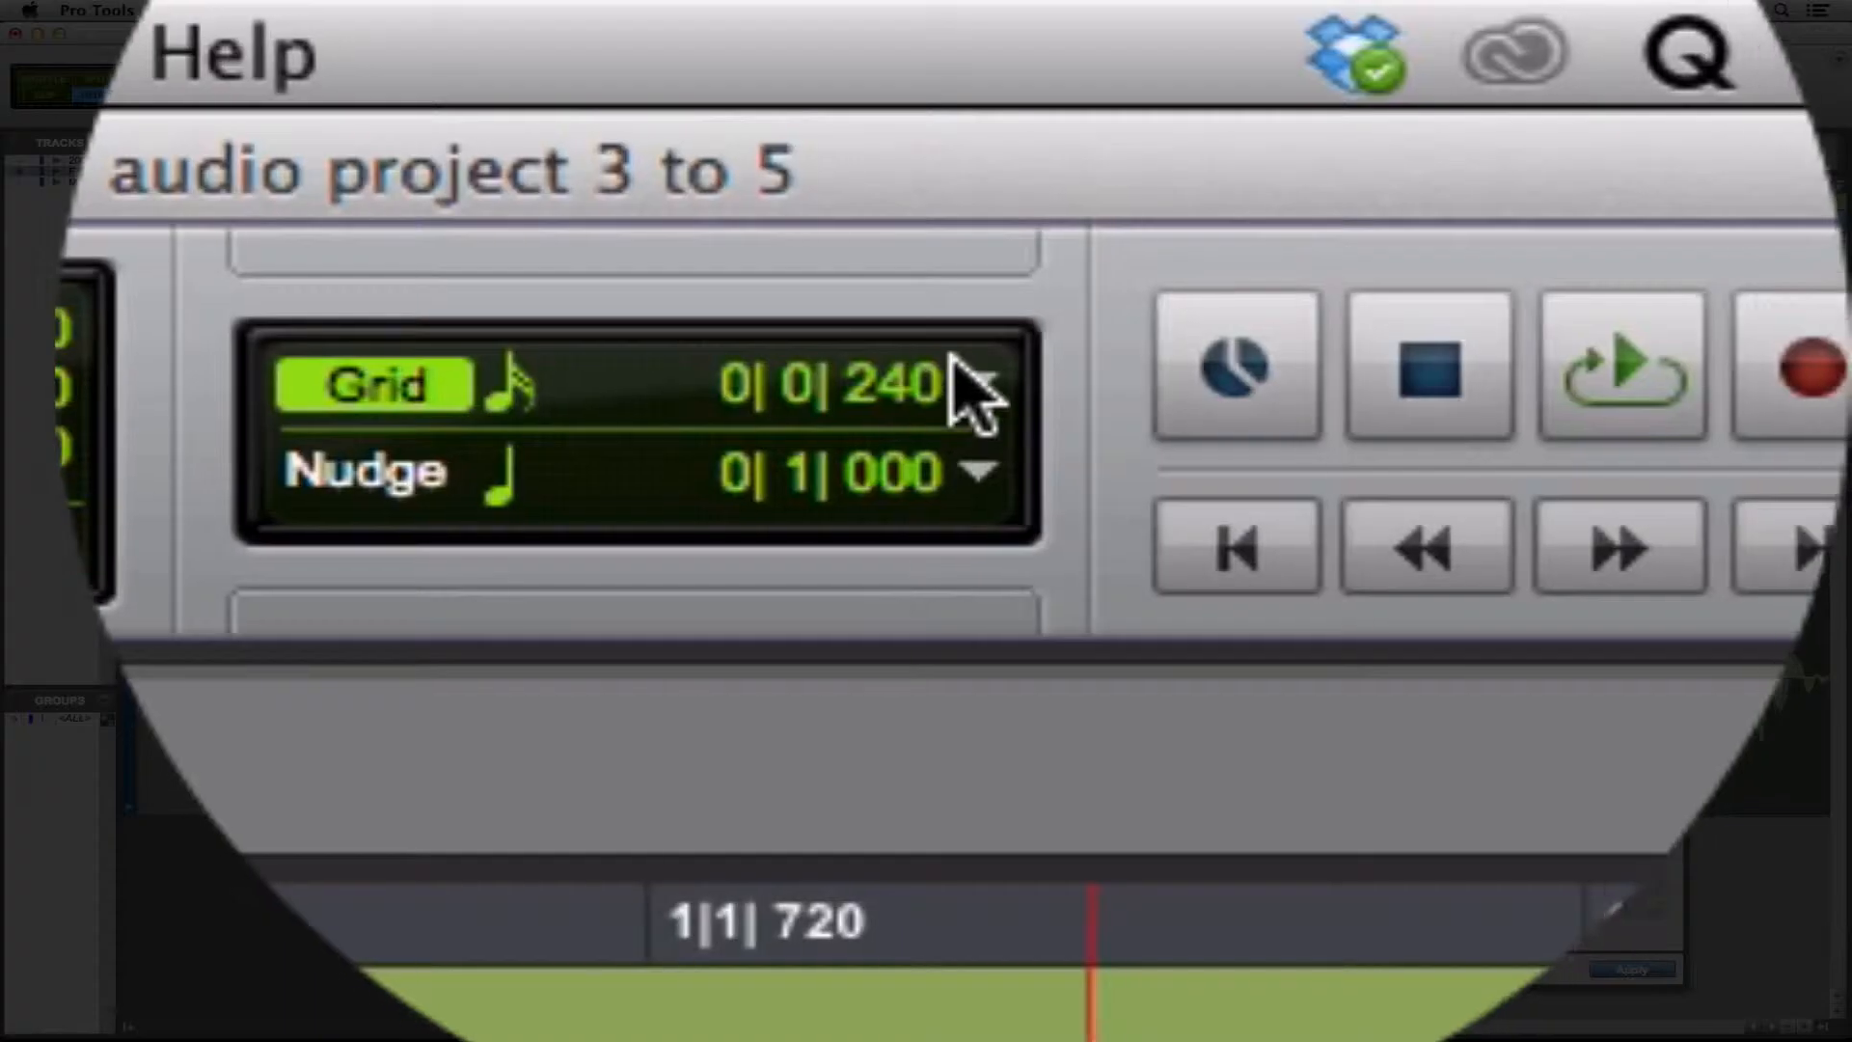
left_click(1063, 77)
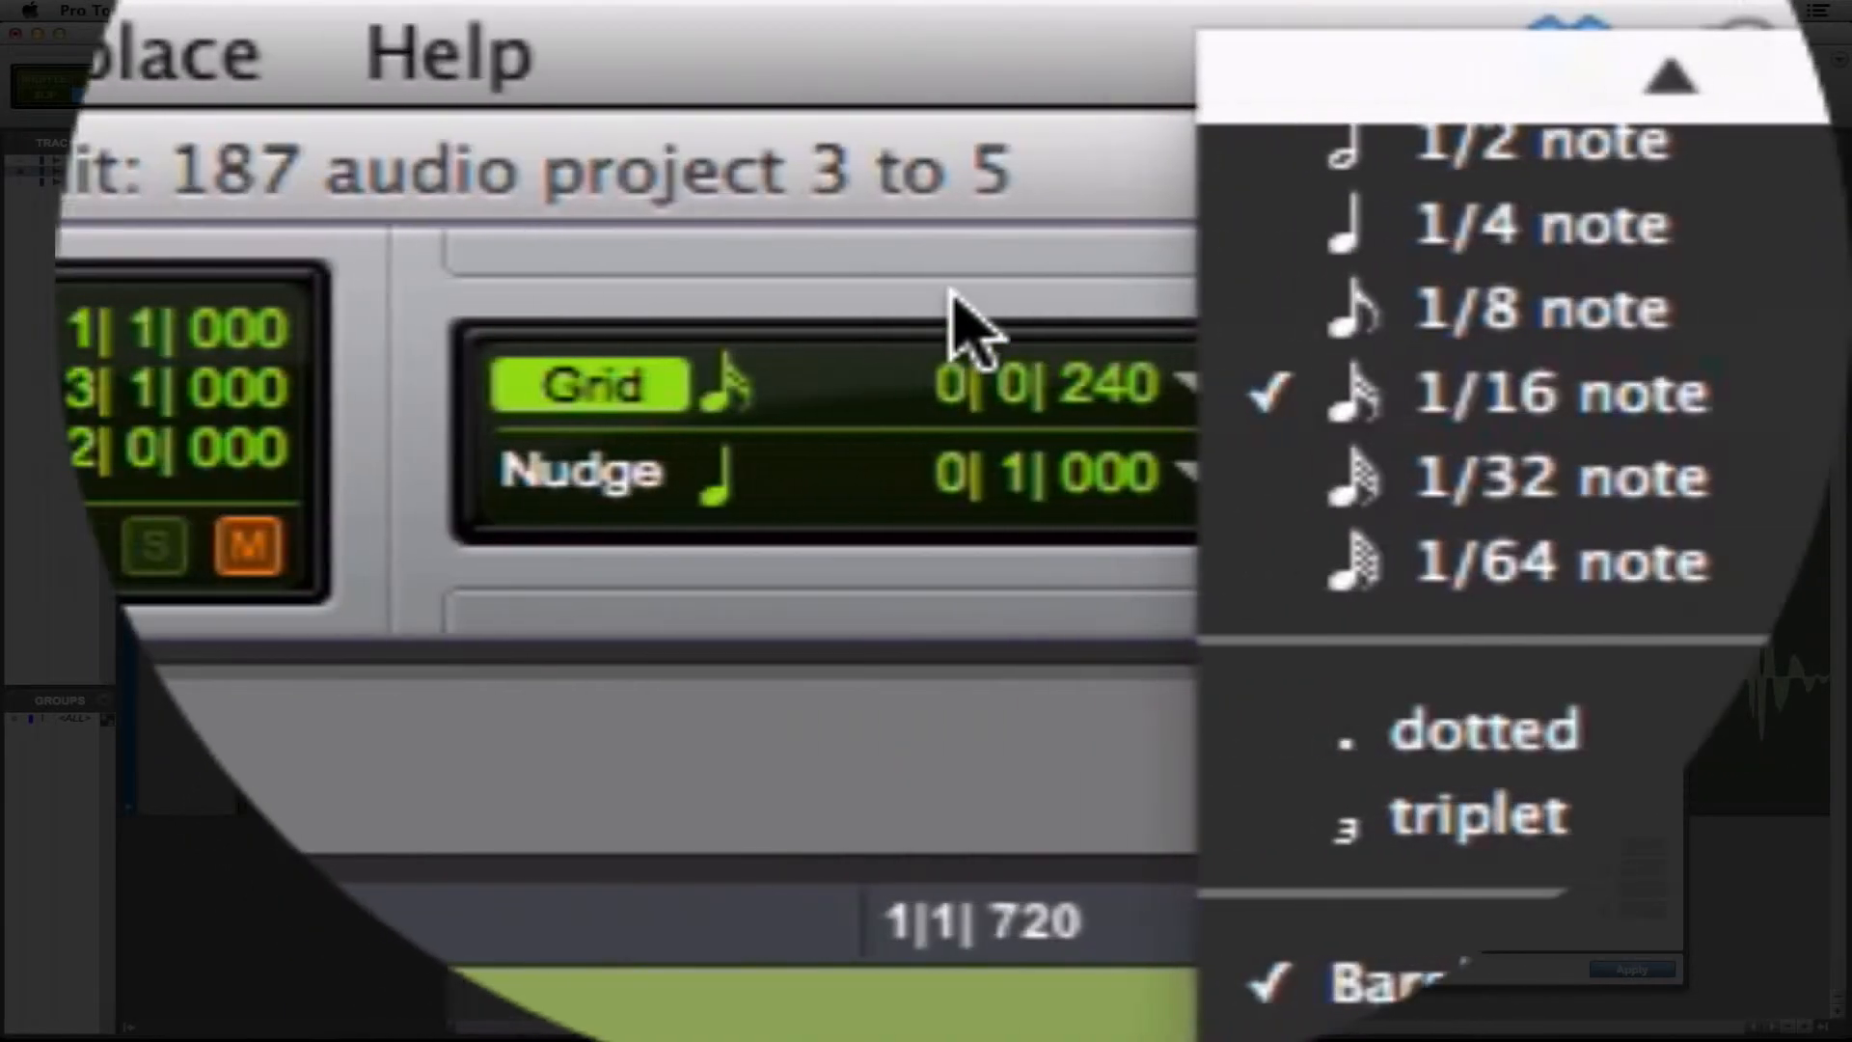
left_click(558, 281)
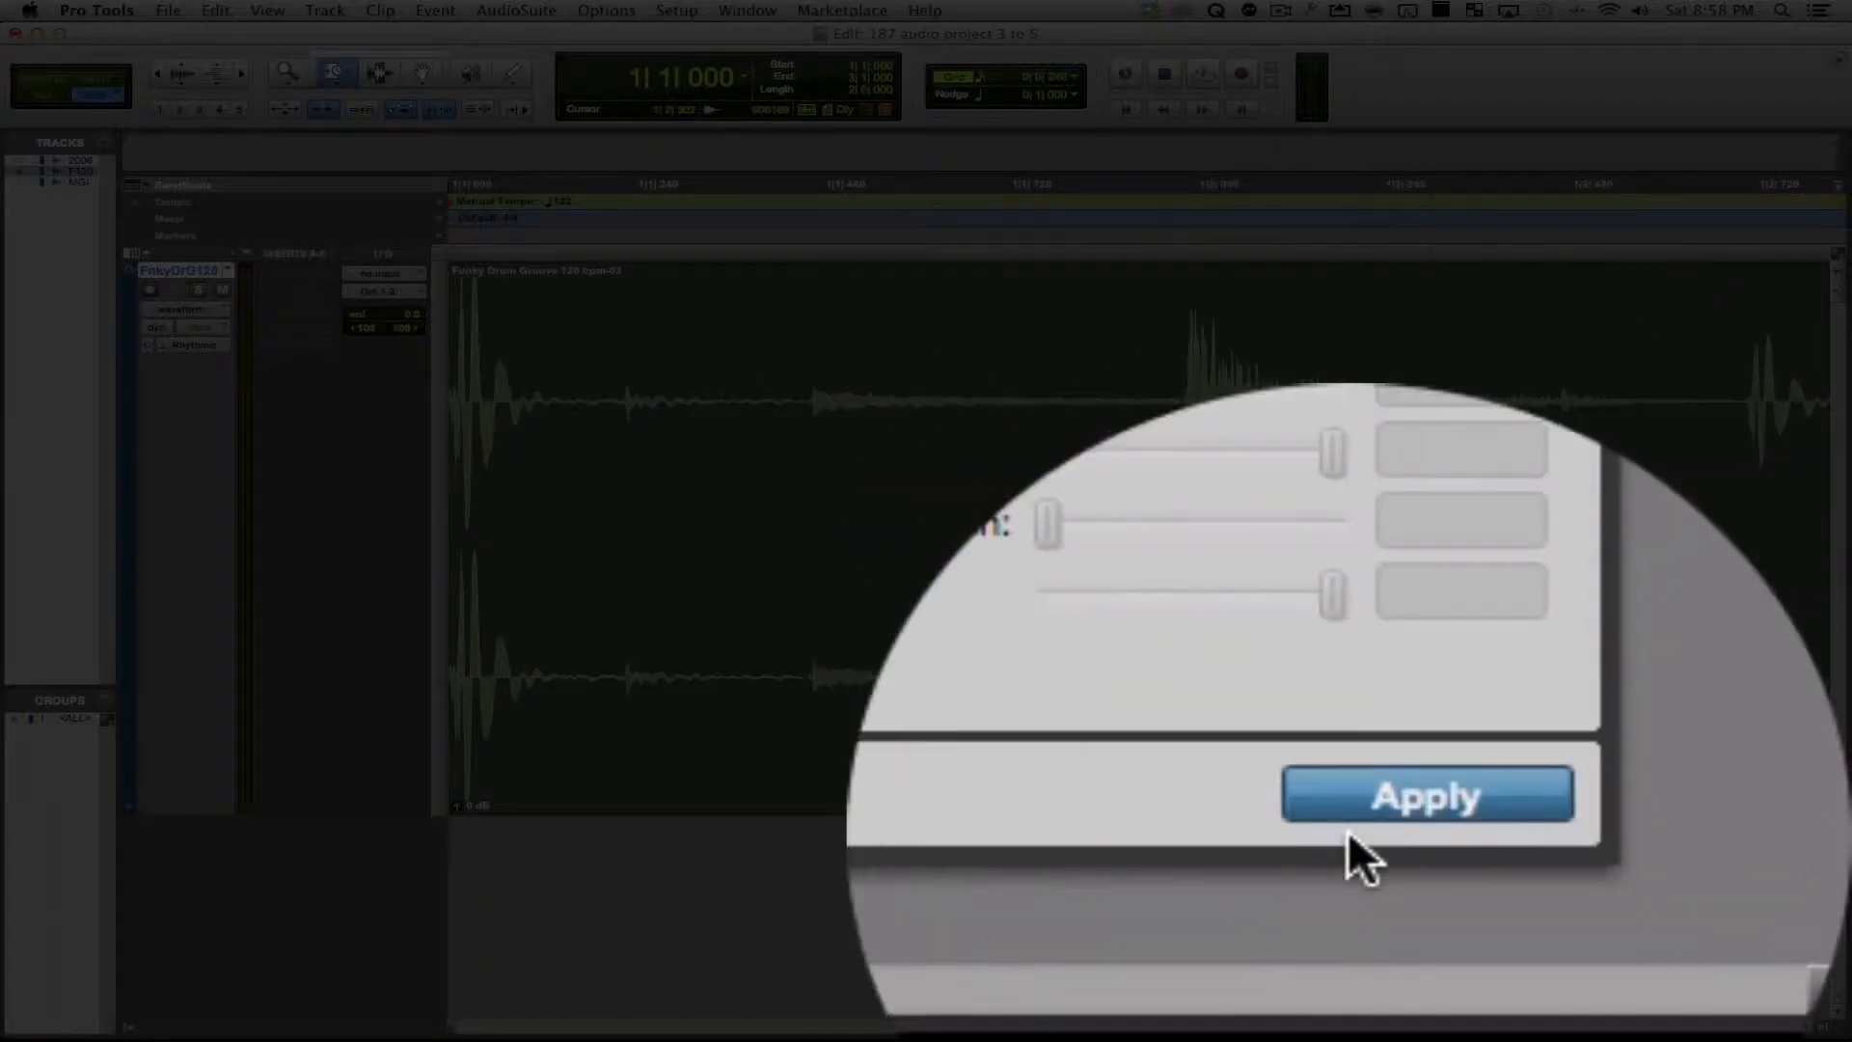
left_click(1632, 969)
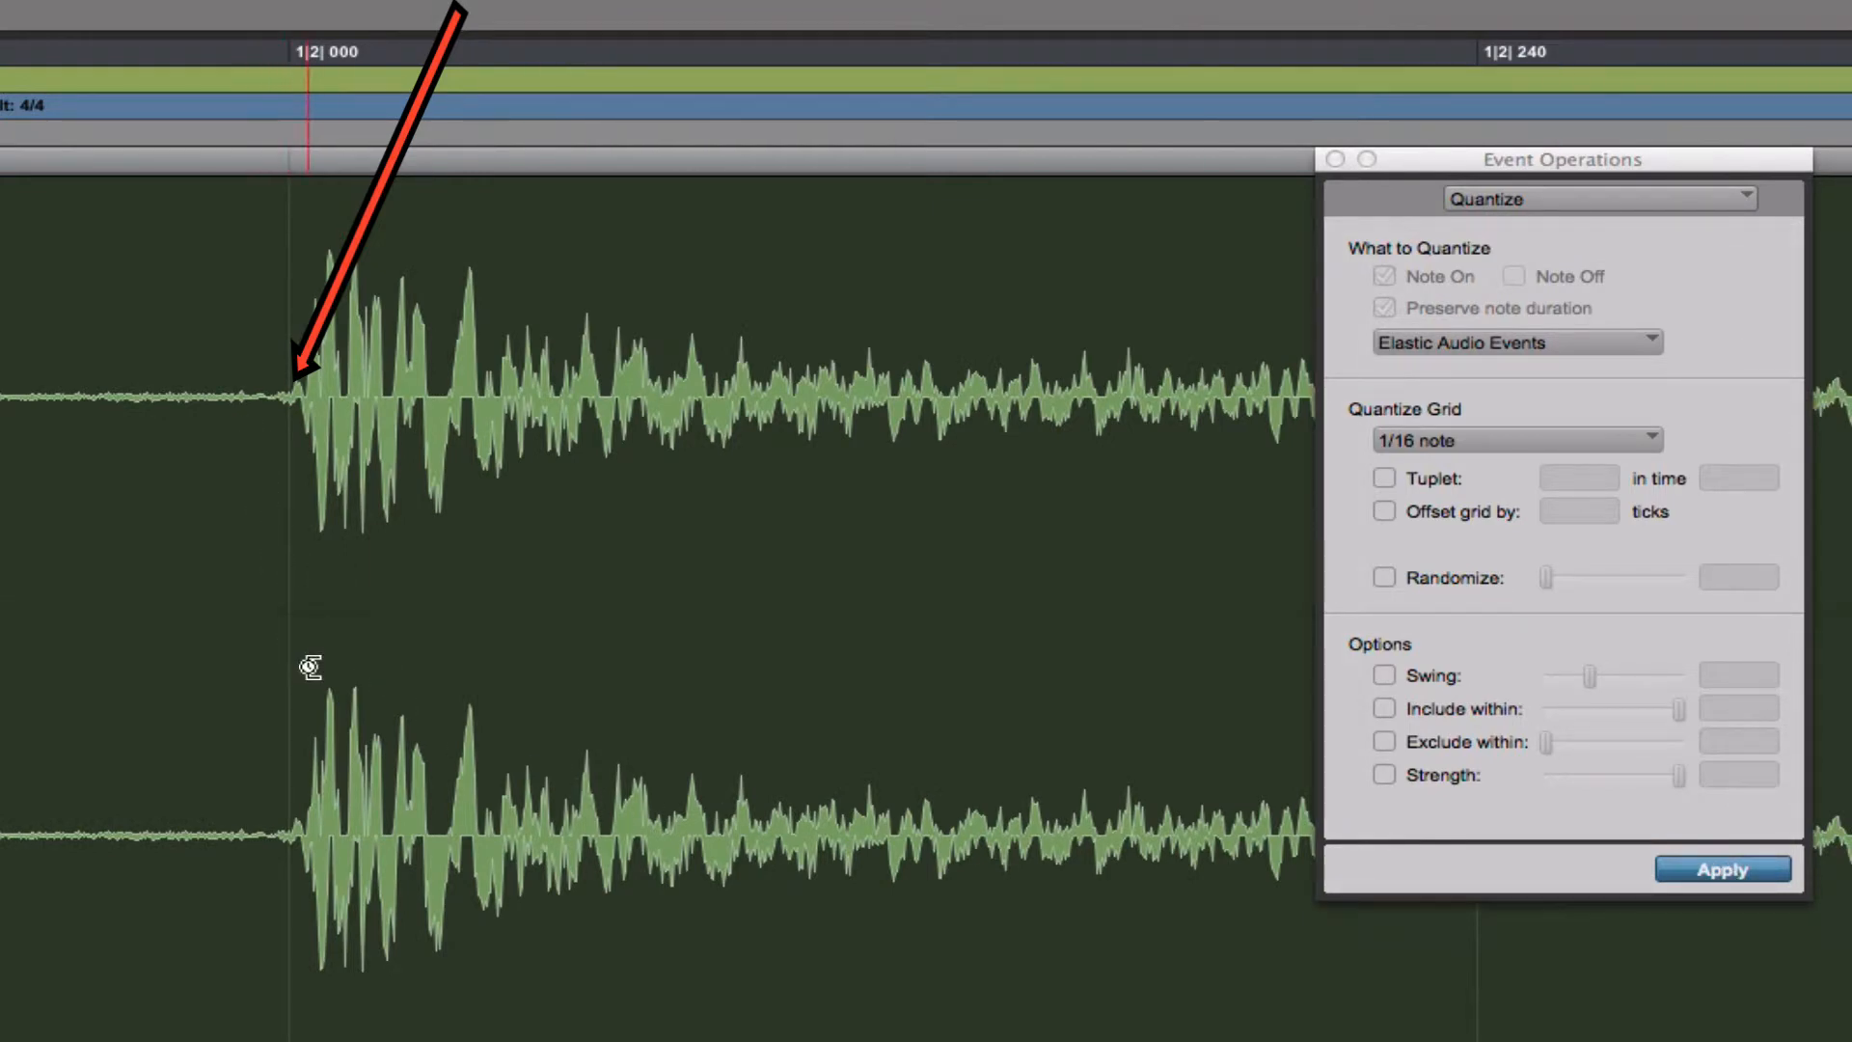
Check the quantized drum hits against the grid lines up close and listen to the two-bar clip in loop playback
scroll(319, 676, "right", 10)
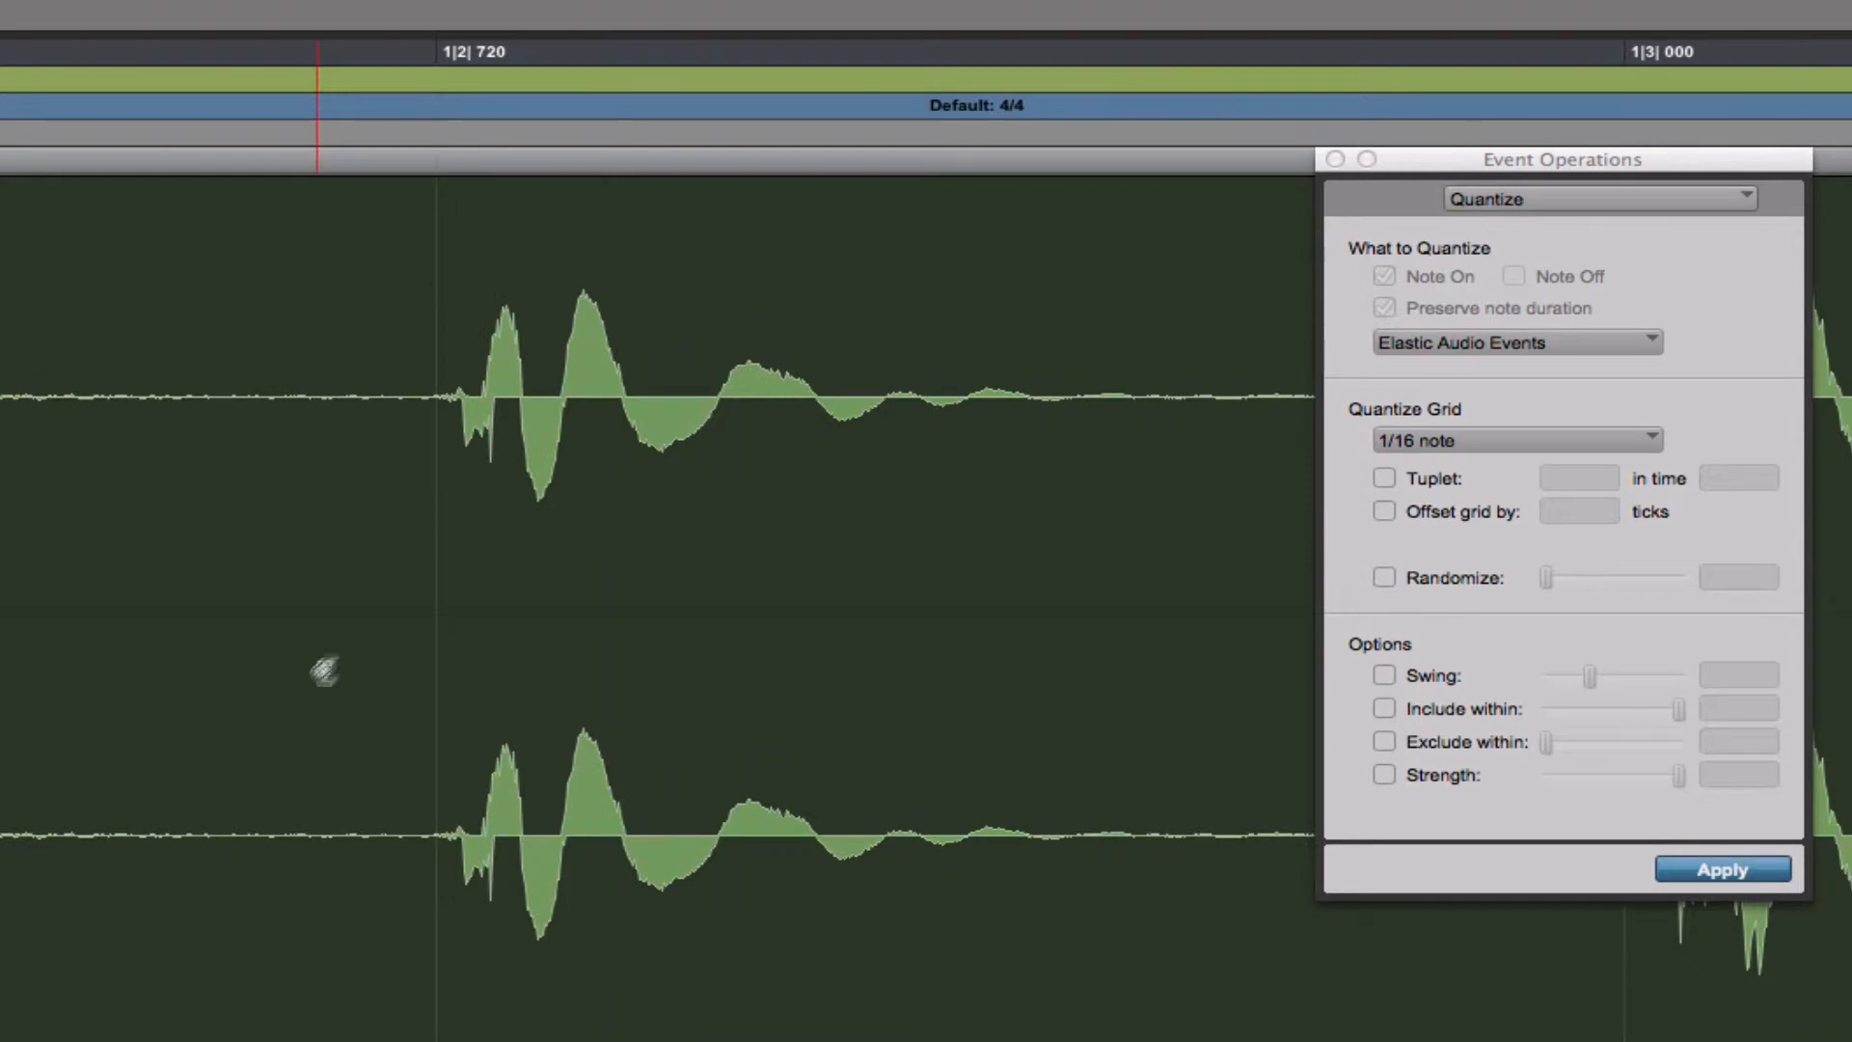
scroll(464, 492, "right", 4)
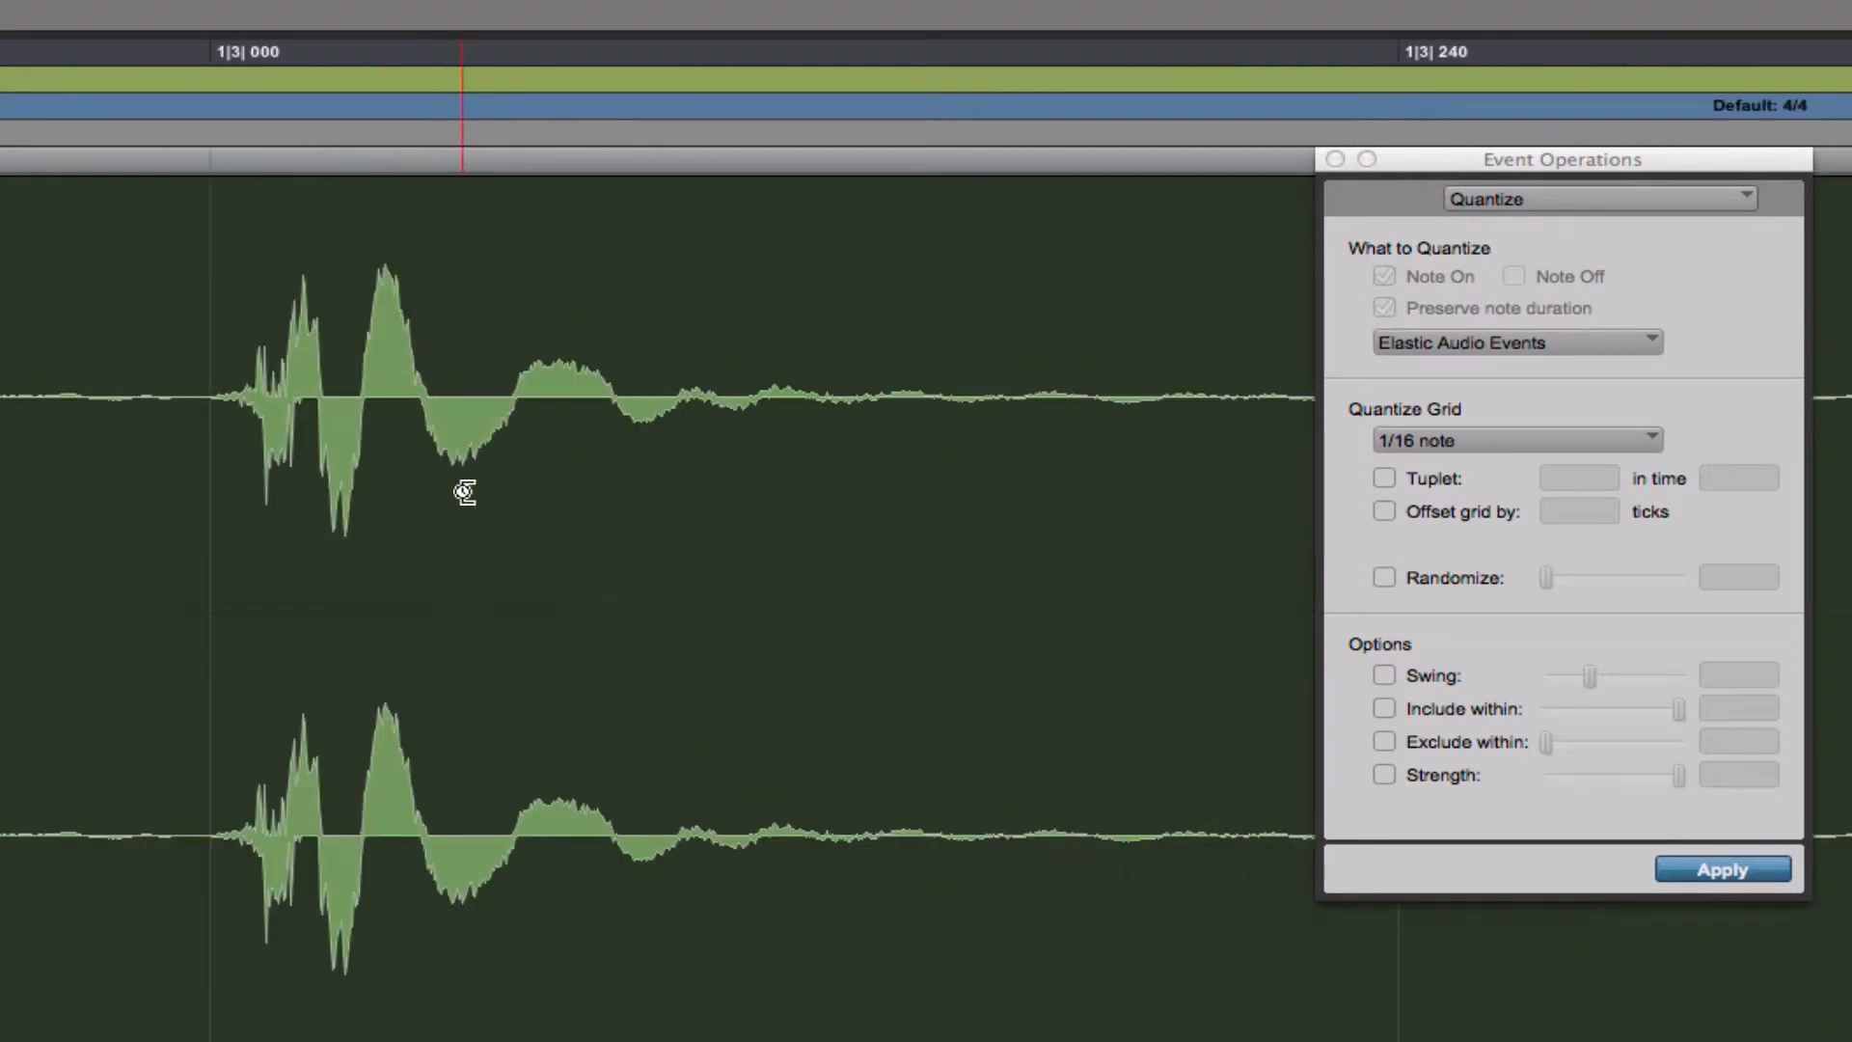
key("super+bracketleft")
scroll(464, 492, "right", 12)
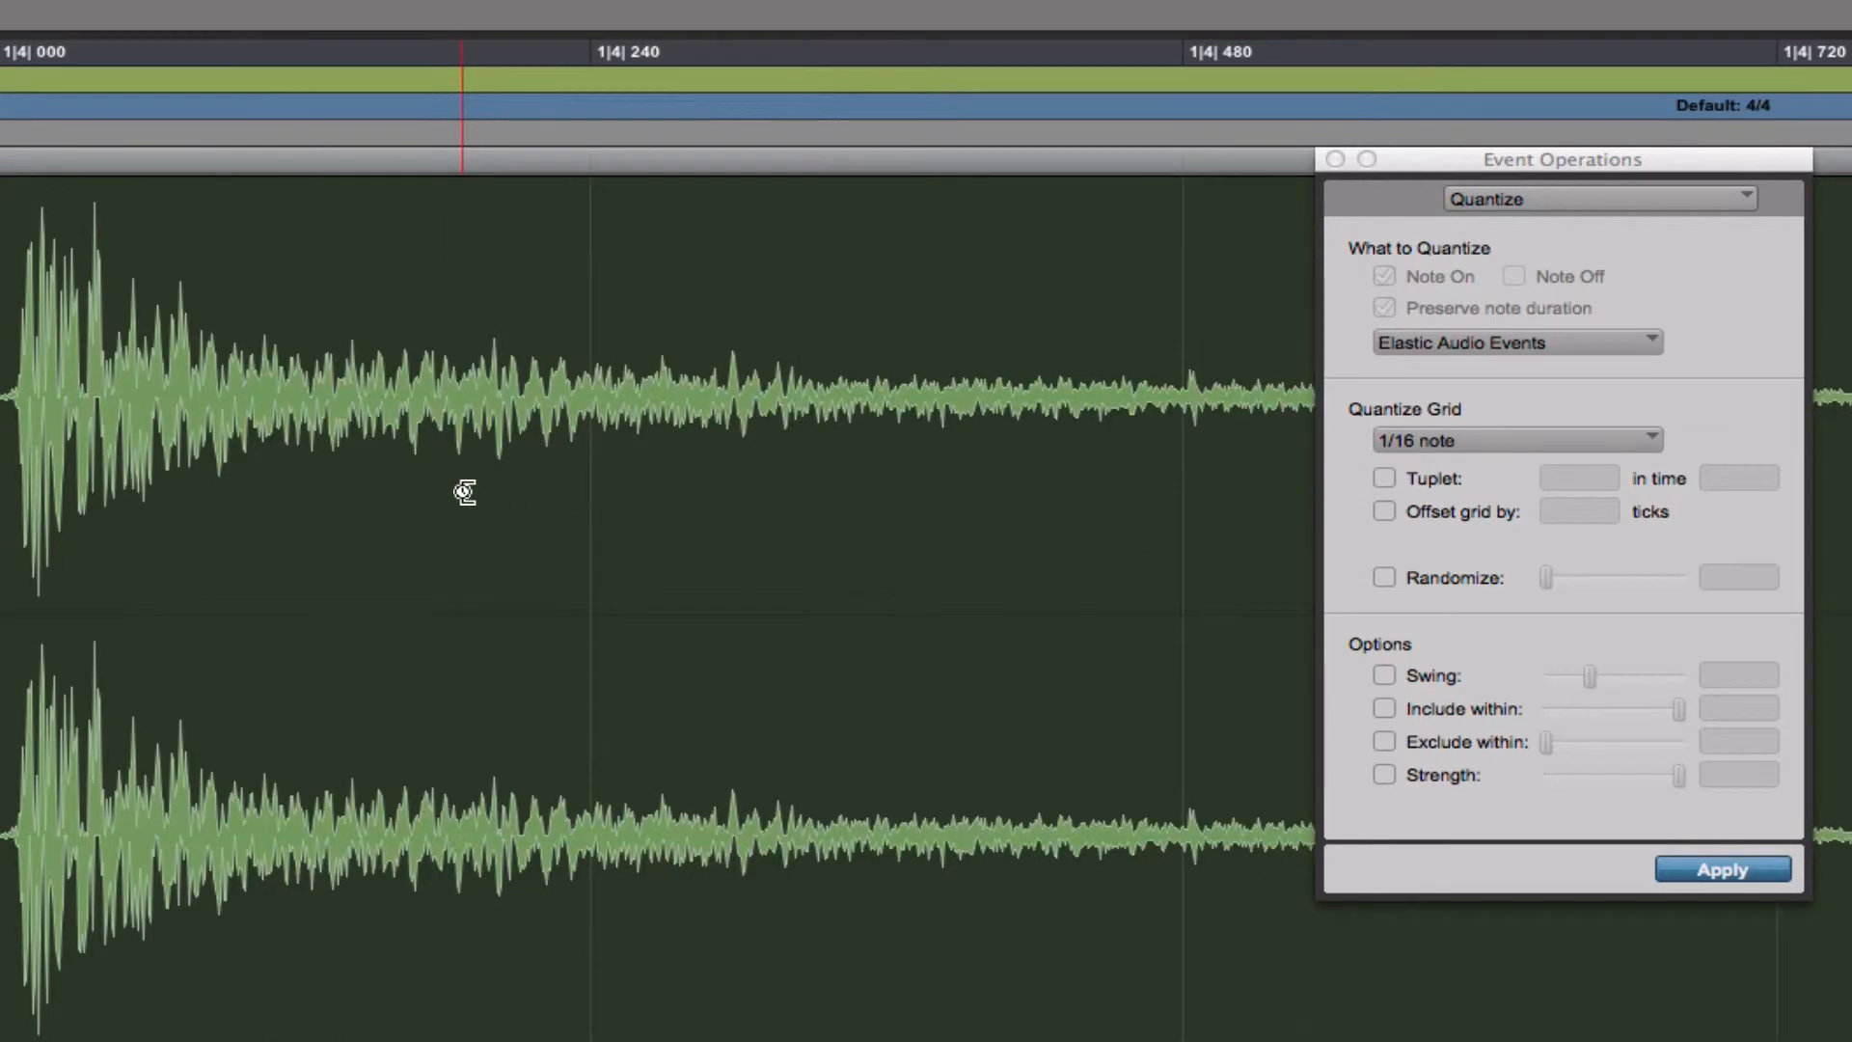
scroll(424, 431, "right", 10)
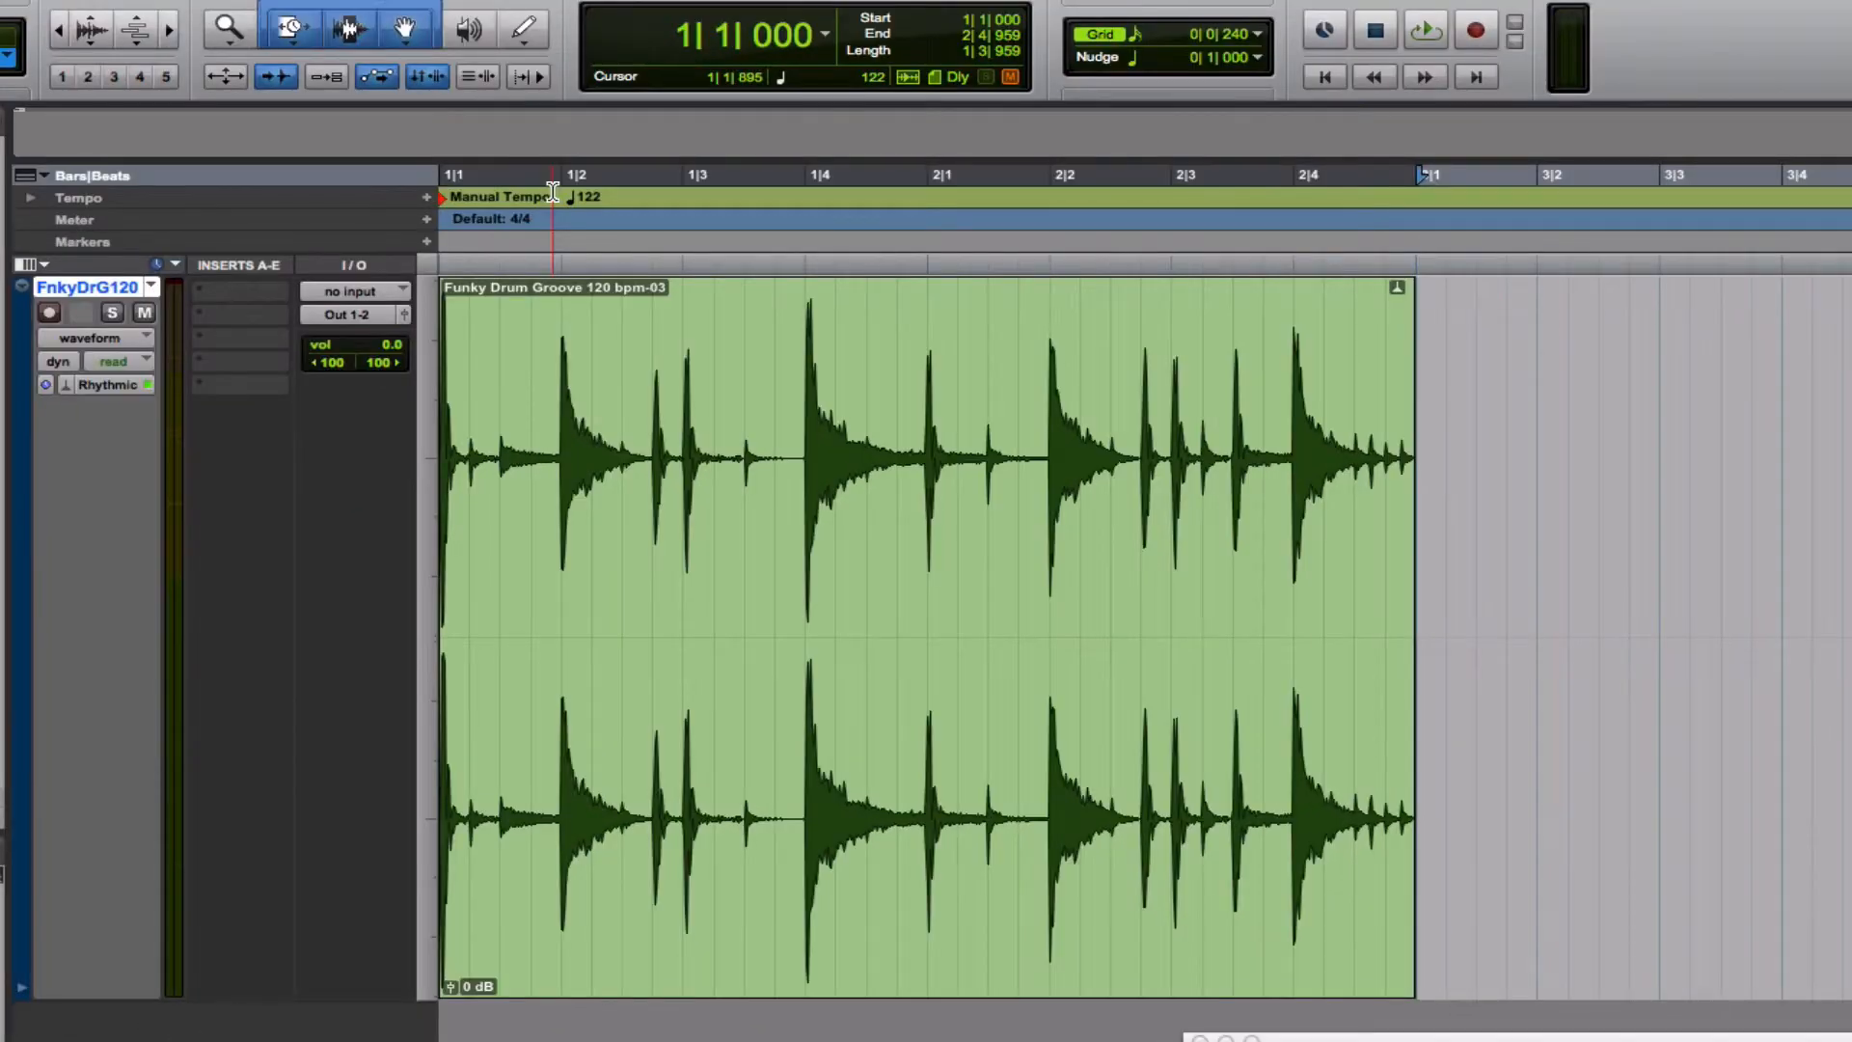
left_click(817, 728)
key("space")
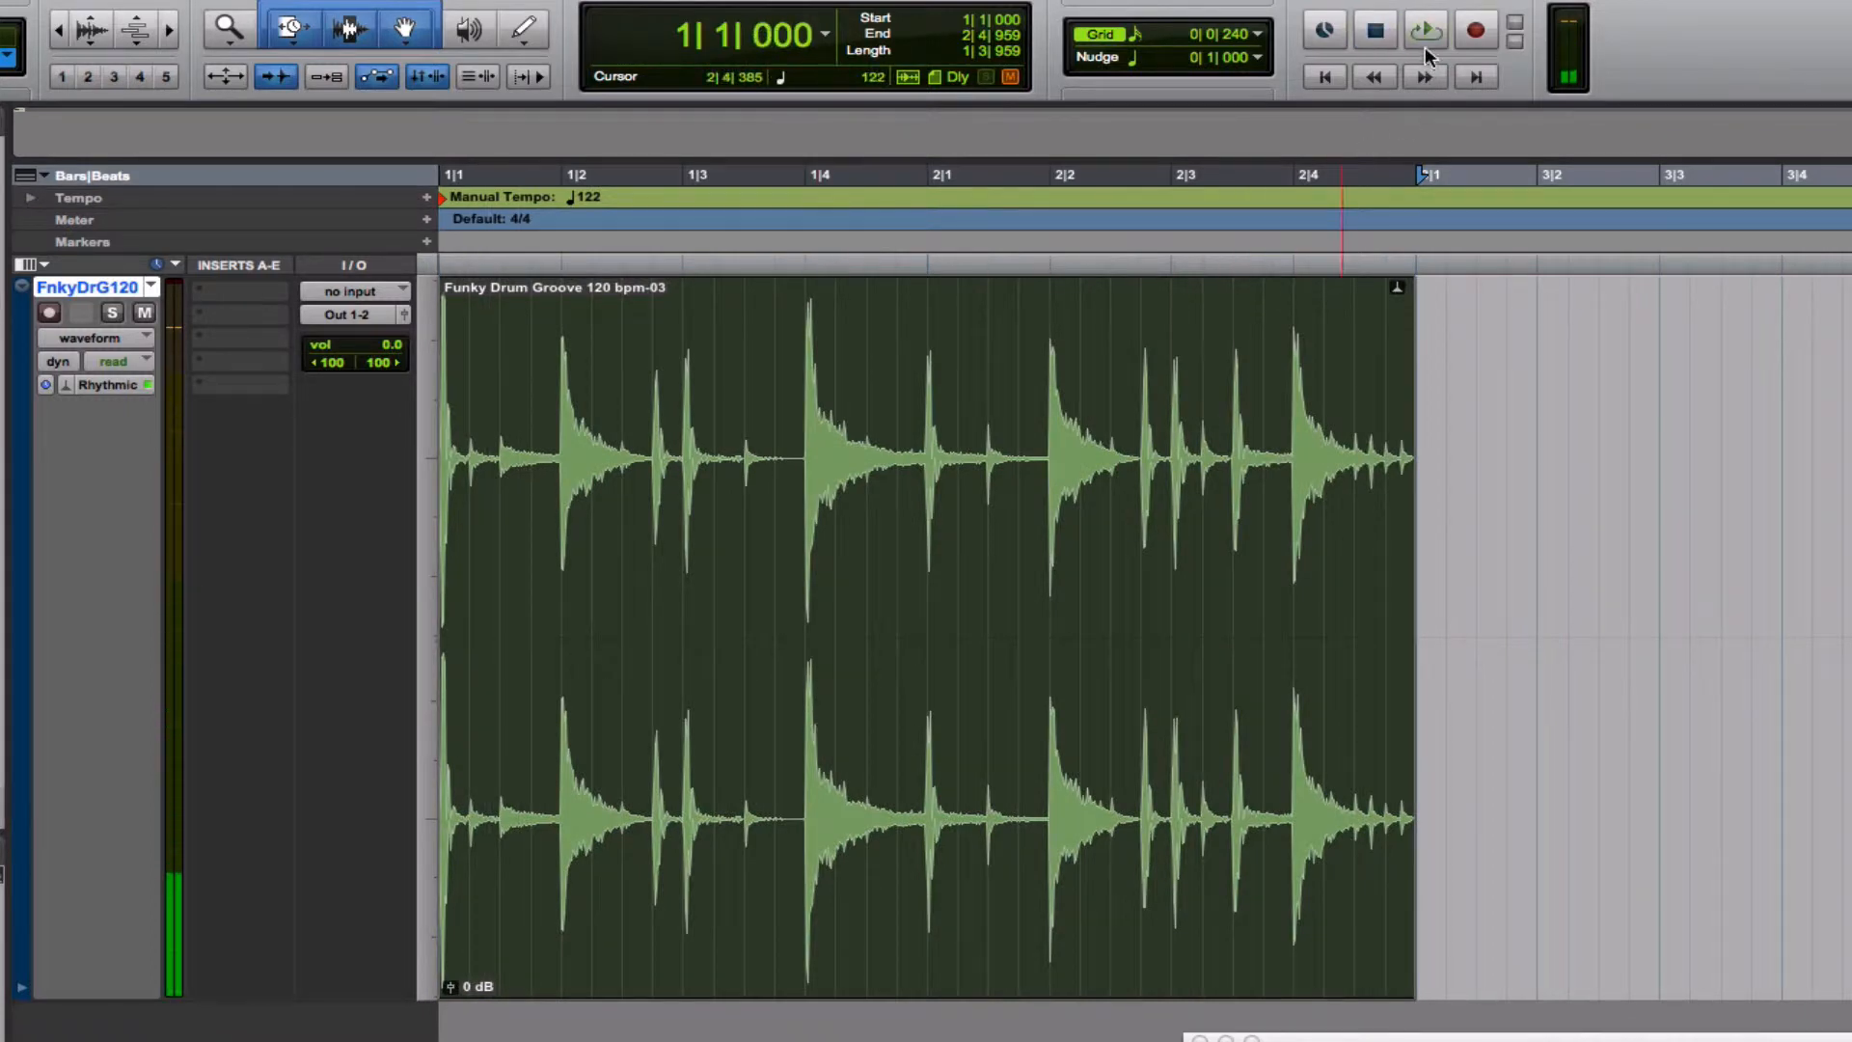
left_click(1426, 38)
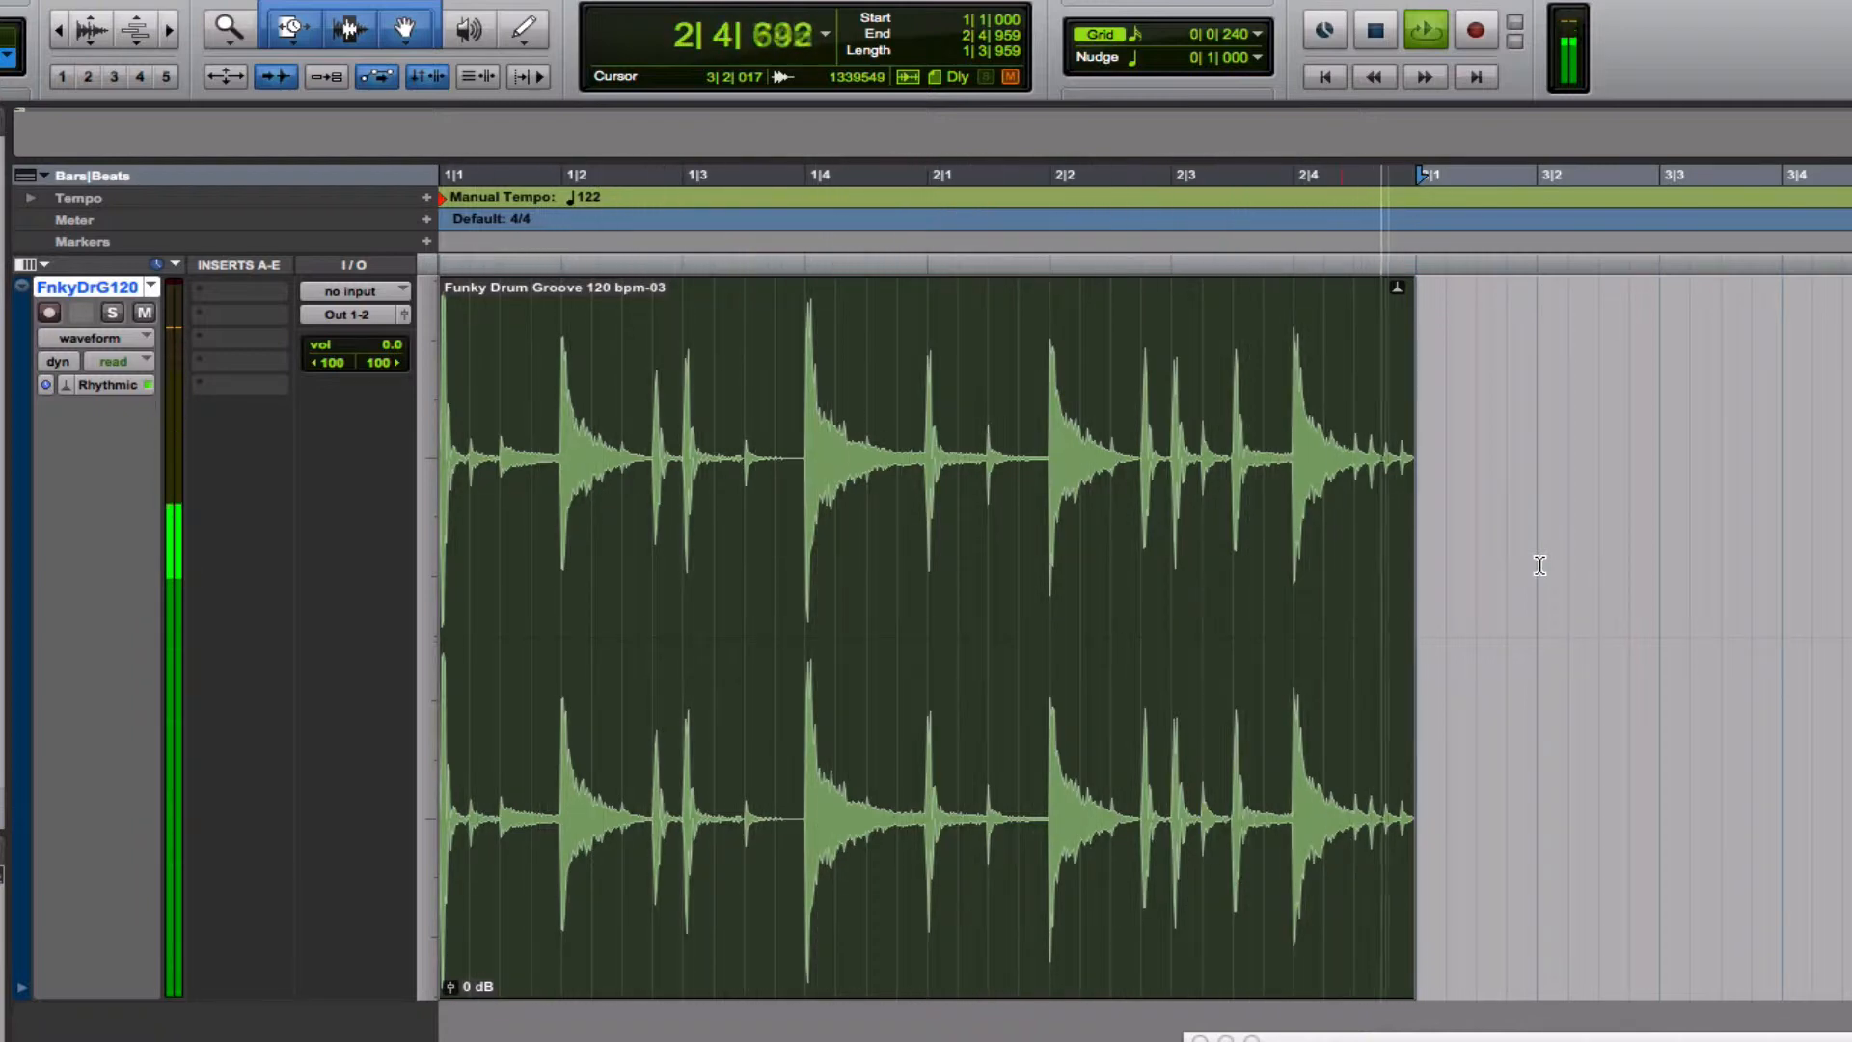
key("space")
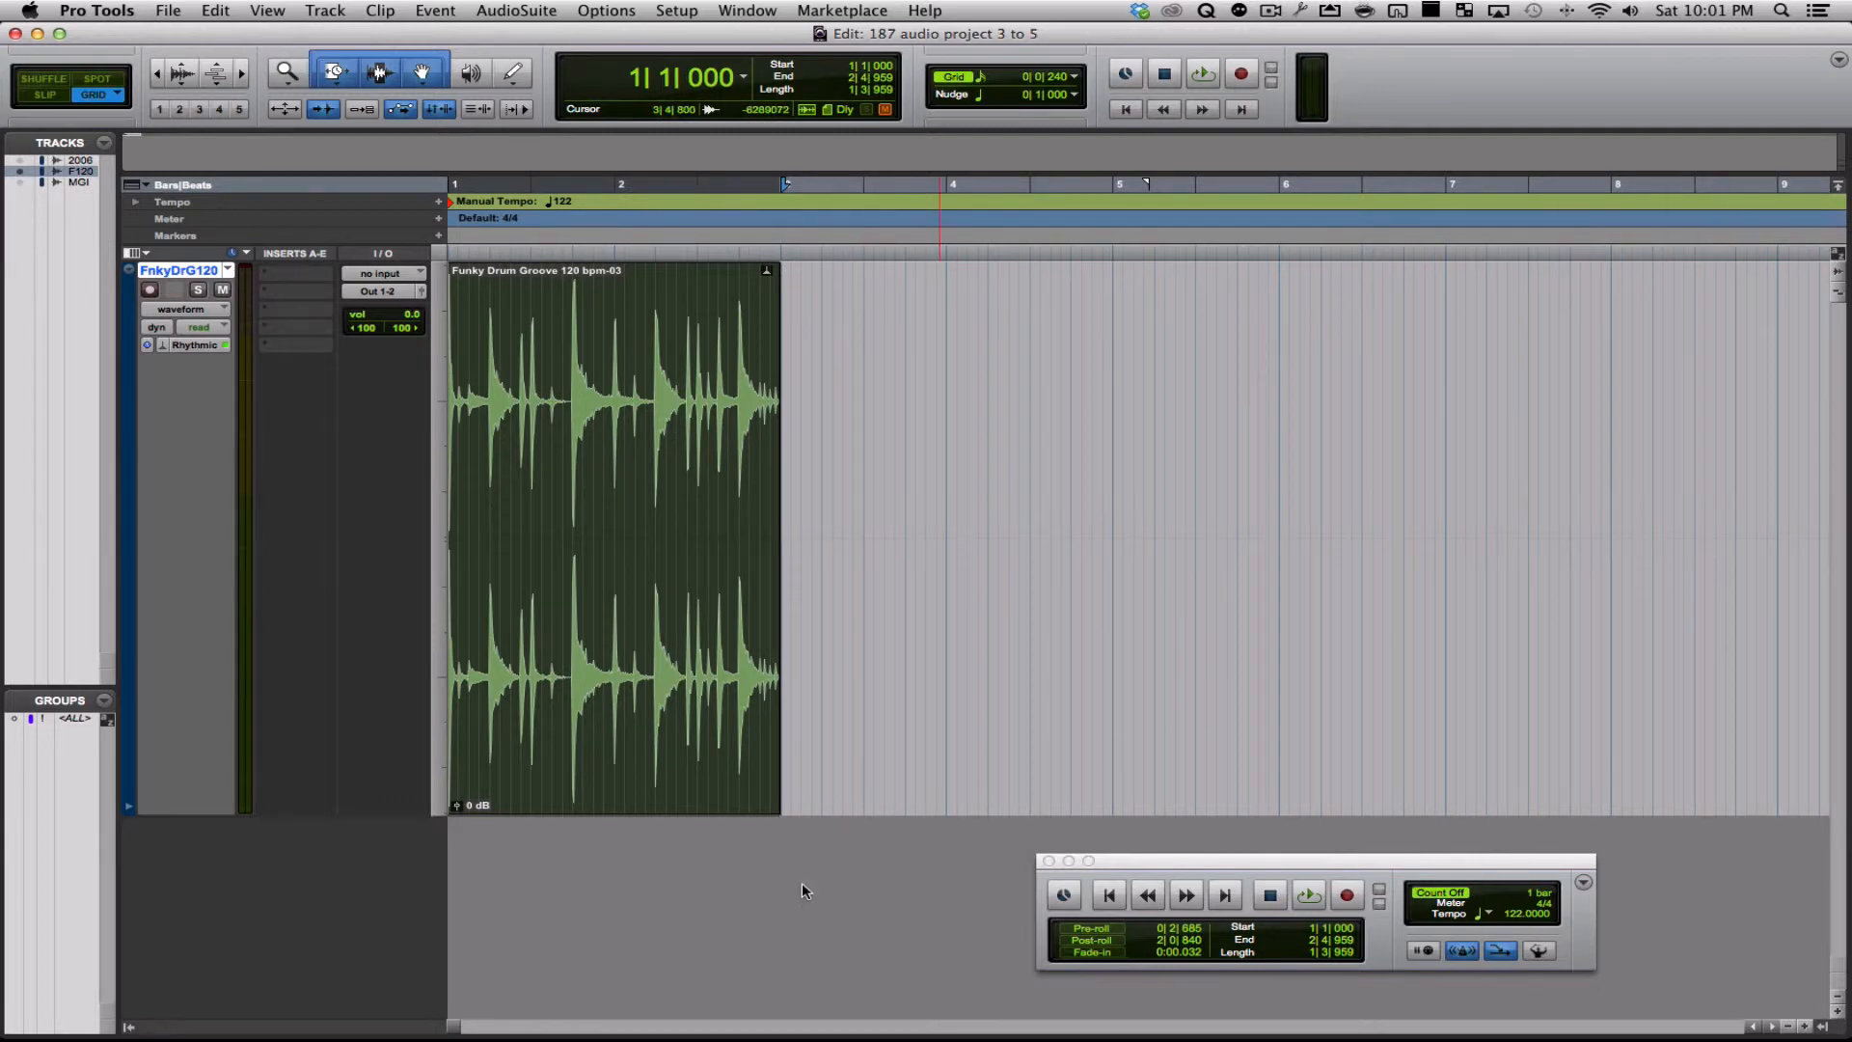
Fit the selected drum clip to the edit view and open the Pro Tools Shortcuts guide
key("alt+f")
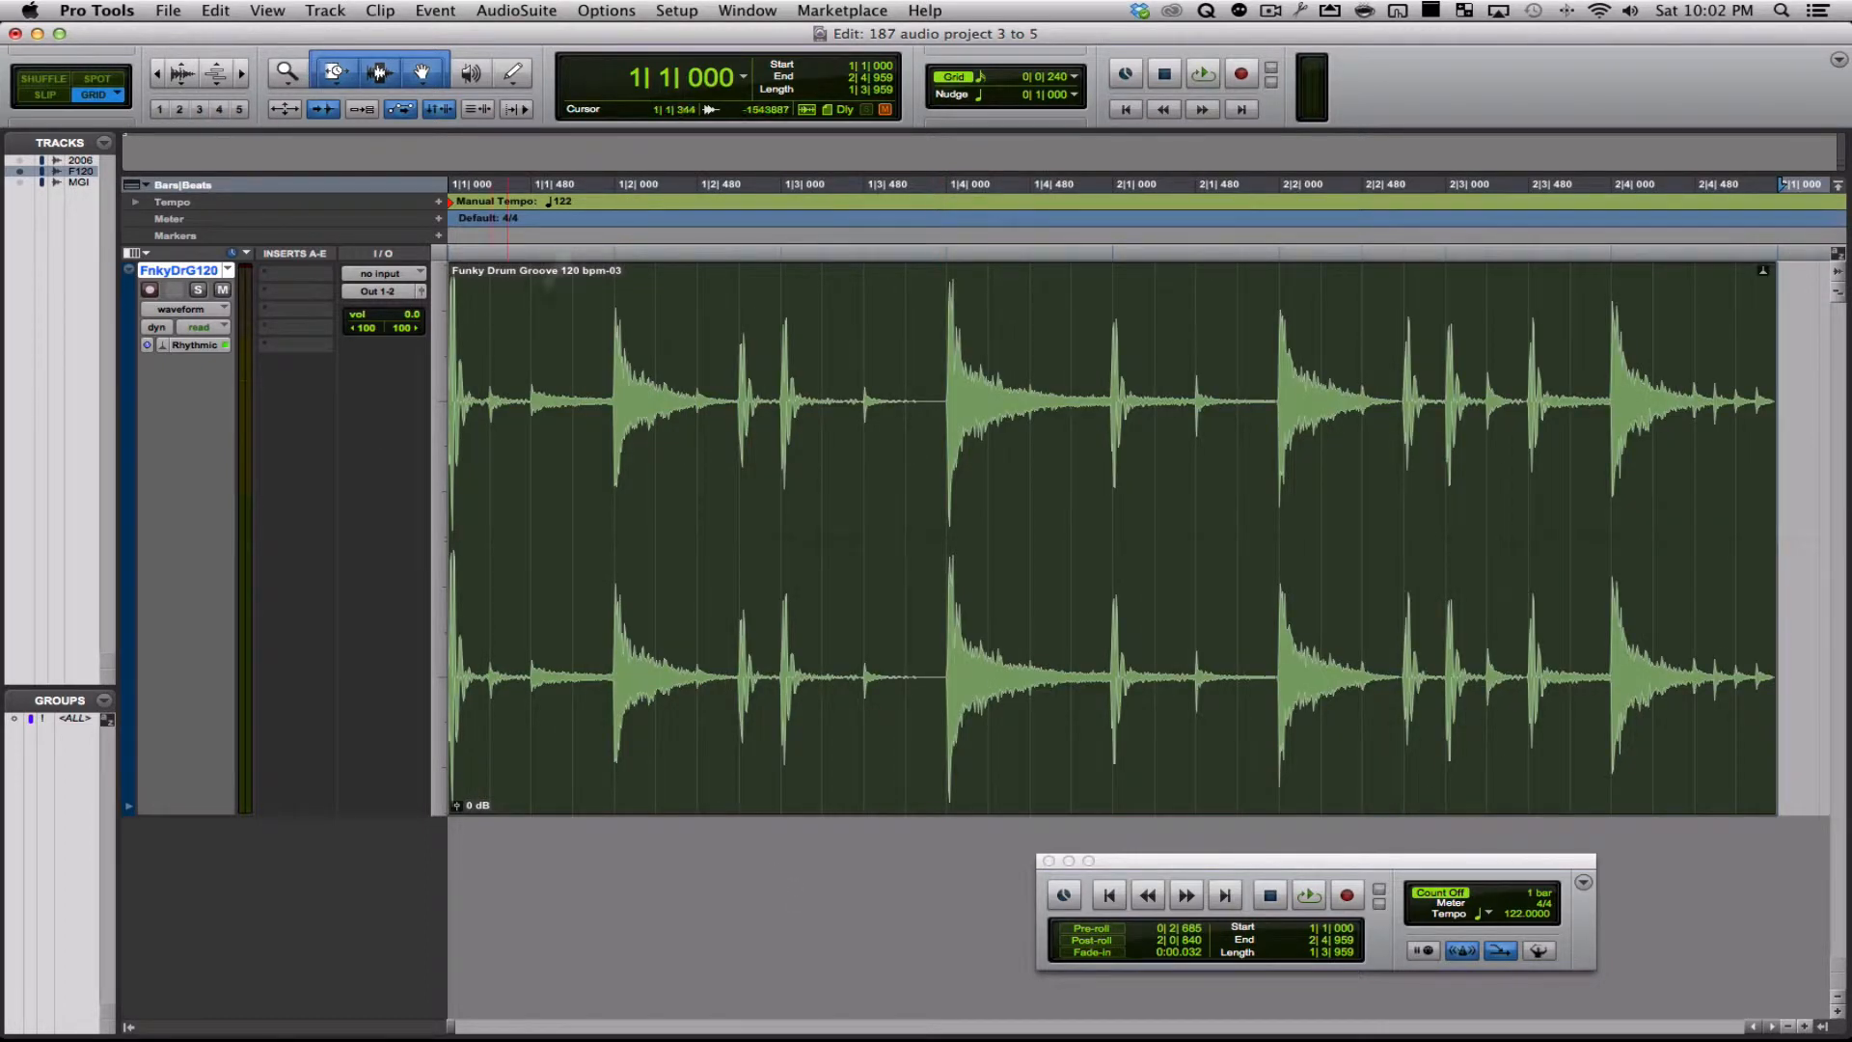
left_click(917, 10)
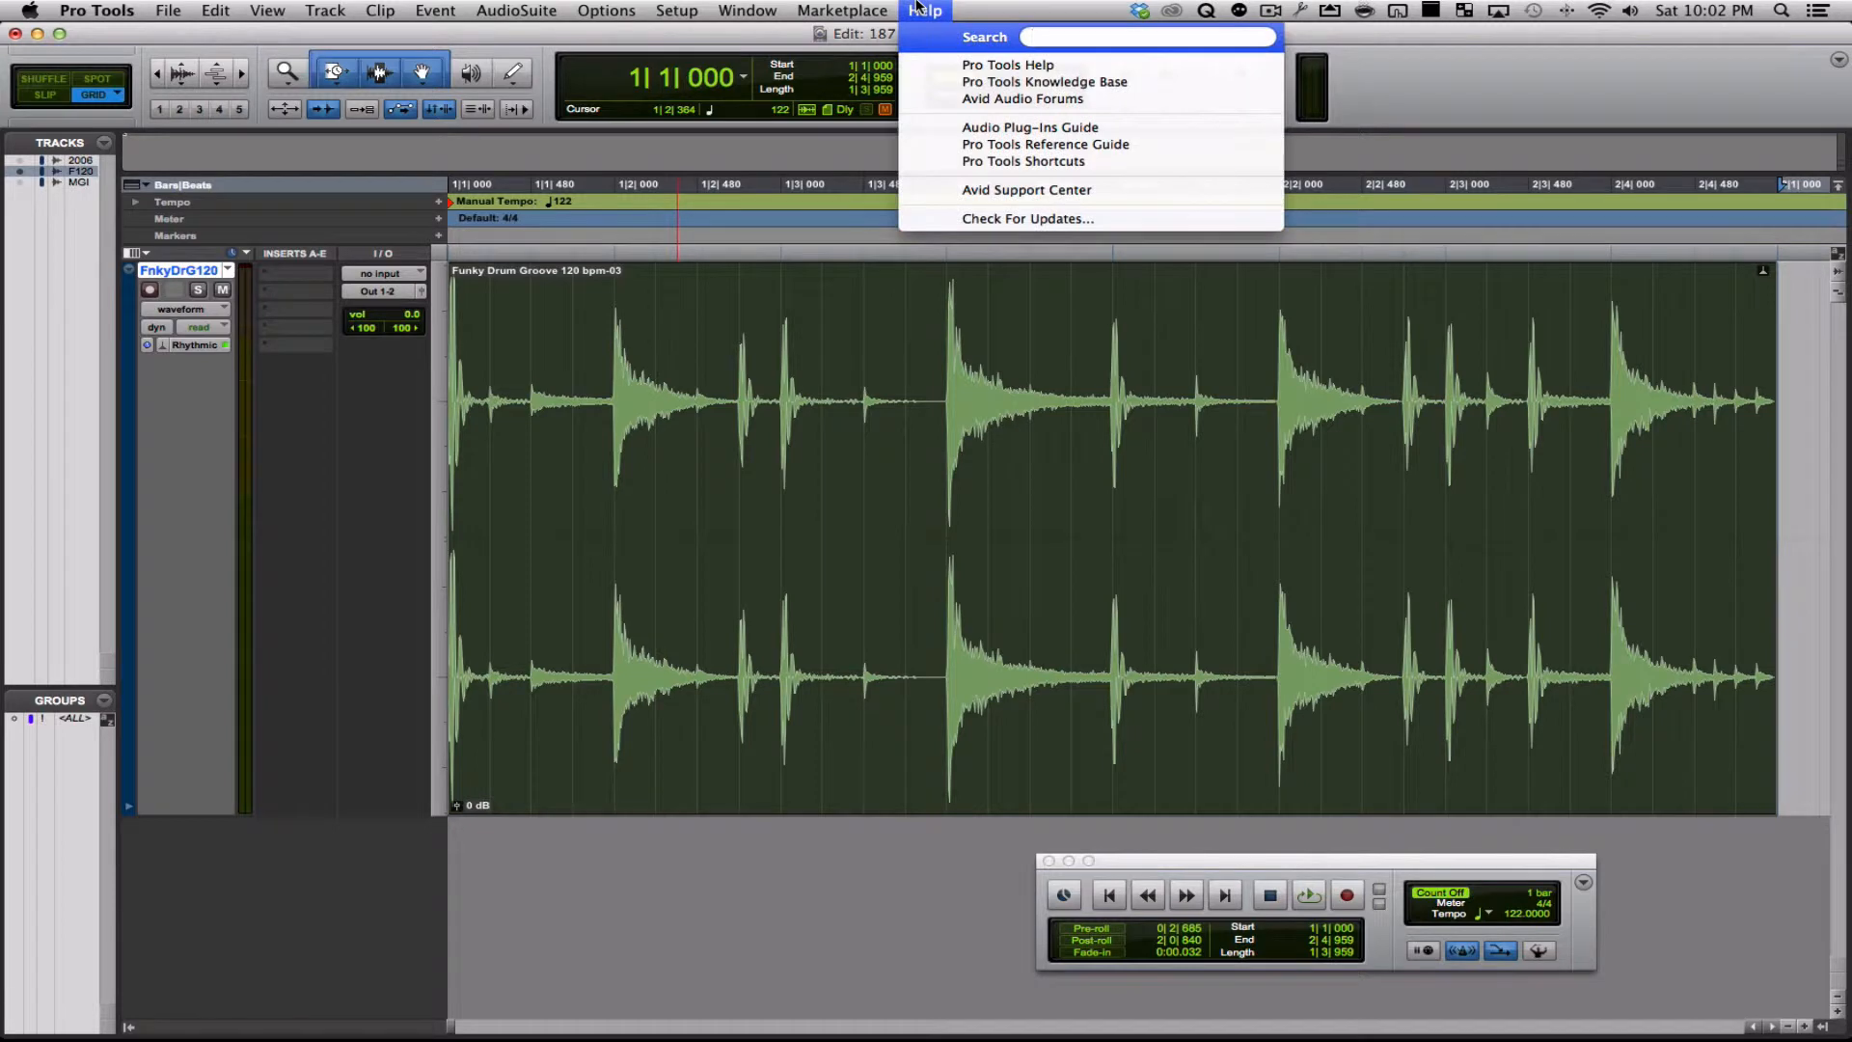
left_click(1119, 161)
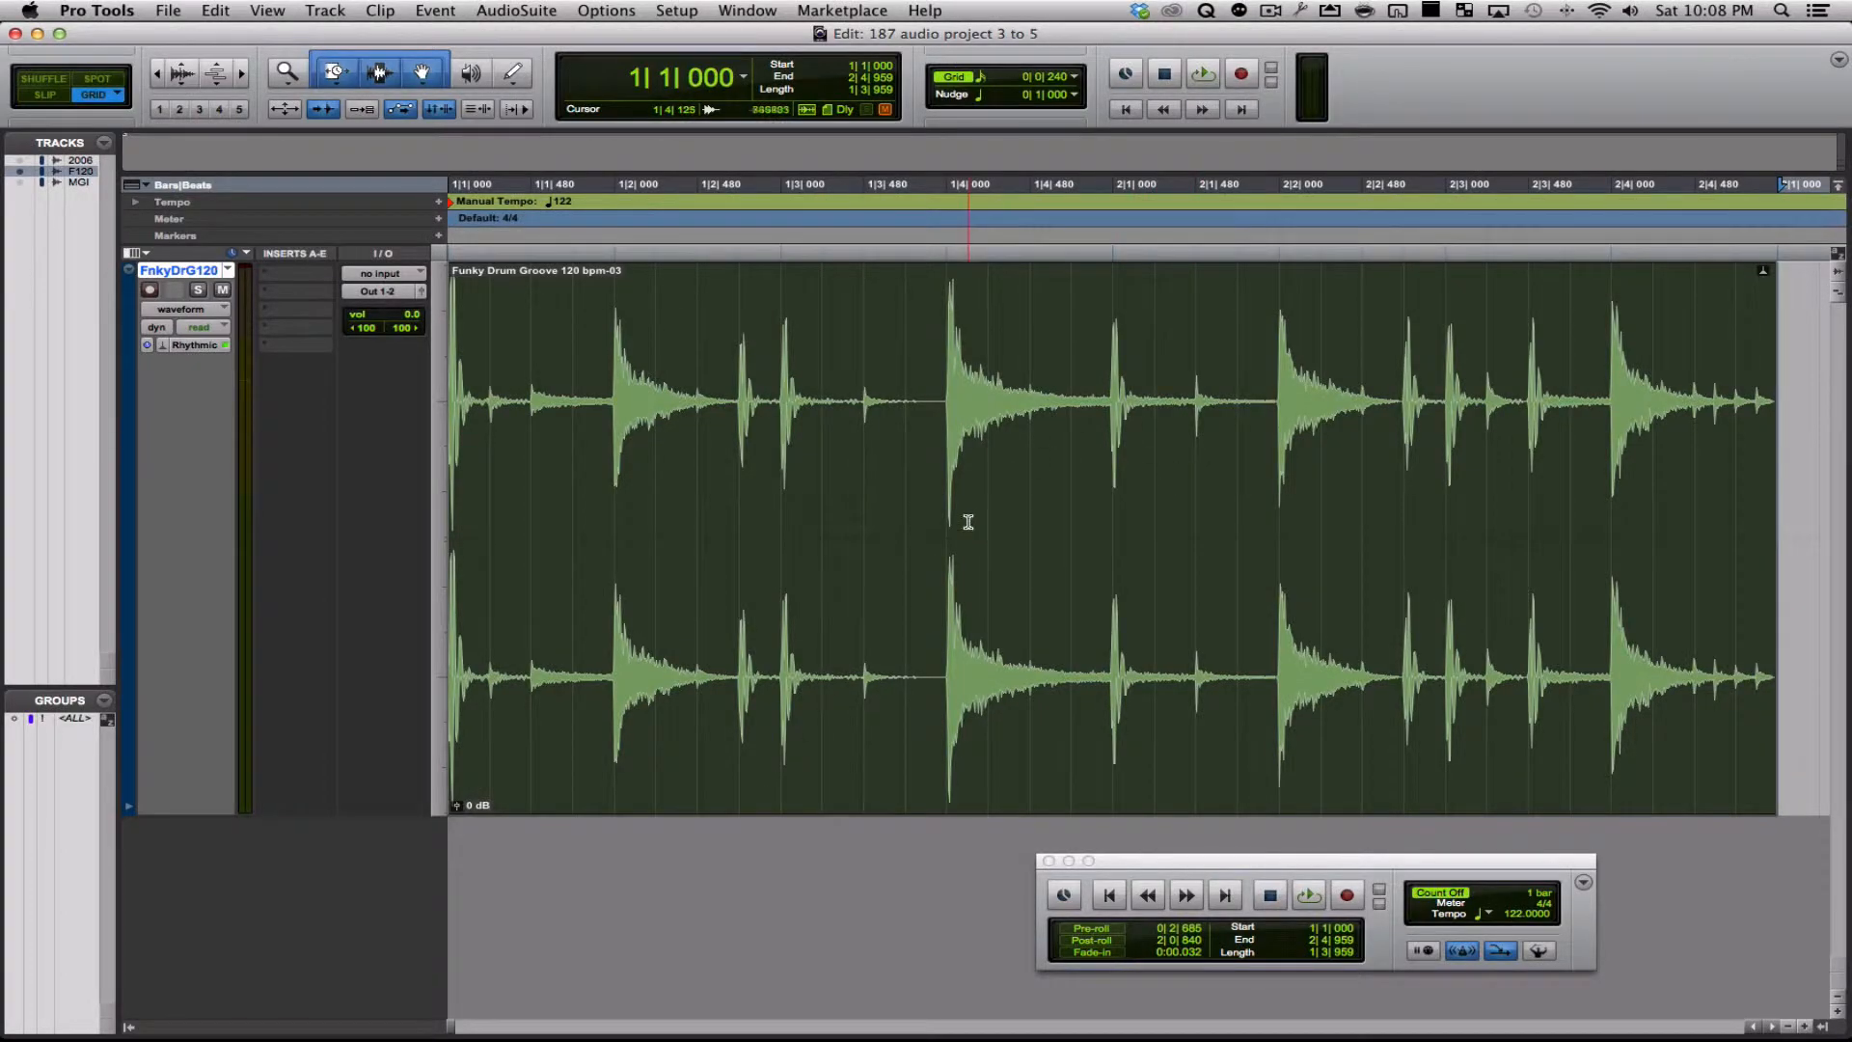
Repeat the two-bar drum clip once and view both clips on the timeline
left_click(918, 684)
key("alt+r")
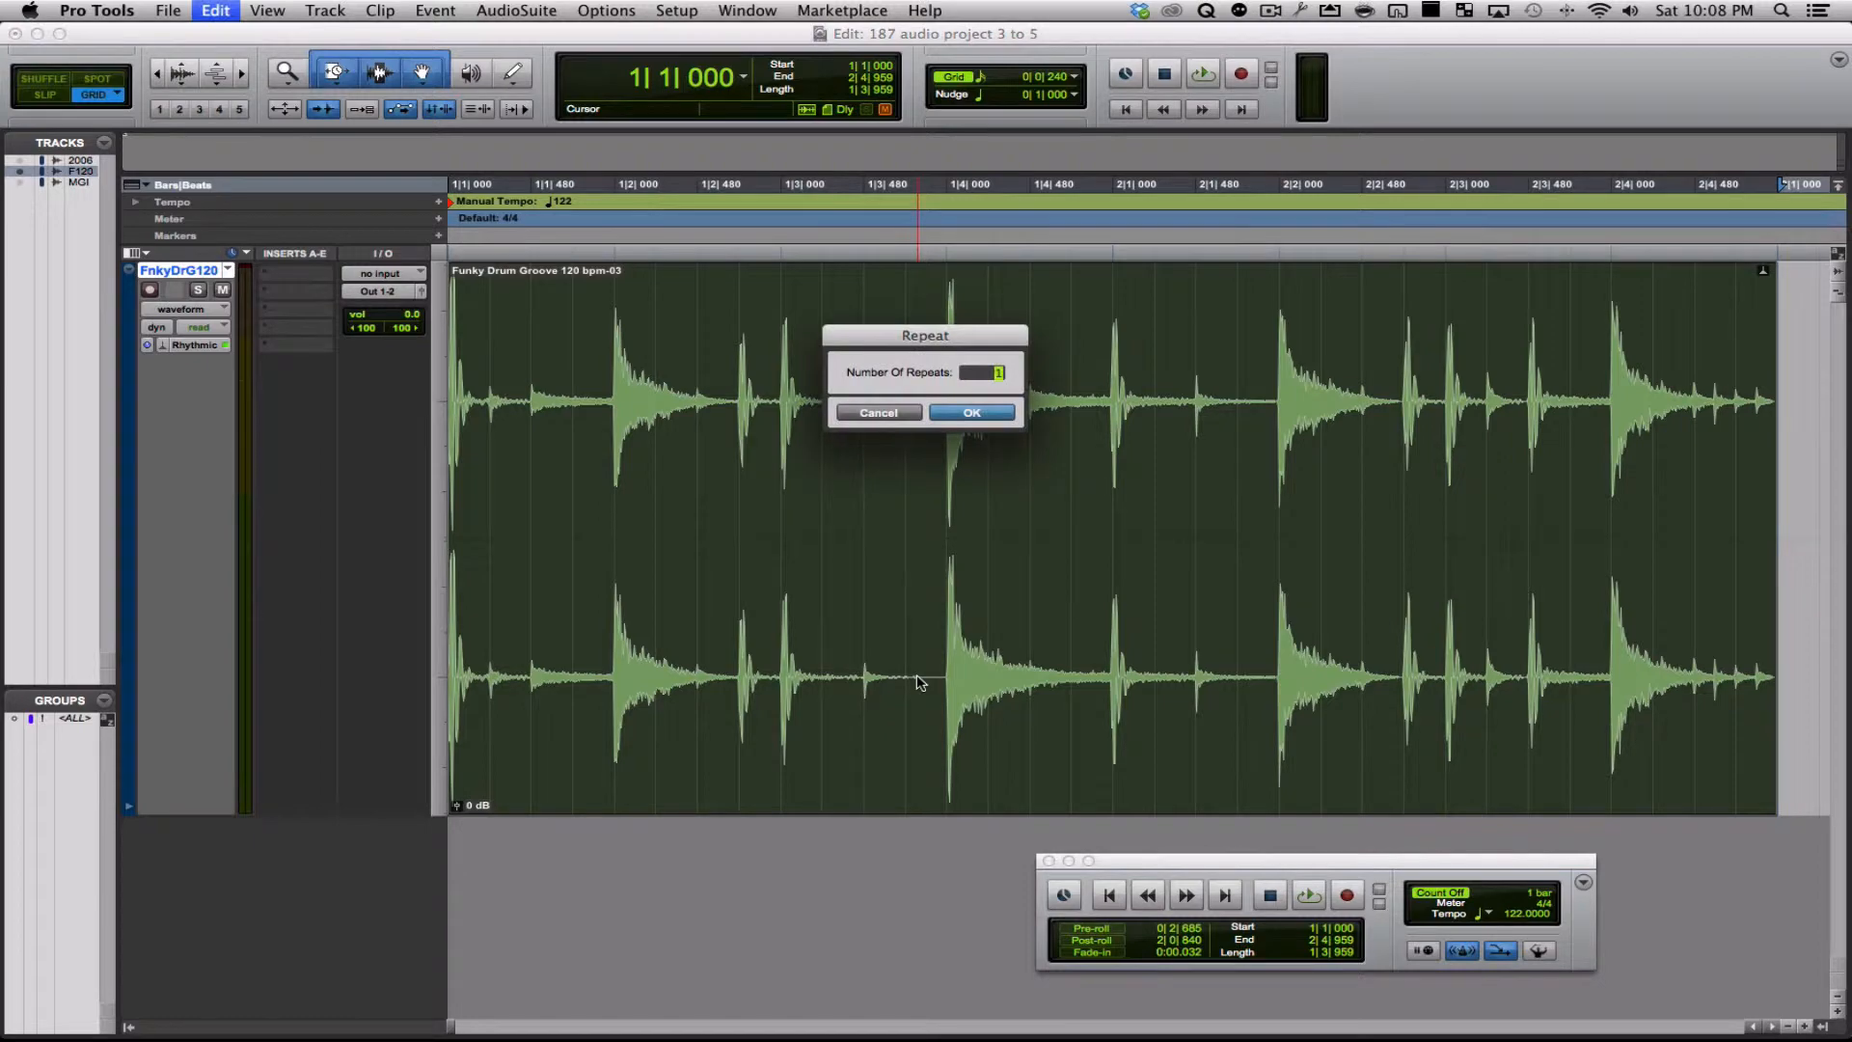
key("Return")
scroll(1399, 580, "right", 10)
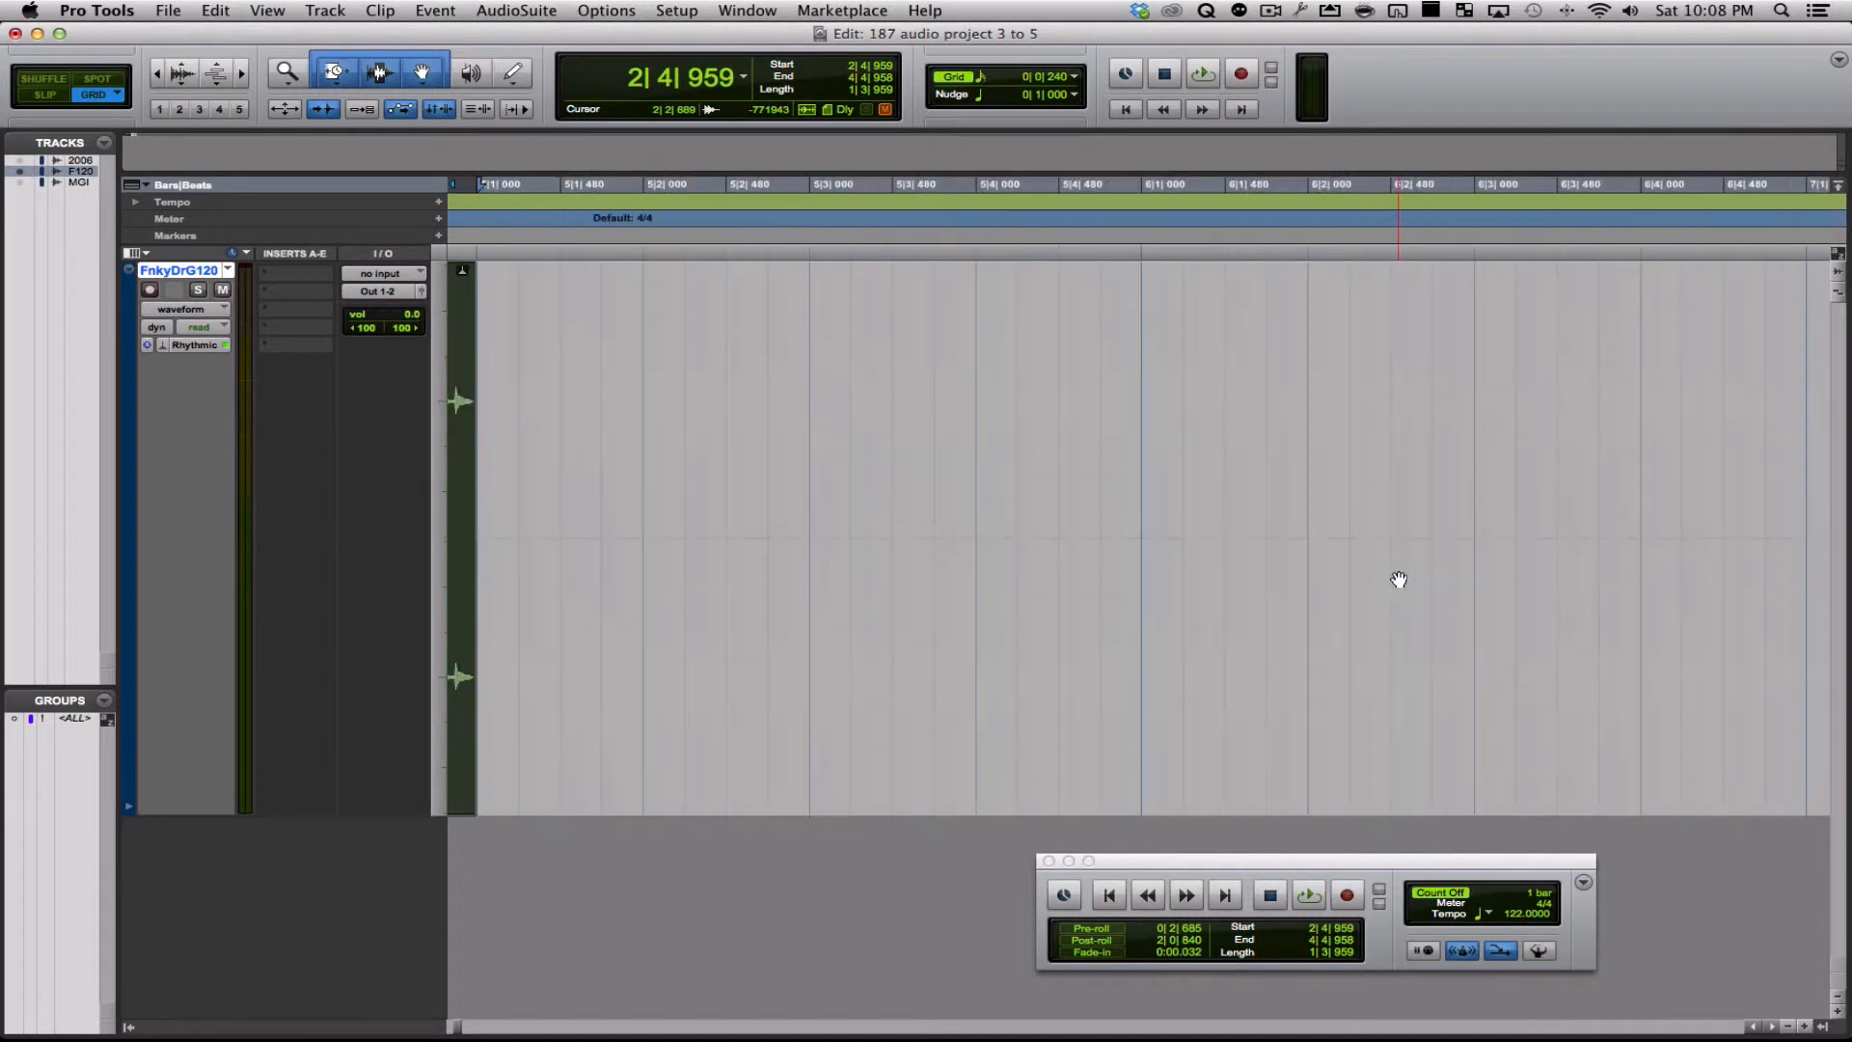
scroll(1398, 580, "left", 8)
scroll(1398, 580, "left", 5)
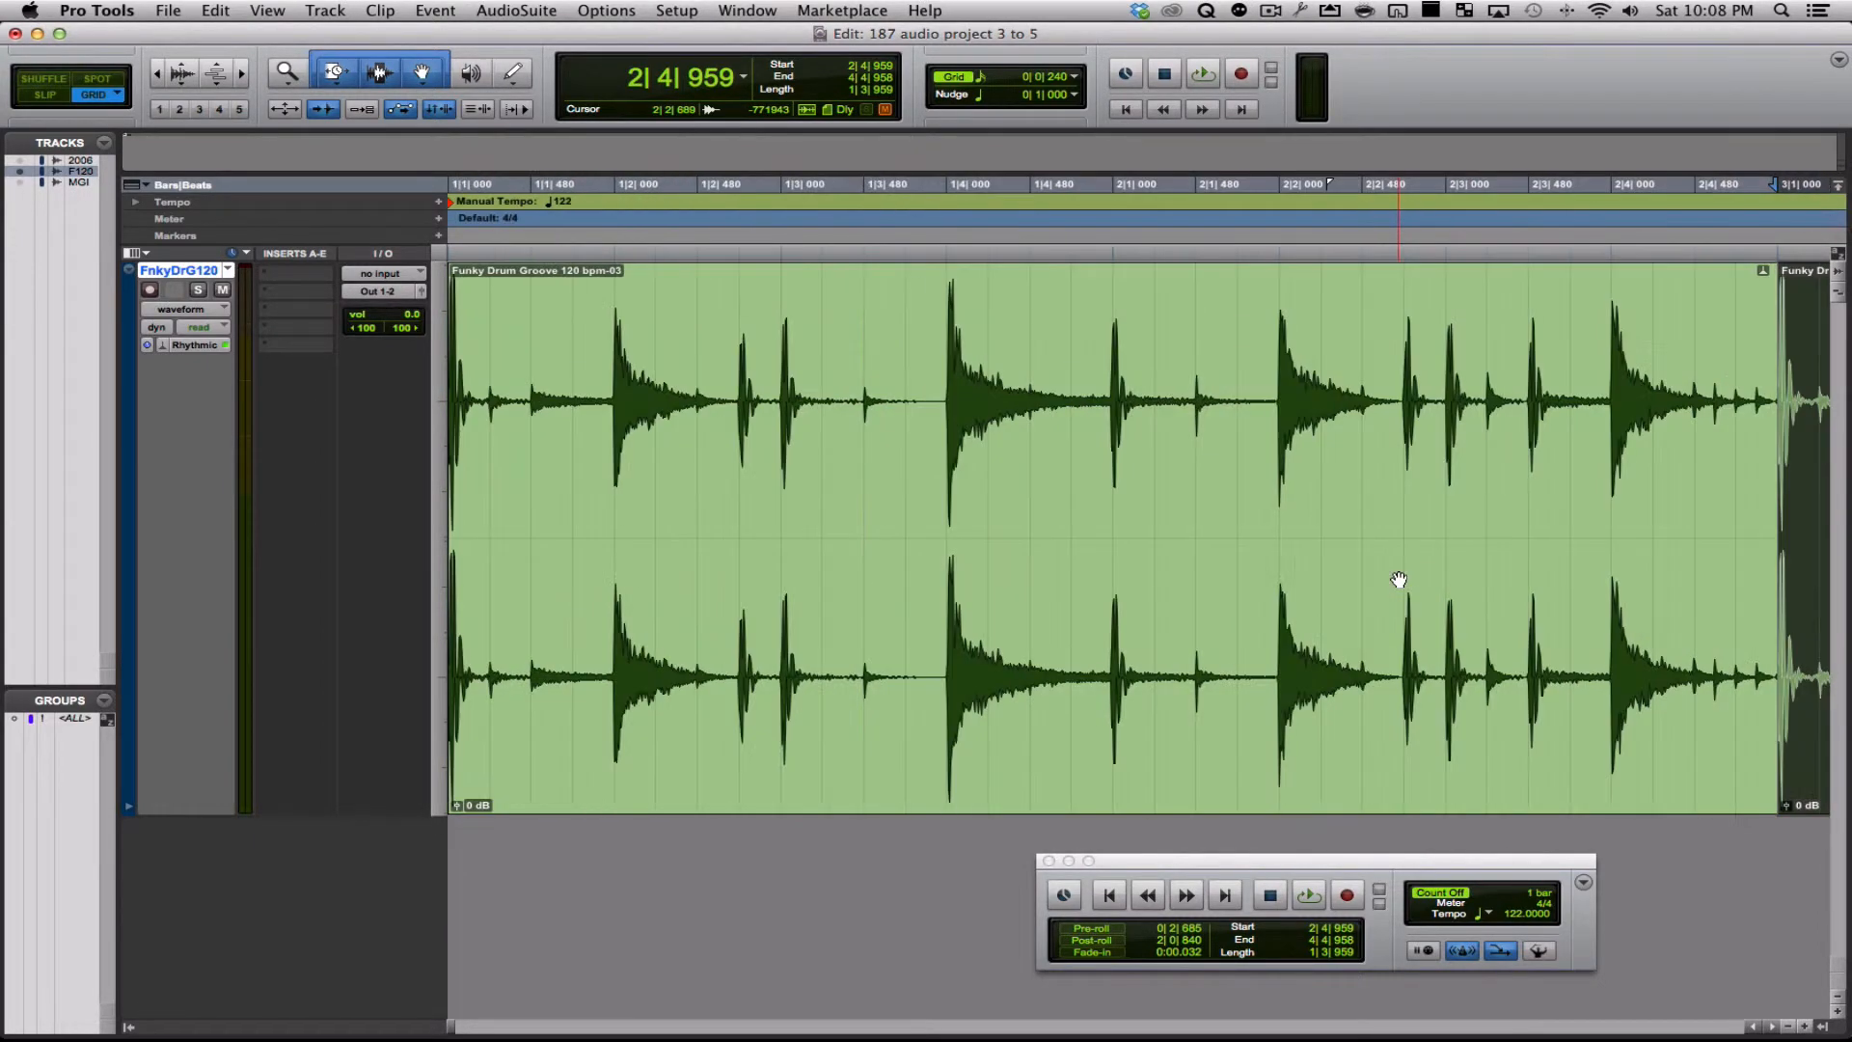
Move the repeated drum clip on the grid to start at 3|2|000
scroll(1398, 580, "right", 4)
left_click_drag(1308, 562, 1488, 531)
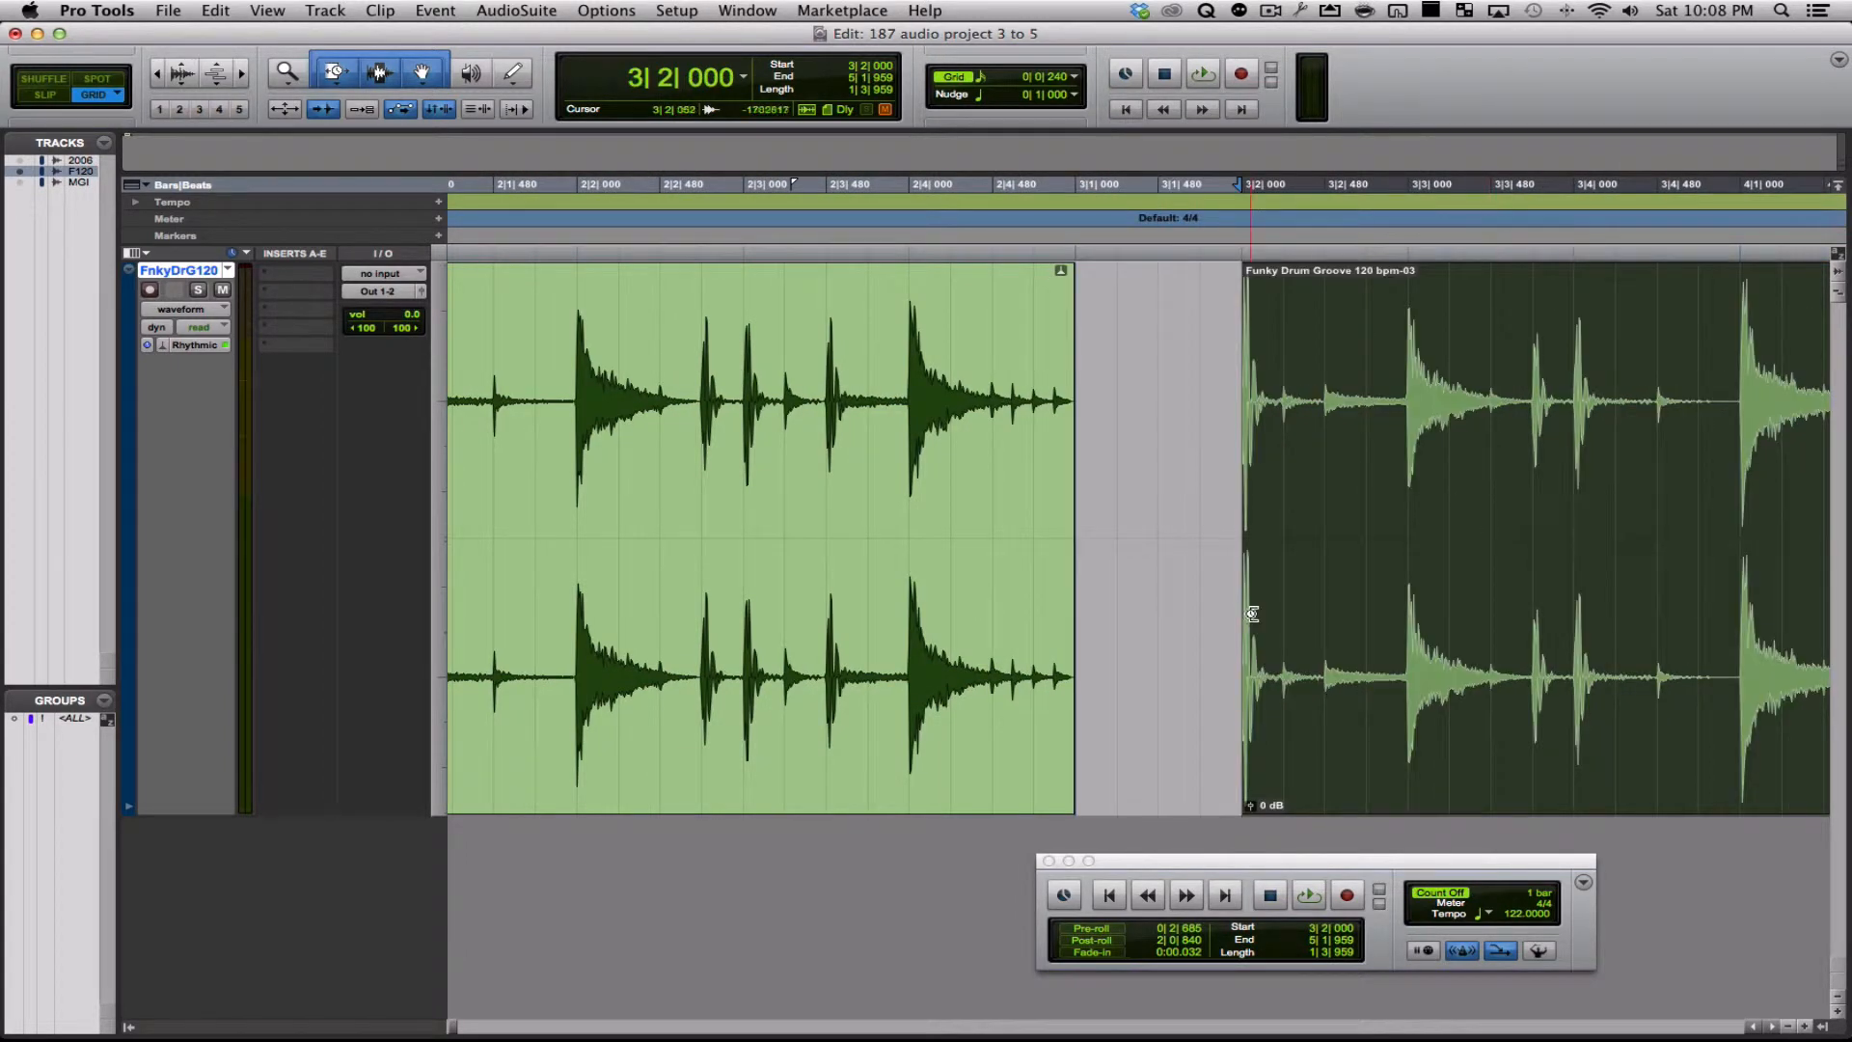
scroll(1336, 585, "left", 4)
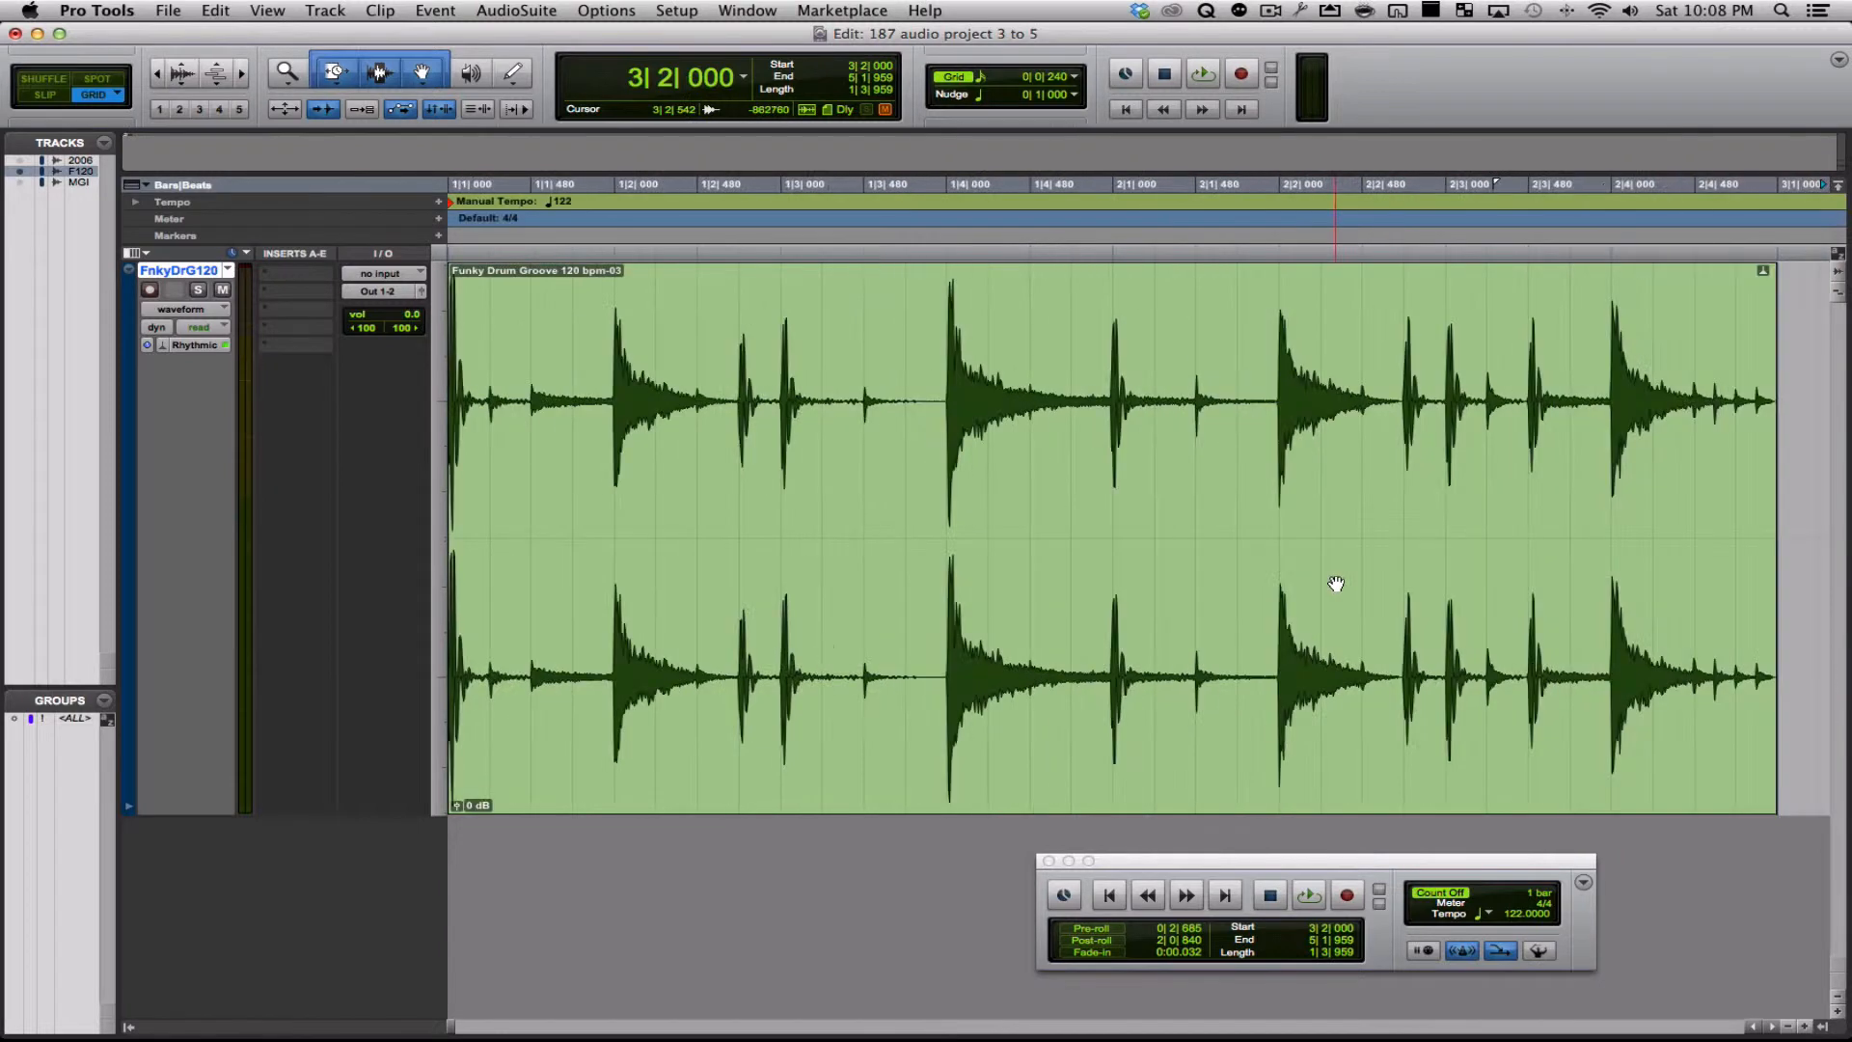
Consult the project requirements PDF in Acrobat, and separate the first drum clip at transients in Pro Tools with a 0 mSec pre-separate amount
left_click(1144, 584)
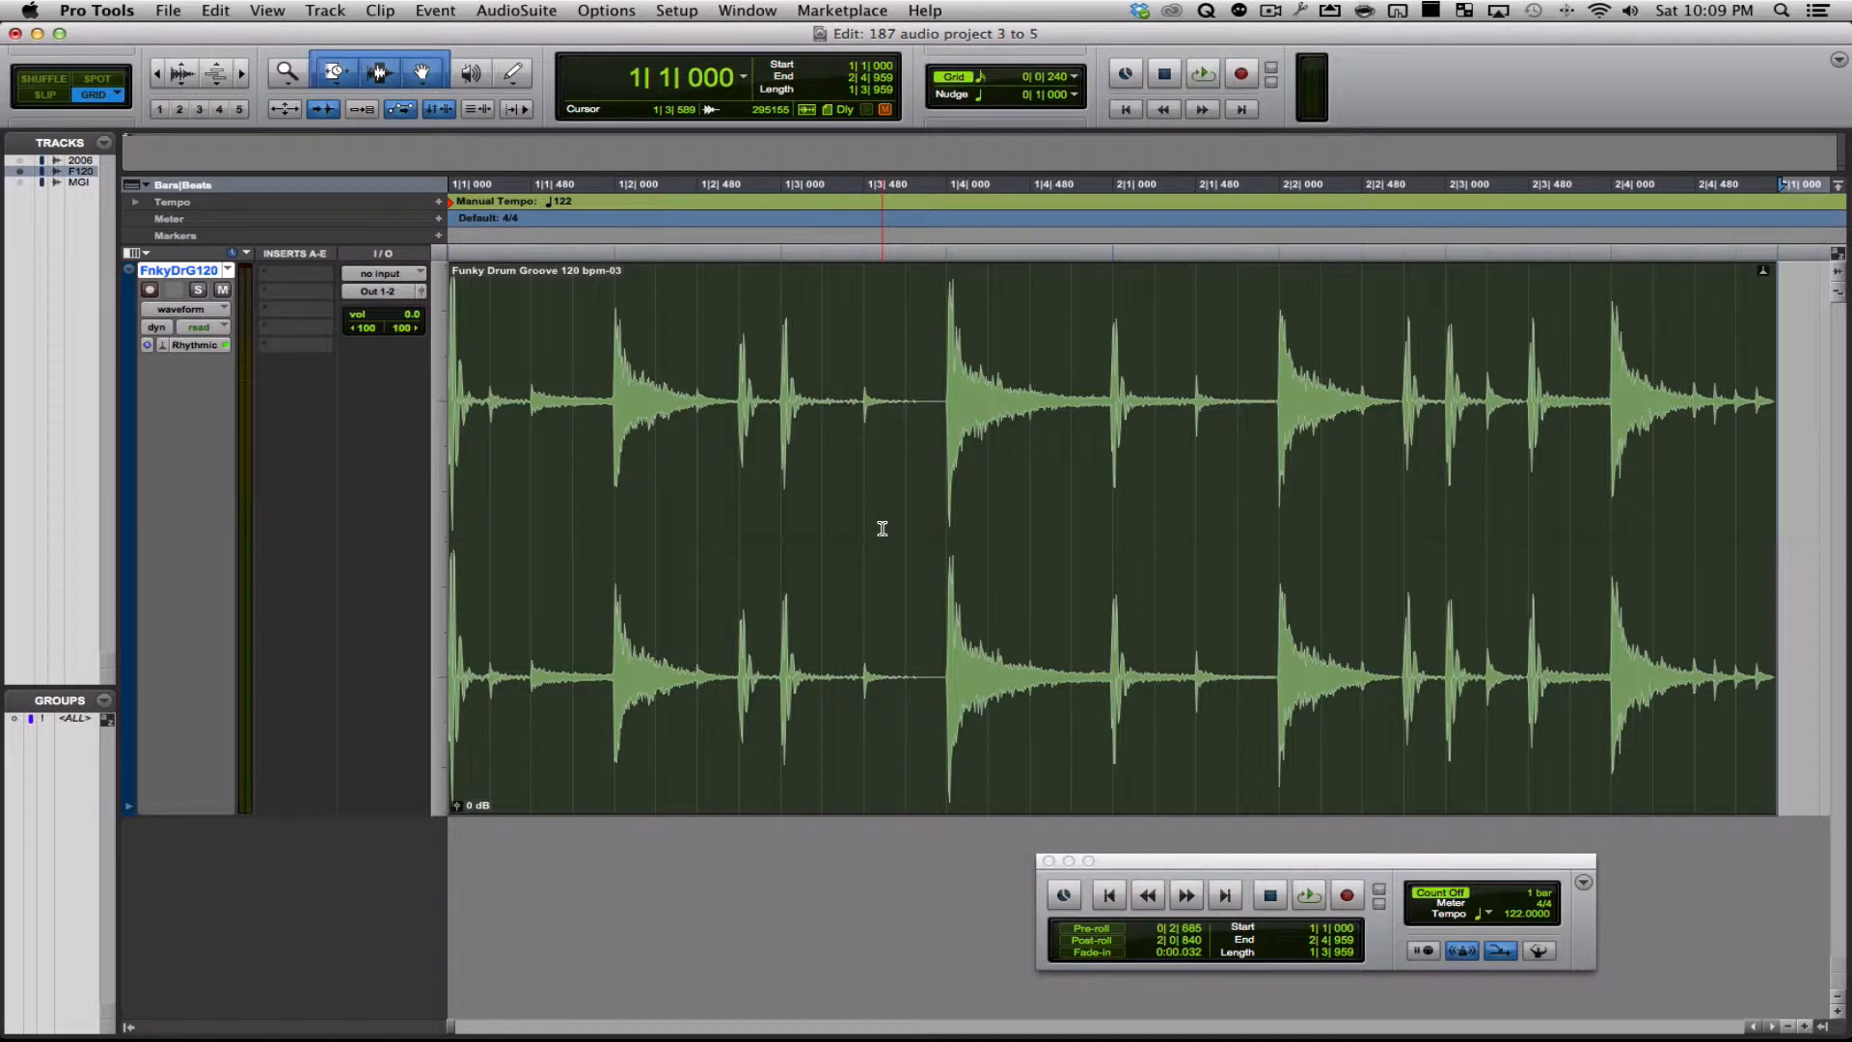
key("super+Tab")
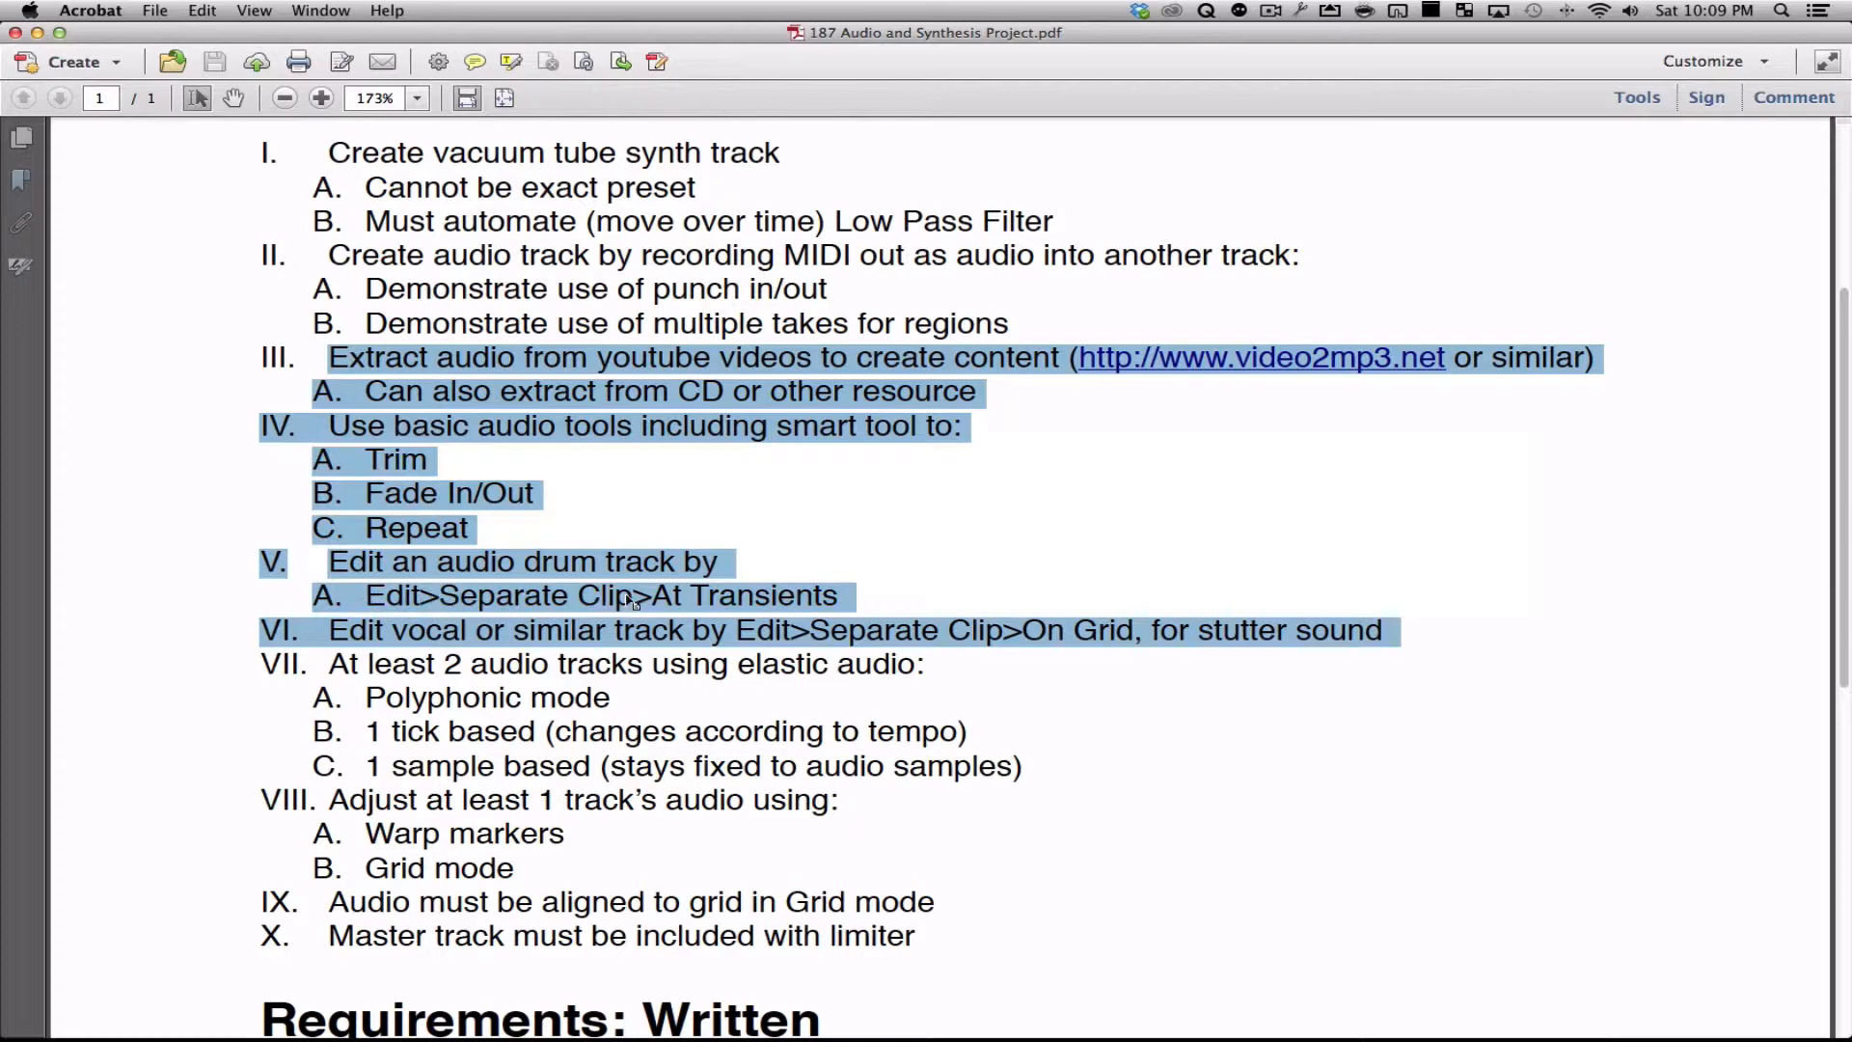
key("super+Tab")
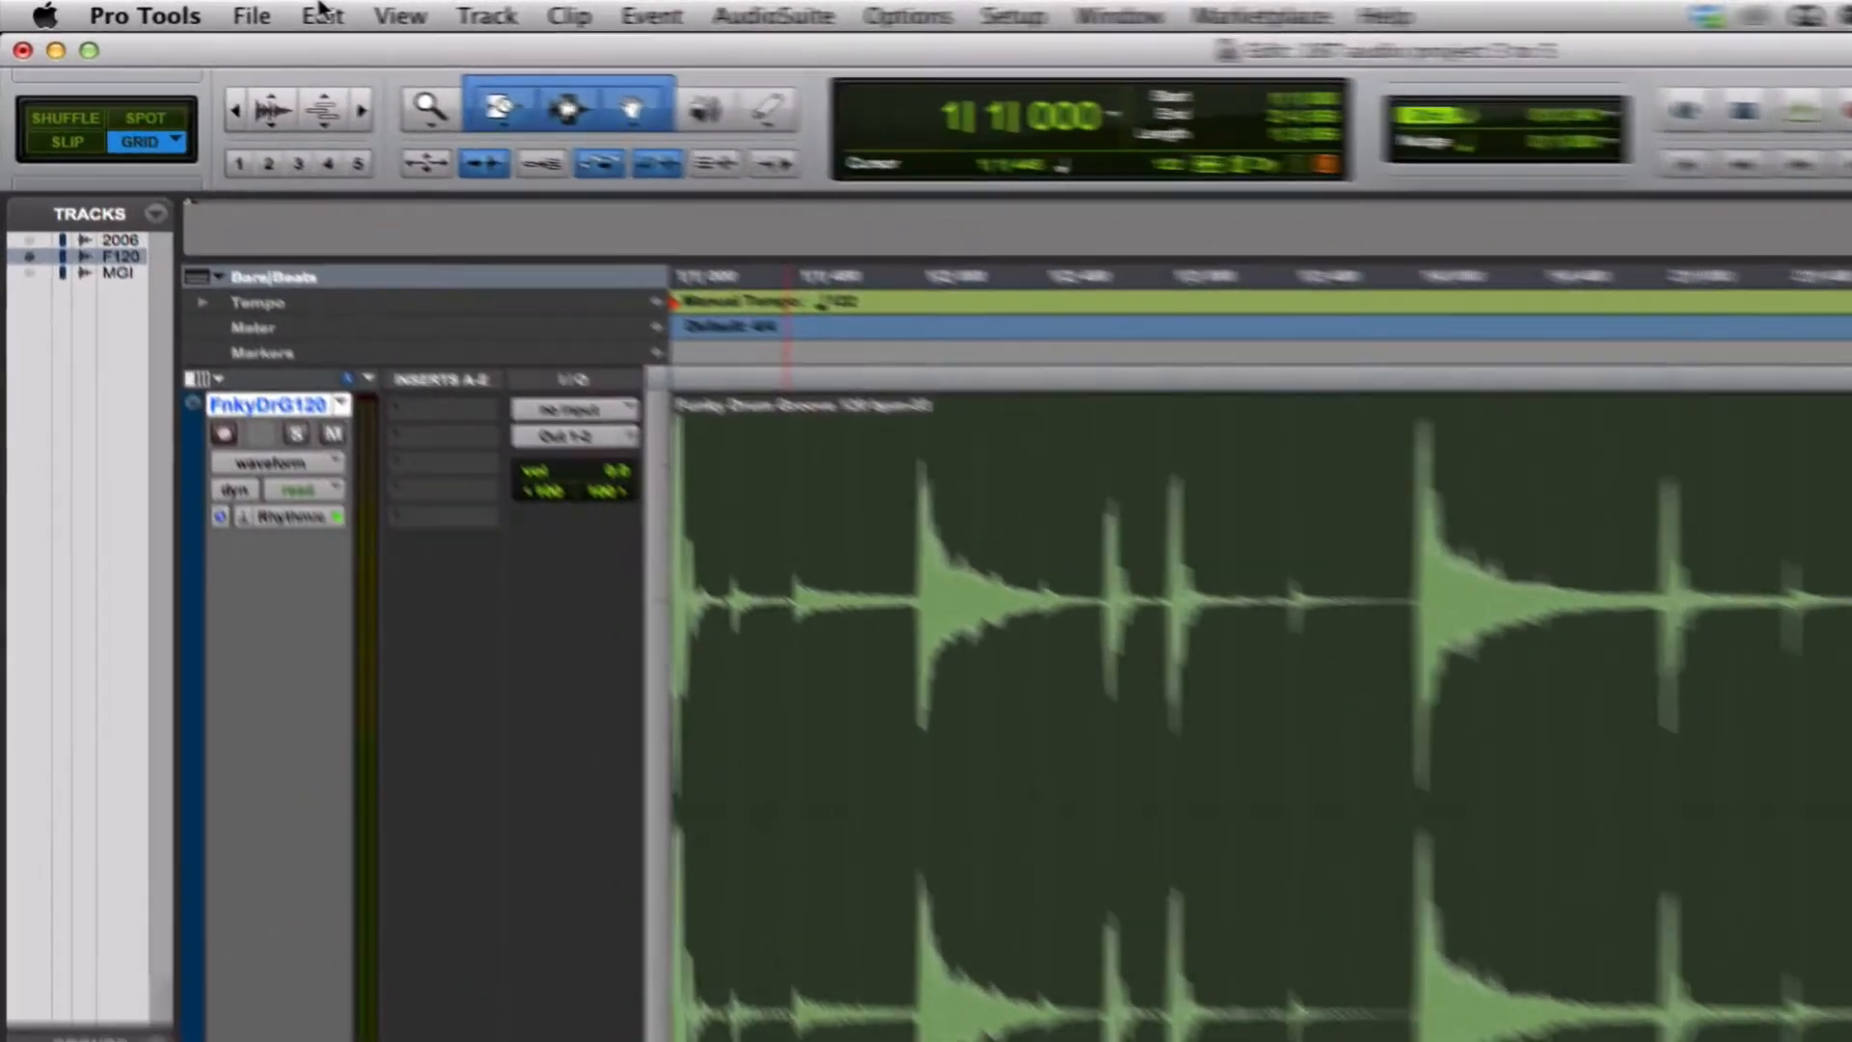
left_click(215, 10)
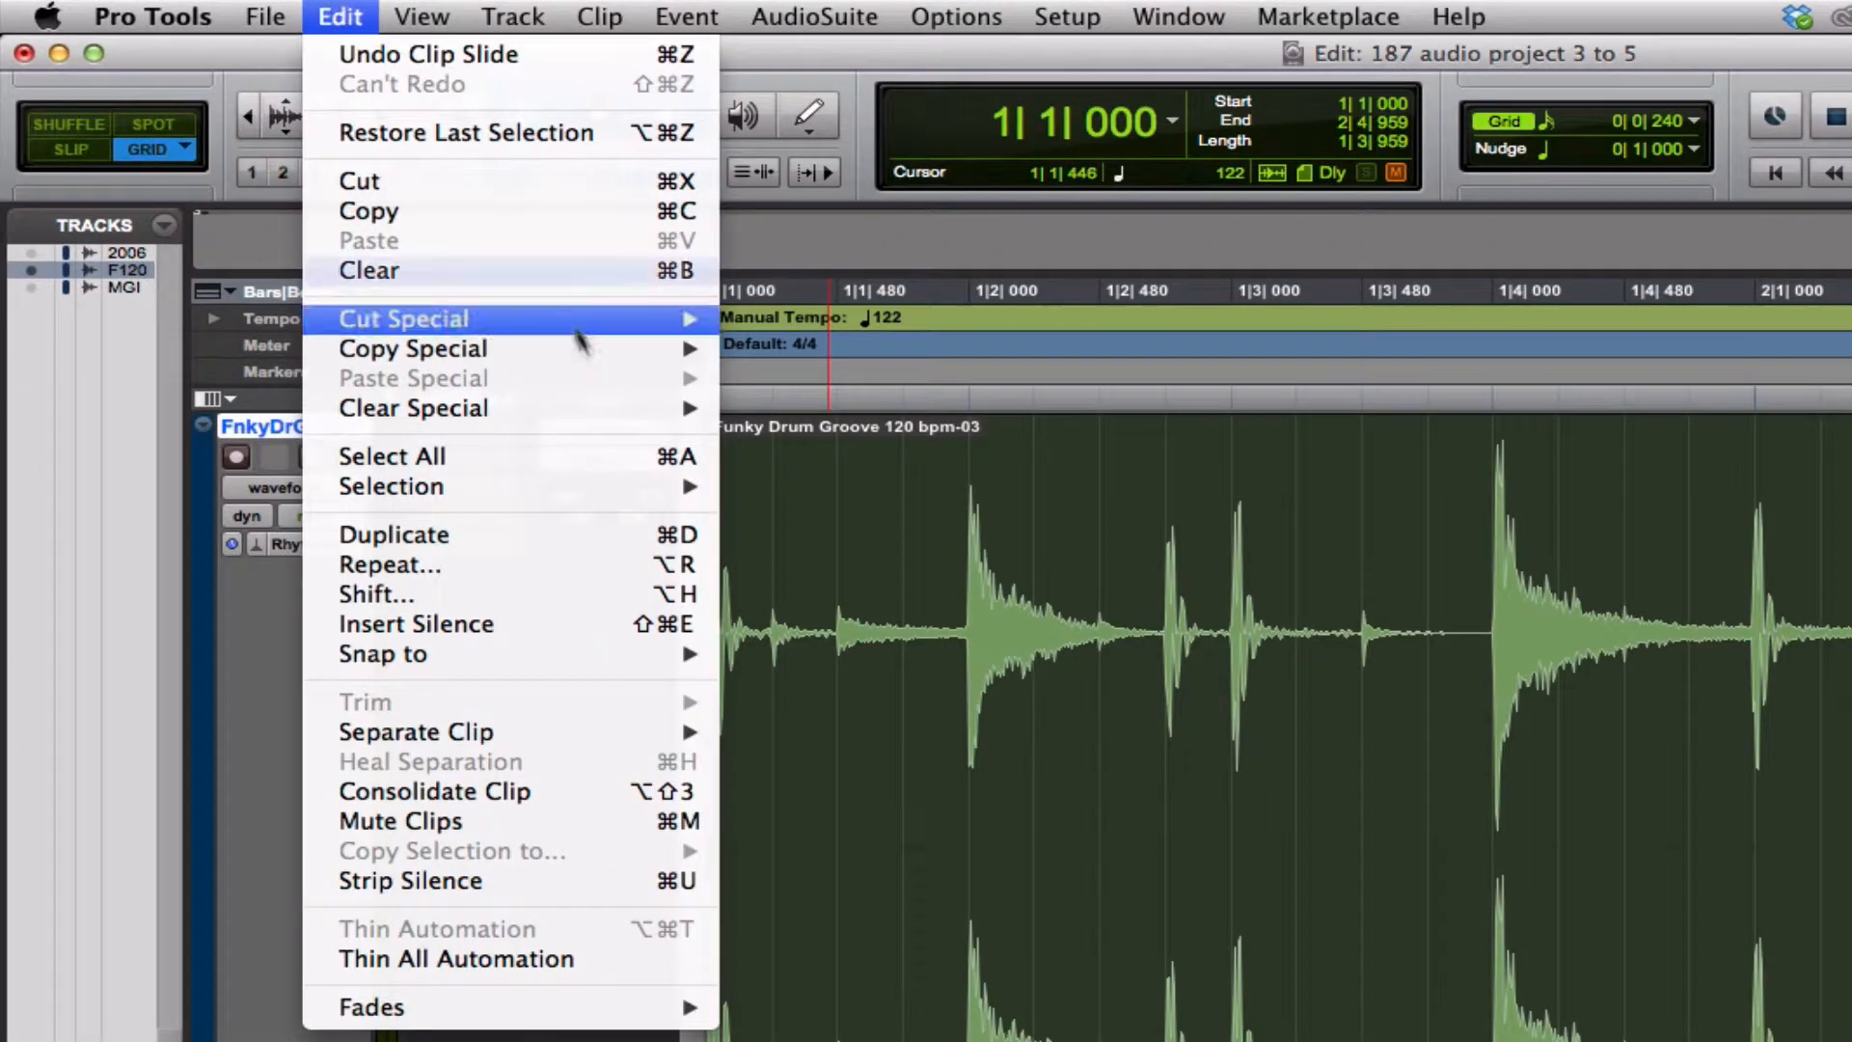
mouse_move(609, 737)
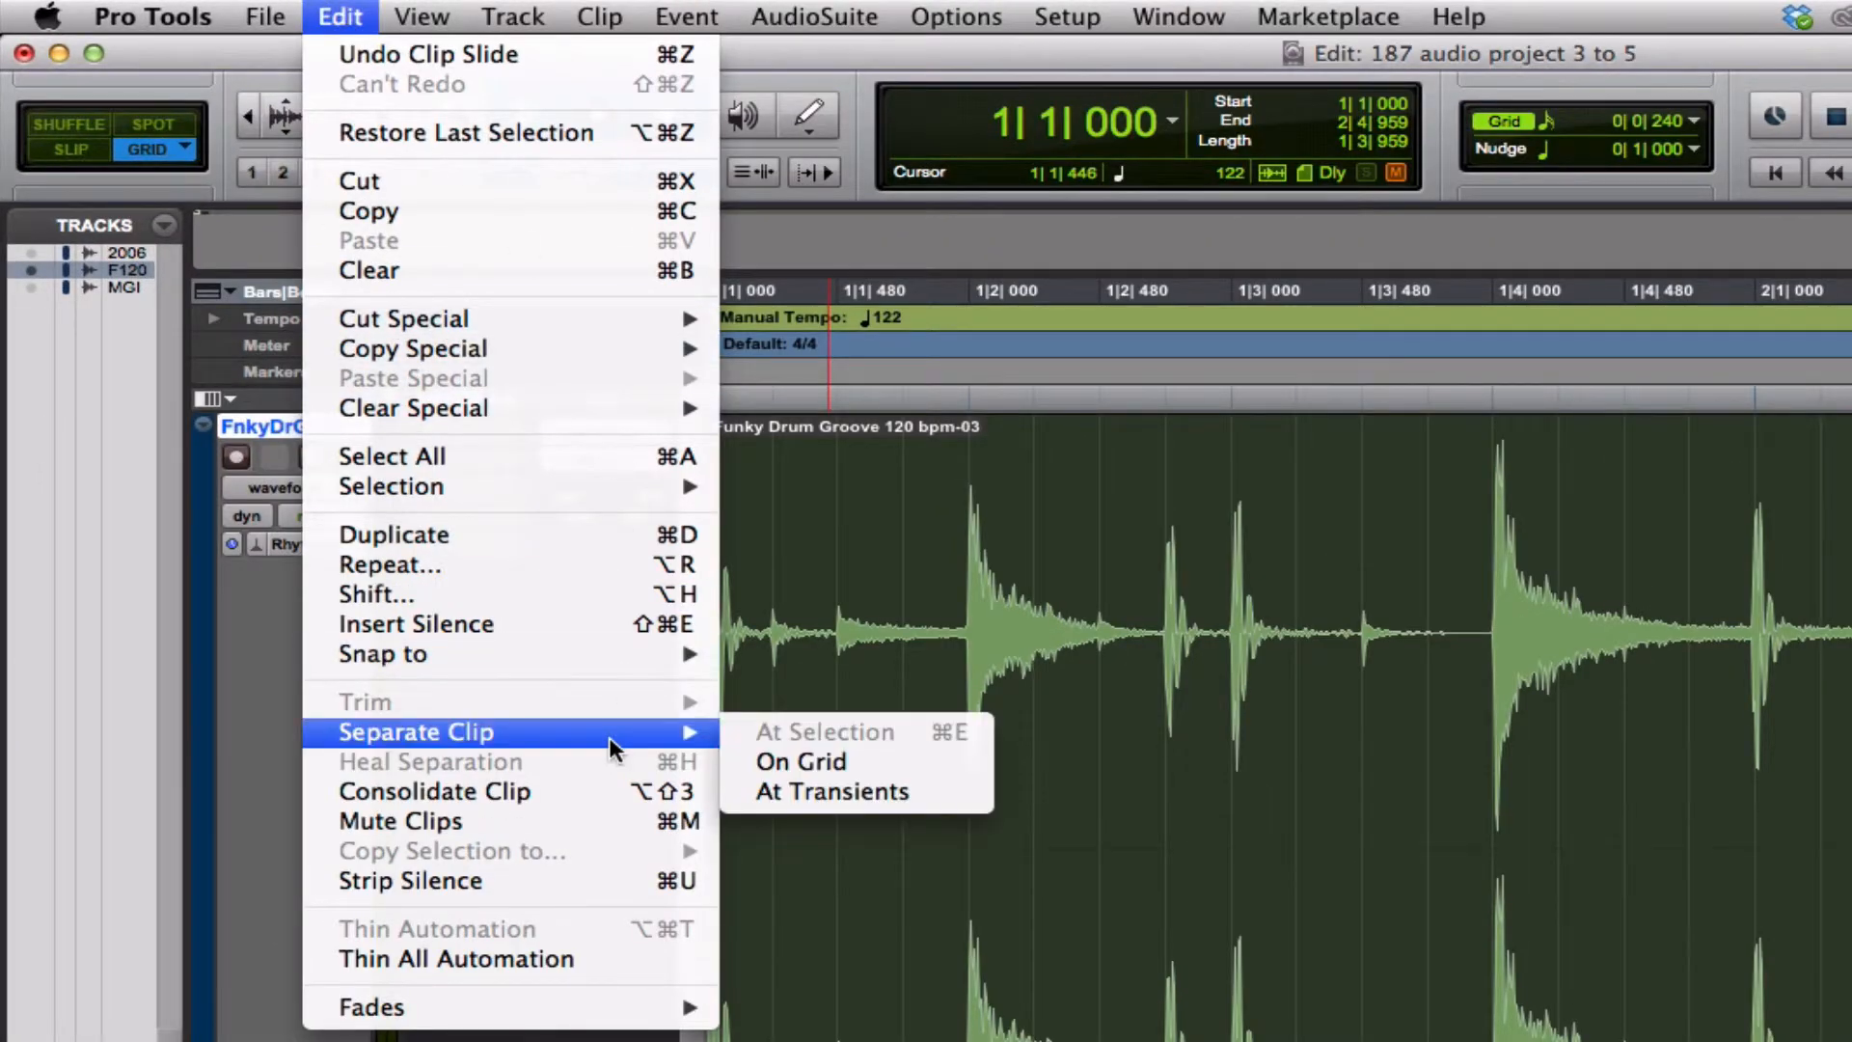
left_click(827, 793)
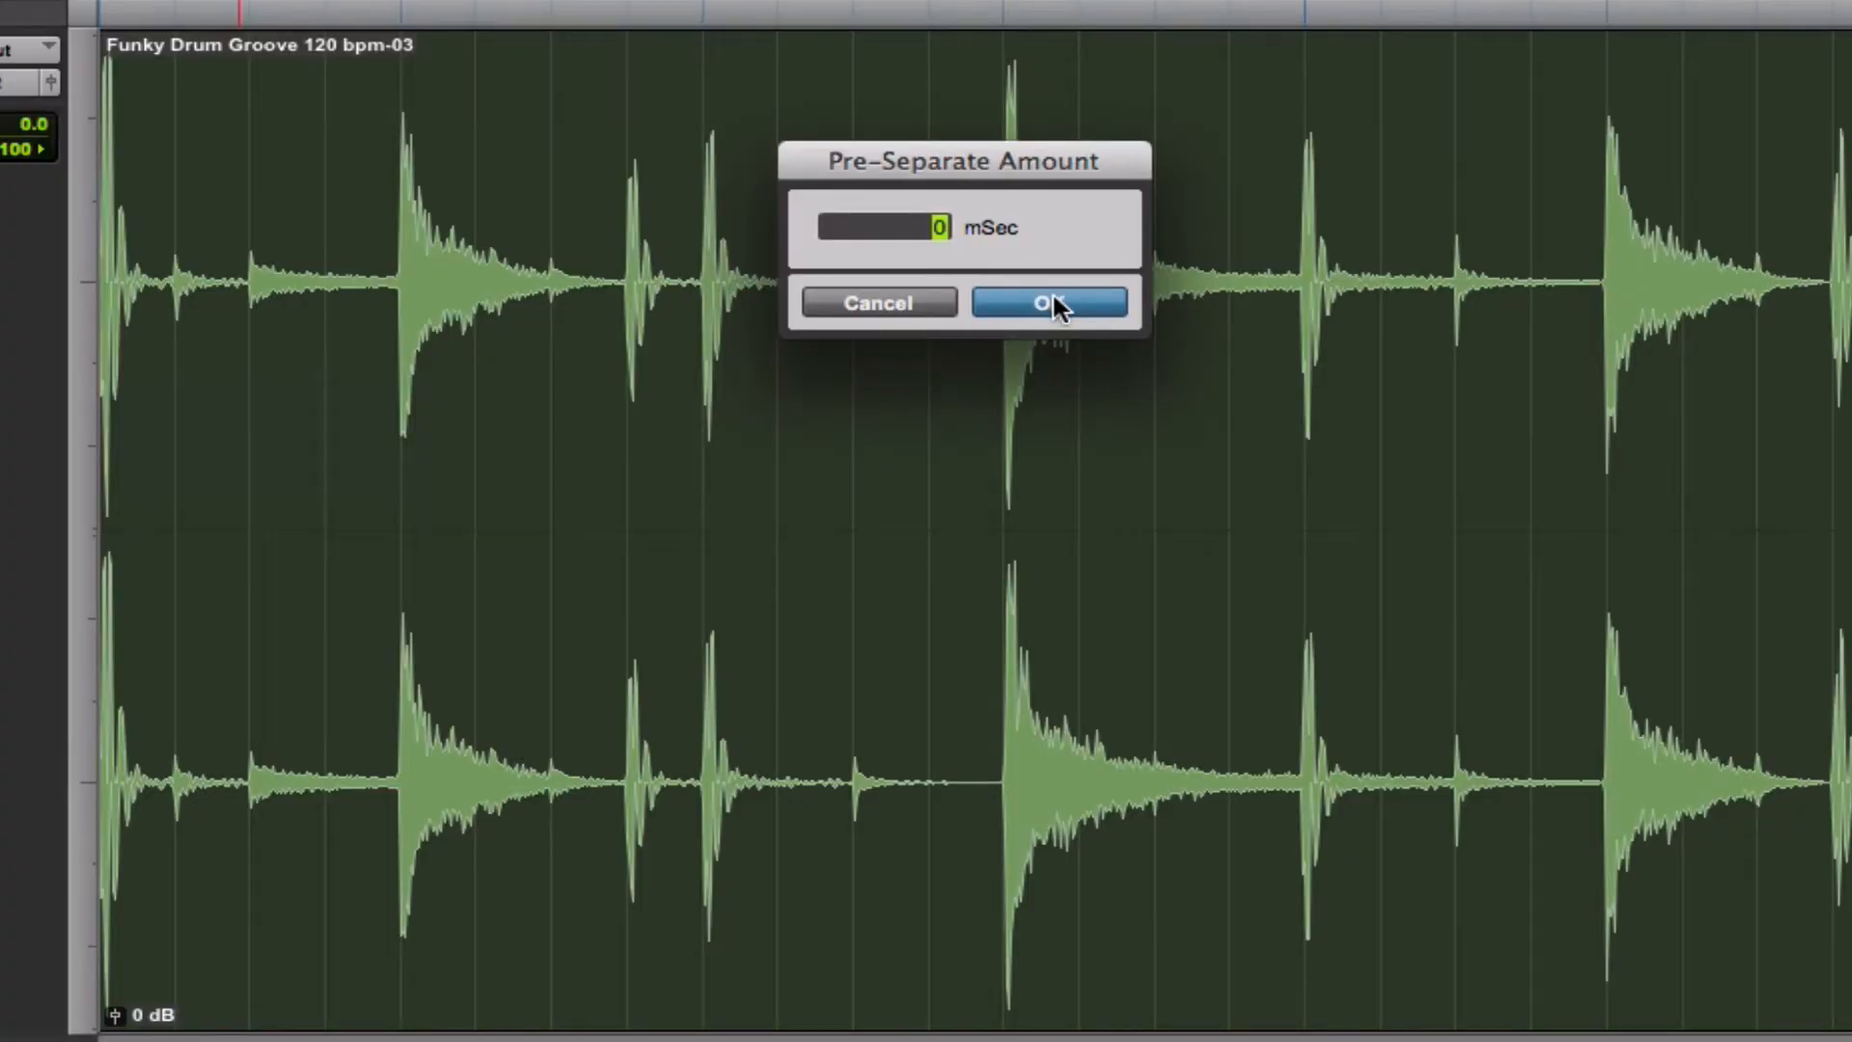
left_click(1050, 302)
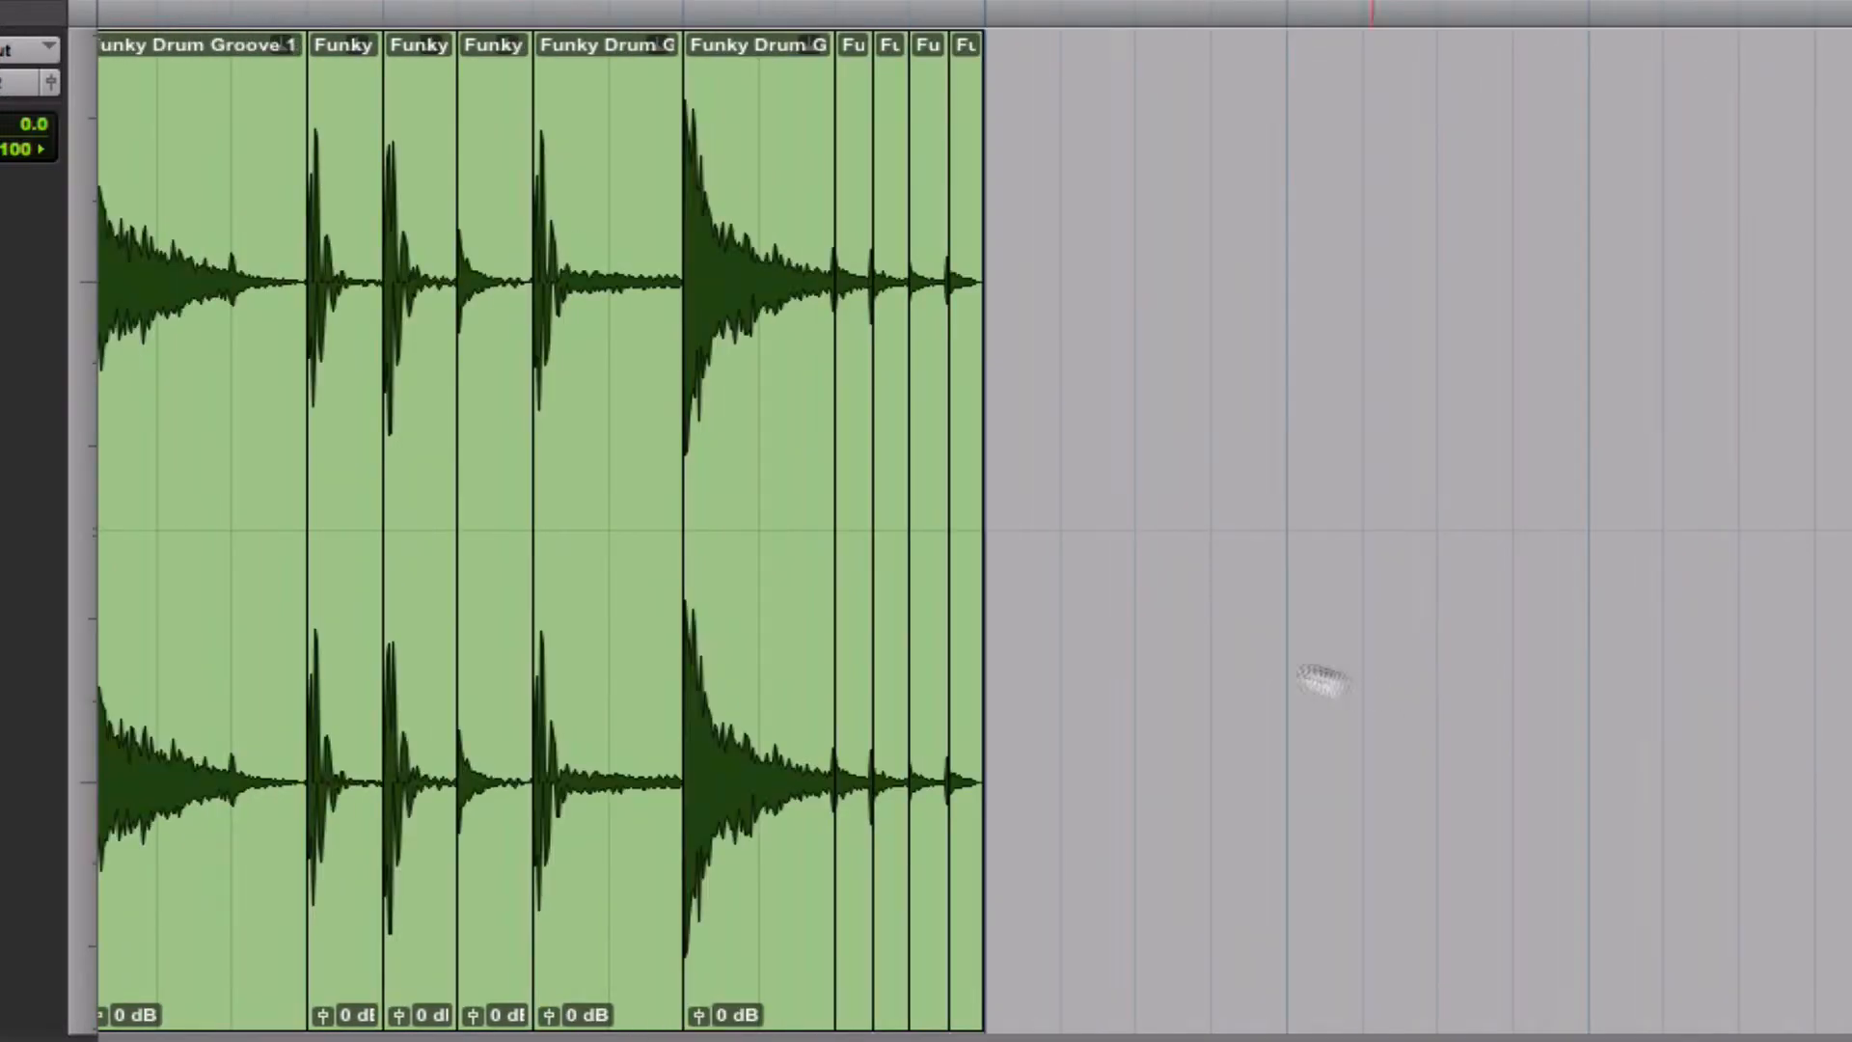
Move the last separated drum slice to 3|2|000 and repeat it six times
left_click(976, 706)
left_click_drag(976, 707, 1309, 683)
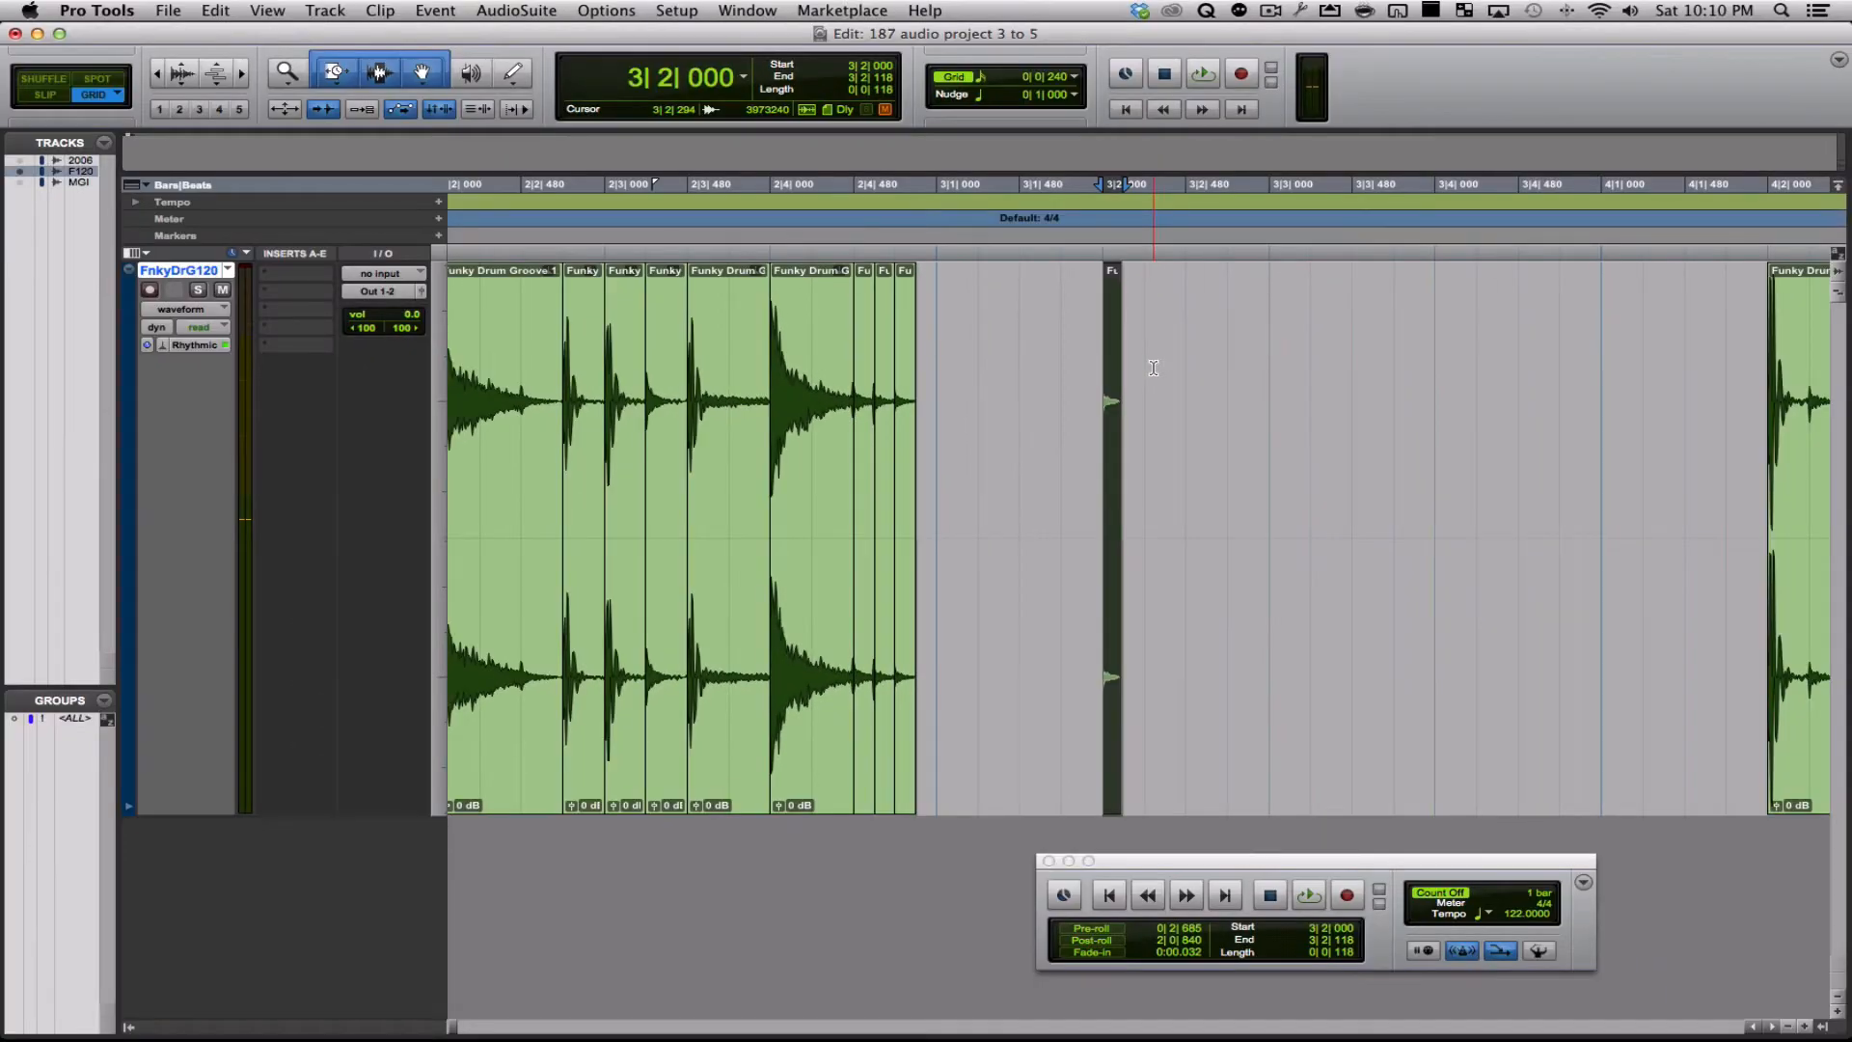
key("alt+r")
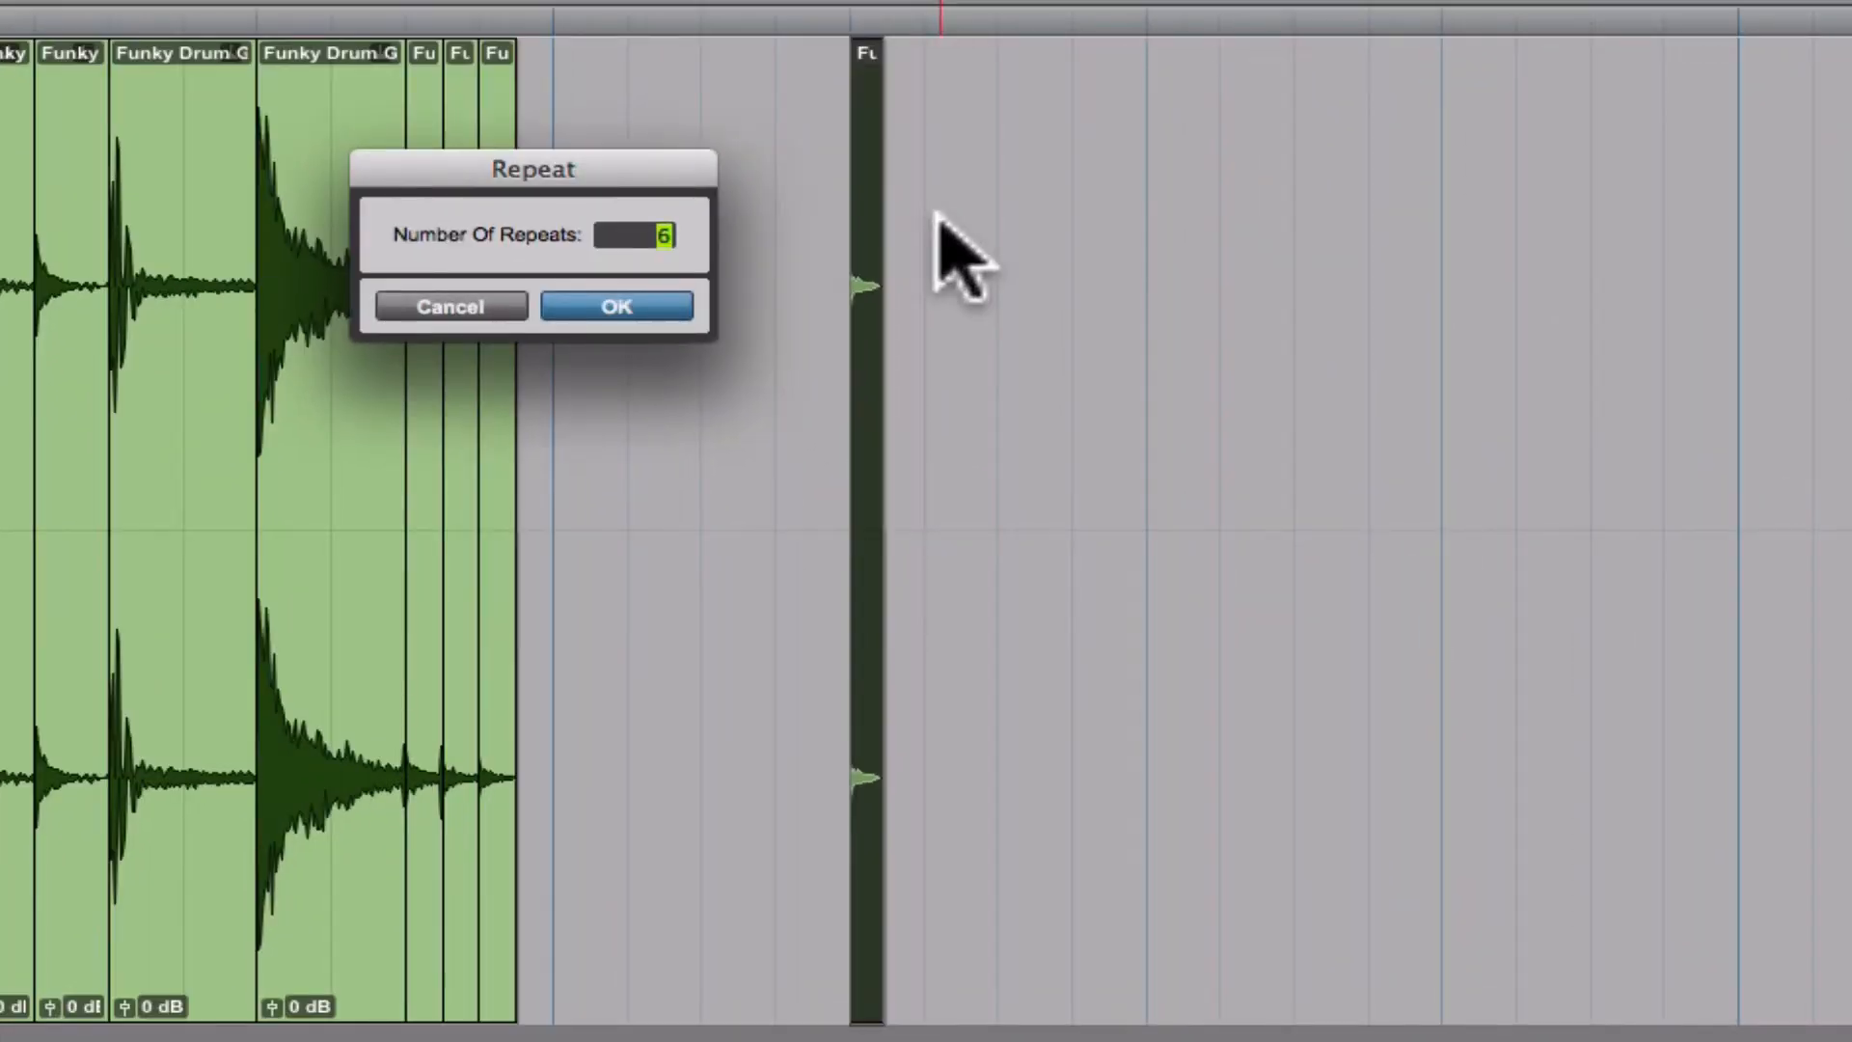
key("Return")
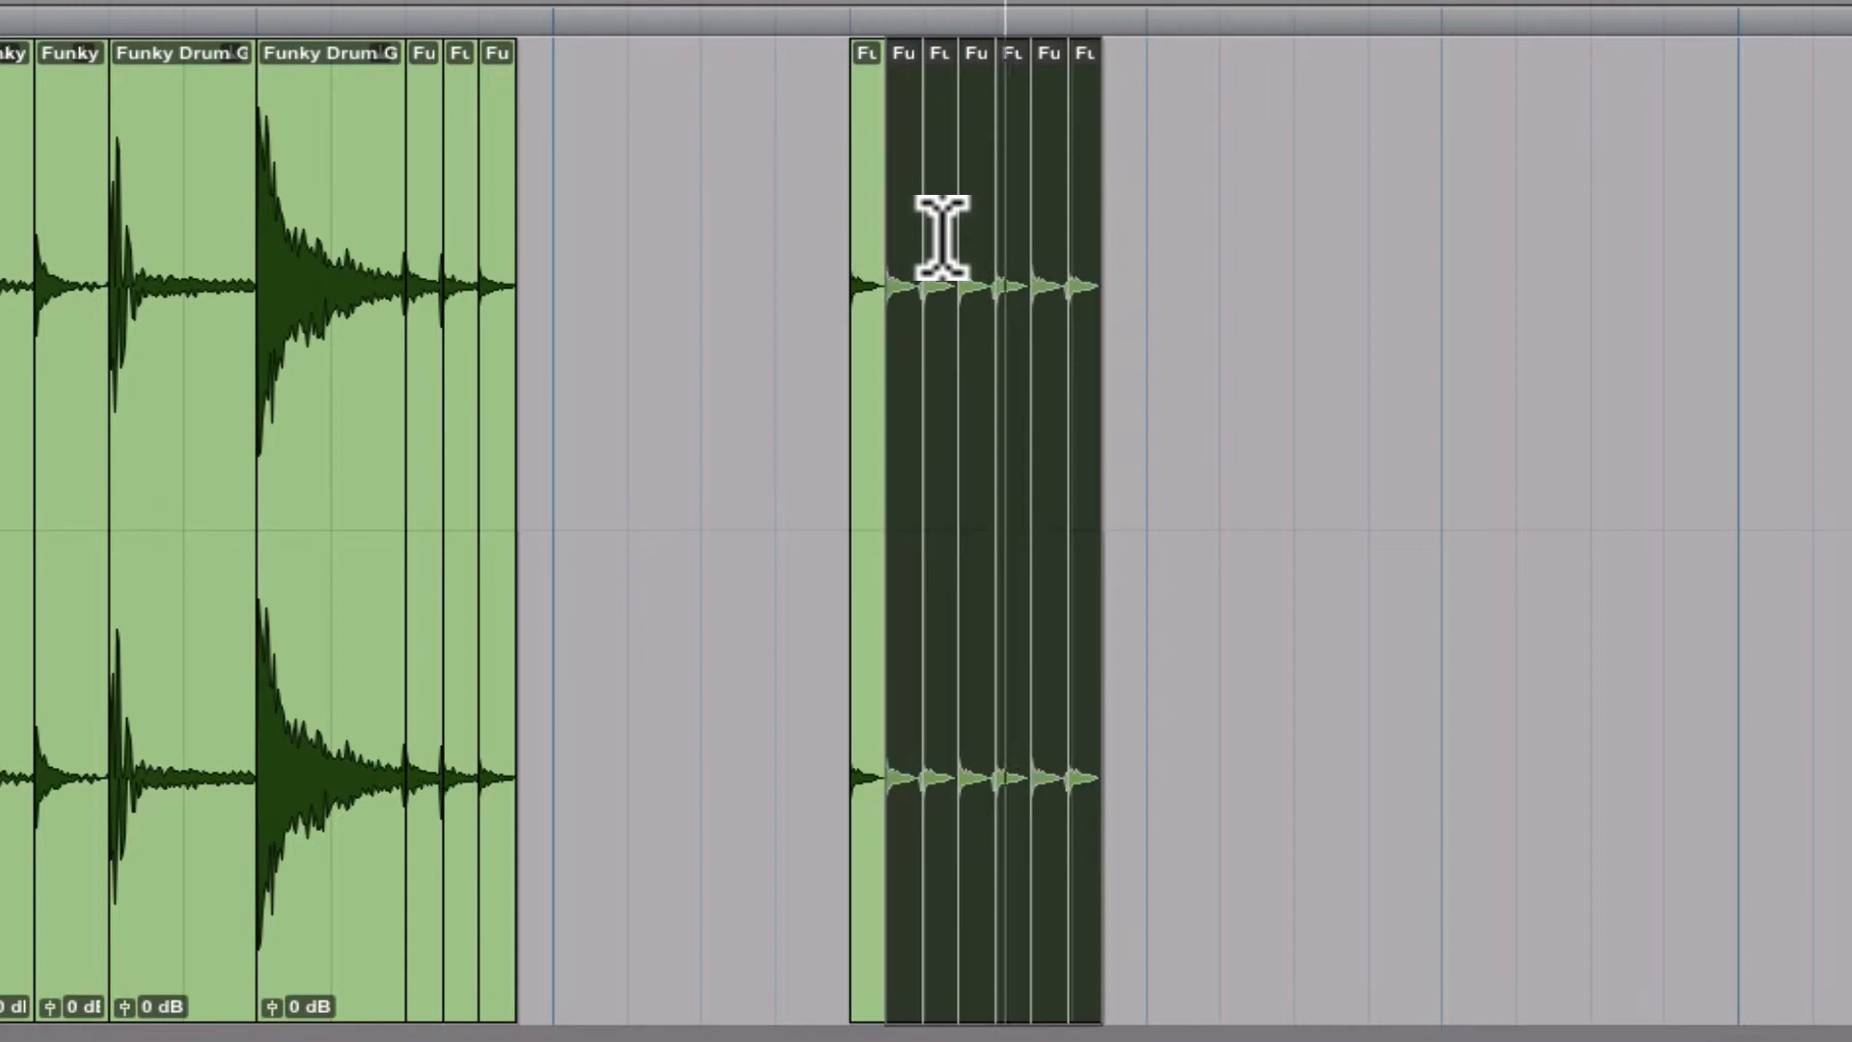
left_click(845, 7)
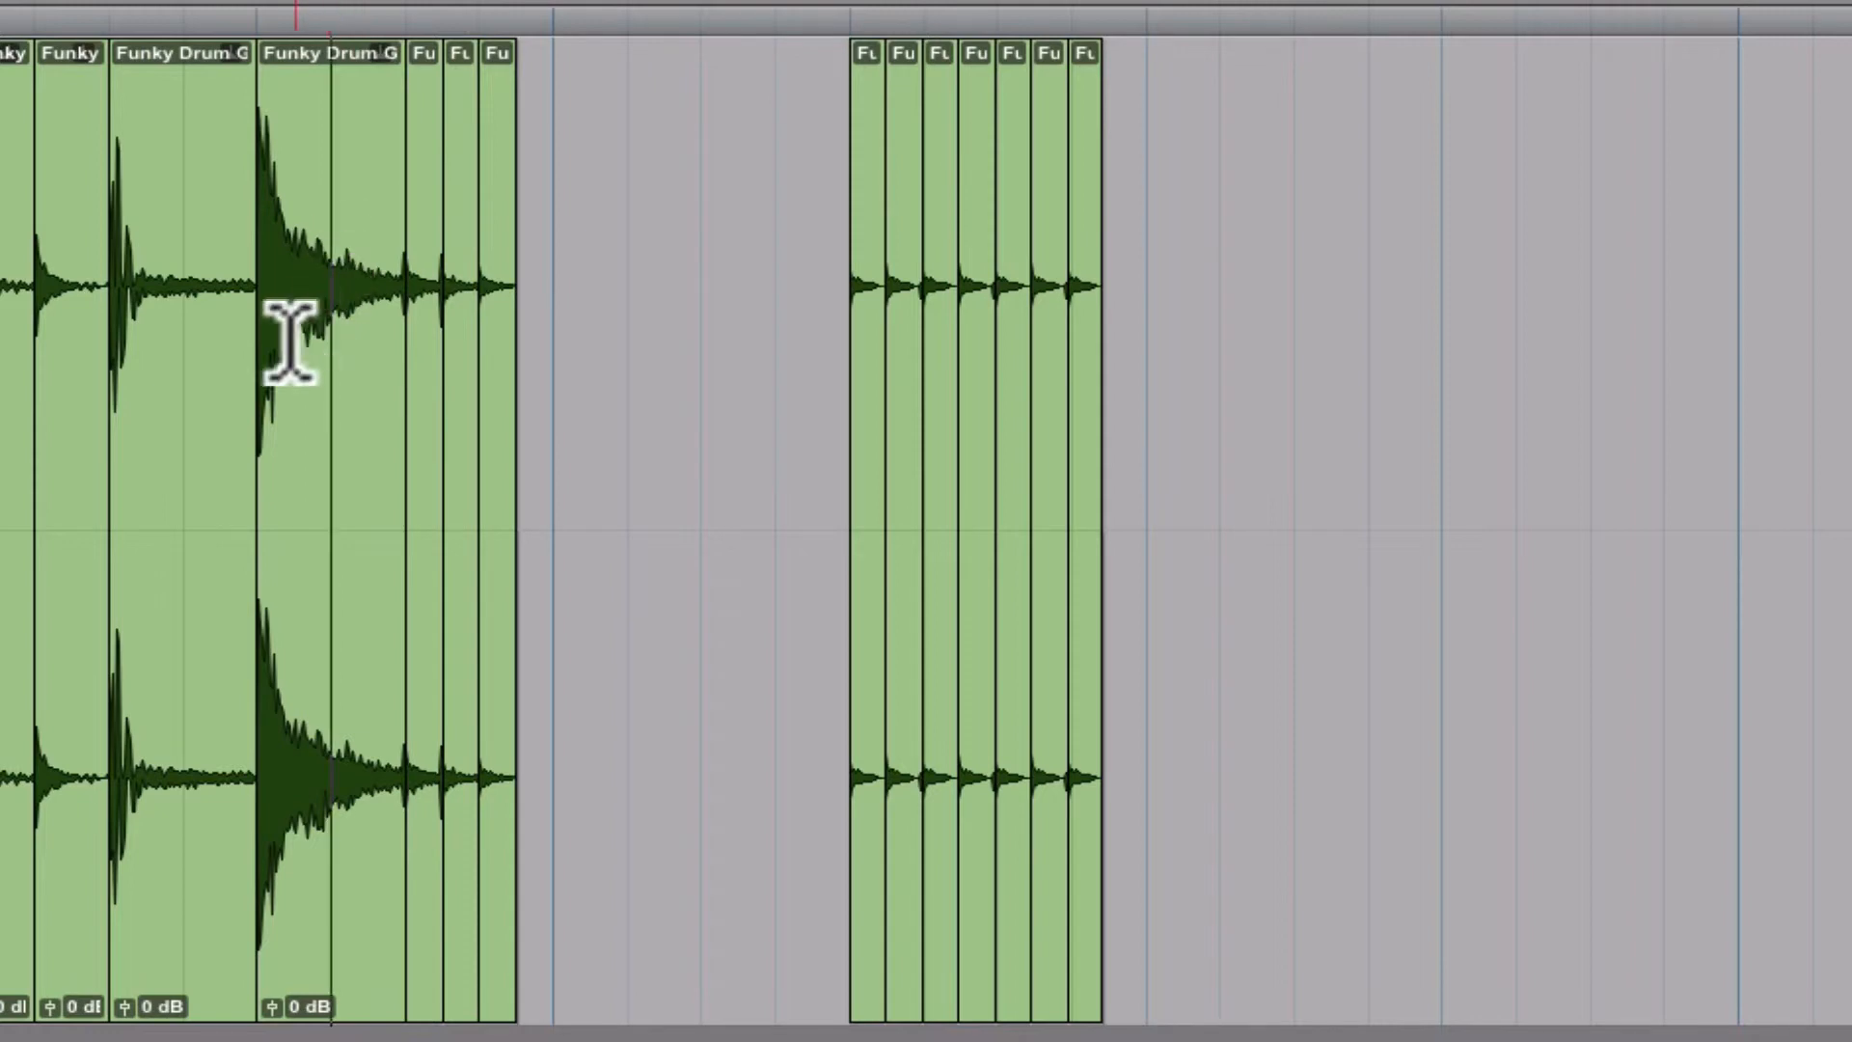
Move the long decaying drum slice onto the end of the repeated short slices, replacing the last of them
left_click(362, 839)
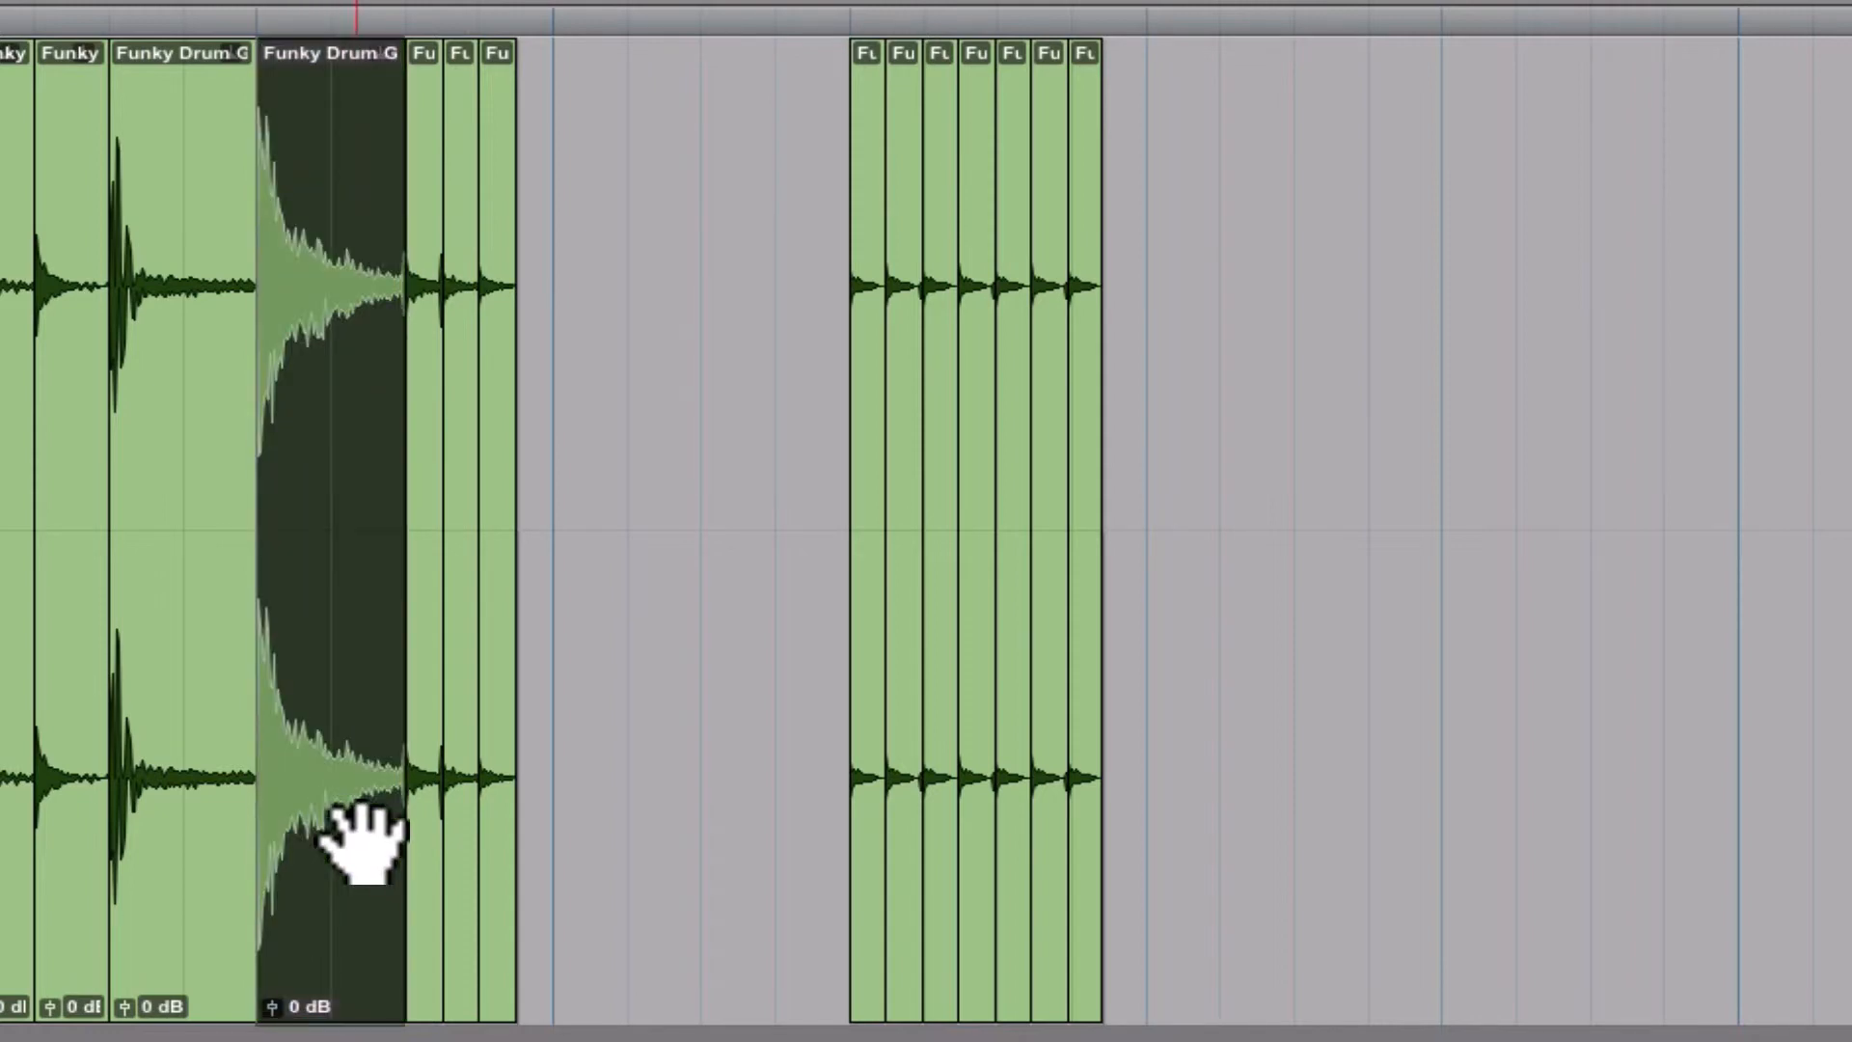
left_click_drag(362, 839, 1136, 806)
left_click(1088, 837)
key("Delete")
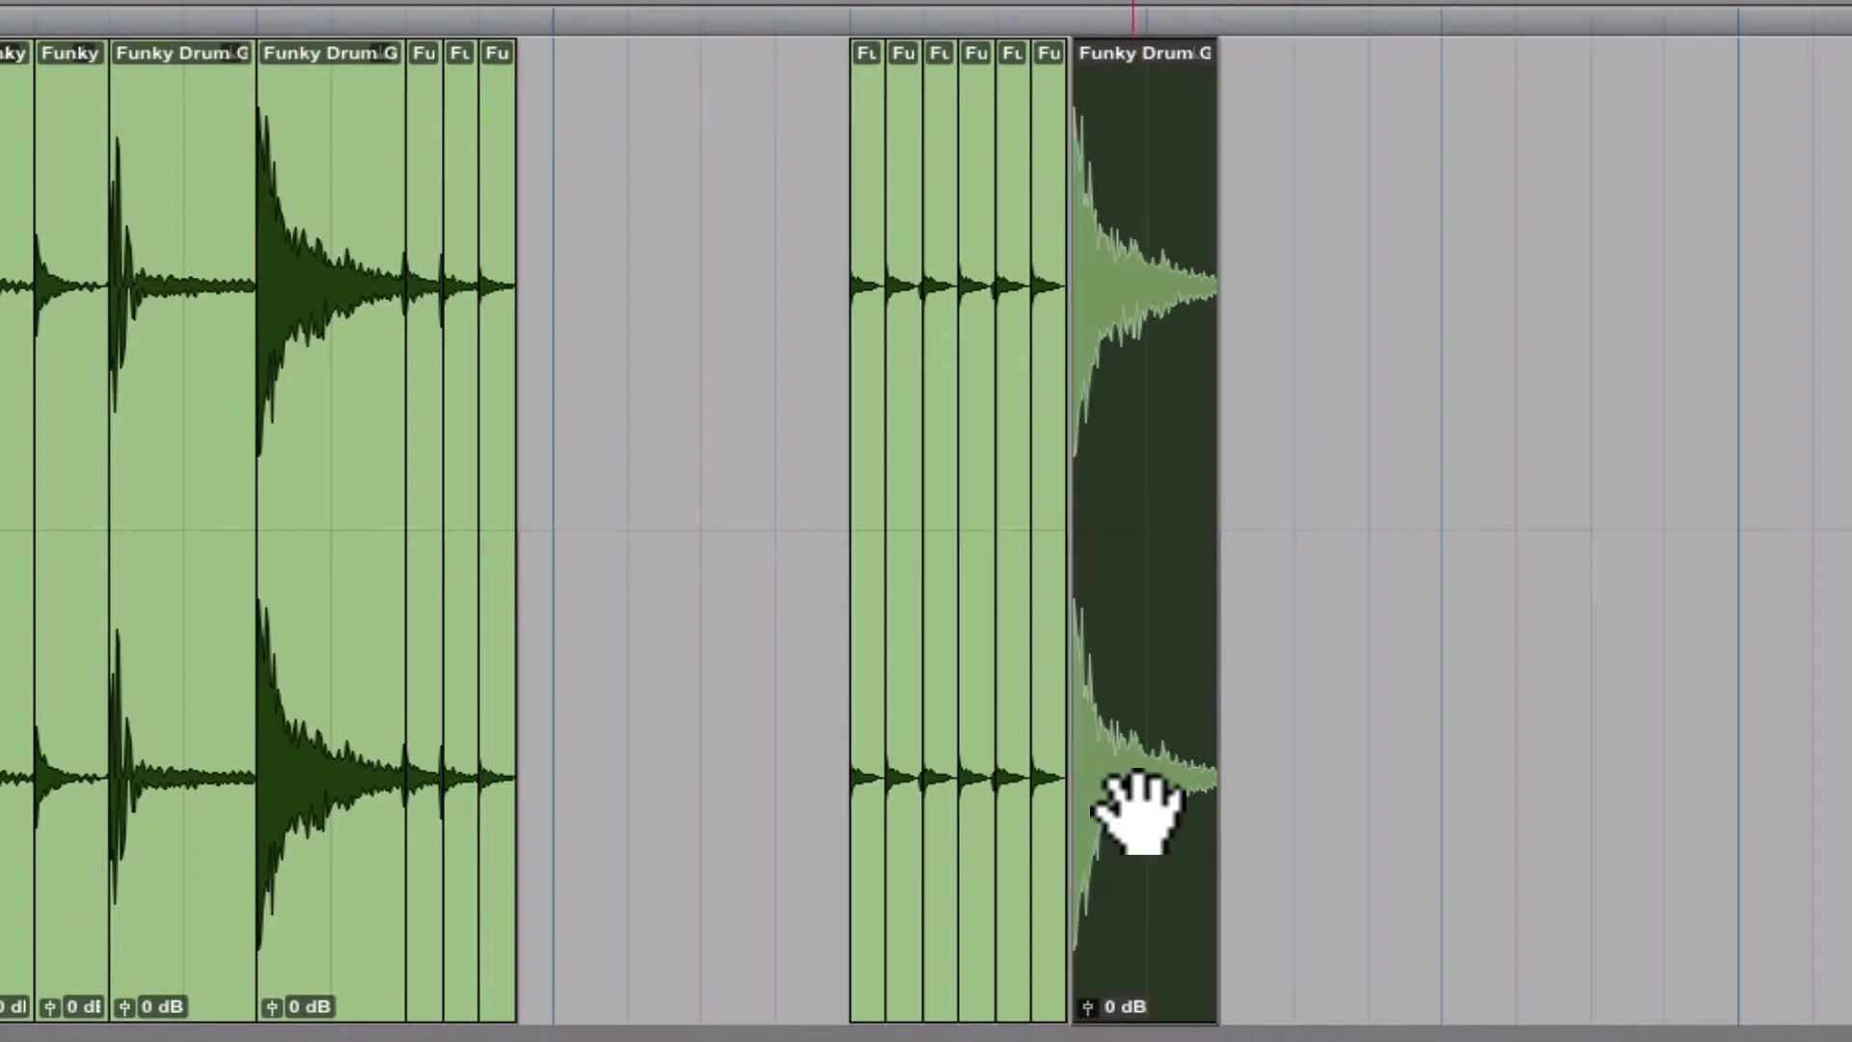
Select the six short slices together with the long slice that ends them, and repeat the group once
left_click(827, 38)
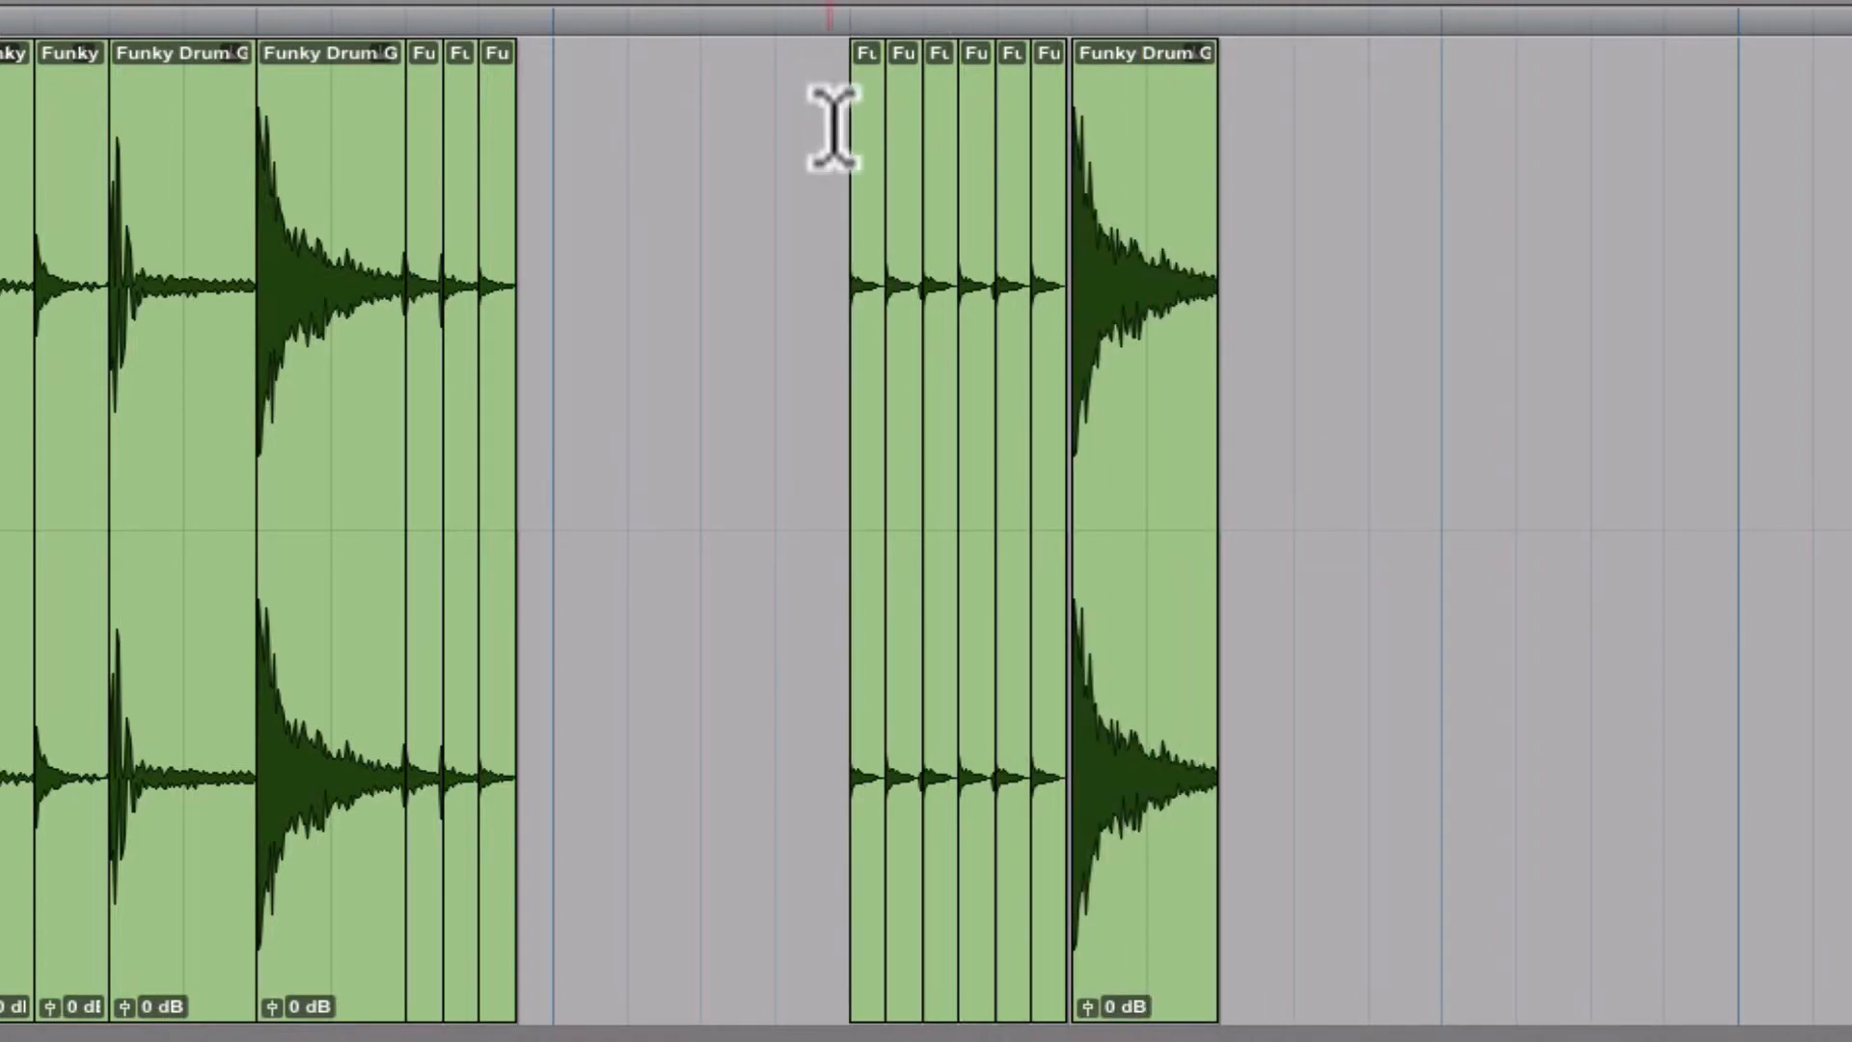
left_click(1196, 169, "shift")
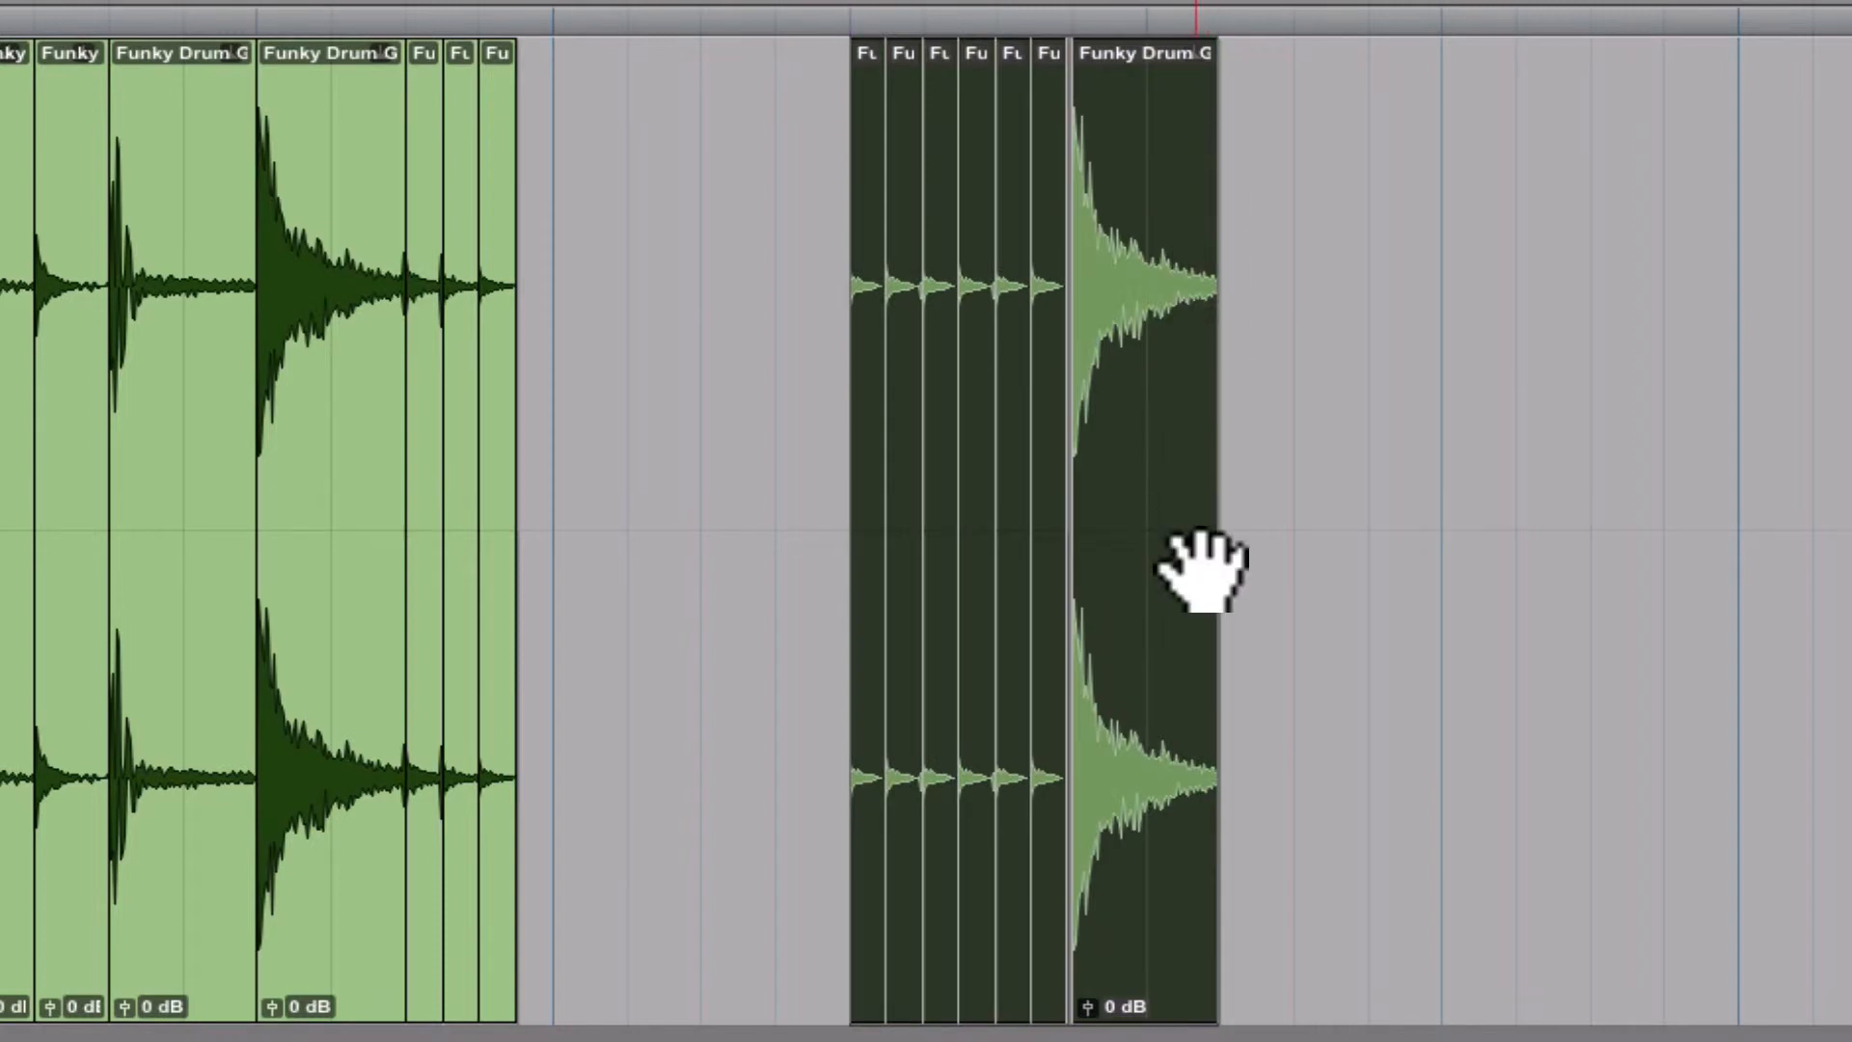
key("alt+r")
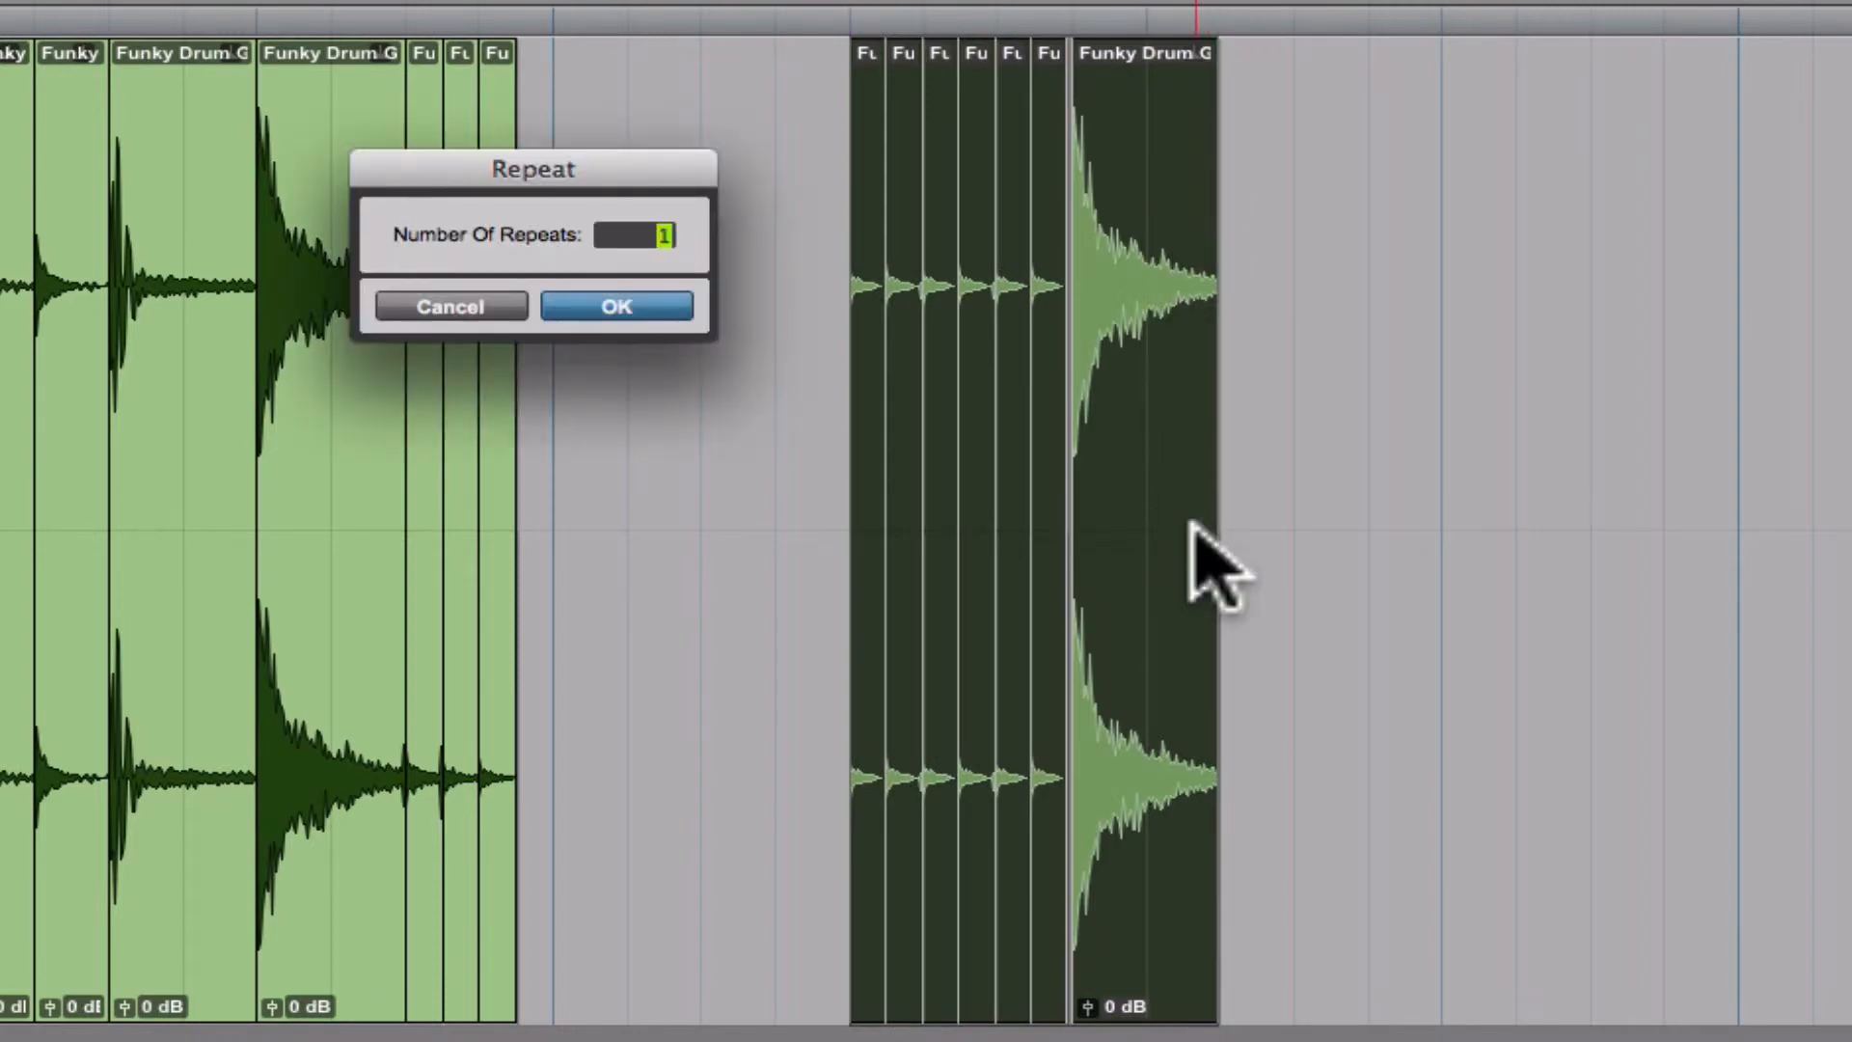
key("Return")
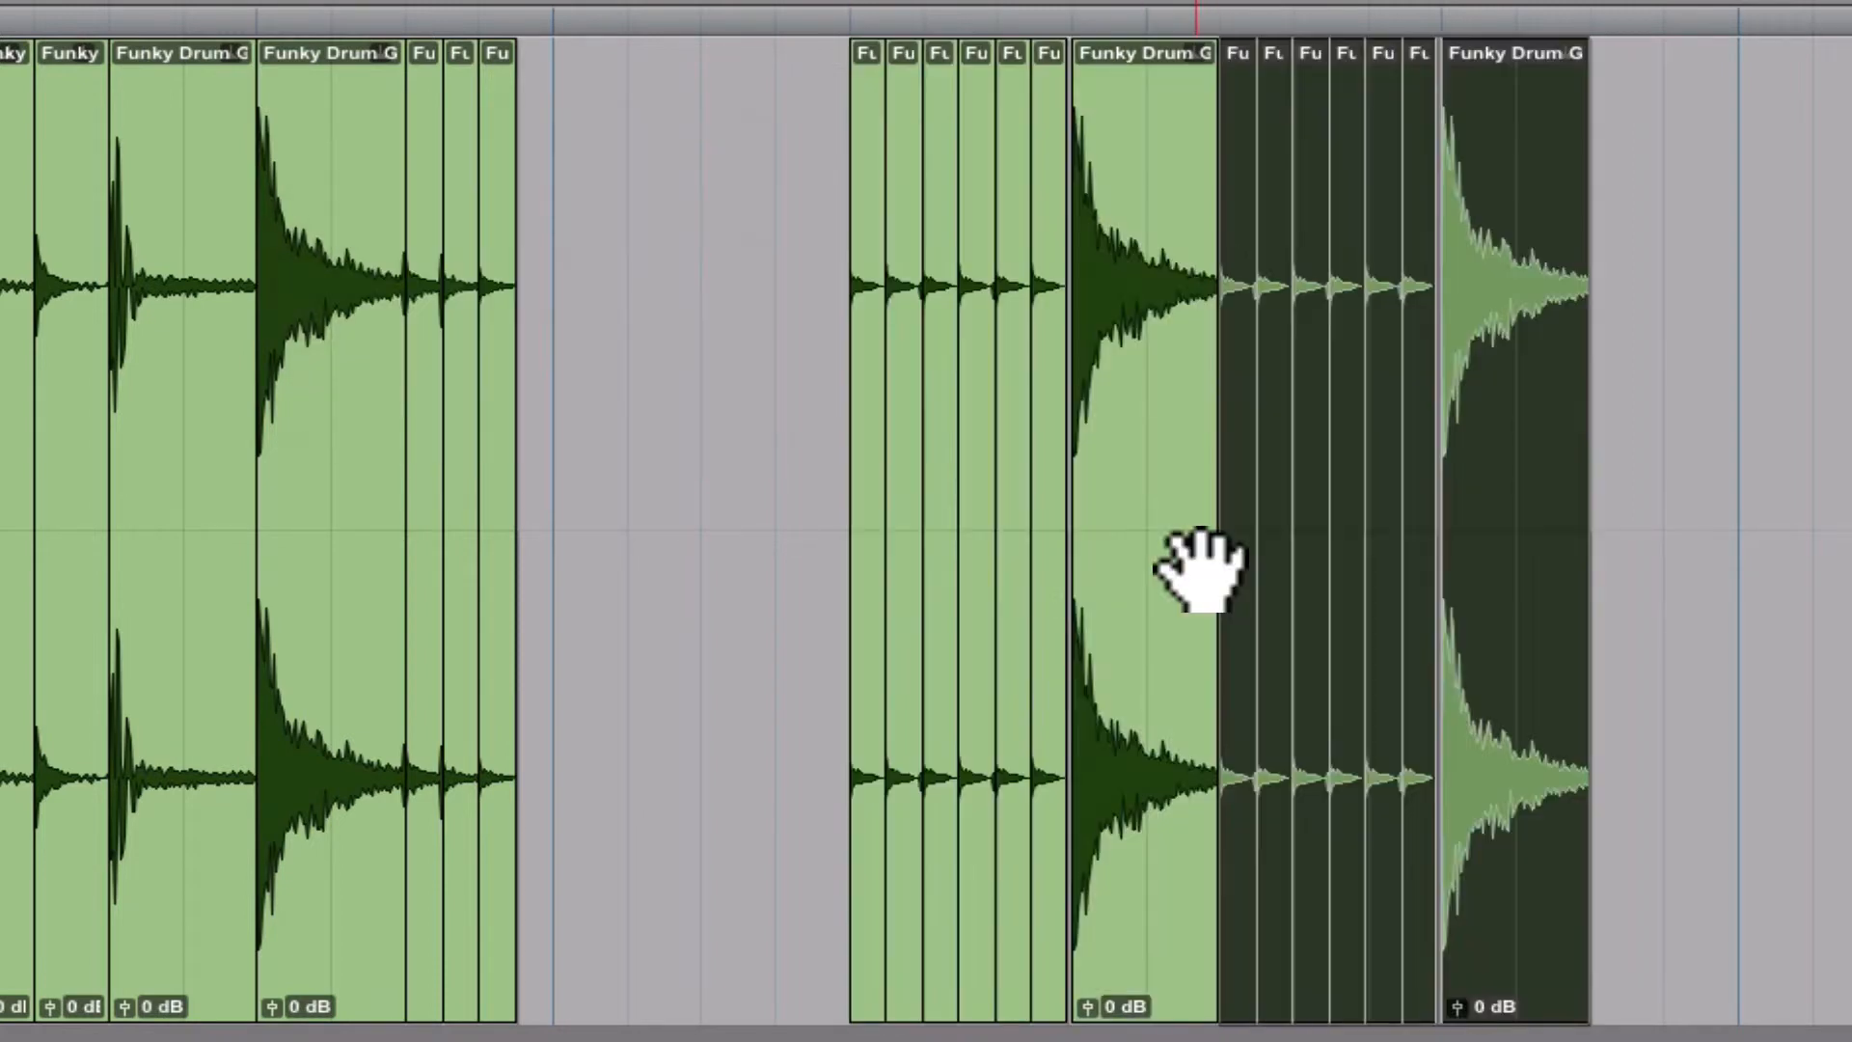
left_click(832, 34)
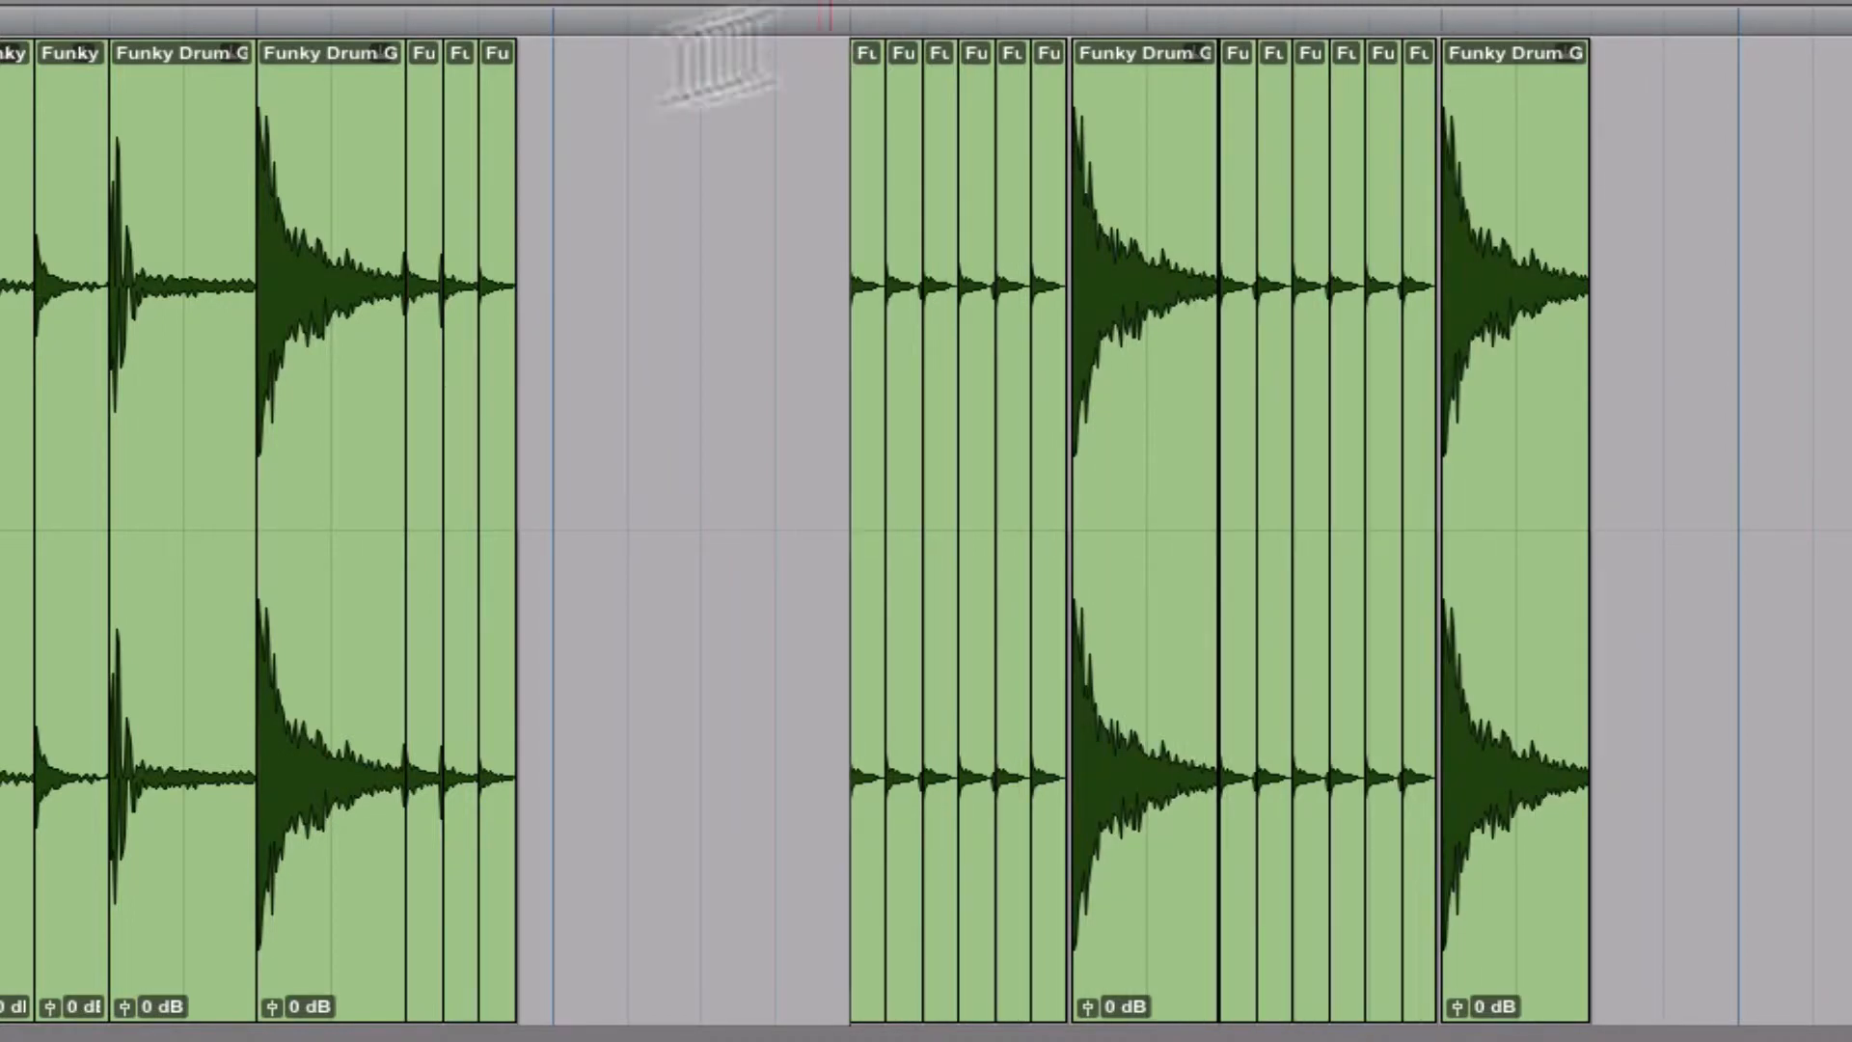
Move the drum hit from before the original long slice to directly behind the last repeated long slice, and play the new pattern
left_click(195, 290)
left_click(166, 912)
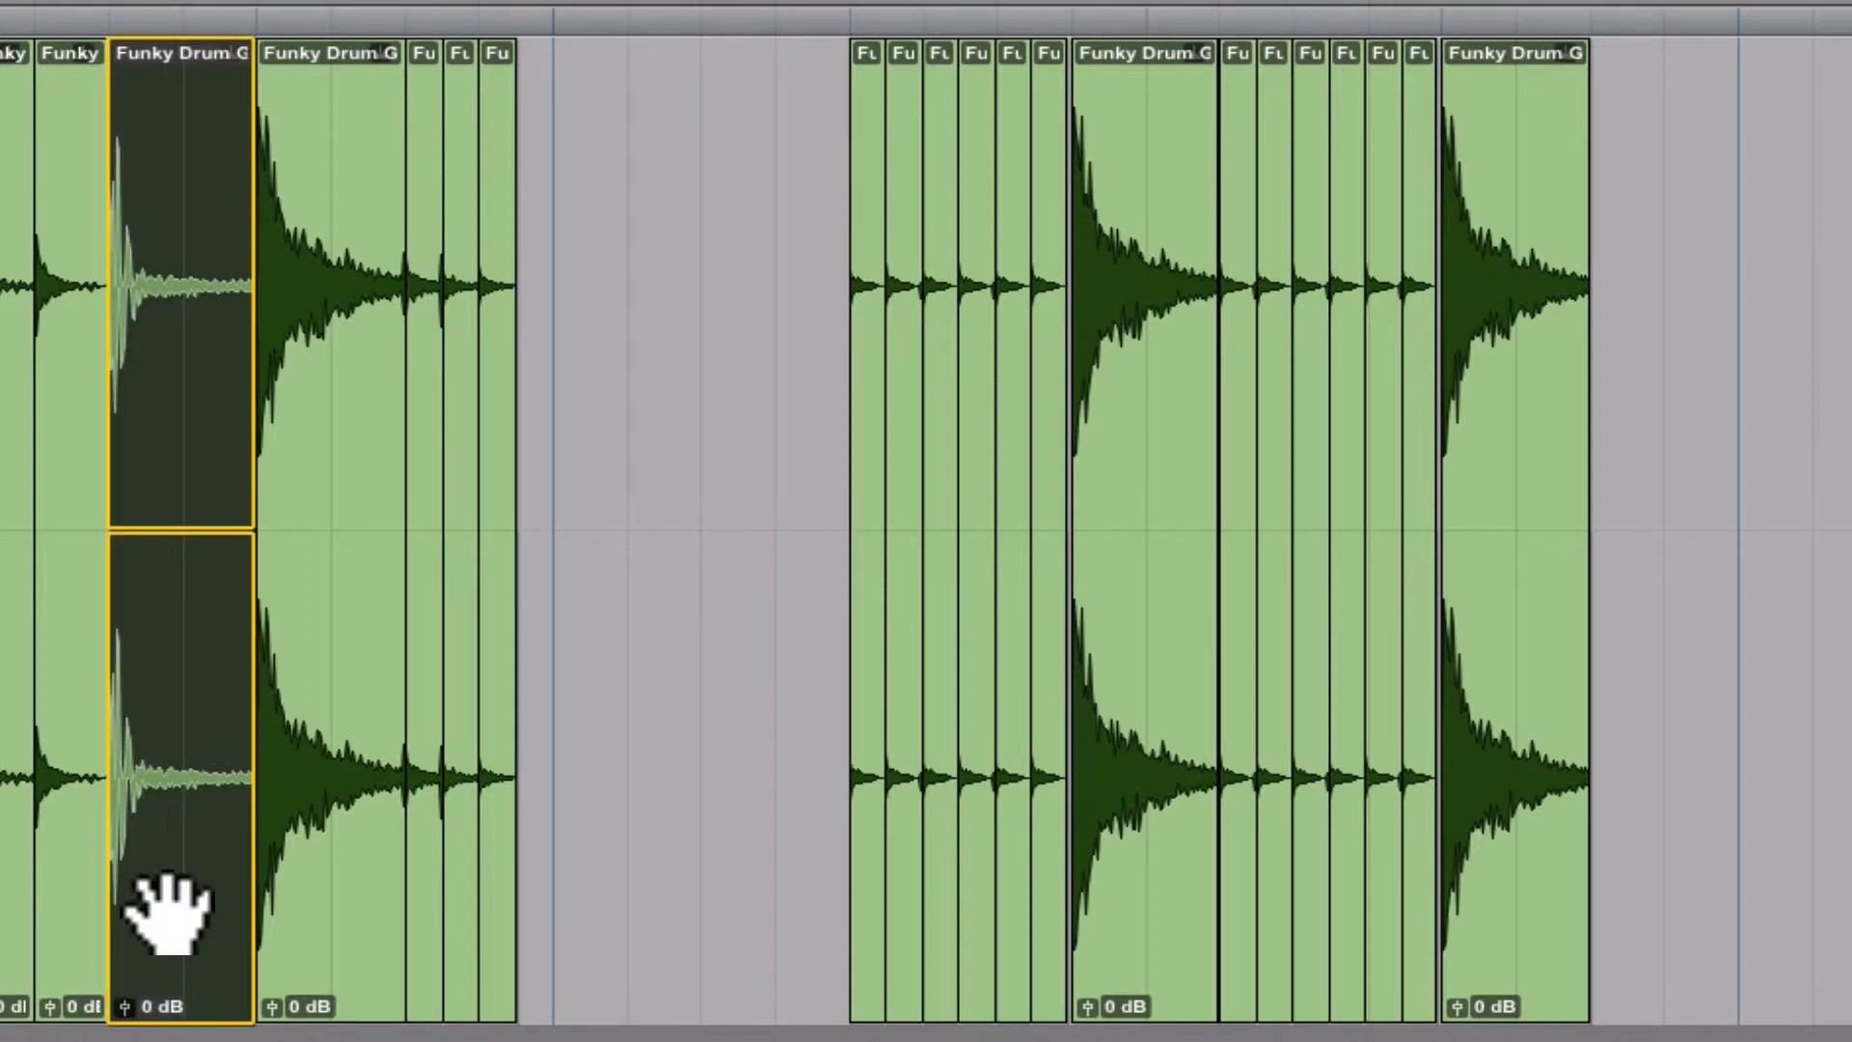
left_click_drag(165, 912, 1678, 844)
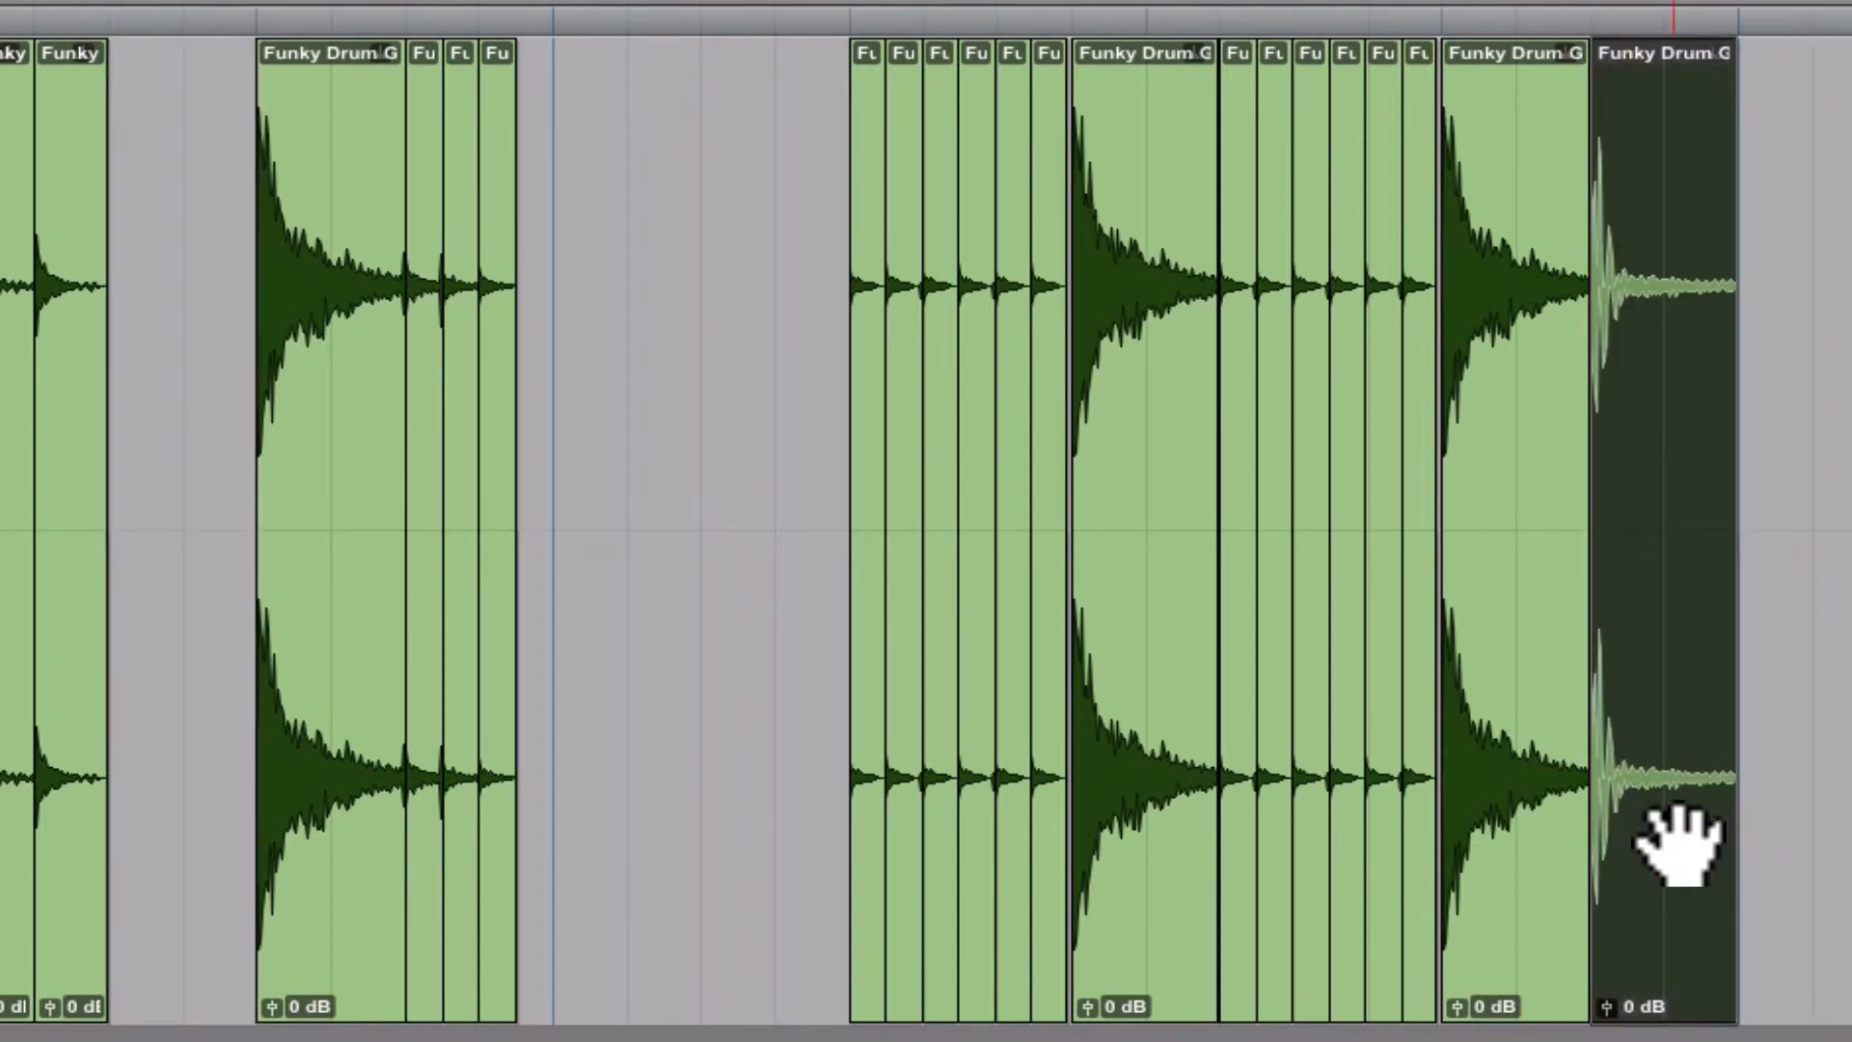
left_click(830, 43)
key("space")
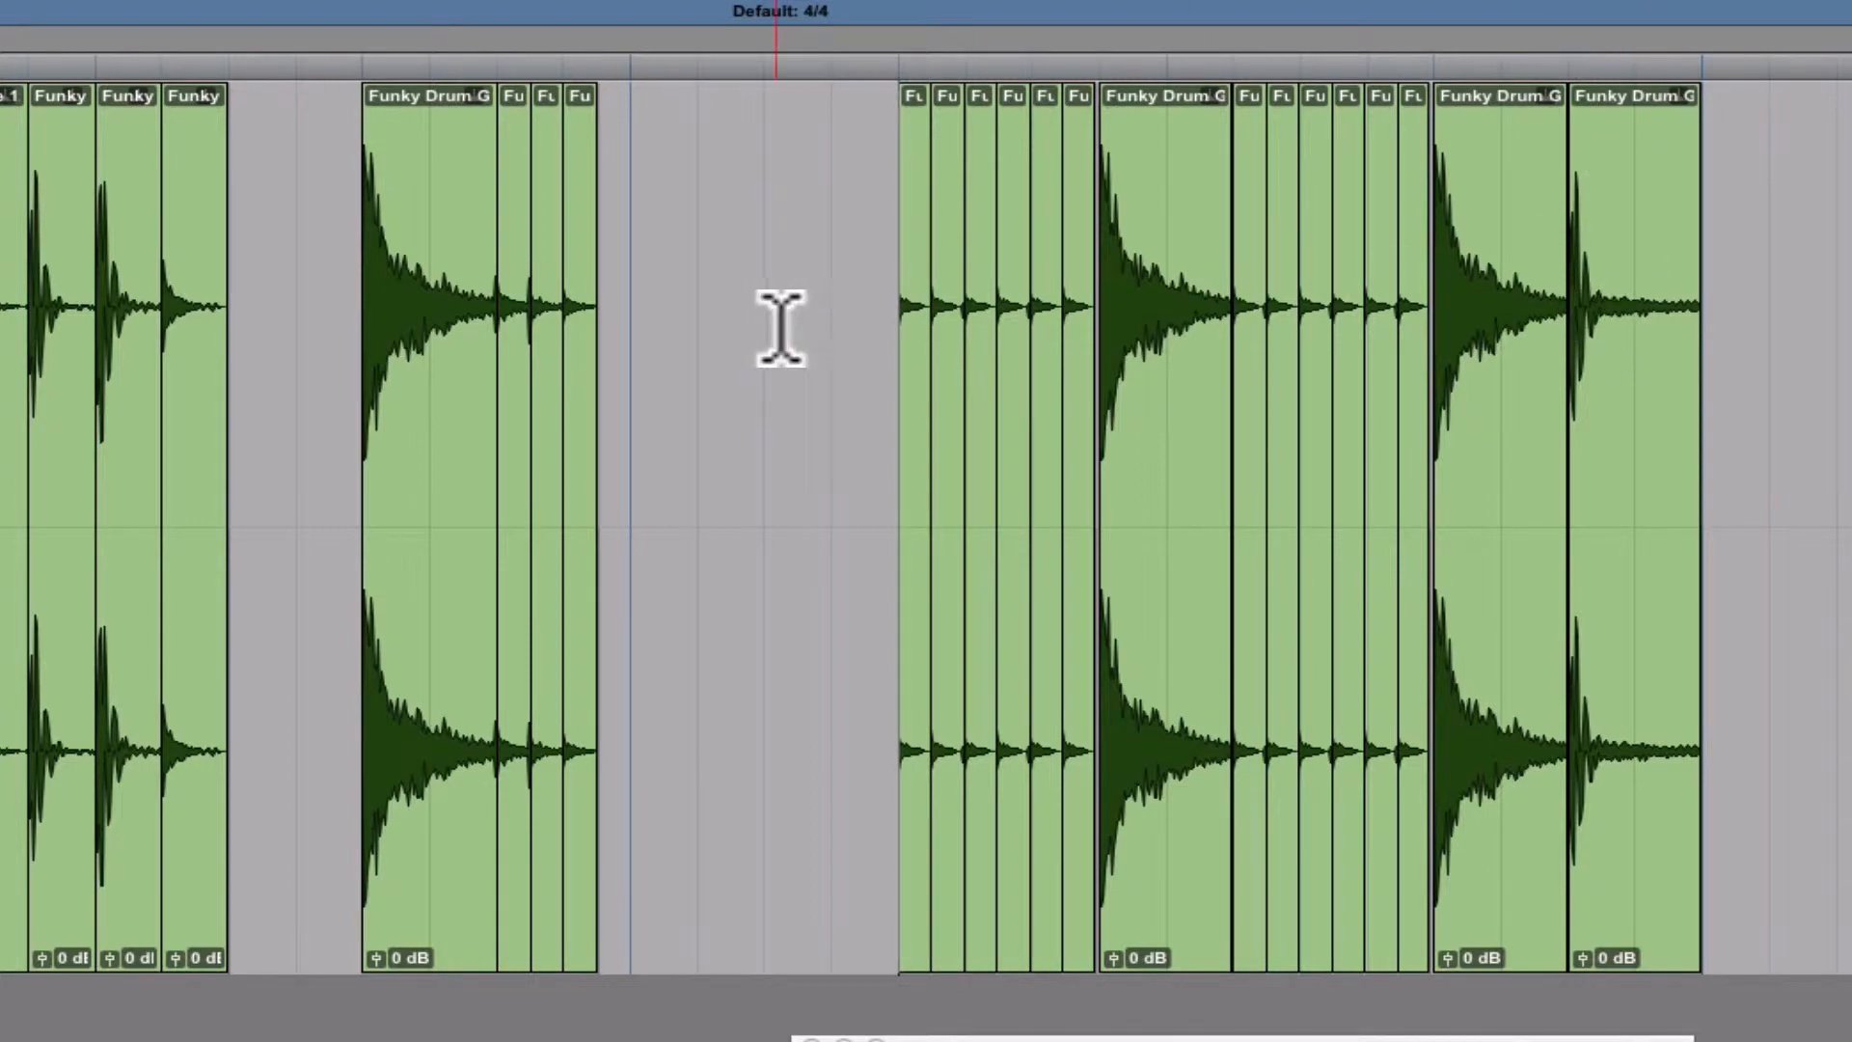
left_click(1239, 224)
left_click(866, 97)
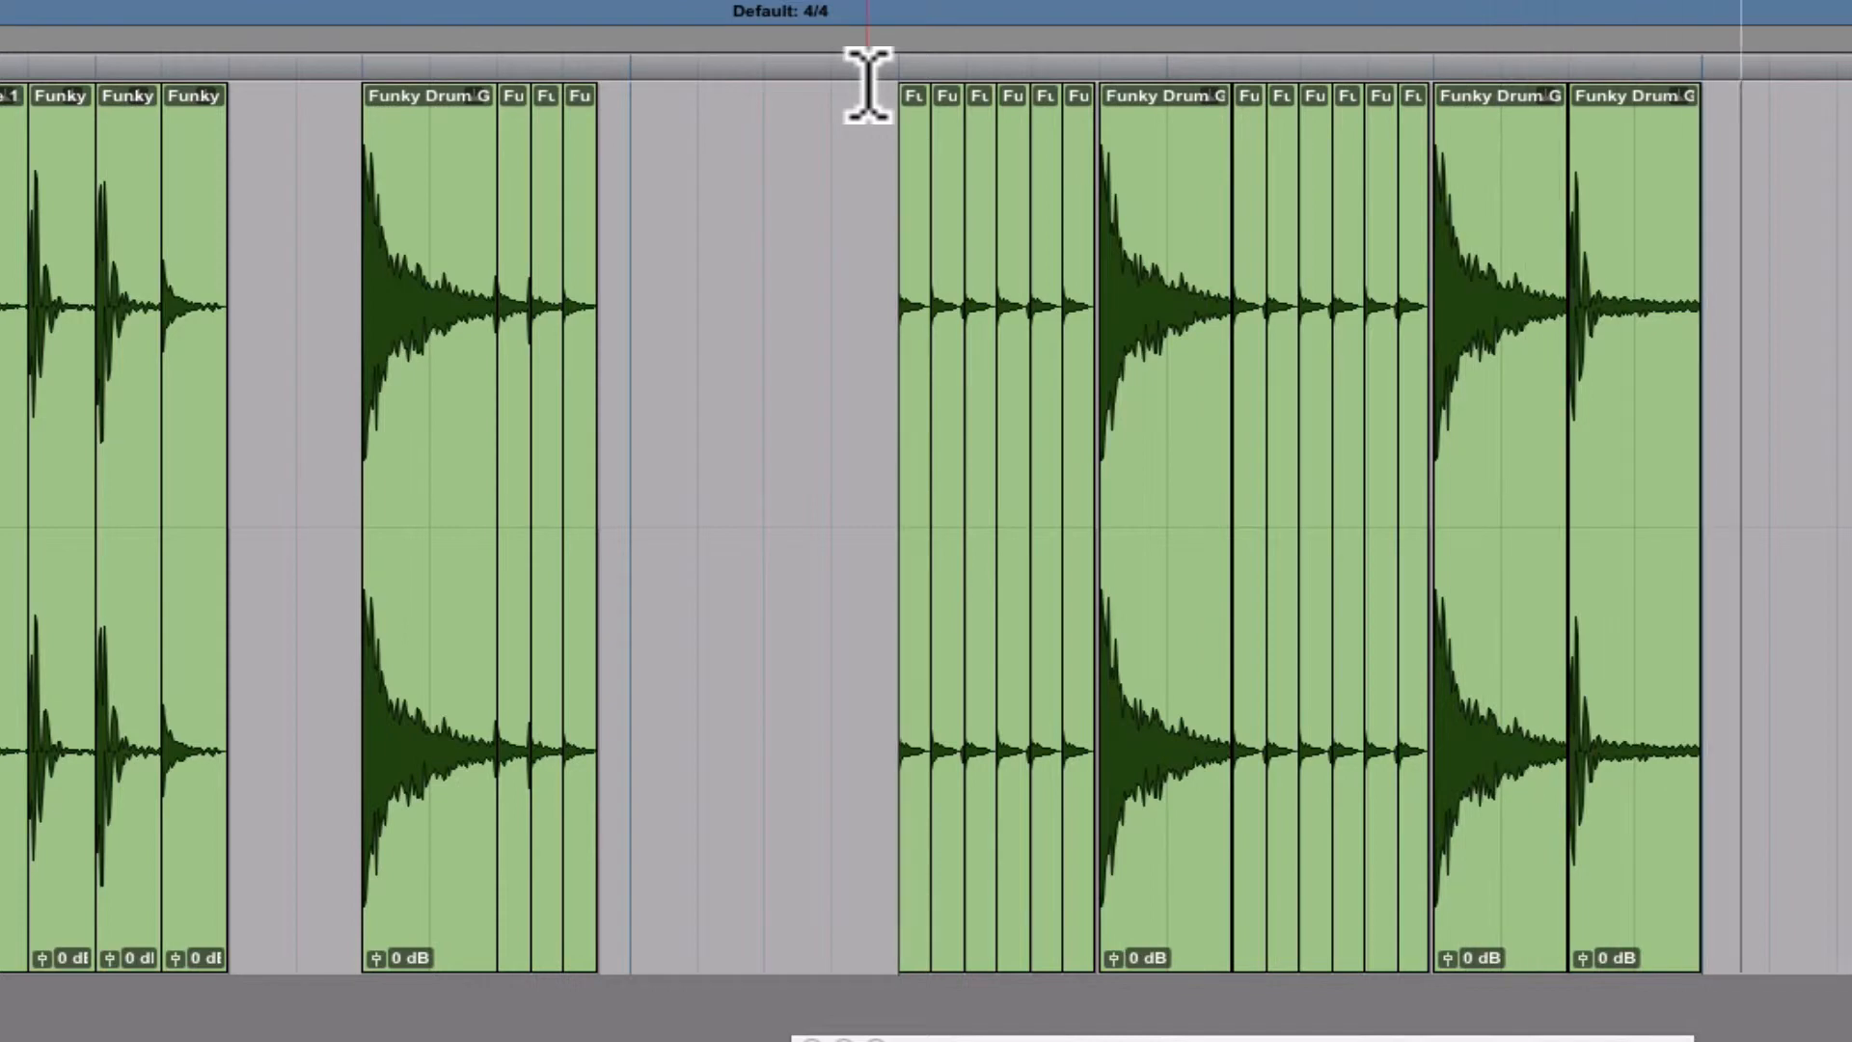
key("space")
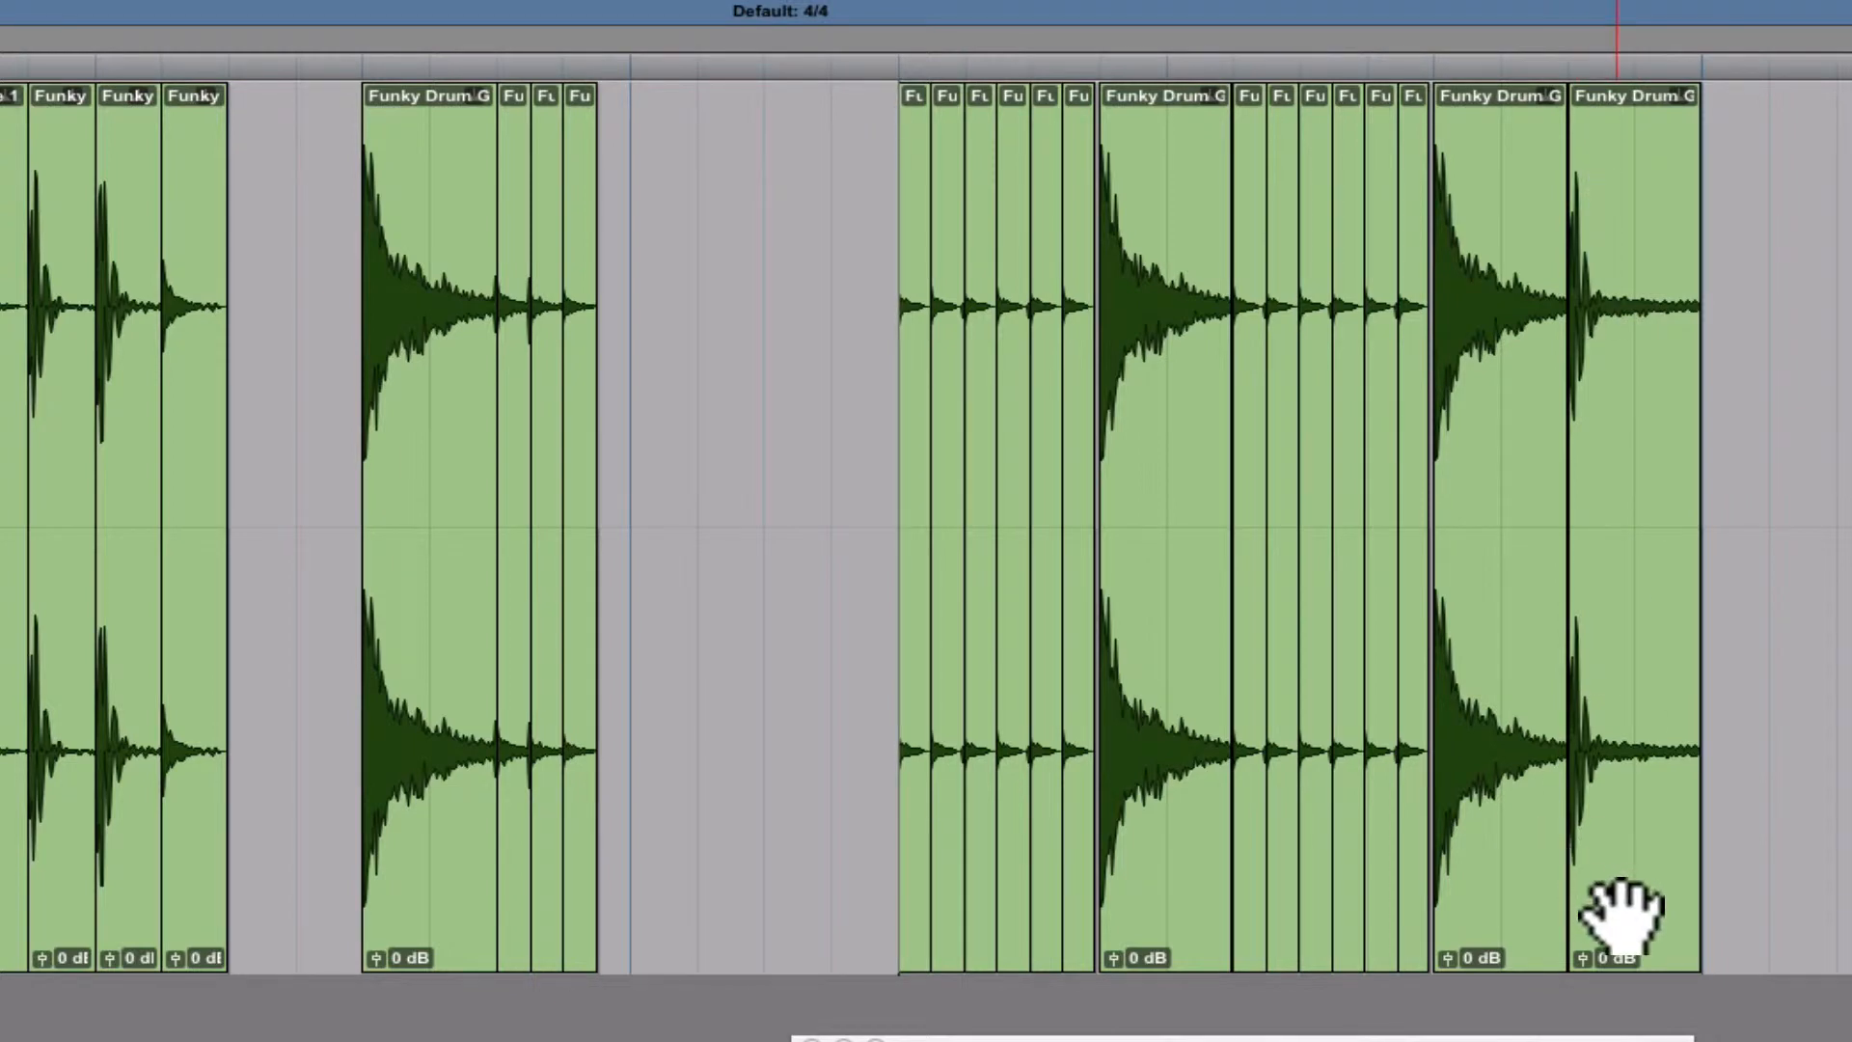
Shift the pattern's last drum hit later on the grid and copy two adjacent short hits from the original loop into the gap
left_click_drag(1616, 917, 1798, 888)
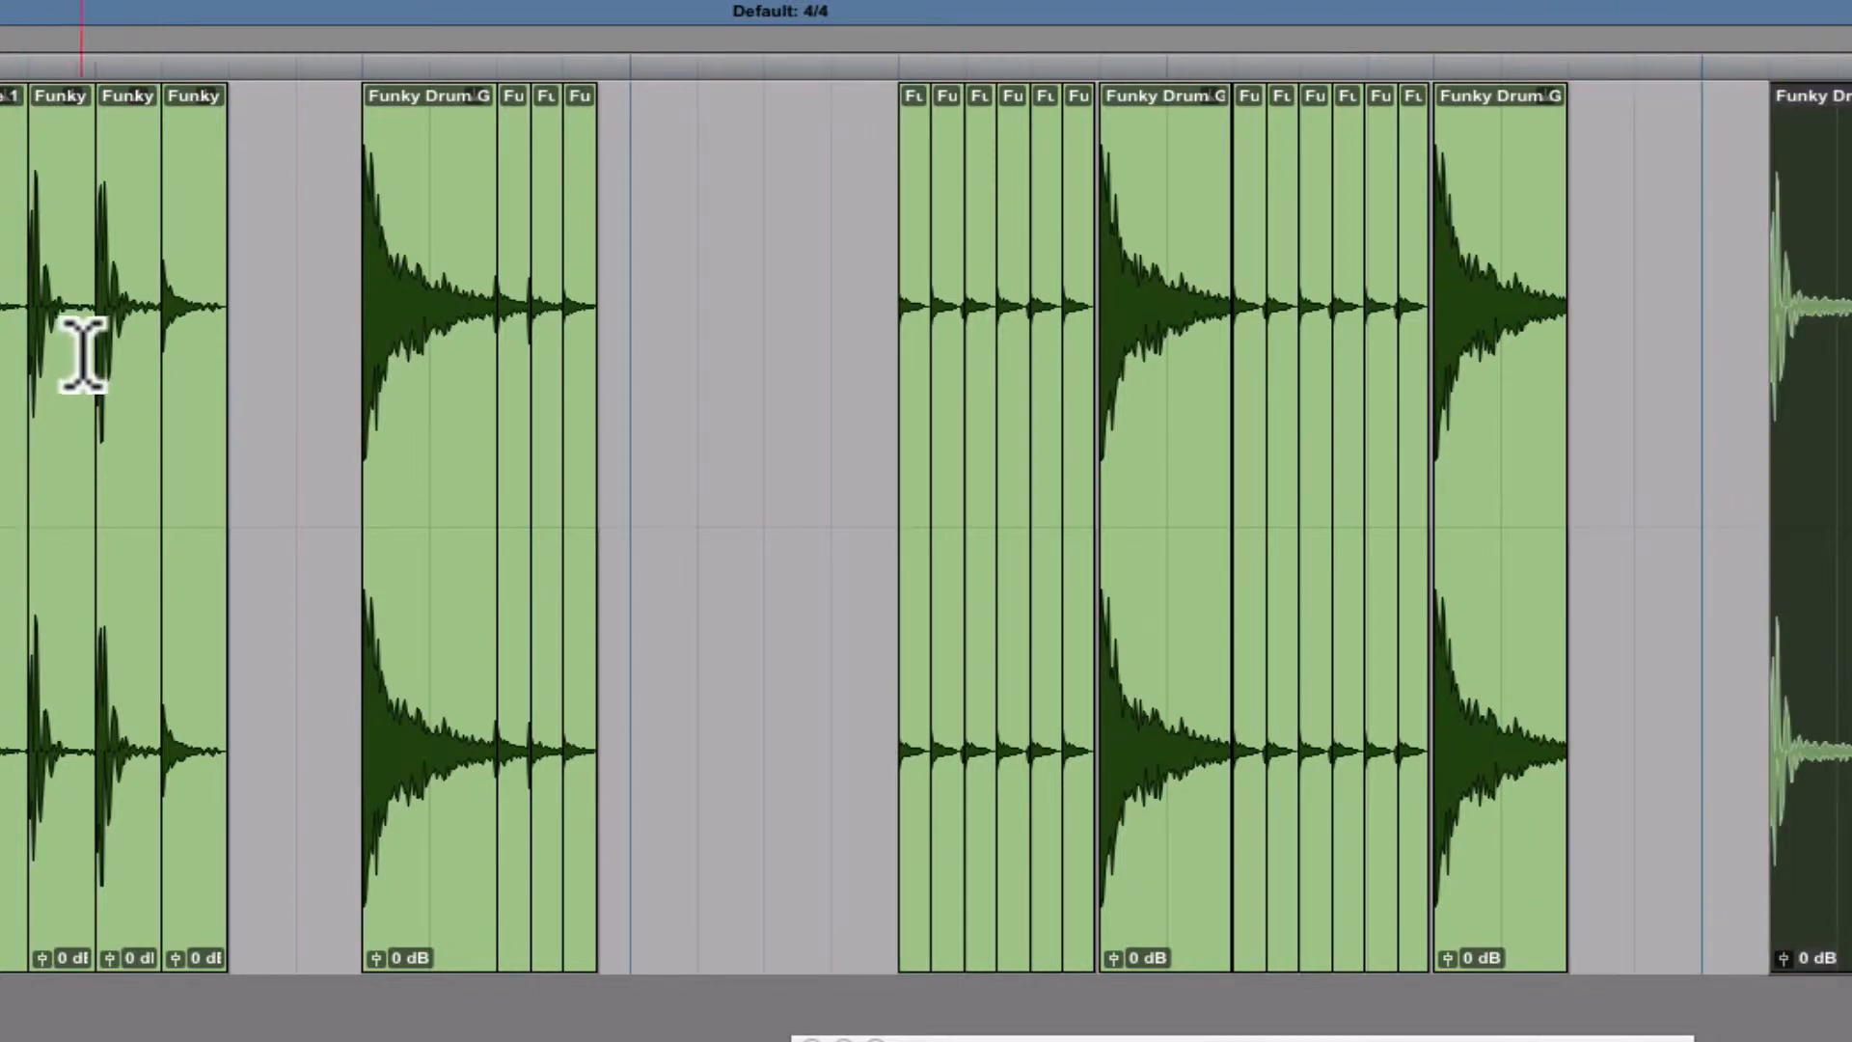
left_click(21, 81)
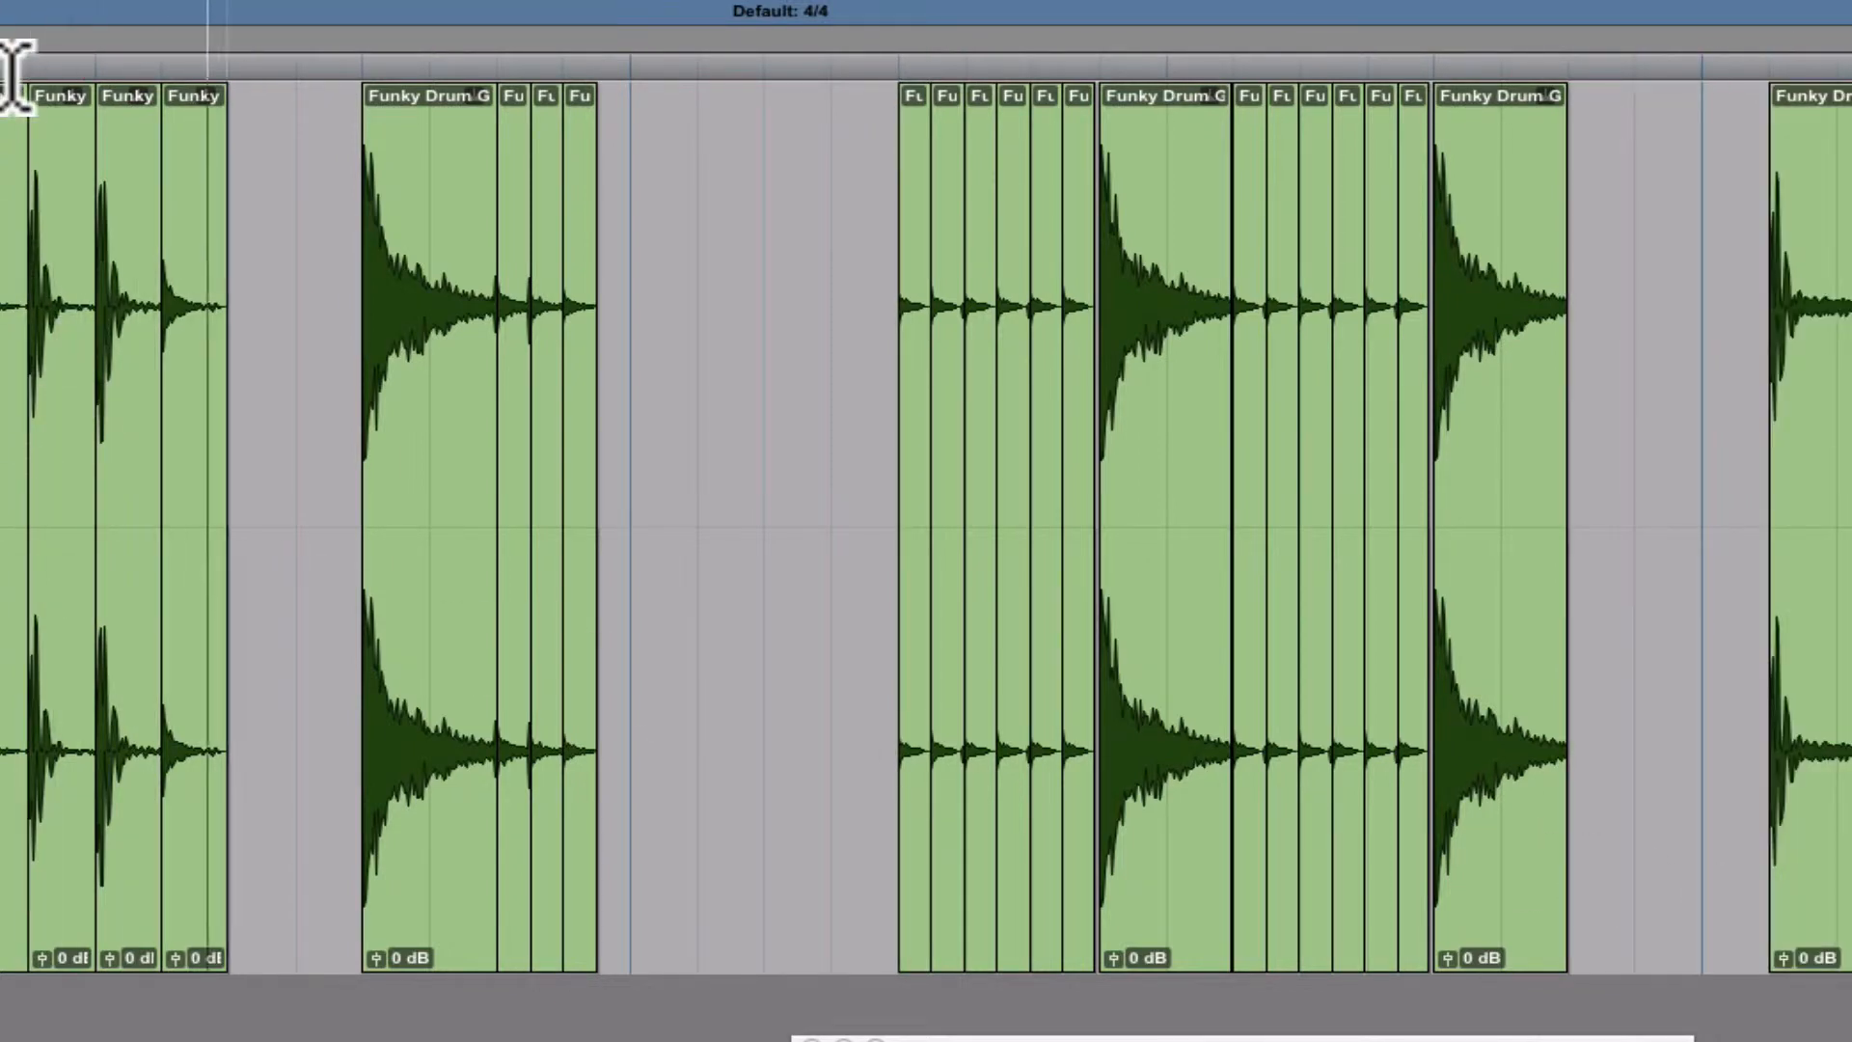
left_click(70, 740)
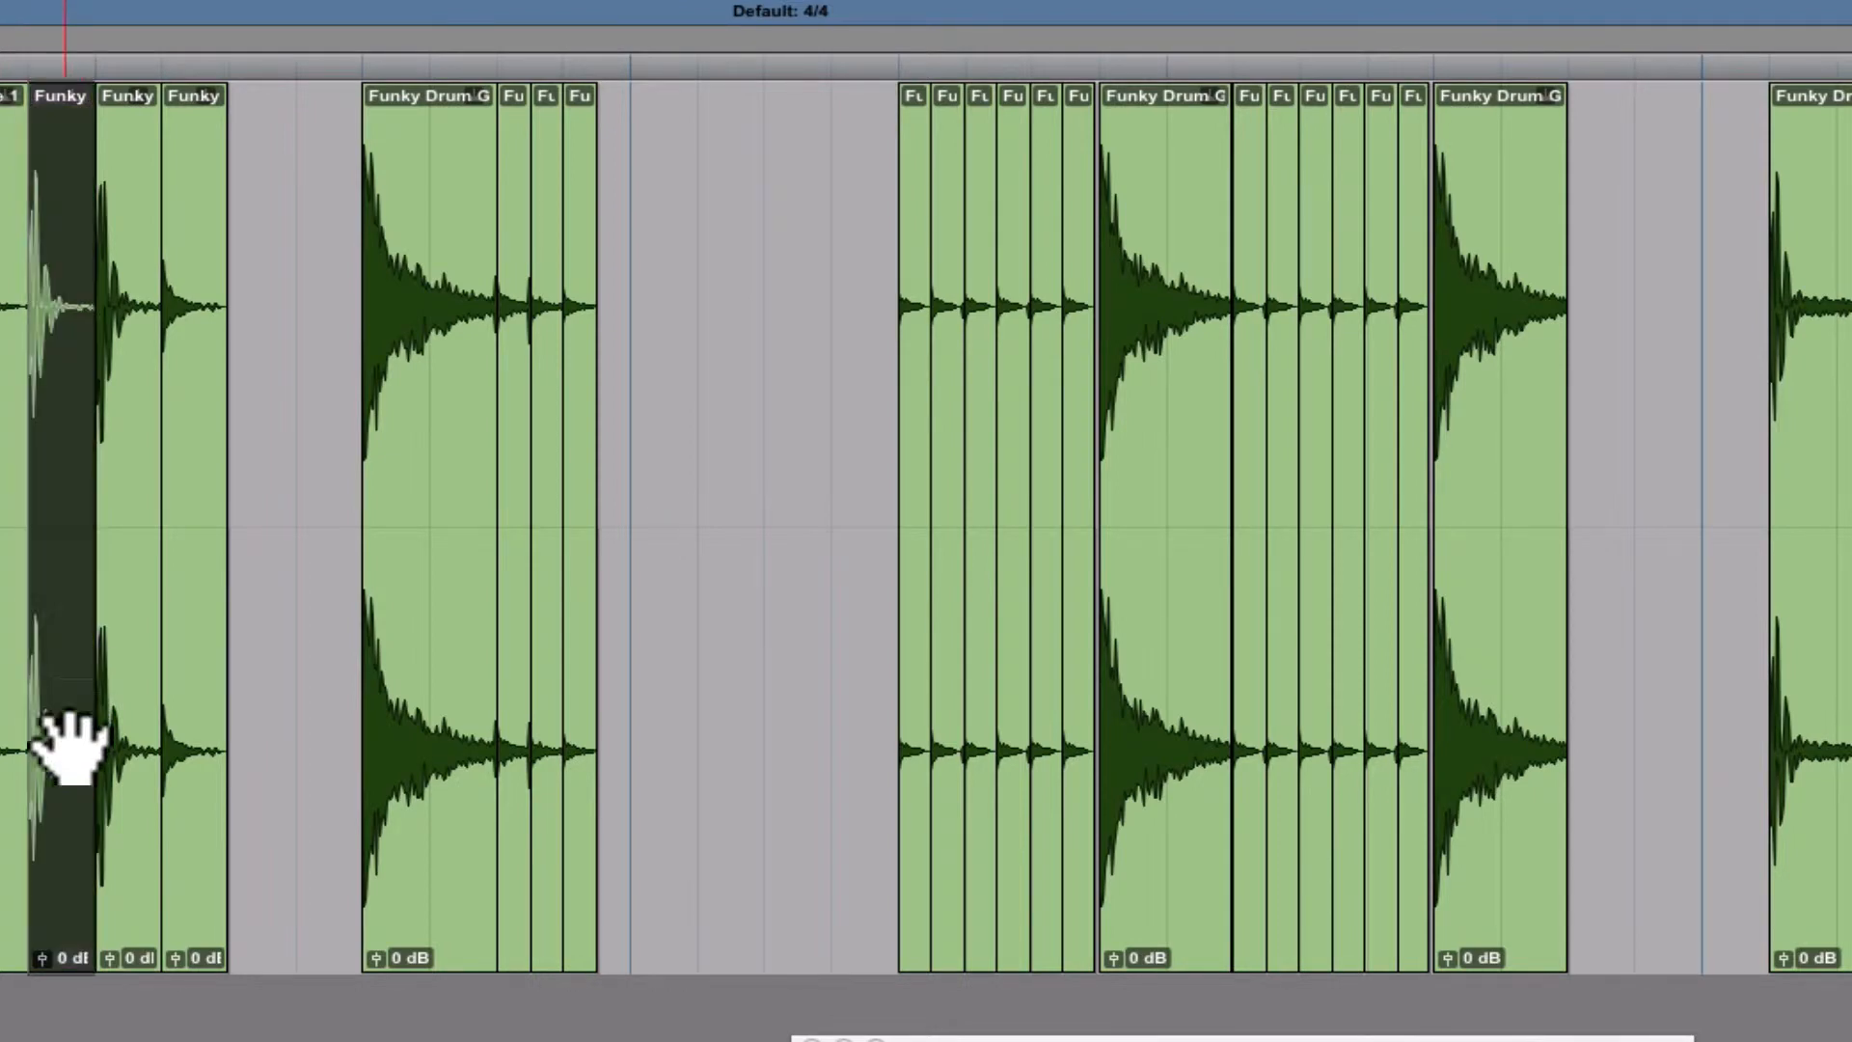
left_click(138, 743, "shift")
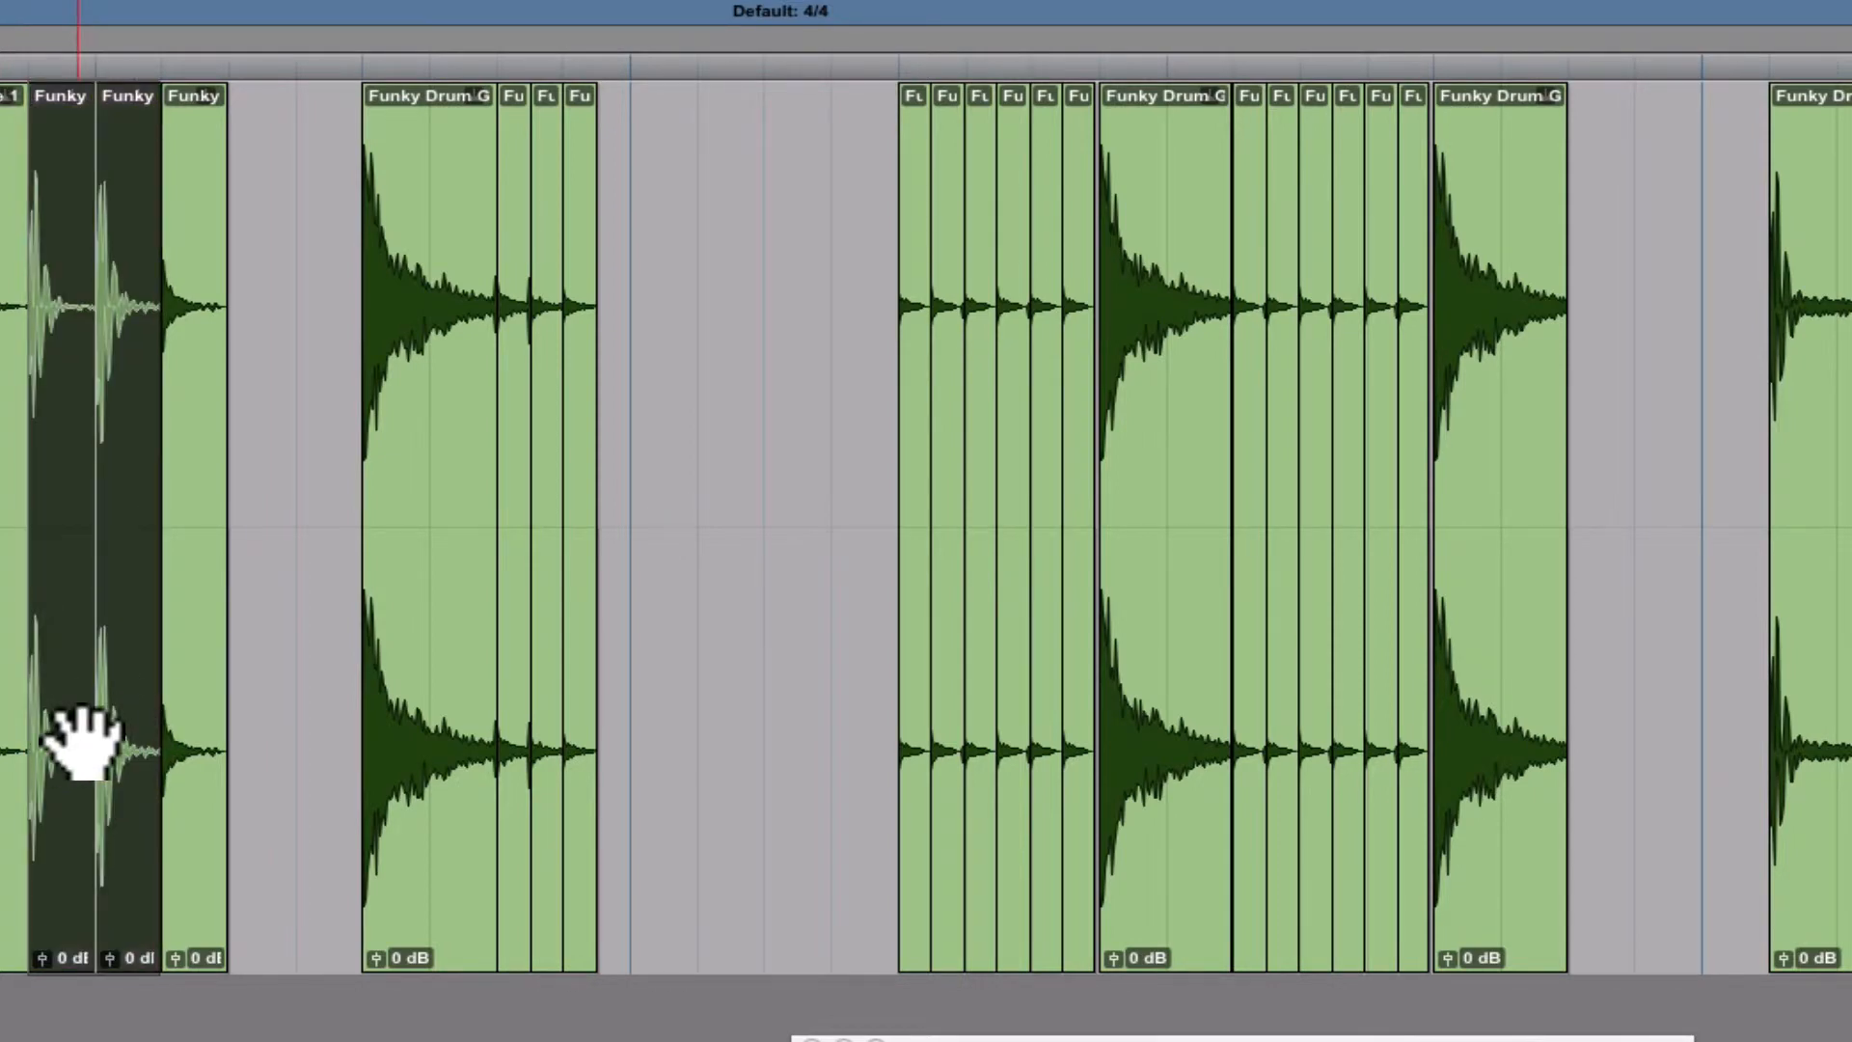
left_click_drag(82, 741, 1647, 590)
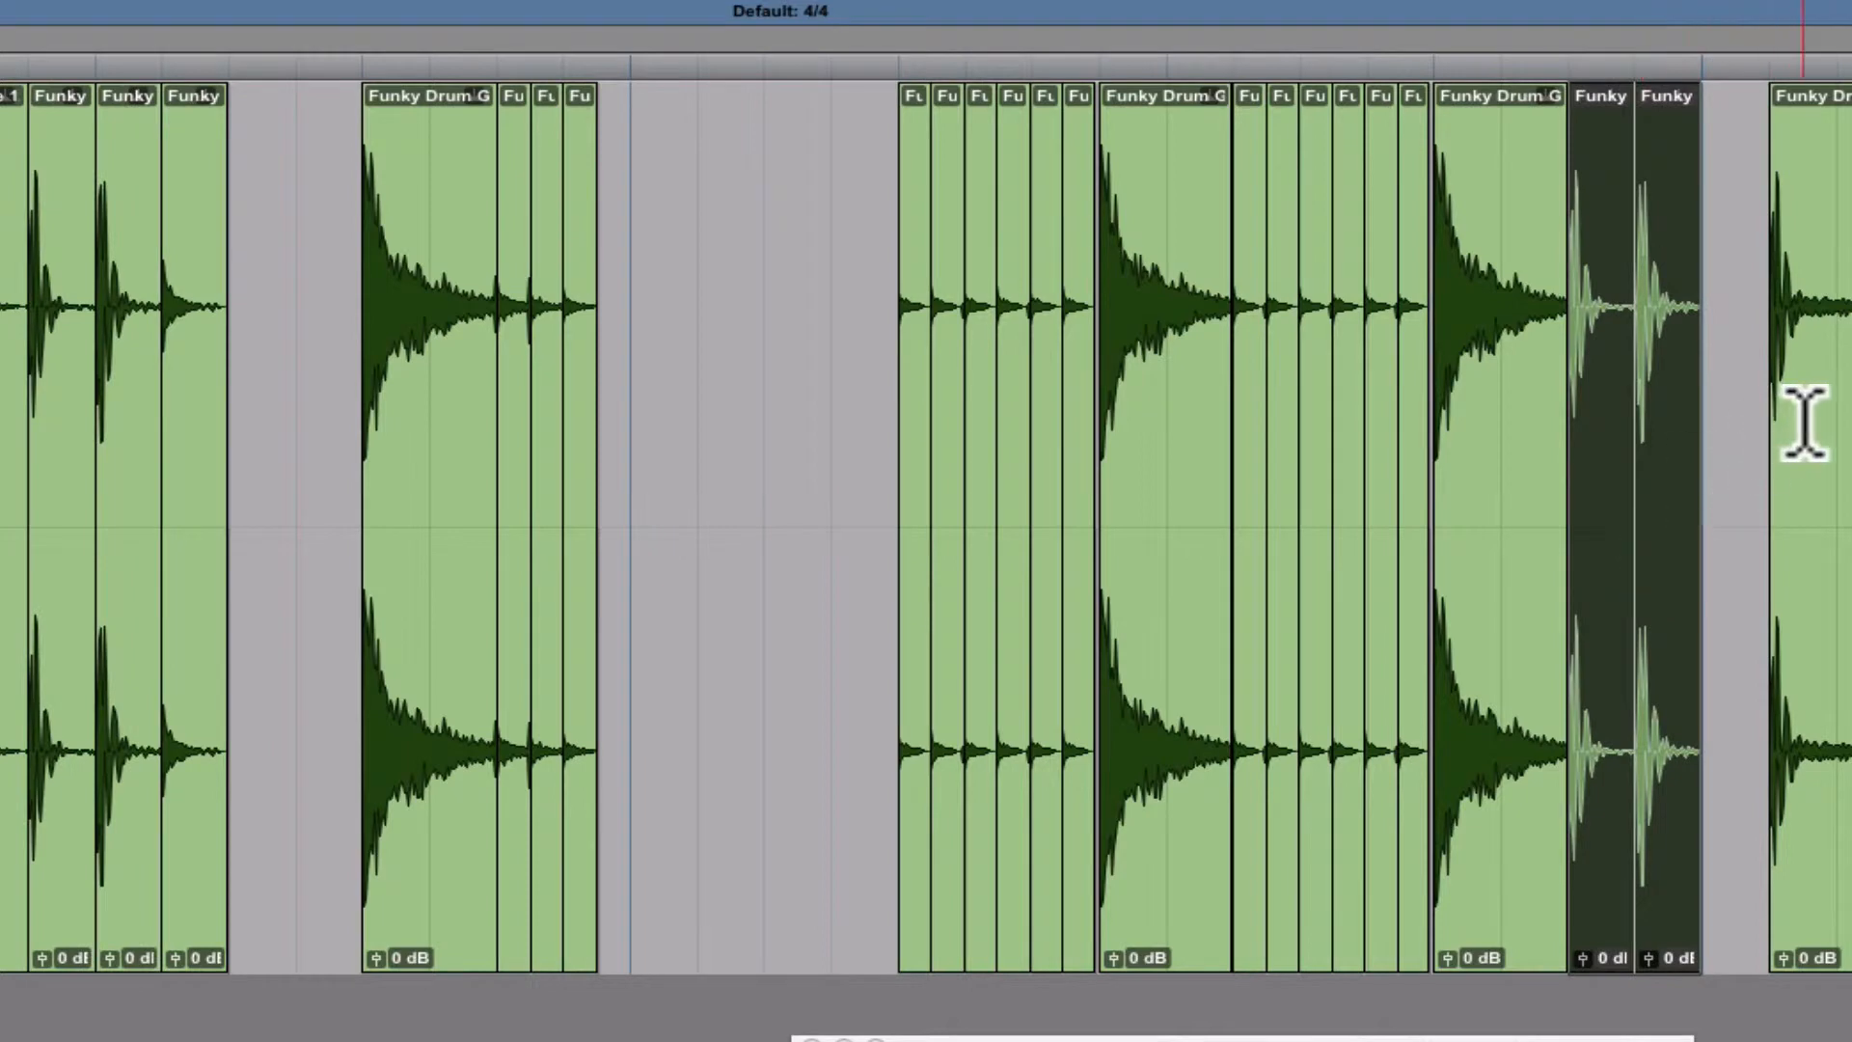
Move the pattern's last drum hit directly behind the two copied hits and play the pattern
left_click(1816, 577)
left_click_drag(1765, 586, 1757, 585)
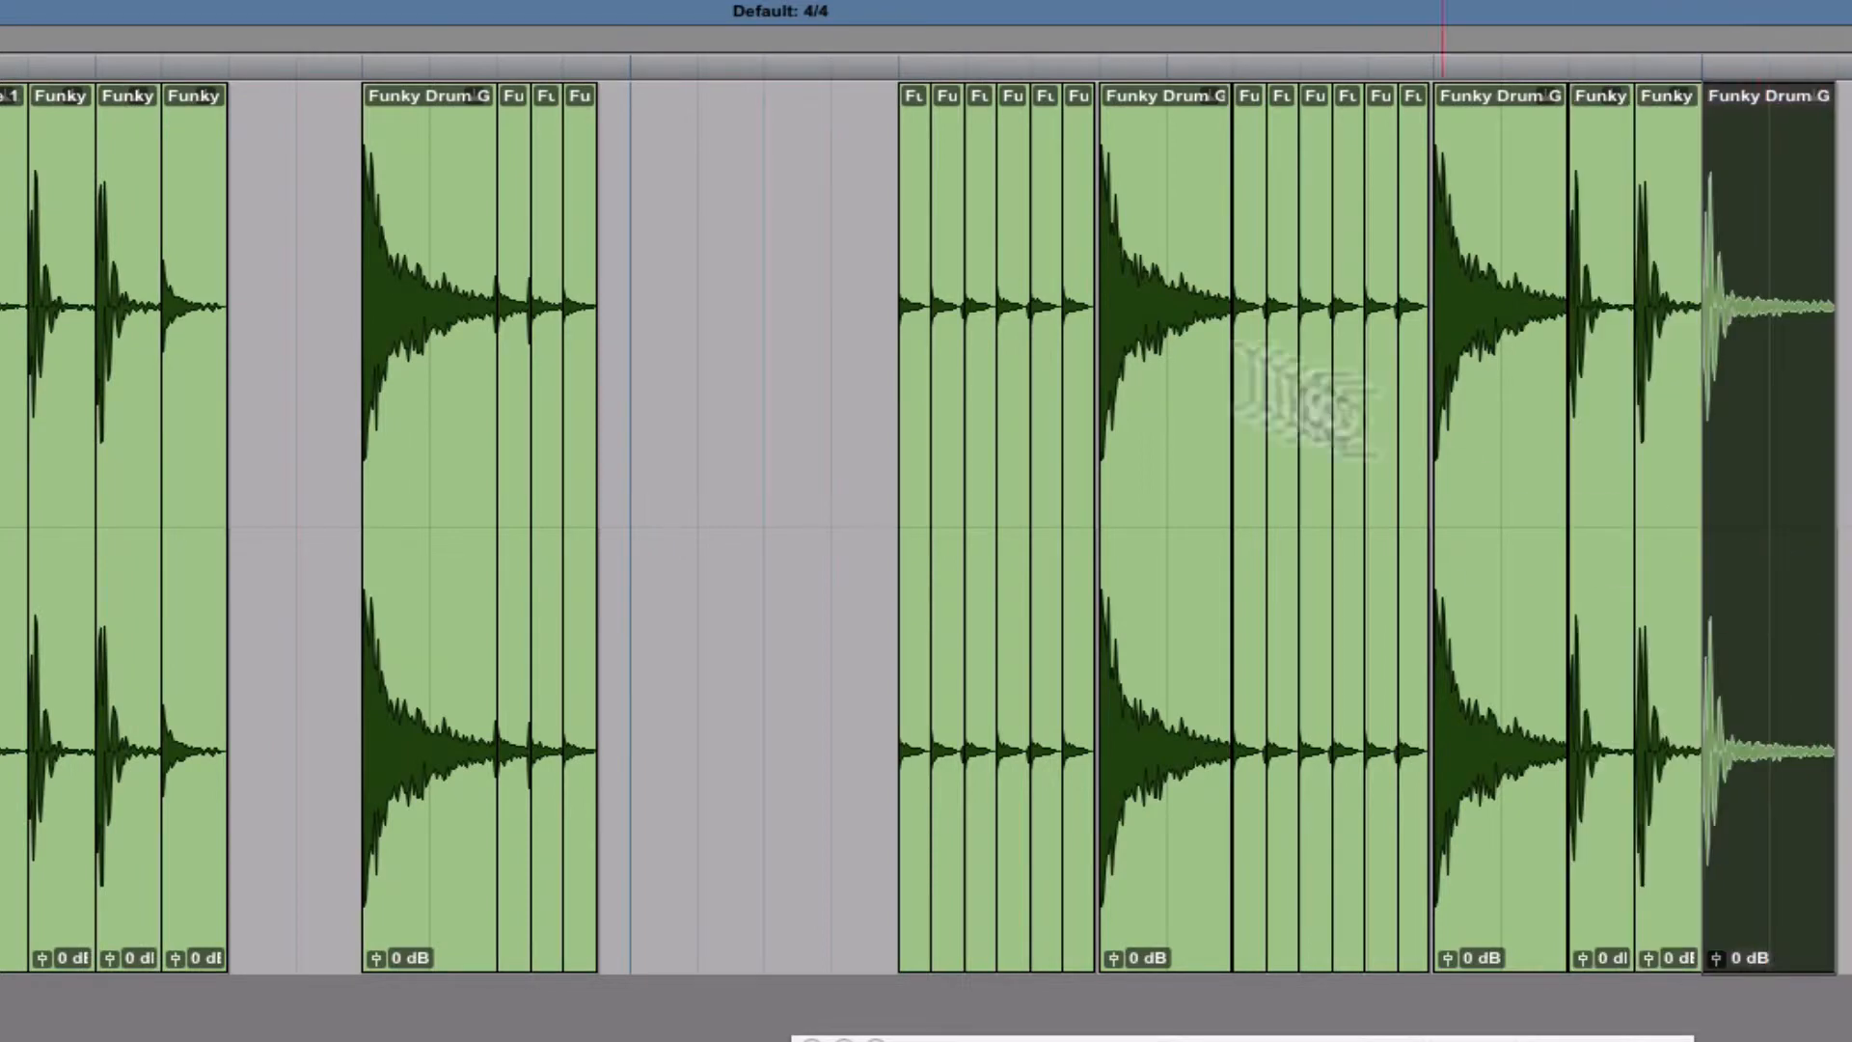
left_click(882, 64)
key("space")
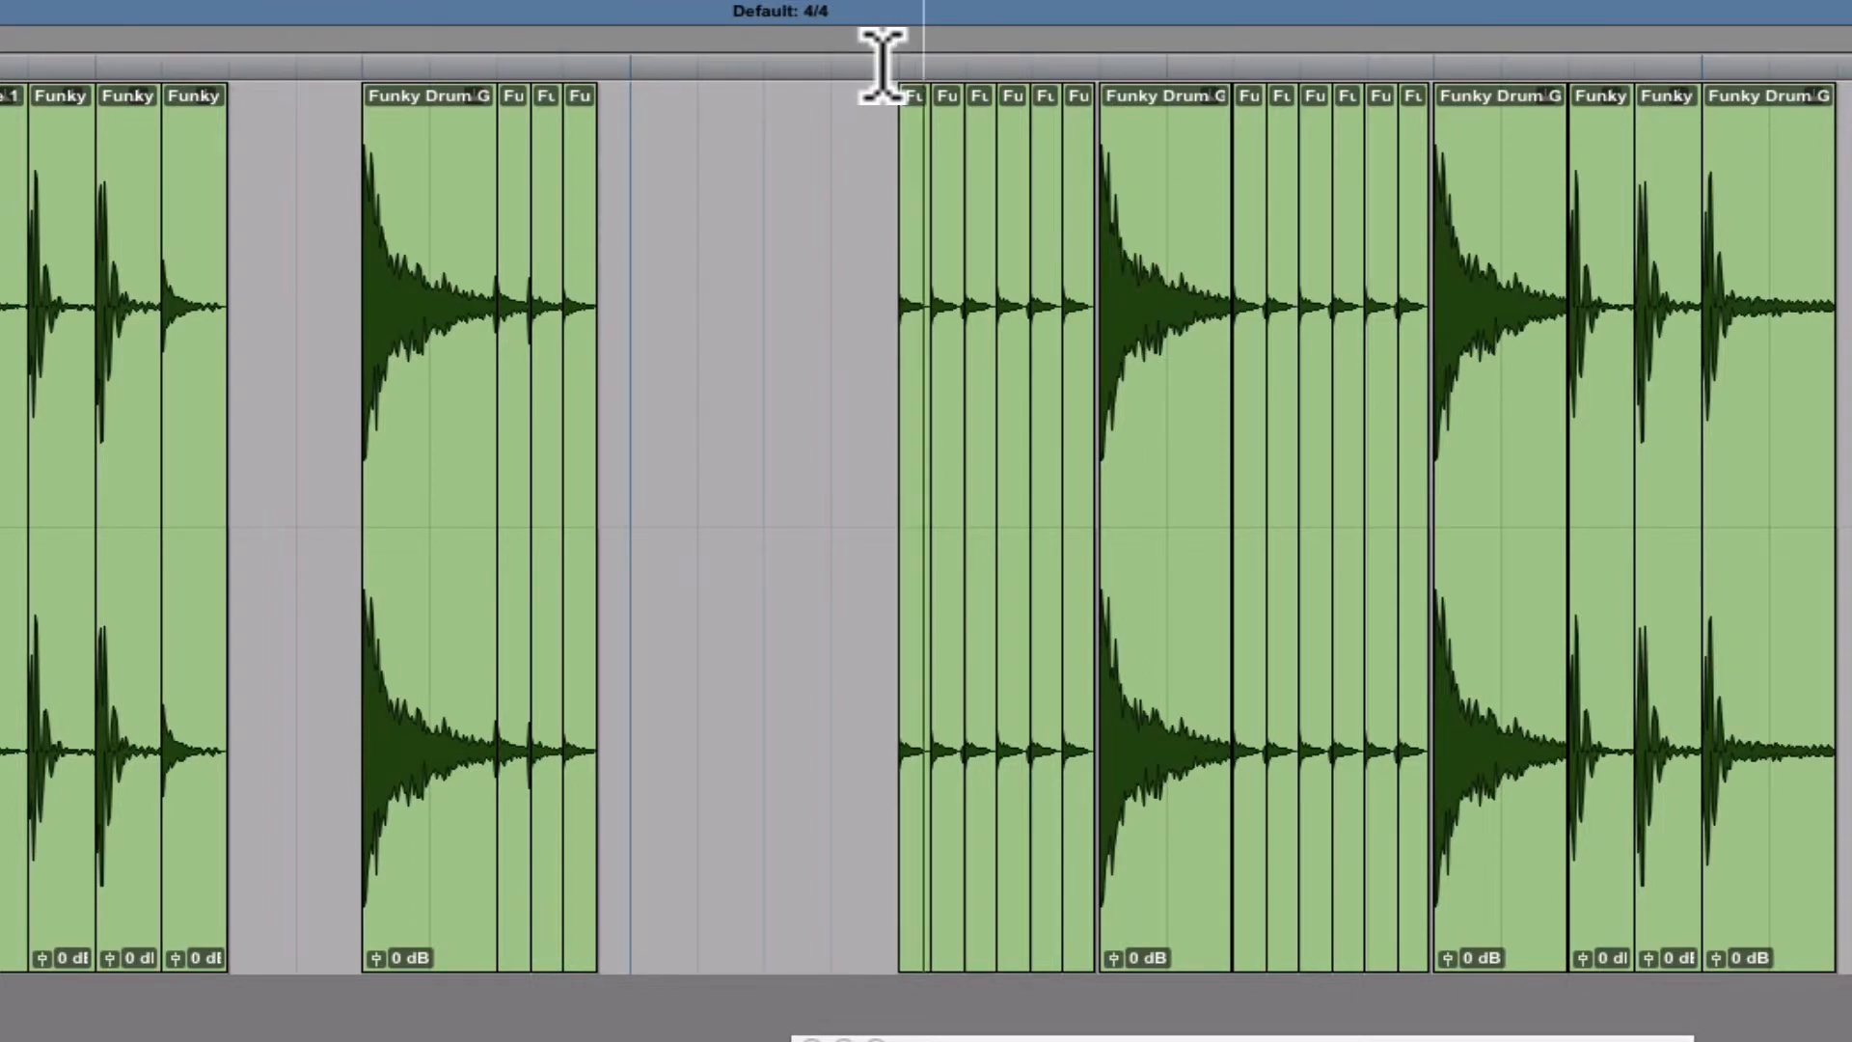
key("space")
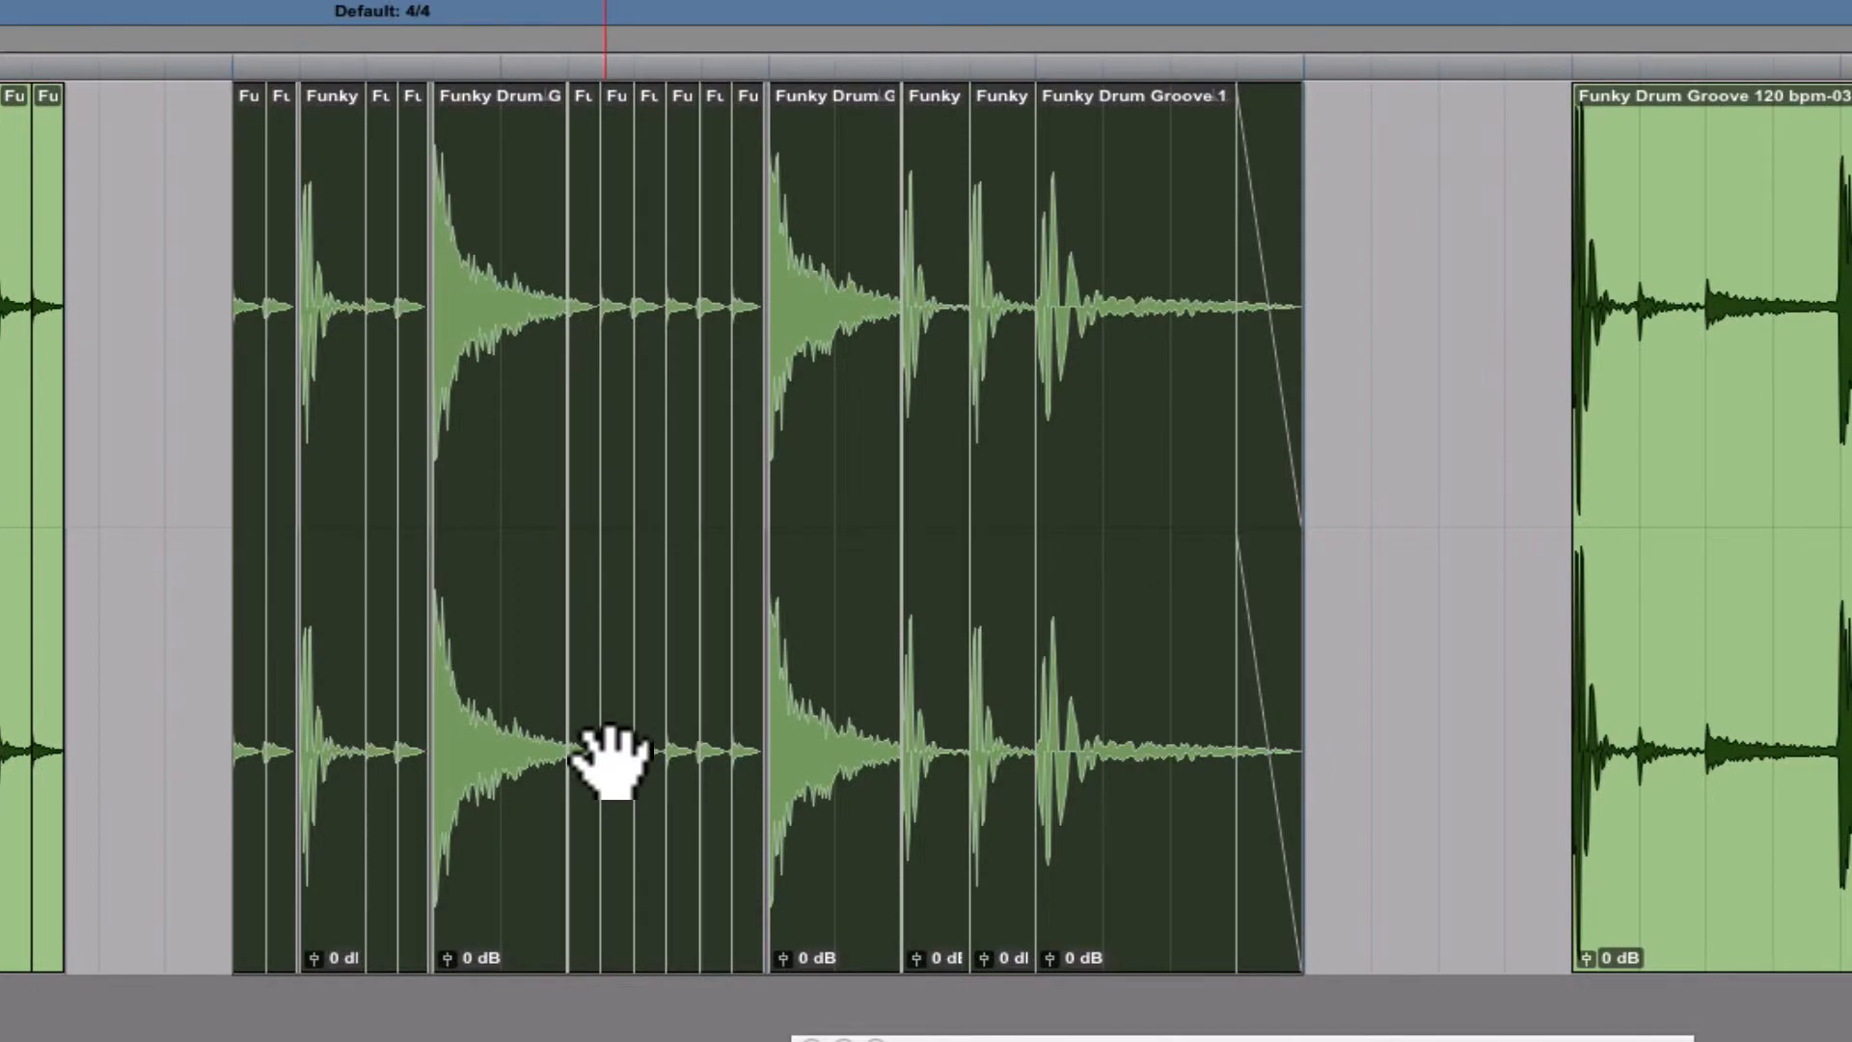
Duplicate the edited drum track with its playlists, automation, inserts, sends and group assignments, inserted after the last selected track
left_click(1104, 531)
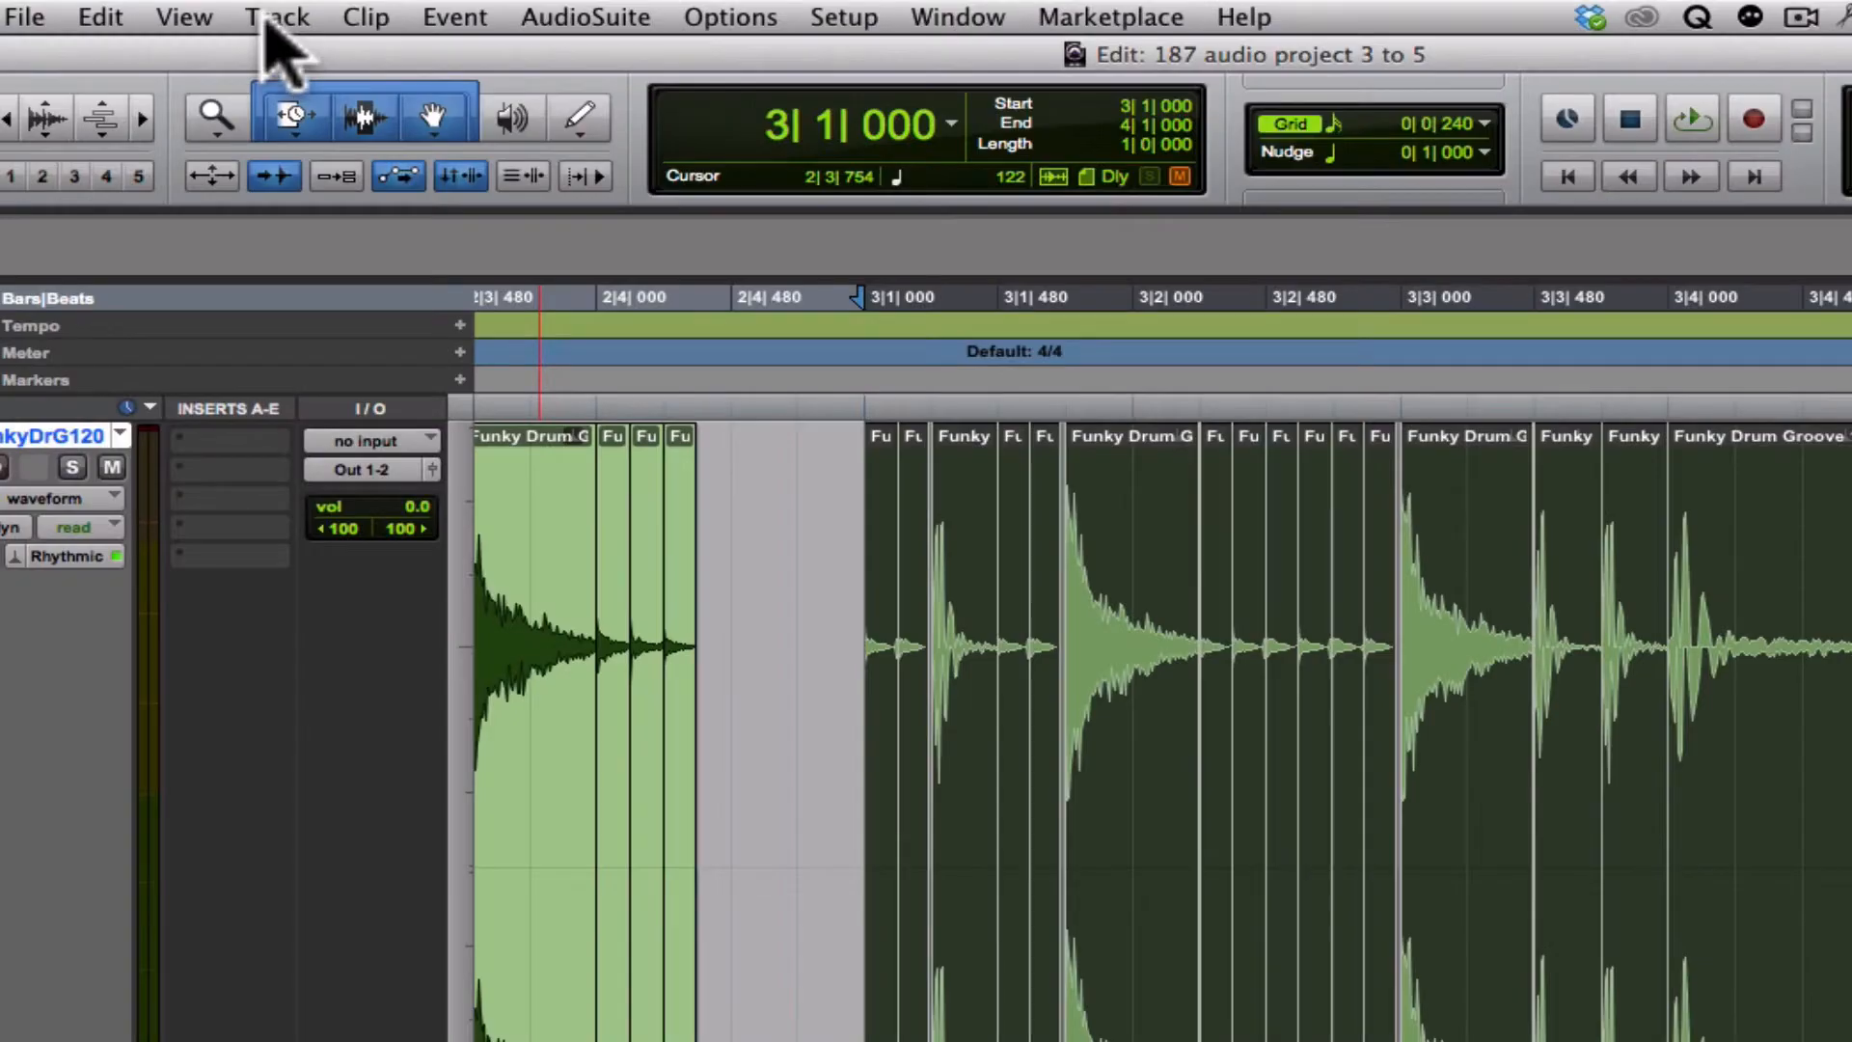
left_click(278, 17)
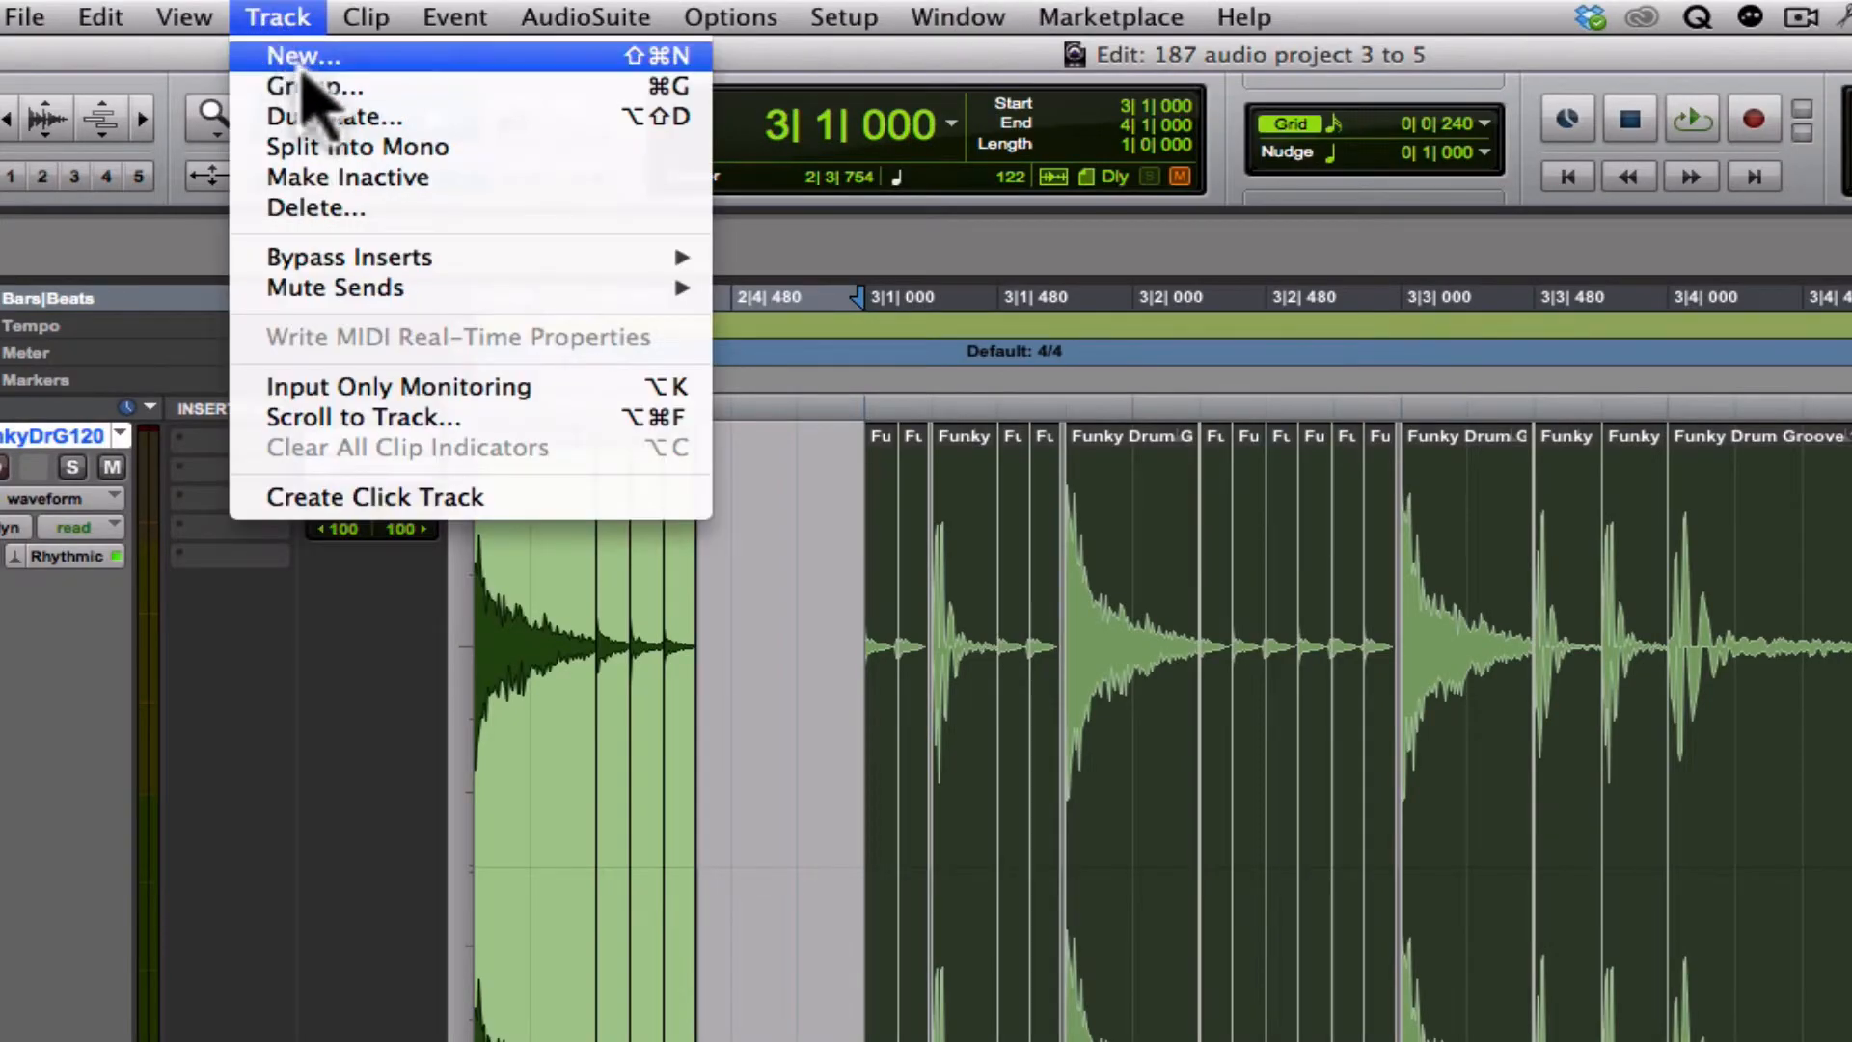
left_click(339, 115)
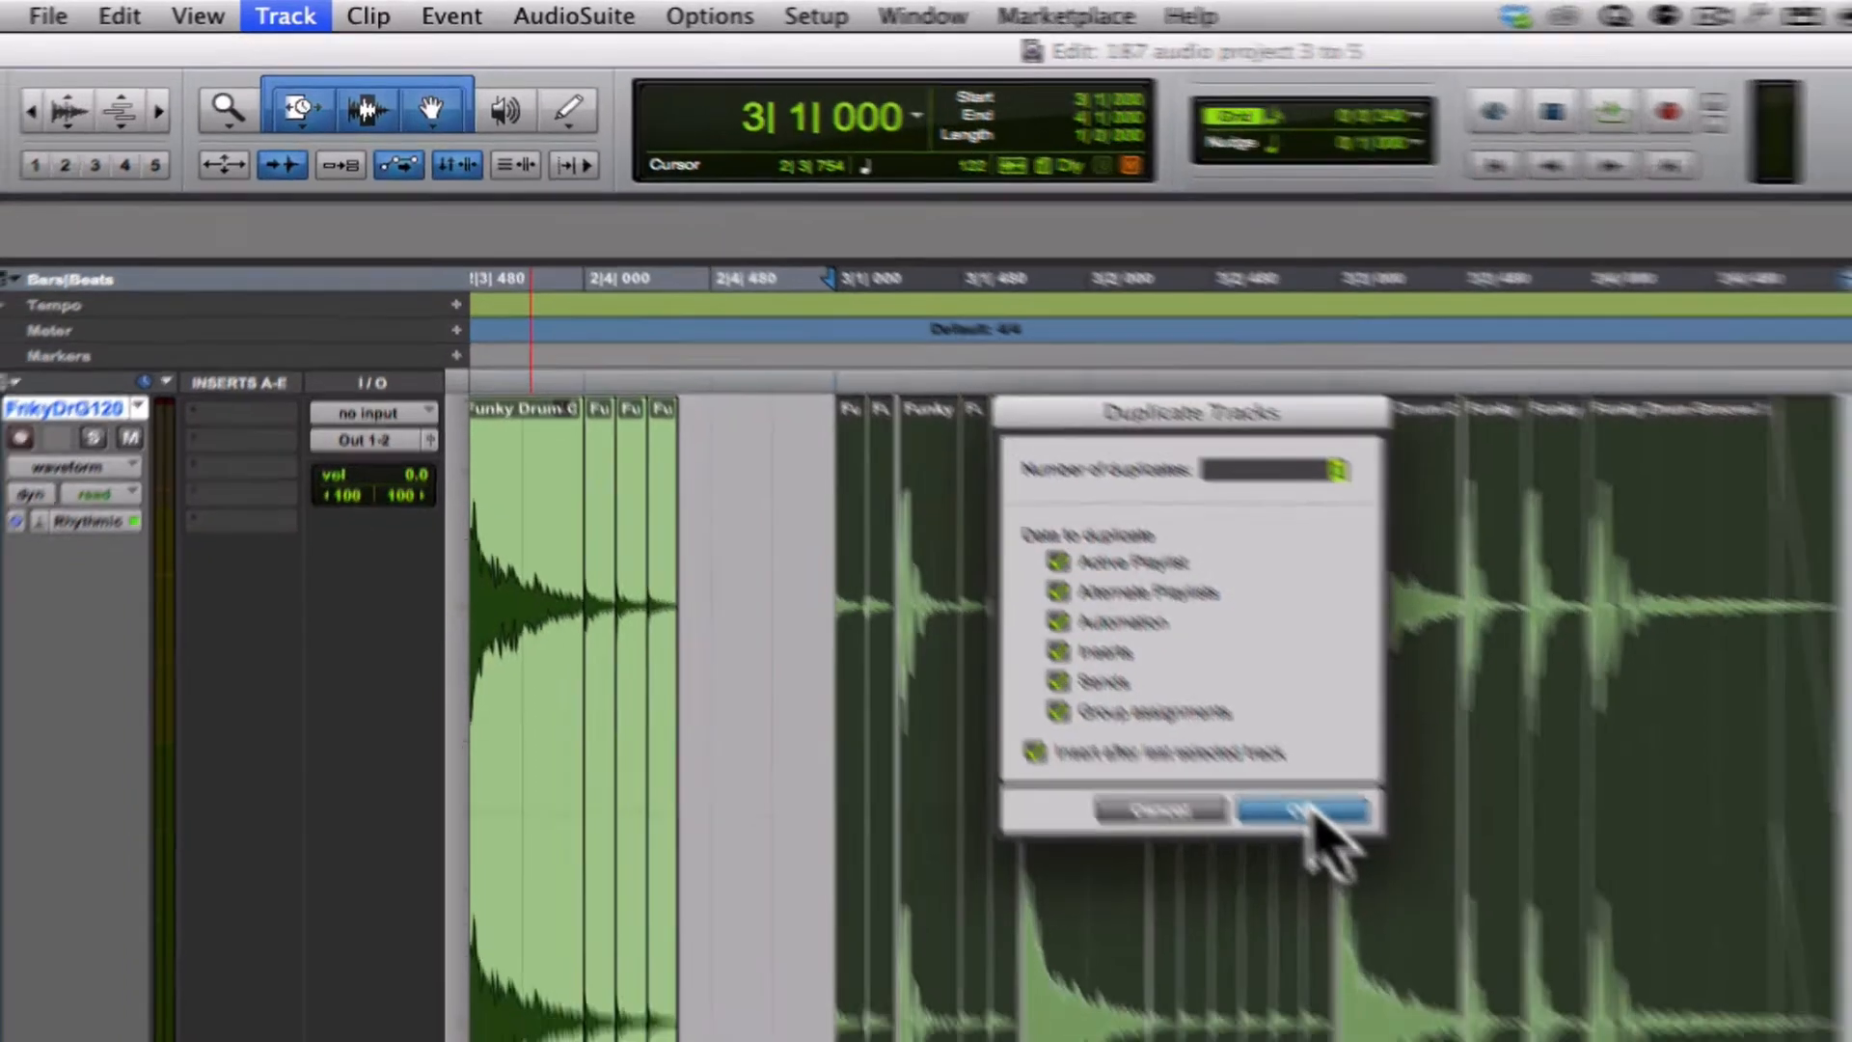
left_click(1365, 865)
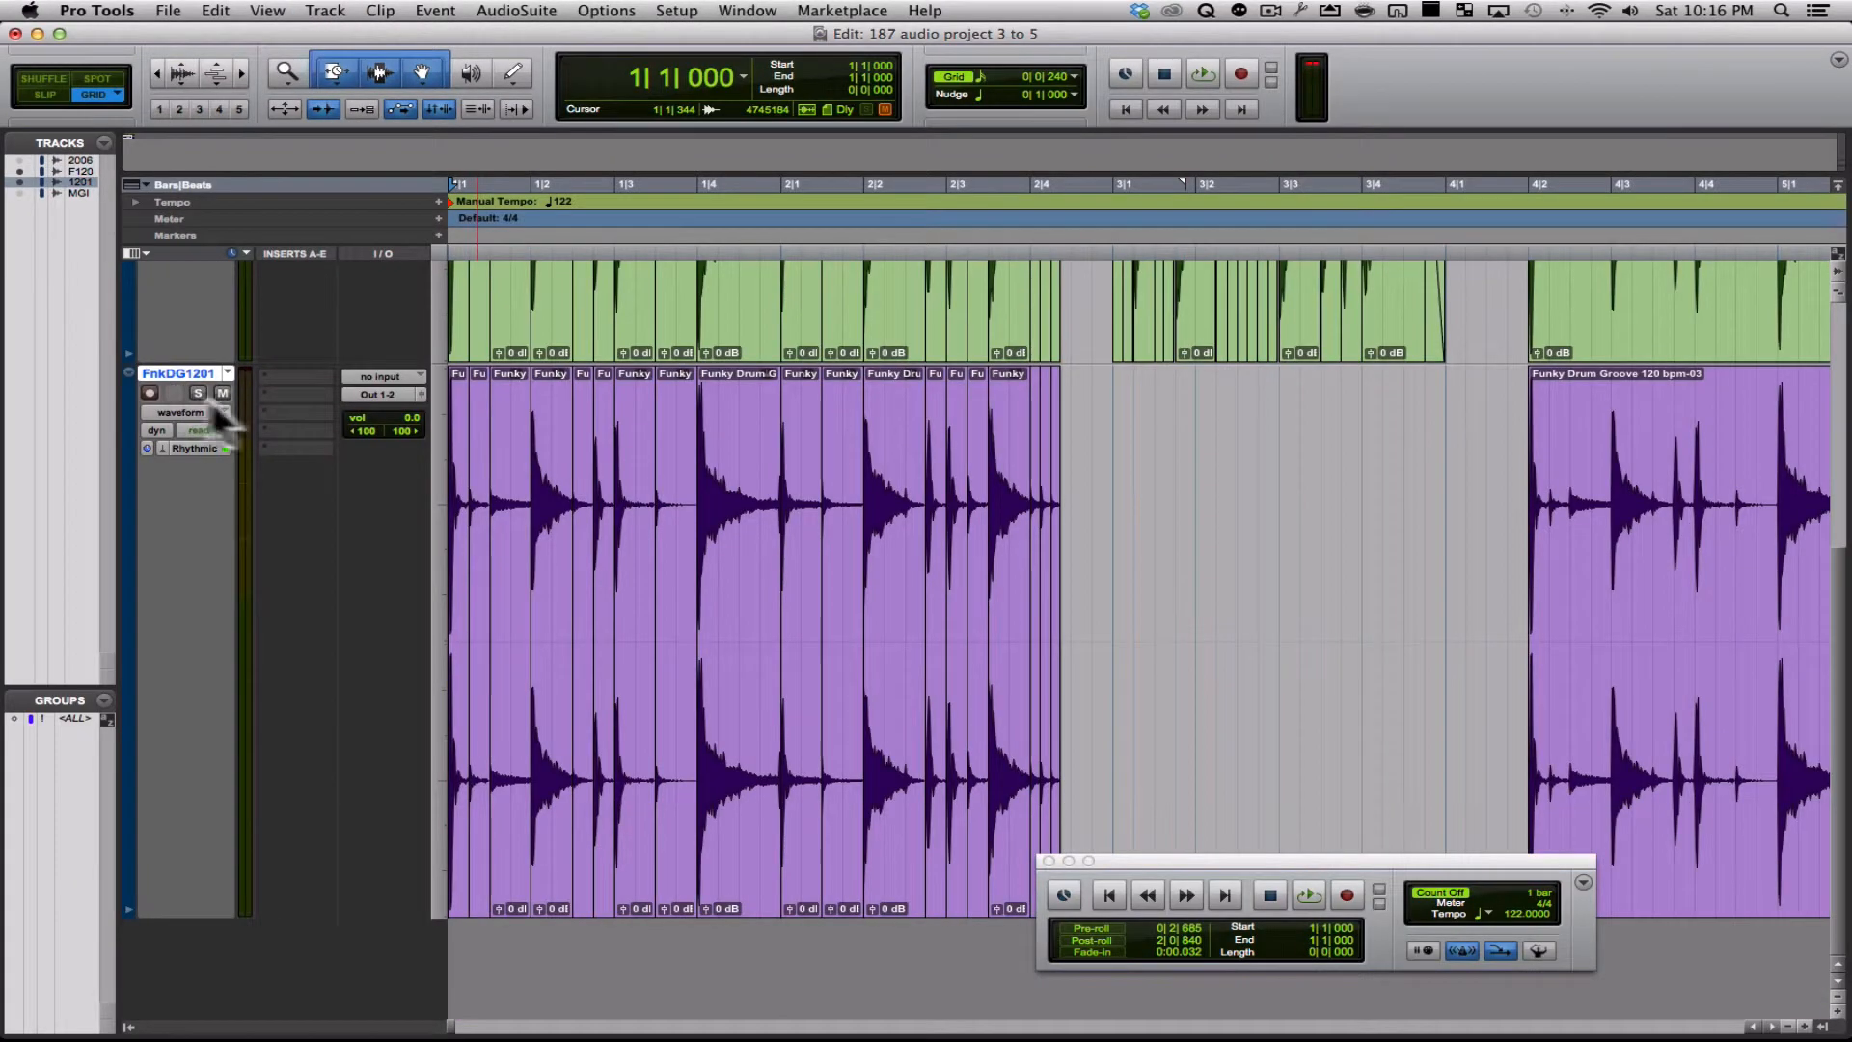
Solo the duplicate track FnkDG1201 and play its sliced loop from the start and the slice at 2|1|000
left_click(197, 392)
key("space")
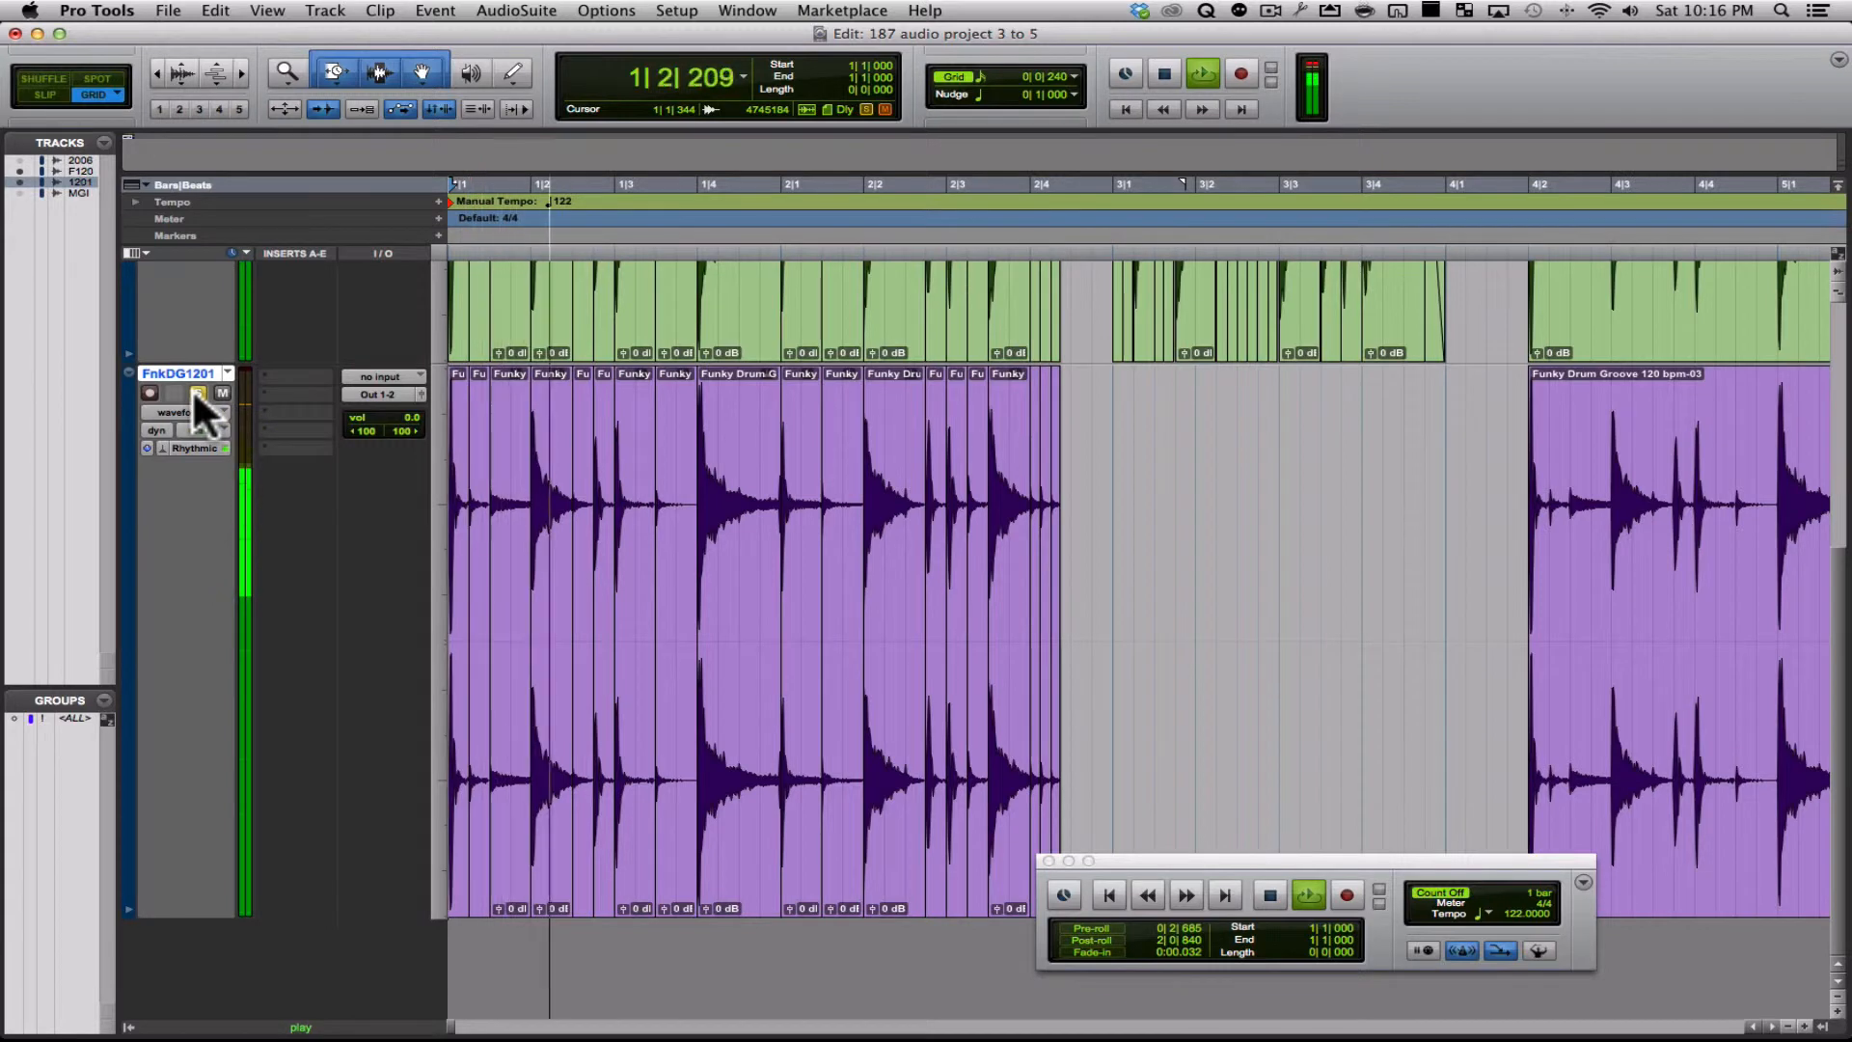
key("space")
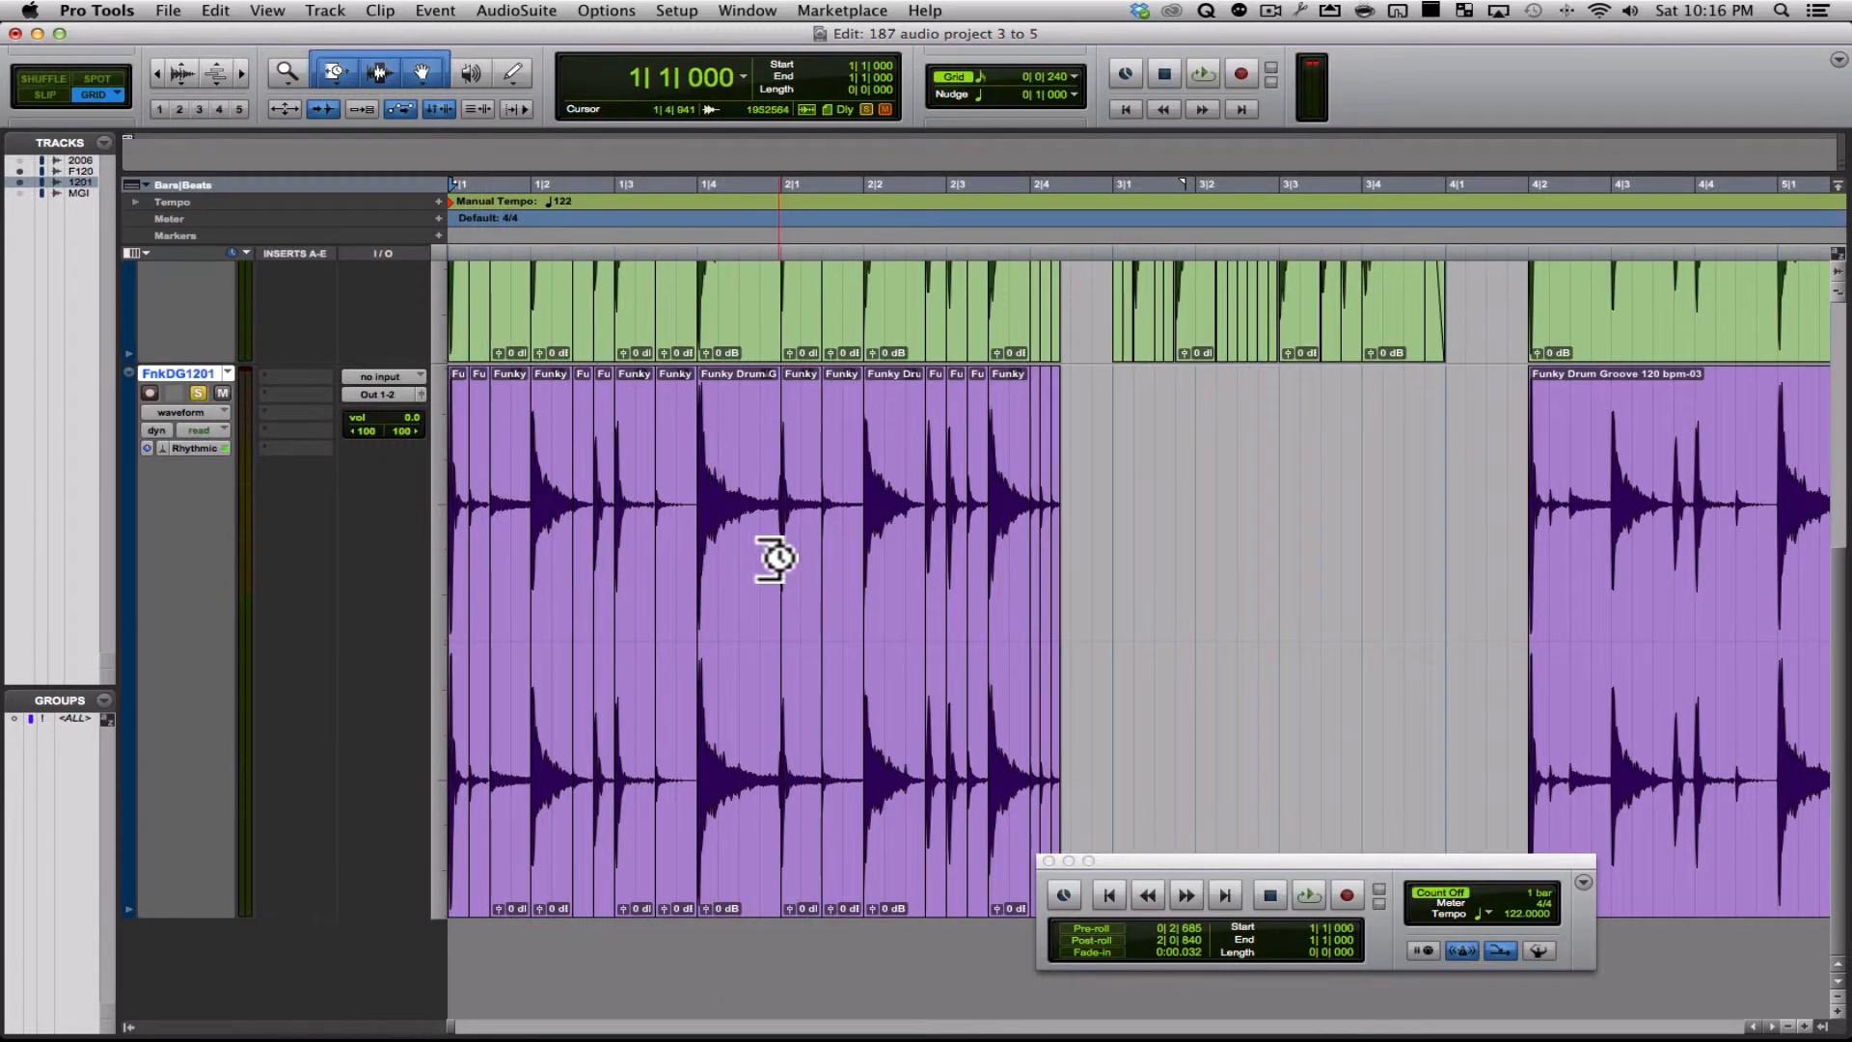
left_click(786, 670)
key("space")
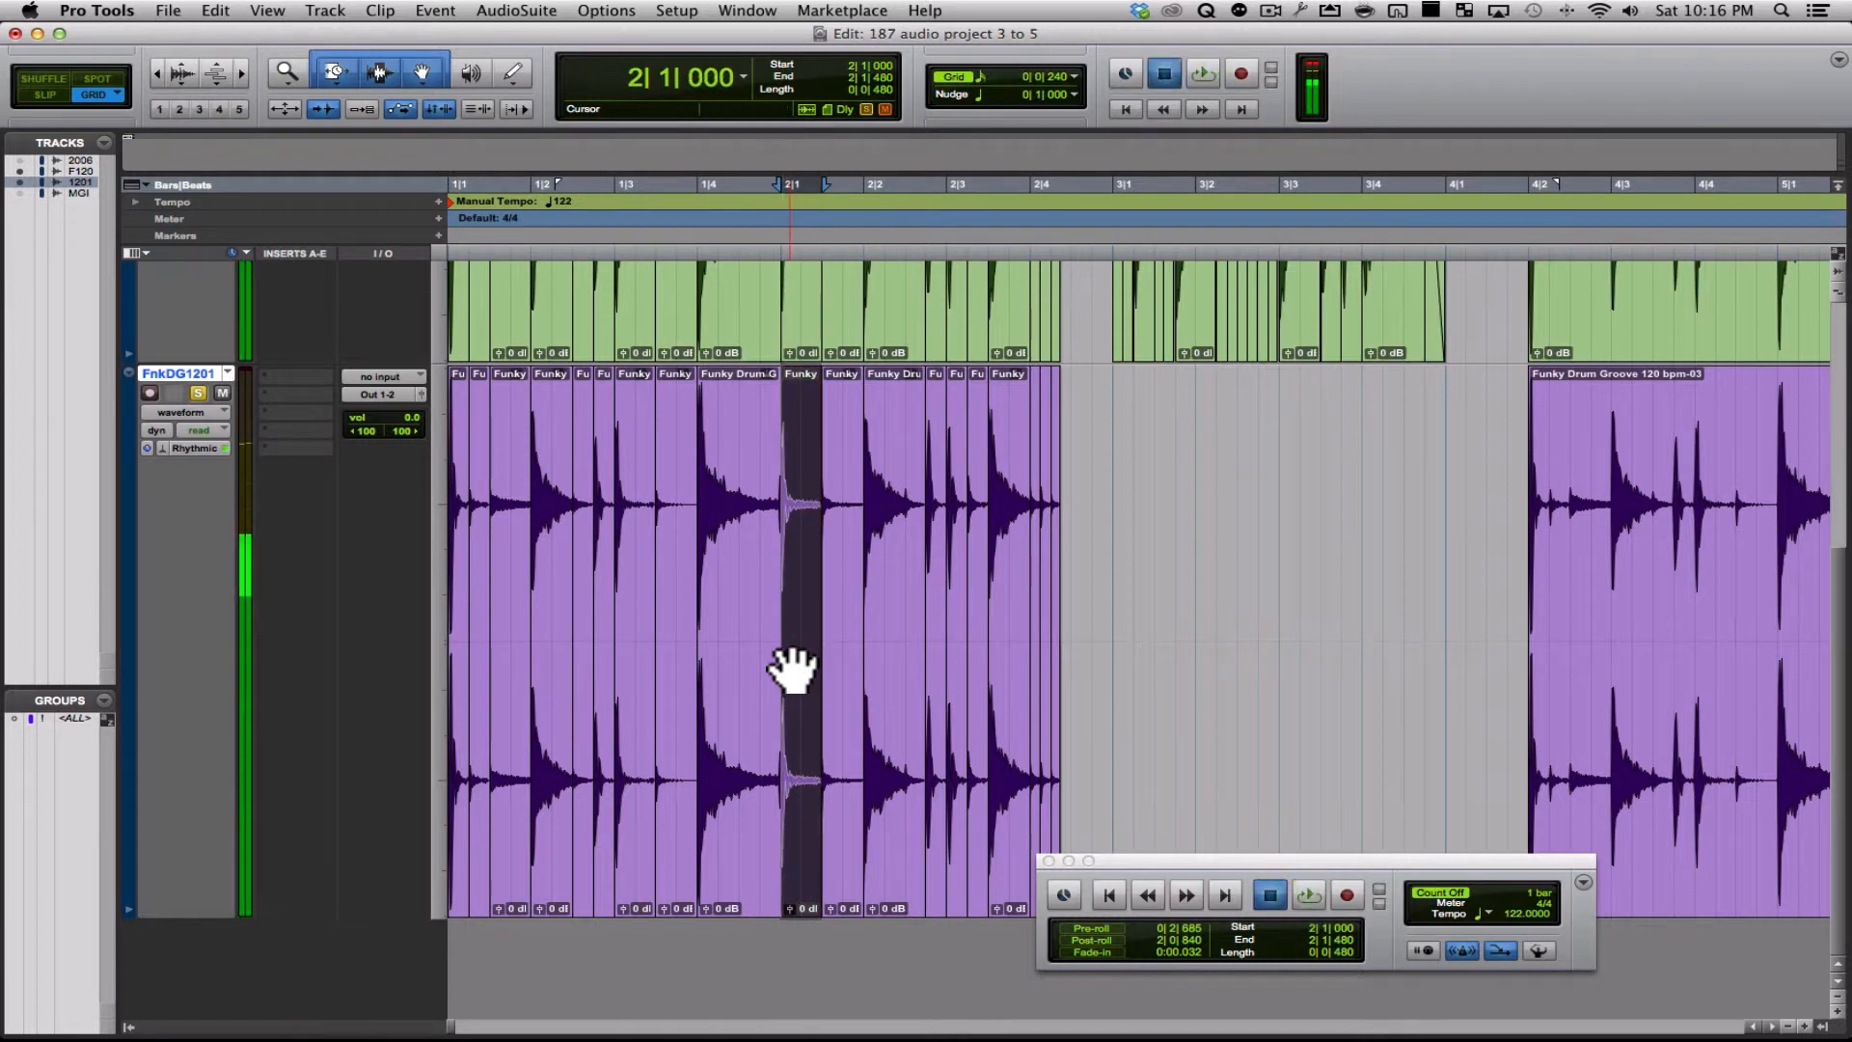
key("space")
Audition the first slice of the duplicate track and move it from 1|1|000 to 3|1|000
left_click(463, 796)
key("space")
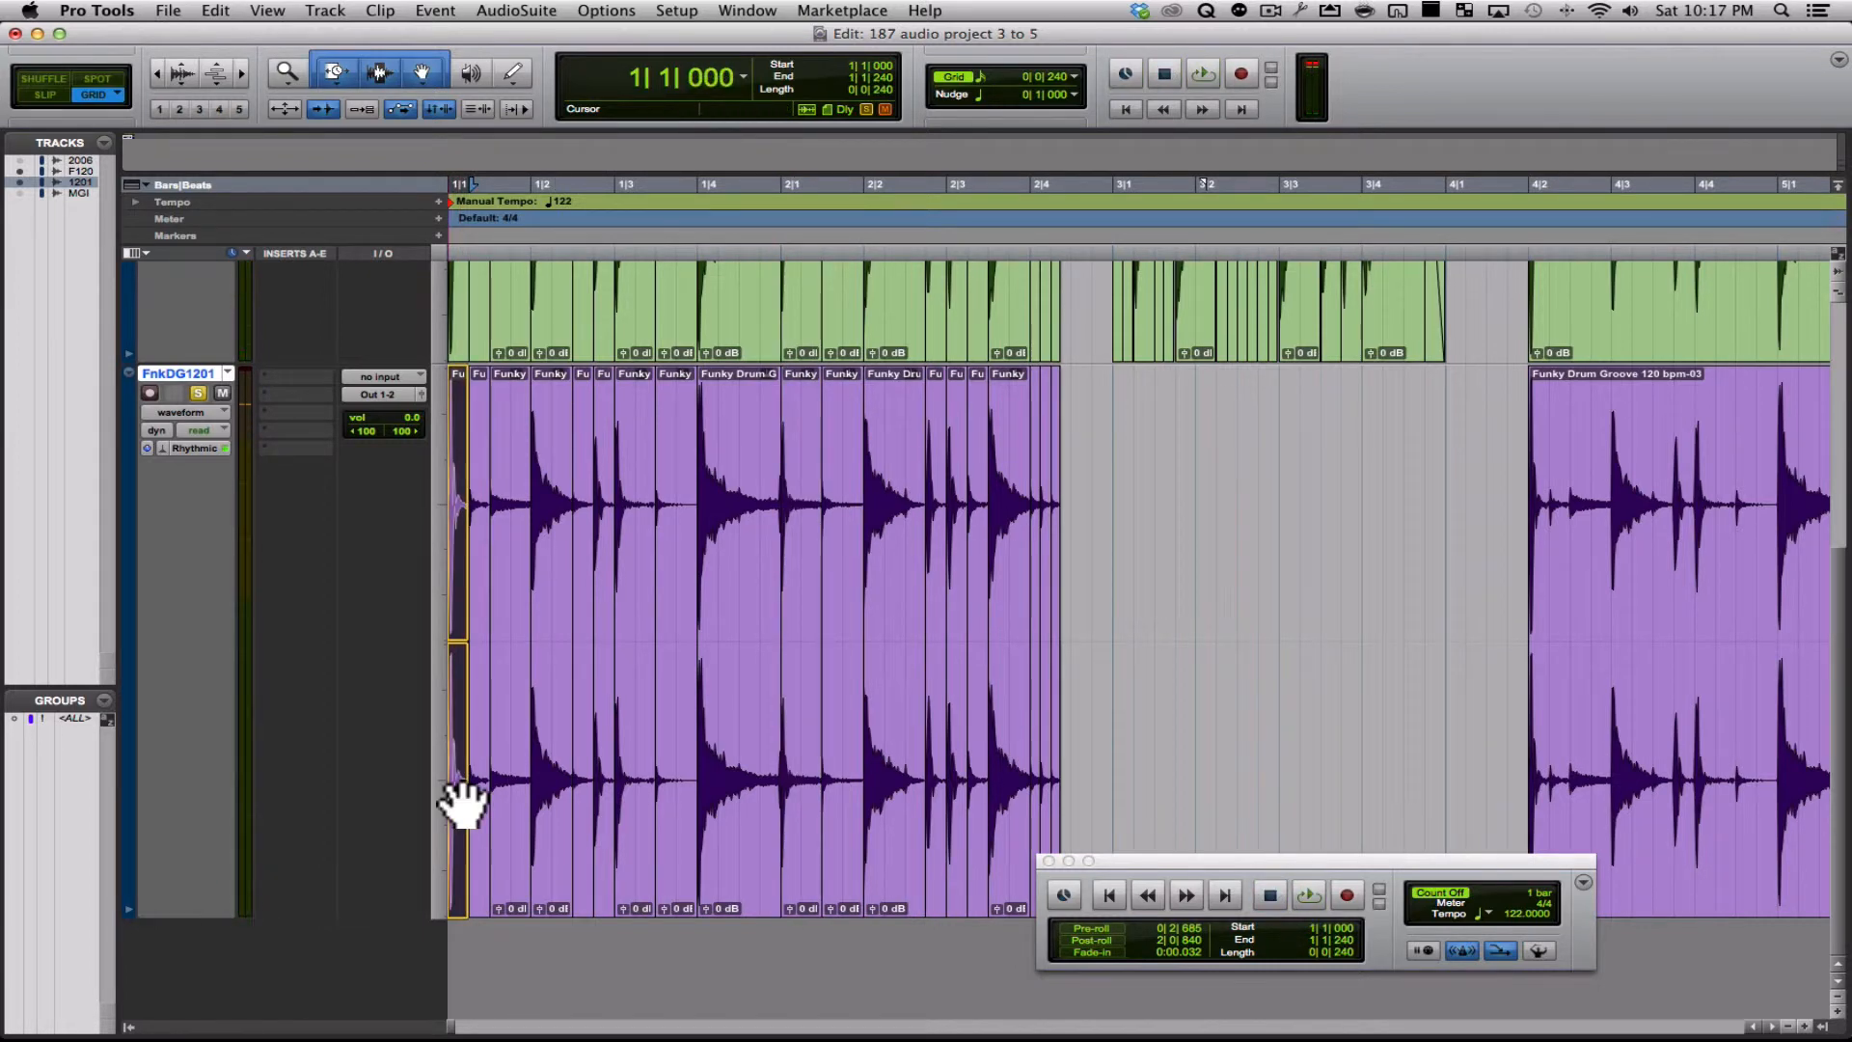
left_click_drag(463, 796, 1136, 670)
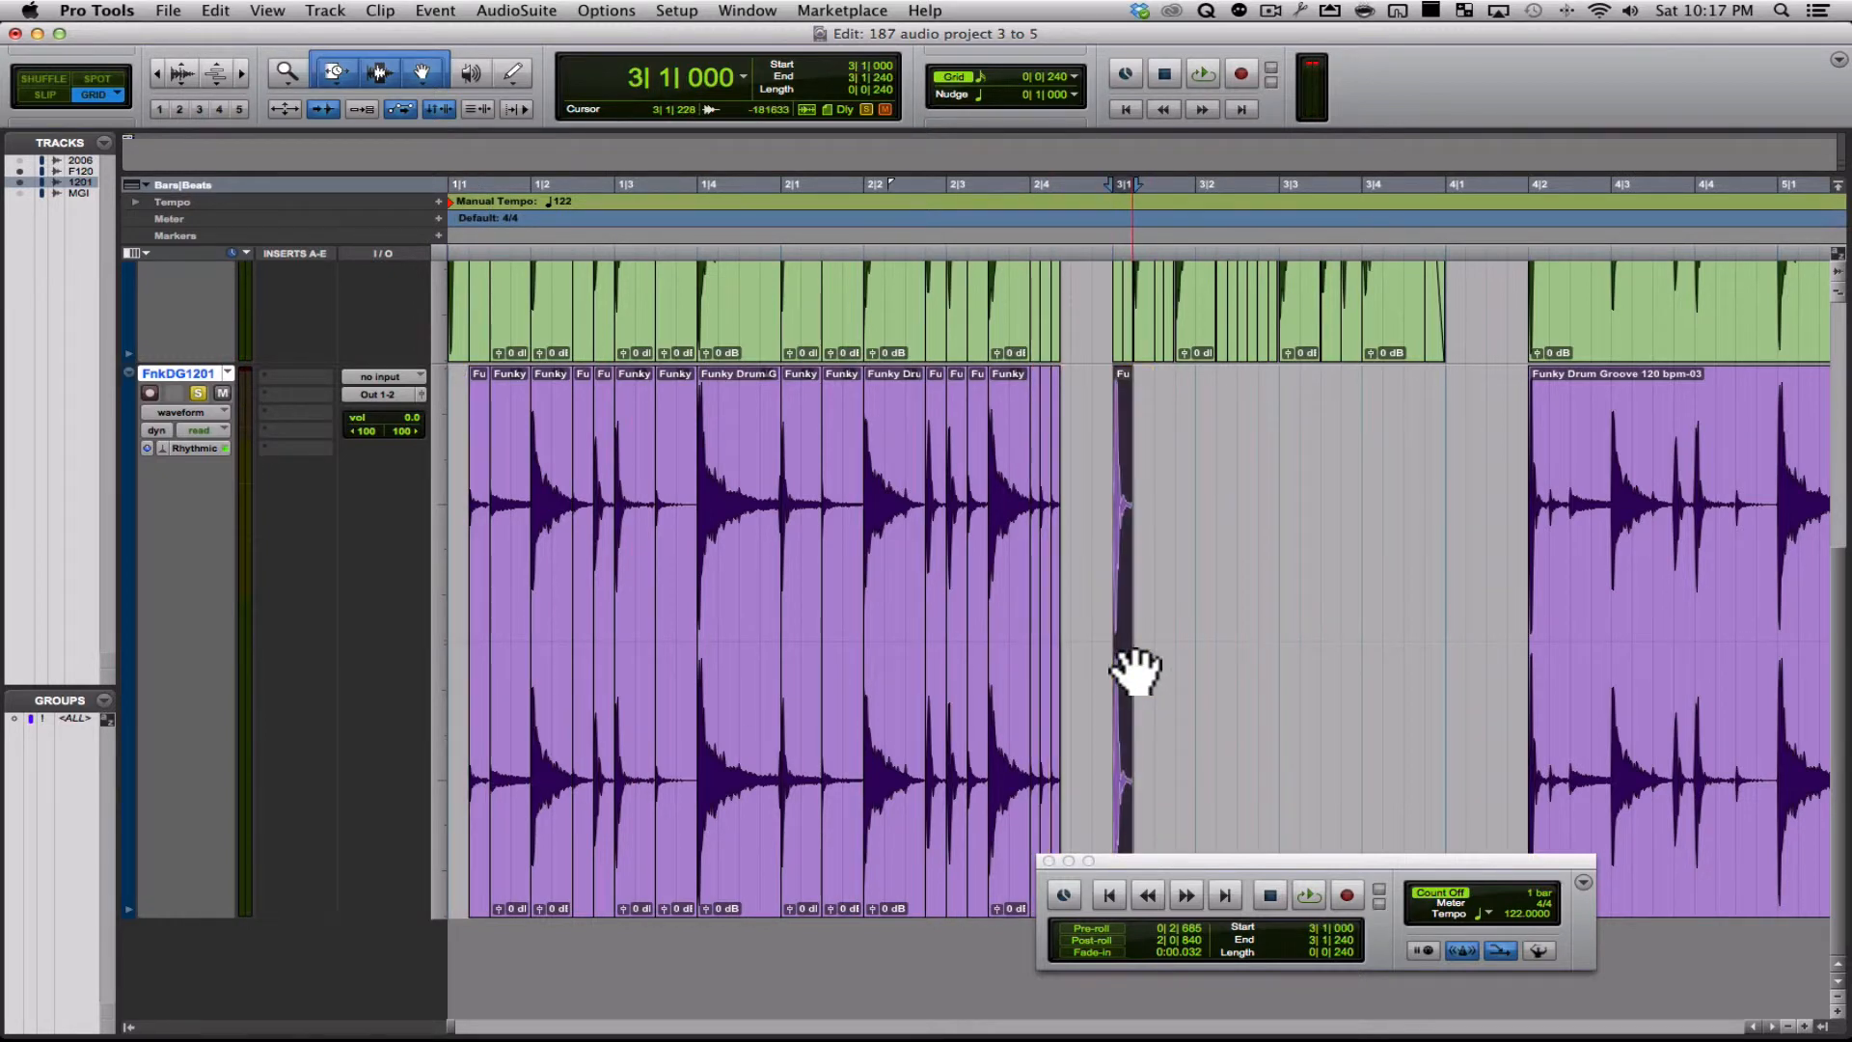
key("space")
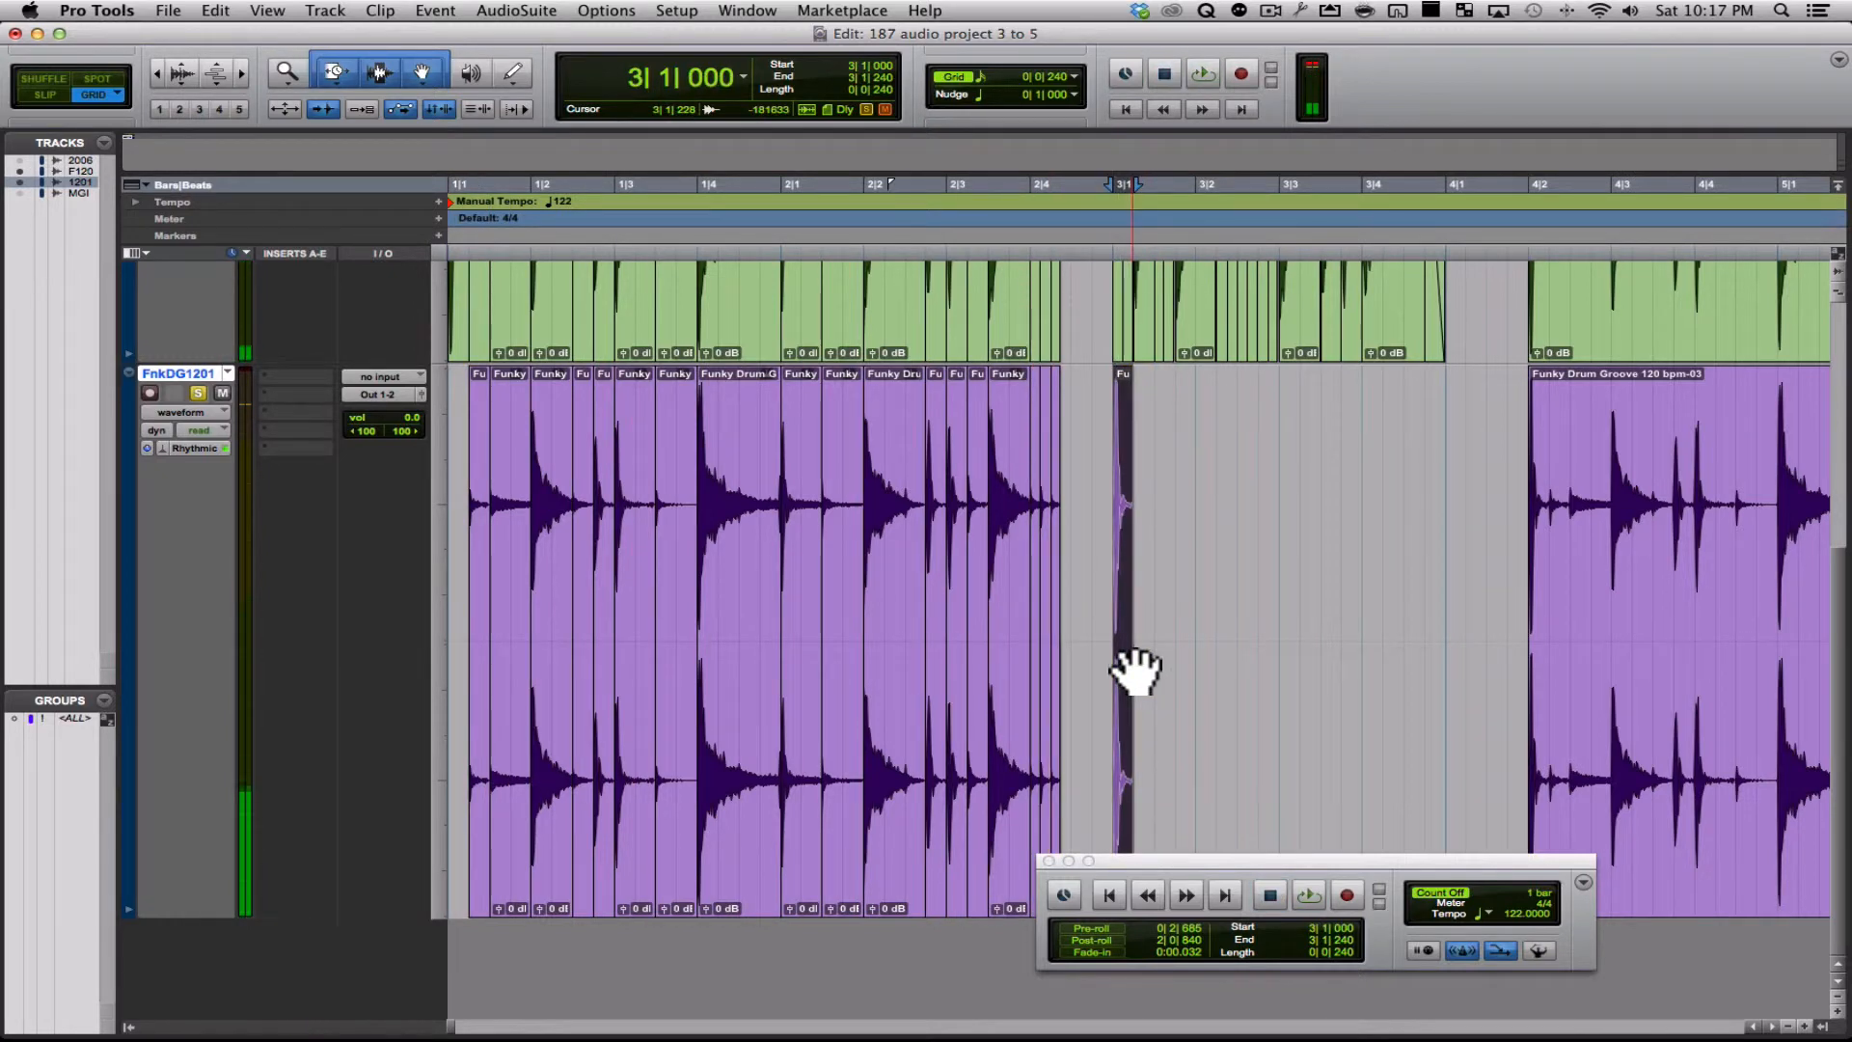
Time-stretch the slice at 3|1|000 to end first at 3|1|480 and finally at 3|2|000, playing it at each length
key("super+bracketright")
key("super+bracketright")
key("super+bracketright")
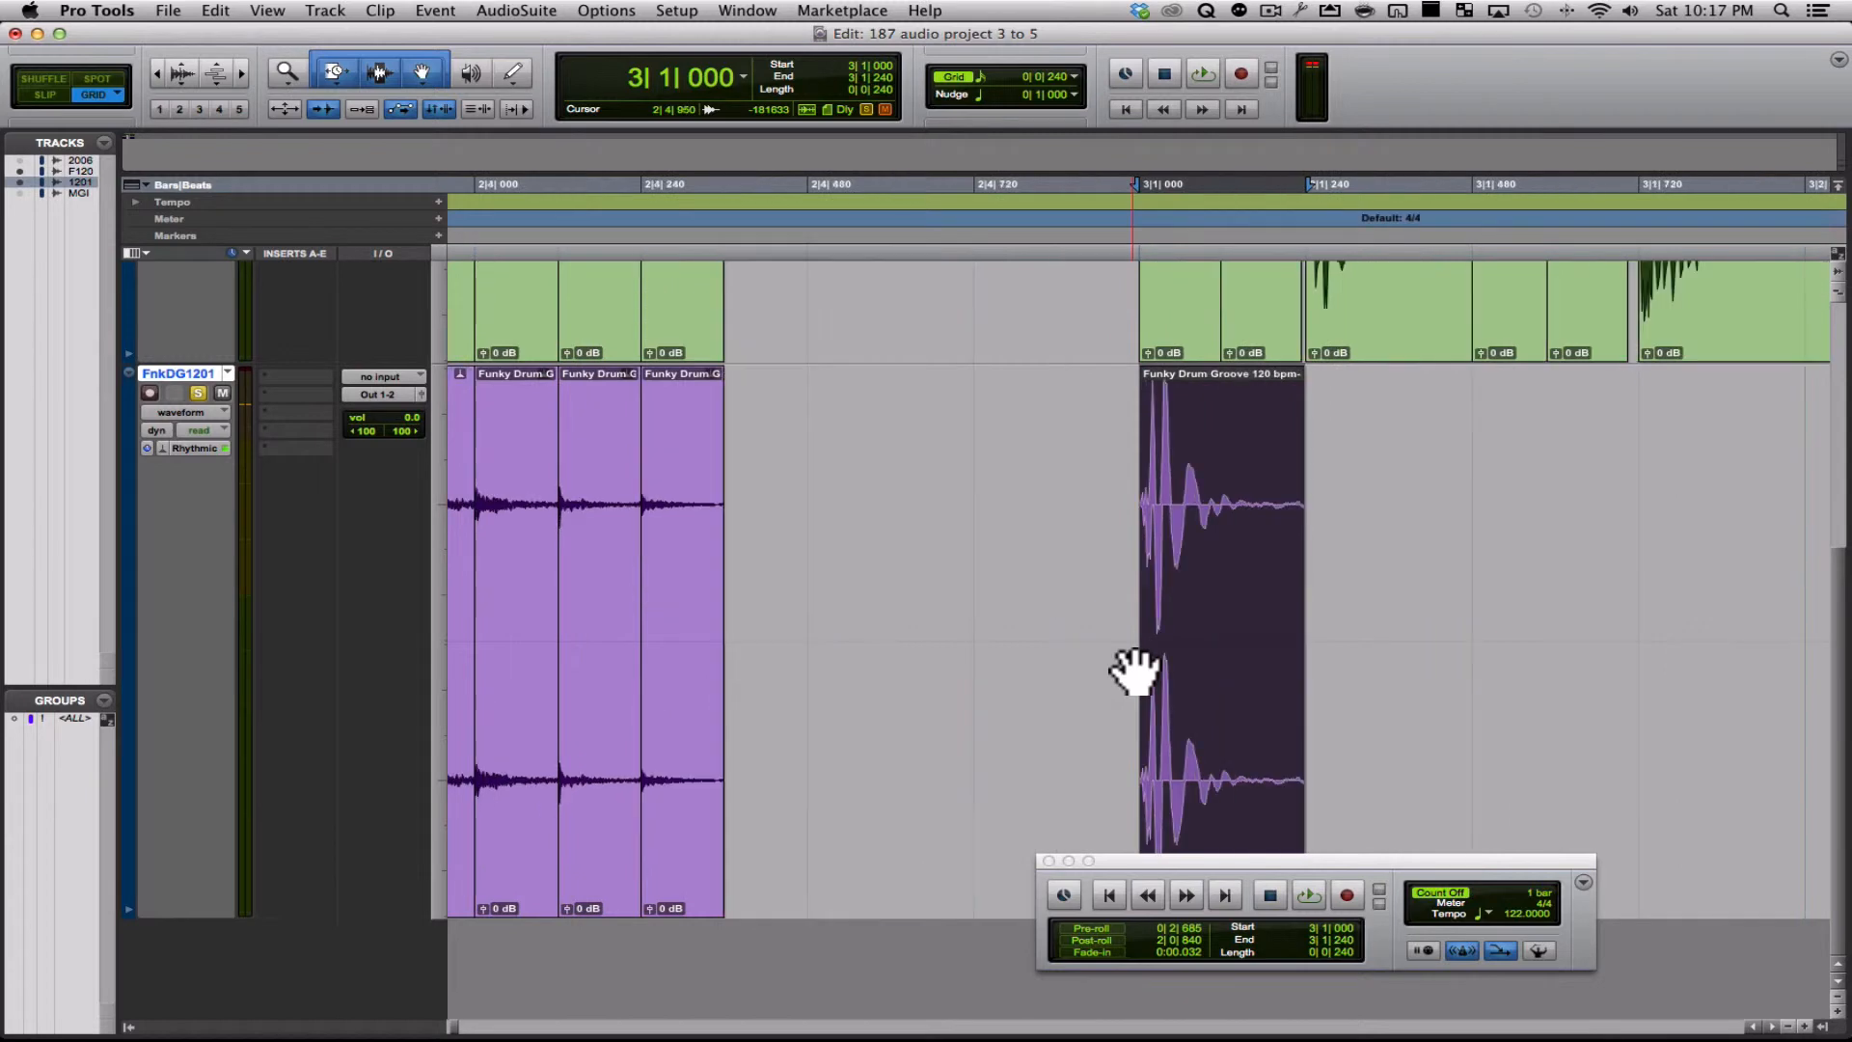
key("super+bracketleft")
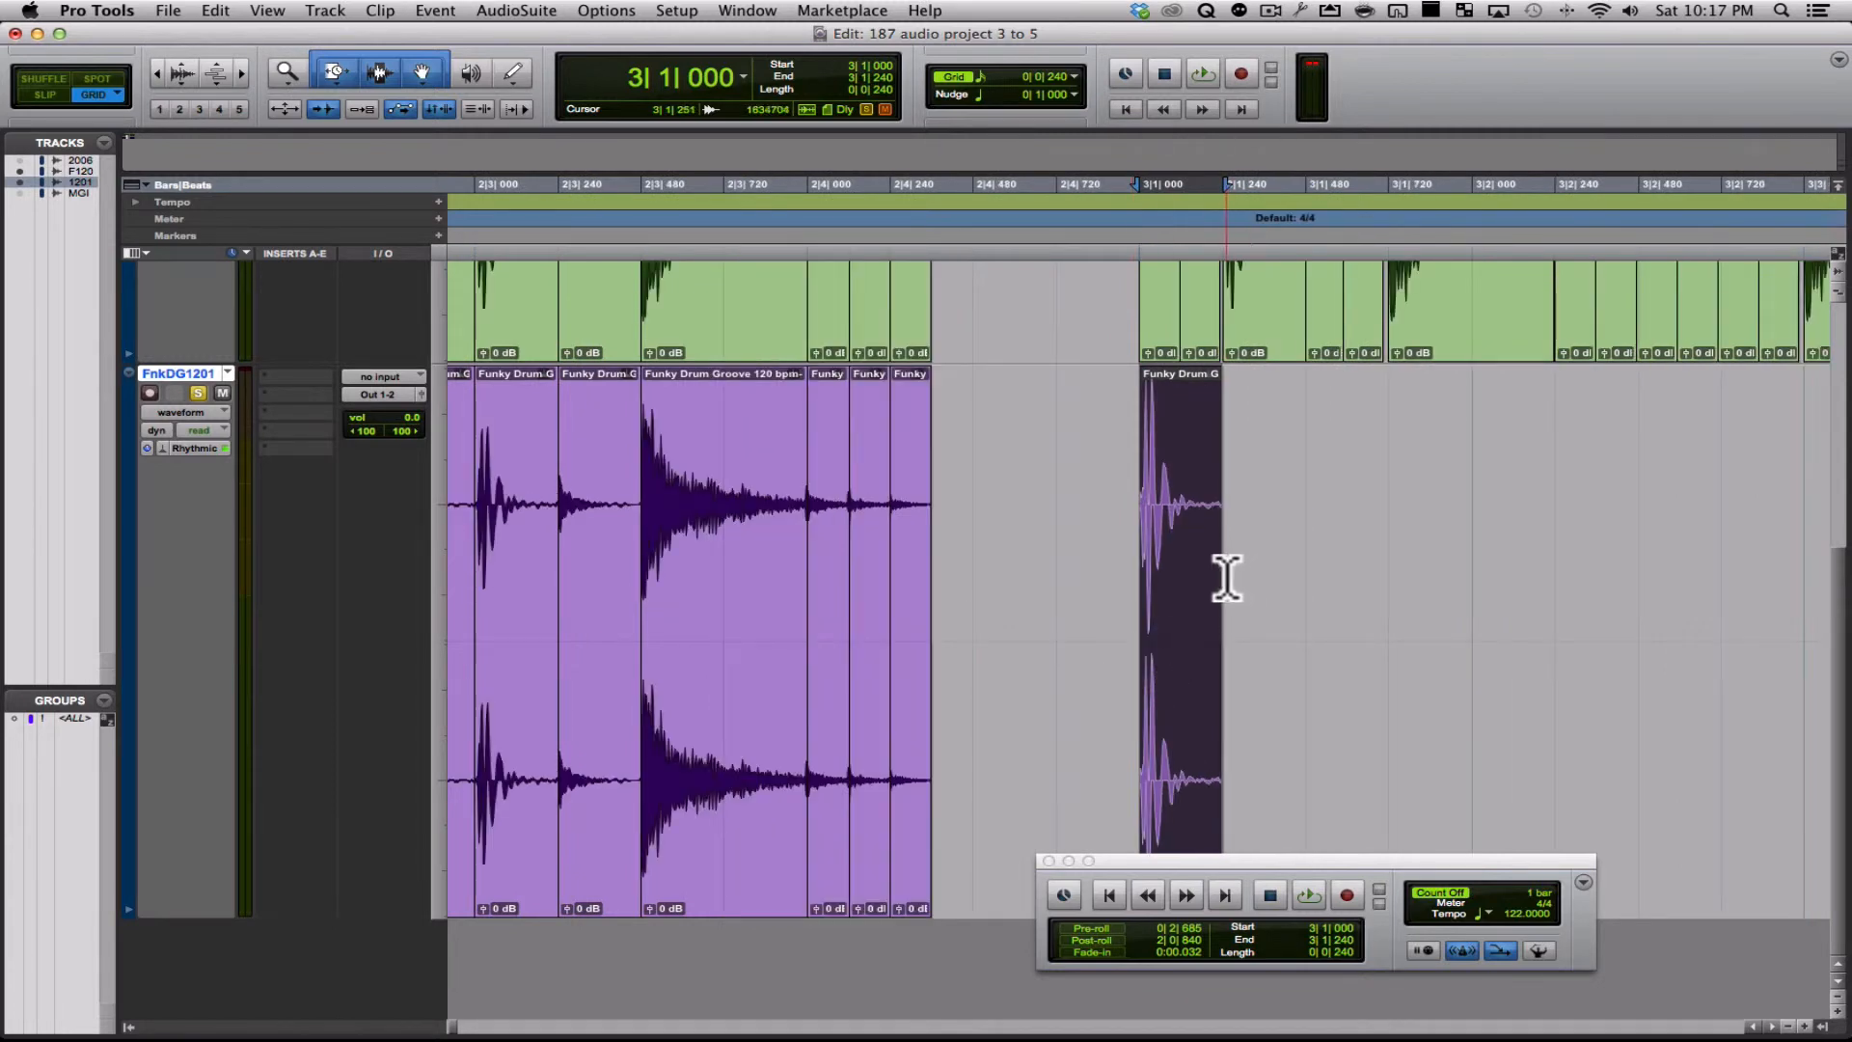
left_click_drag(1230, 564, 1287, 557)
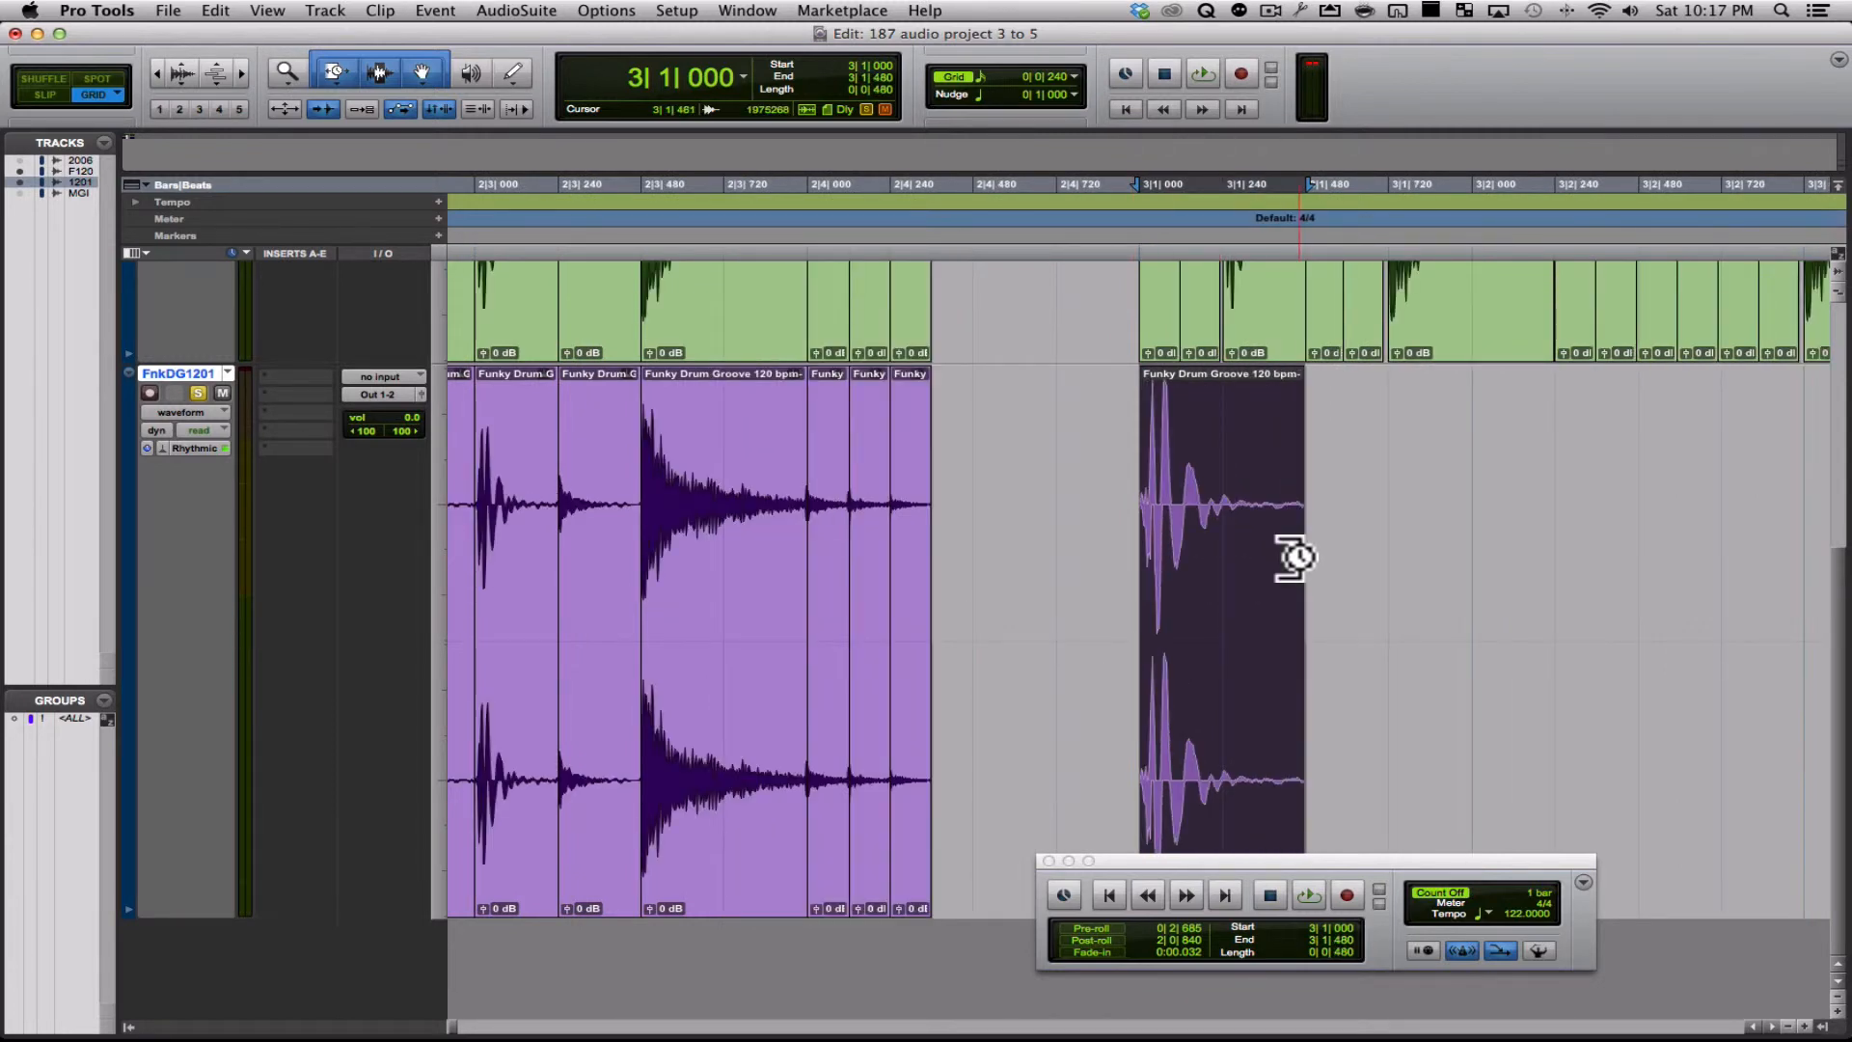
key("space")
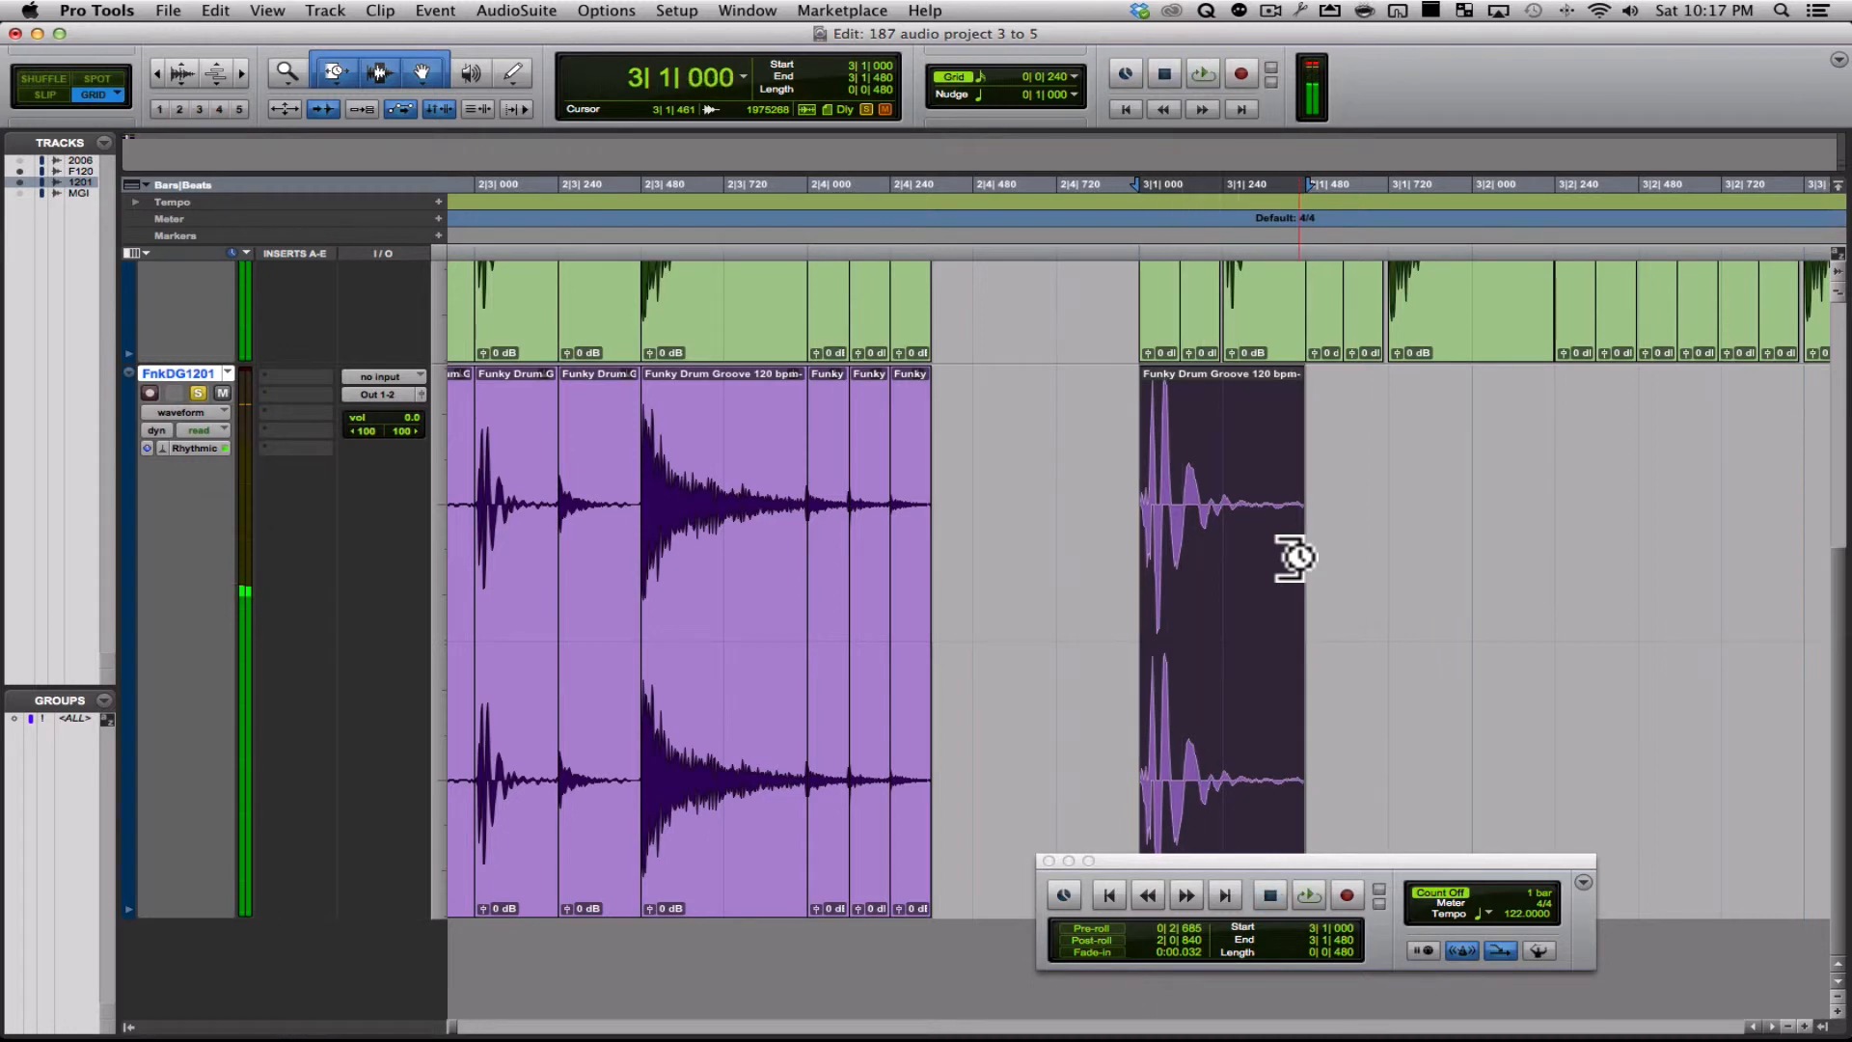
left_click_drag(1292, 558, 1488, 555)
key("space")
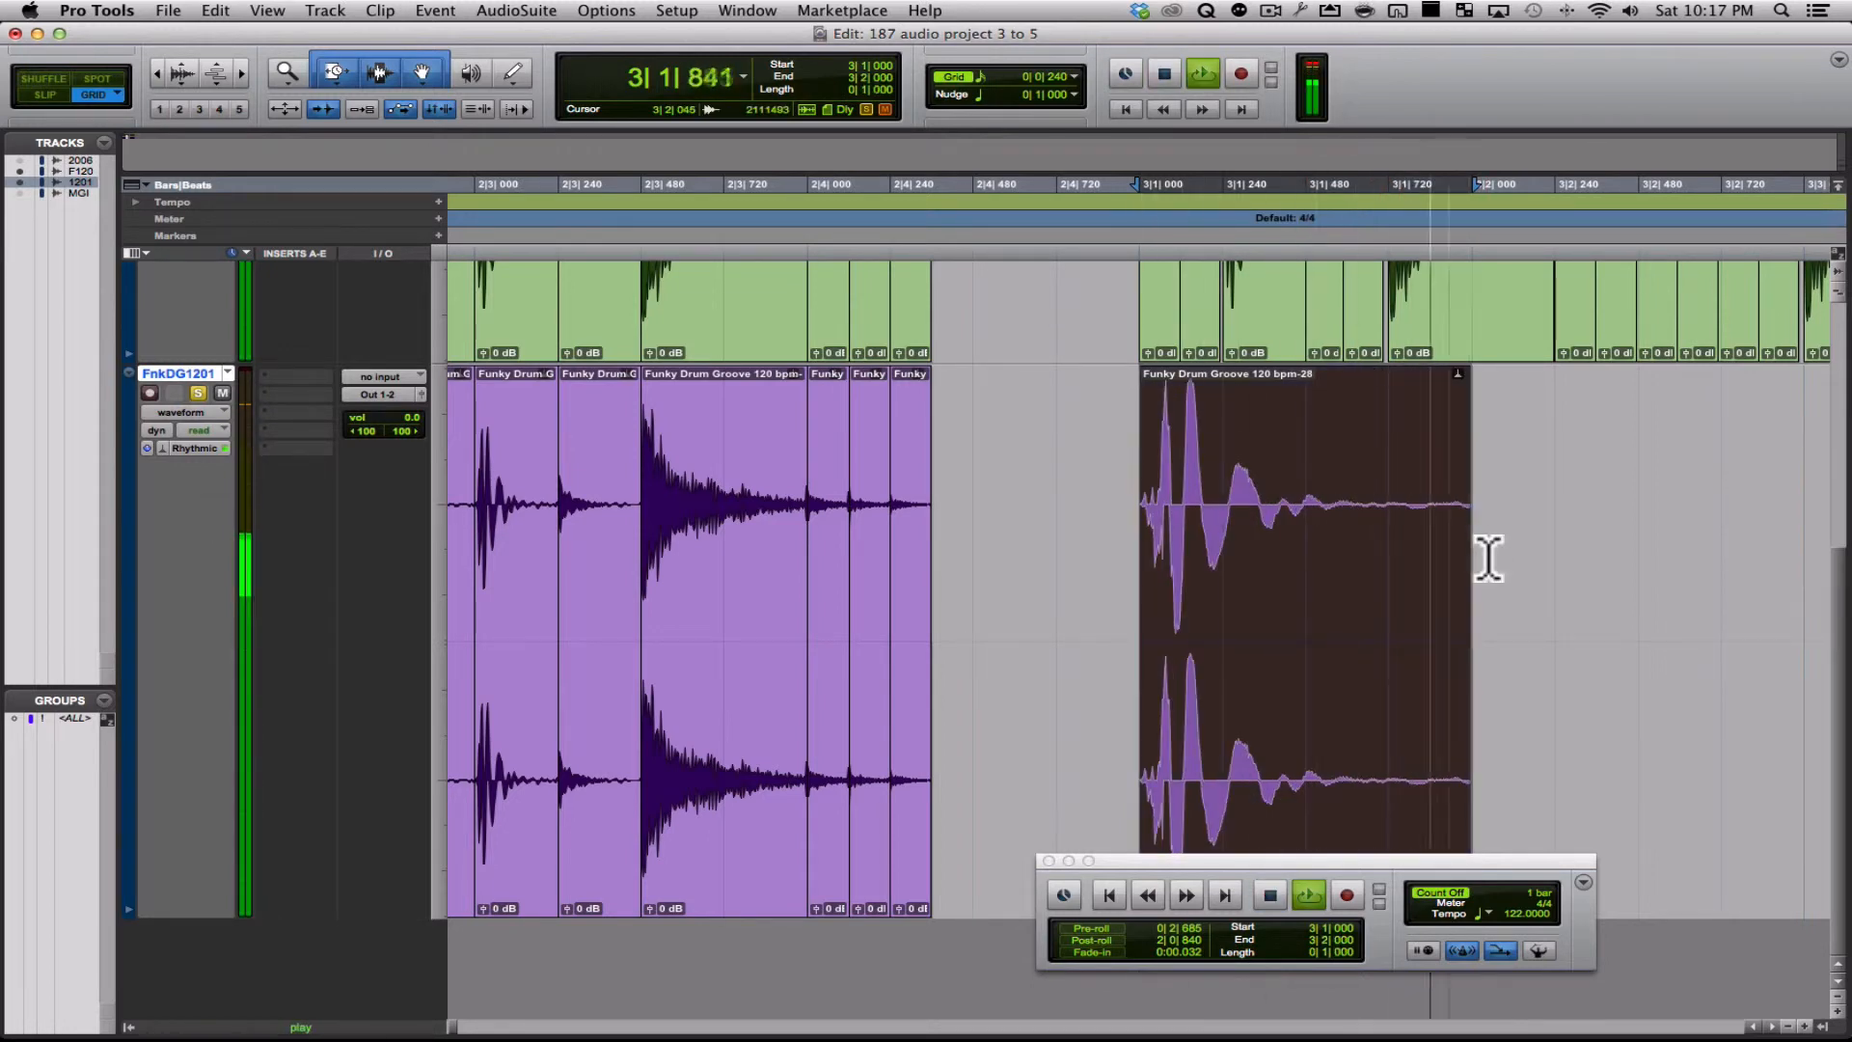
Stop playback, open the duplicate track's Rhythmic Elastic Audio settings and vary the decay rate between 100% and 1%, ending at 27%
key("space")
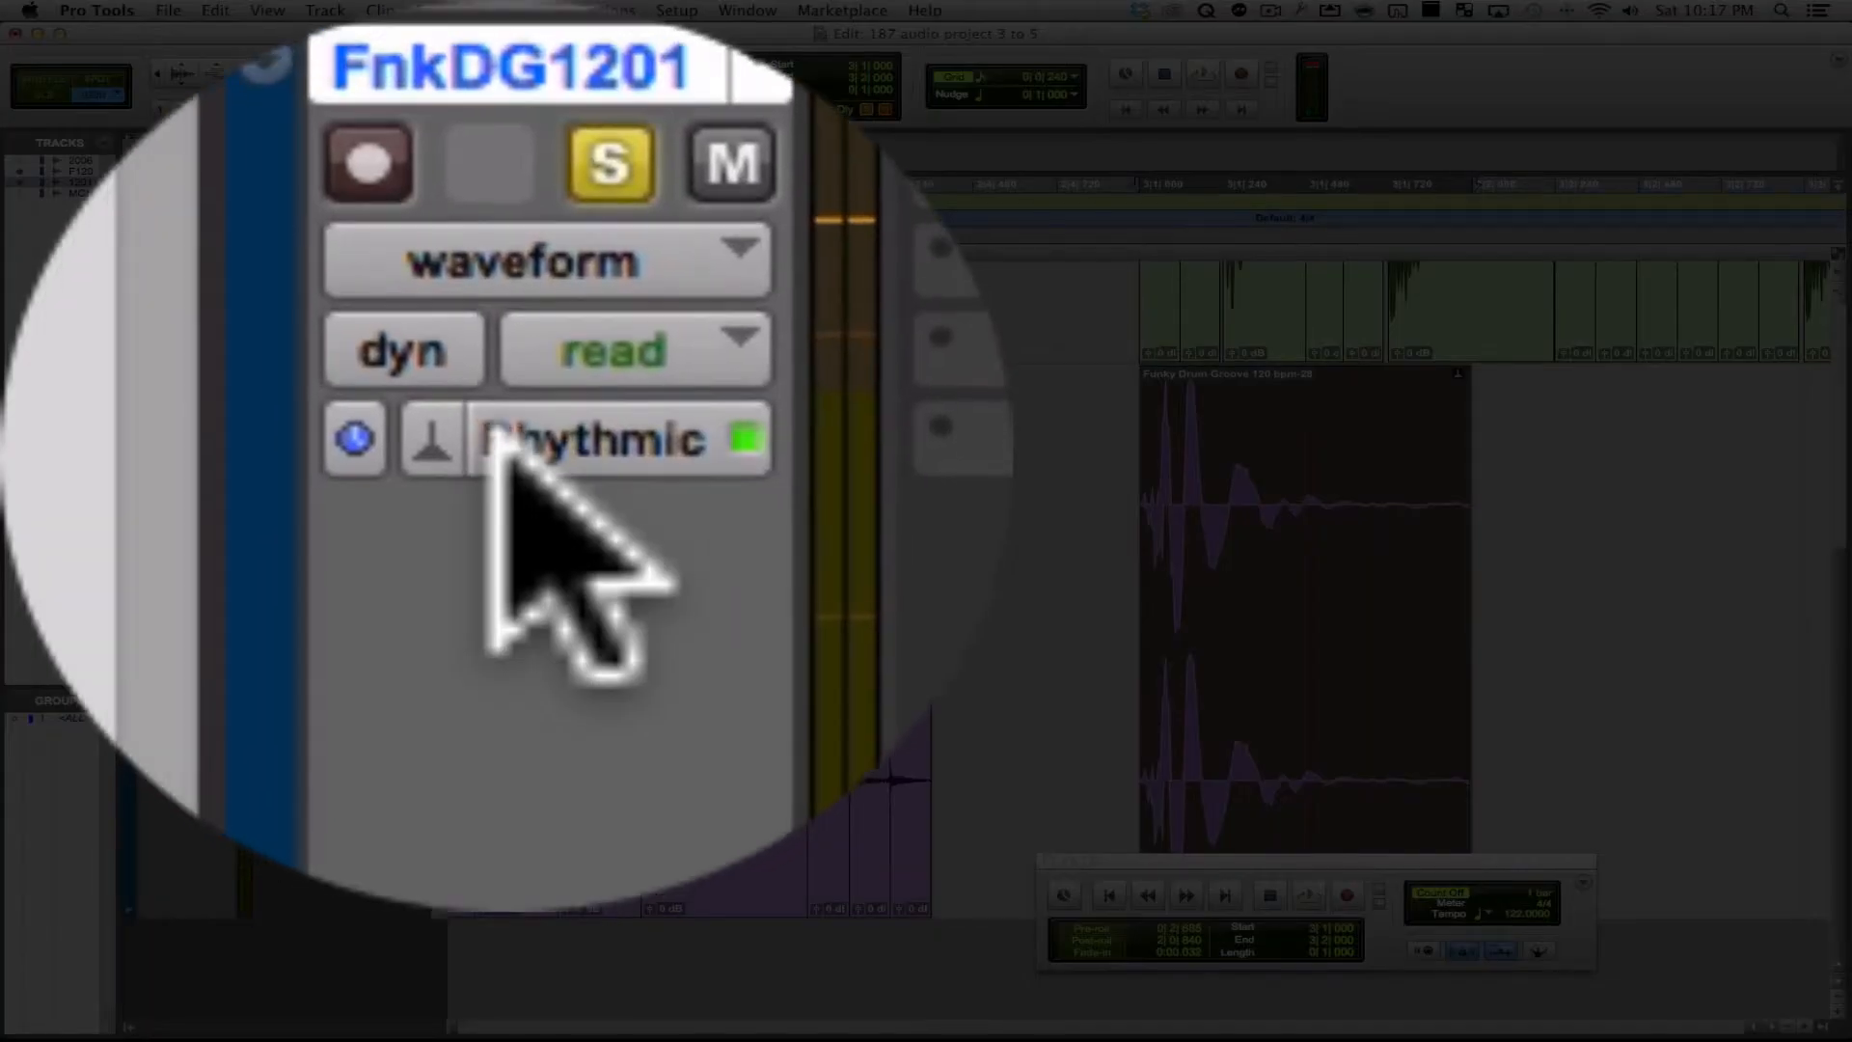
left_click(198, 449)
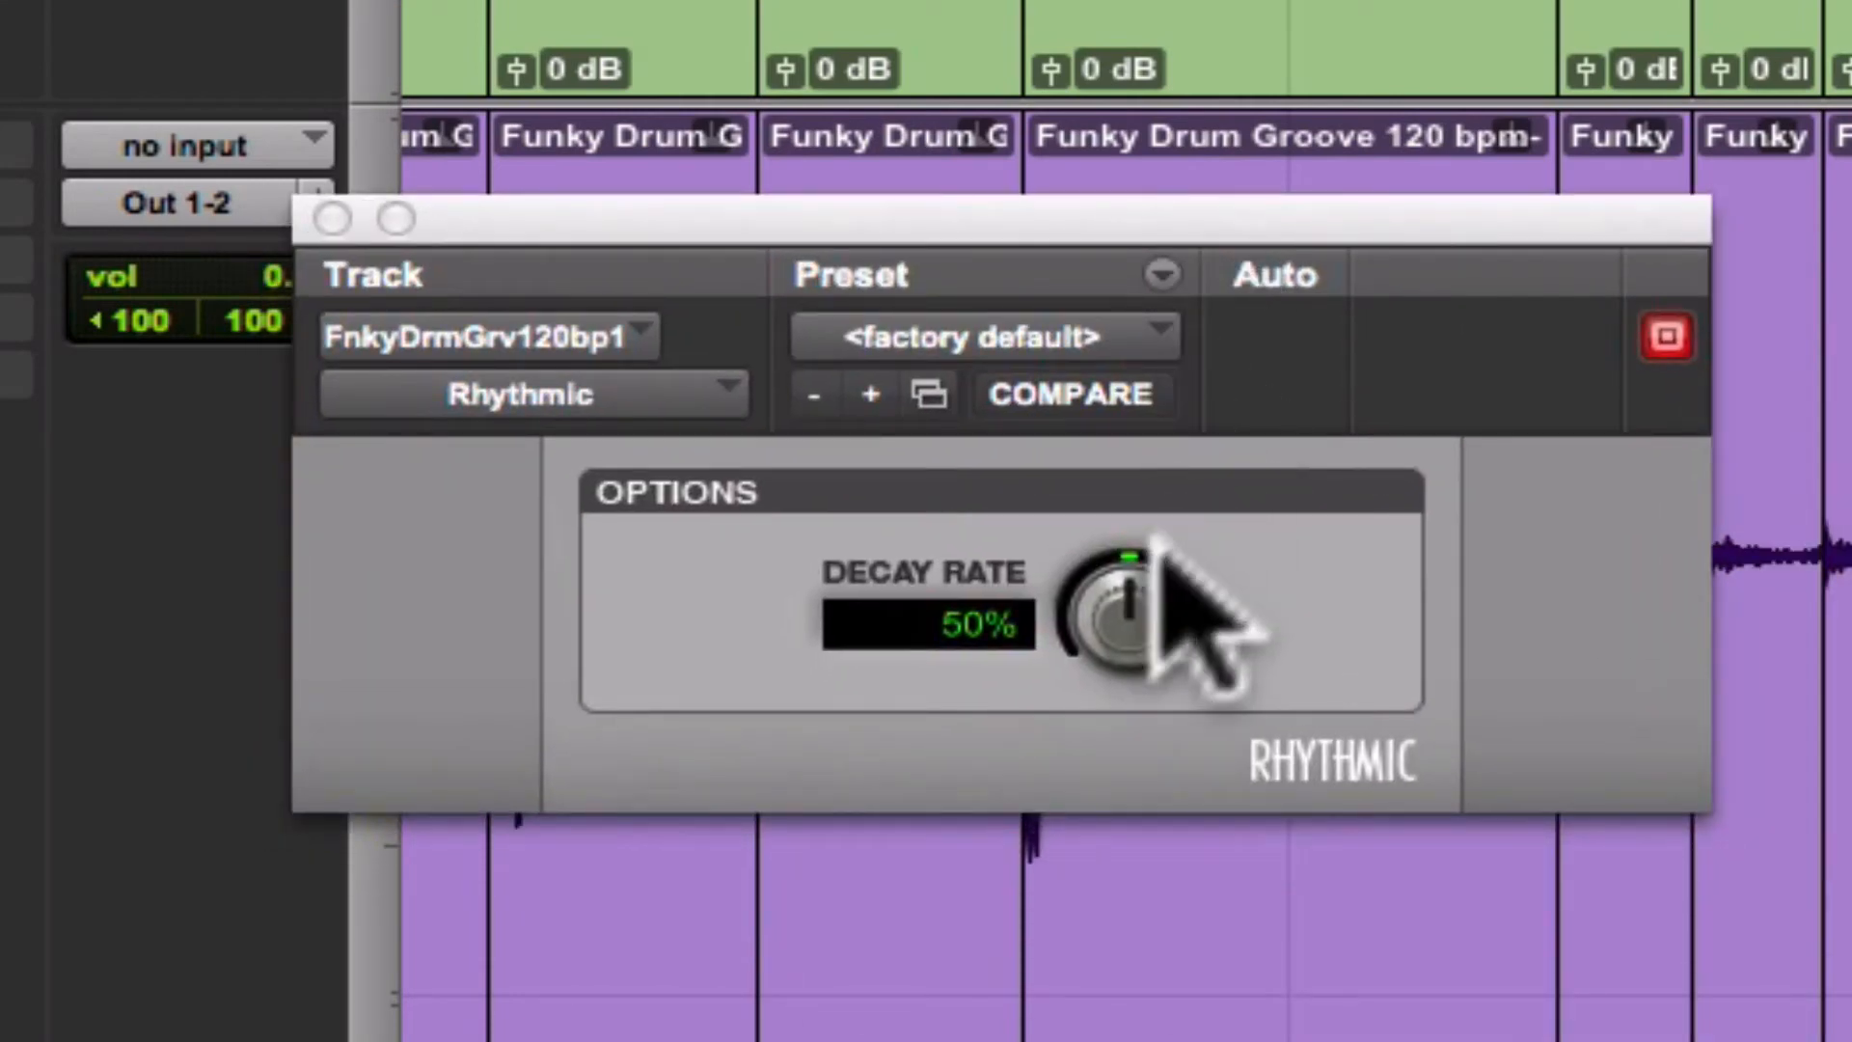
left_click_drag(1111, 632, 1111, 343)
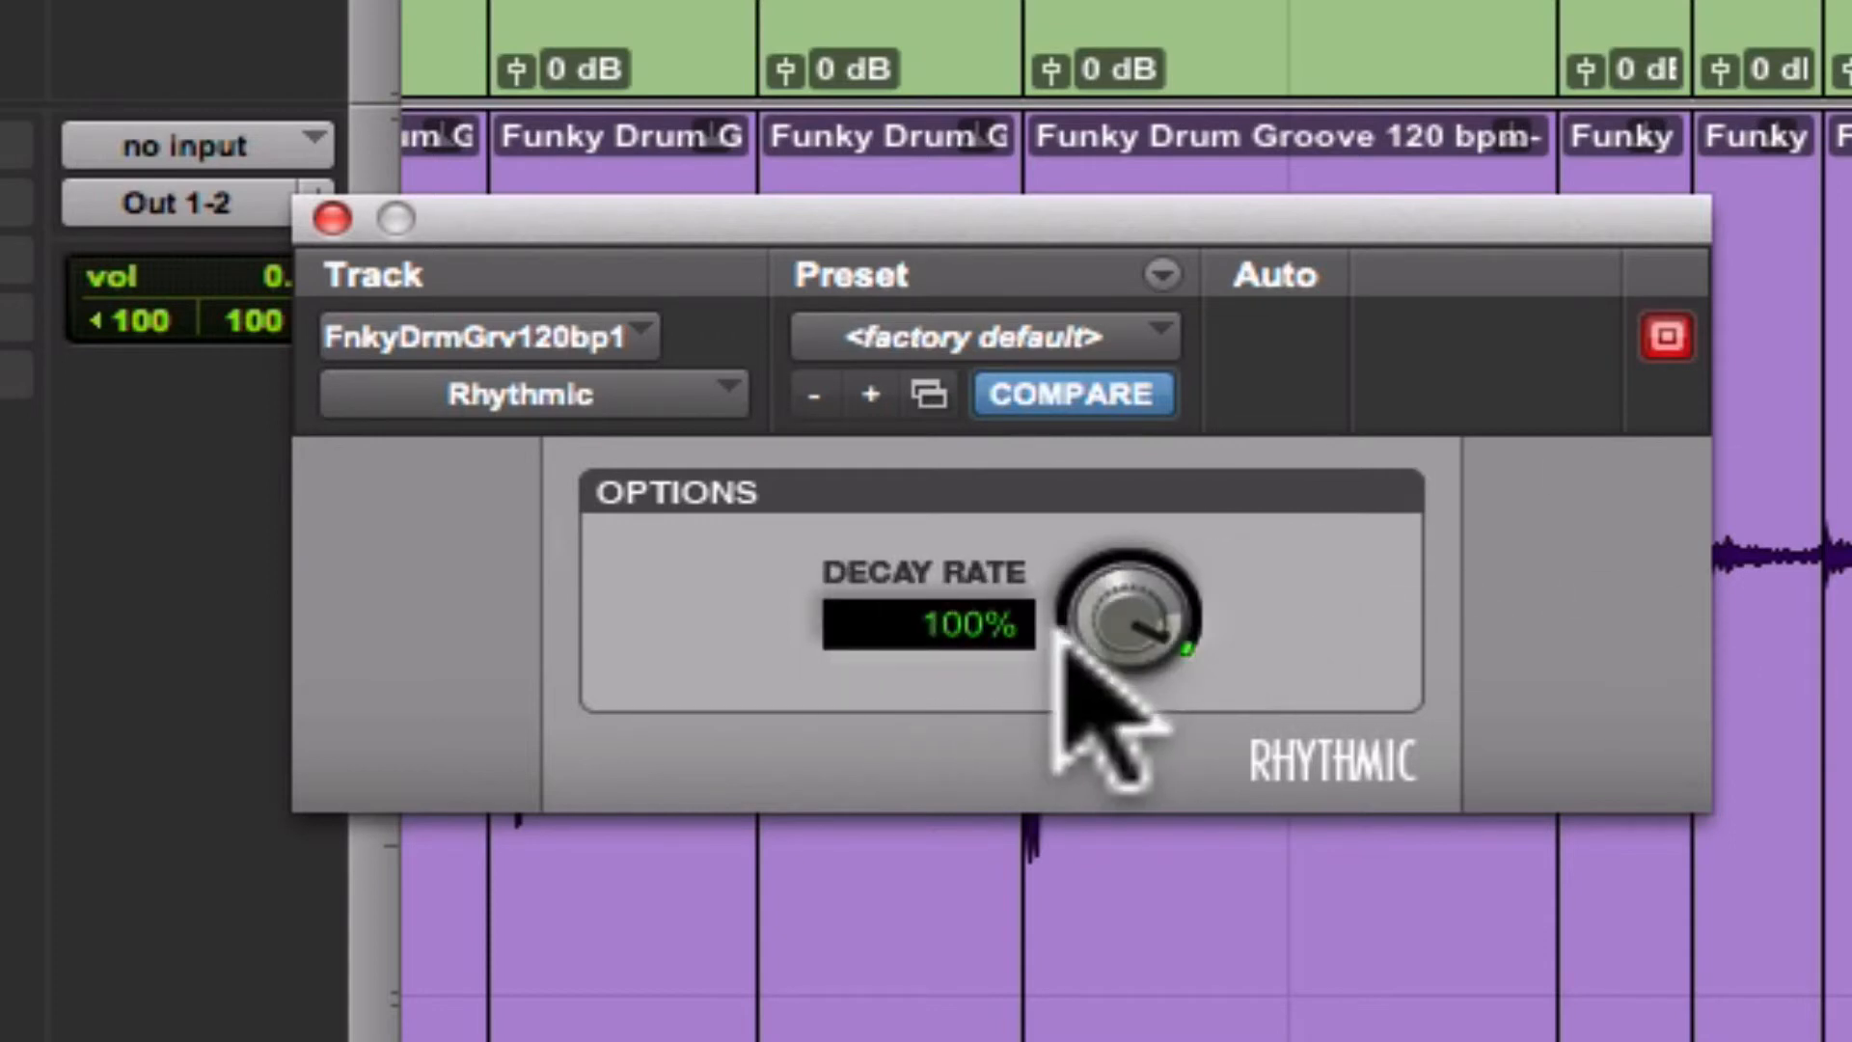
left_click_drag(1085, 608, 1217, 1027)
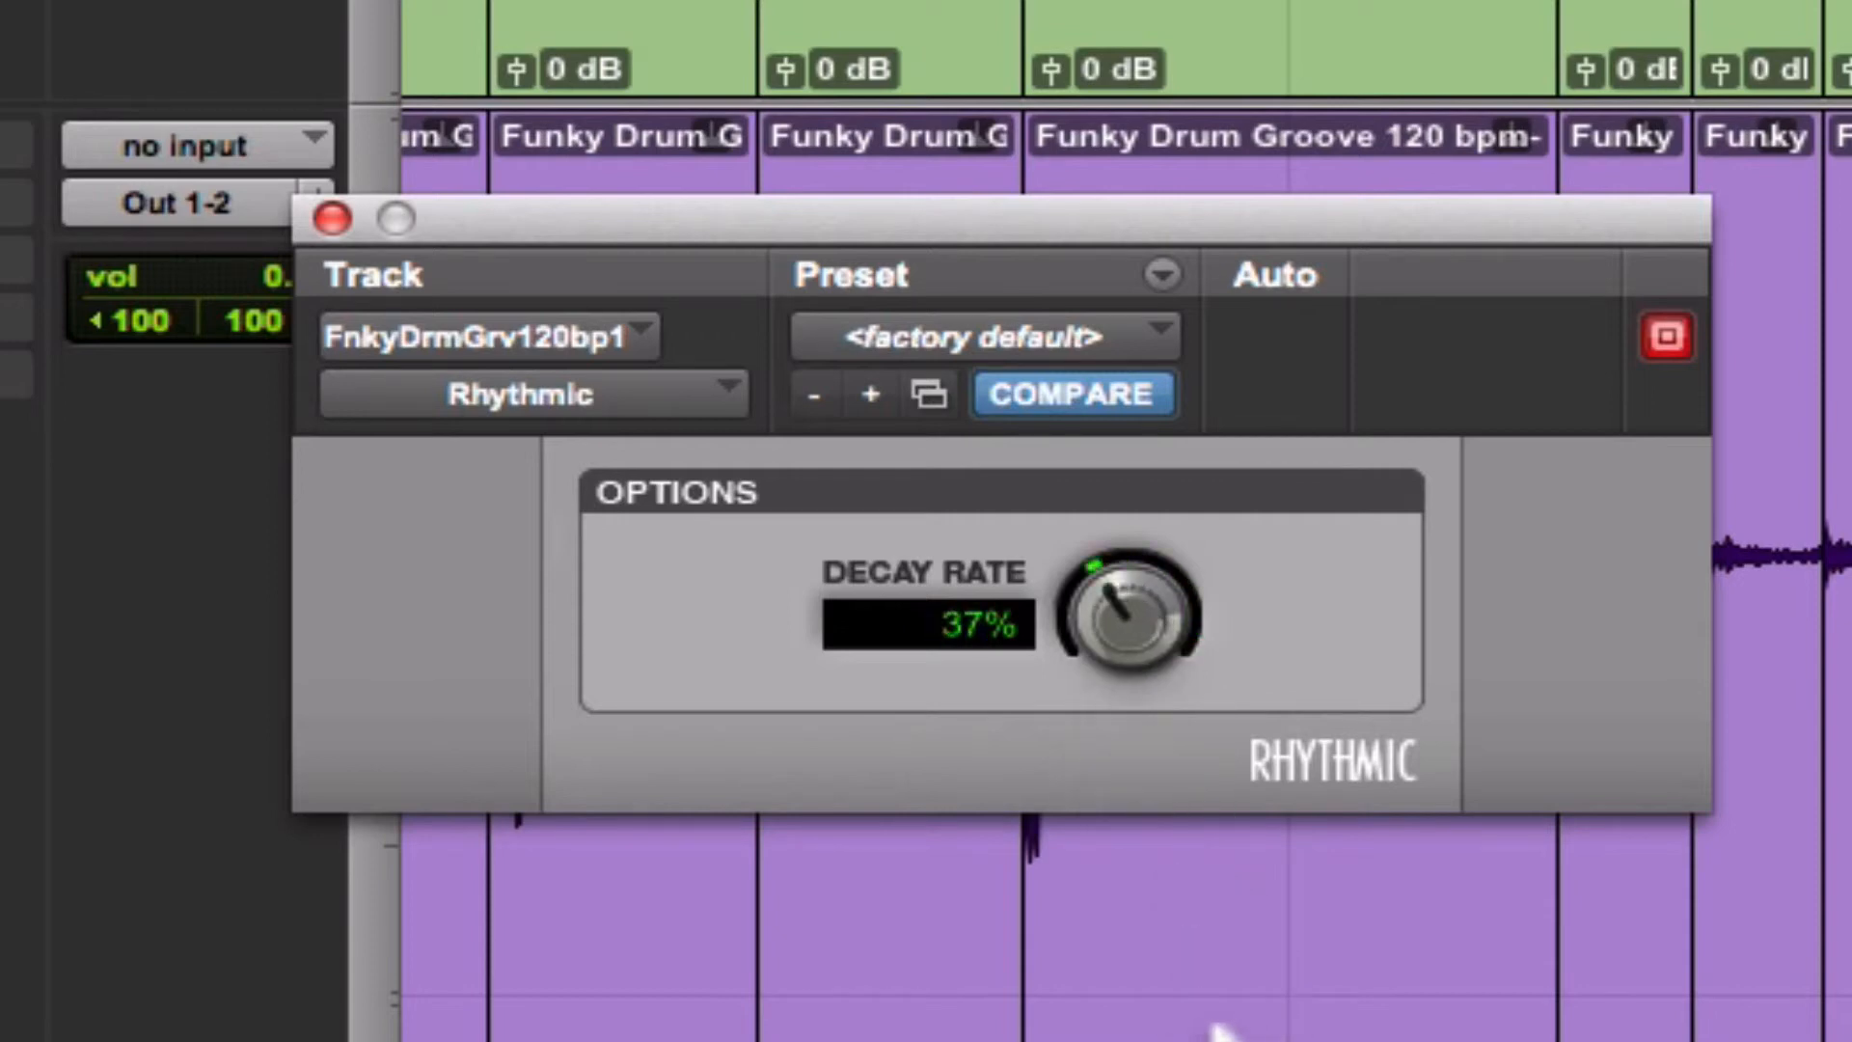
left_click_drag(1100, 599, 1131, 813)
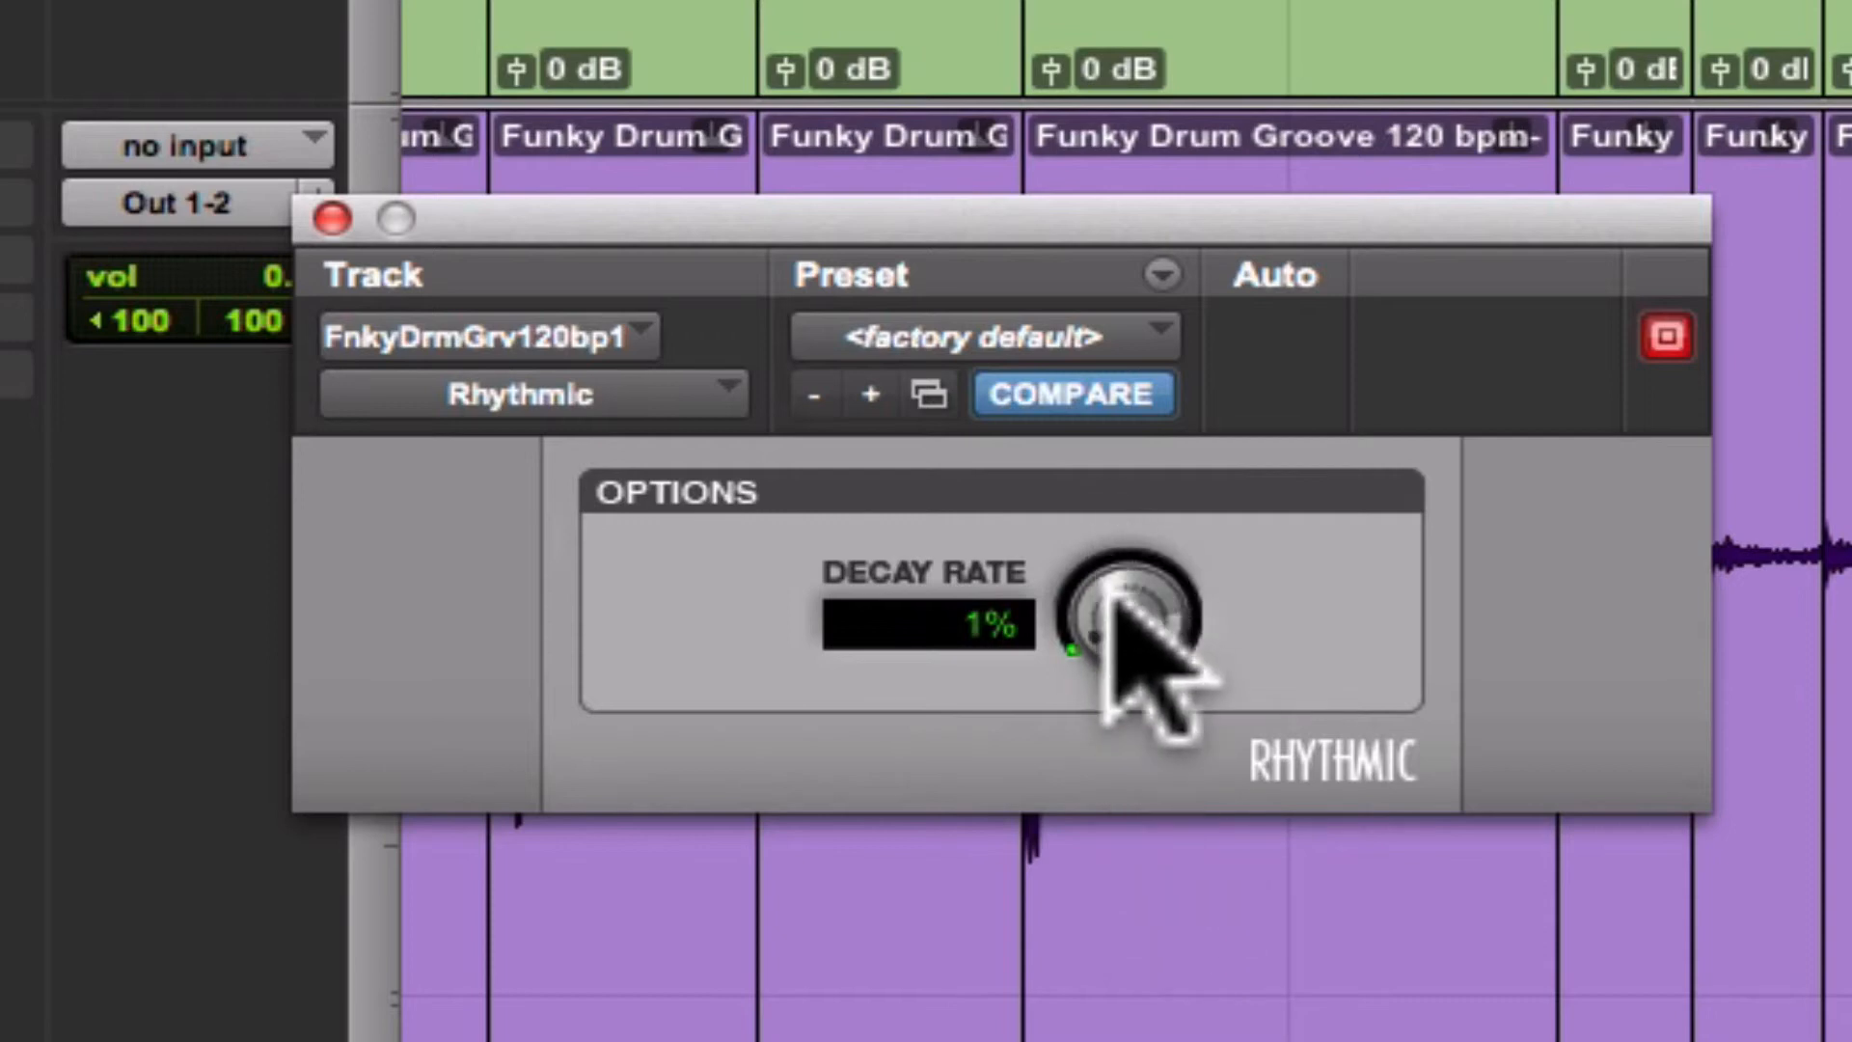
left_click_drag(1109, 591, 1093, 518)
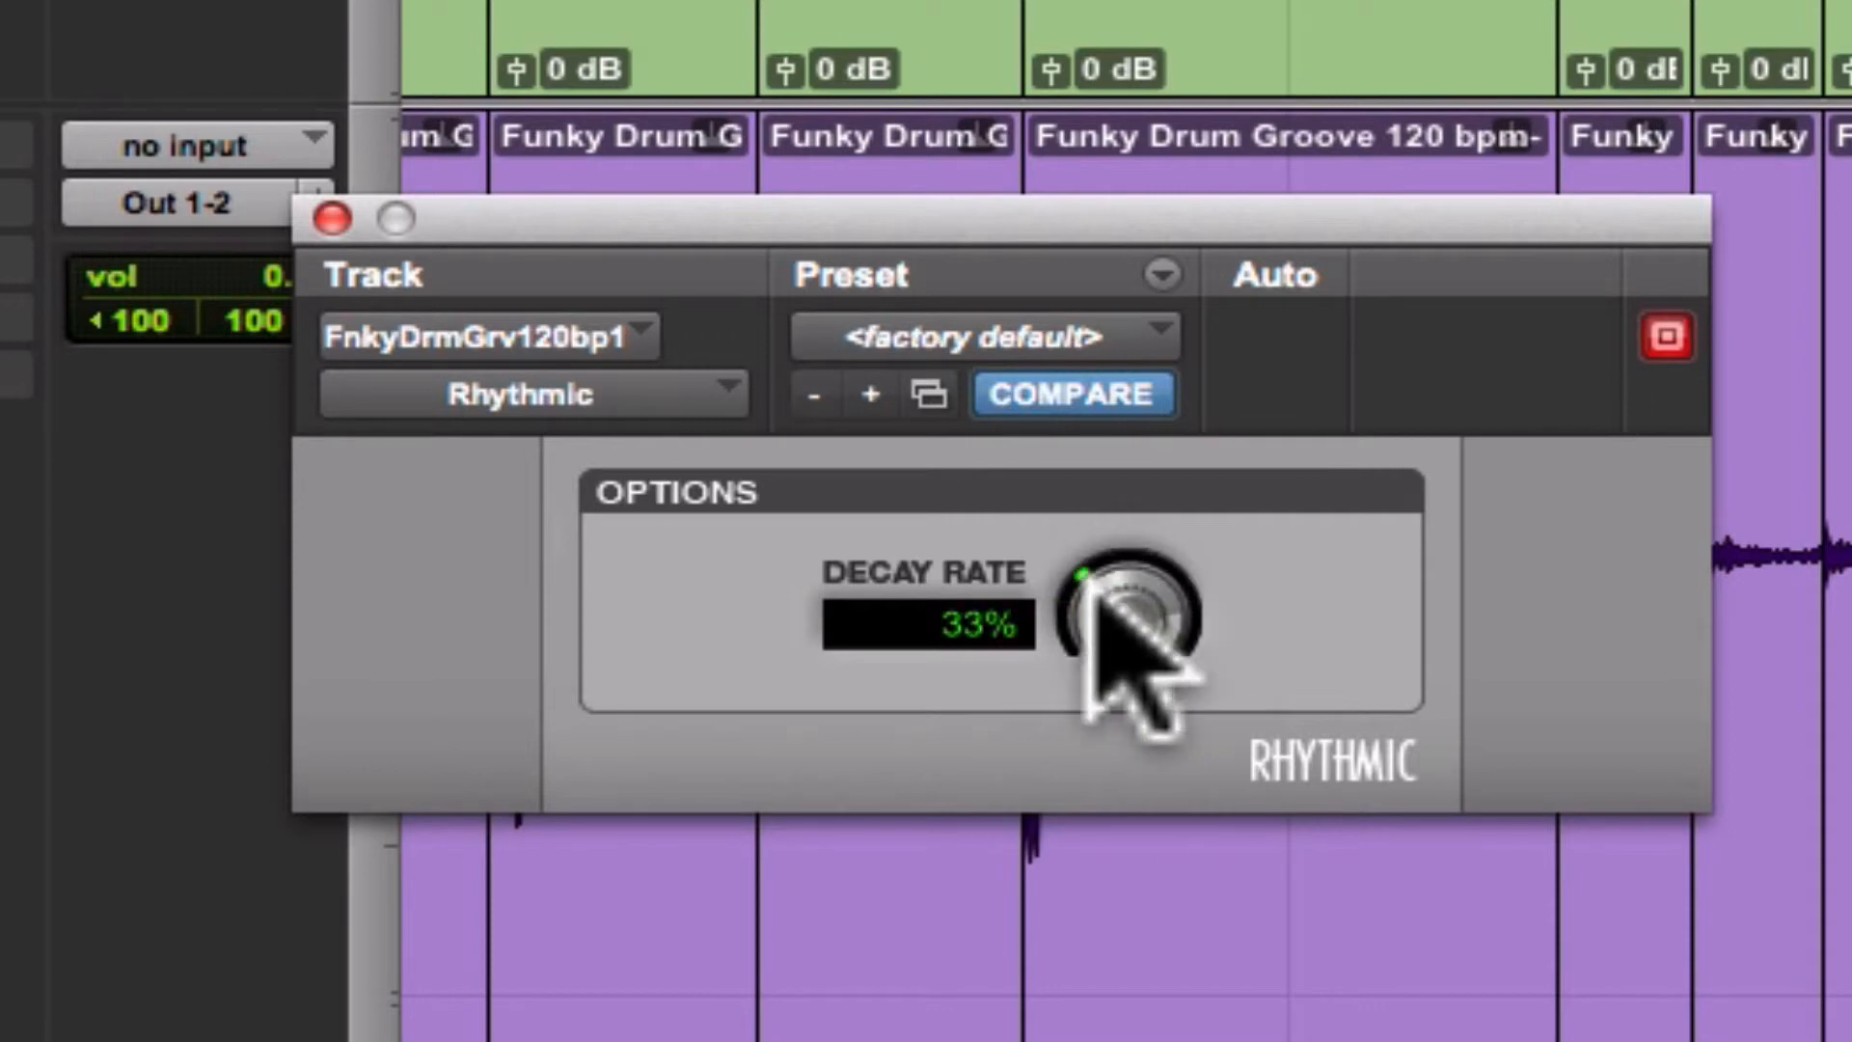
left_click_drag(1096, 591, 1094, 525)
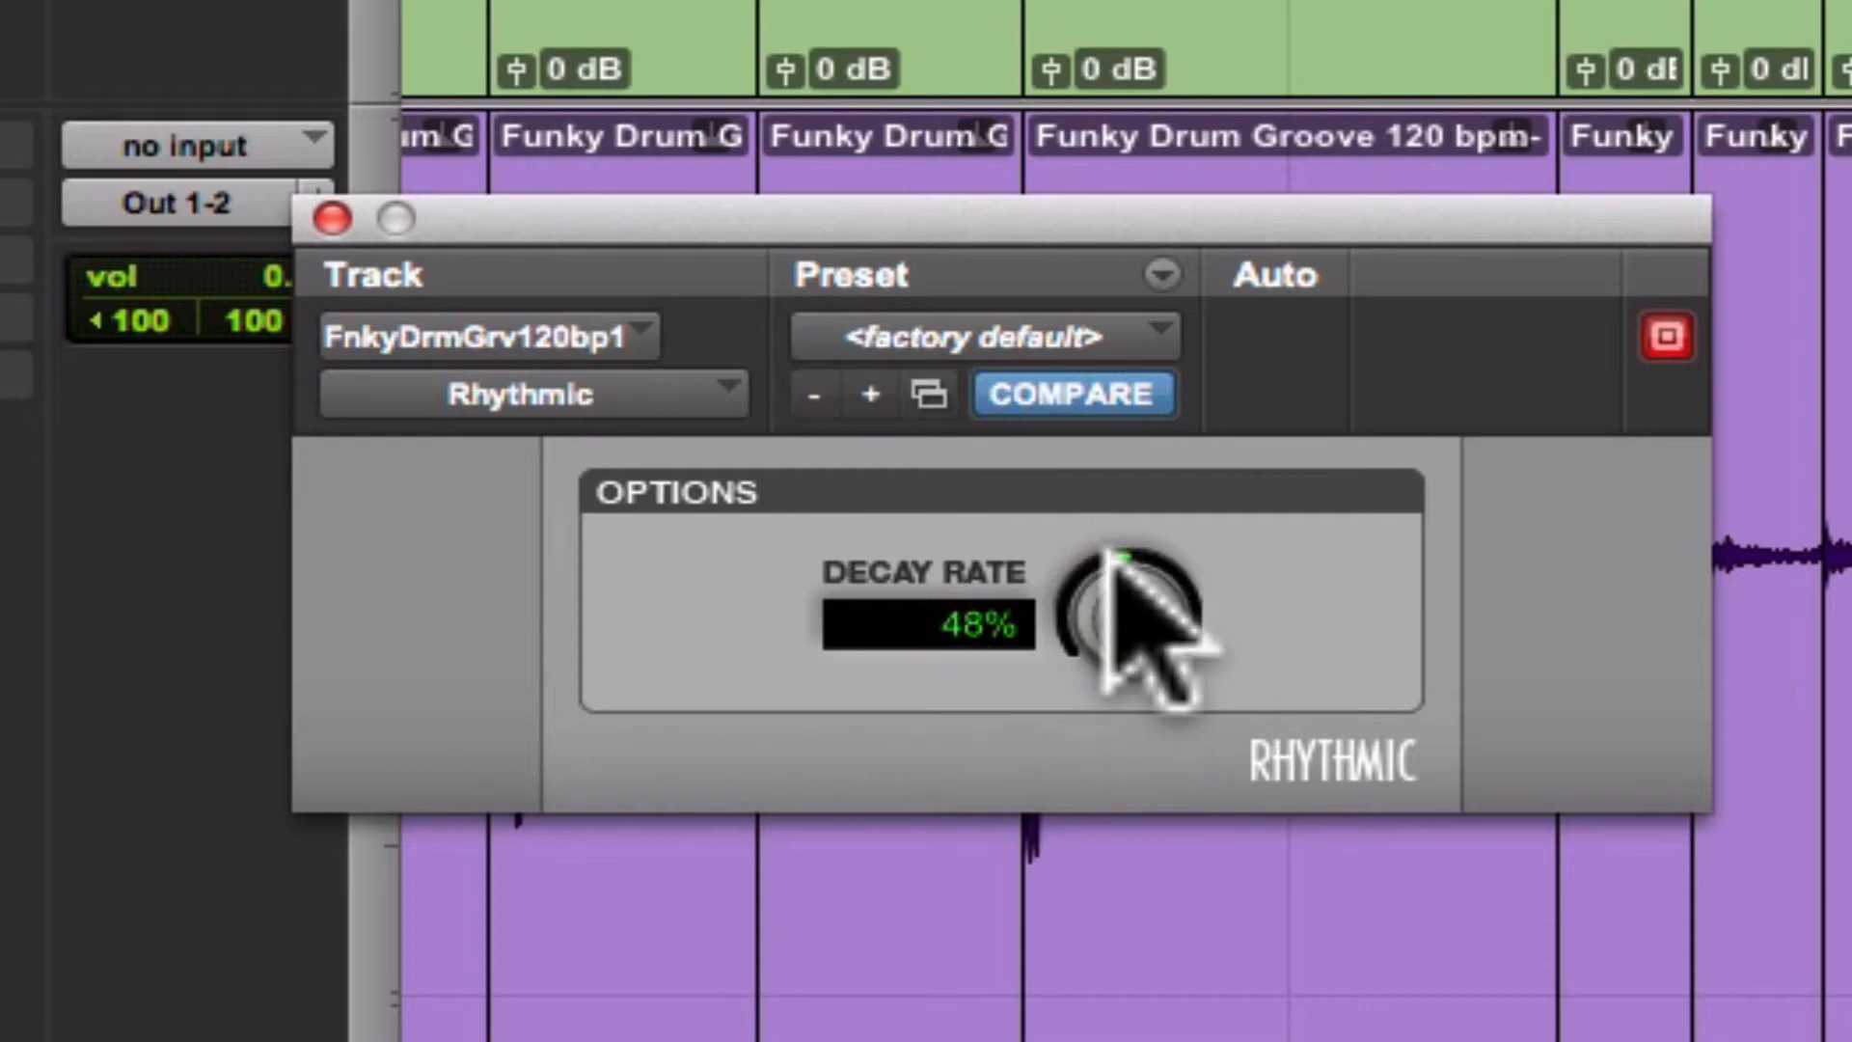
left_click_drag(1109, 555, 1107, 675)
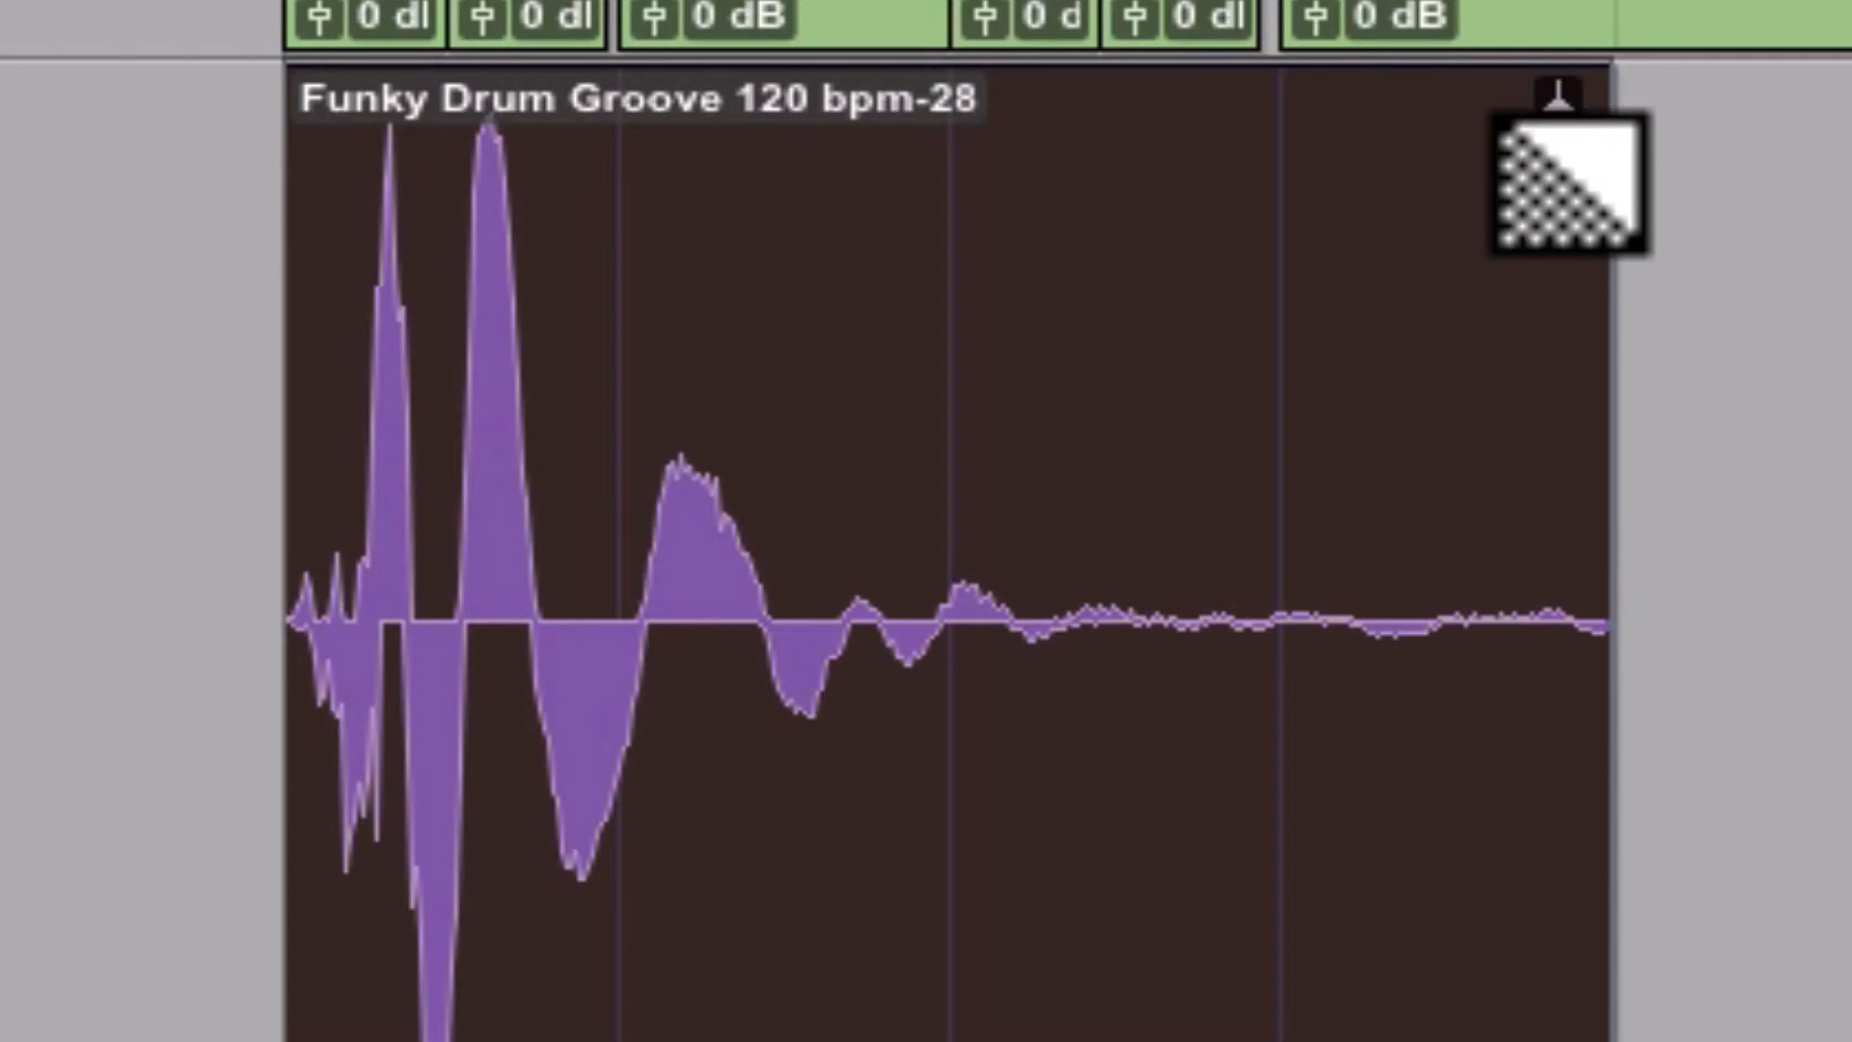
Add a fade-out over about the last quarter of the stretched slice at 3|1|000 and play it
left_click_drag(1570, 182, 1389, 169)
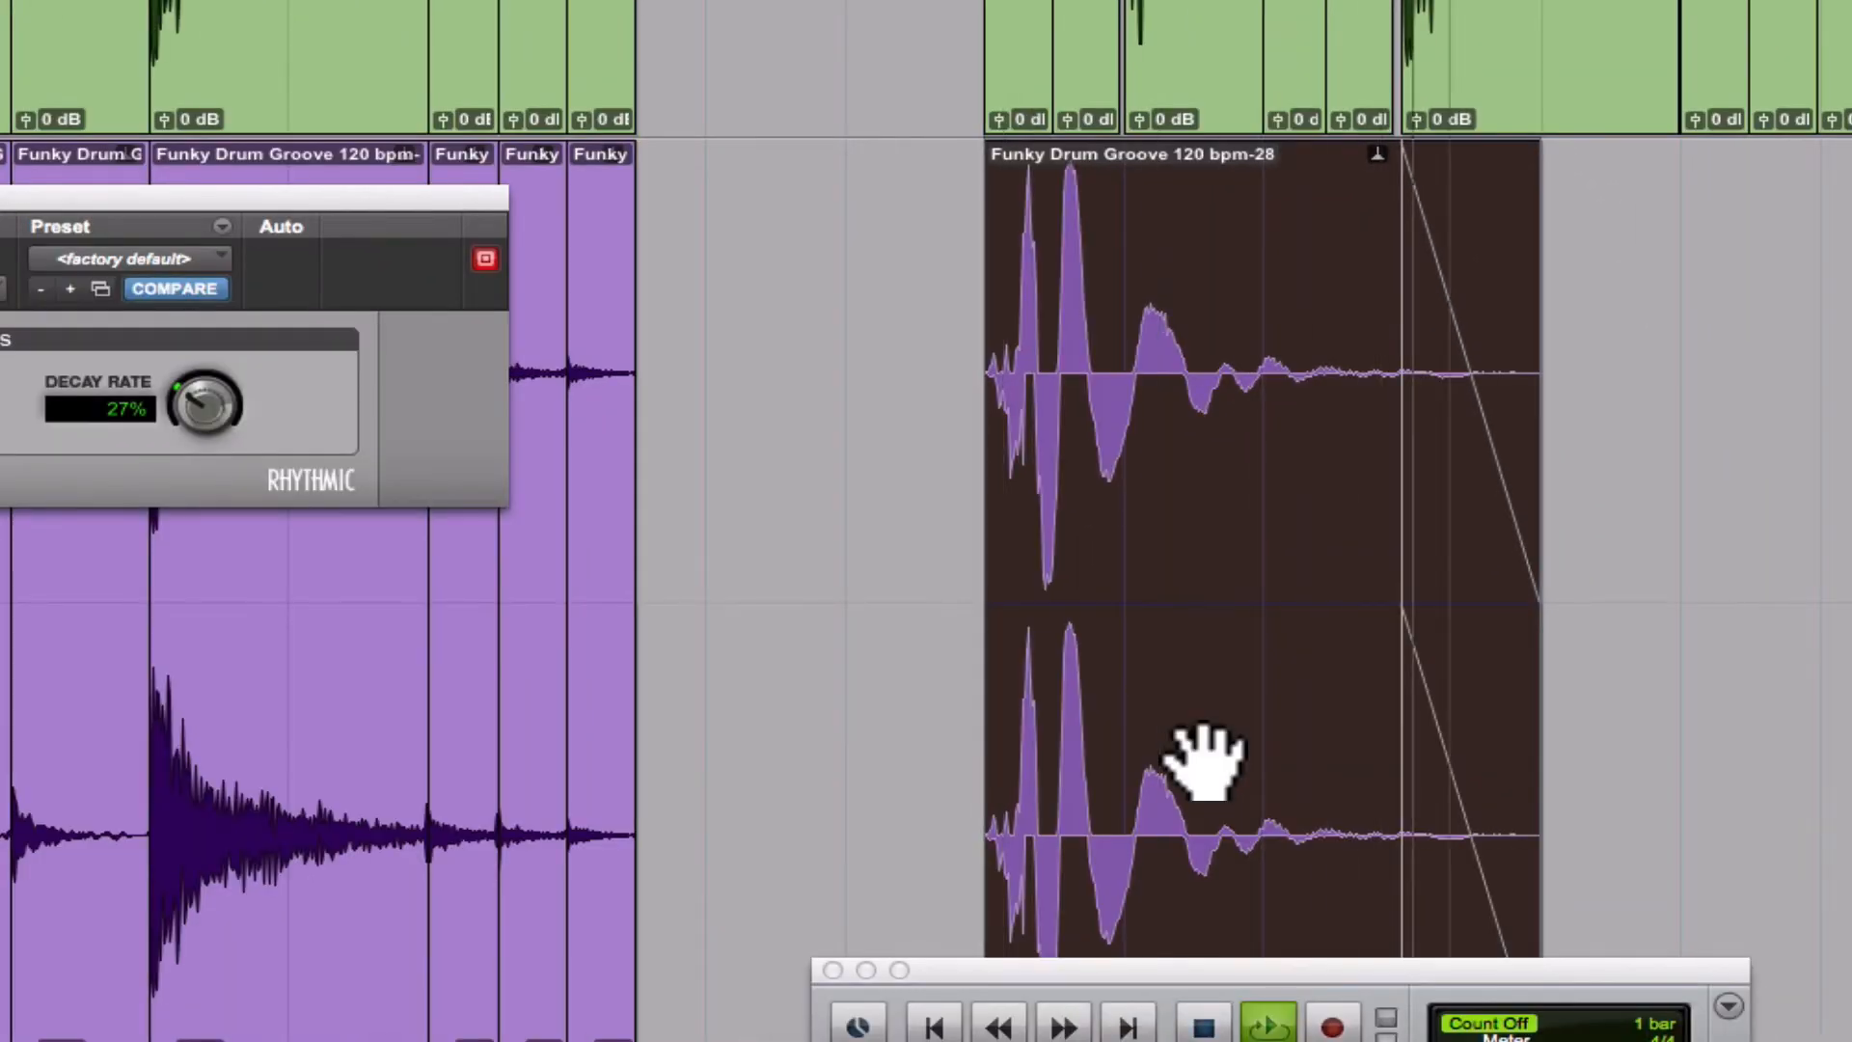
key("space")
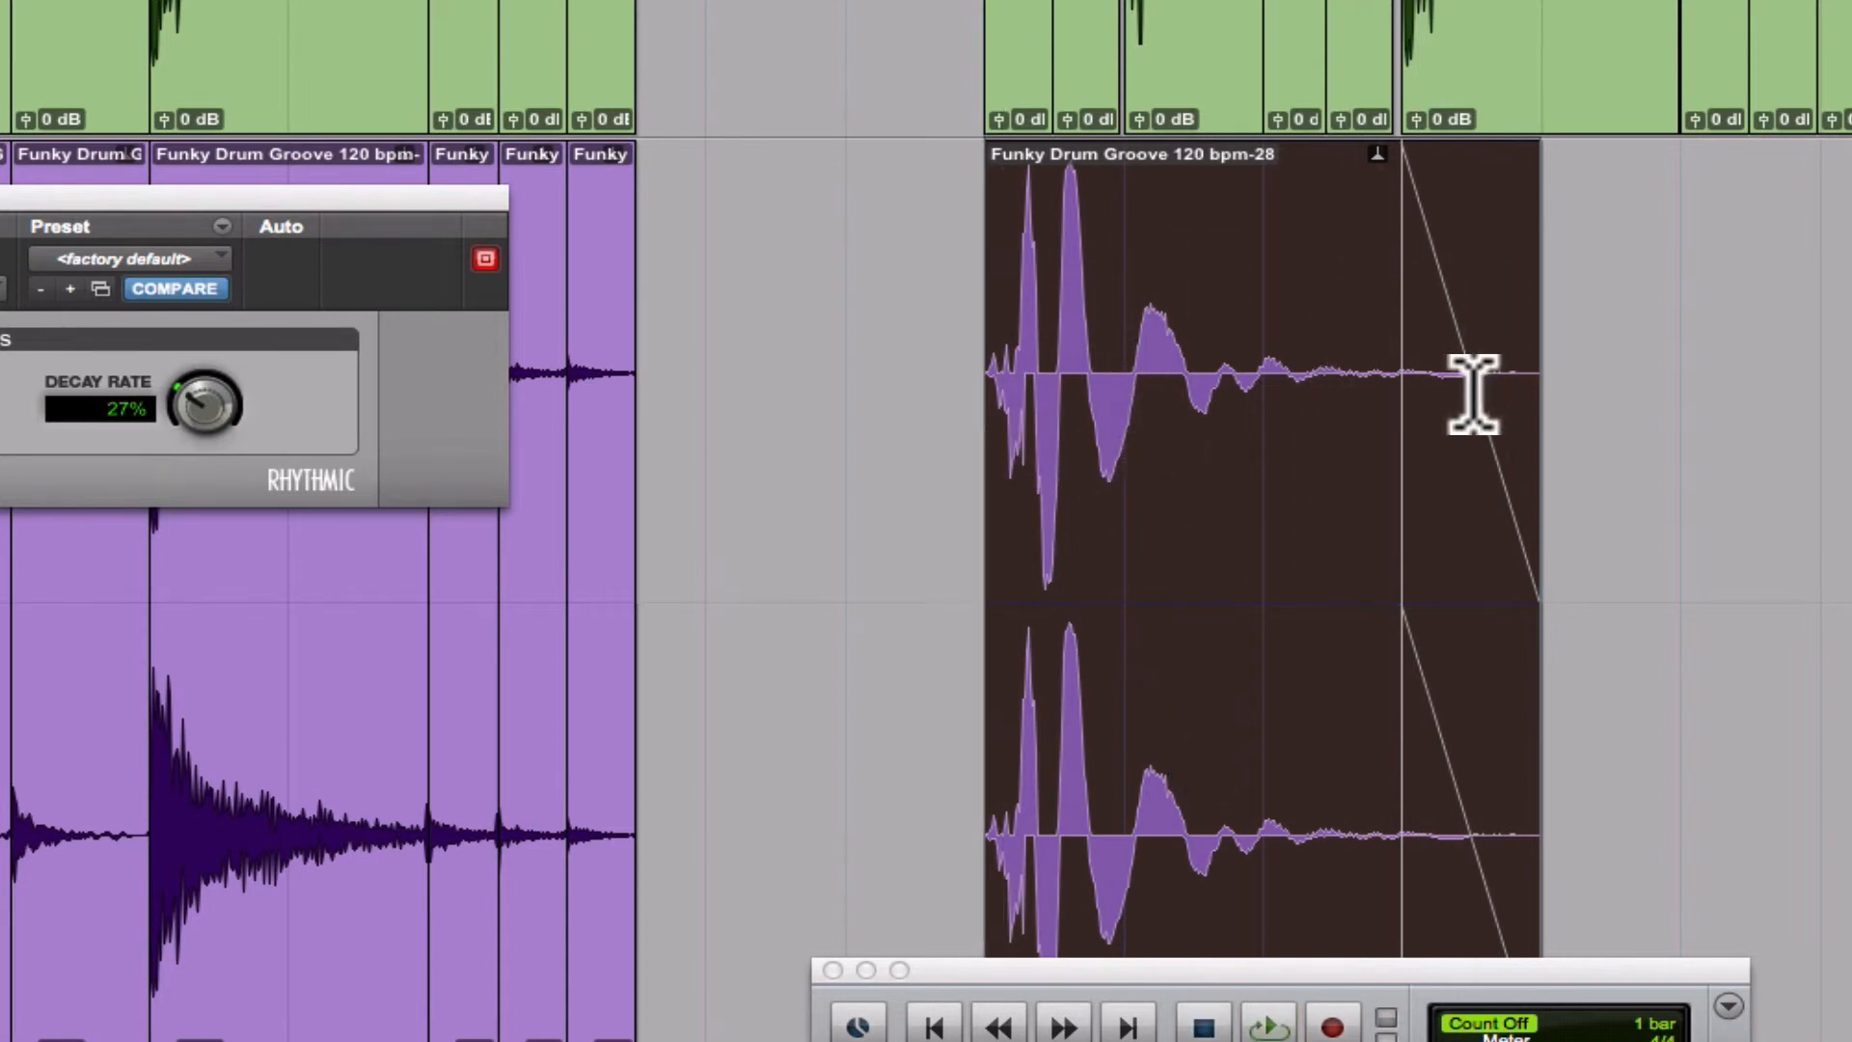
key("space")
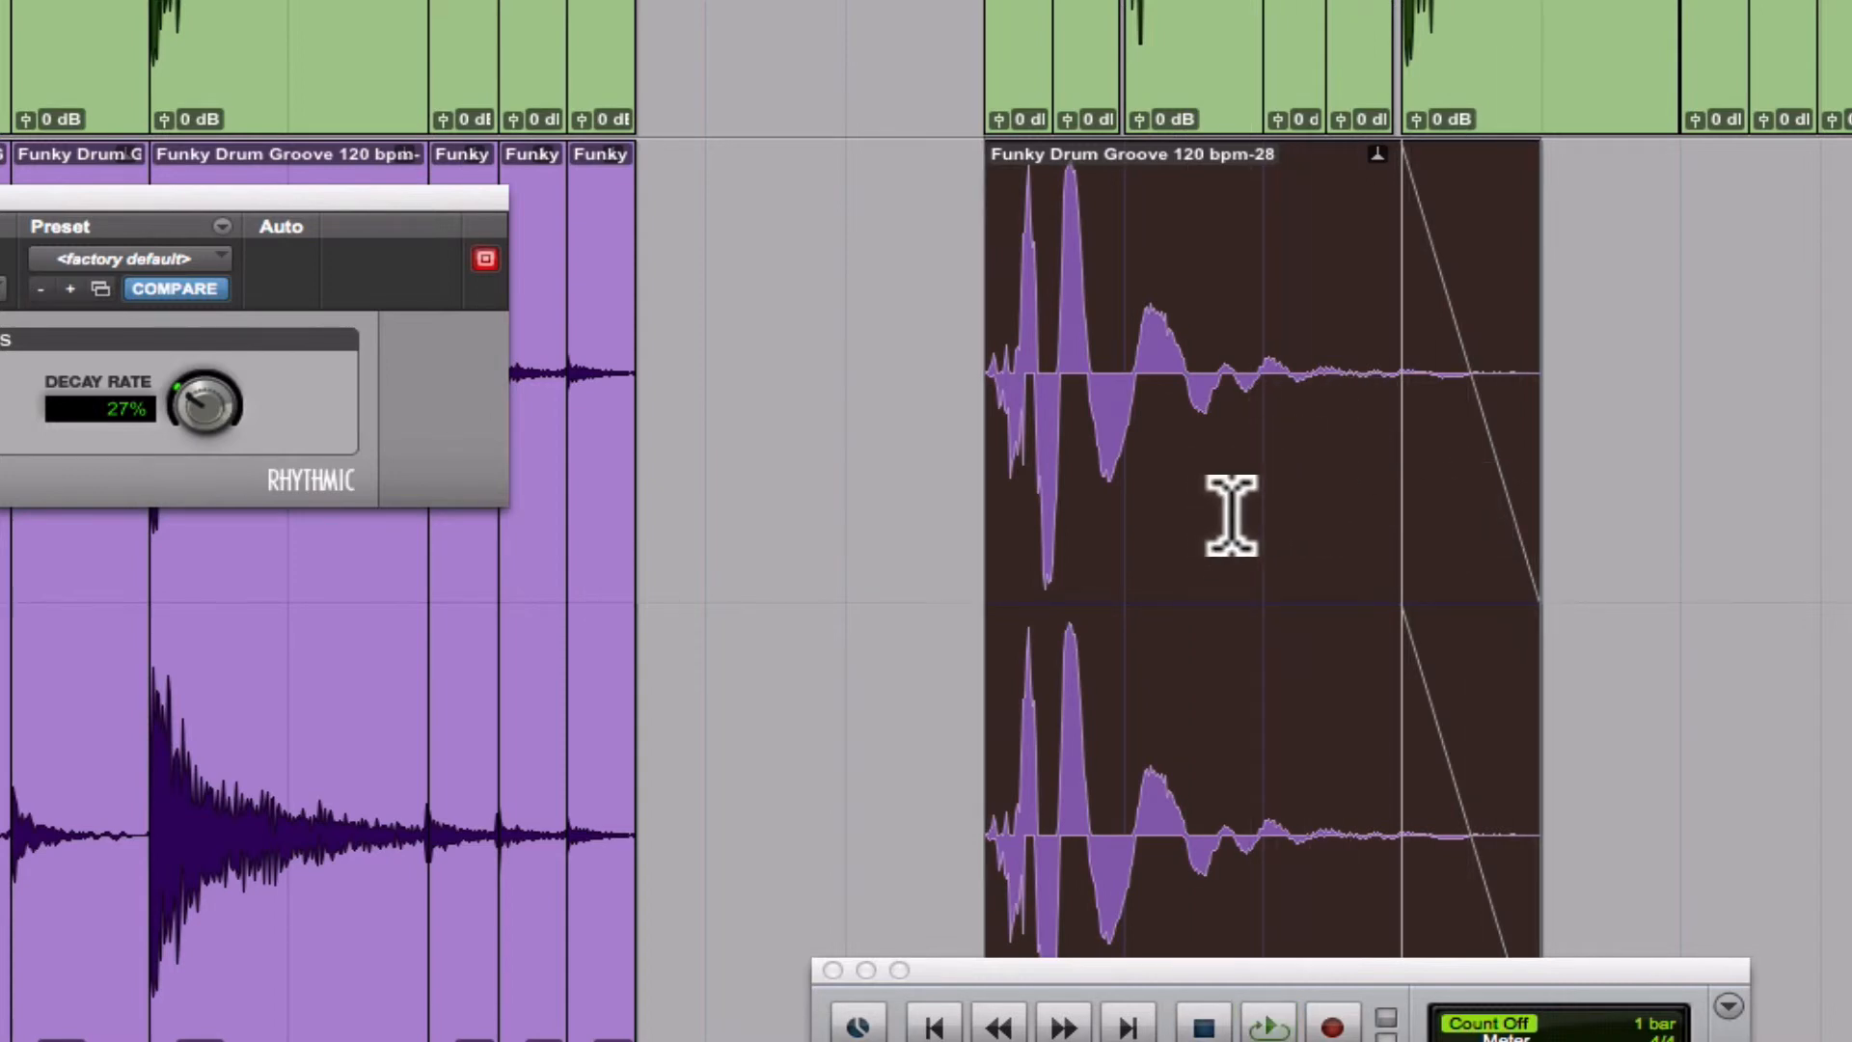
Repeat the faded slice at 3|1|000 on the duplicate track three times
key("super+bracketleft")
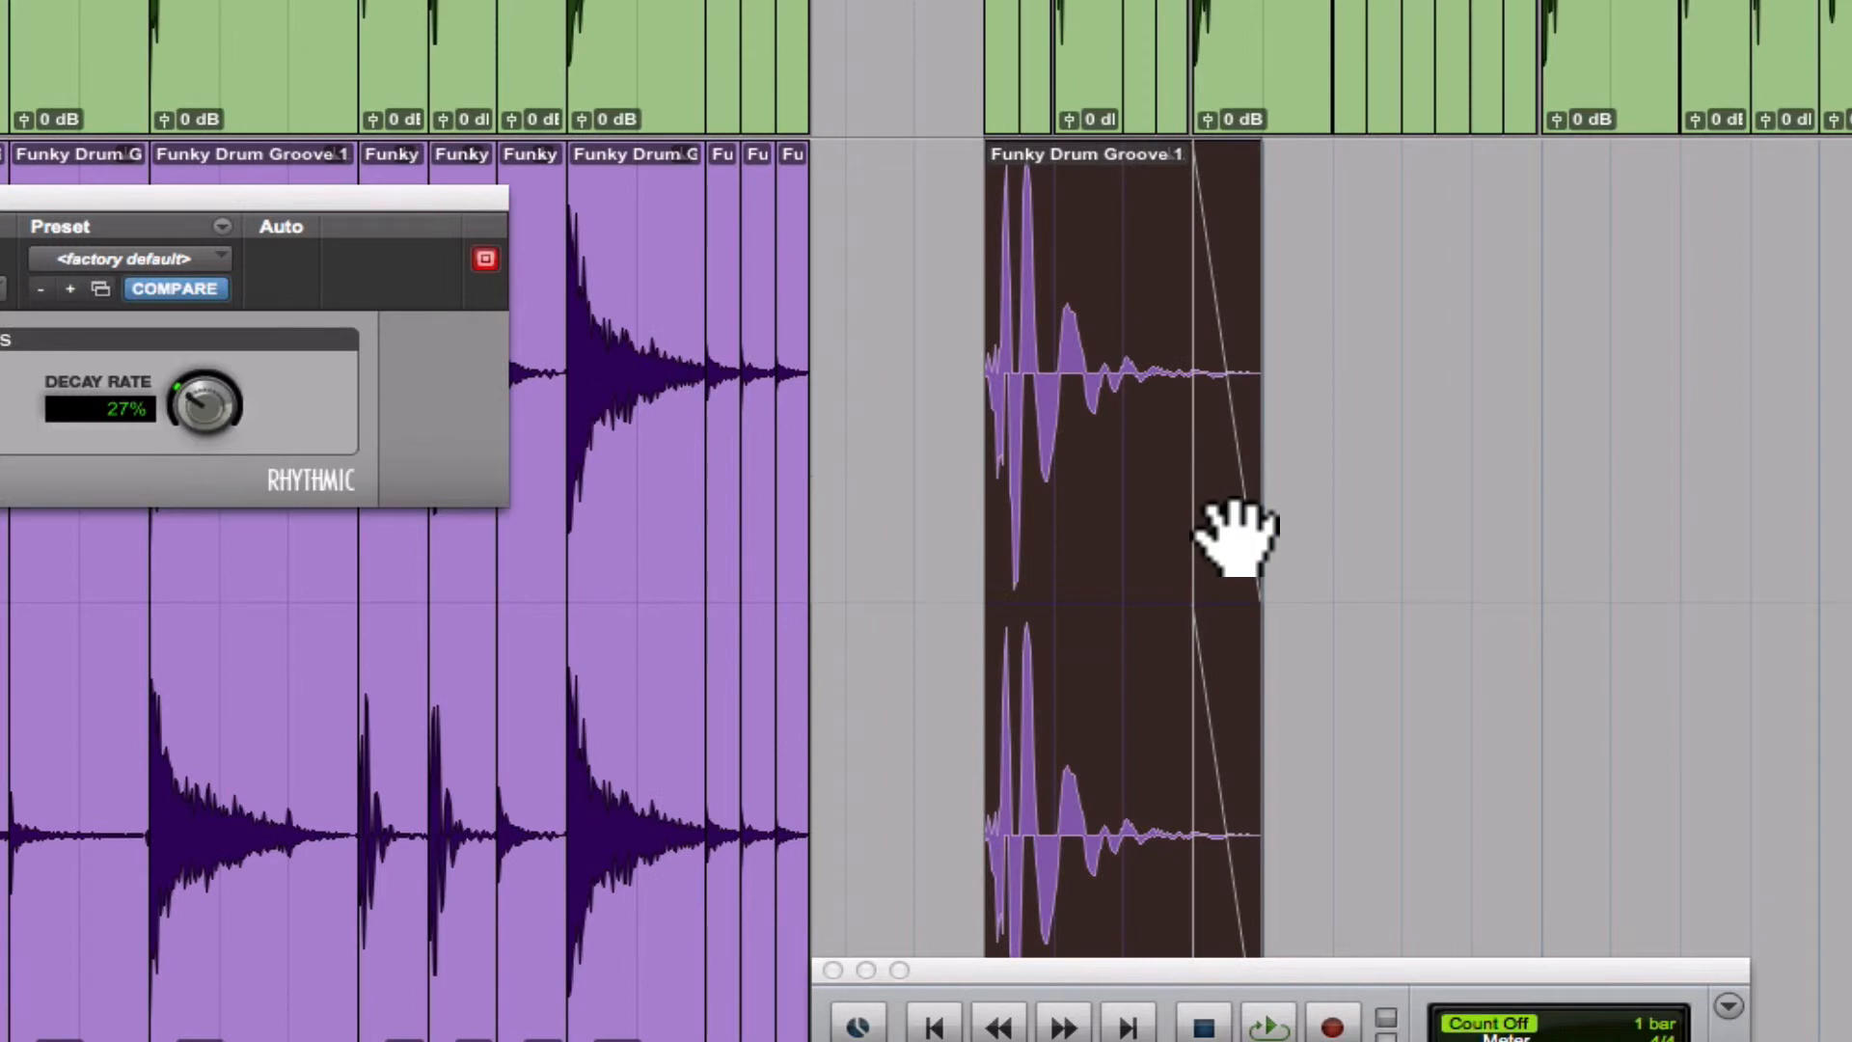
key("super+bracketleft")
scroll(1231, 516, "up", 5)
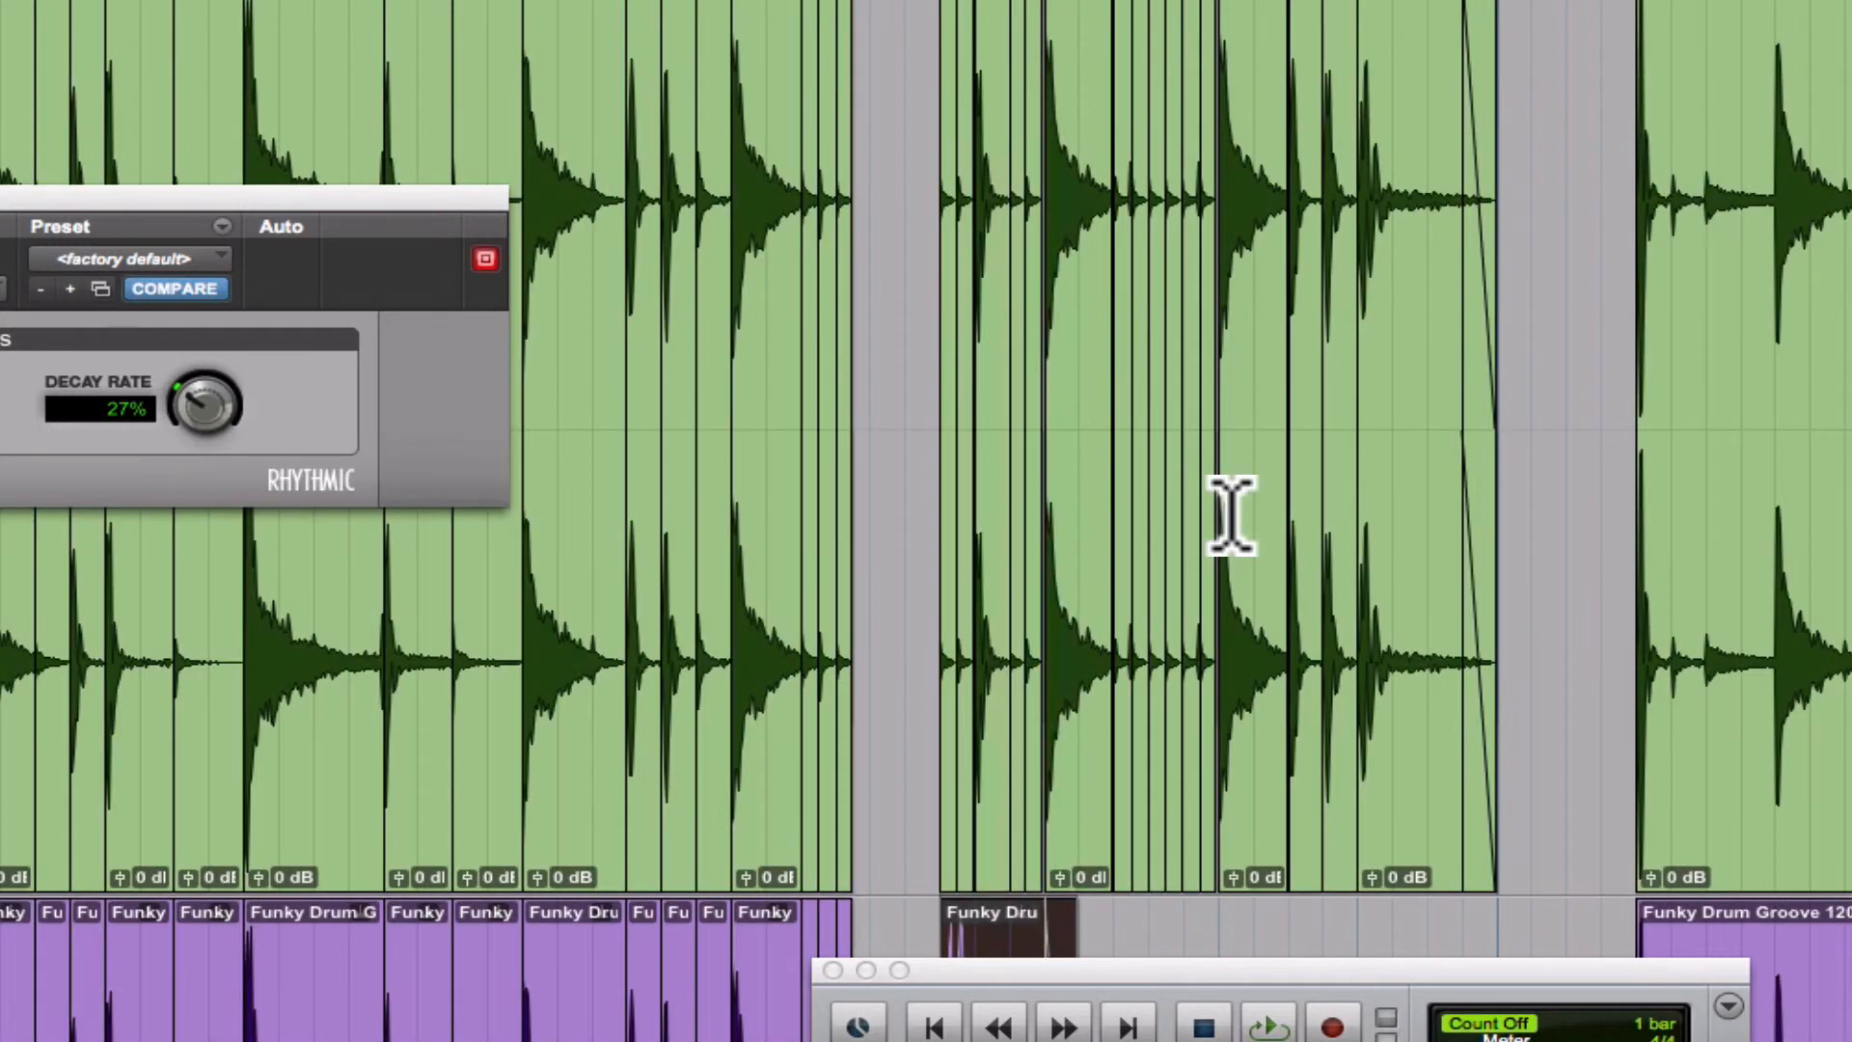
scroll(1232, 516, "down", 5)
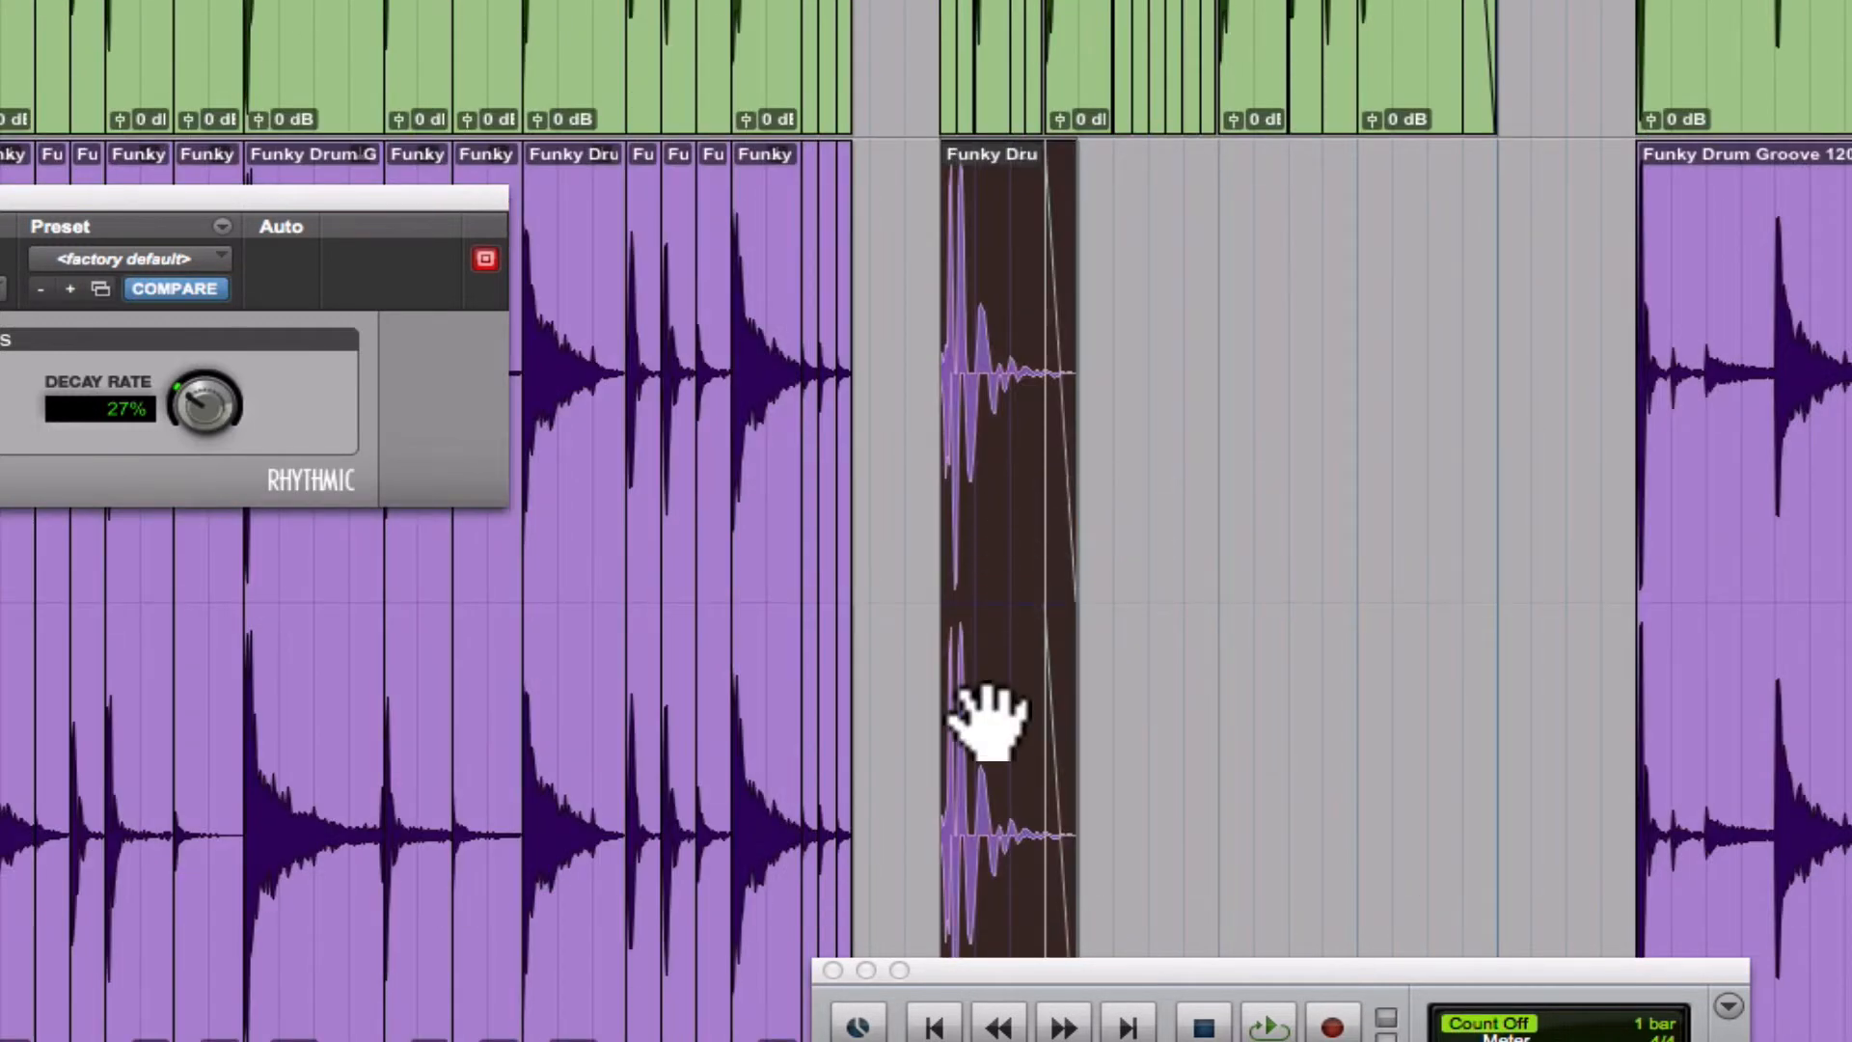
key("alt+r")
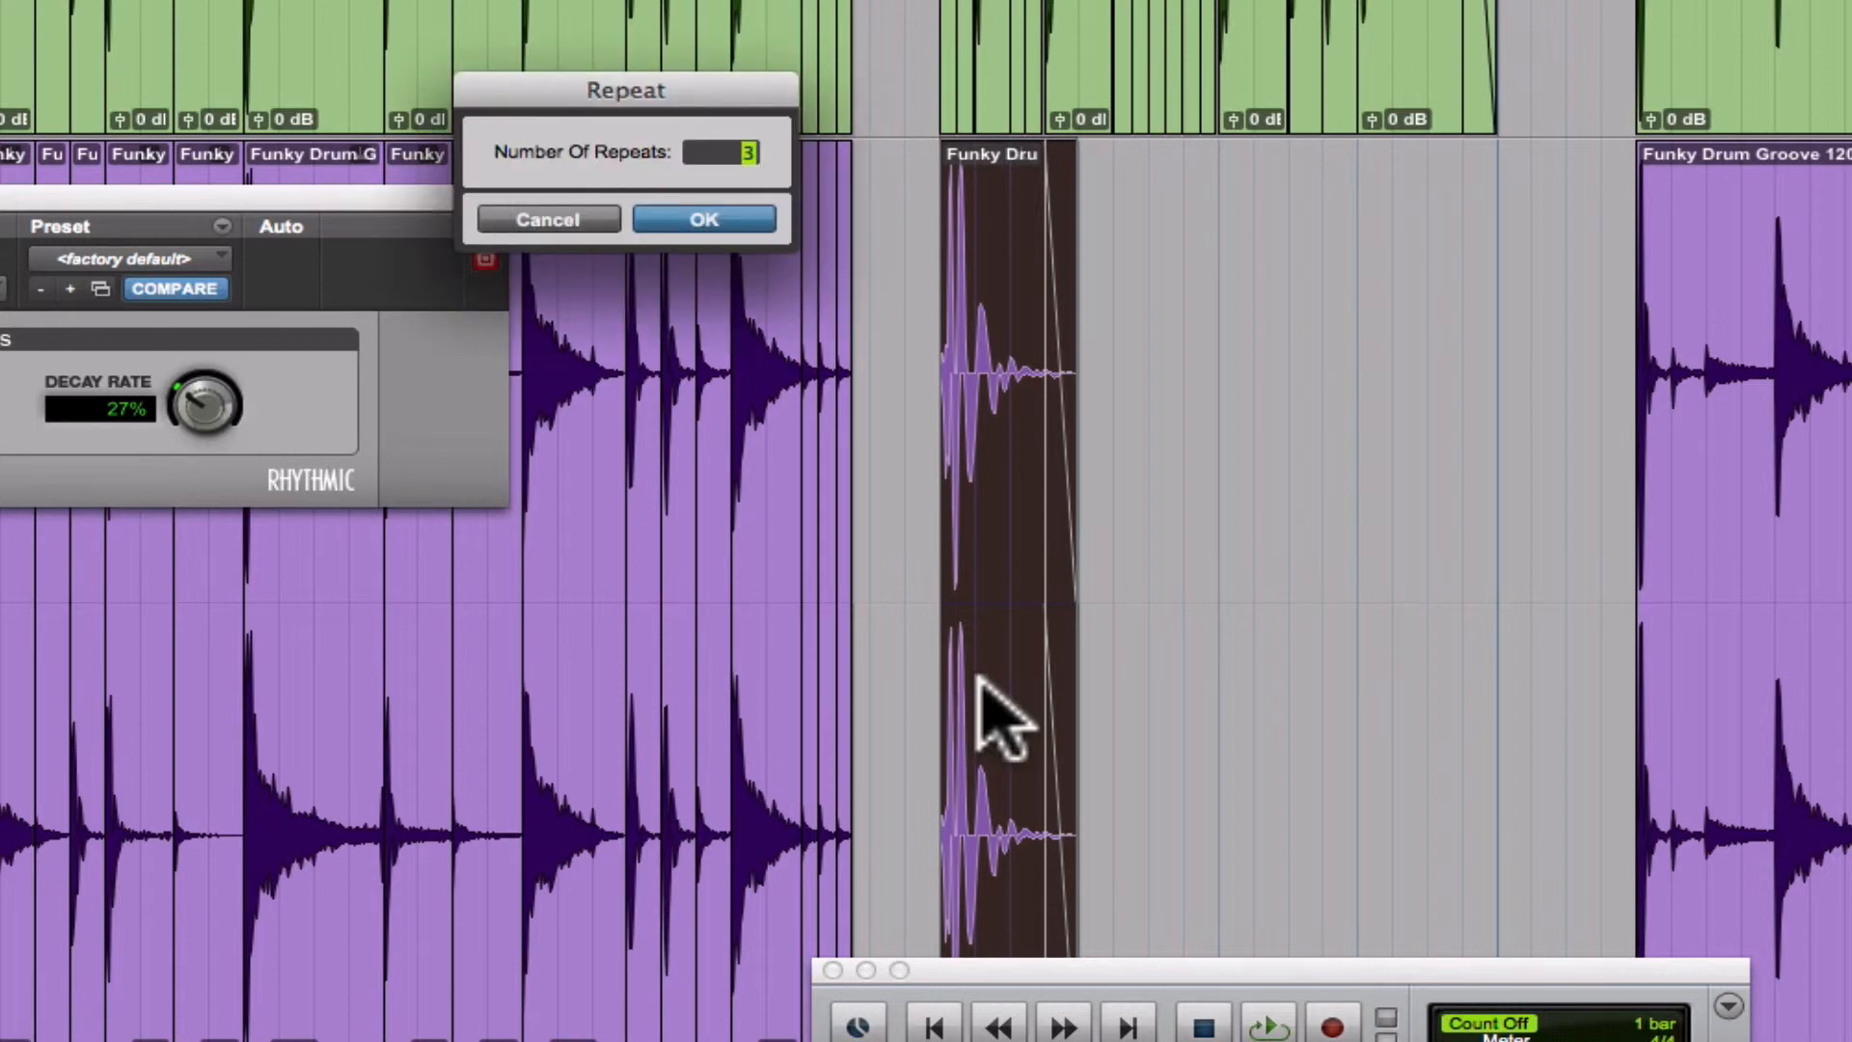
key("Return")
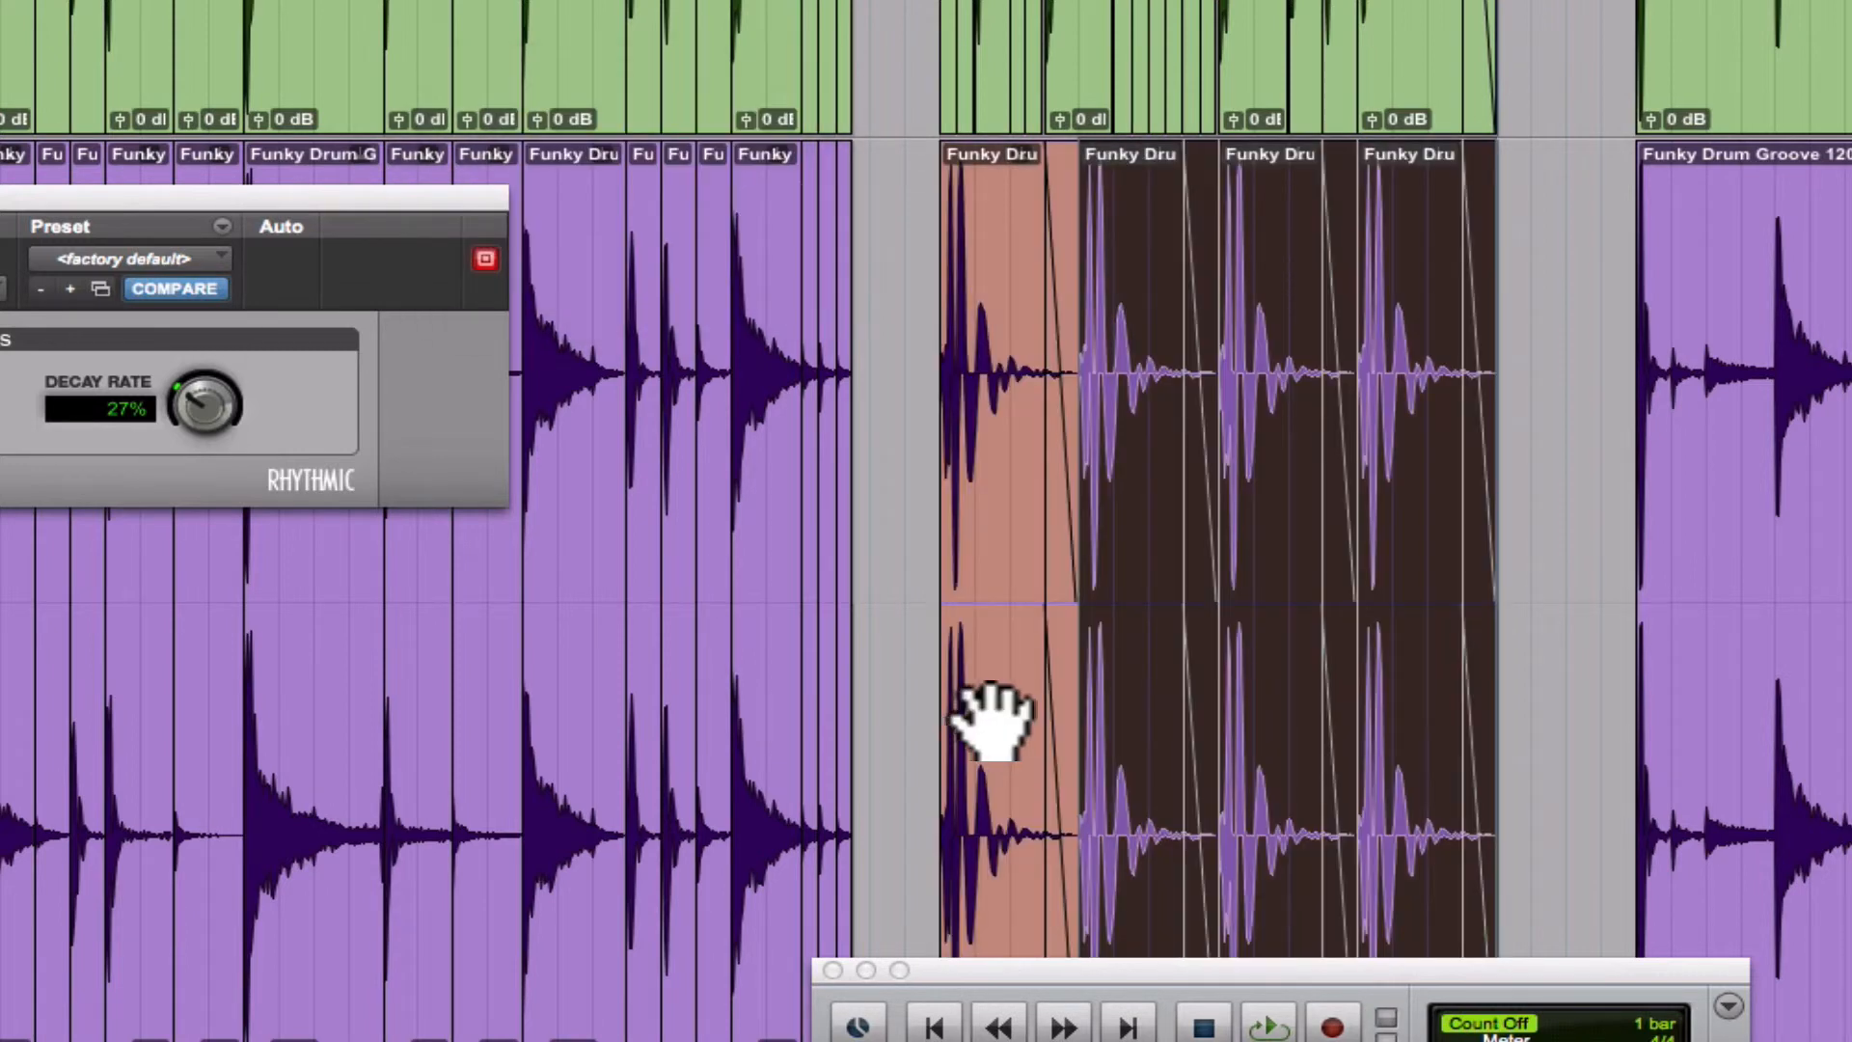
Select the edited slices from 3|1|000 to 4|1|000 on the original drum track and play them together with the repeated slices
scroll(926, 482, "up", 5)
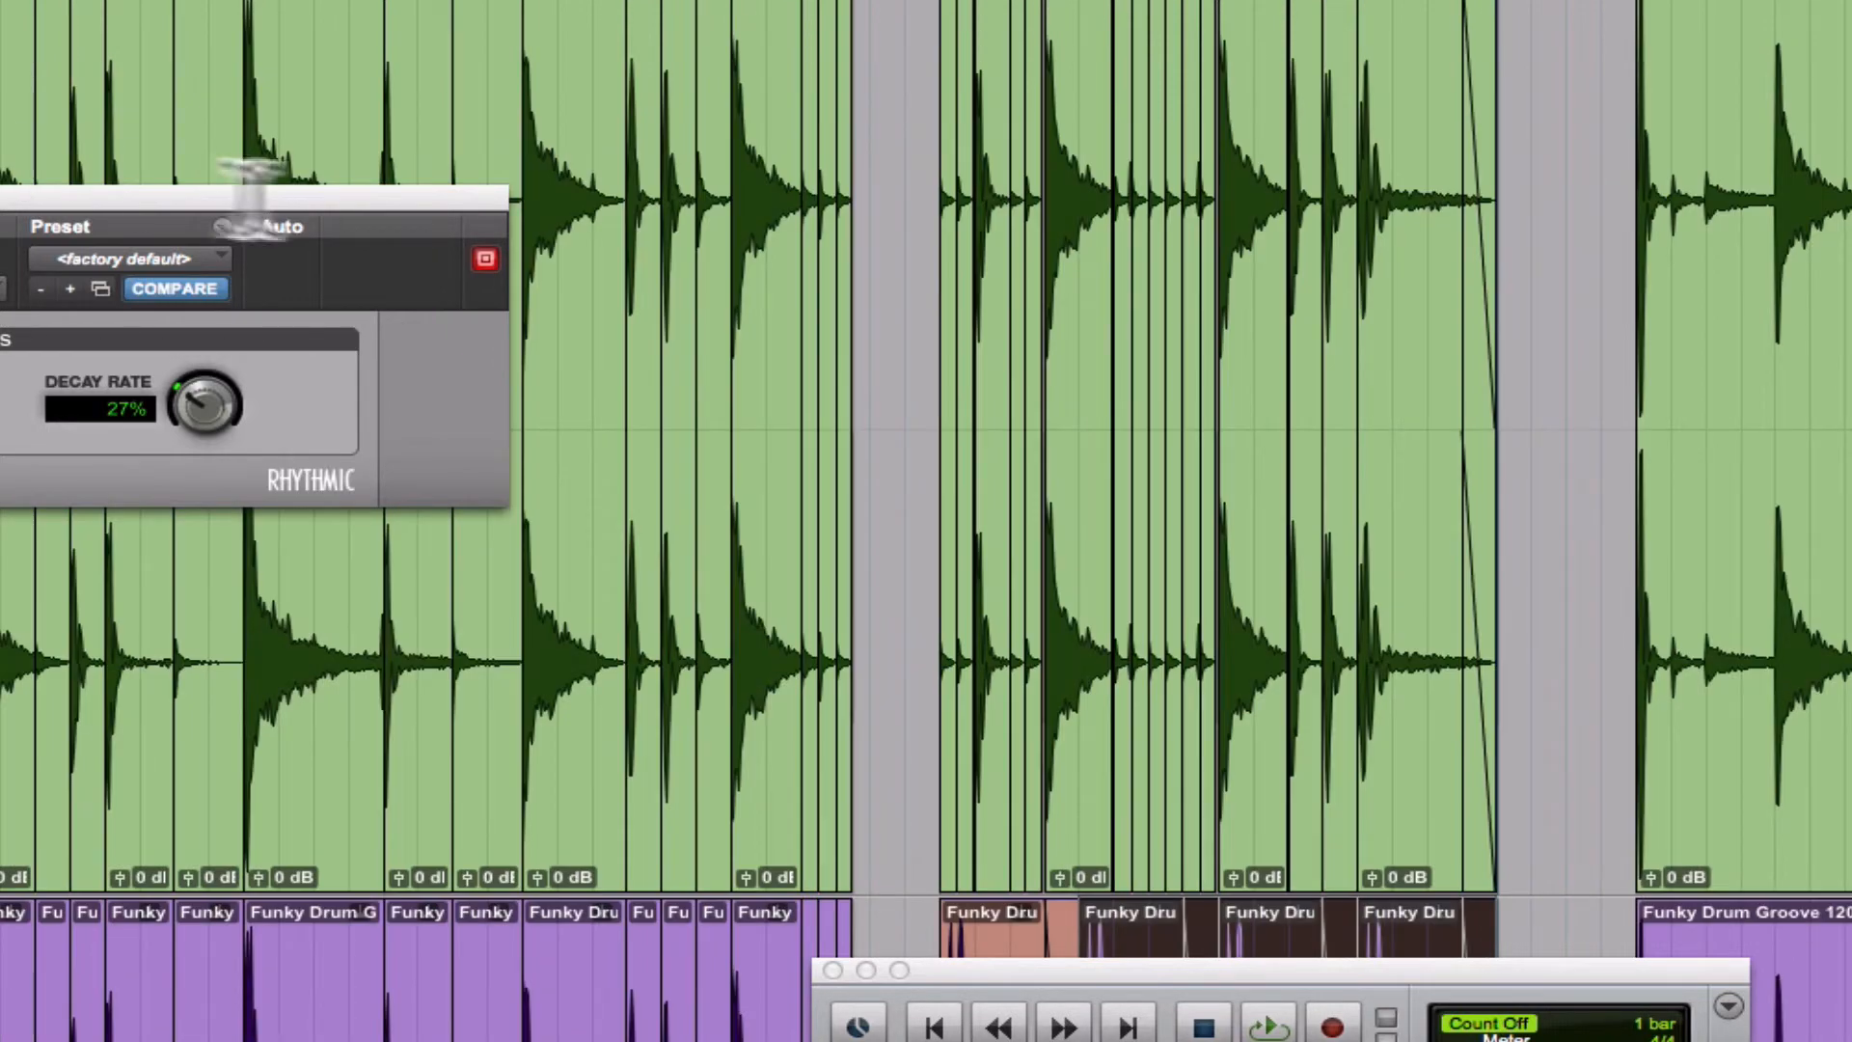
left_click_drag(935, 57, 1493, 126)
scroll(1493, 125, "down", 5)
key("space")
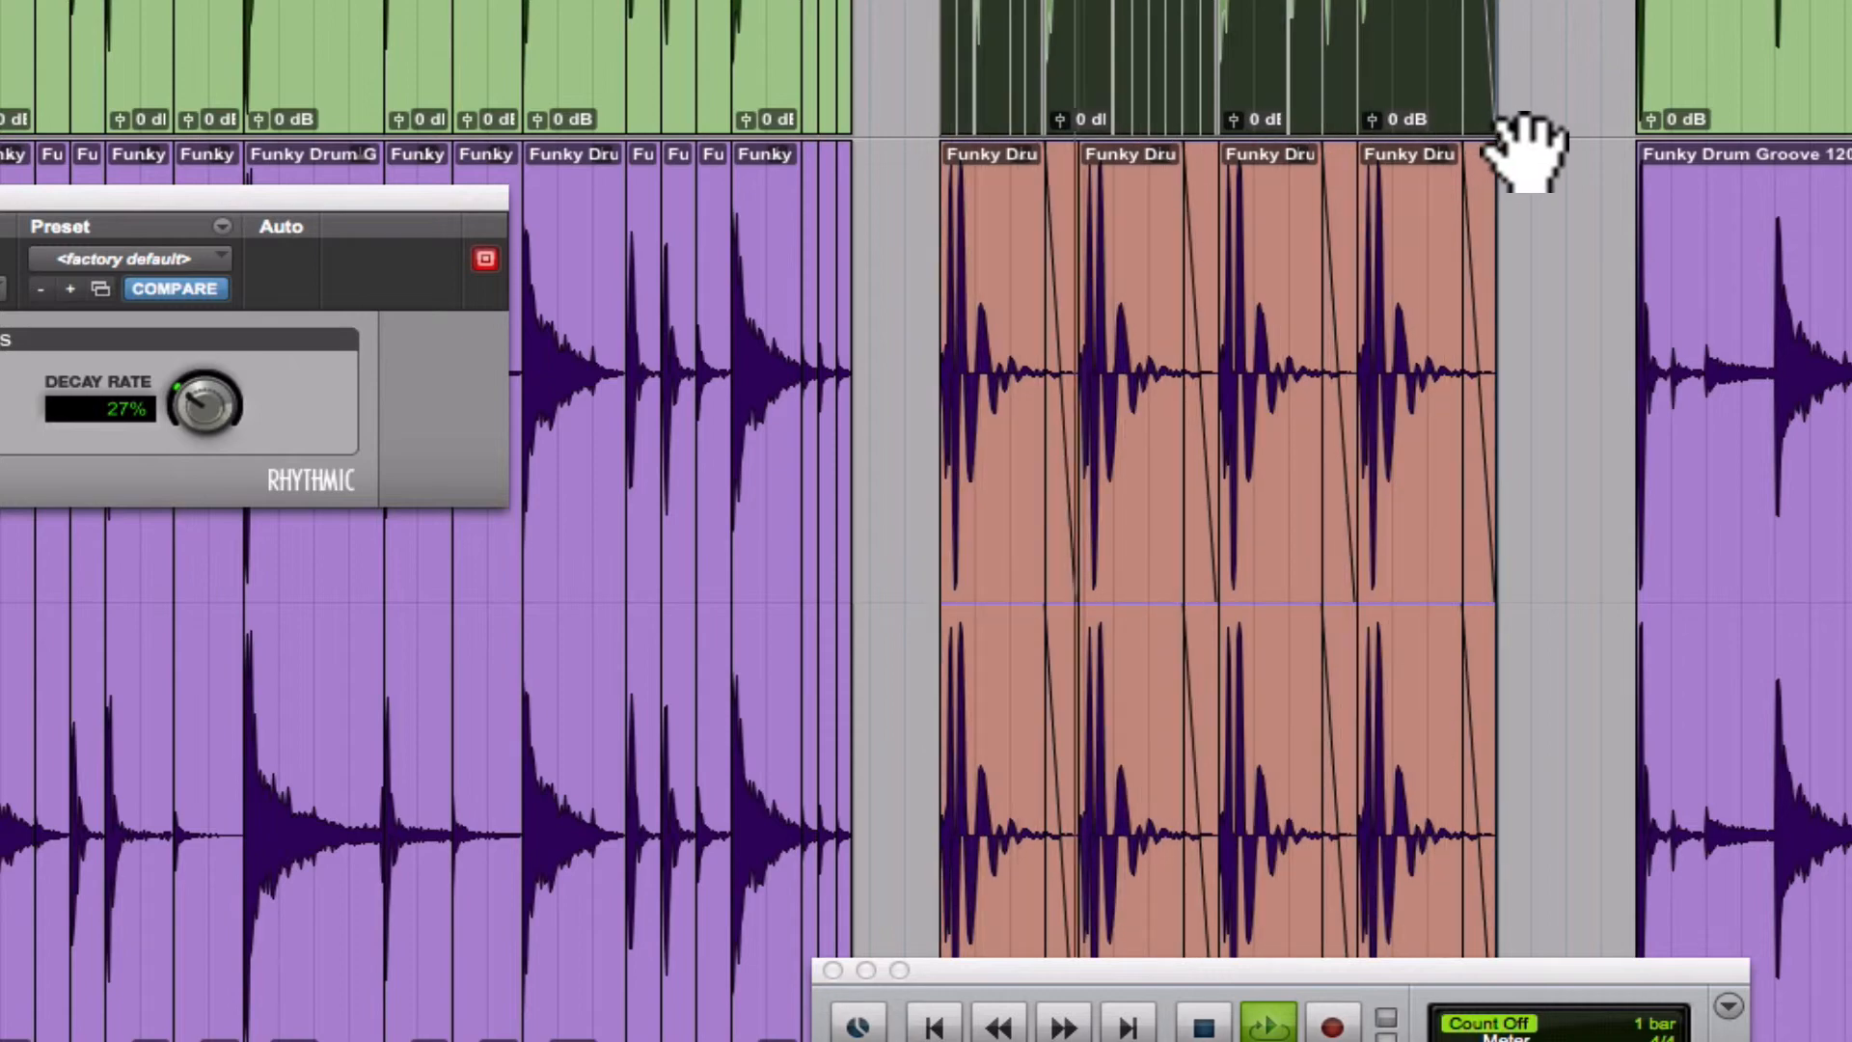
scroll(1524, 150, "up", 5)
key("space")
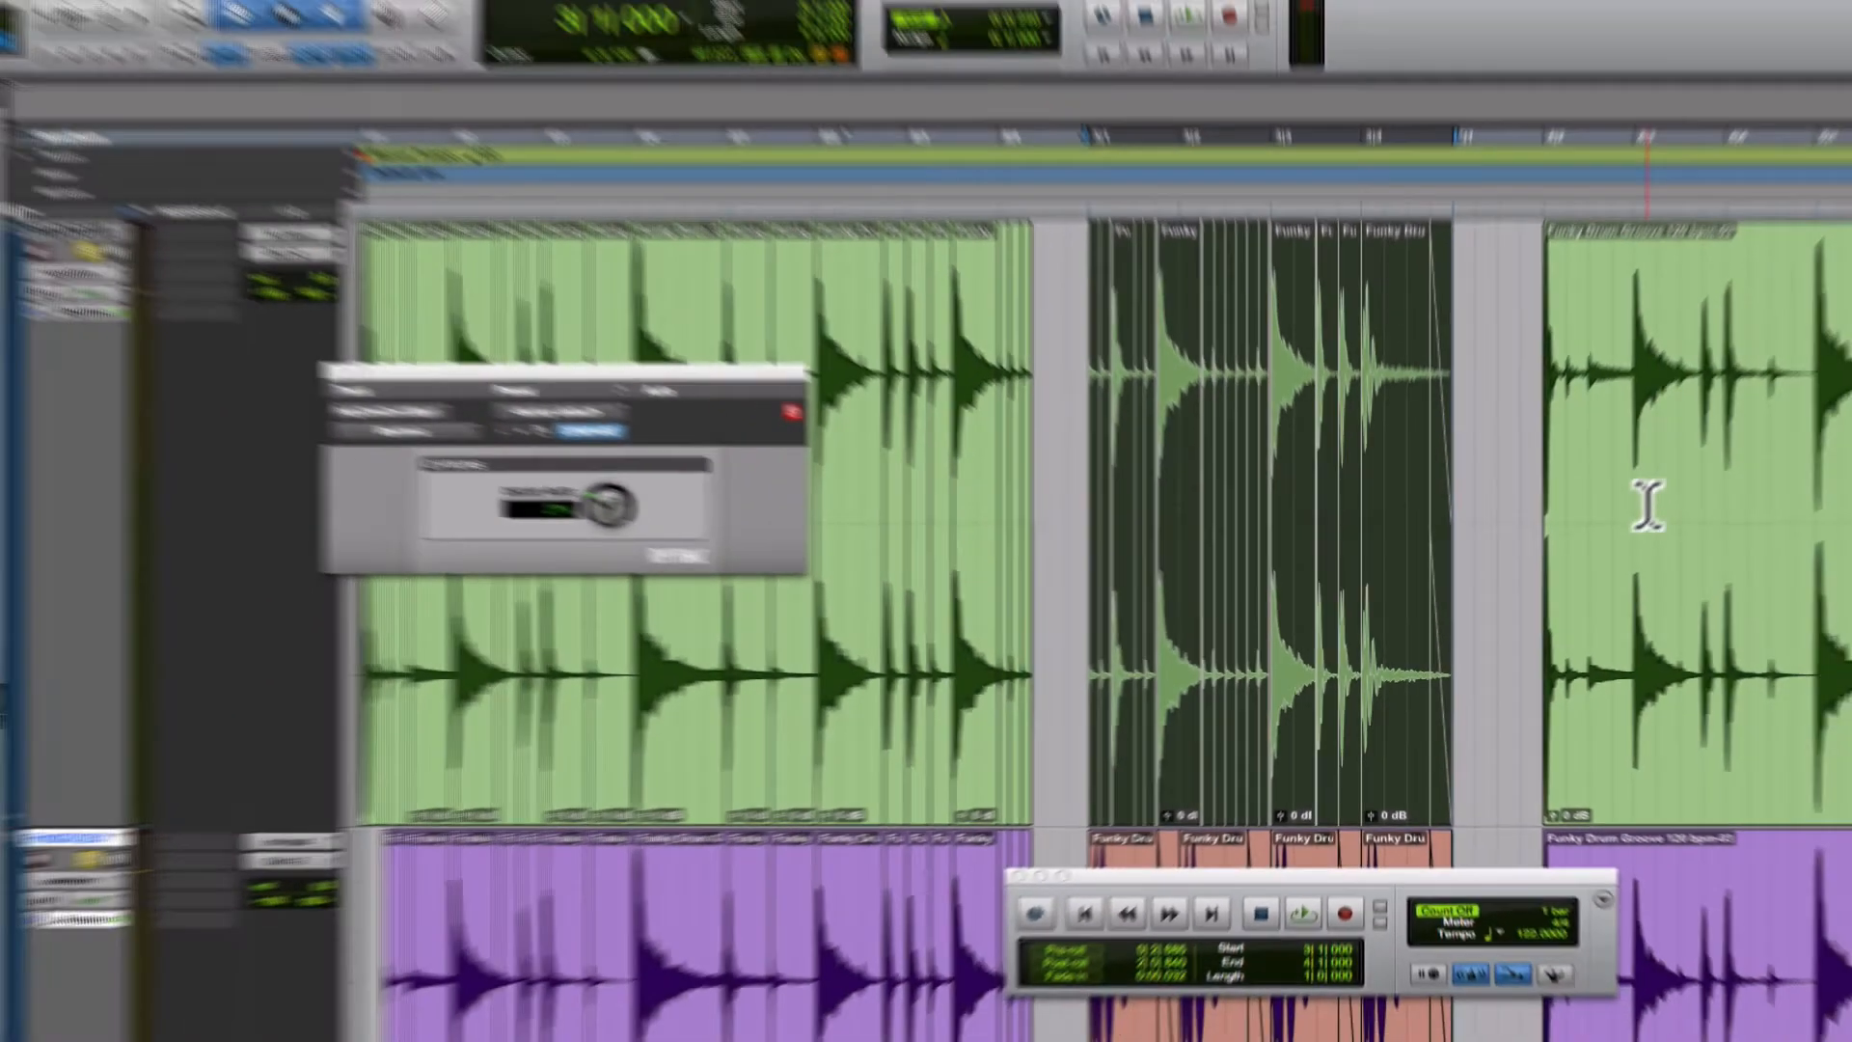
With the duplicate track unsoloed, select and play the original groove clip at 4|2|000, moving the Rhythmic window clear of the edited slices
left_click(1791, 399)
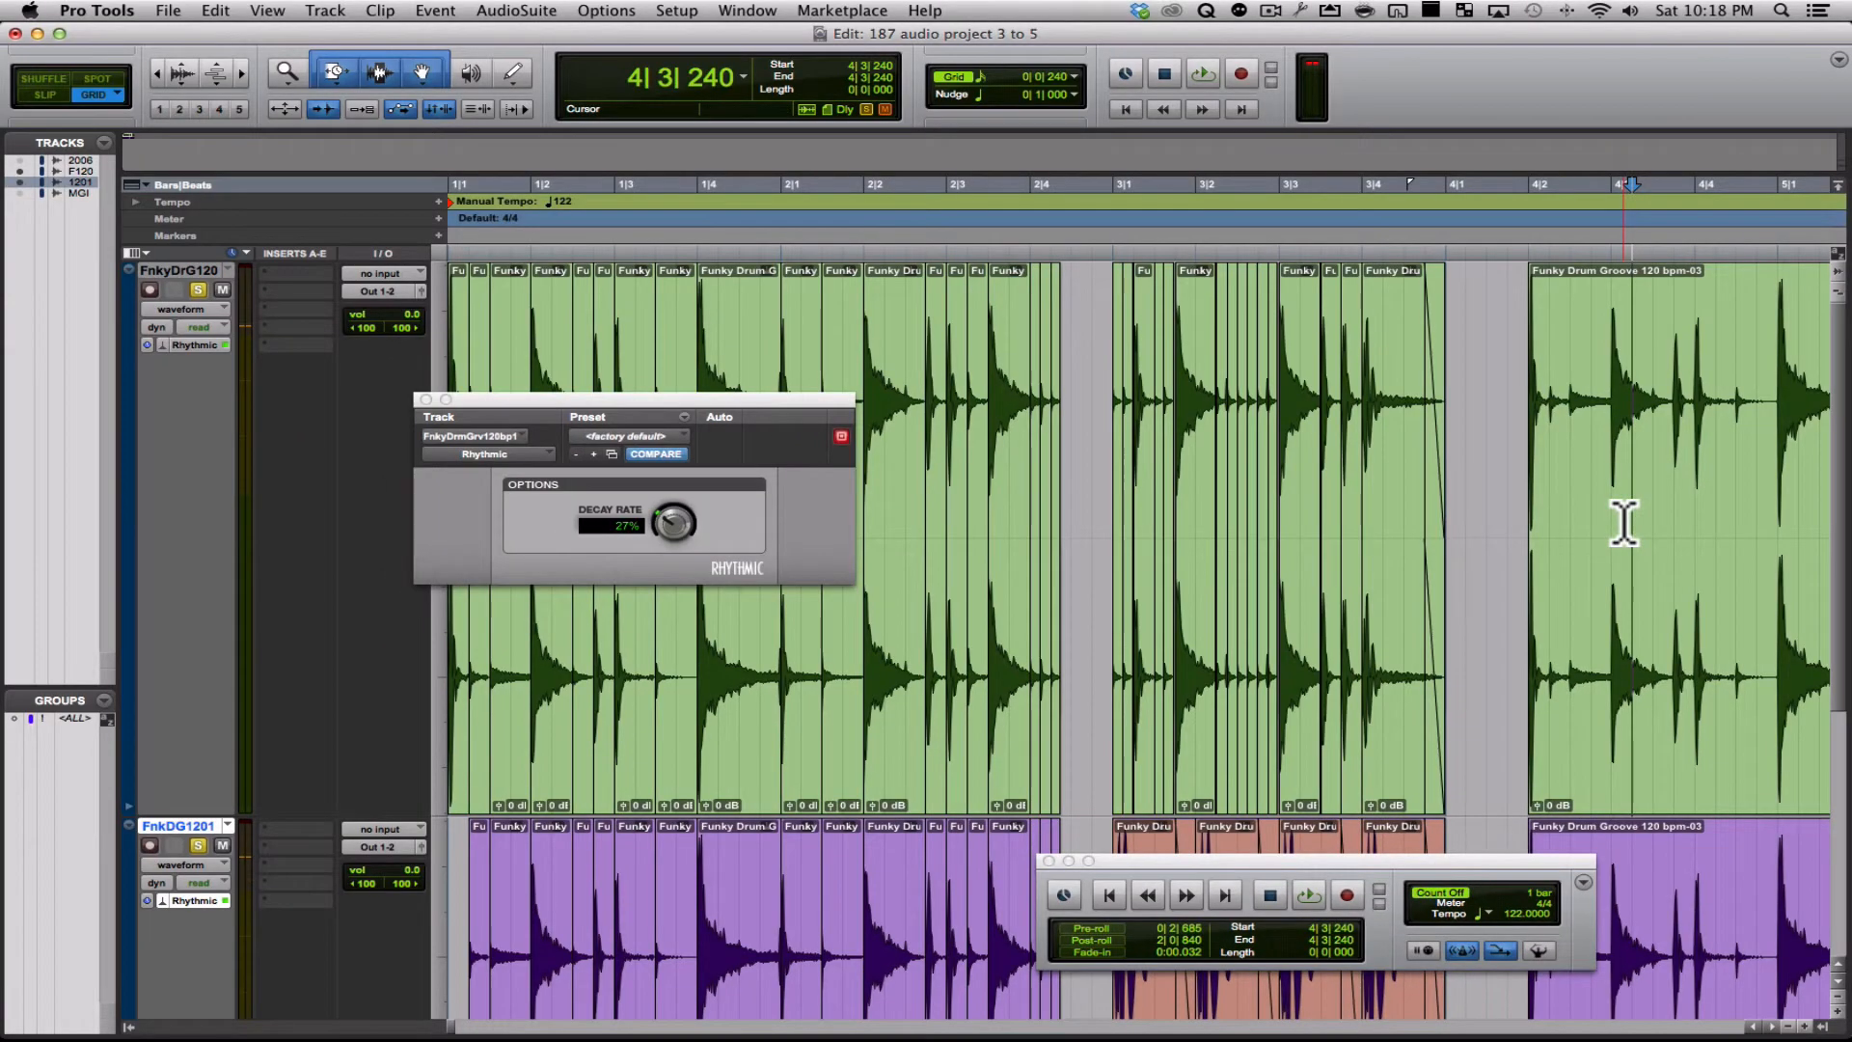
left_click(1628, 683)
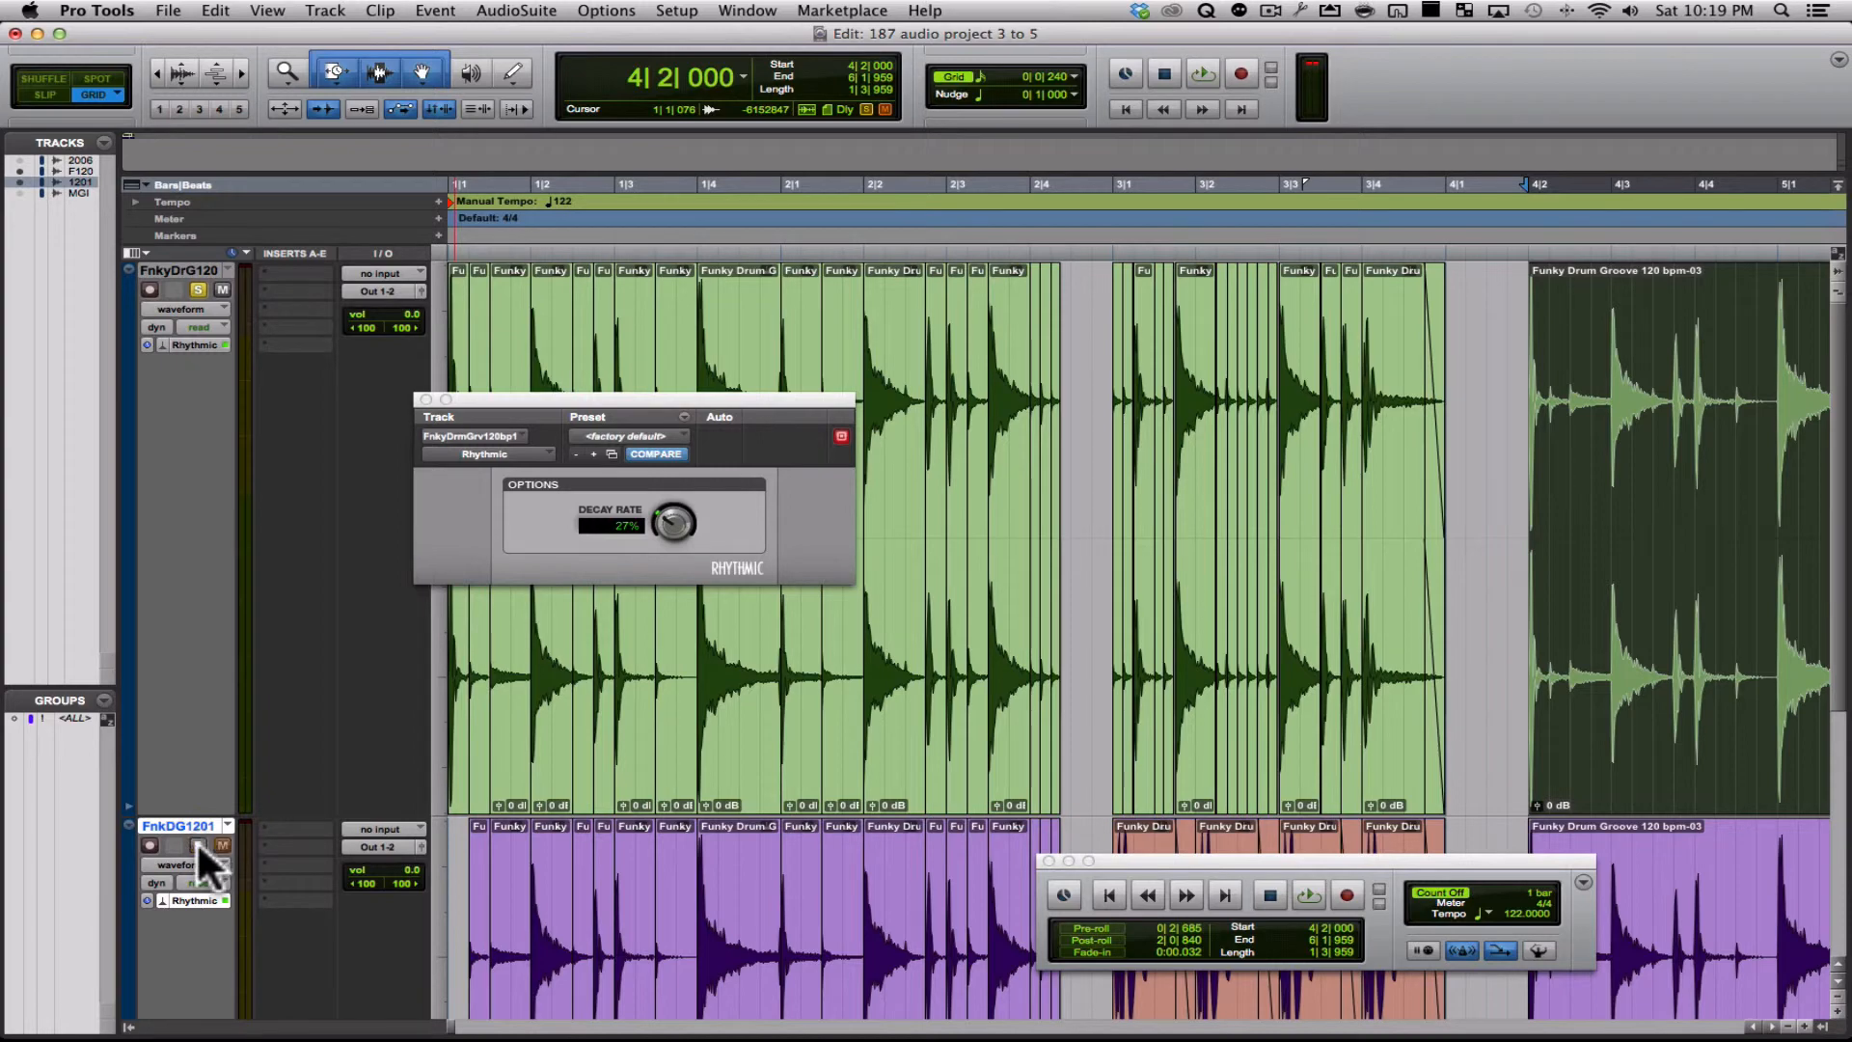
key("space")
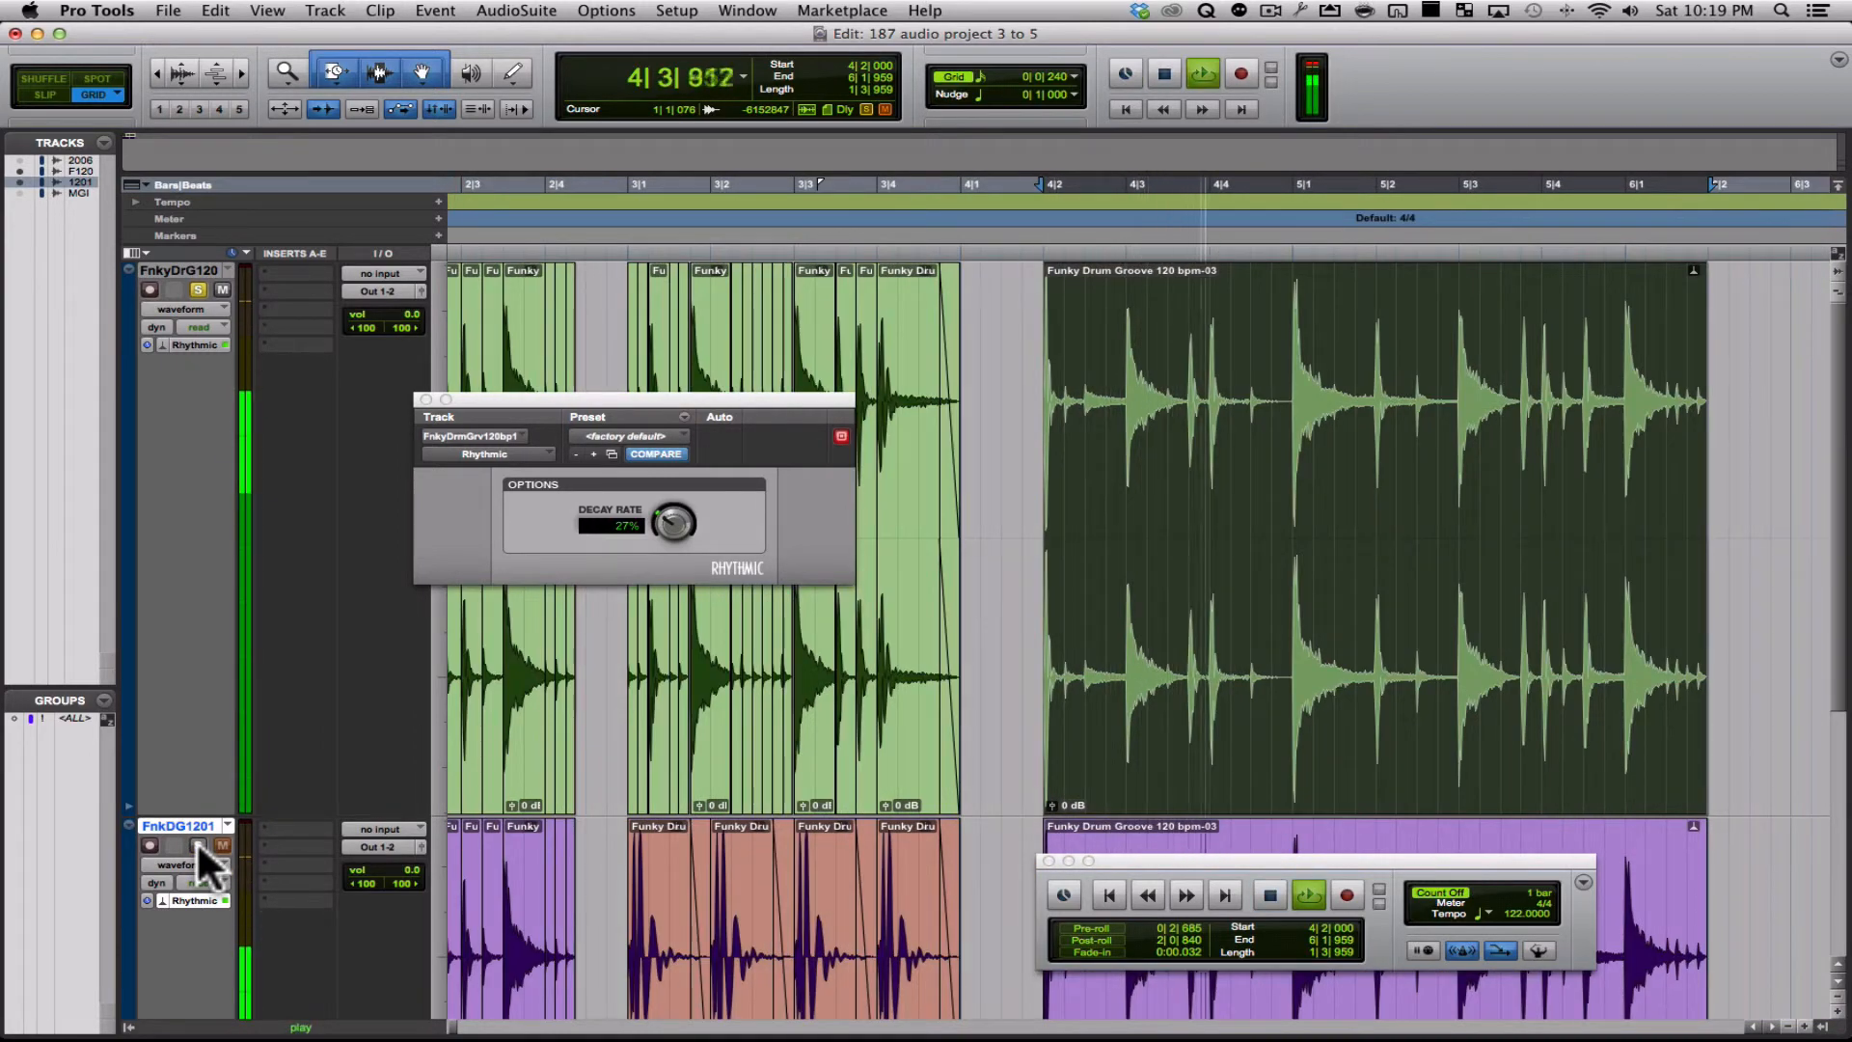
left_click_drag(566, 398, 1300, 639)
key("space")
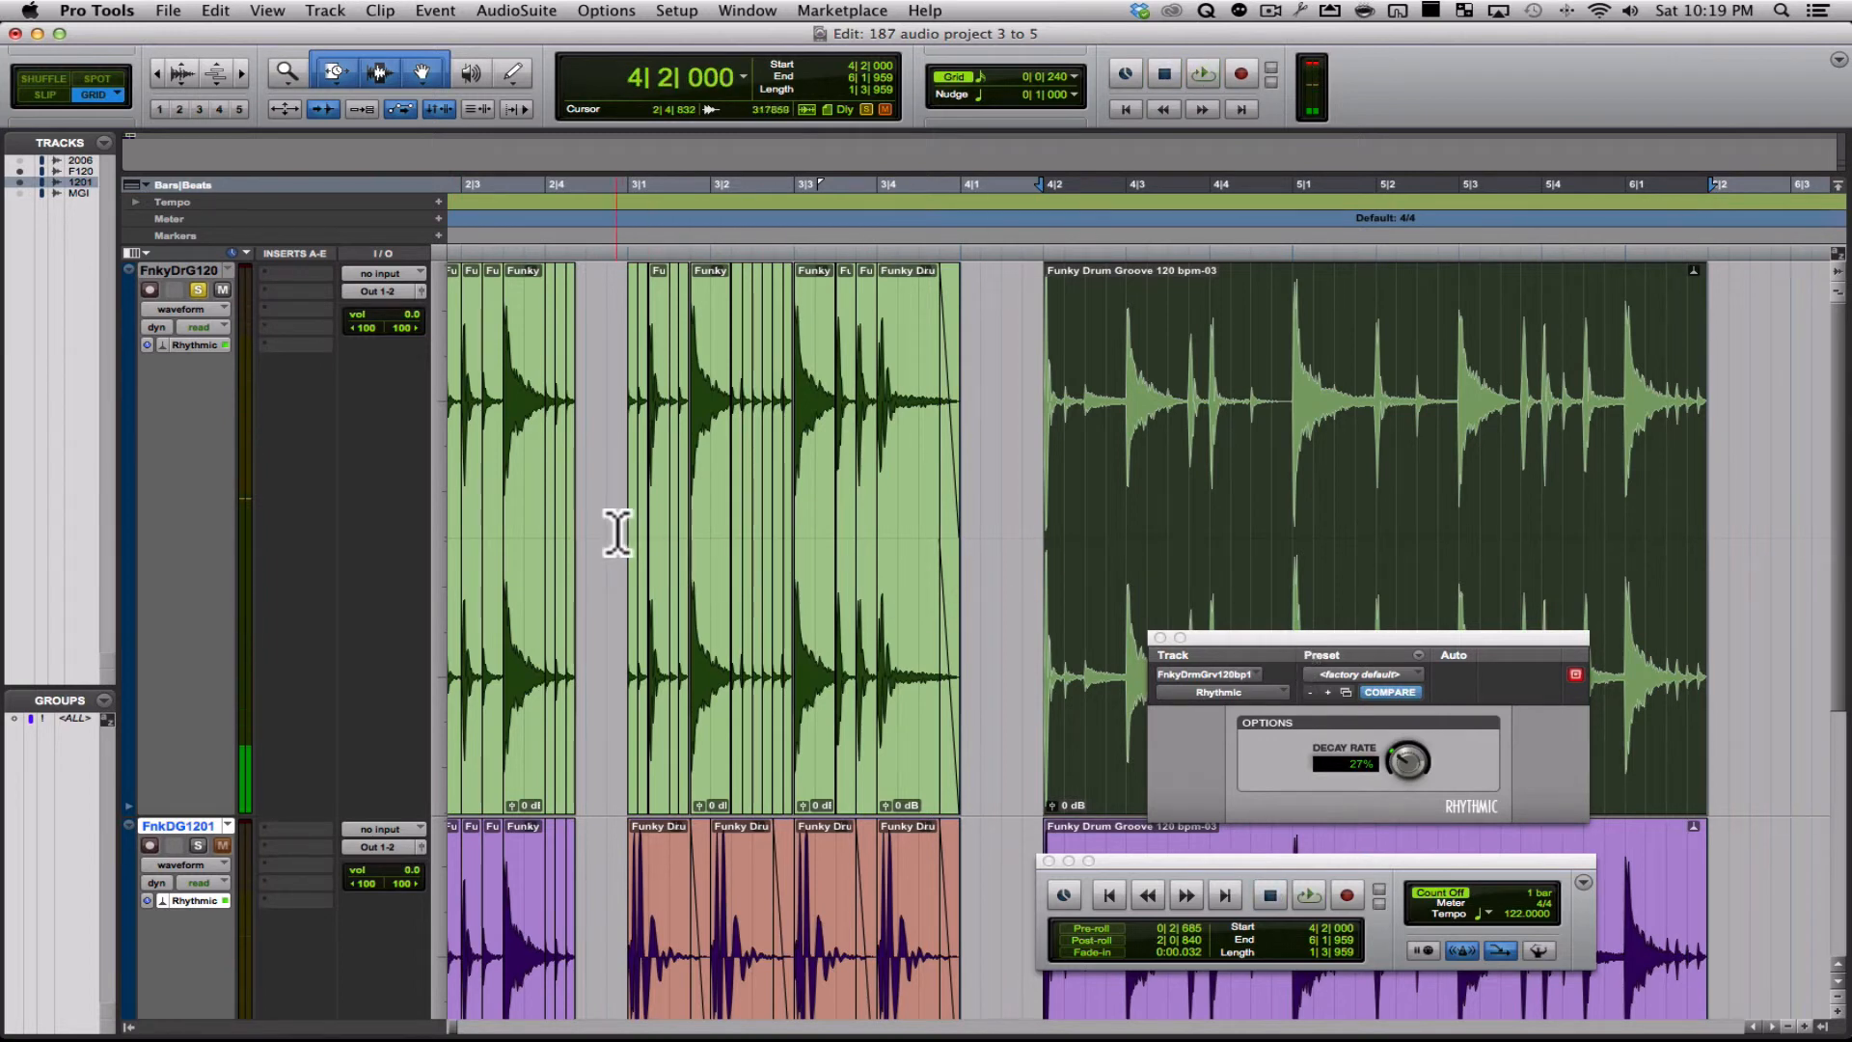
Select 3|1|000 to 4|1|000 on the original drum track, solo the duplicate track FnkDG1201 as well and play both patterns
left_click_drag(617, 532, 969, 577)
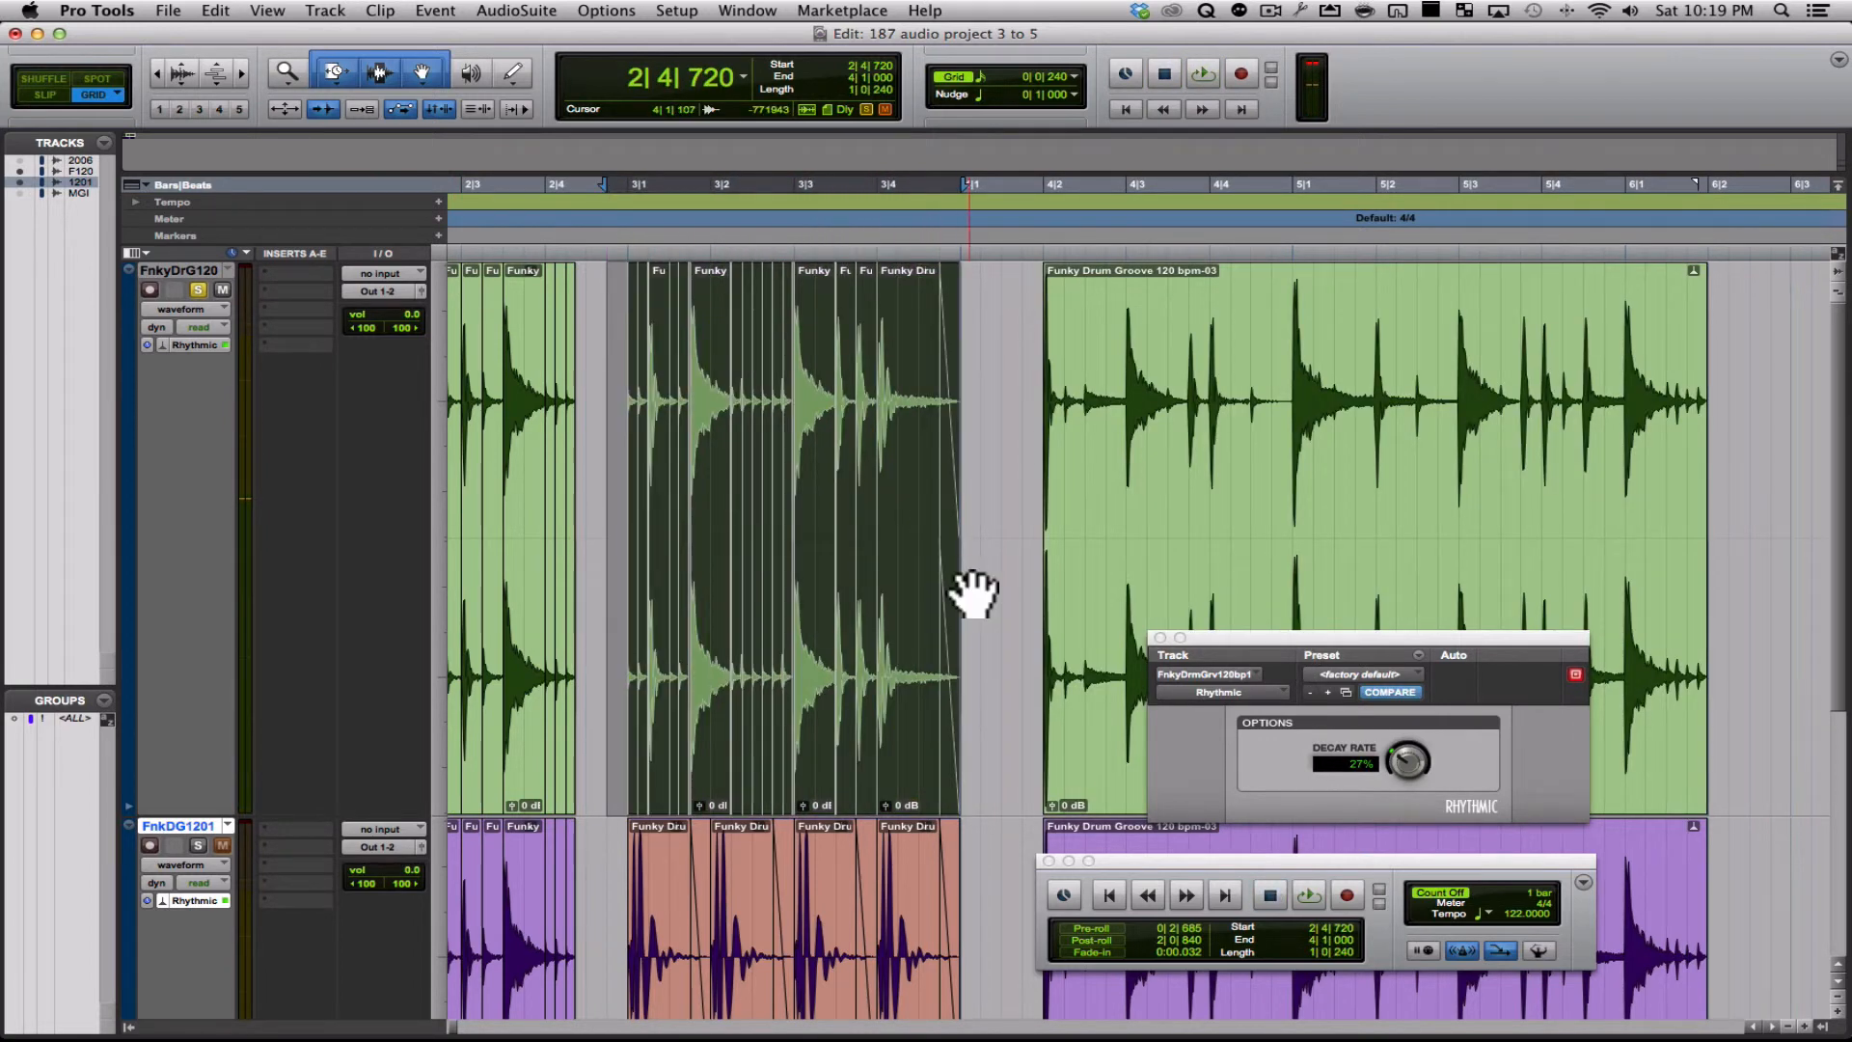
left_click(623, 467, "shift")
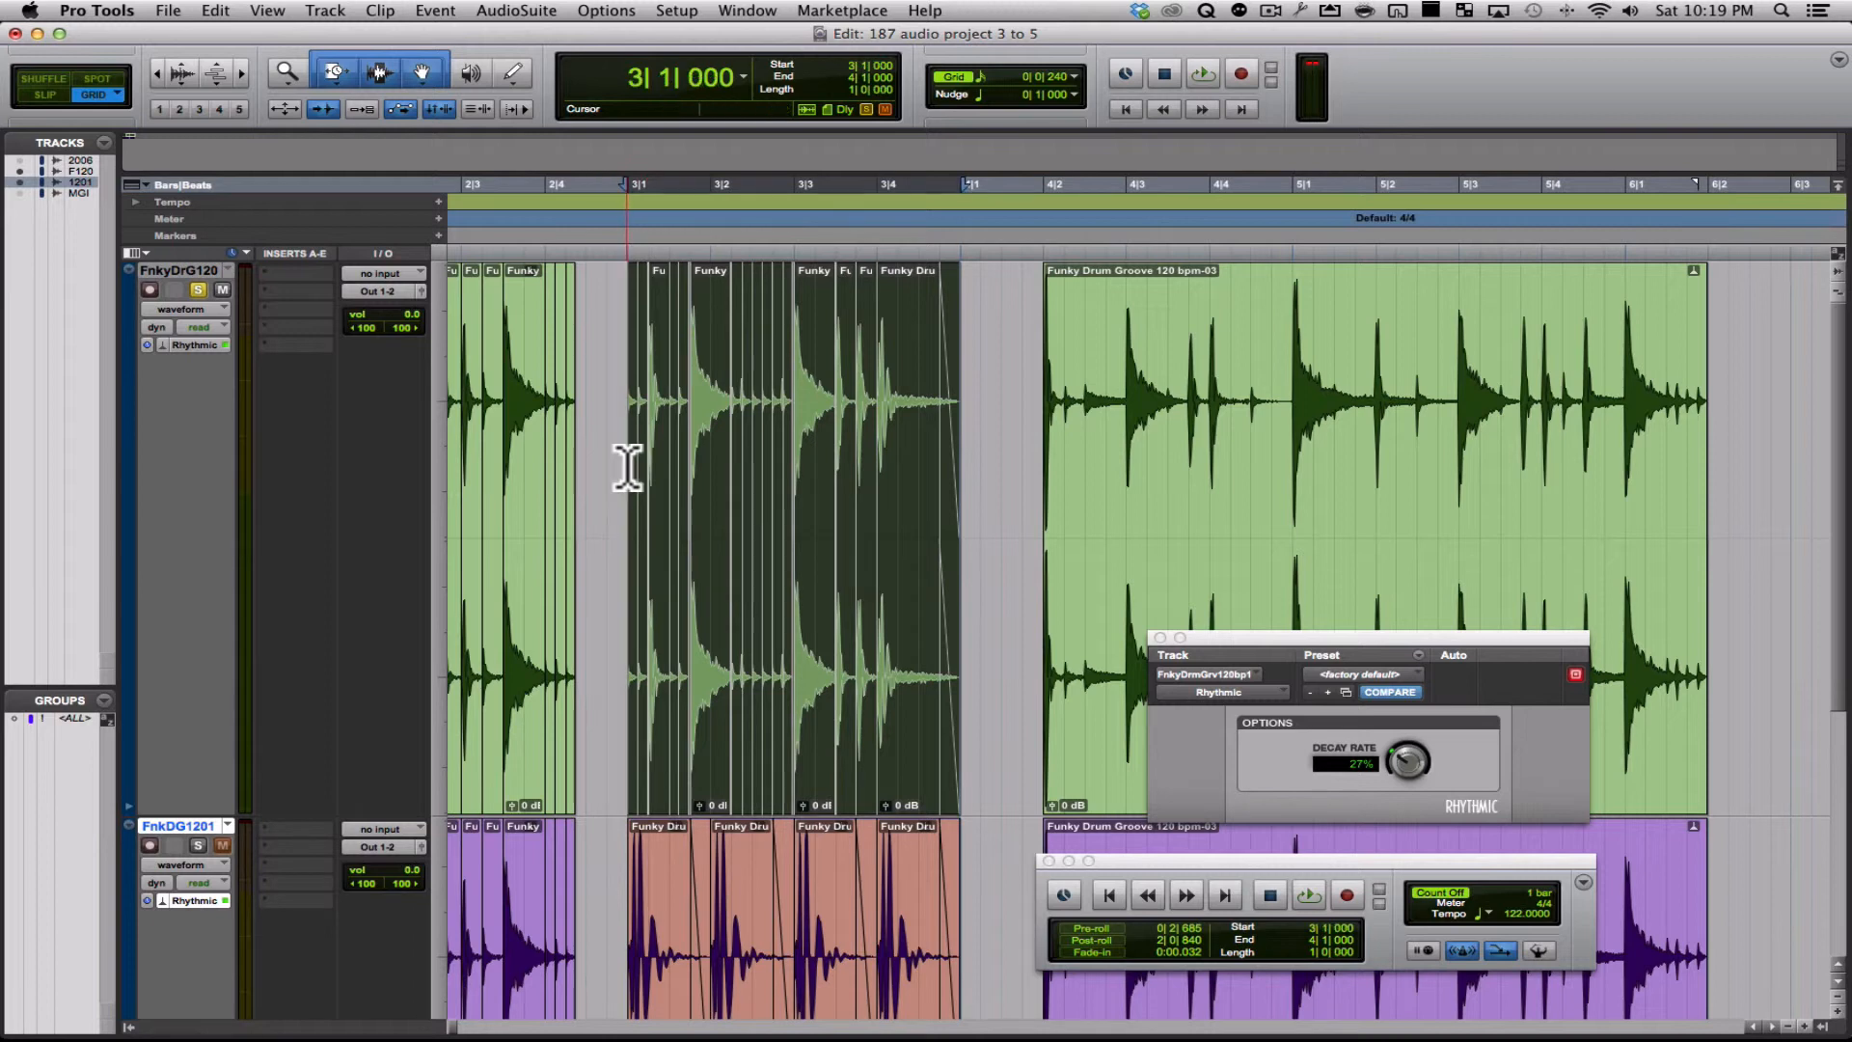
left_click(198, 845)
key("space")
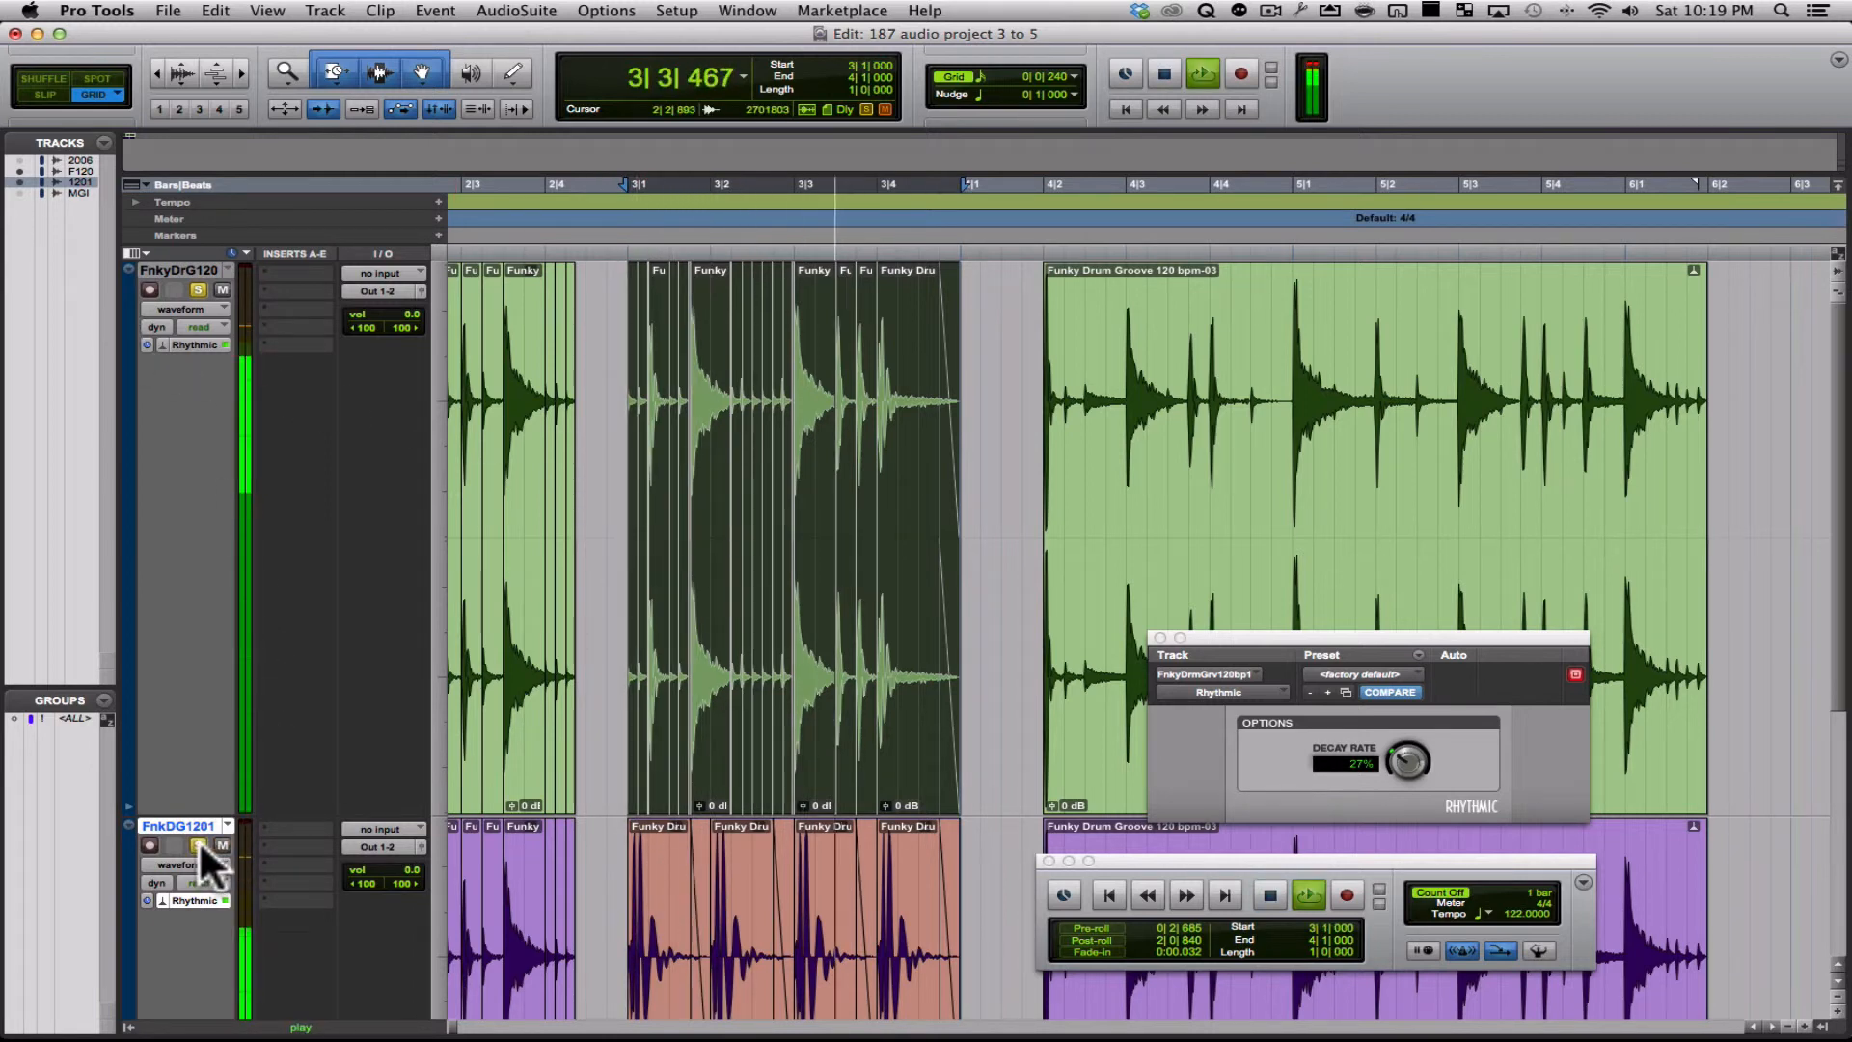